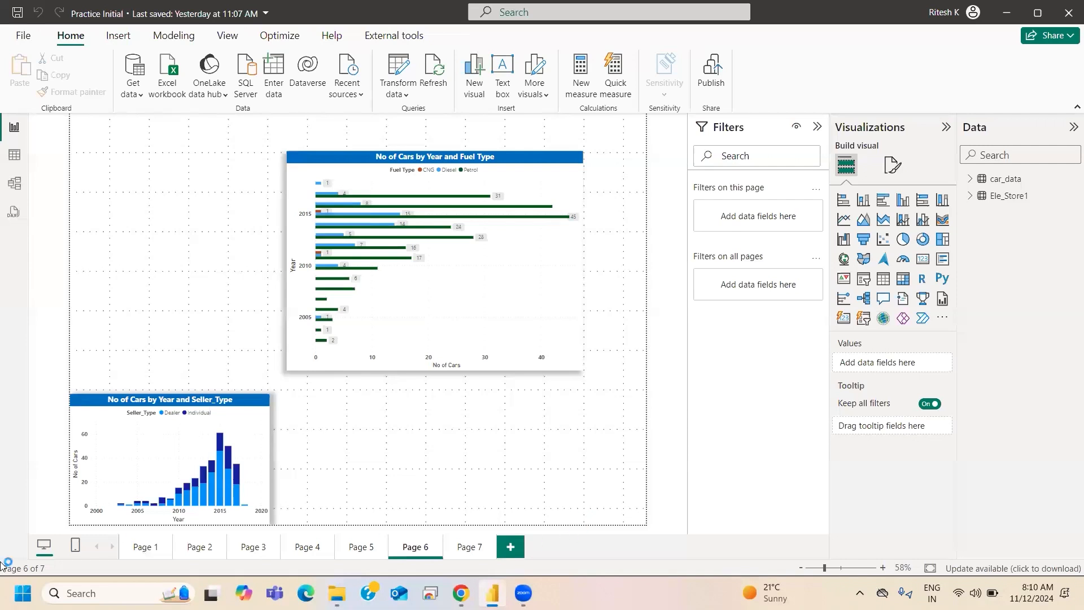
Find Notepad++ with a system search for "note" and switch to it
left_click(84, 590)
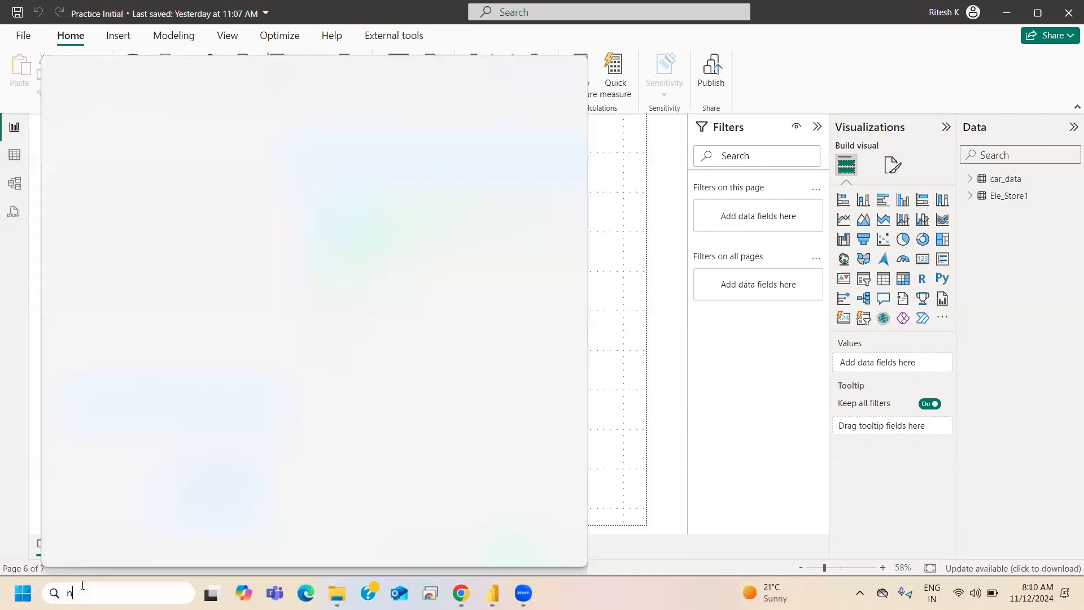
type("note")
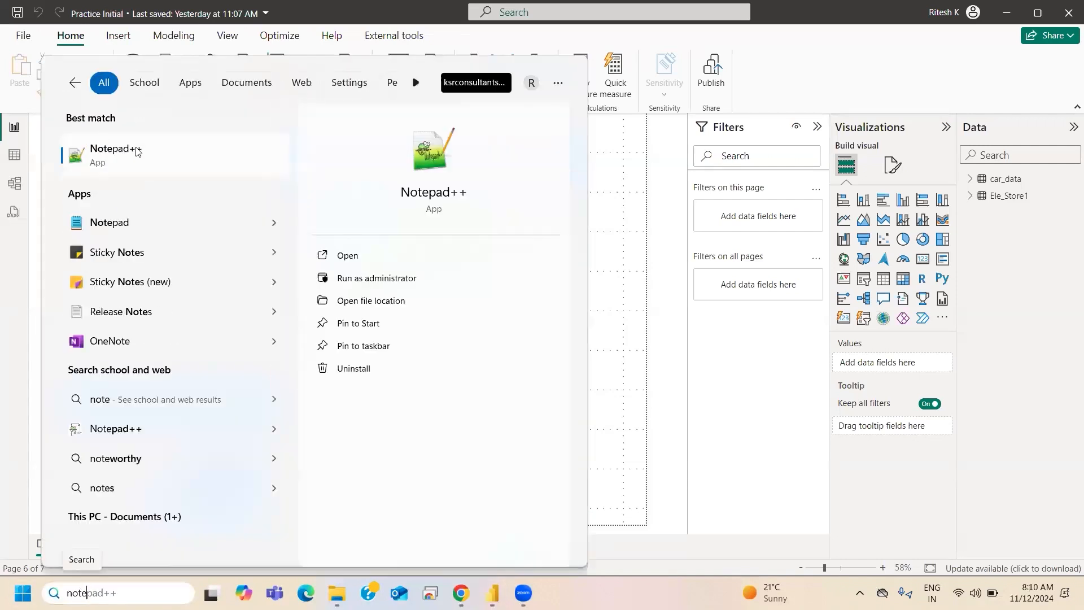
left_click(130, 149)
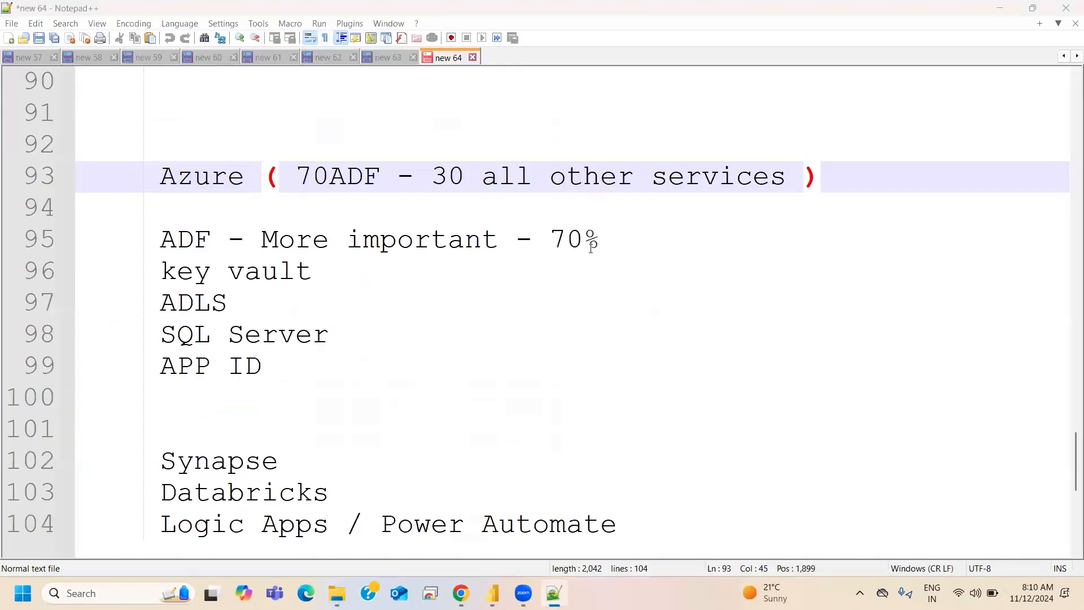
Go to the end of the new 64 notes and start an unindented line two blank lines below "Logic Apps / Power Automate"
scroll(456, 367, "up", 4)
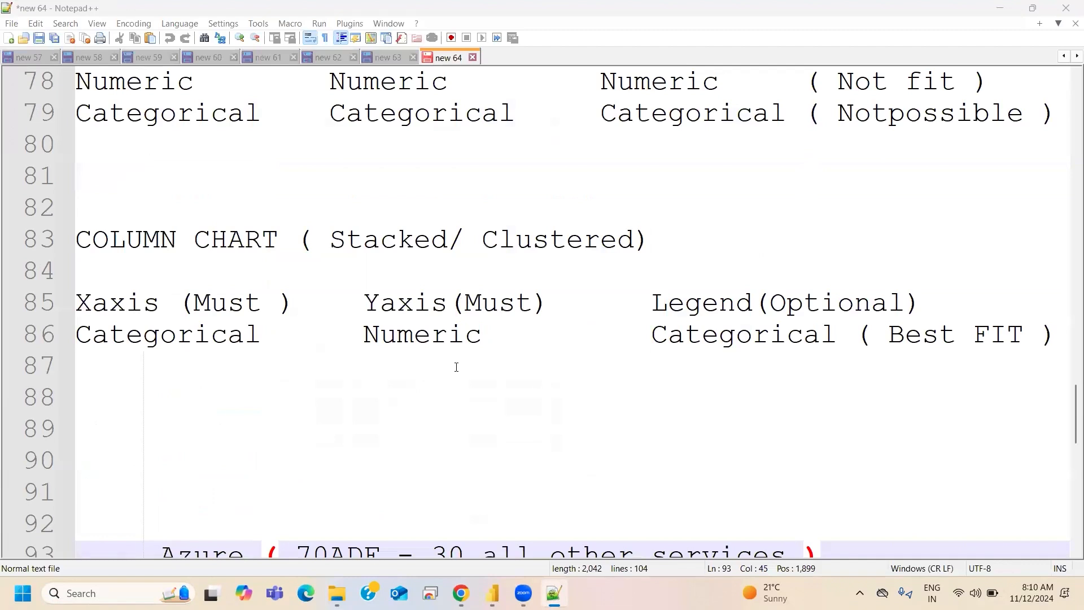
scroll(456, 367, "up", 6)
scroll(459, 362, "down", 8)
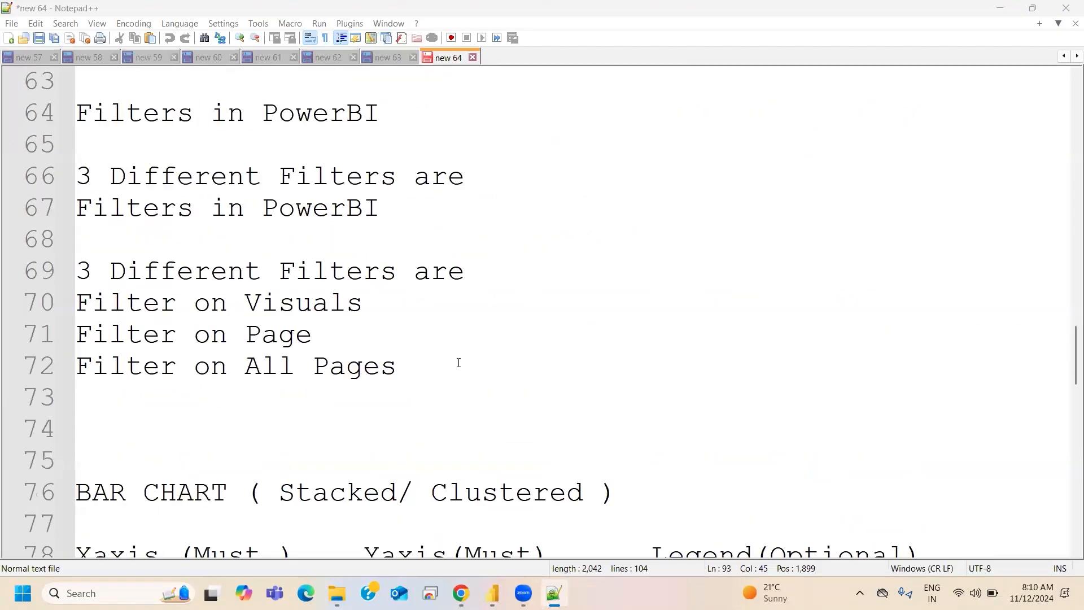
scroll(458, 362, "down", 6)
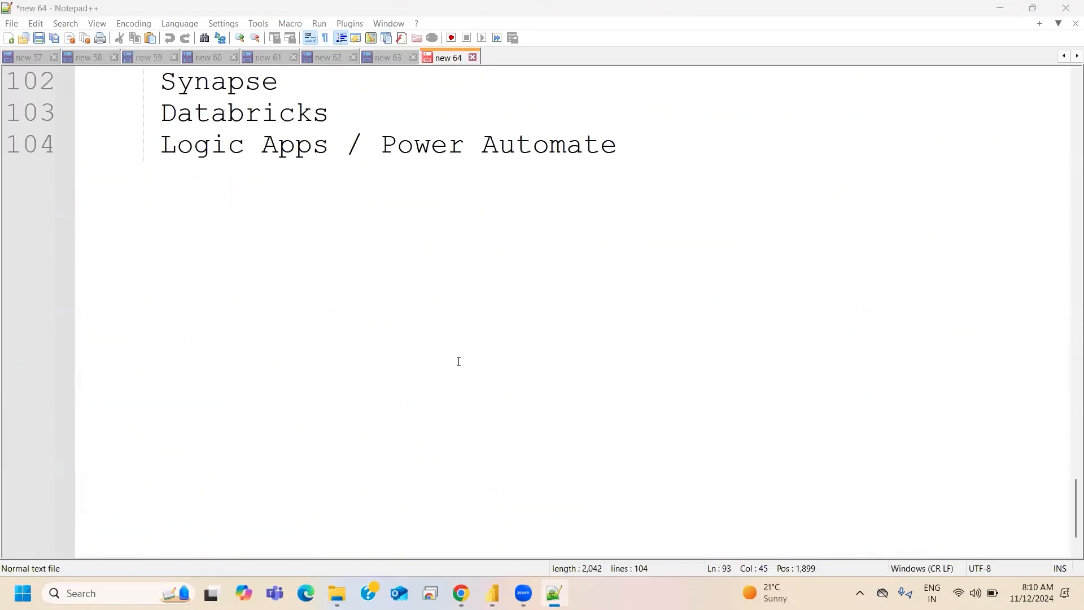
left_click(647, 144)
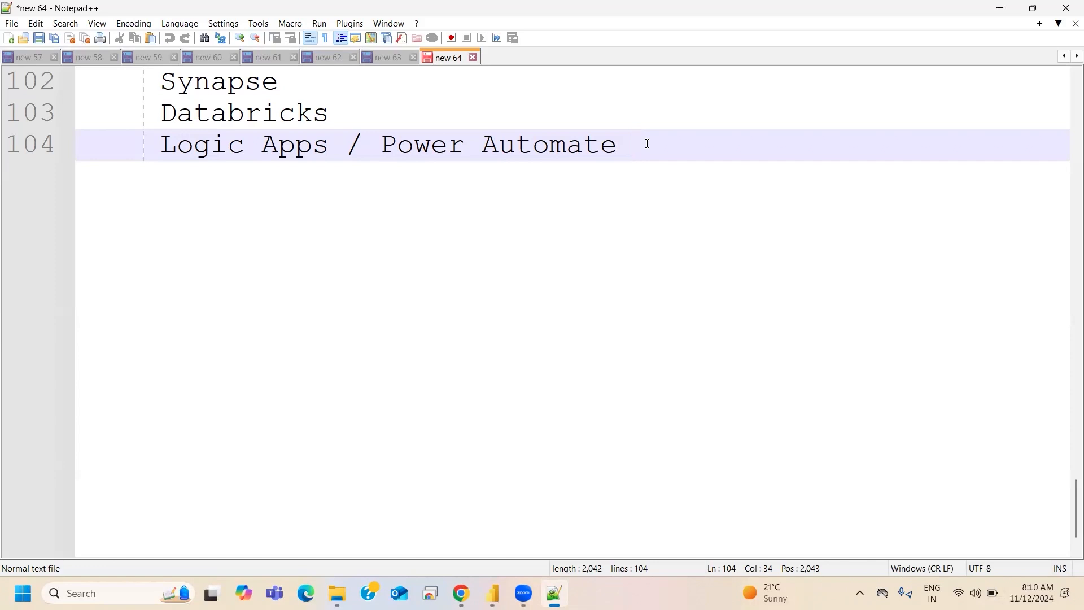
key("Return")
key("Return")
key("Return")
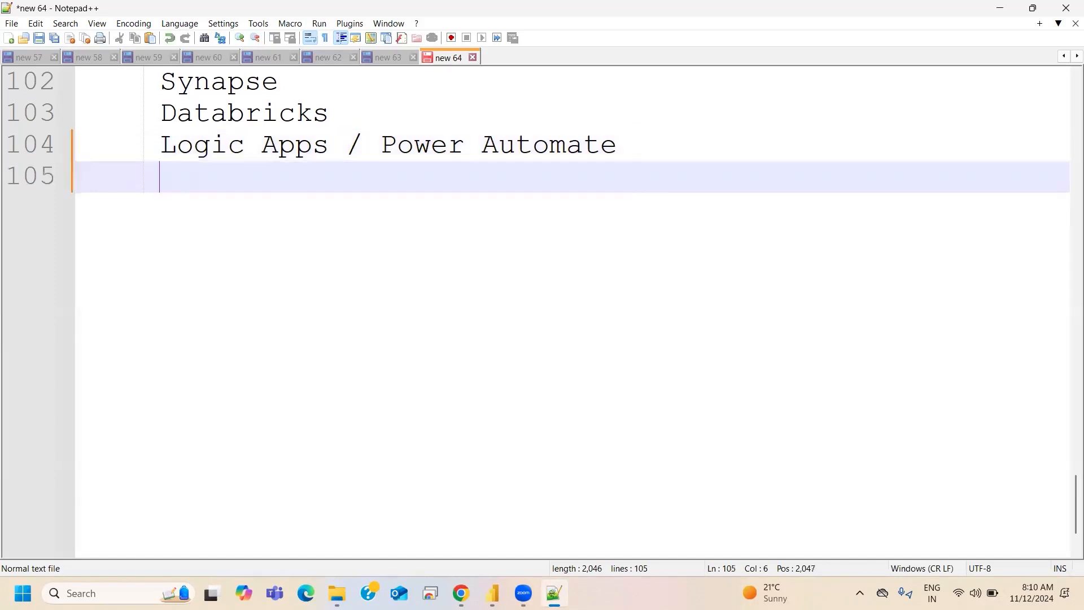
key("BackSpace")
key("BackSpace")
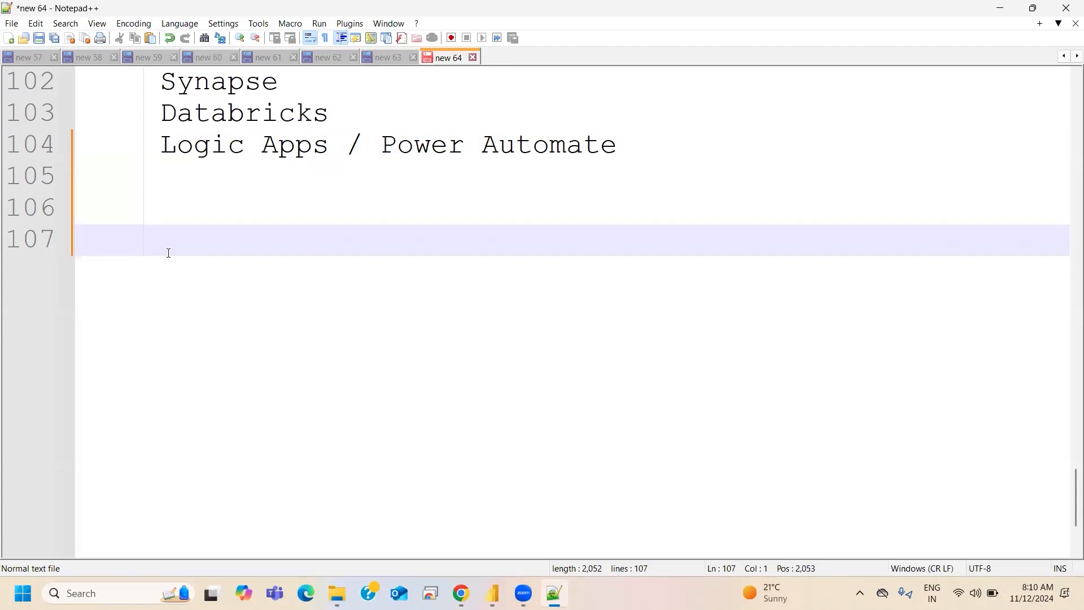
Write the note "Microstrategy - BI ( Legacy )" at the end of the document
type("Mic")
type("ri")
key("BackSpace")
type("is")
key("BackSpace")
key("BackSpace")
type("os")
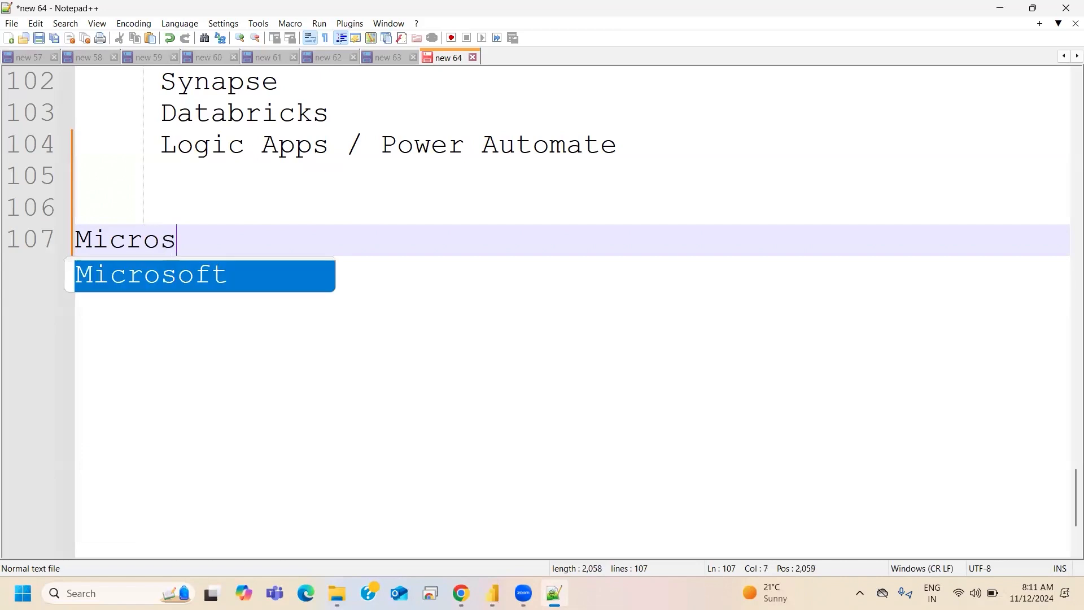
type("trategy ")
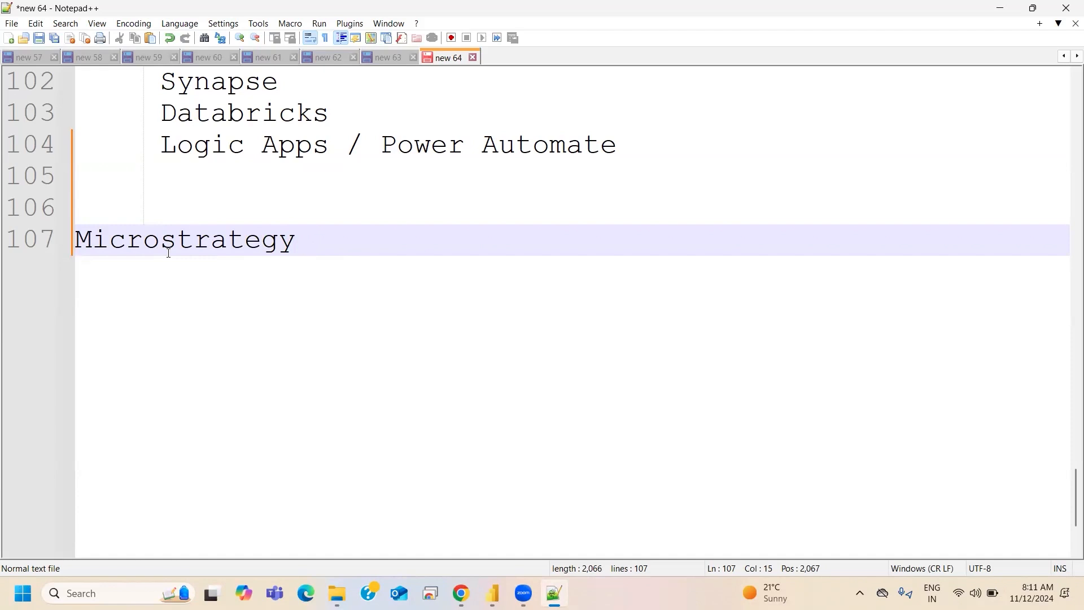
type("- BI ( L")
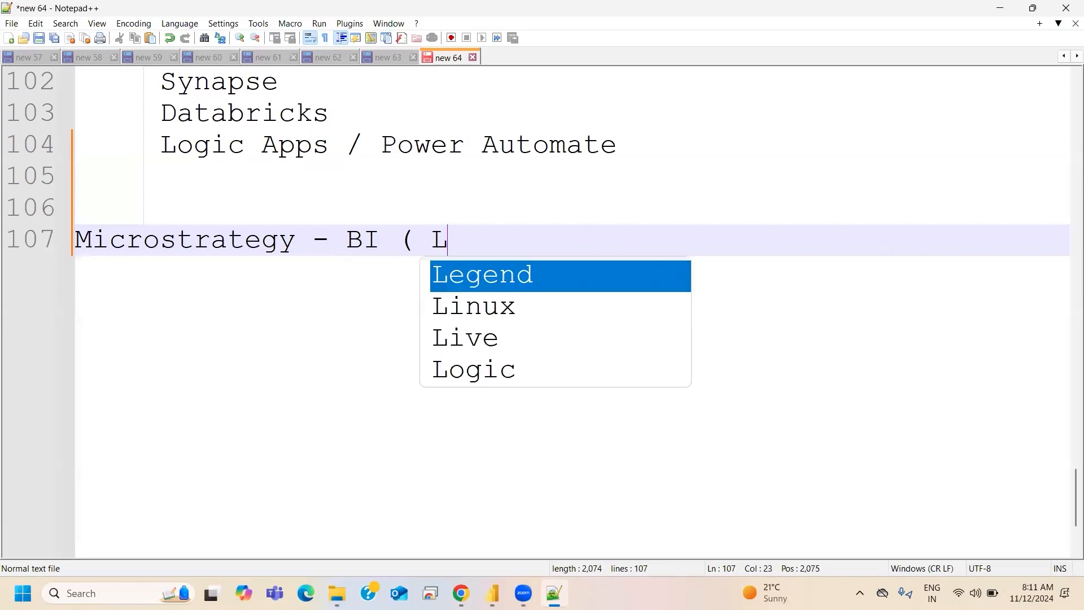
type("egacy )")
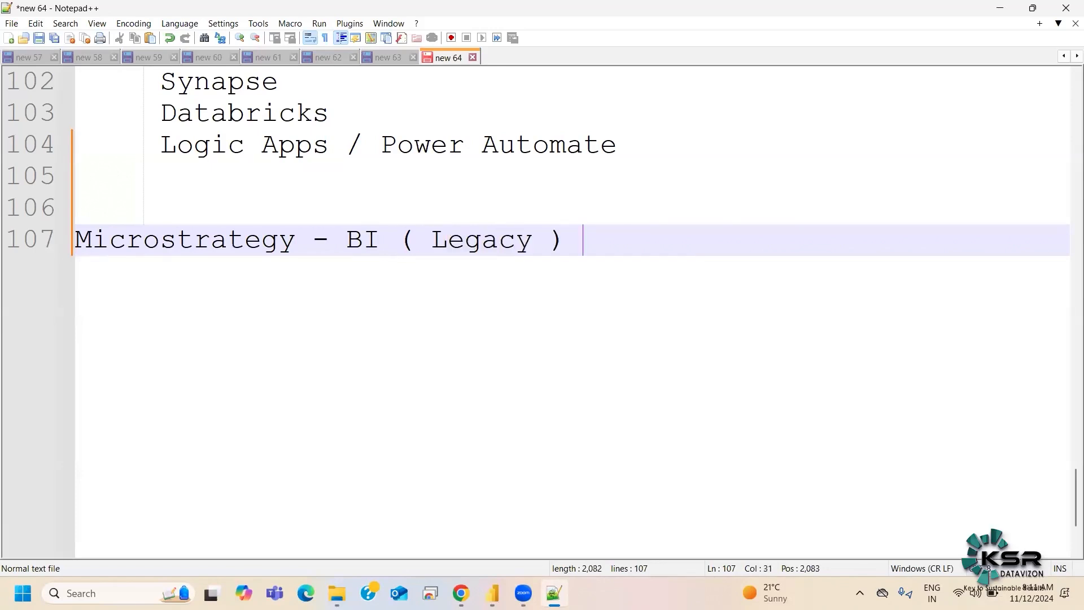
double_click(142, 260)
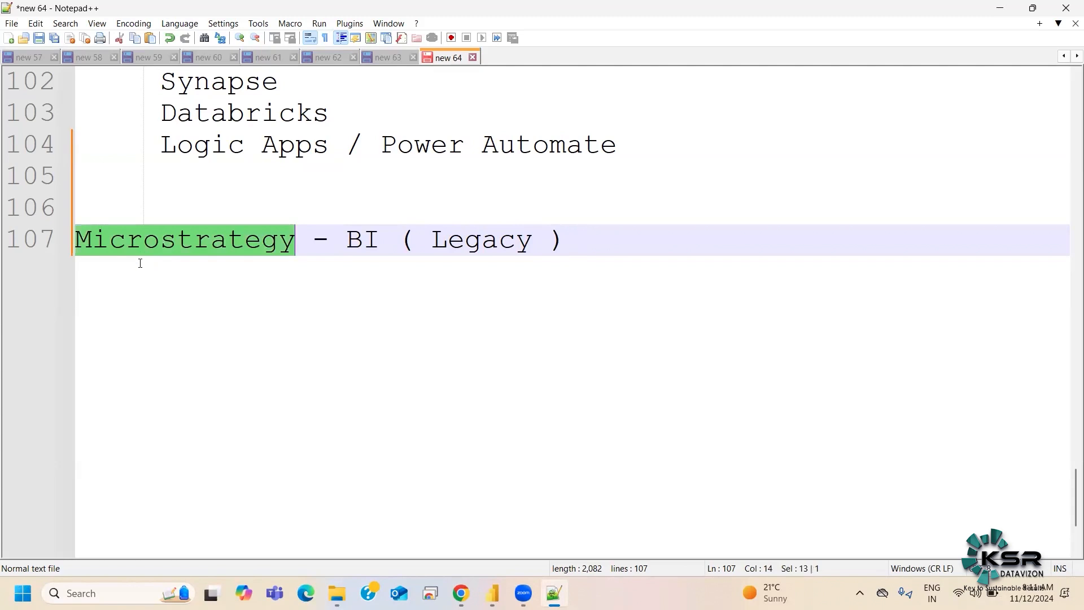
left_click(204, 243)
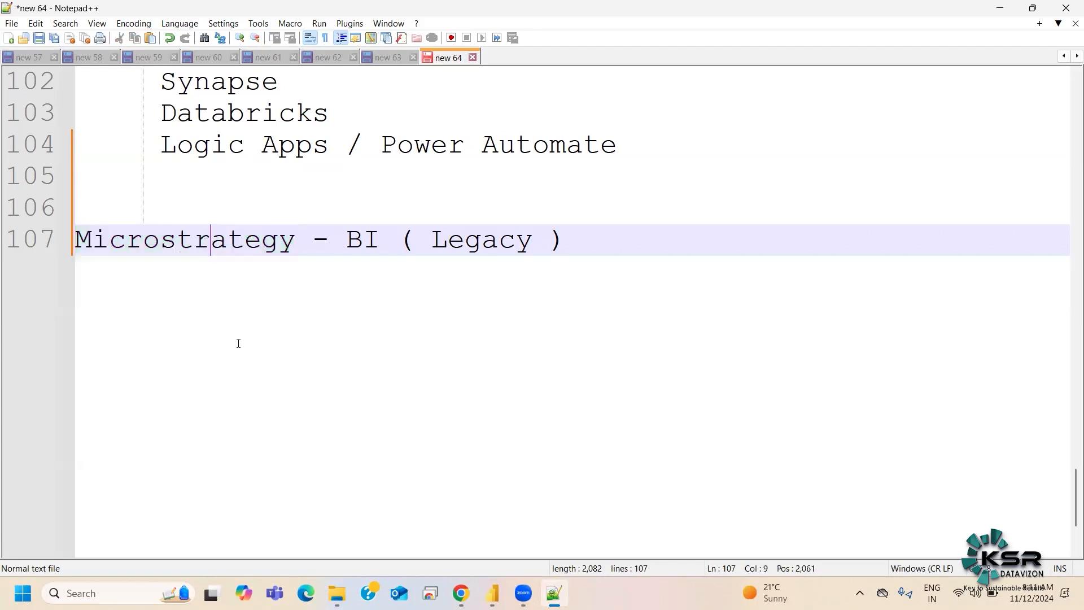
double_click(200, 243)
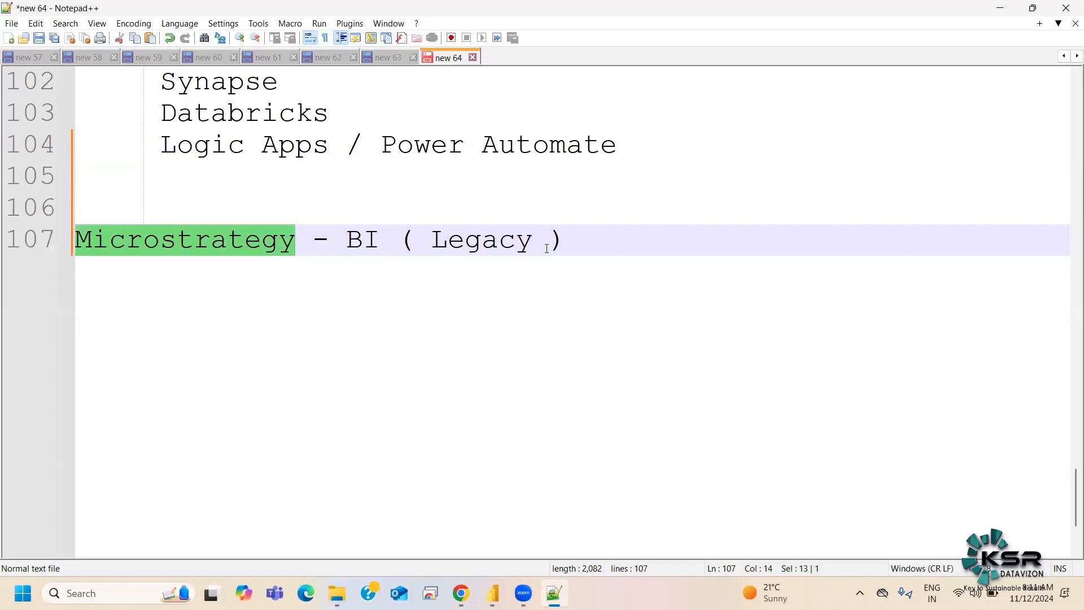
Add the line "PowerBI - Current tool ( Migration )" below the Microstrategy note, leaving one blank line between them
left_click(585, 247)
key("Return")
key("Return")
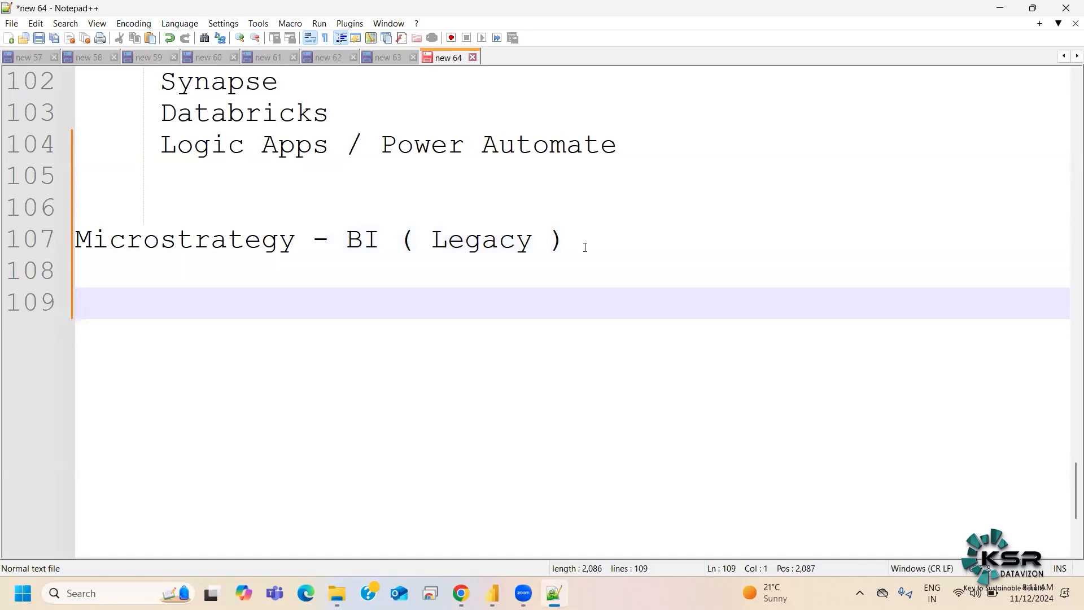
type("Powe")
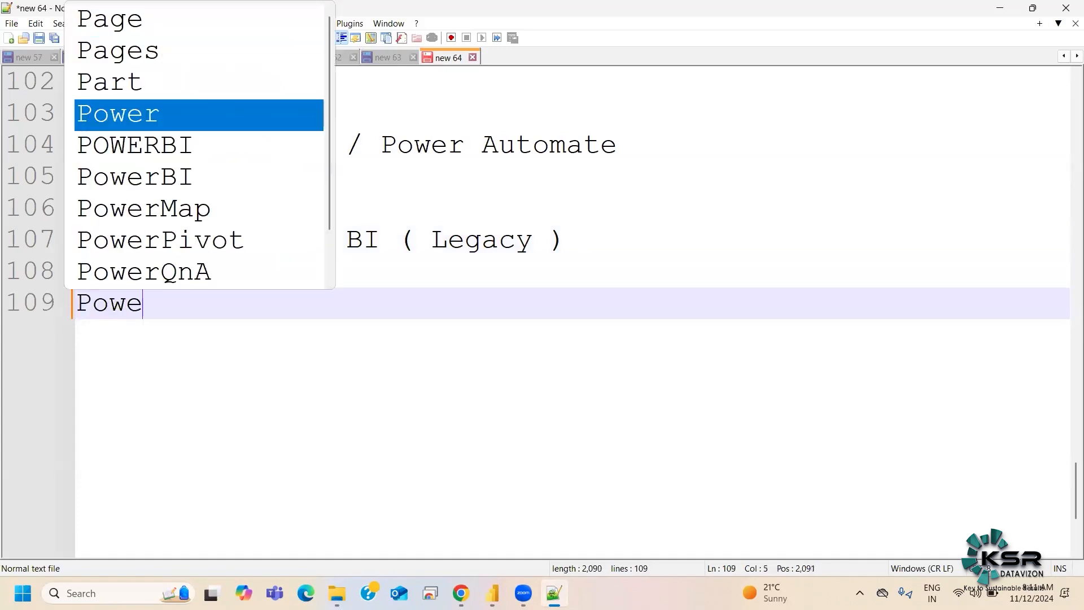
type("rBI - Curr")
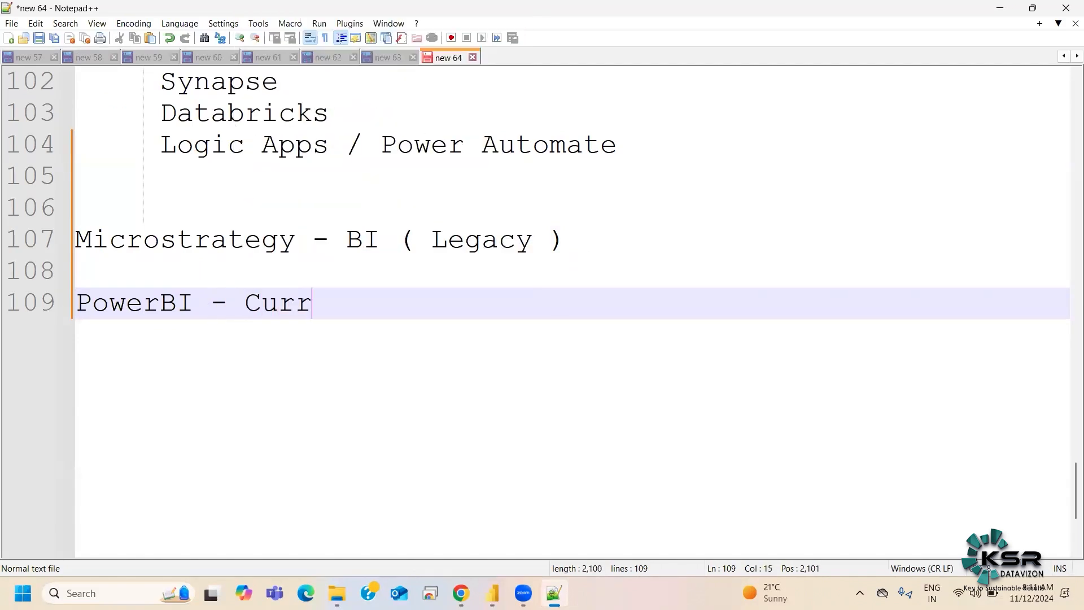
type("ent too")
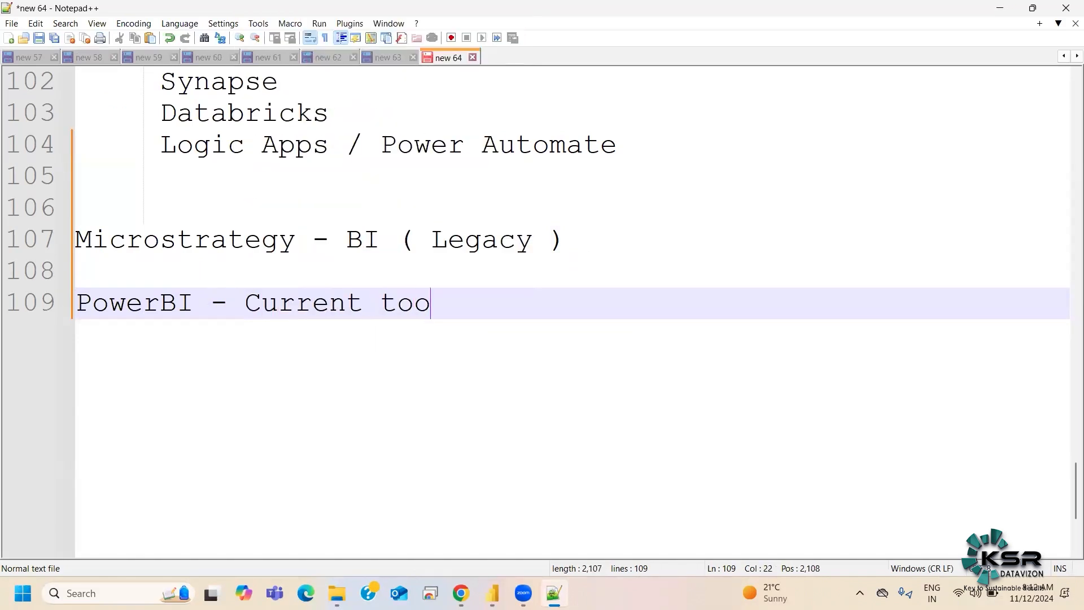
type("l ( Mi")
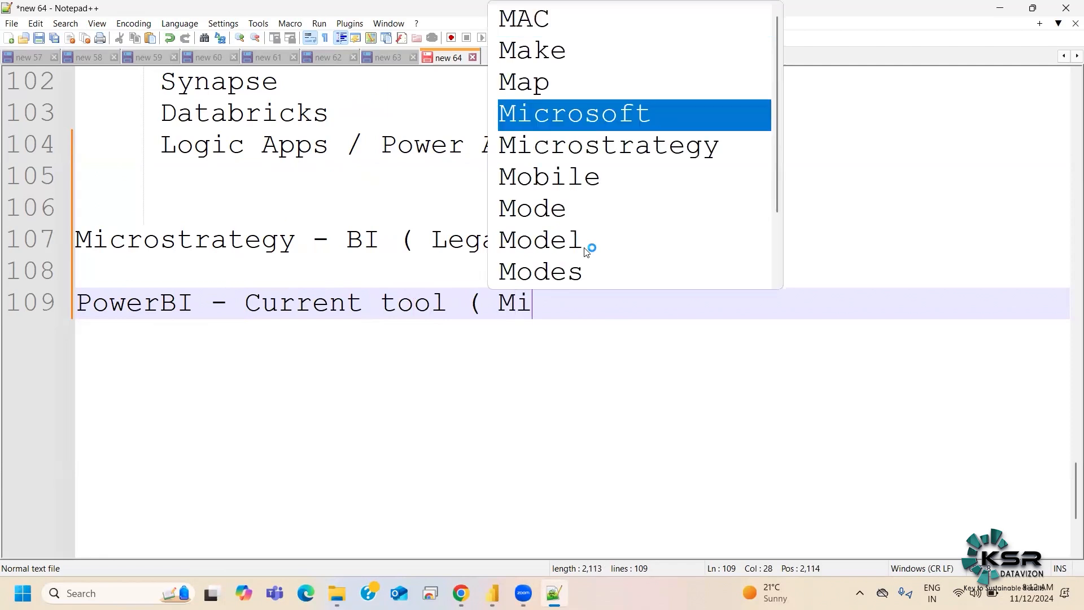
type("gration ")
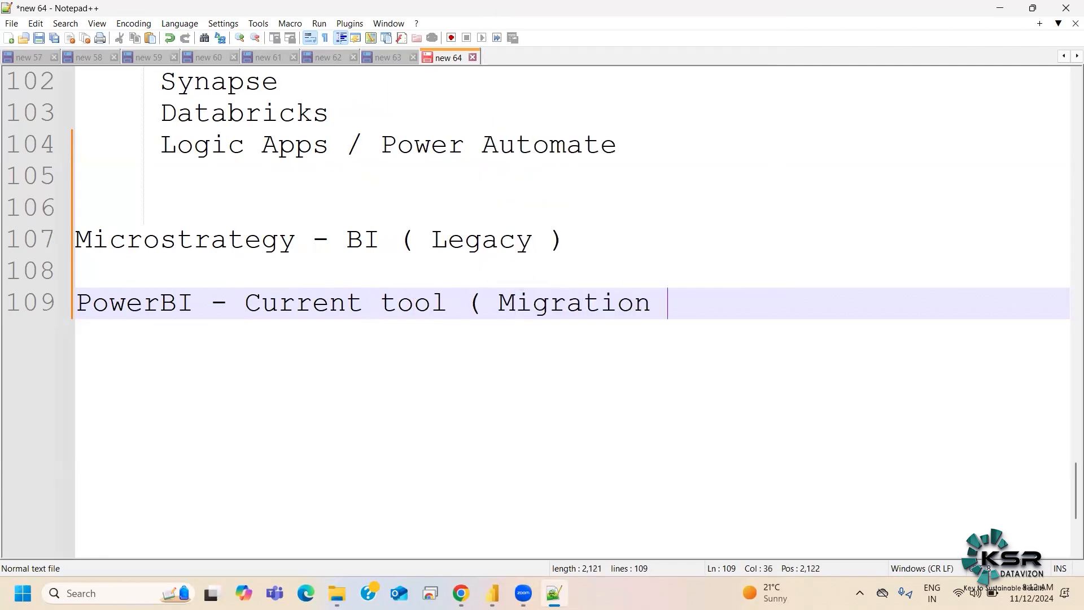
type(")")
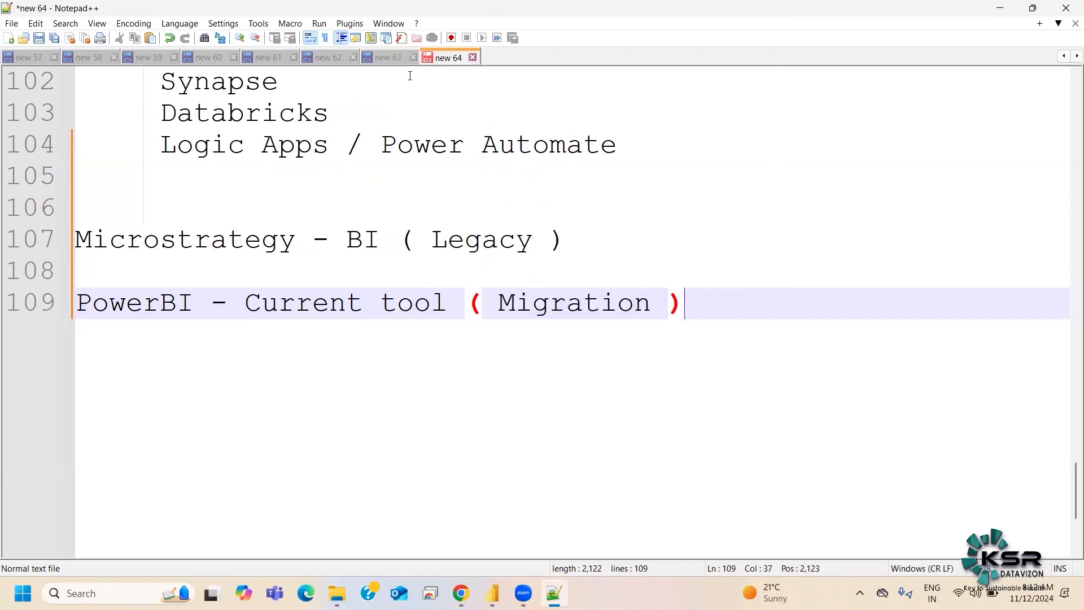
double_click(255, 237)
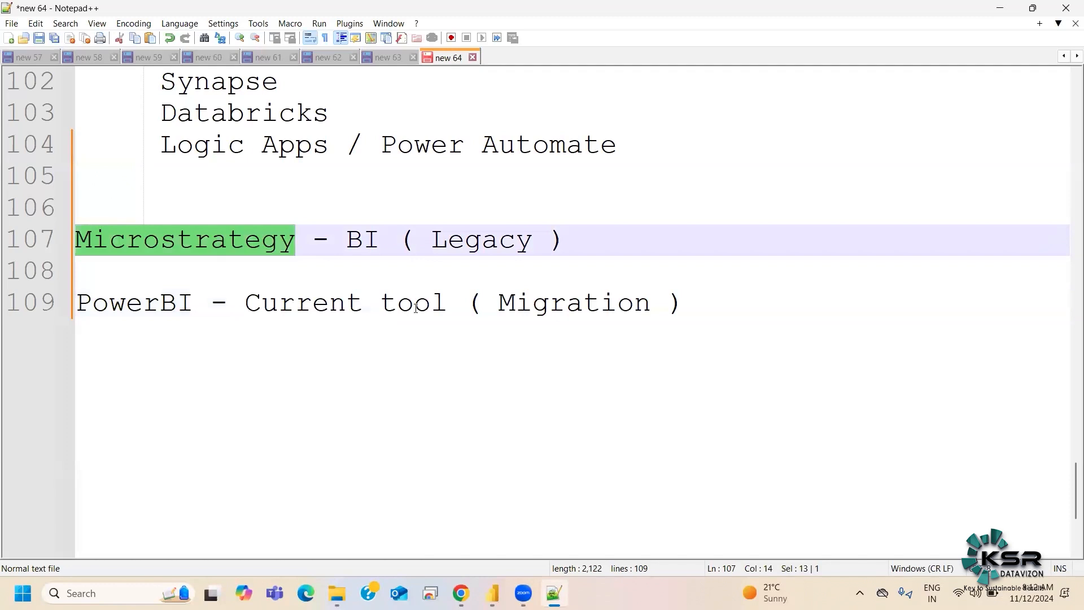
Add the lines "Assume" and "Report - 3" below the PowerBI note after a blank line
left_click(778, 303)
key("Return")
key("Return")
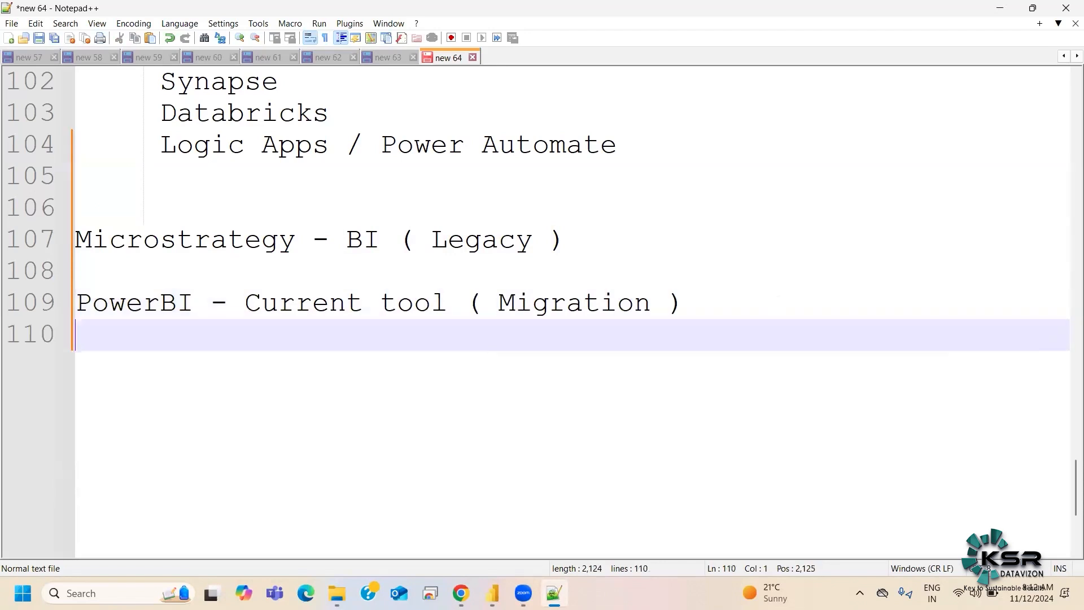
type("Assume")
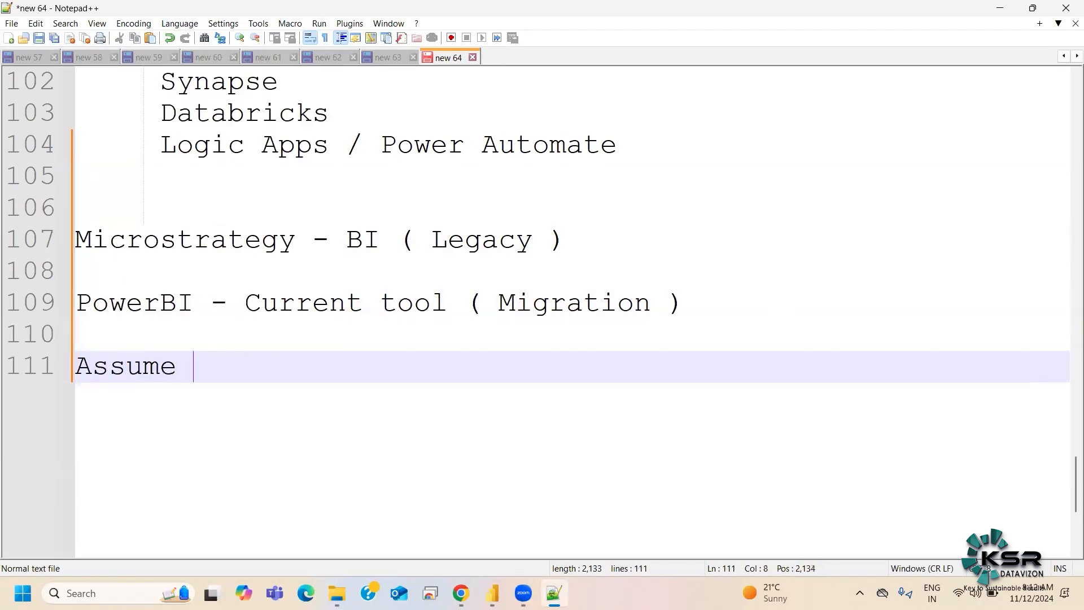
key("Return")
type("Repo")
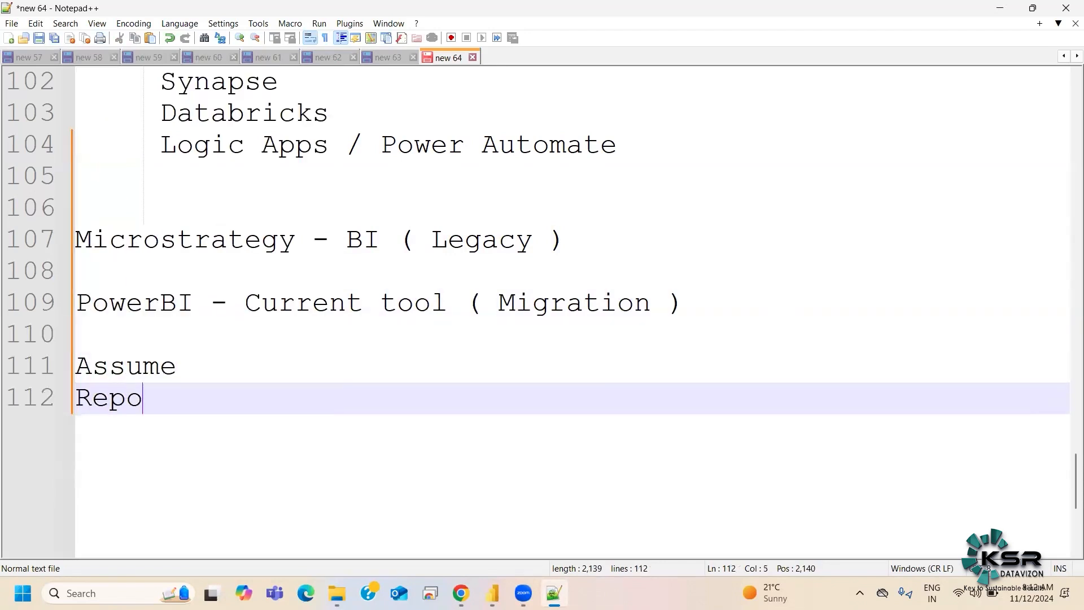
type("rt - 3")
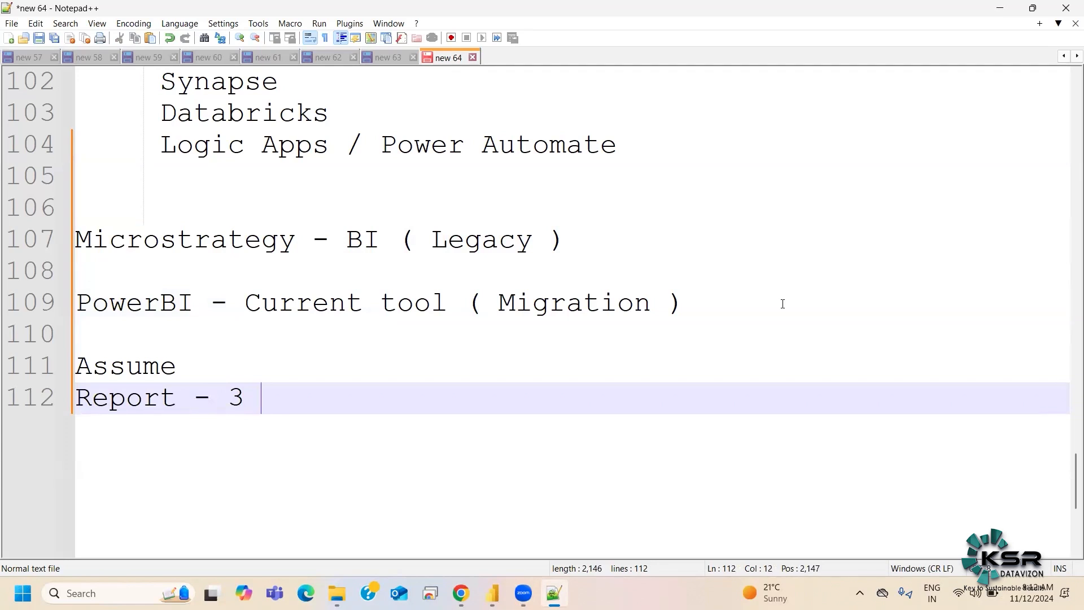
Add the line "Report -1st Understand the use case" directly below "Report - 3"
key("Return")
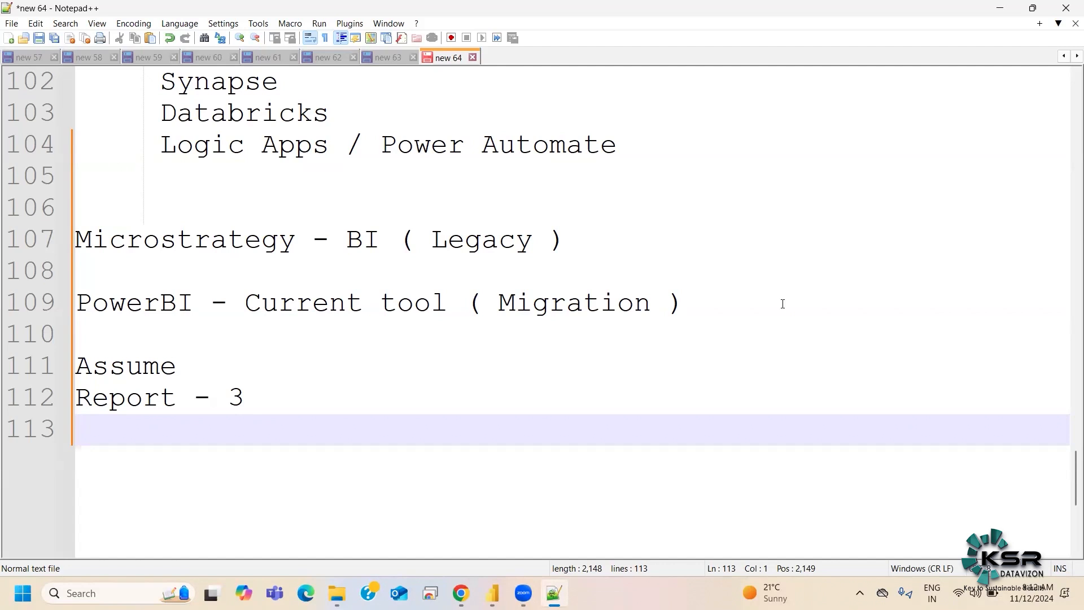
type("Repro")
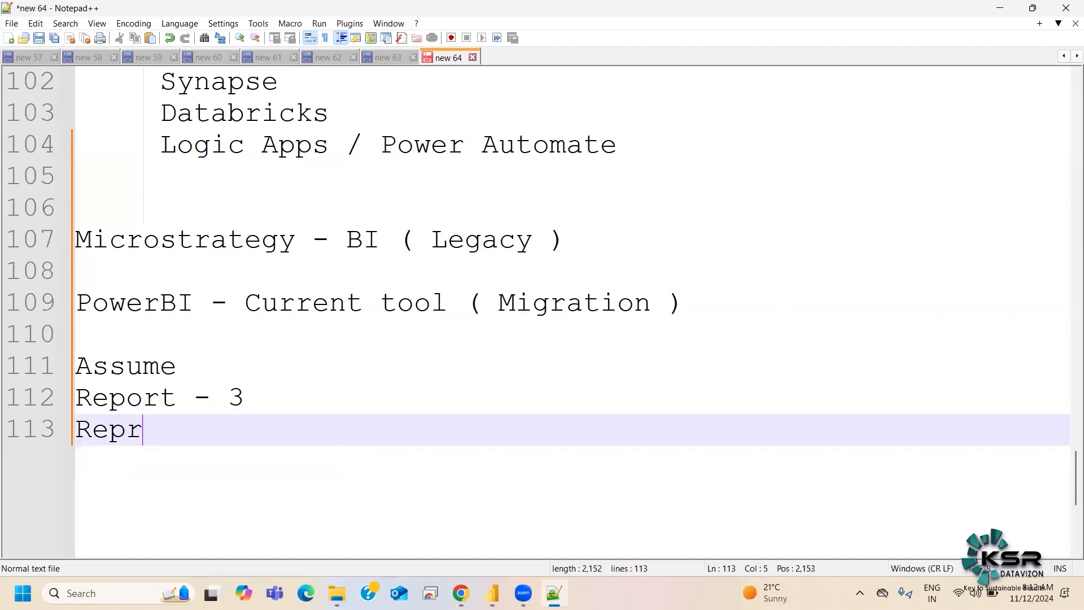
key("BackSpace")
key("BackSpace")
type("ort -1")
key("BackSpace")
type("st ")
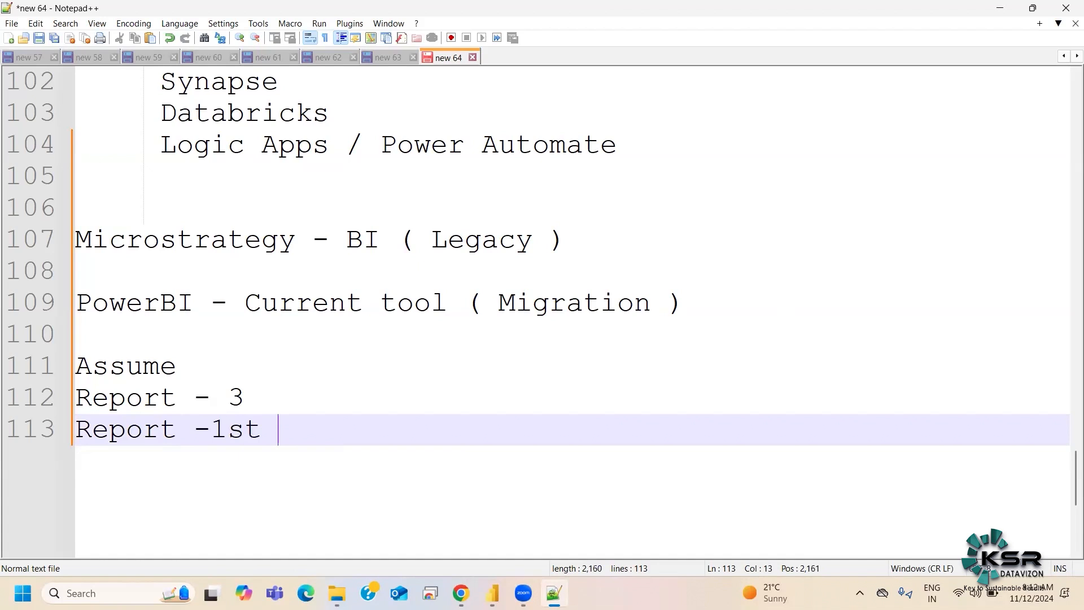
type("Unders")
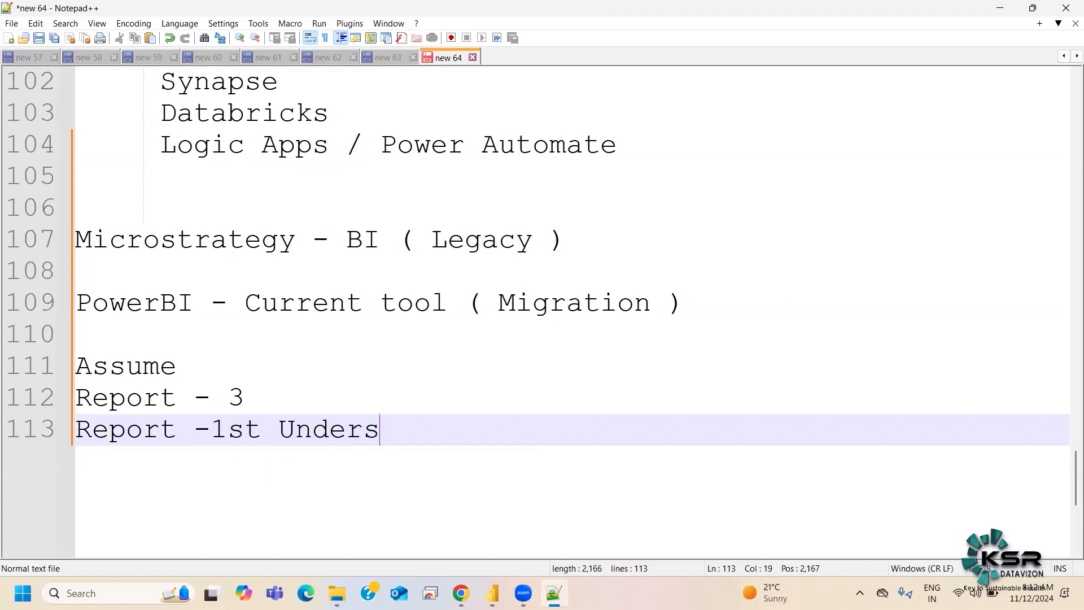
type("ta")
key("BackSpace")
type("tand ")
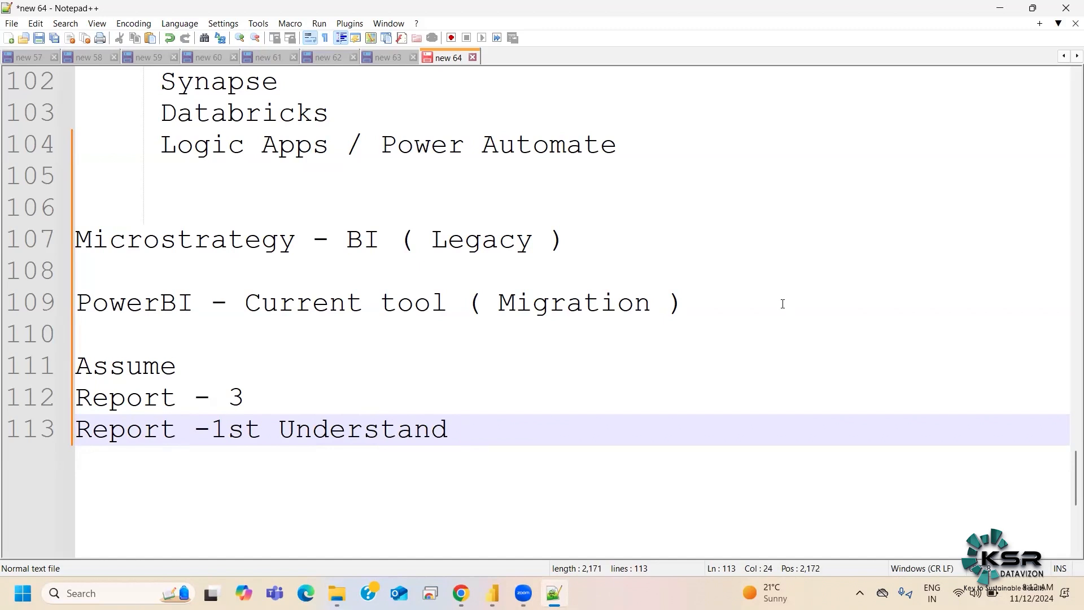
type("the use case")
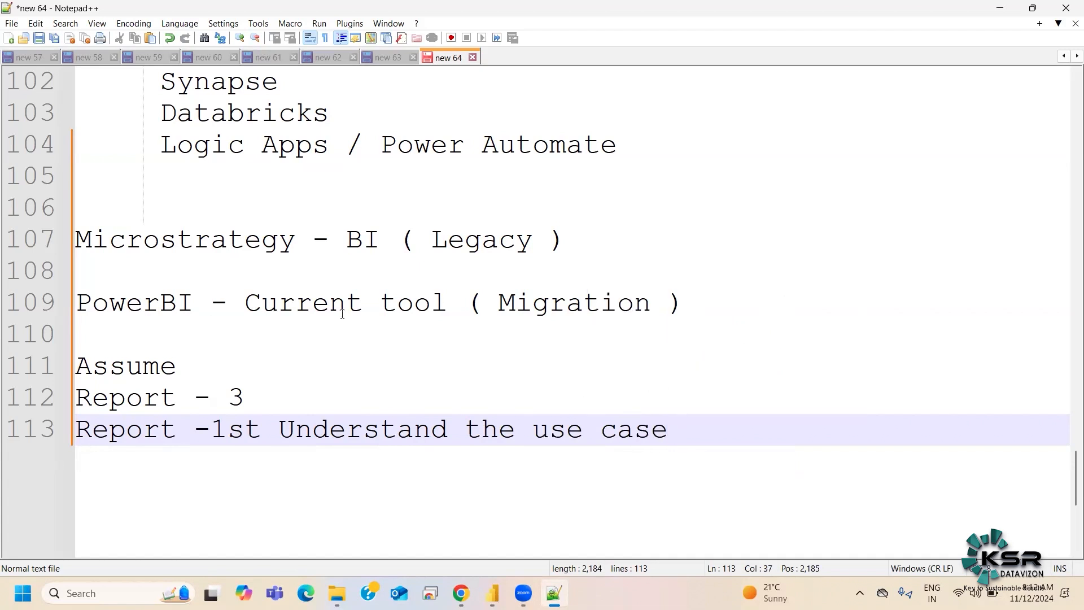
left_click(193, 243)
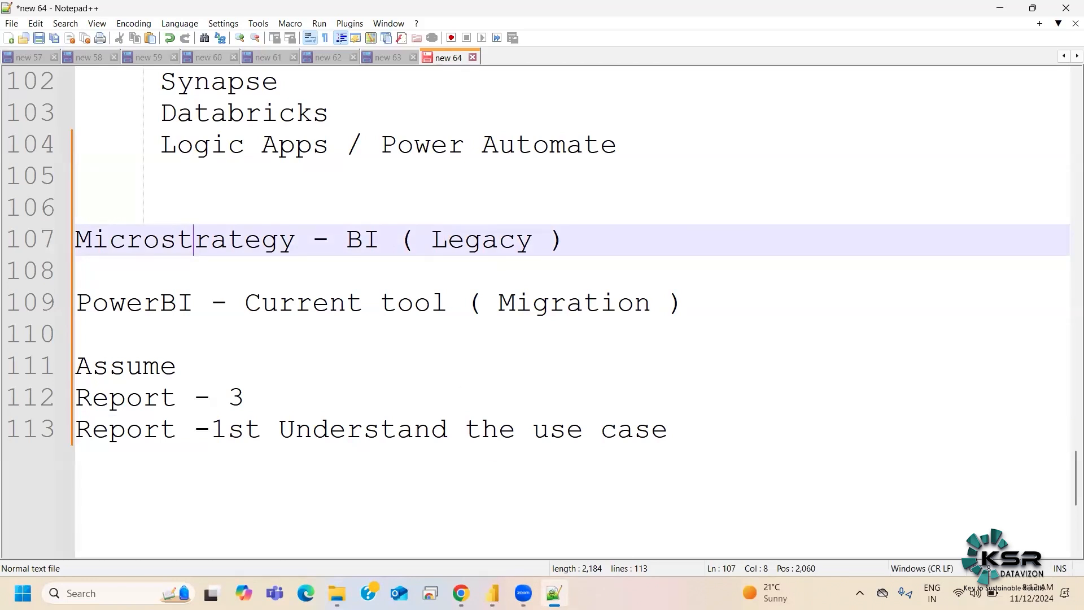
left_click(492, 593)
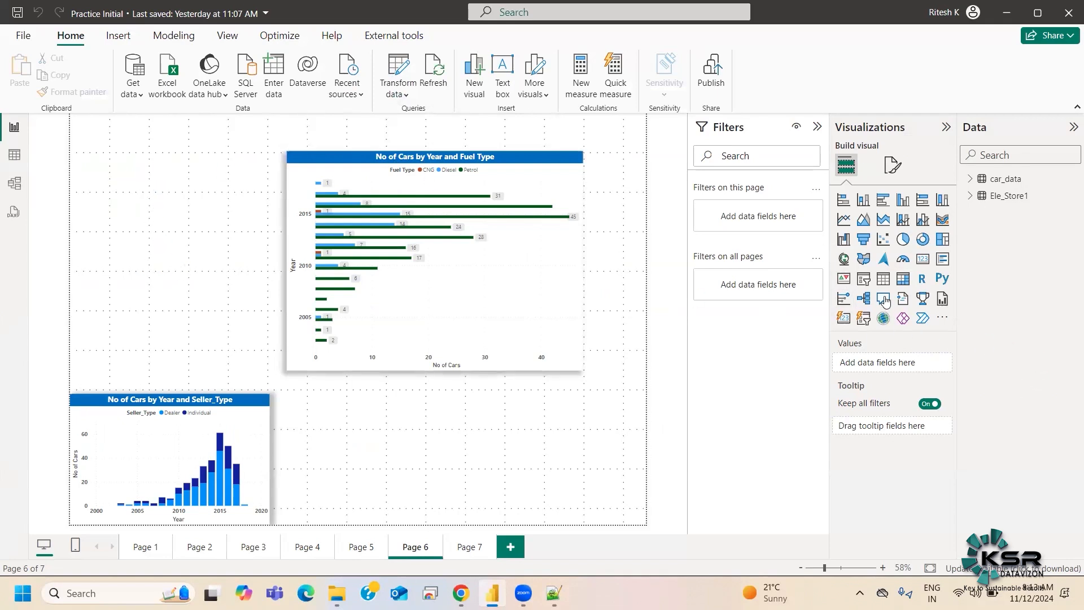
double_click(119, 187)
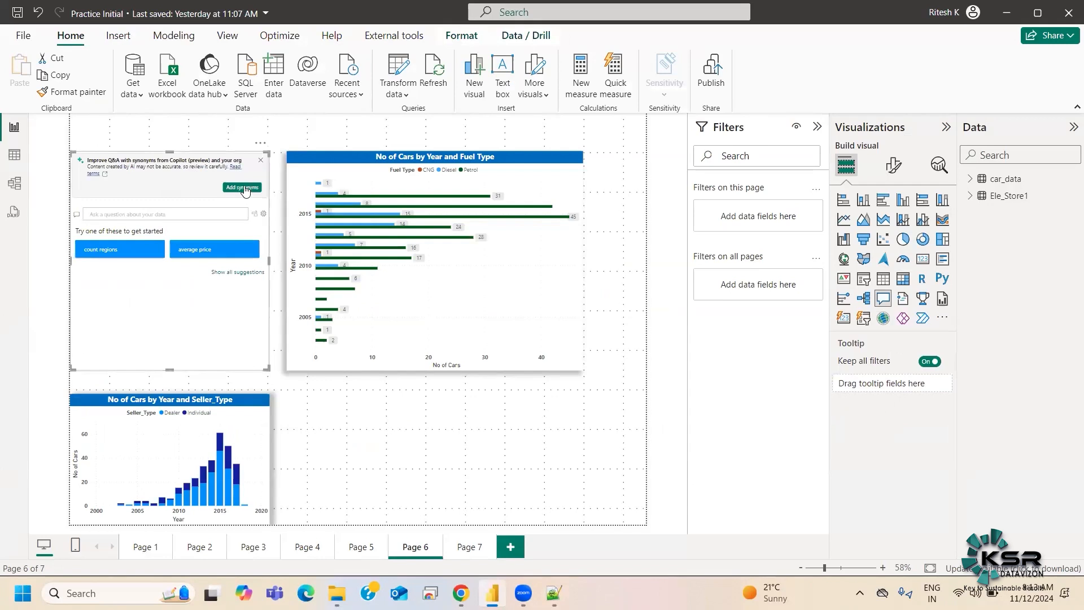
left_click(261, 143)
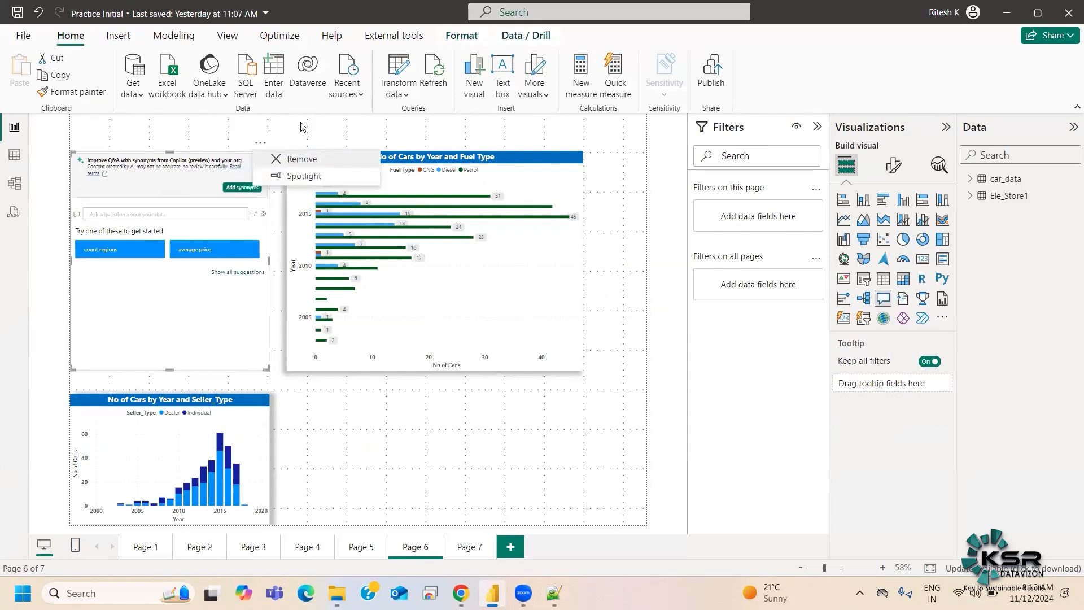
left_click(291, 160)
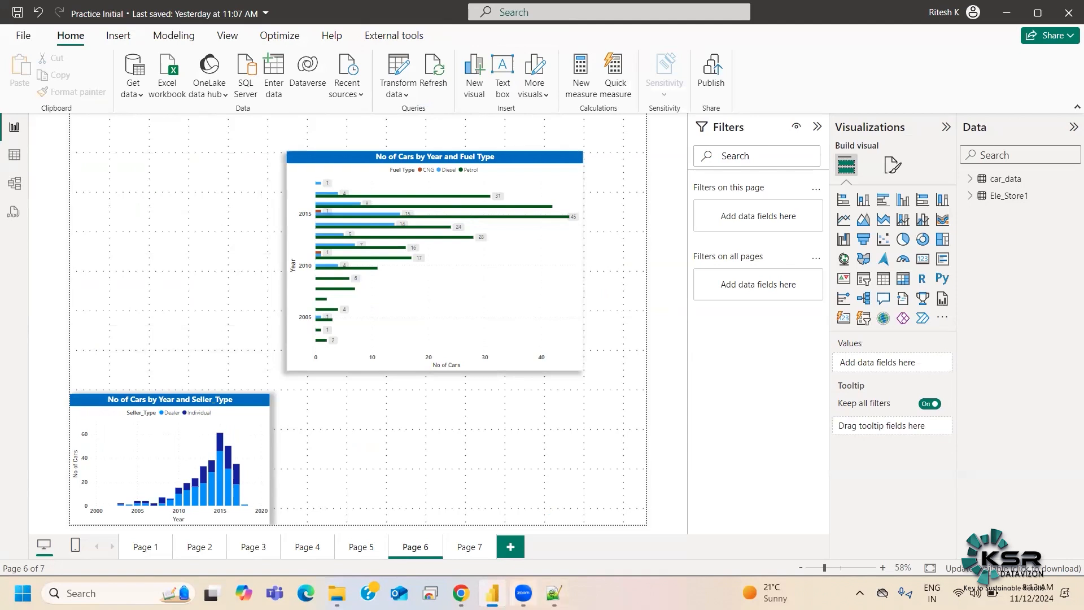
left_click(553, 593)
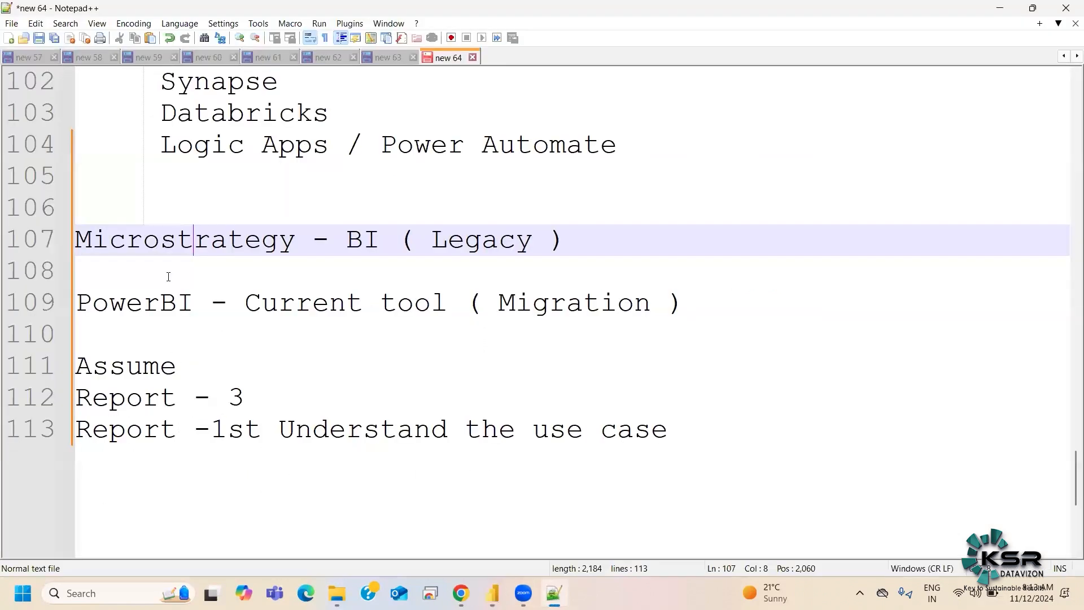
Insert a space between the hyphen and "1st" in the line "Report -1st Understand the use case"
double_click(181, 240)
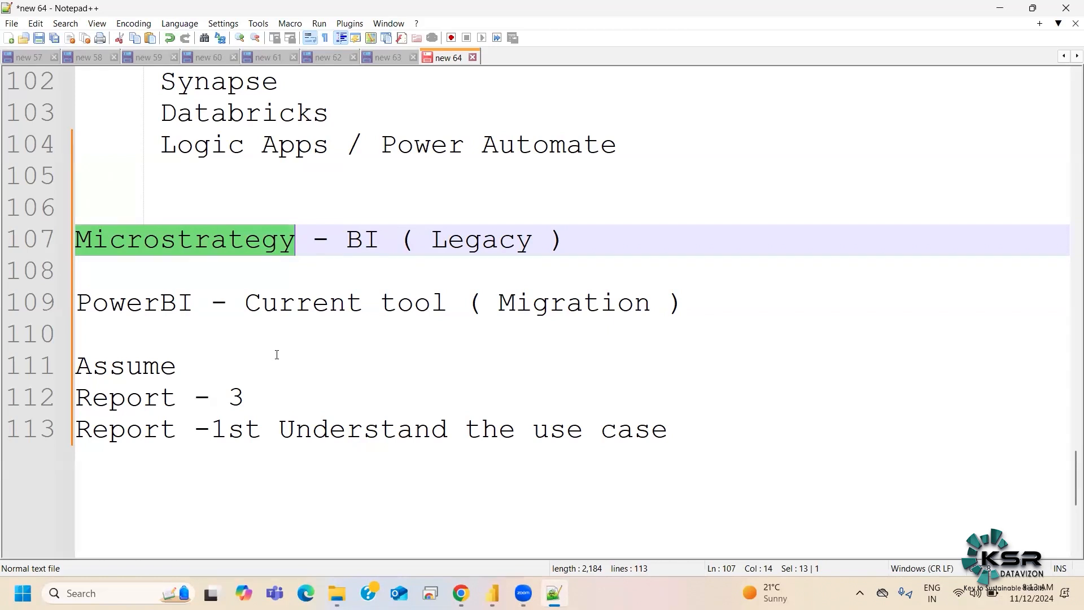
left_click(217, 432)
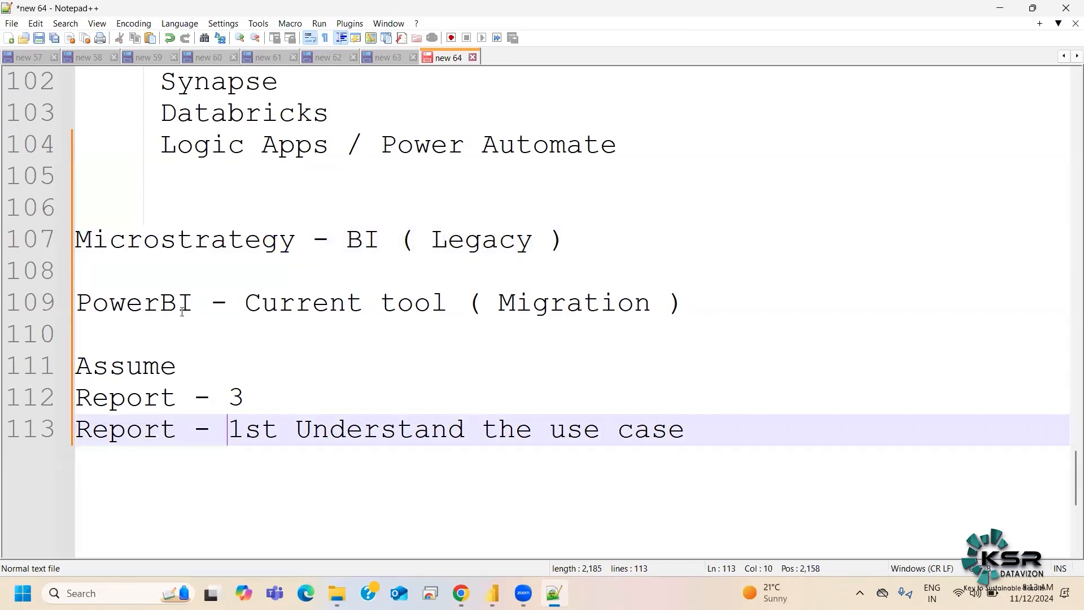
double_click(164, 302)
double_click(206, 244)
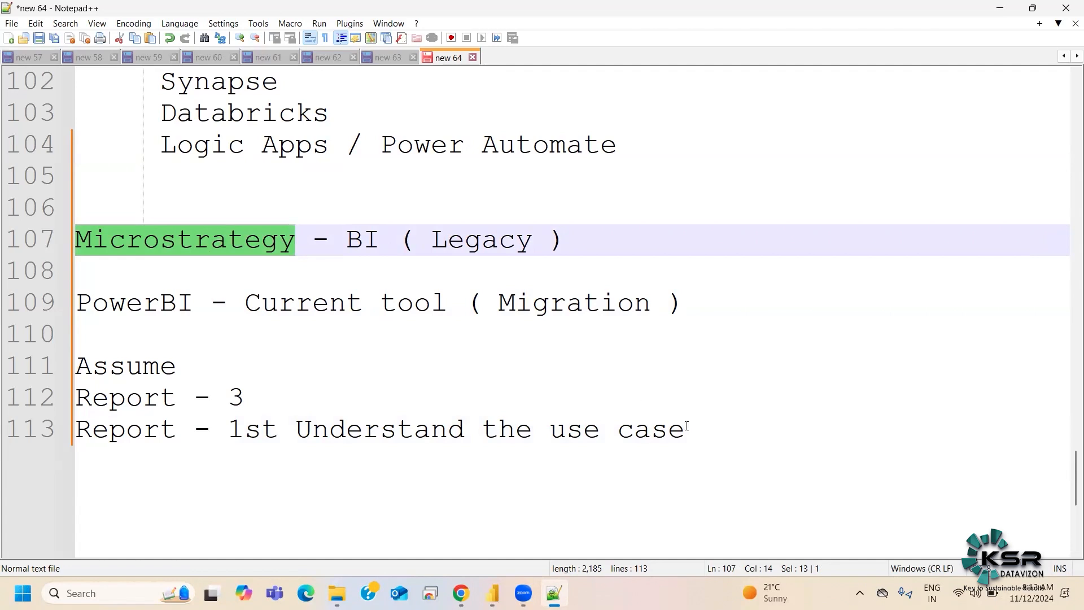
Add the line "Steps to identify Microstrategy UI" directly below the use case line
left_click(732, 433)
key("Return")
type("Steps ")
type("yo")
key("BackSpace")
key("BackSpace")
type("to identi")
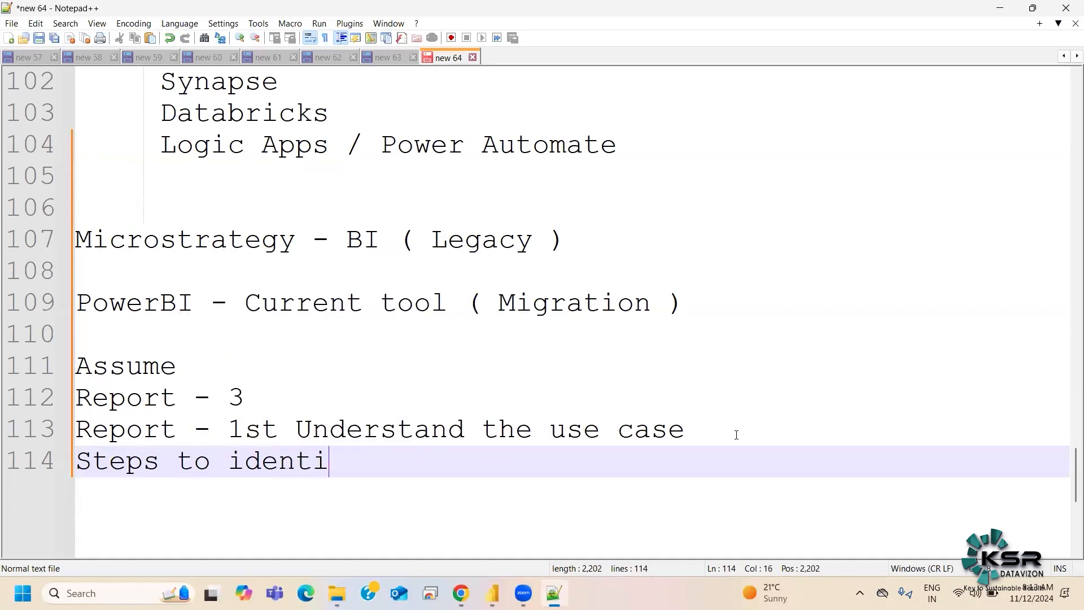
type("fy Micr")
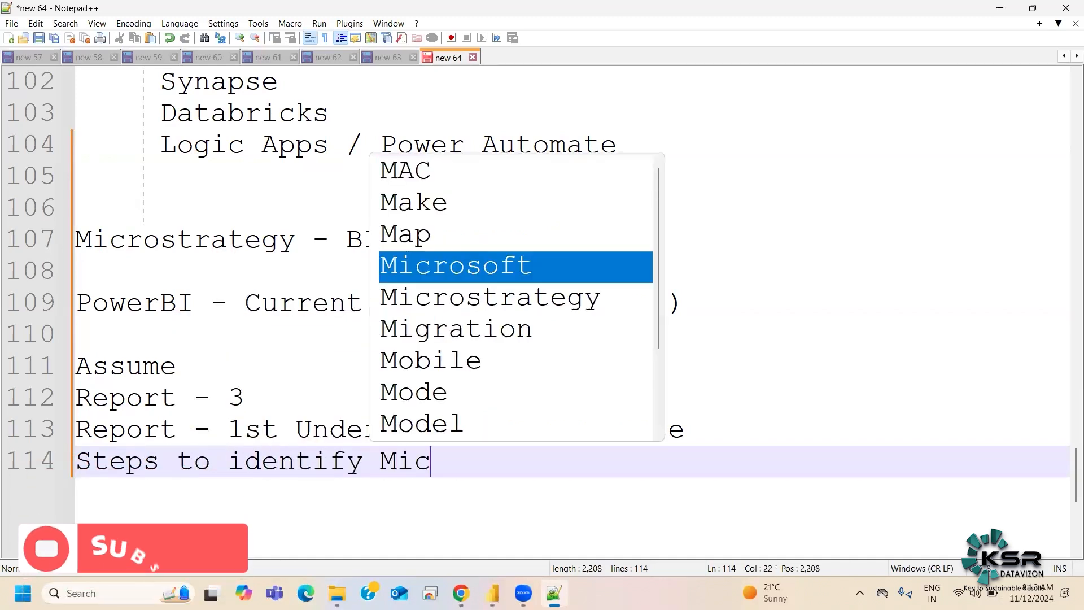
key("Down")
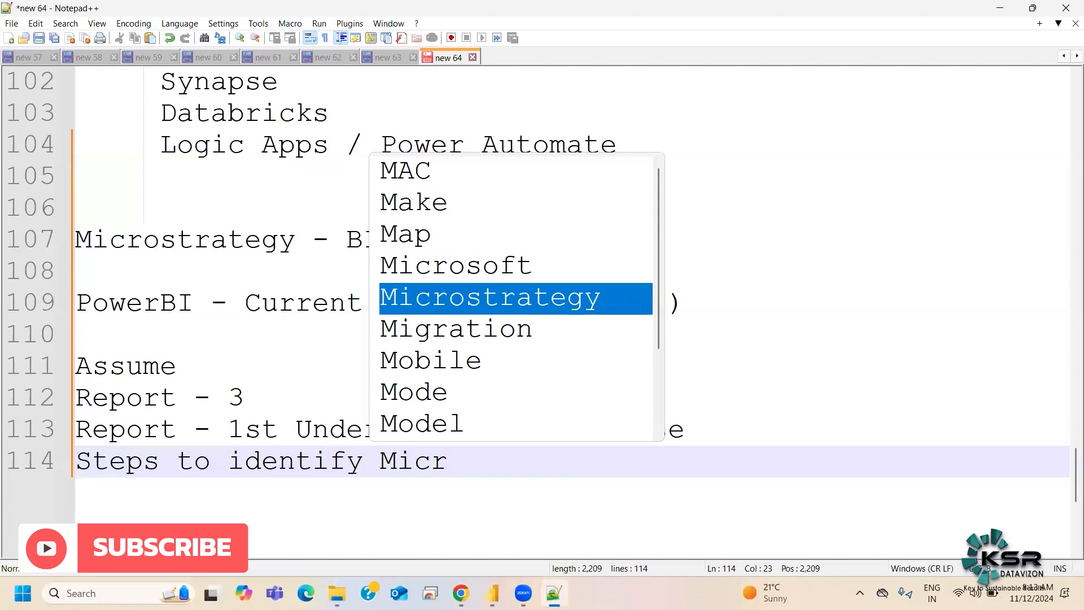
key("Return")
type("UI")
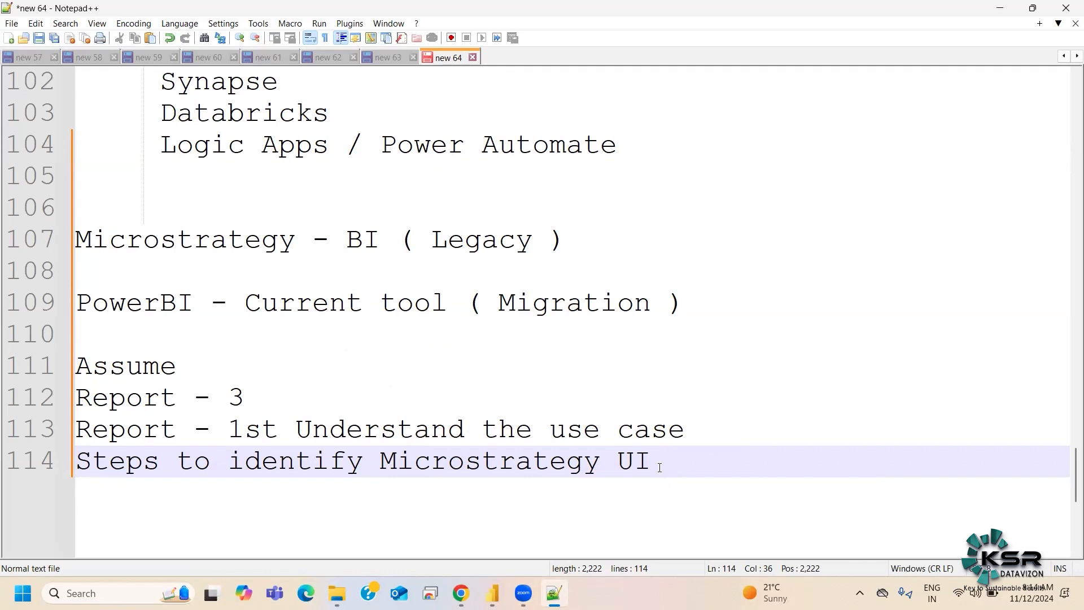
key("shift+Home")
left_click(685, 465)
left_click(492, 593)
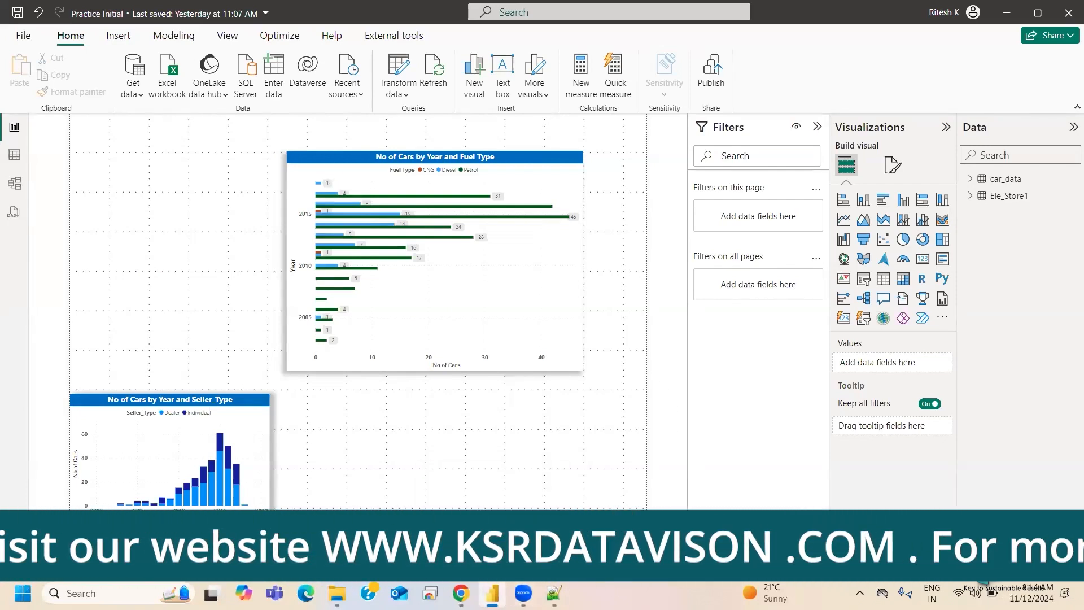
key("alt+Tab")
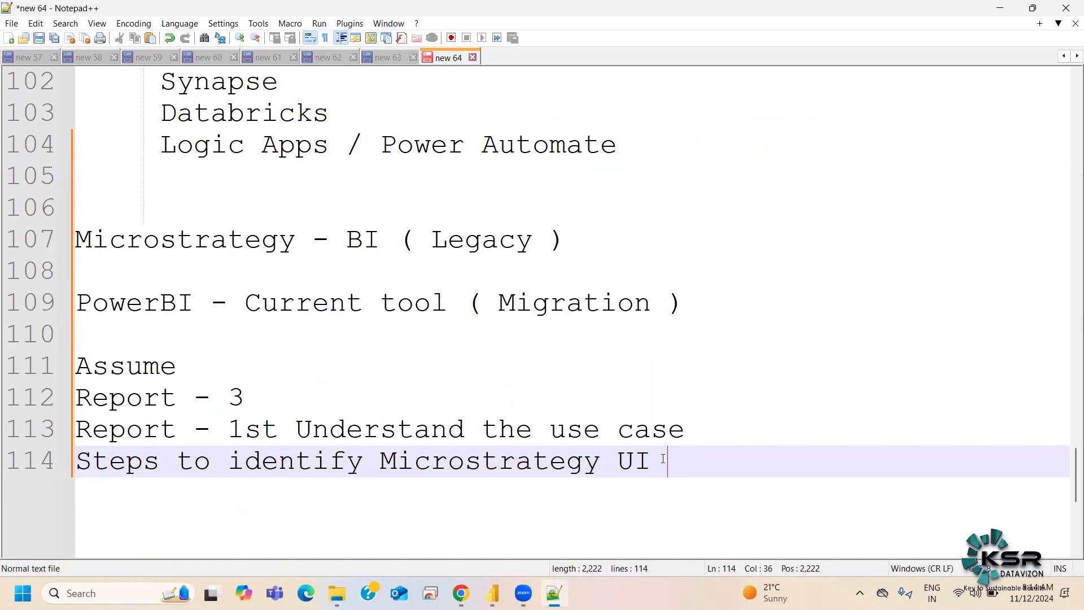
Add the line "to check background data and formulas" directly below "Steps to identify Microstrategy UI"
key("Return")
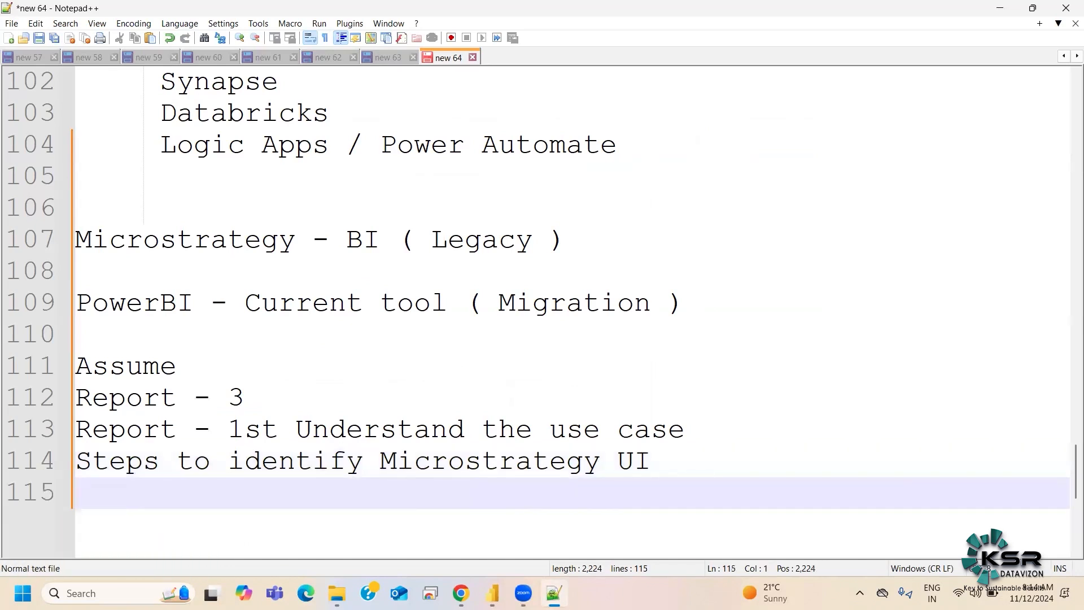
type("to check ")
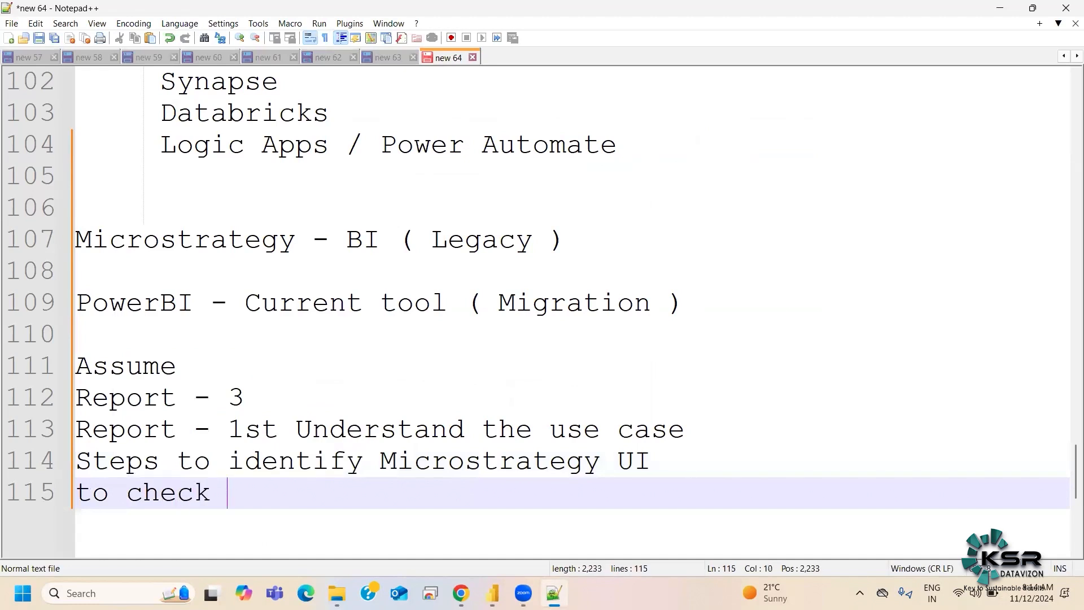
type("backgrocun")
key("BackSpace")
key("BackSpace")
key("BackSpace")
key("BackSpace")
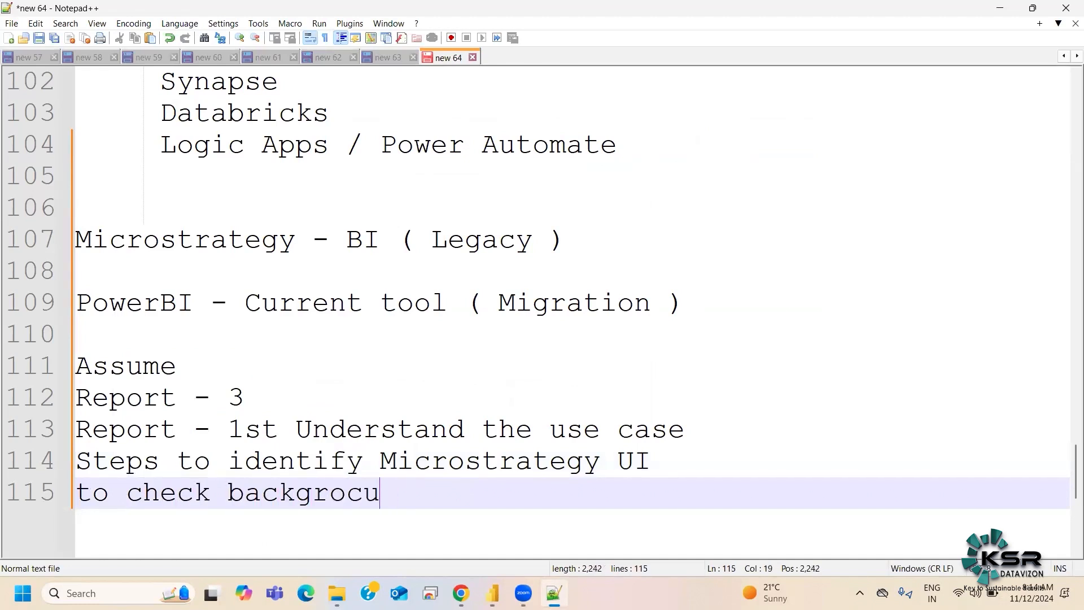
type("und data and ")
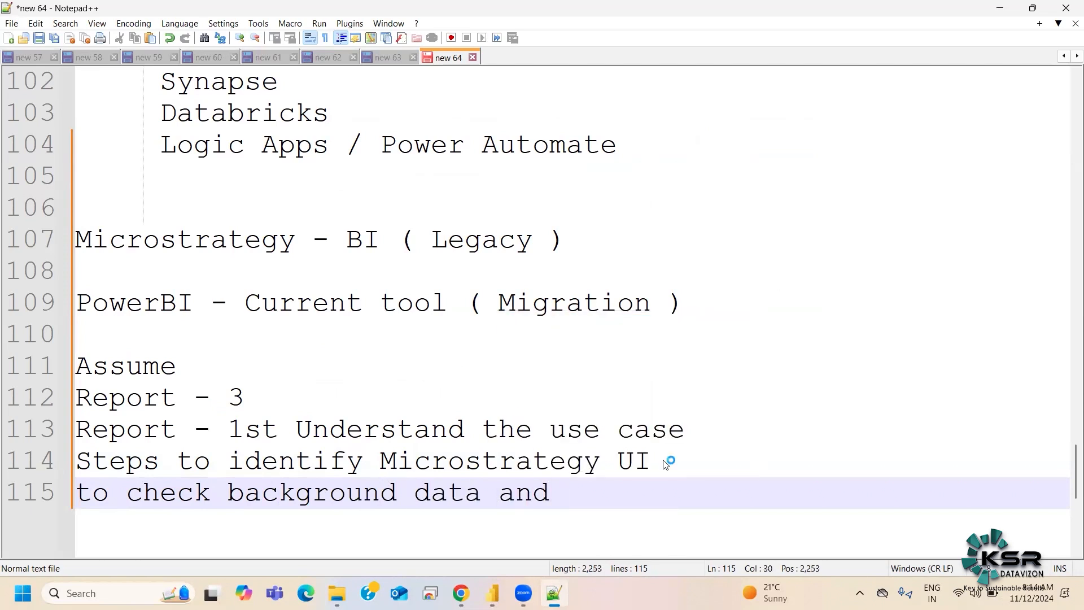
type("fomru")
type("la")
key("BackSpace")
key("BackSpace")
key("BackSpace")
key("BackSpace")
key("BackSpace")
type("rmulas")
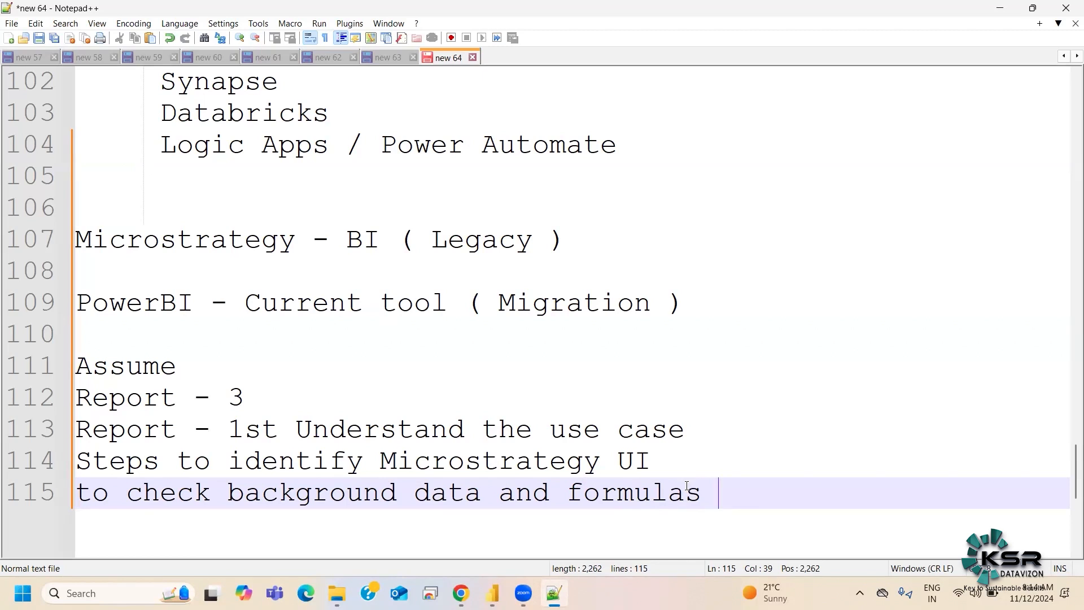
Leave three blank lines below the background data and formulas line and start a new line with "Import"
double_click(220, 238)
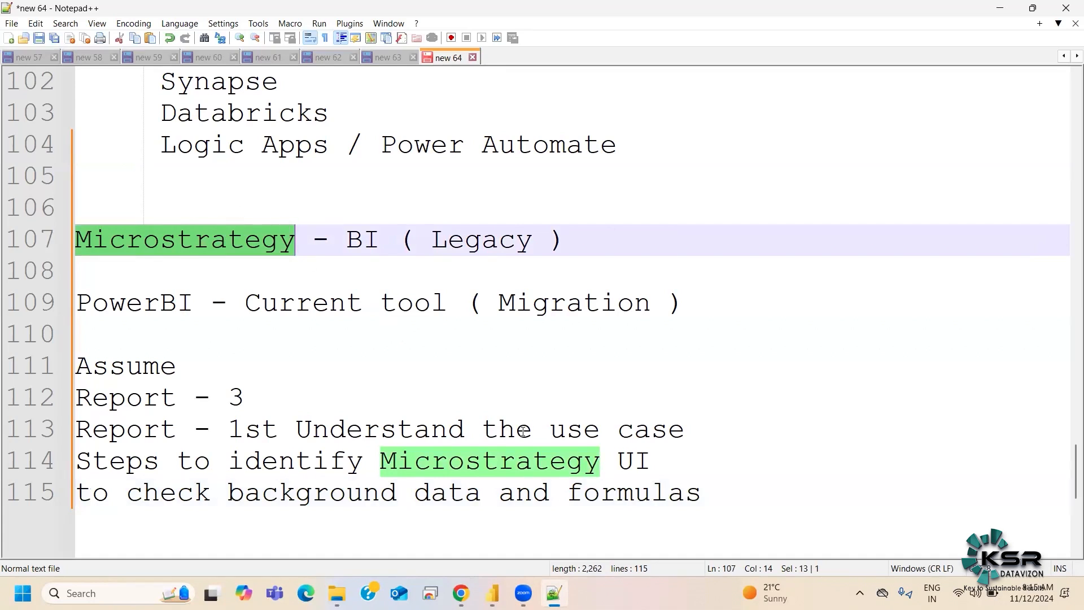
left_click(756, 495)
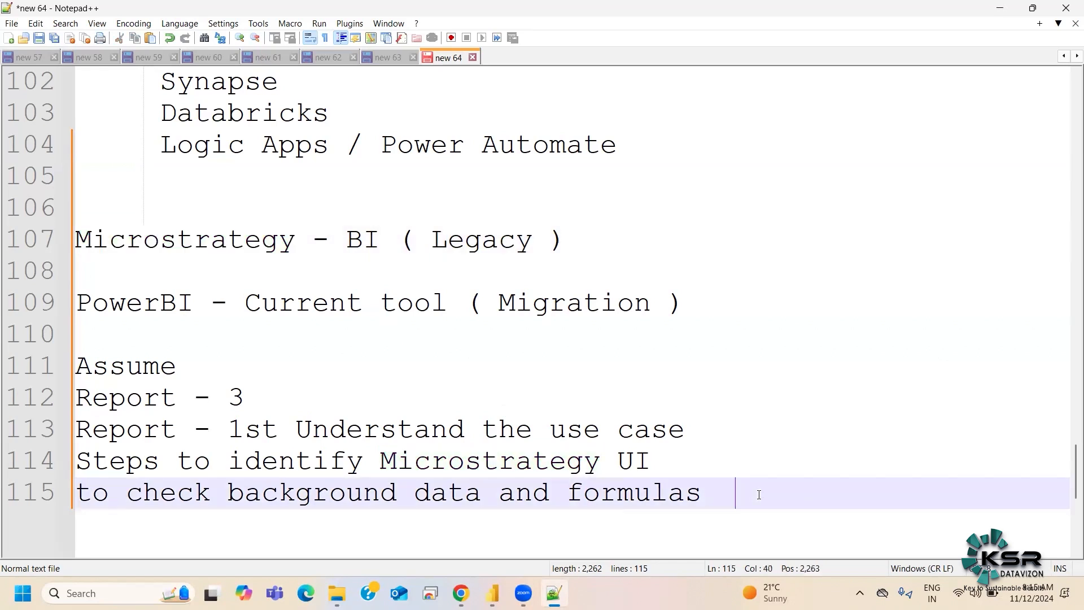
key("Return")
key("Return")
key("Return")
key("Return")
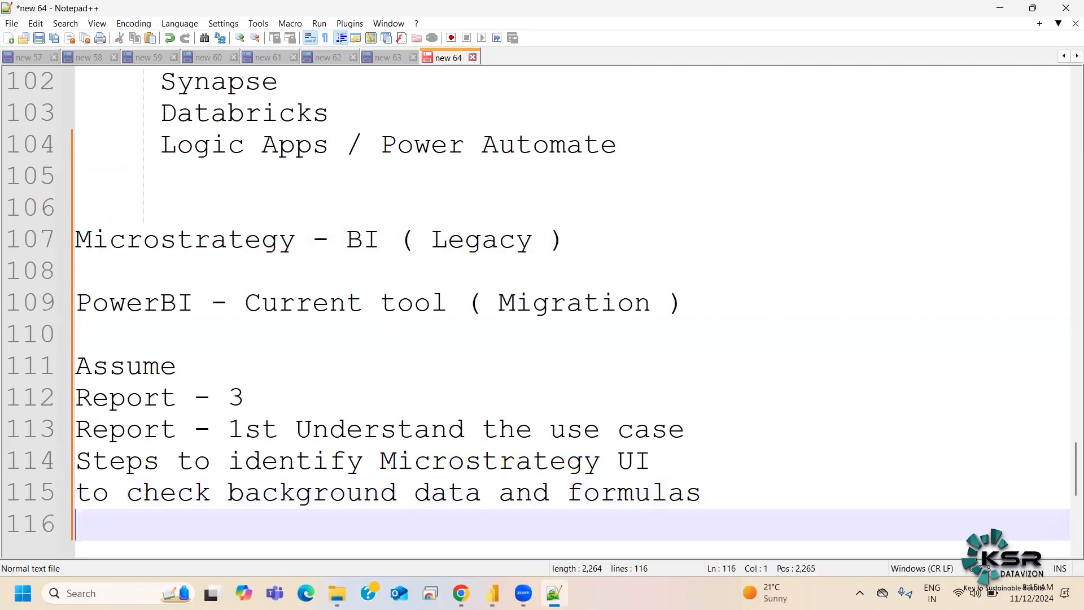
type("Impoe")
key("BackSpace")
key("BackSpace")
type("ort")
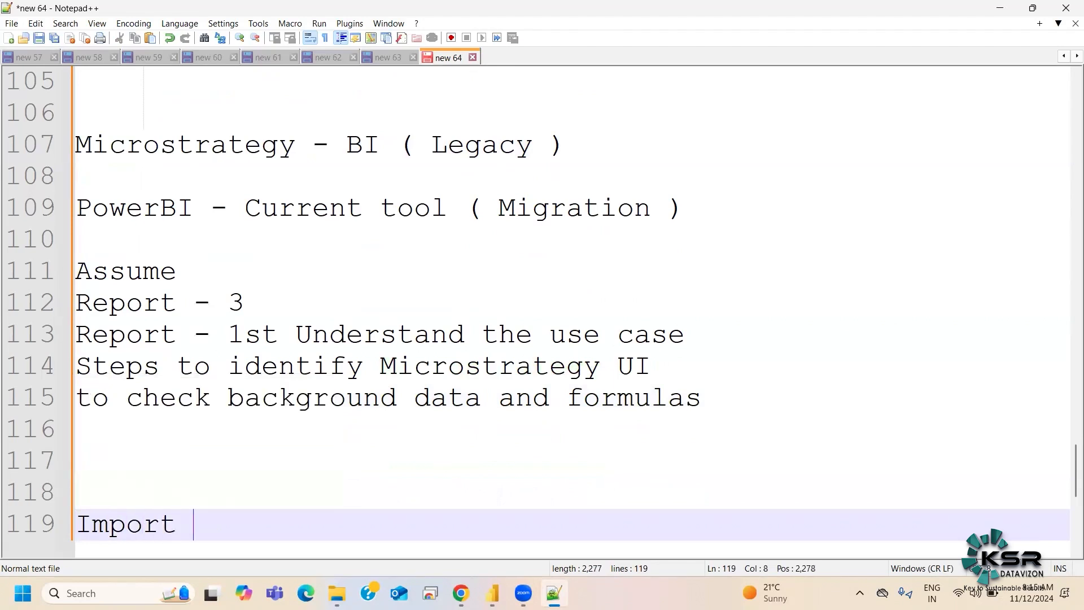
Append "SQL as Datasources" to the end of the "Microstrategy - BI ( Legacy )" line
left_click(610, 146)
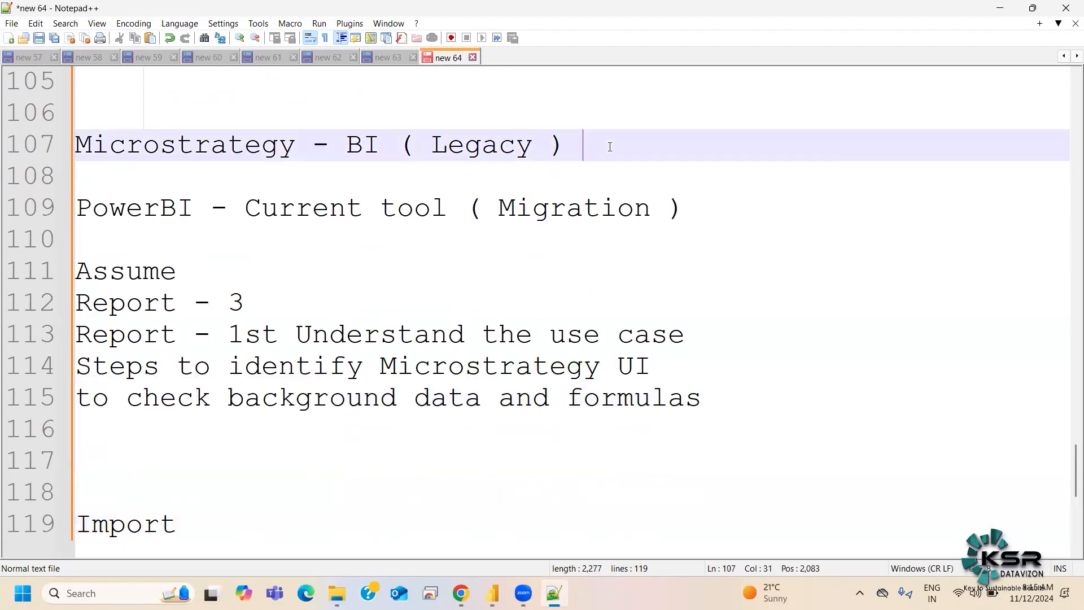
type("SQL as Data")
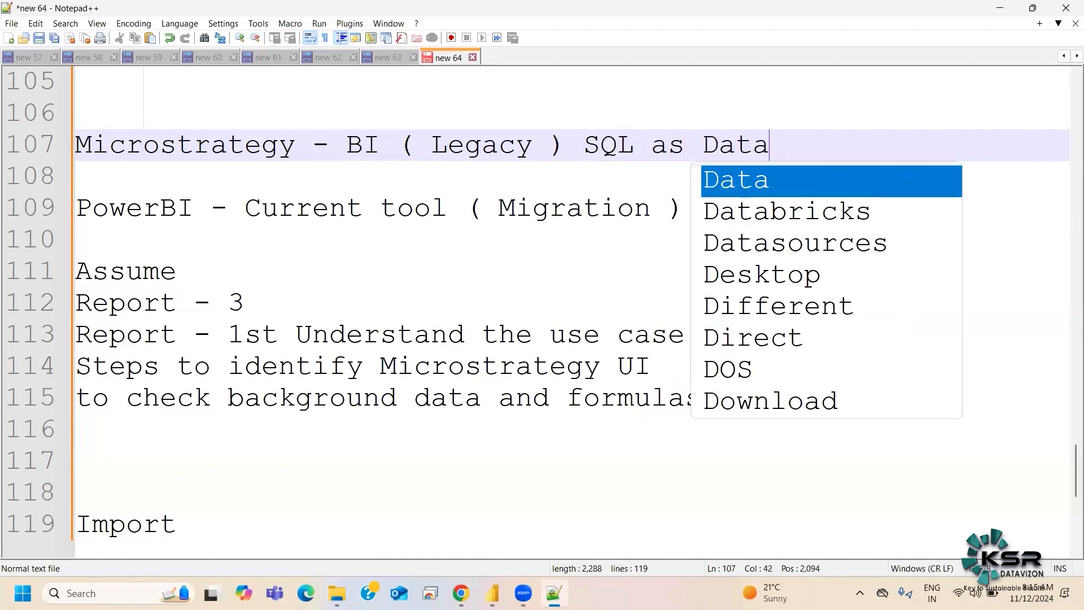
type("sources")
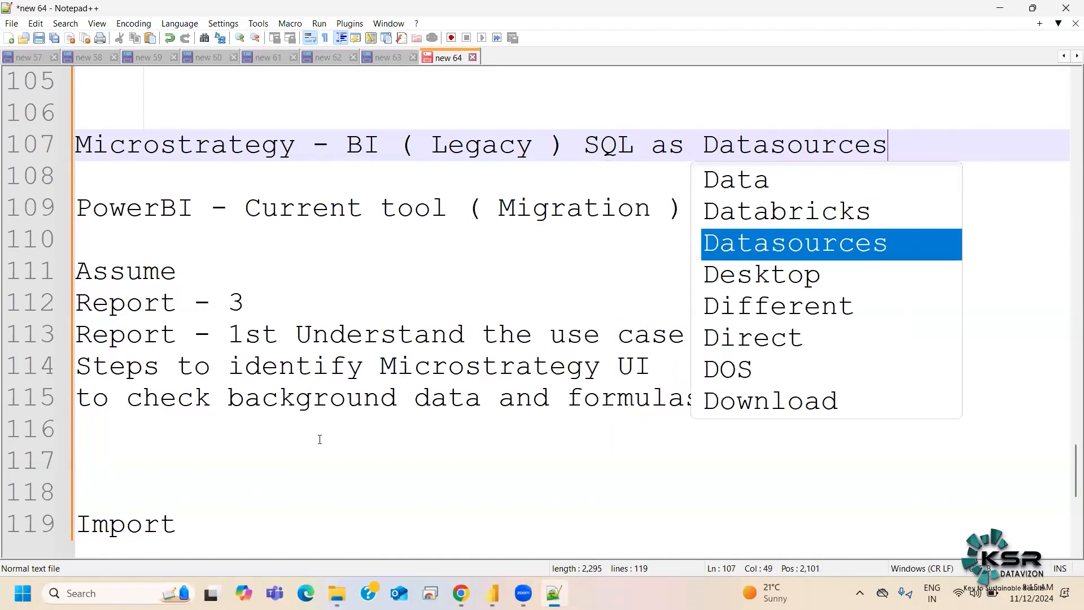
Complete the "Import" line so it reads "Import SQL data to PowerBI"
left_click(188, 529)
type("t")
key("BackSpace")
type("SQ")
key("BackSpace")
type("L data to PowerBI")
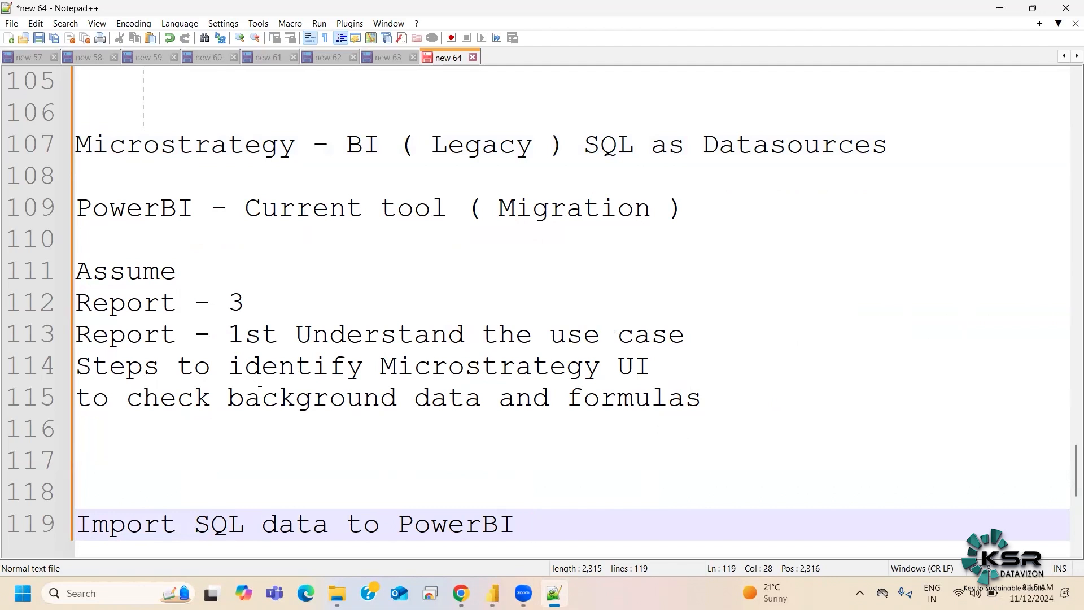
scroll(450, 431, "down", 1)
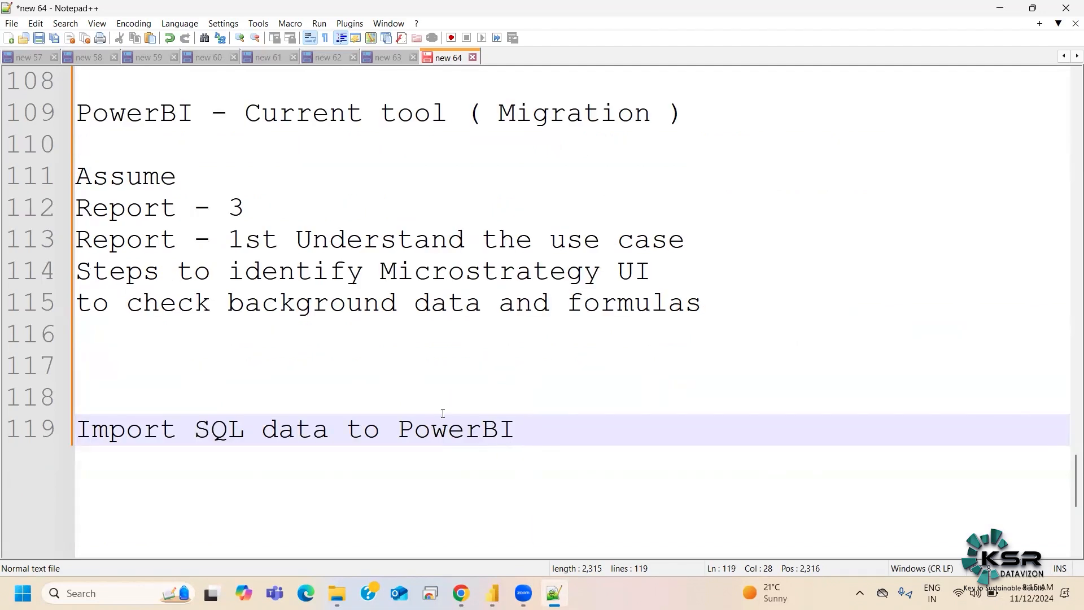
double_click(292, 302)
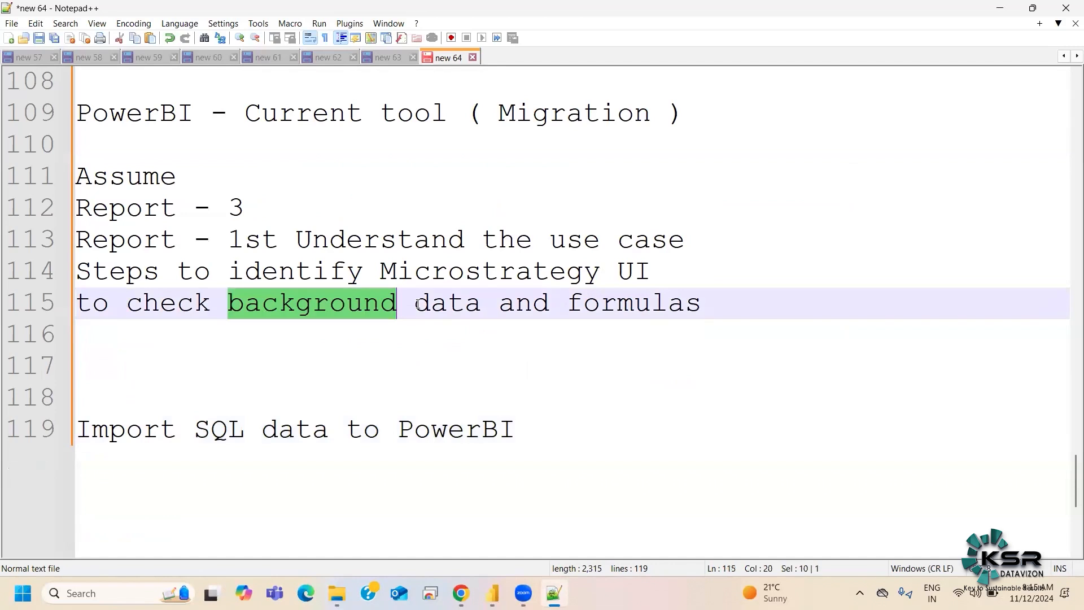
double_click(446, 302)
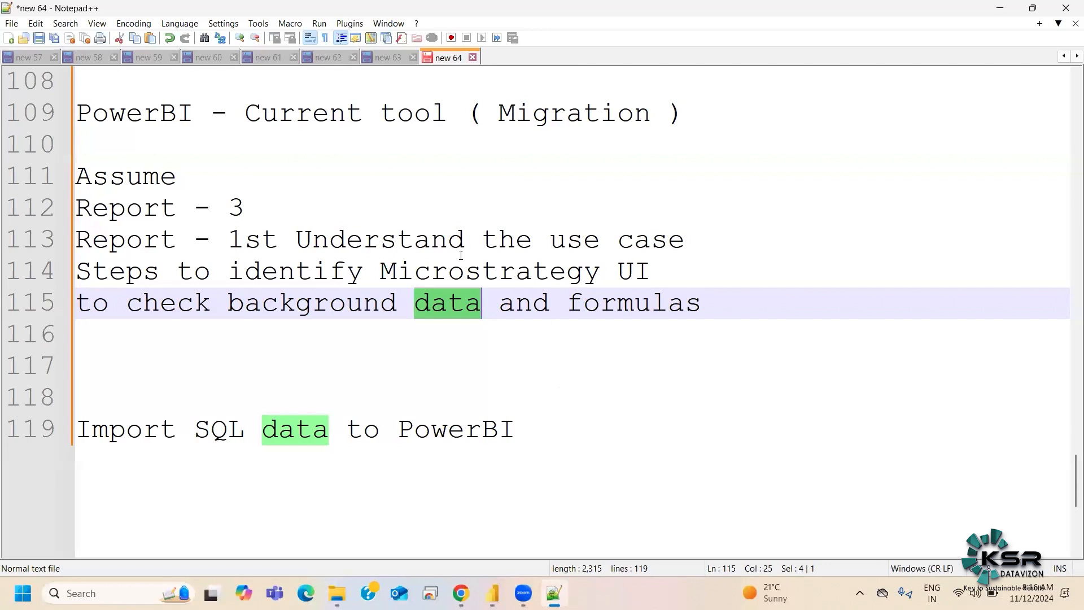
scroll(334, 259, "up", 1)
scroll(335, 259, "up", 1)
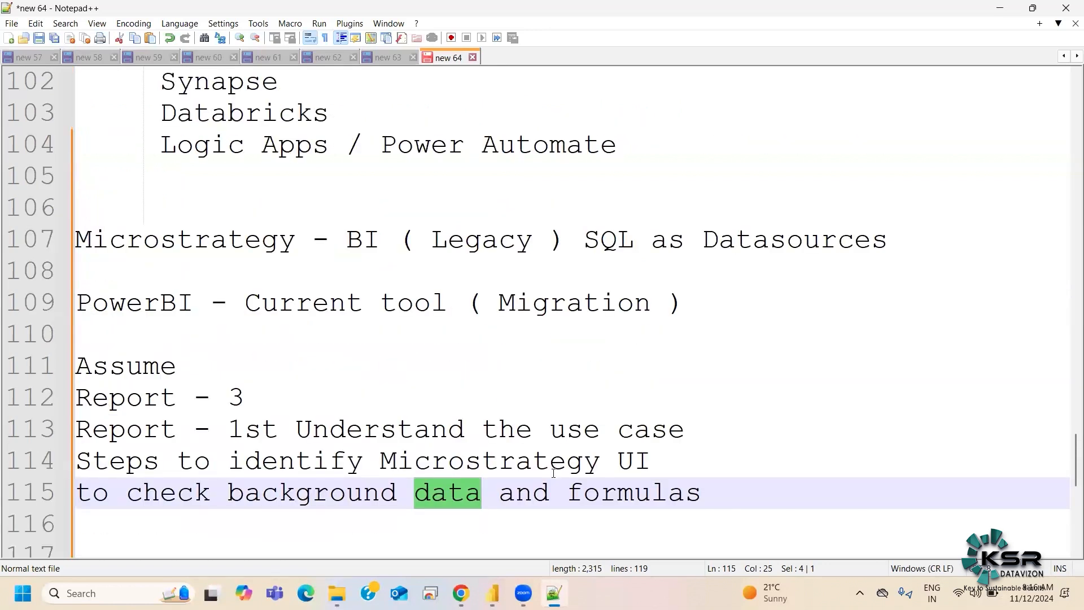
scroll(552, 471, "down", 1)
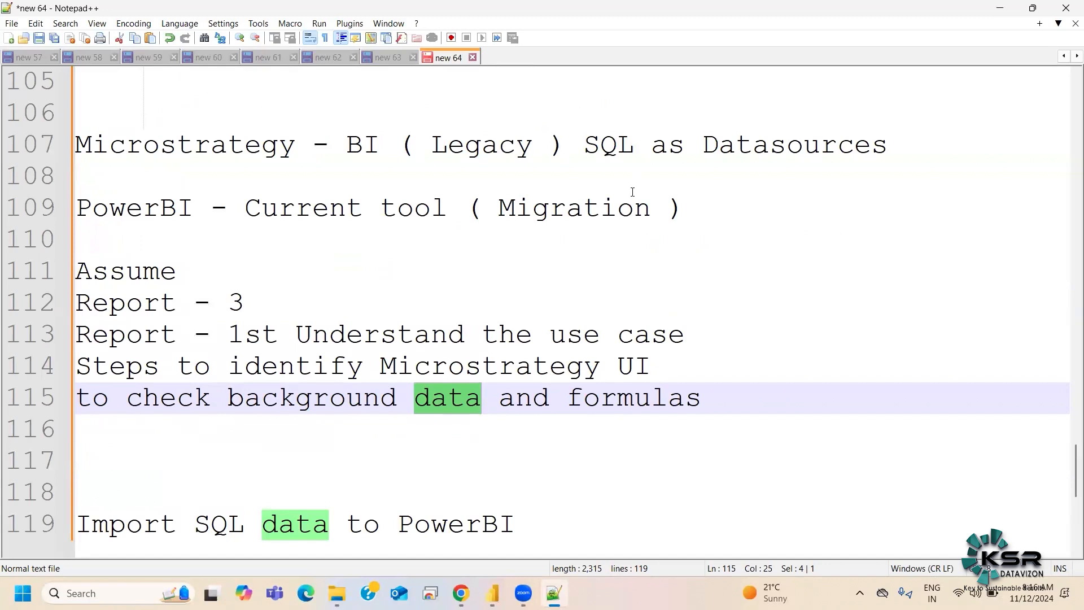
Append "( time consume )" to the end of the "to check background data and formulas" line
double_click(598, 400)
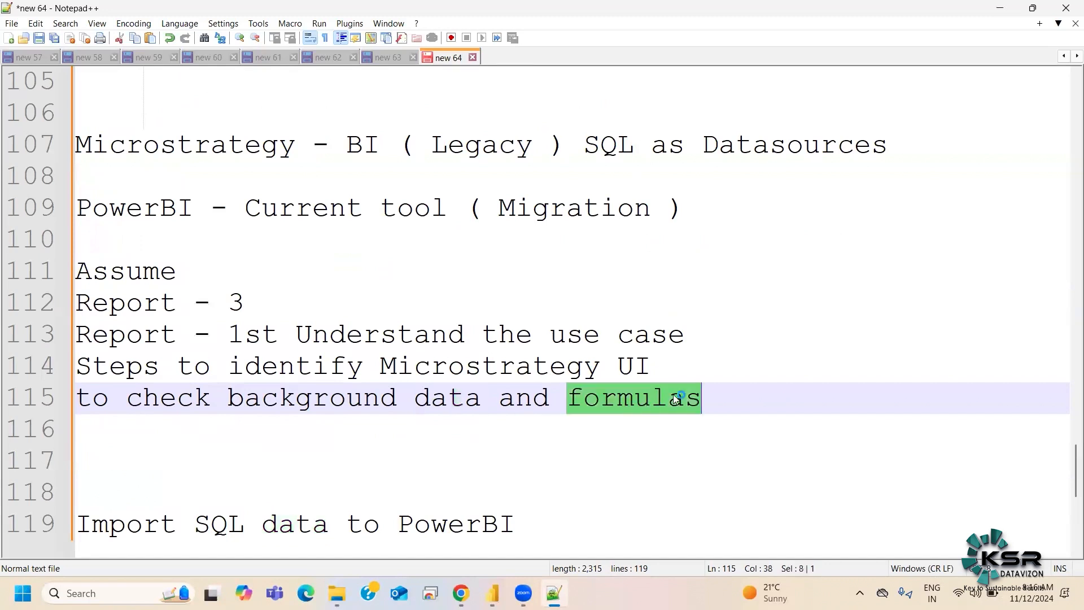
left_click(733, 396)
type("( time ")
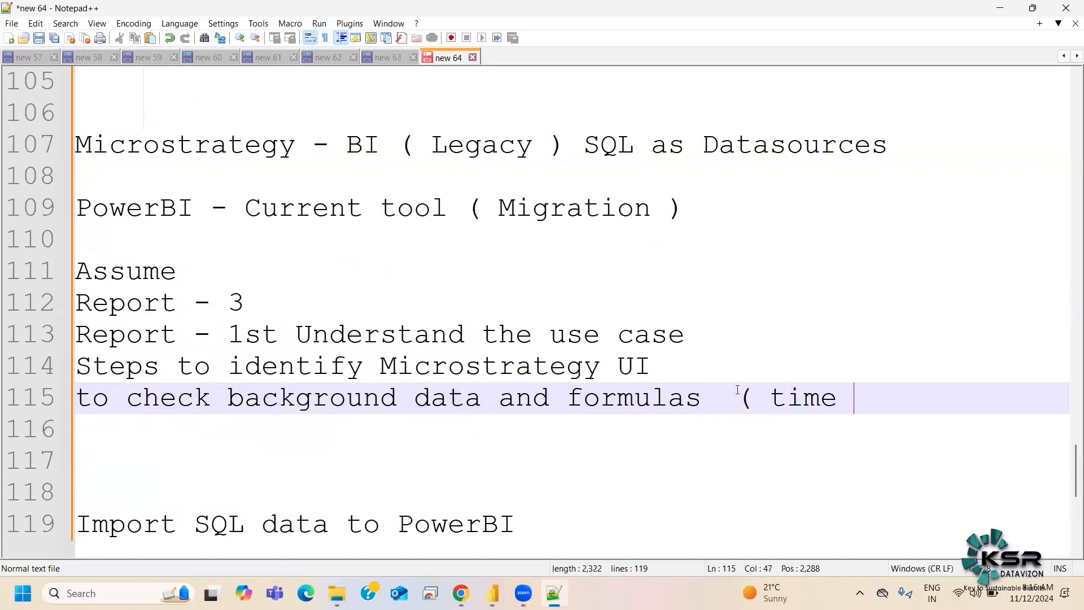
type("consum")
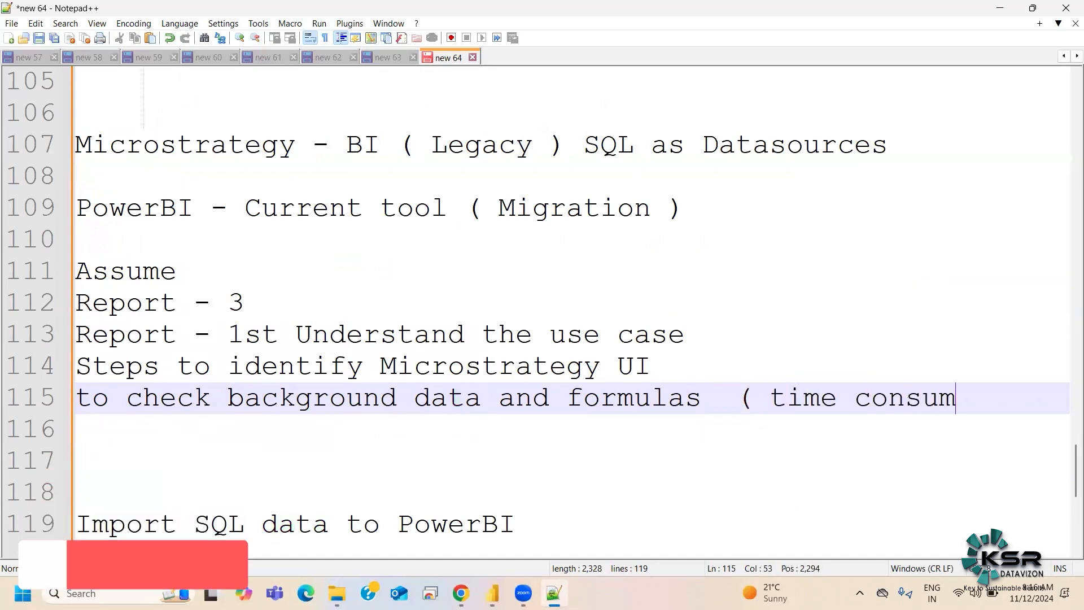
type("e )")
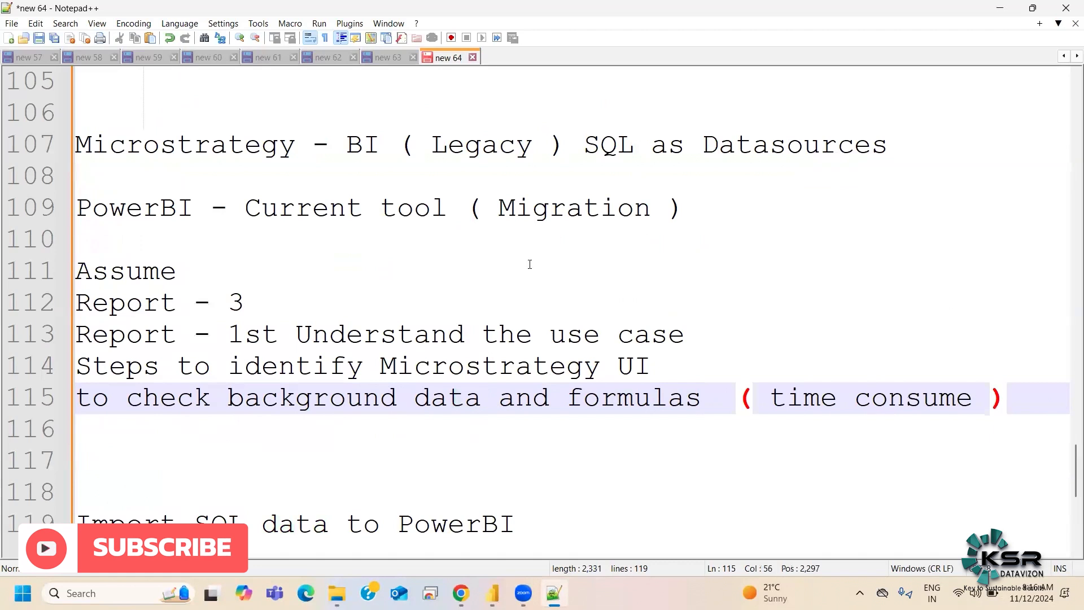
left_click_drag(550, 335, 750, 339)
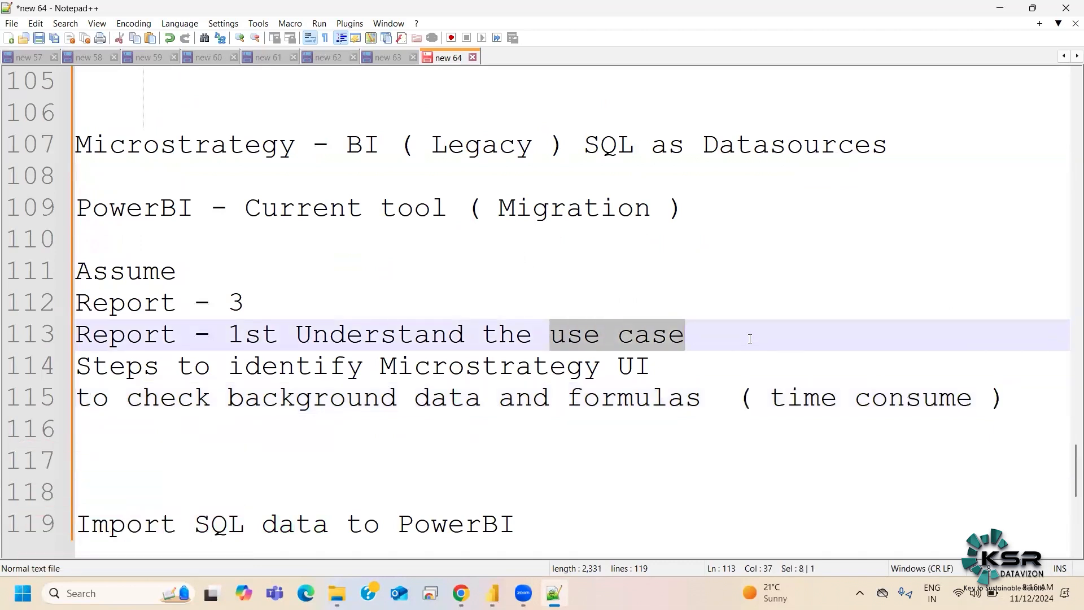
scroll(1025, 307, "down", 1)
left_click_drag(1006, 304, 23, 317)
left_click(126, 431)
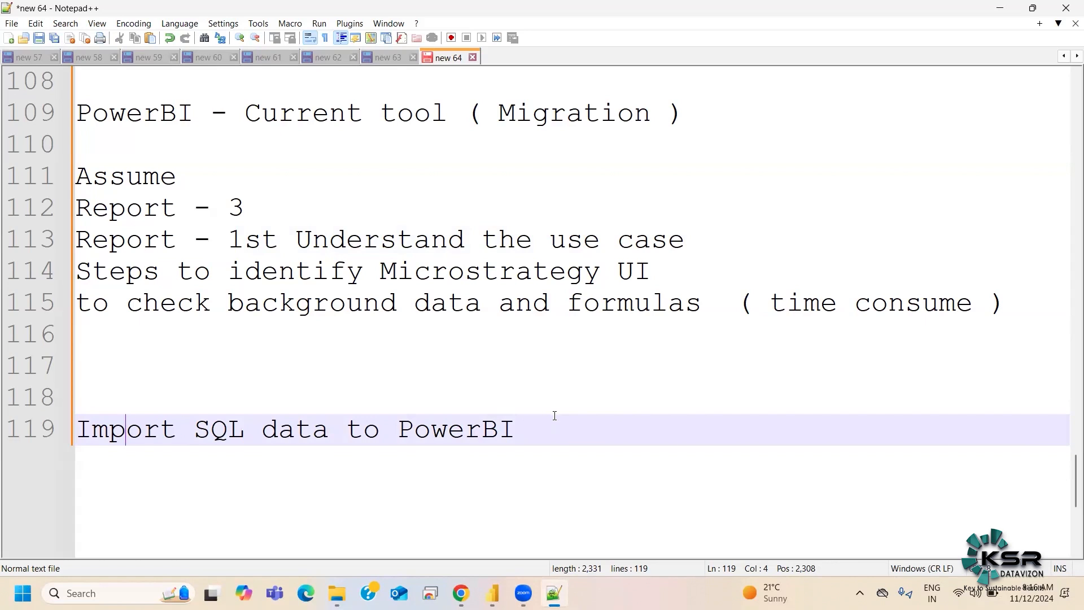
Change "Report - 3" to "Reports - 3" and insert two blank lines below it
left_click(286, 213)
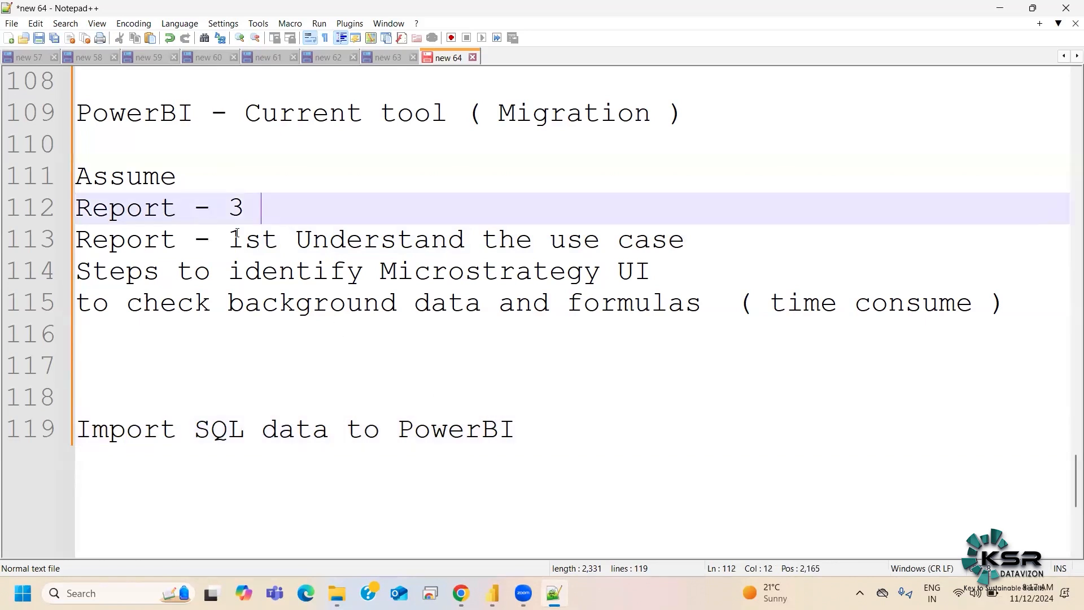
left_click(183, 212)
type("s")
left_click(289, 204)
key("Return")
key("Return")
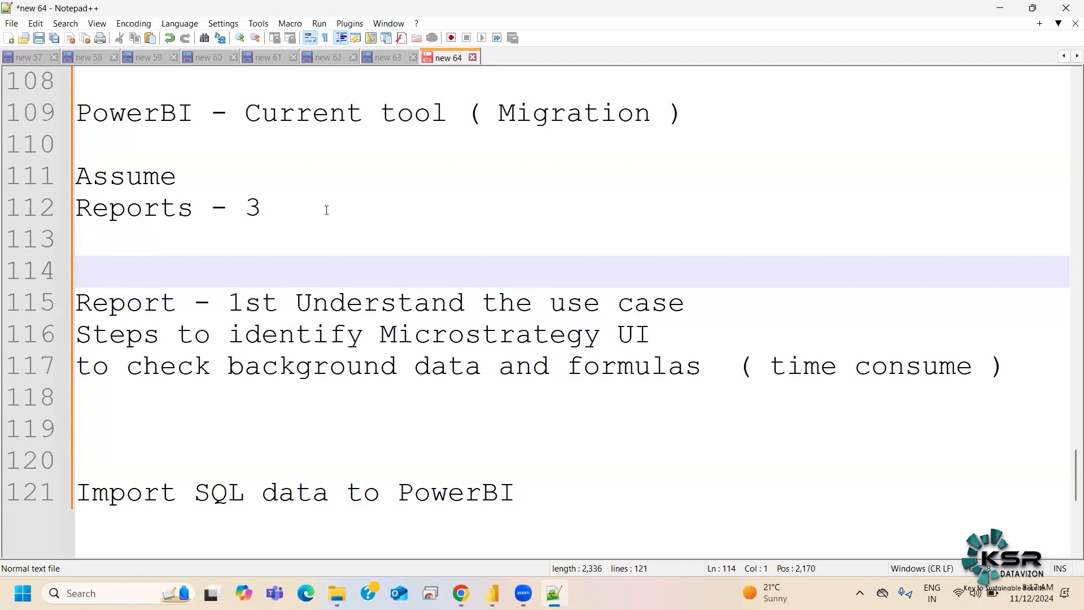
Add the formula line "Speed = Dist / Time" directly below "Import SQL data to PowerBI"
double_click(605, 366)
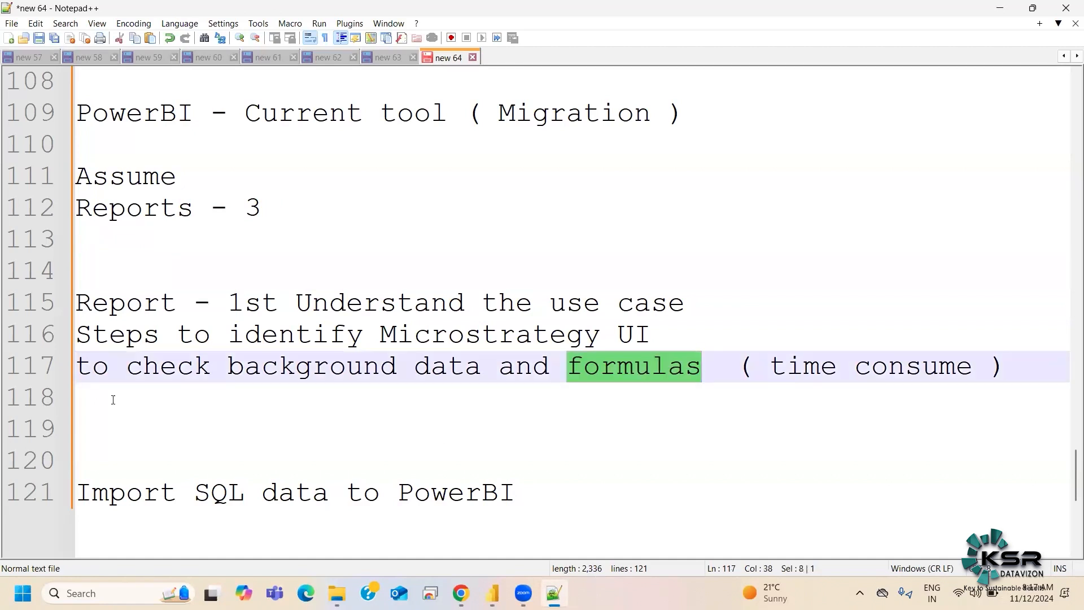
scroll(410, 452, "down", 1)
left_click(86, 432)
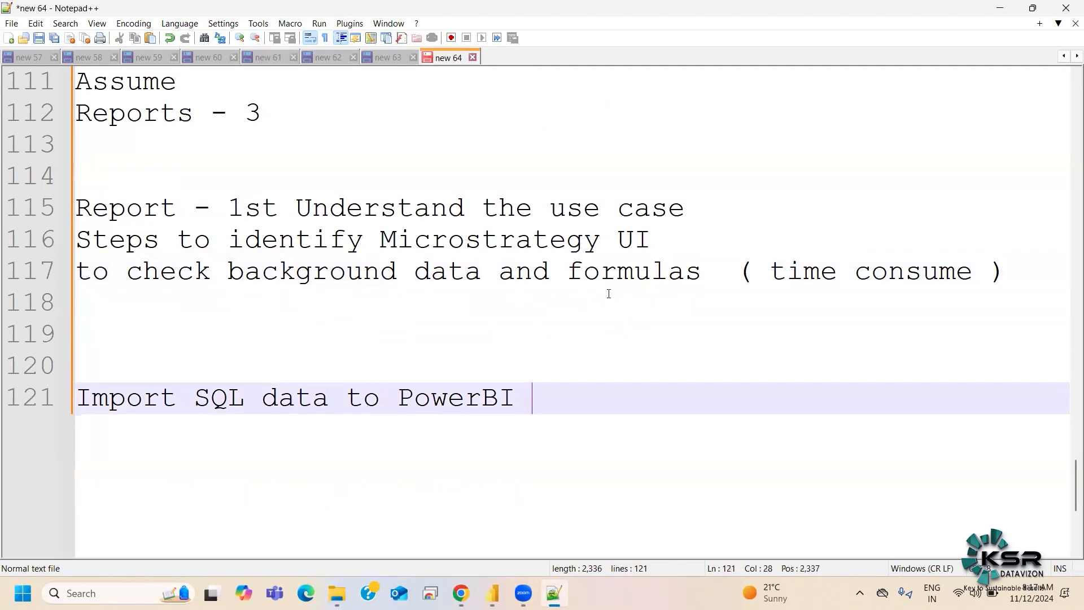
key("Return")
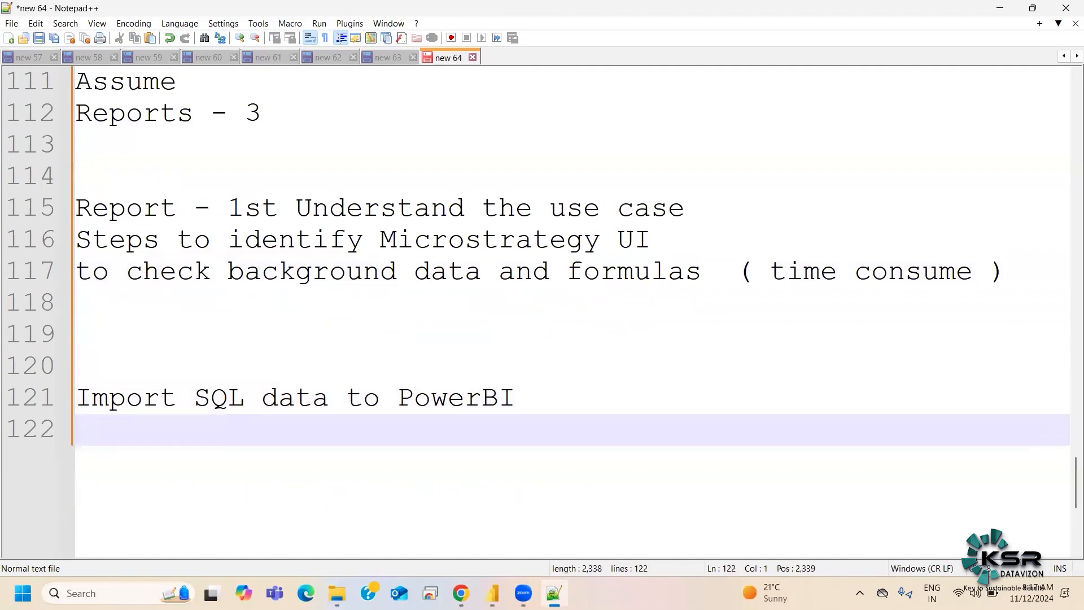
type("Speed = Dist ")
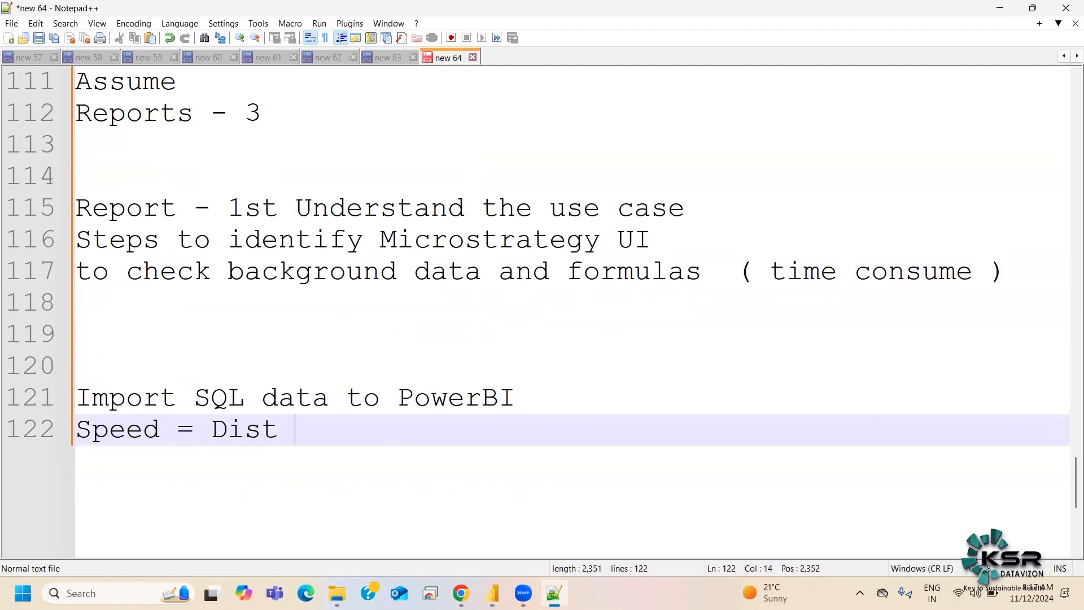
type("/ Time")
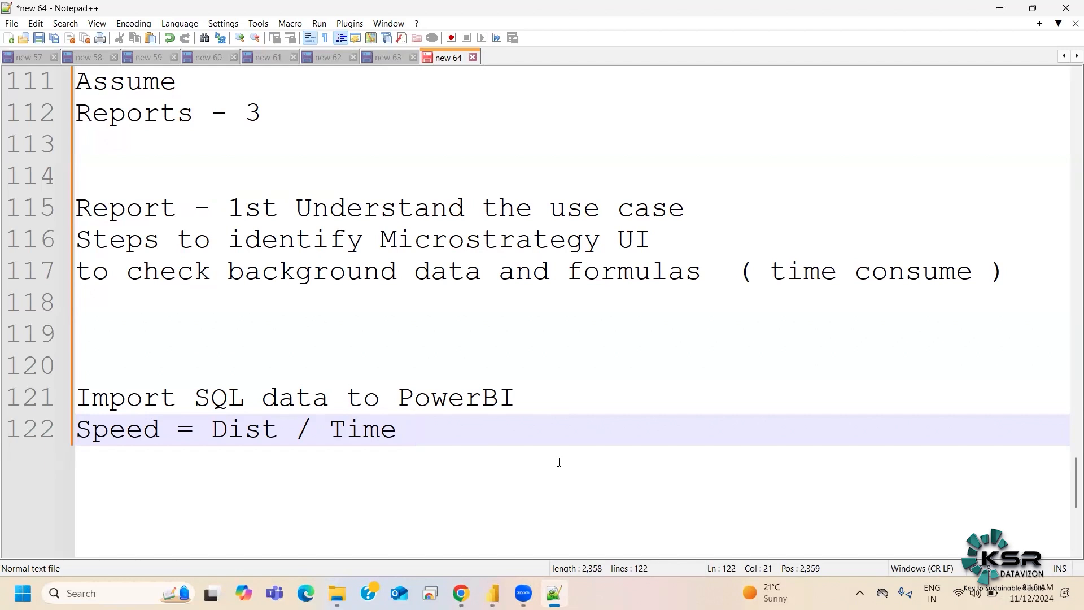
Insert two more blank lines above the "Microstrategy - BI ( Legacy ) SQL as Datasources" line
scroll(438, 384, "up", 1)
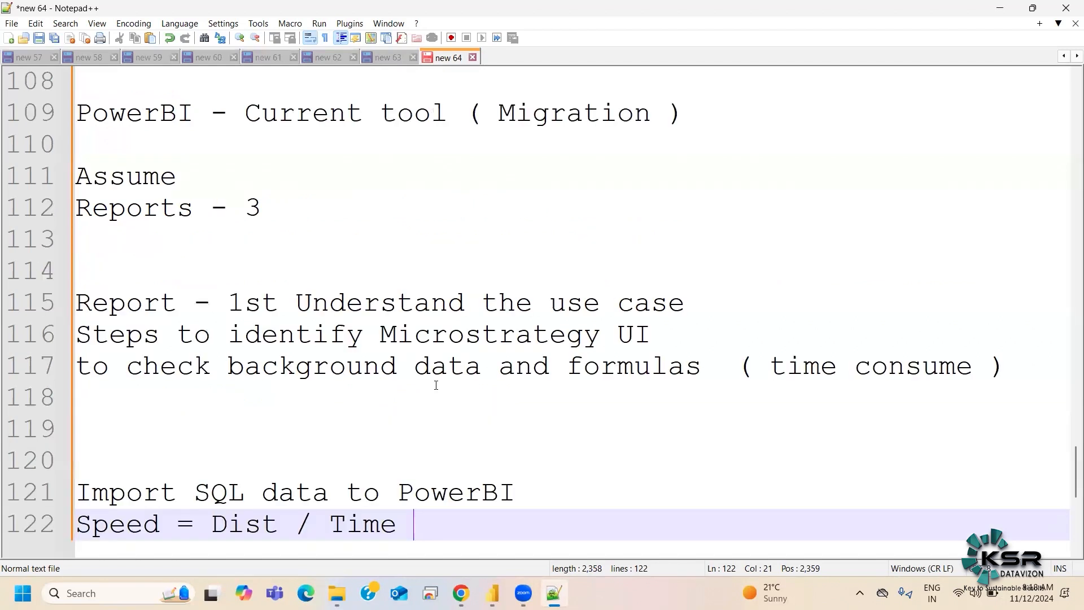
scroll(436, 385, "up", 3)
double_click(242, 333)
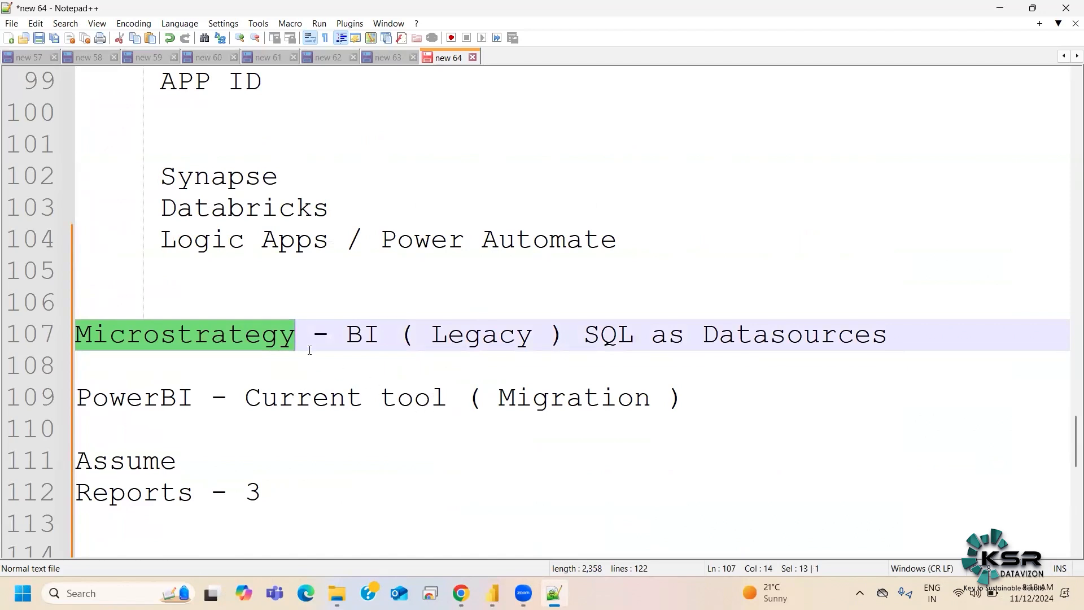
left_click(227, 344)
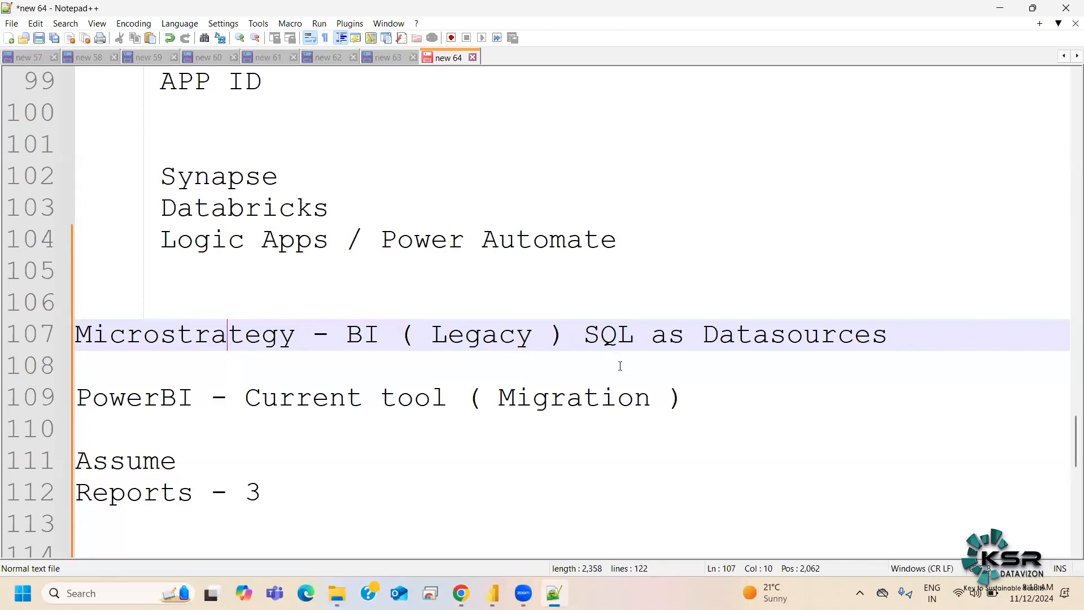
left_click(136, 293)
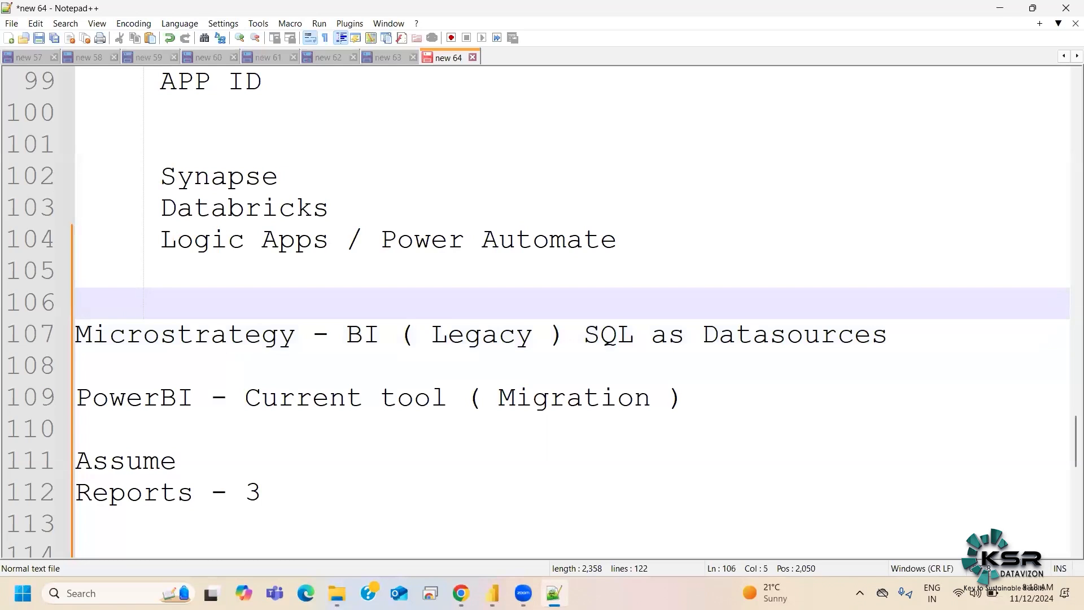
key("Return")
key("Return")
left_click(114, 320)
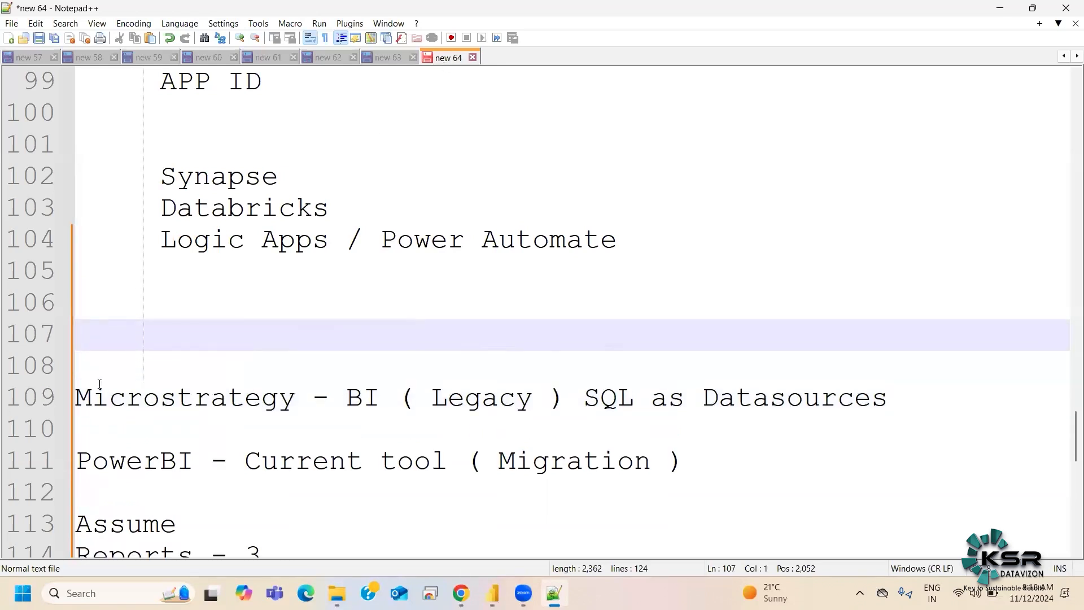
Start a heading reading "Migration Project - " two lines above the "Microstrategy - BI ( Legacy )" line
left_click(108, 333)
type("Mi")
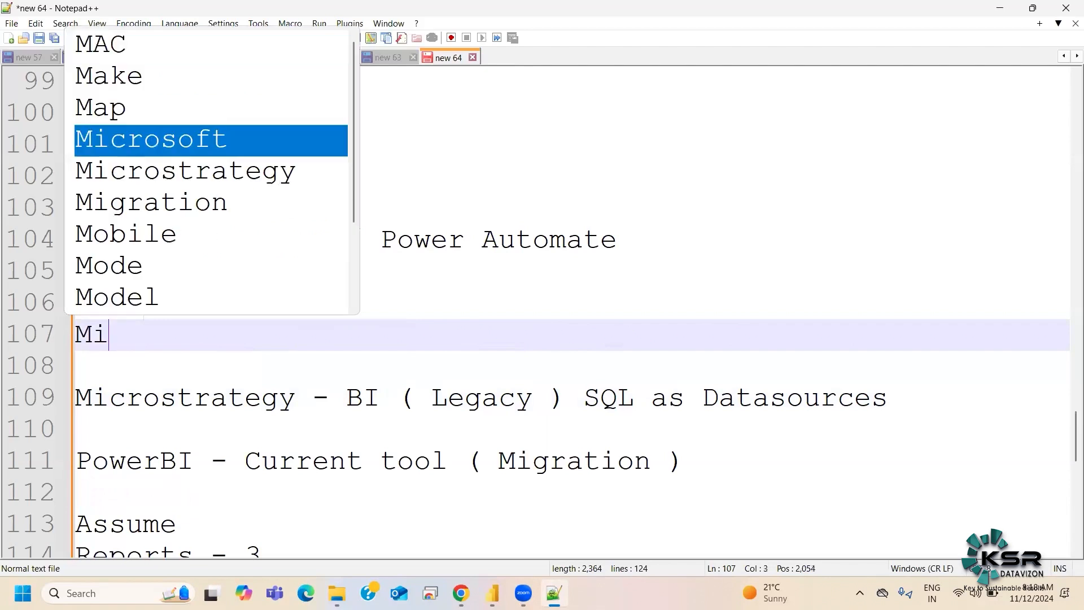
type("grattion")
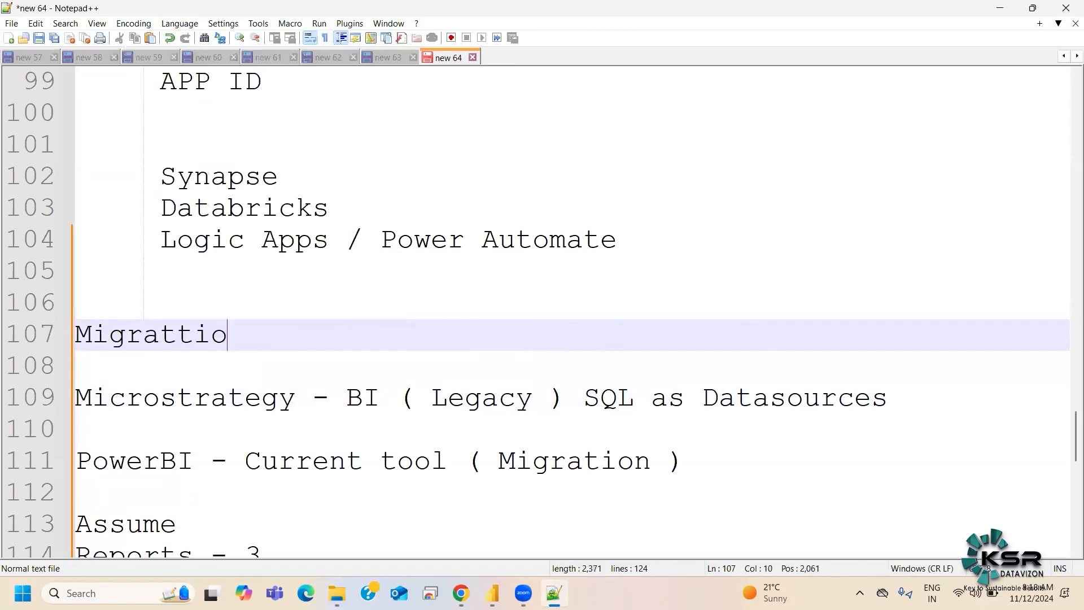
key("BackSpace")
key("BackSpace")
key("BackSpace")
key("BackSpace")
type("ion Project - ")
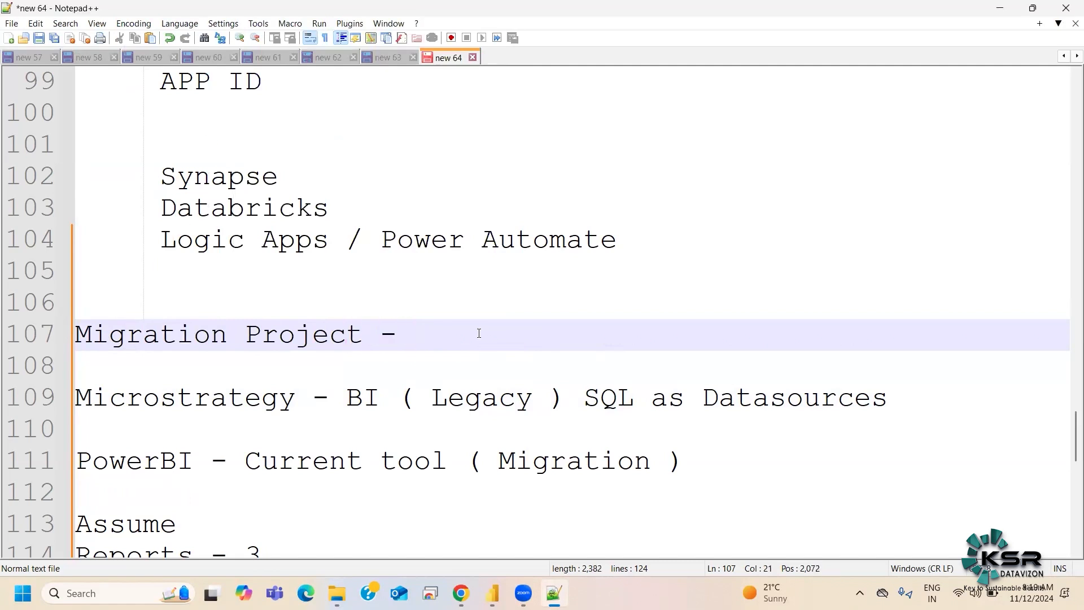
Complete the "Migration Project - " heading with "UI to UI is not similar"
type("UI to U")
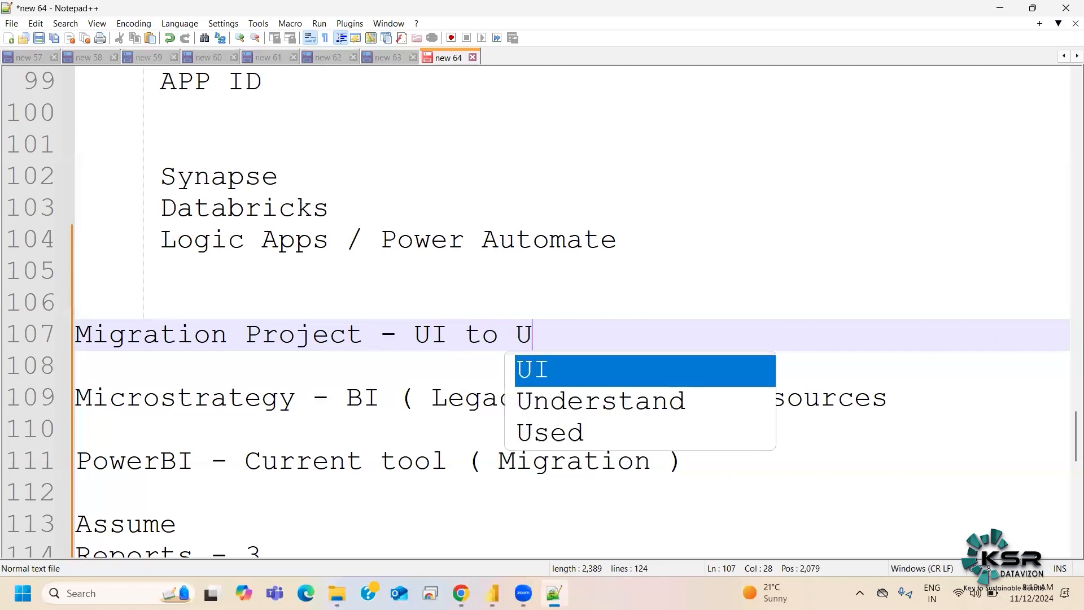
type("I is no")
key("BackSpace")
type("is no")
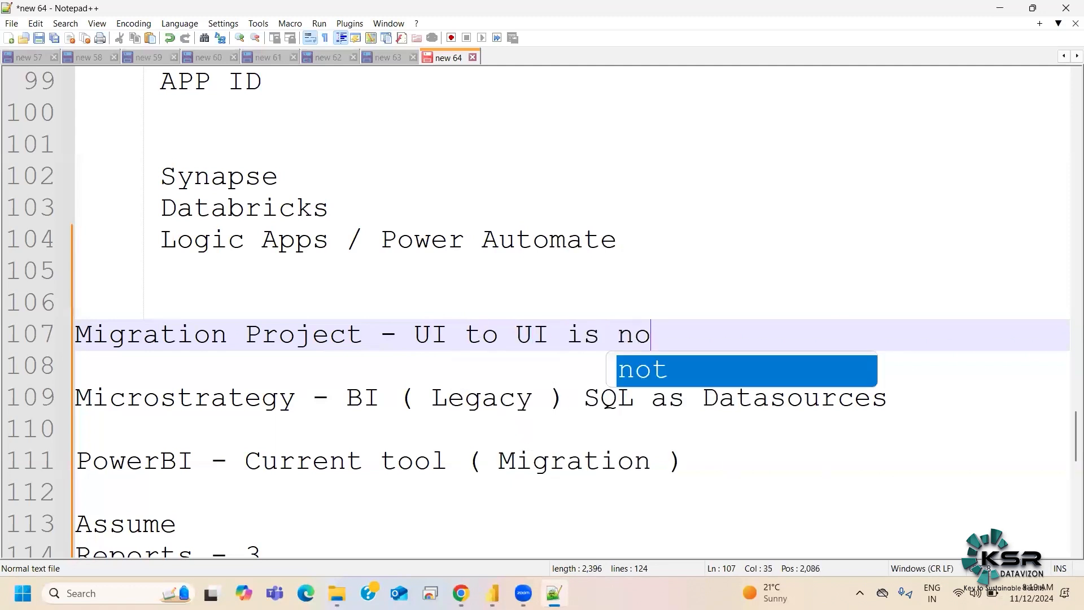
type("t simul")
key("BackSpace")
key("BackSpace")
type("ilar")
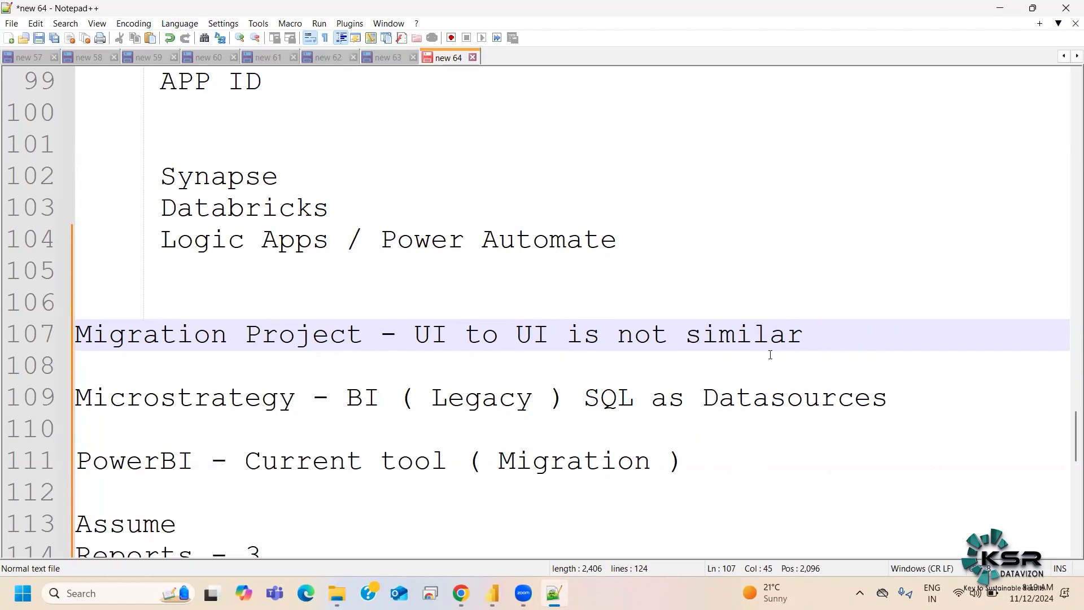
double_click(218, 406)
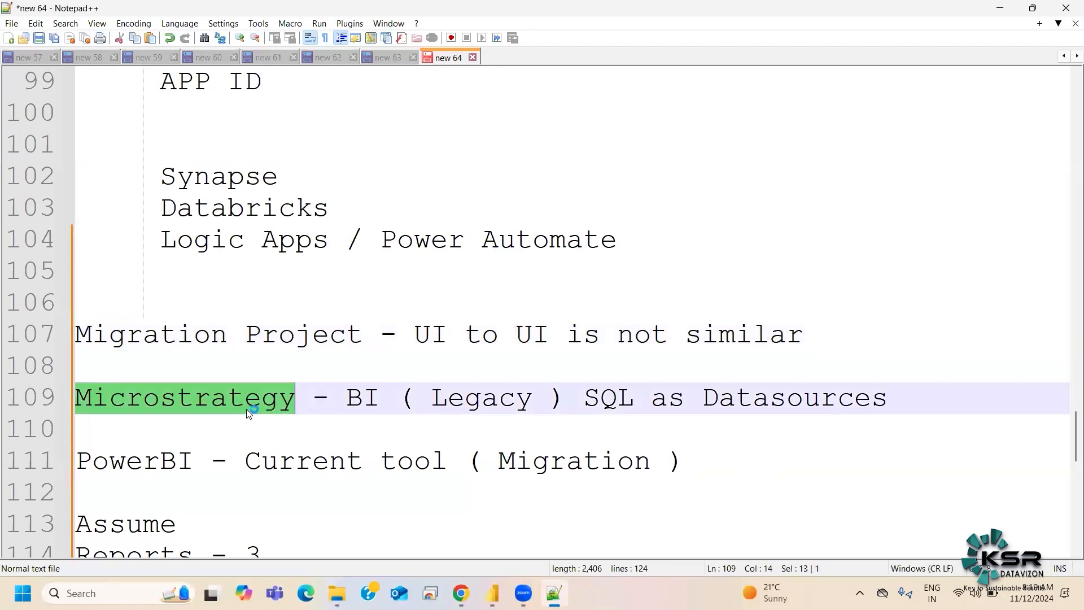
scroll(248, 408, "down", 2)
scroll(254, 421, "down", 2)
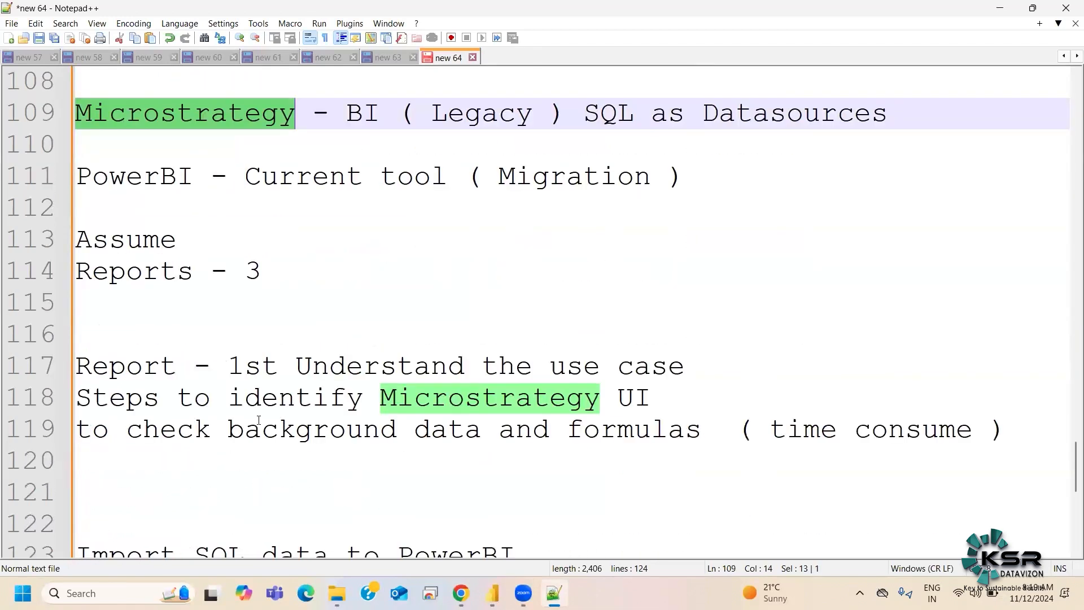
scroll(282, 418, "up", 2)
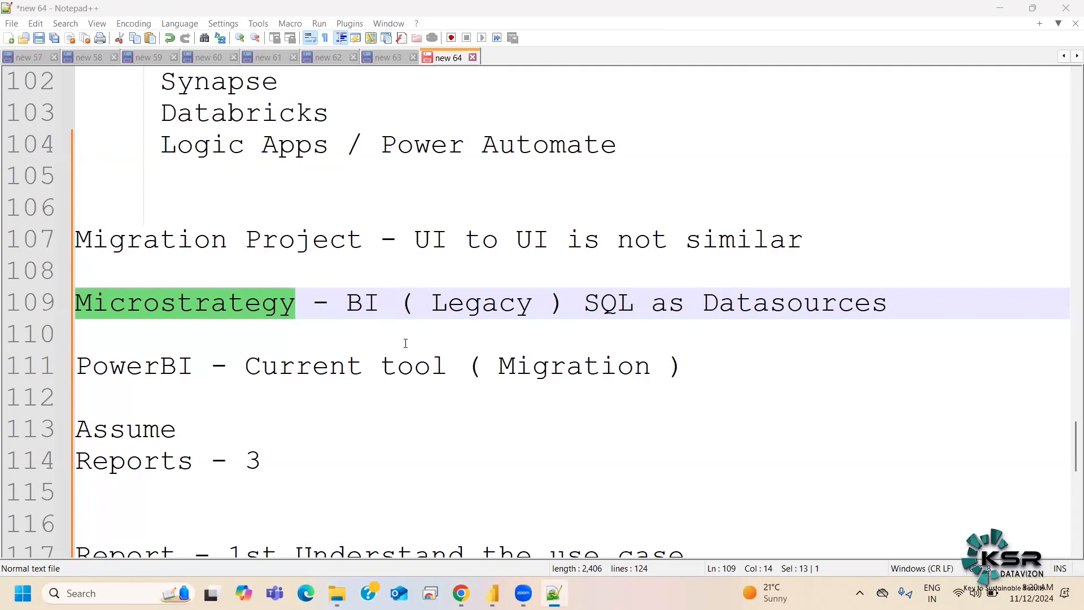
scroll(405, 343, "down", 4)
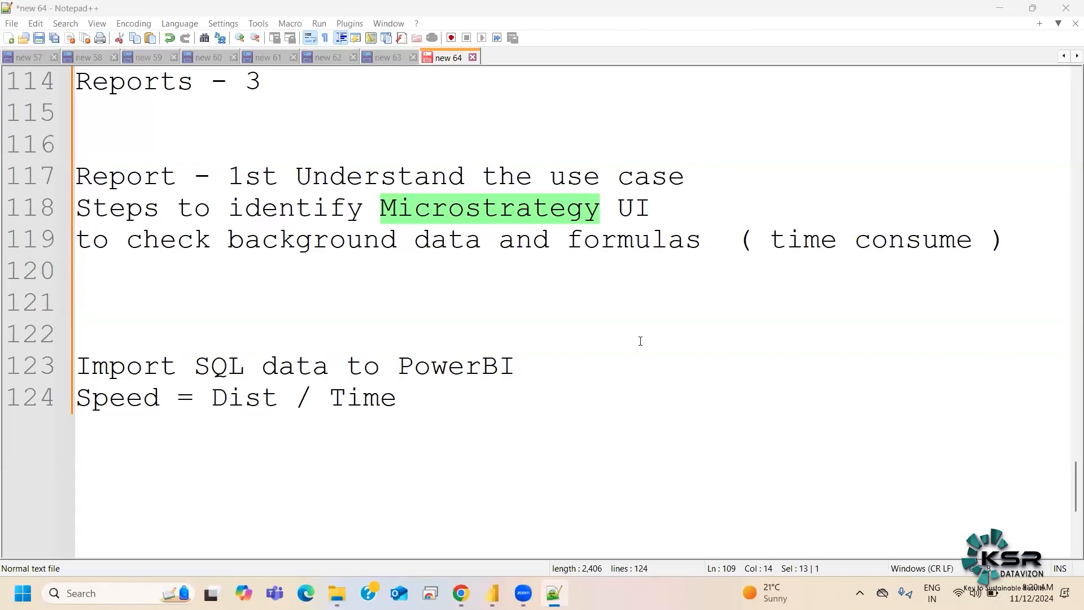
Leave three blank lines below "Speed = Dist / Time" and begin a new line at the end of the notes
scroll(541, 397, "down", 2)
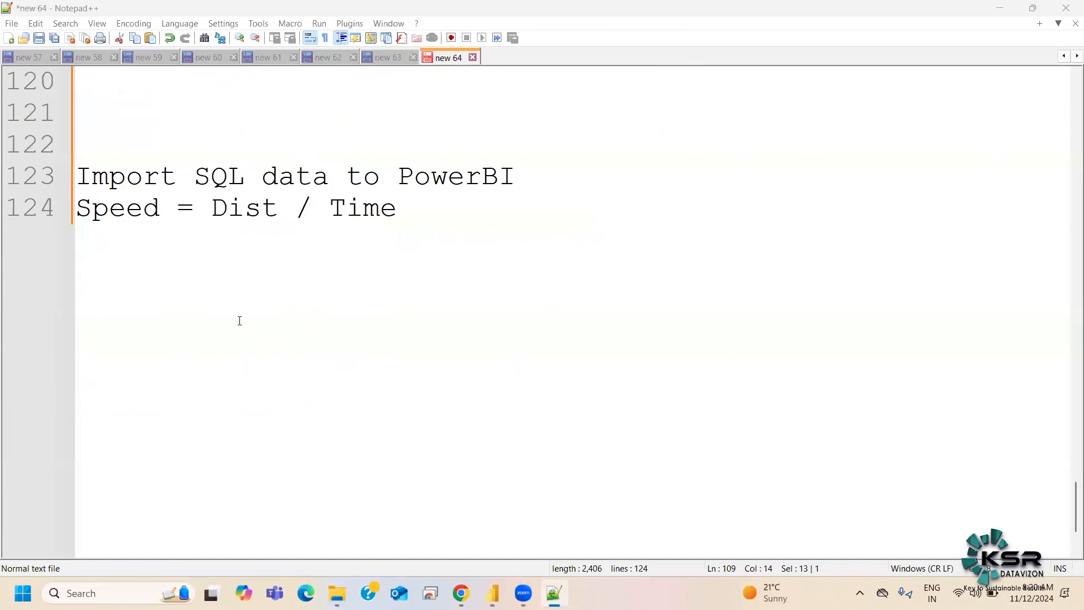
left_click(501, 220)
key("Return")
key("Return")
key("Return")
key("Return")
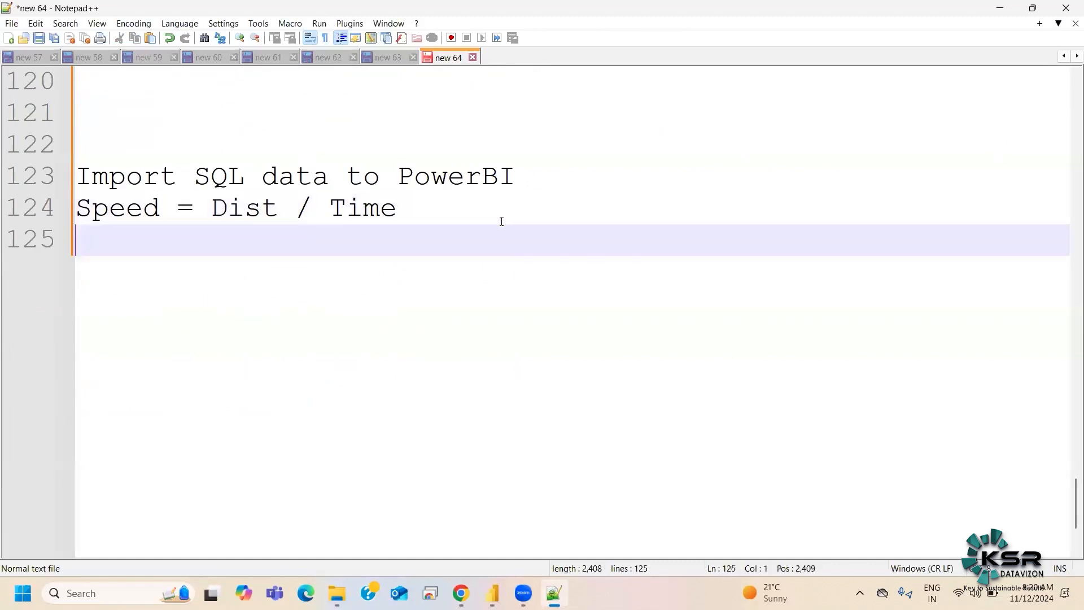
Begin an OBIEE entry on the last line of the notes reading "OBIEE - Banks ( Wells Fargo - "
scroll(469, 205, "up", 7)
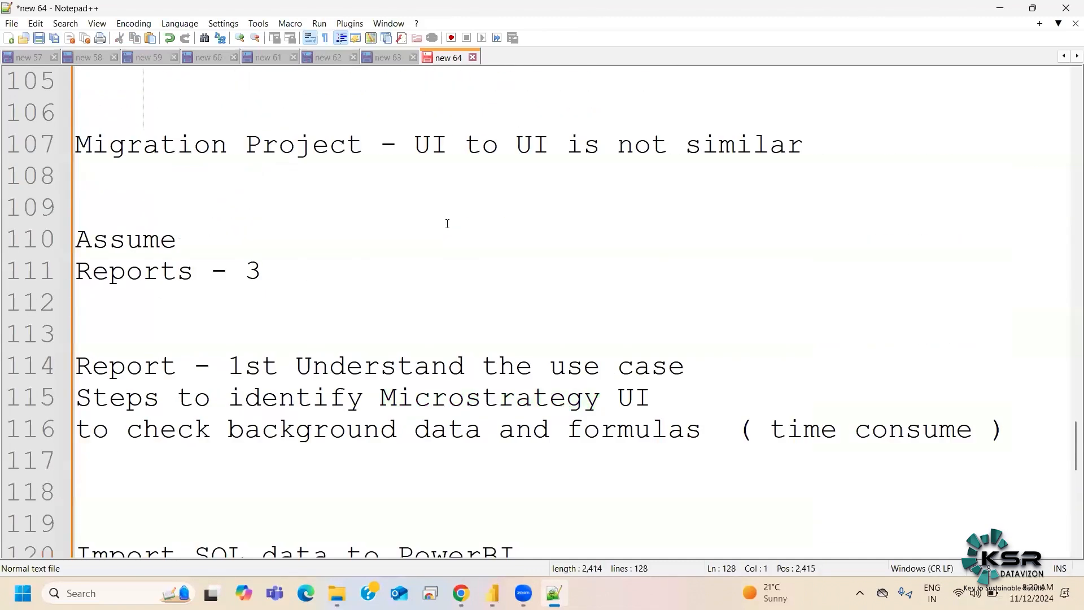
scroll(447, 224, "down", 4)
scroll(447, 223, "down", 4)
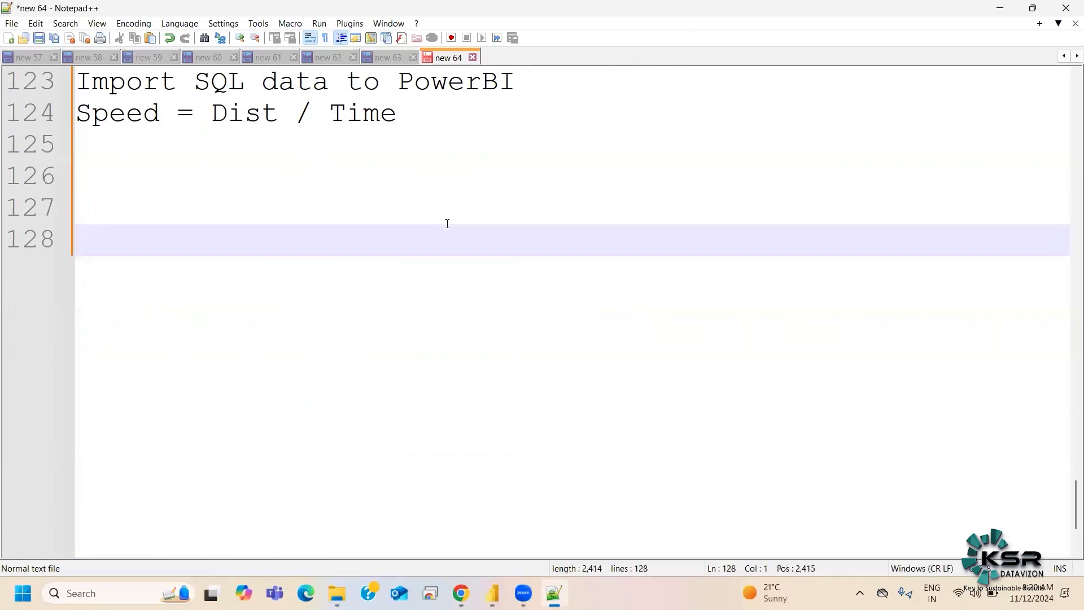
scroll(447, 223, "up", 8)
scroll(447, 223, "down", 8)
type("OBIEE - ")
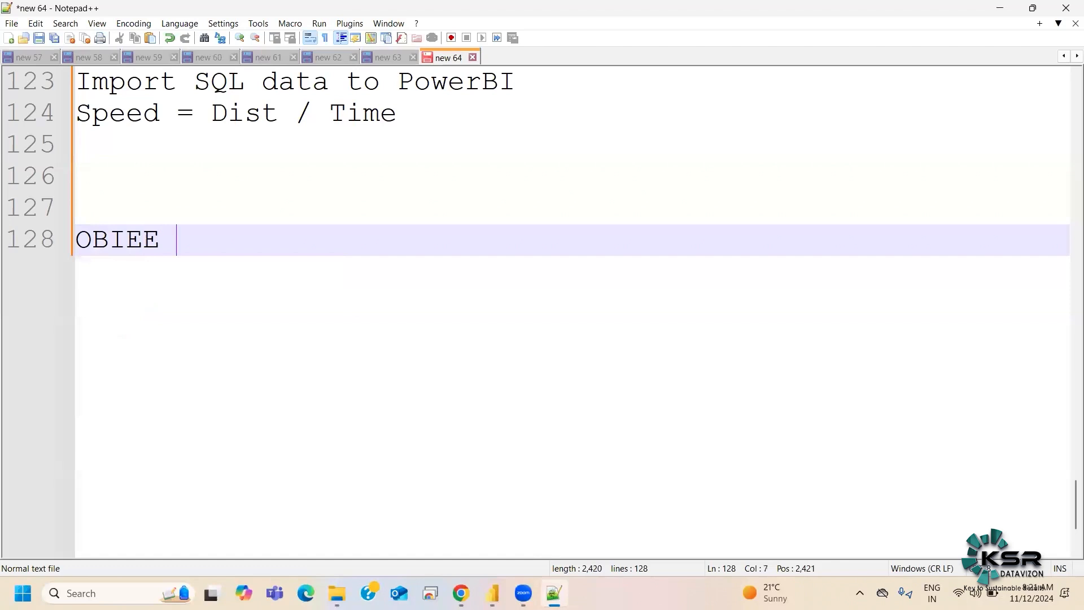
type("B")
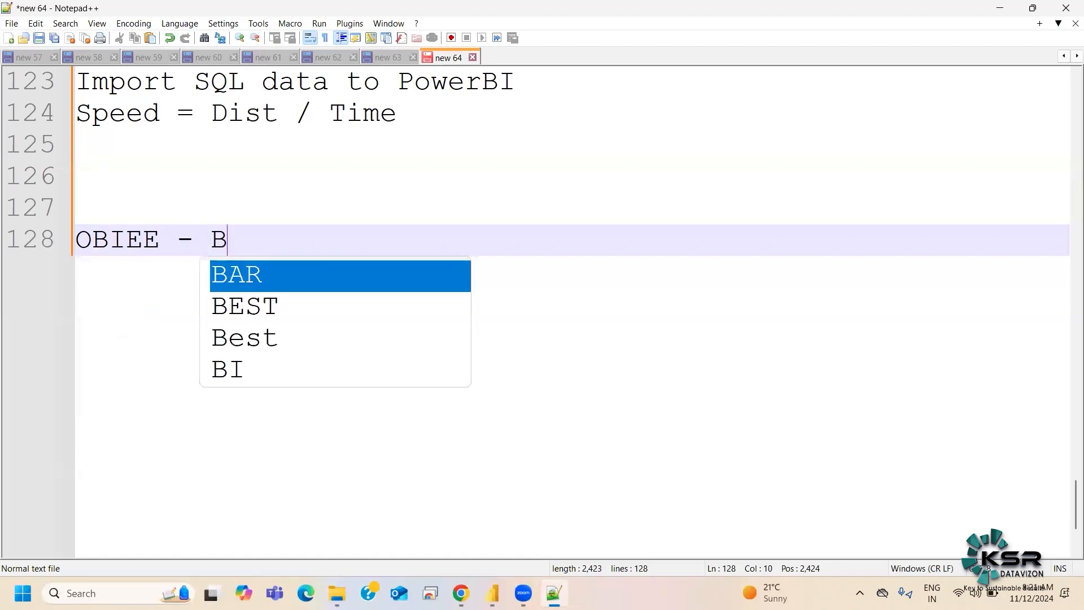
type("anks ( ")
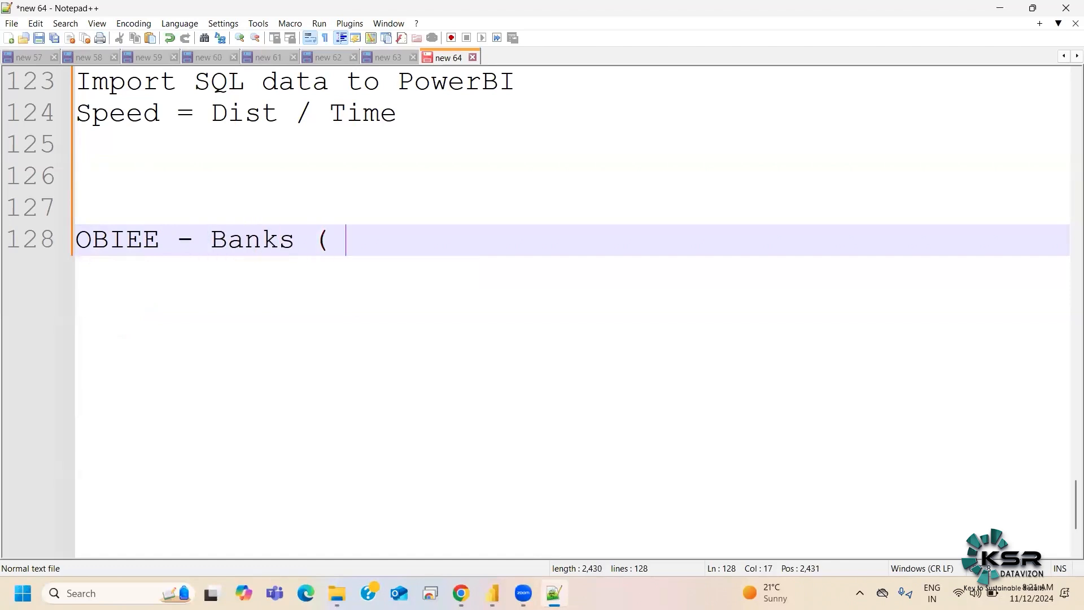
type("Weel")
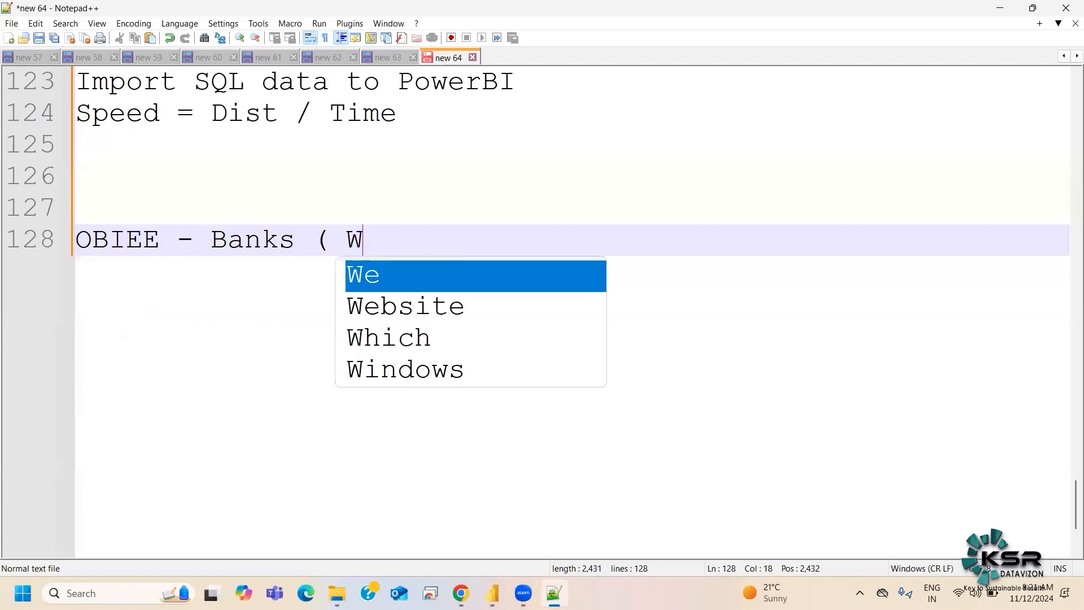
key("BackSpace")
key("BackSpace")
type("lls ")
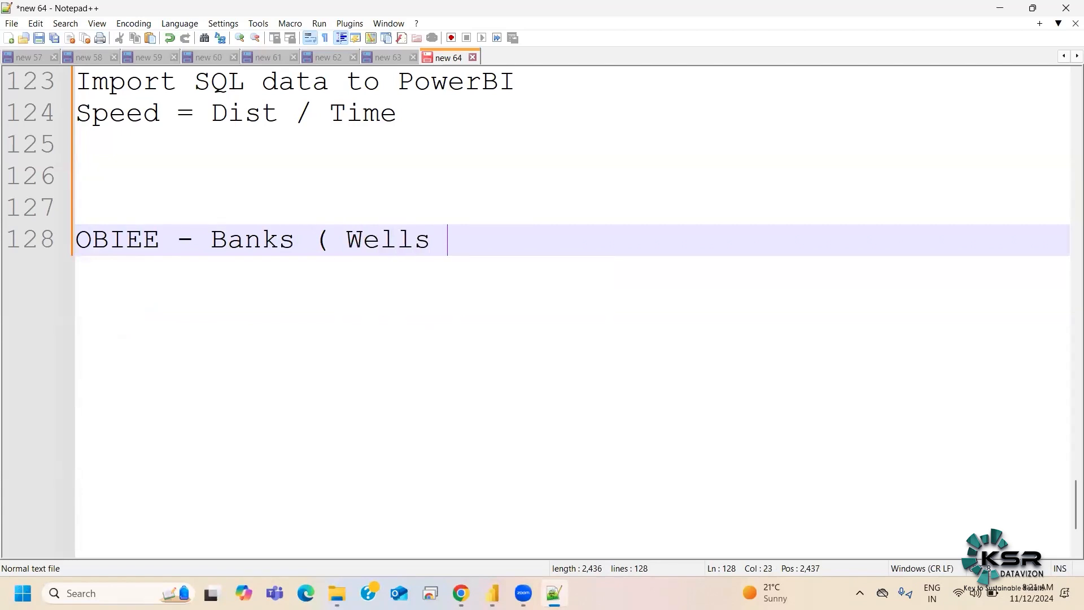
type("Fargo - ")
Complete the bank list on the OBIEE line with "BOA - CITI Bank )"
type("B")
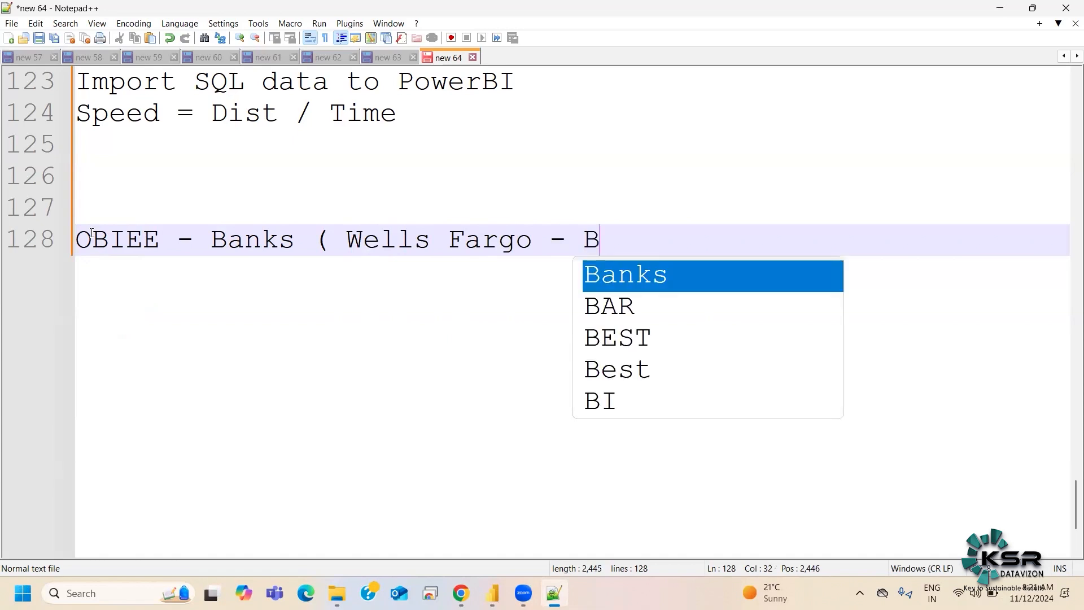
type("OA - ")
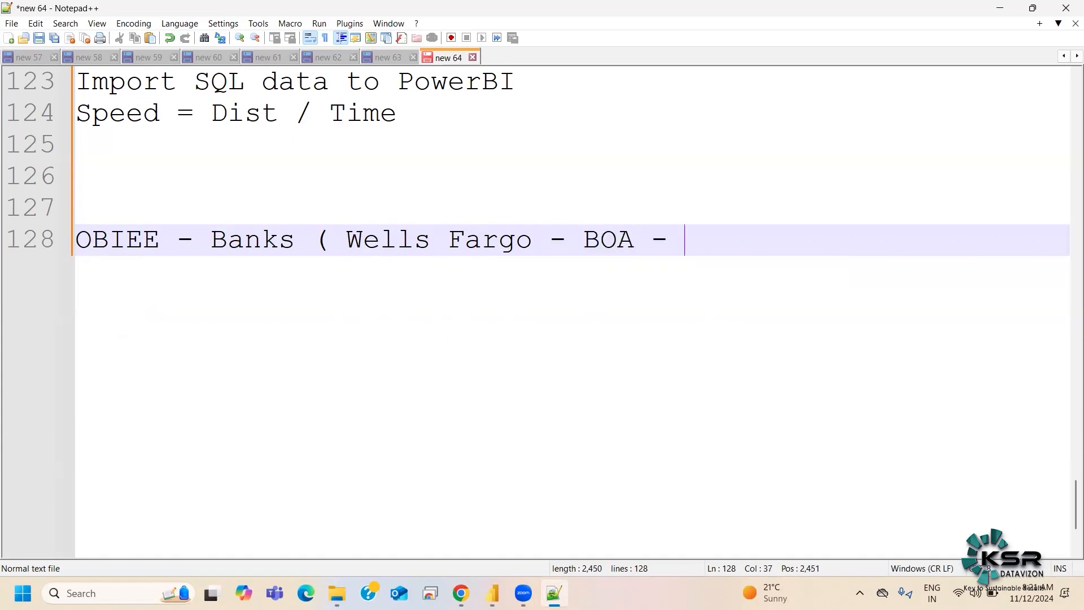
type("CITIBan")
key("Left")
key("Left")
key("Left")
key("Right")
key("Right")
key("Right")
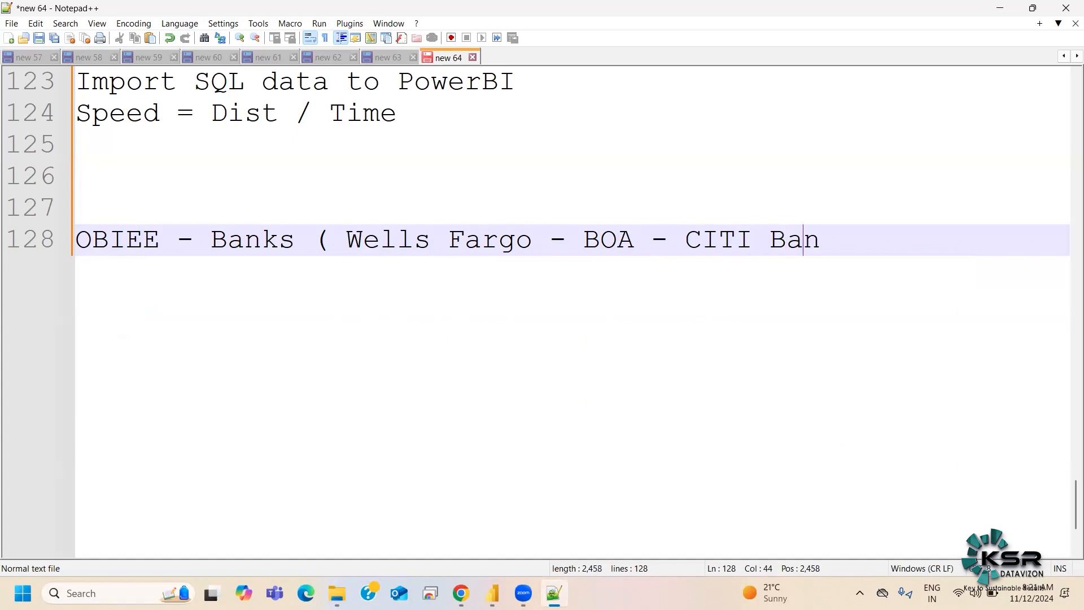
type("k )")
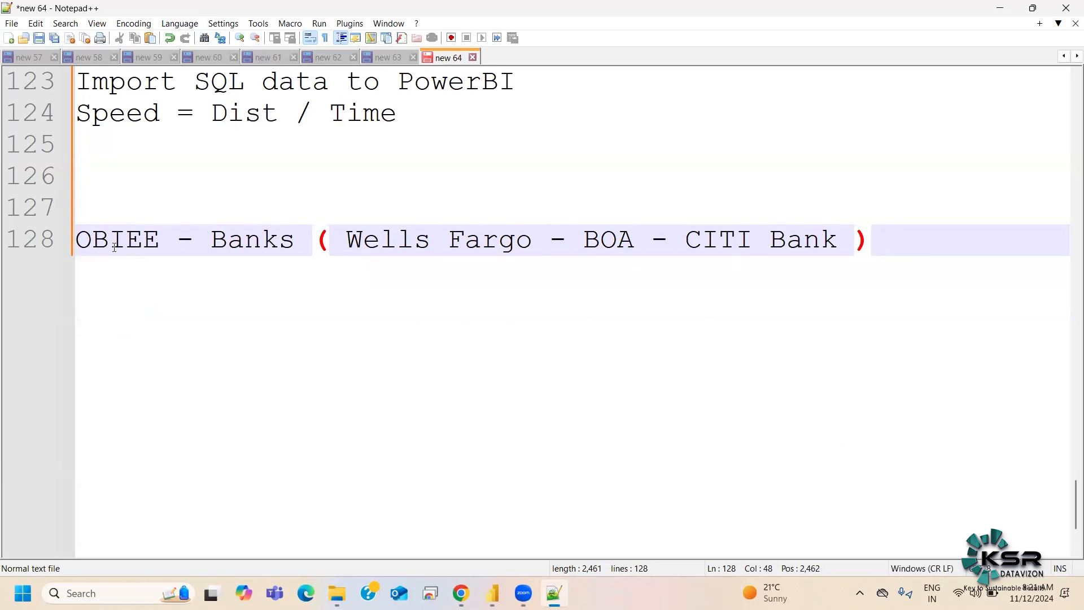
Highlight the words OBIEE, Wells and Fargo in turn on the OBIEE banks line
double_click(86, 239)
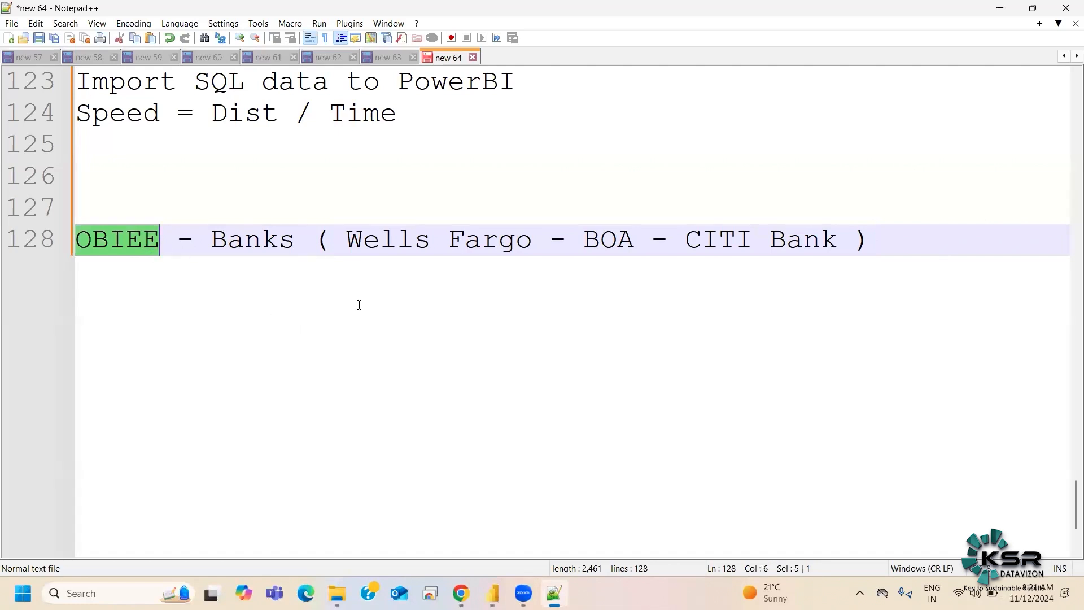
double_click(388, 239)
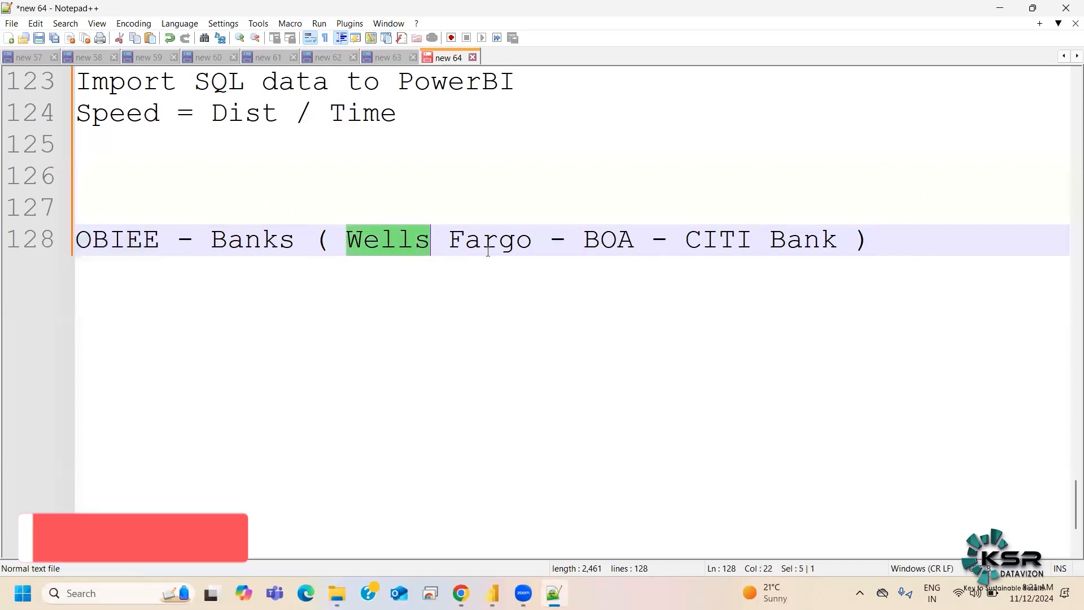
double_click(489, 251)
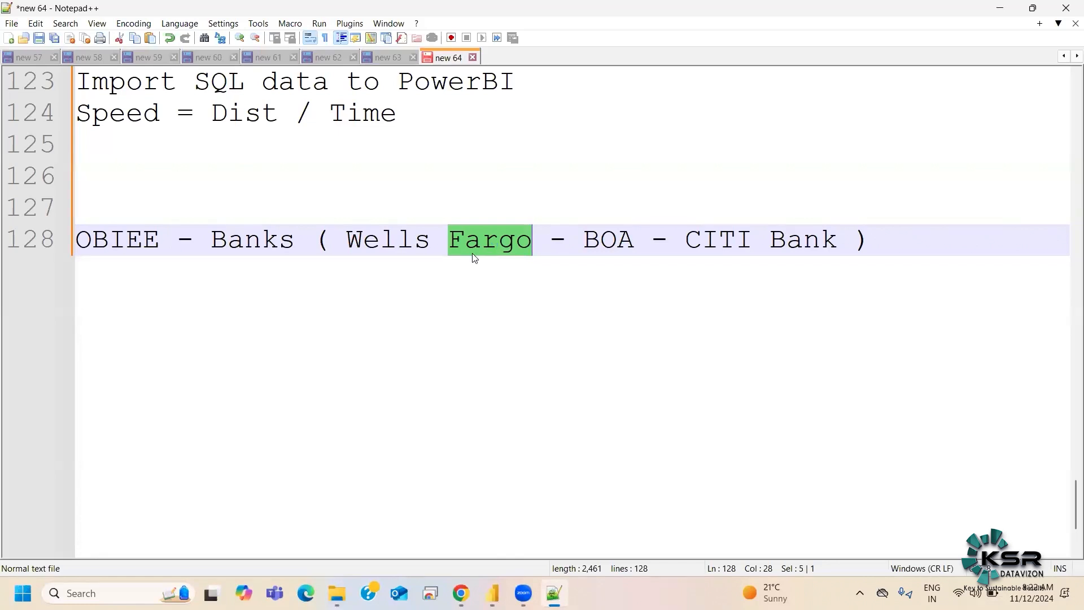
double_click(405, 243)
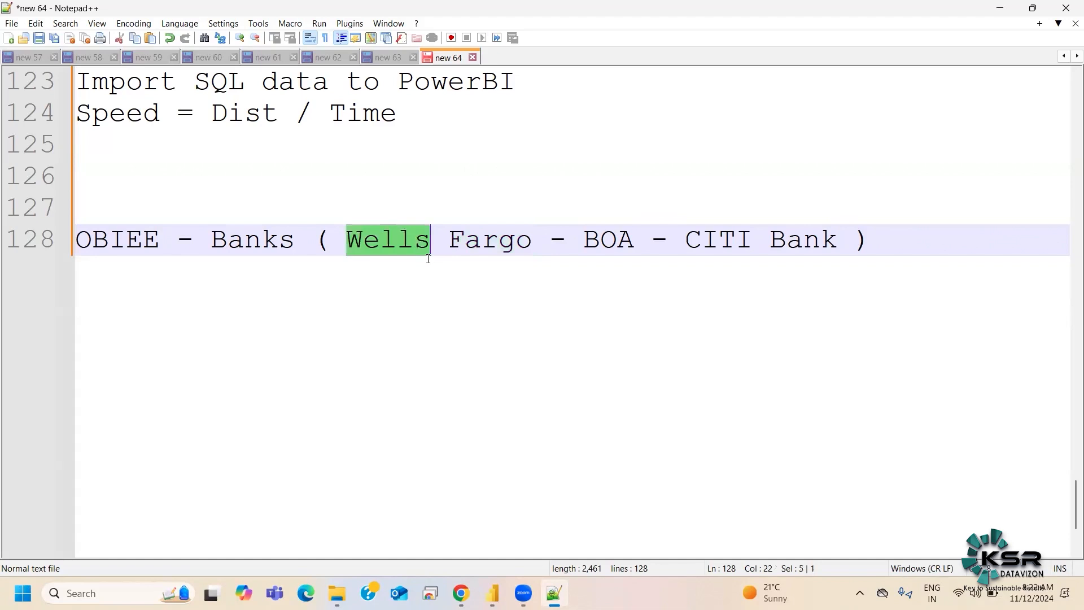
double_click(104, 241)
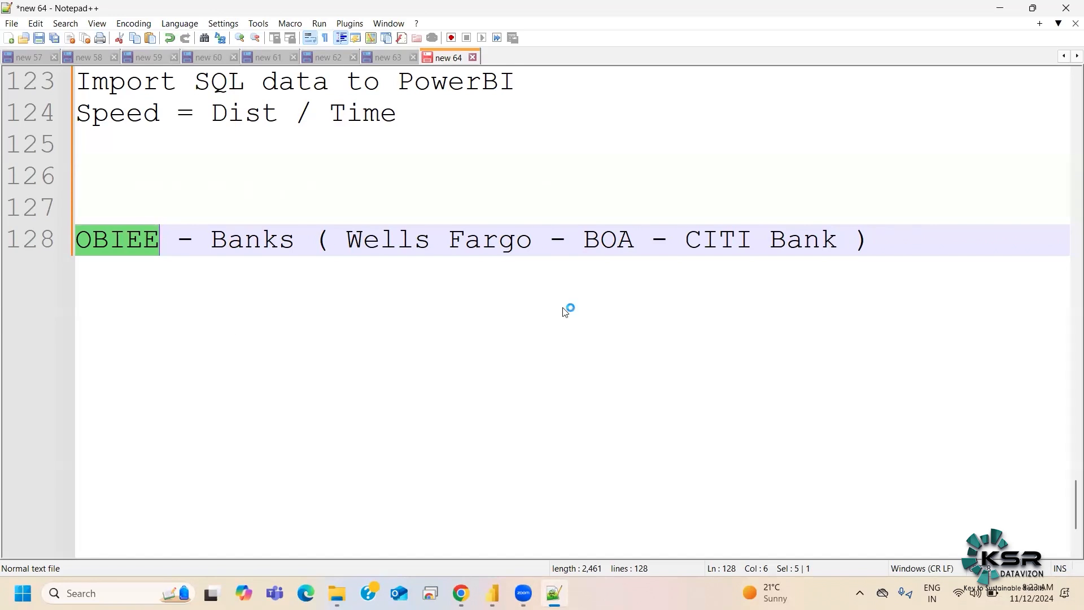
left_click(874, 260)
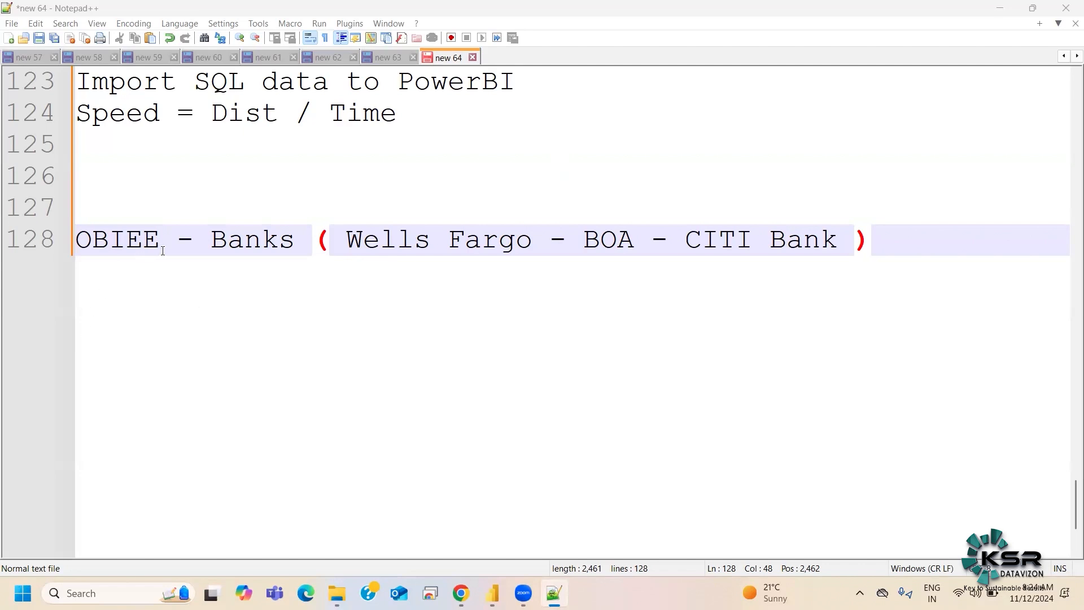
double_click(146, 240)
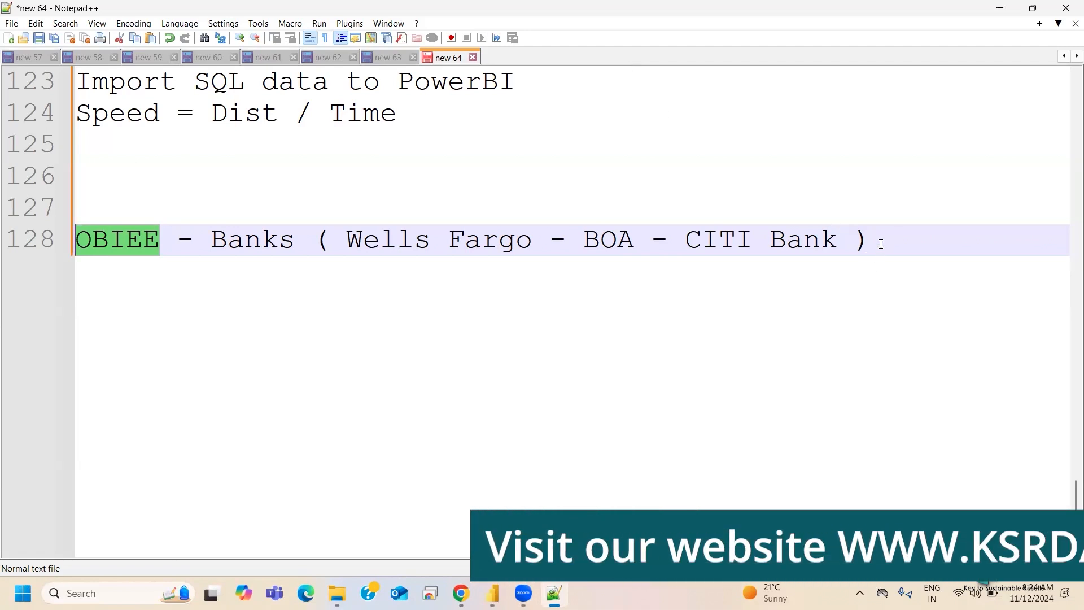
Leave one blank line below the OBIEE banks line and begin a new line
left_click(887, 276)
key("Return")
key("Return")
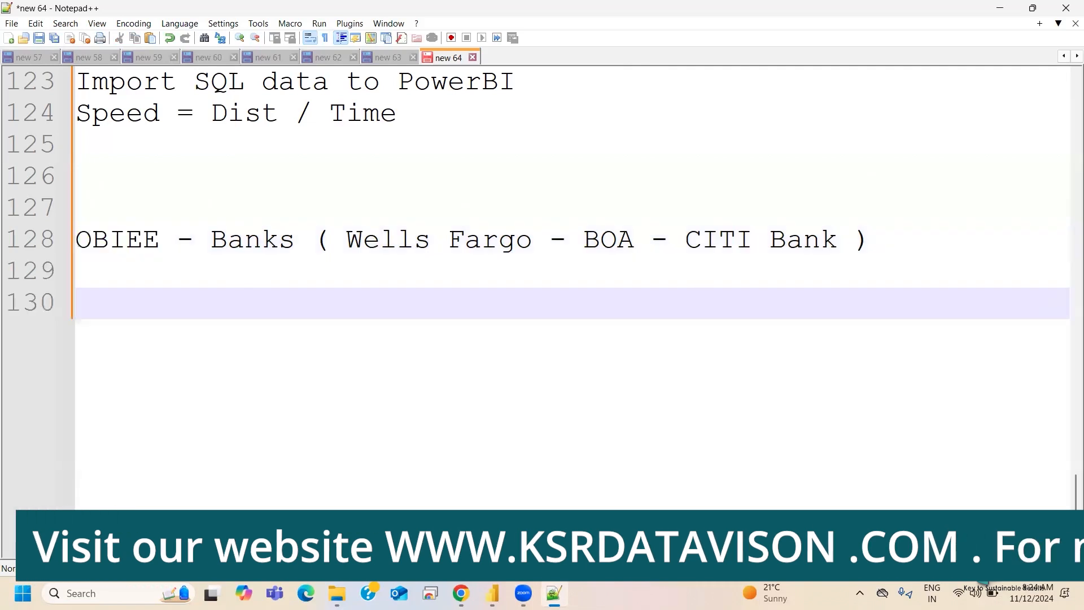
key("BackSpace")
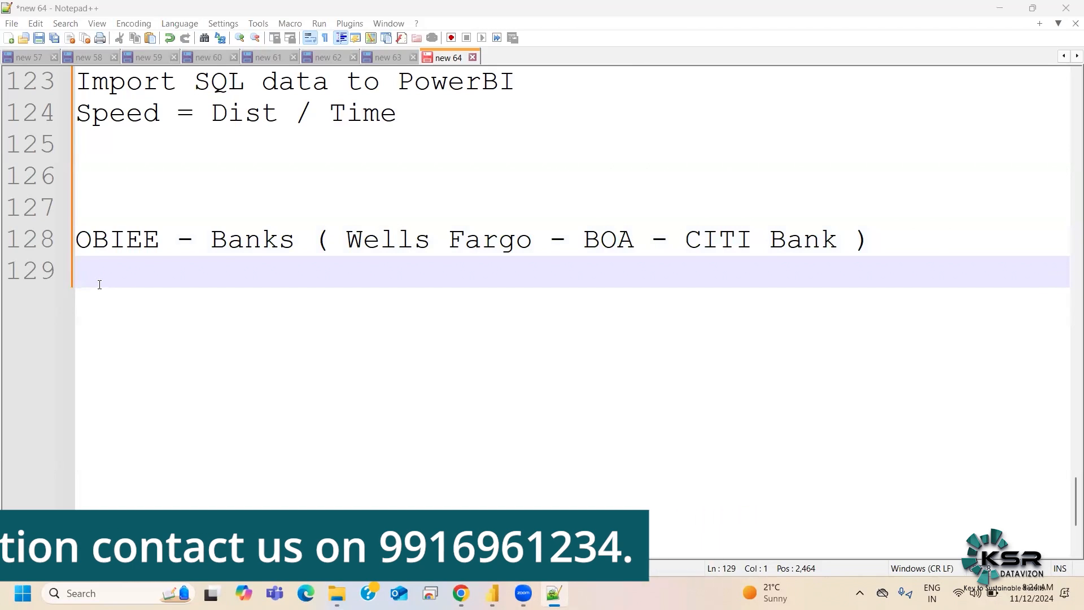
key("Return")
key("Return")
key("BackSpace")
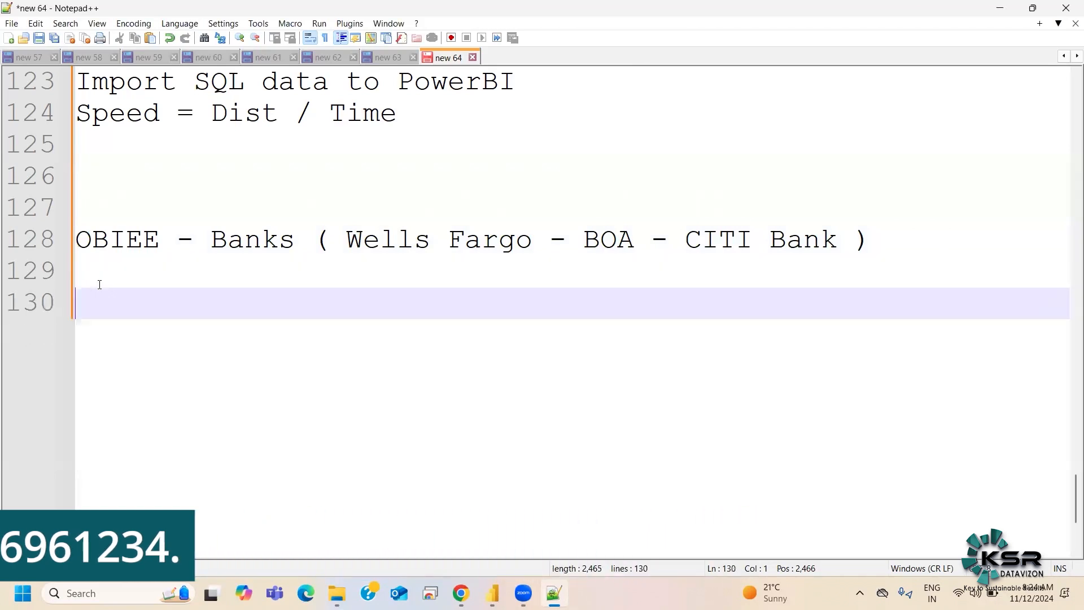
Write the line "OBIEE - Face any issues UI, charts, Data Management" at the end of the notes
type("OBI")
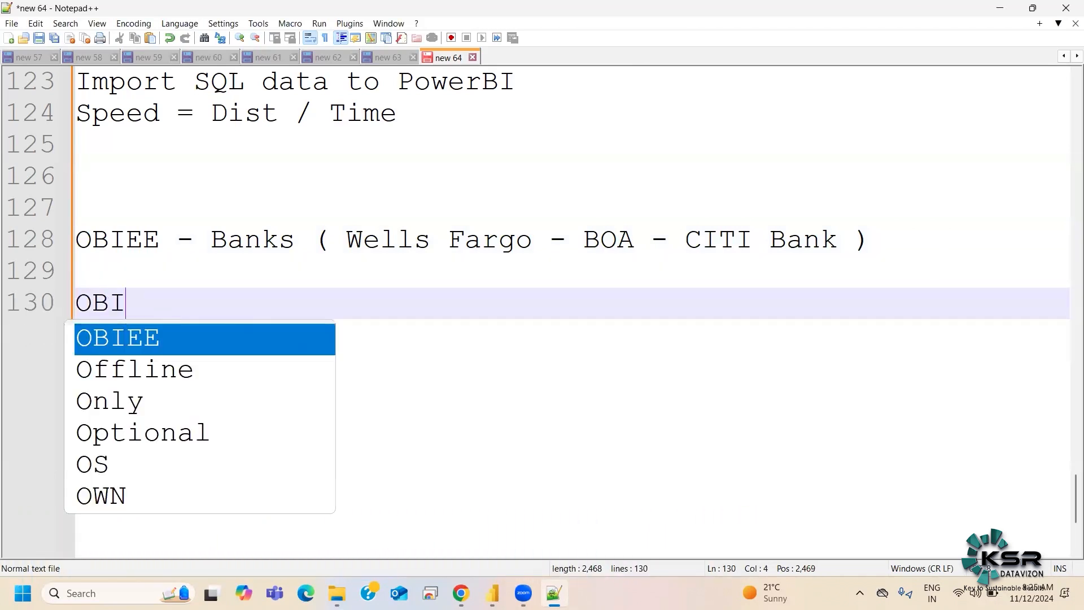
type("EE - D")
key("BackSpace")
type("F")
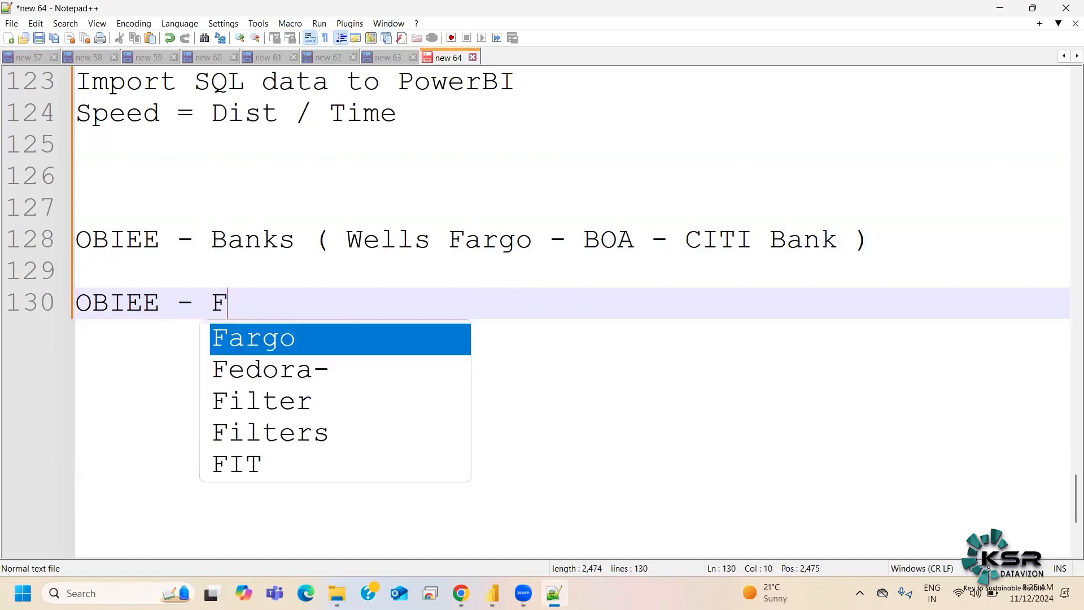
type("ace ")
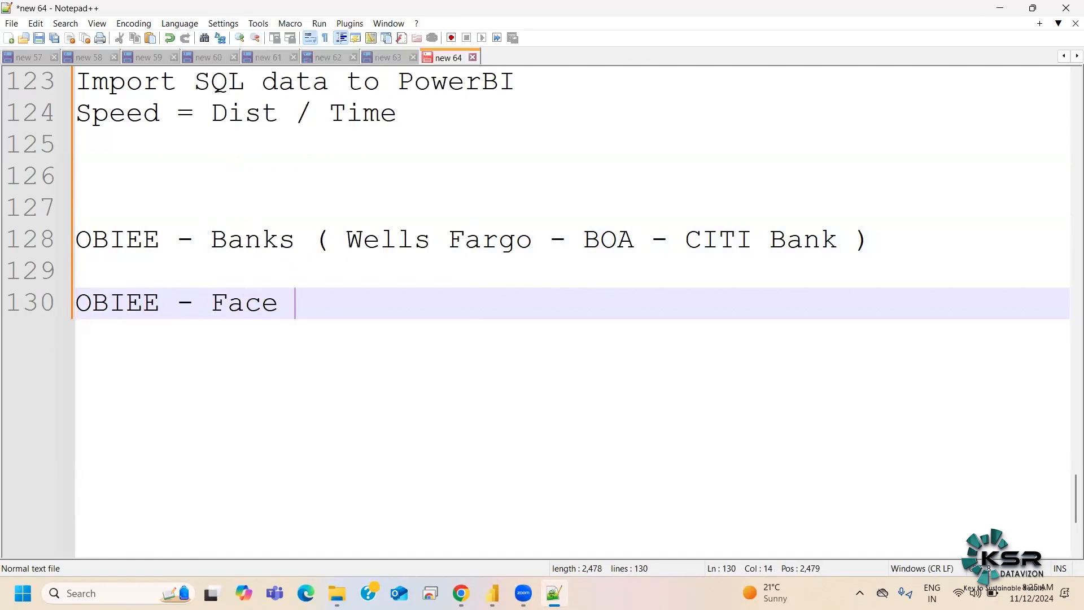
type("any issue")
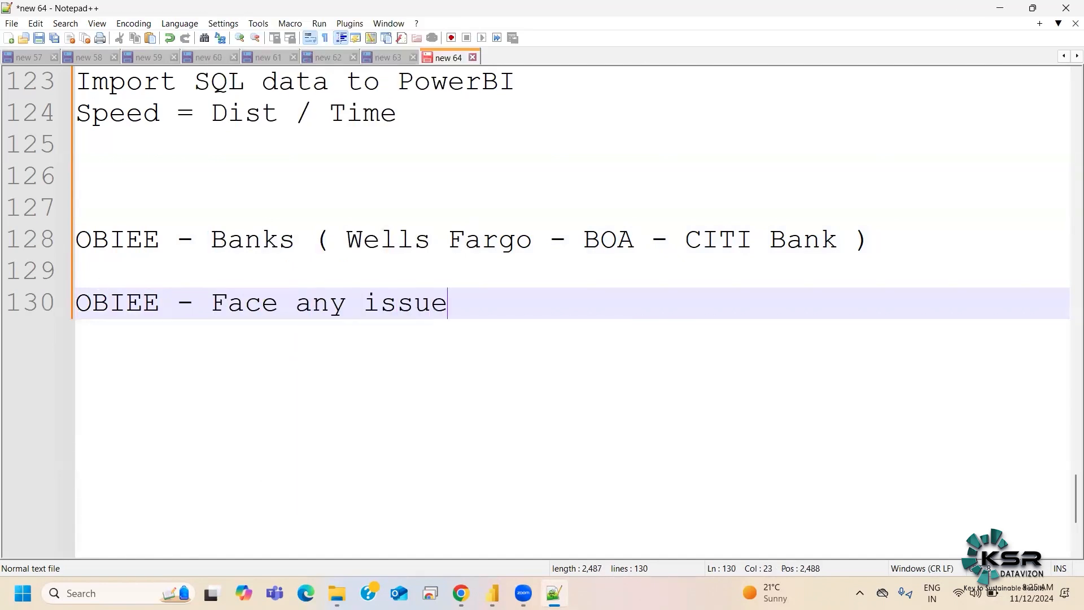
type("s UI,")
key("BackSpace")
type(", charts, ")
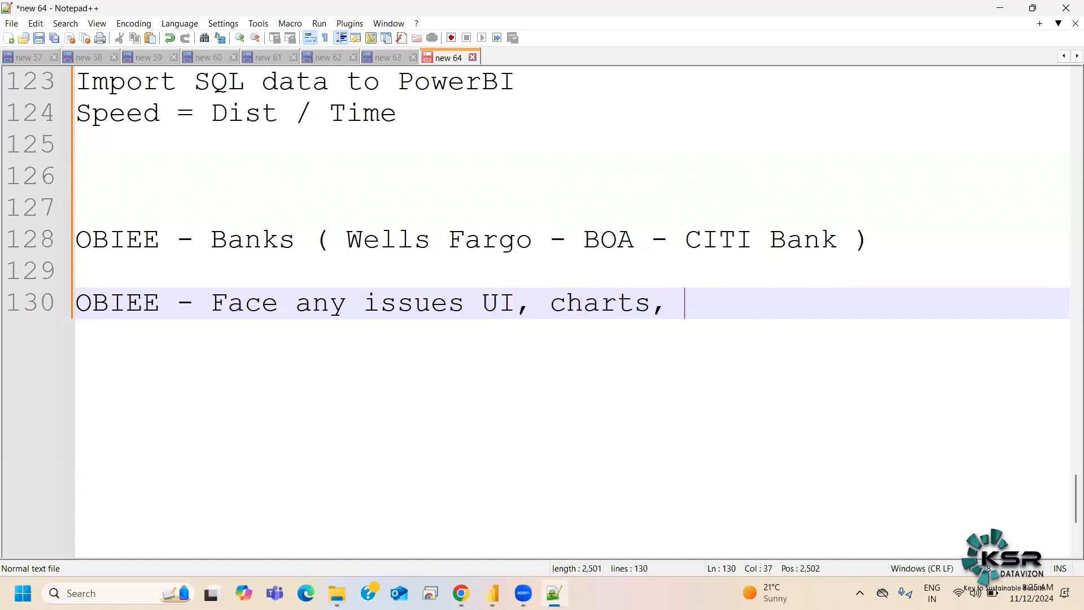
type("Data")
key("BackSpace")
type("ta ")
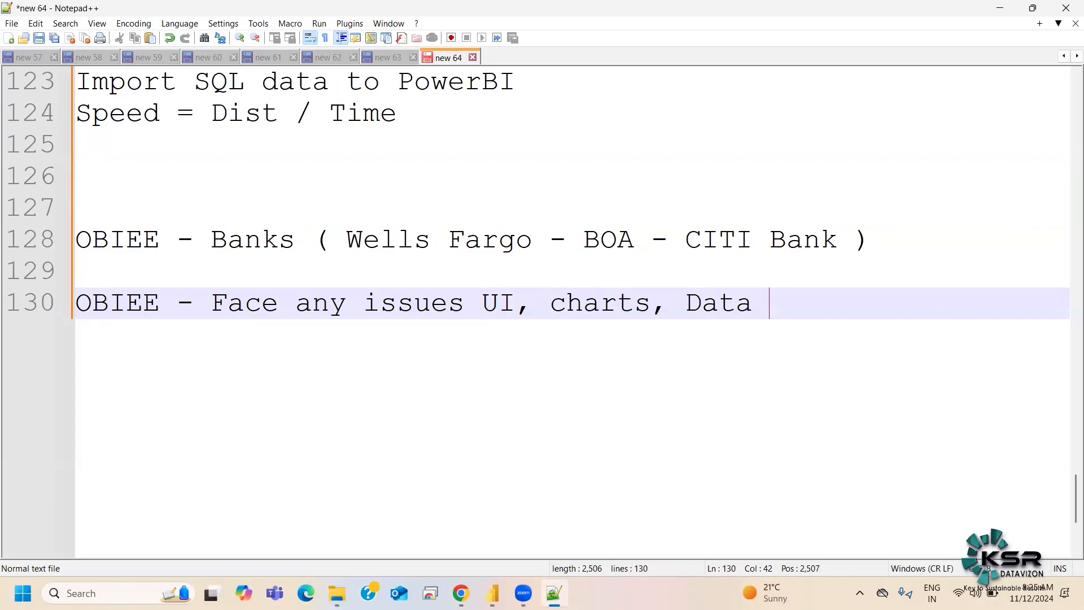
type("Management")
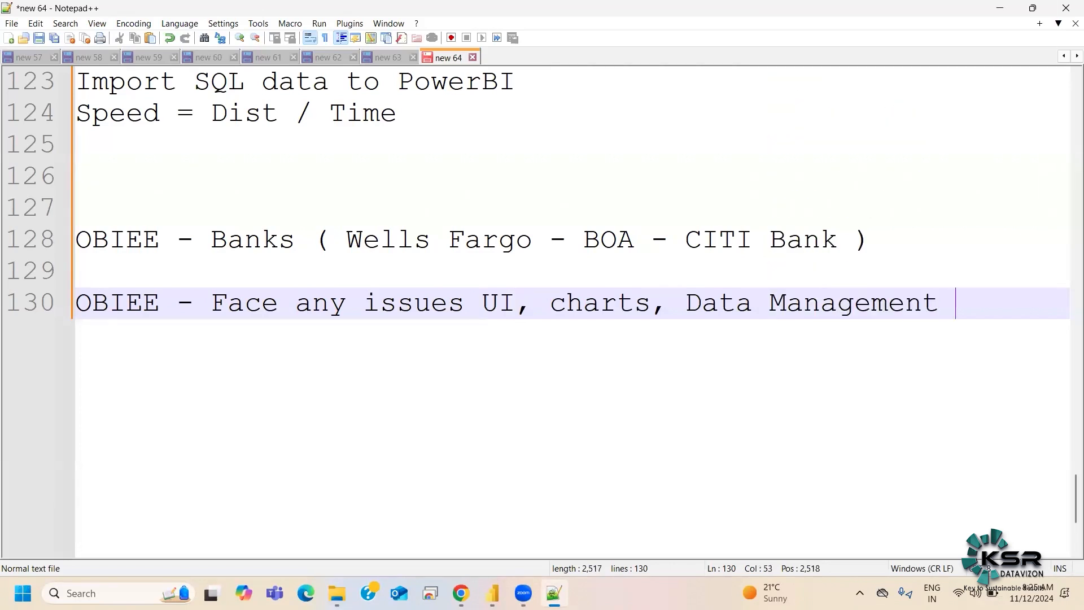
Add the line "Oracle team connect on daily" directly below the OBIEE issues line
key("Return")
type("Oracle team co")
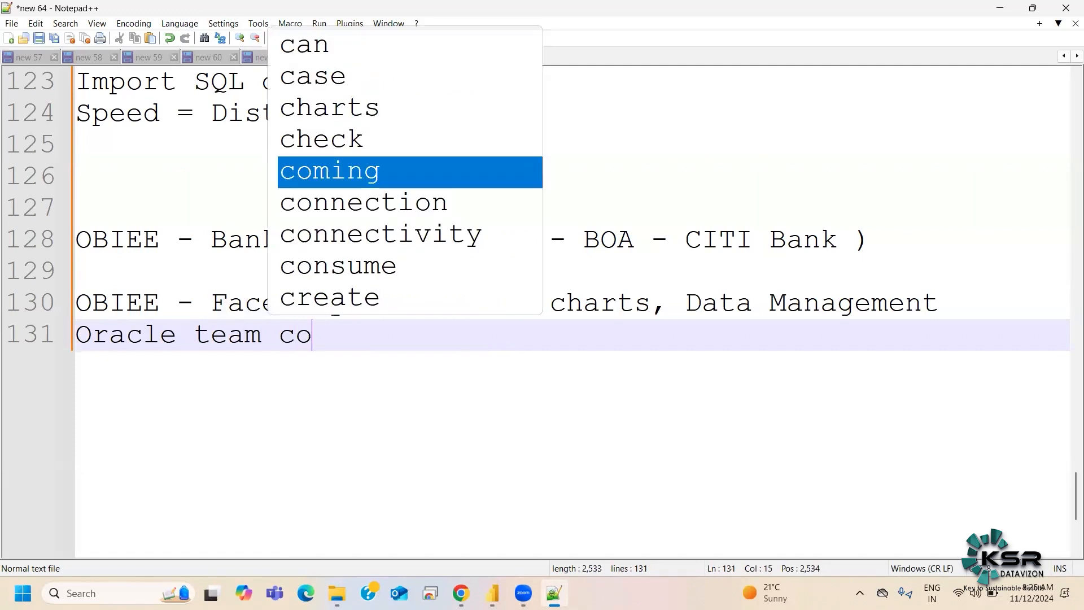
type("nnect on dai")
type("y")
key("BackSpace")
key("BackSpace")
type("lu")
key("BackSpace")
type("y")
Leave two blank lines below the Oracle team line and write "PowerBI - with support Microsoft"
key("Return")
key("Return")
key("Return")
key("BackSpace")
key("Return")
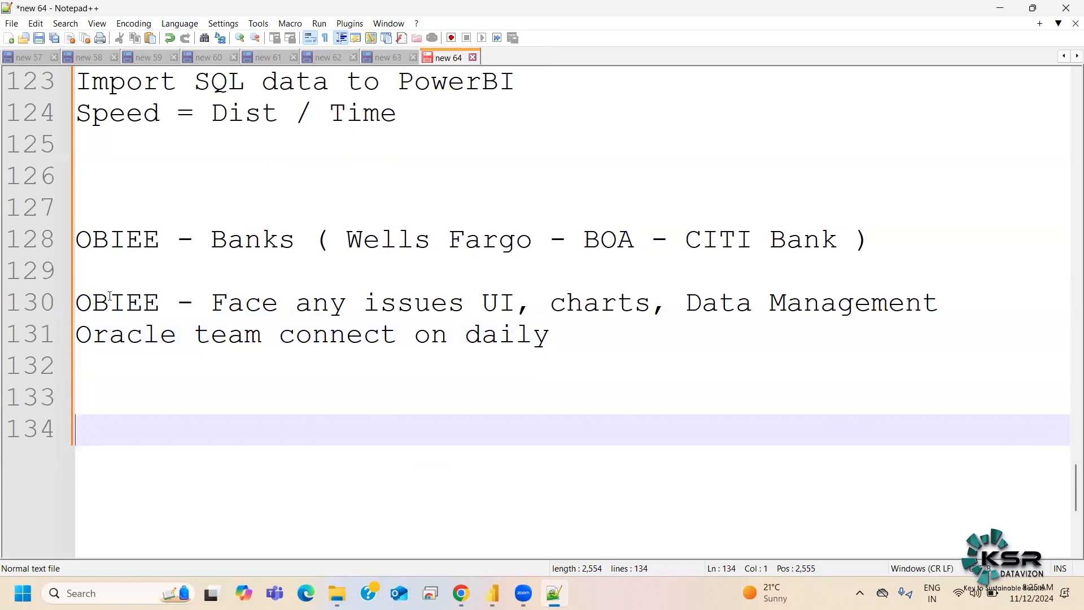
type("Power")
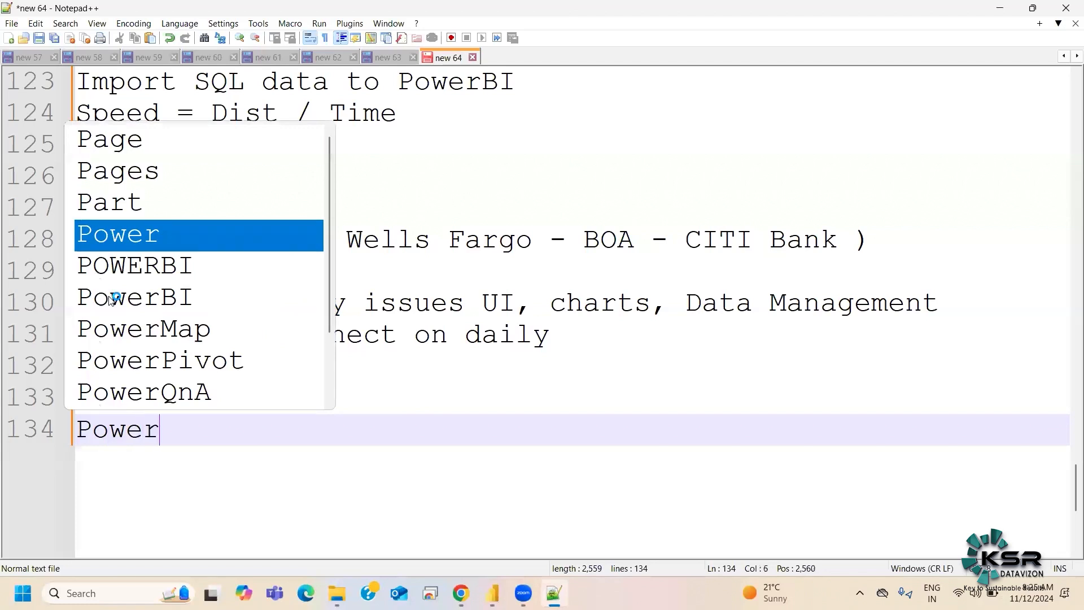
type("BI - No")
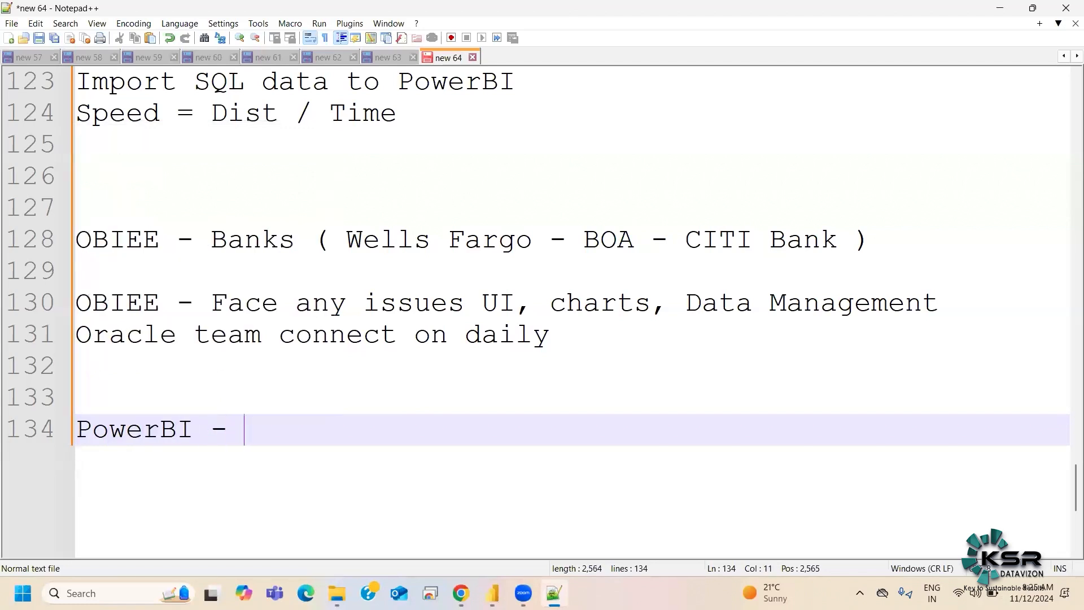
key("BackSpace")
key("BackSpace")
type("with suppo")
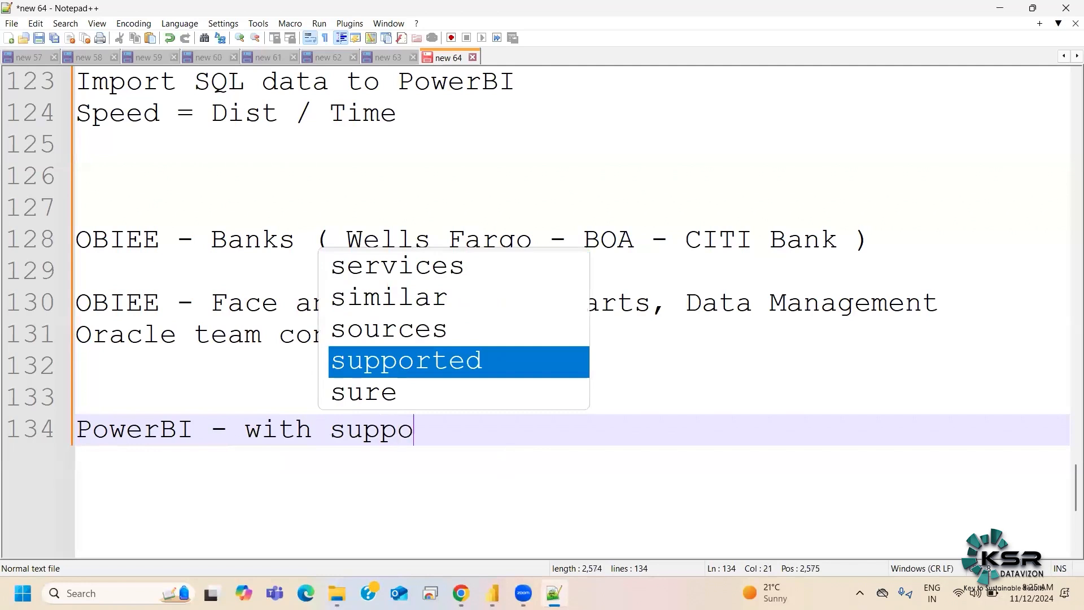
type("rt Micro")
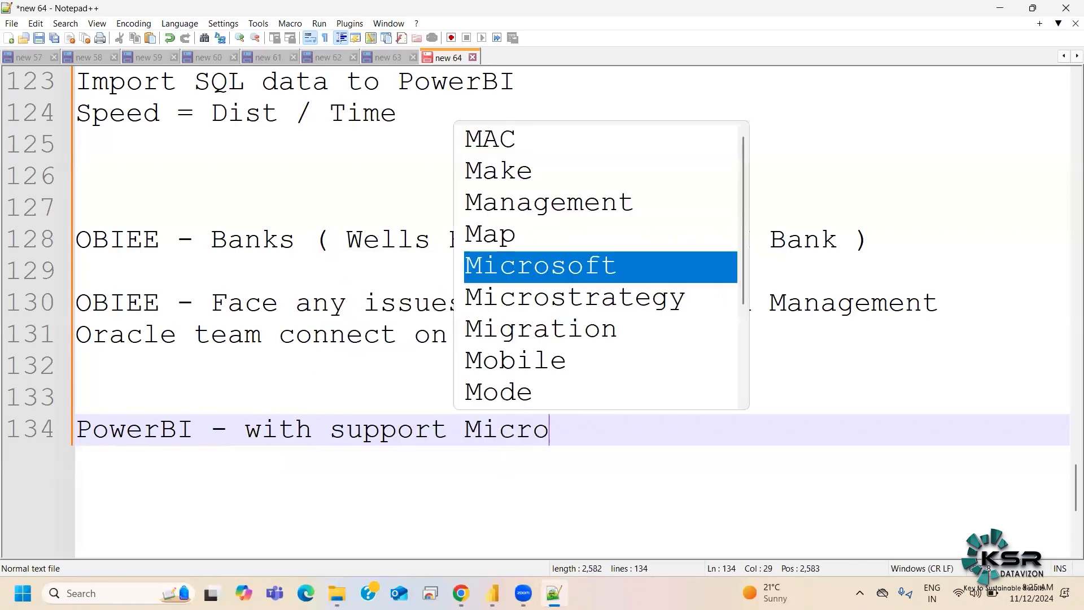
key("Return")
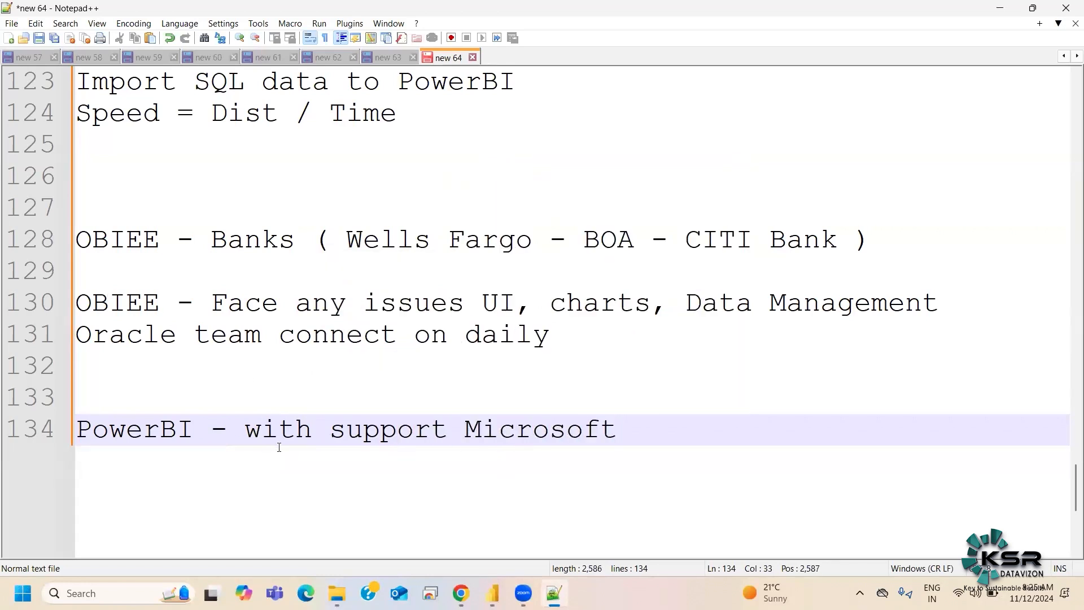
Insert "from" before "Microsoft" in the PowerBI support line
left_click(464, 429)
type("from")
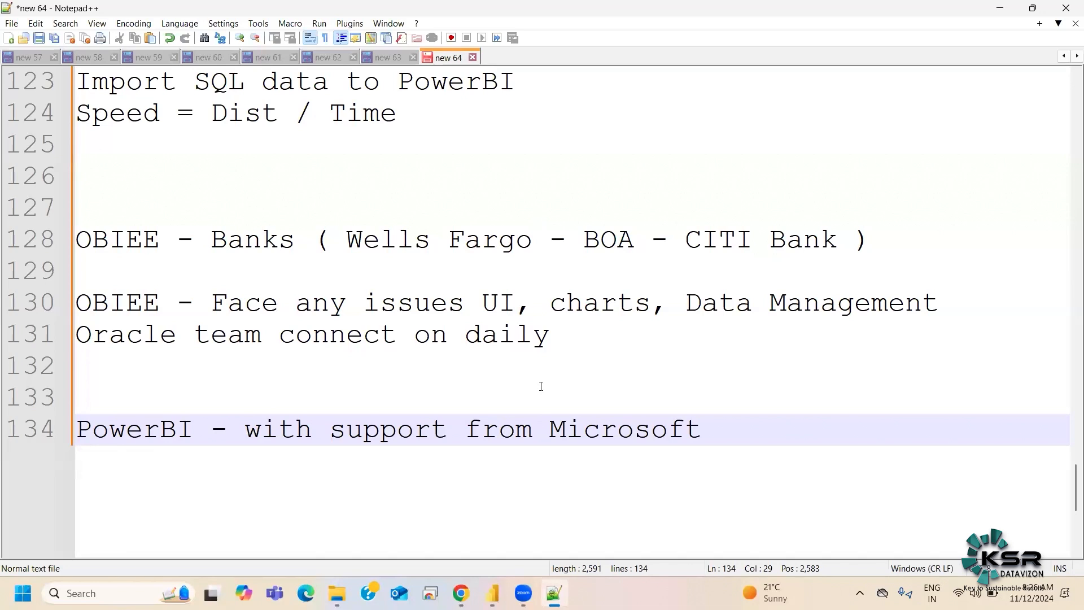
double_click(135, 349)
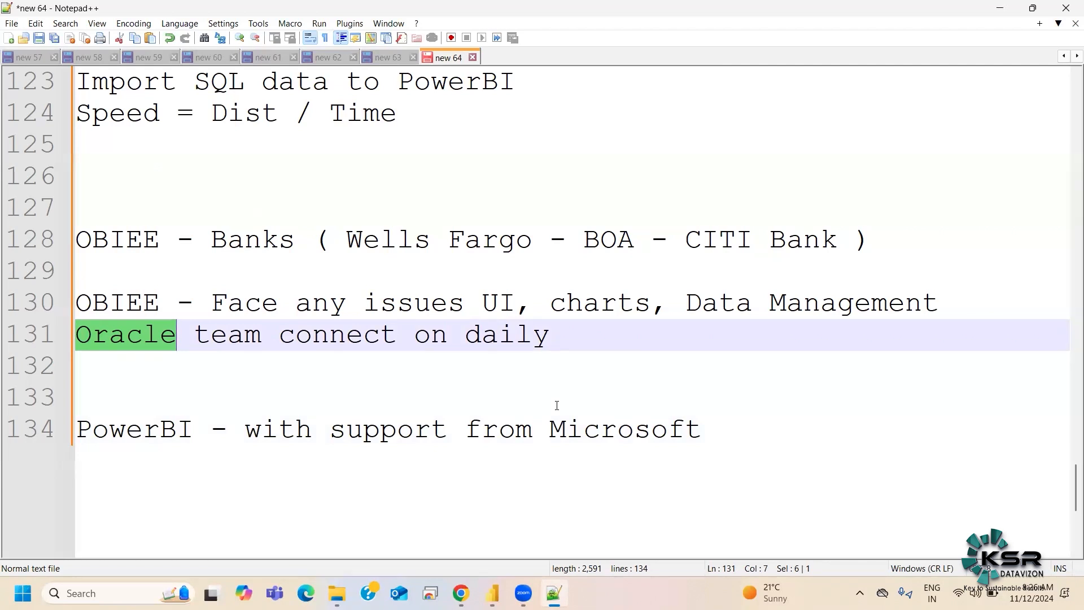
double_click(141, 417)
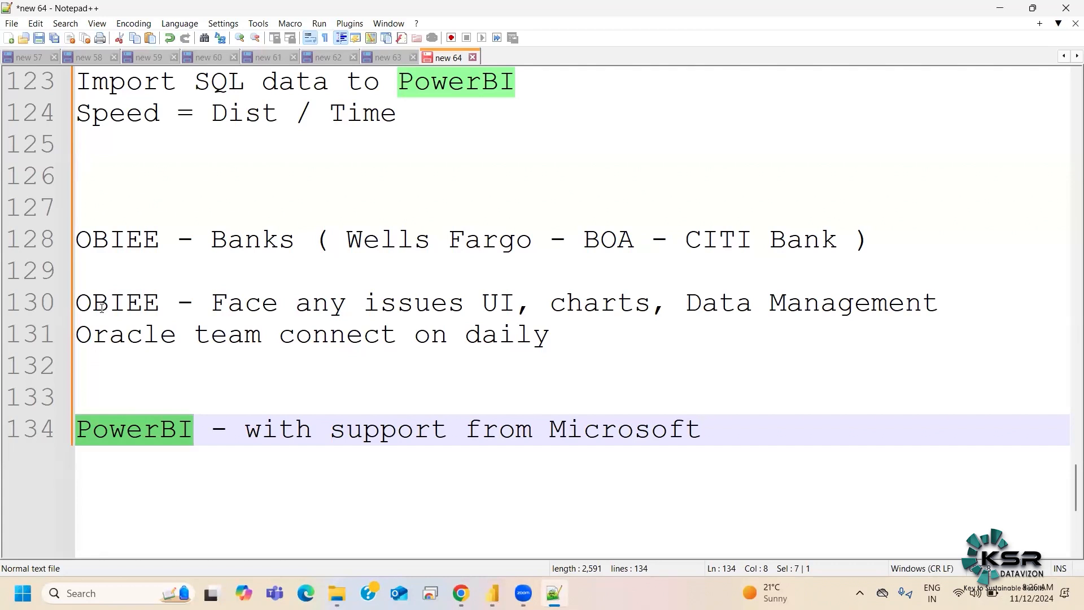
double_click(118, 305)
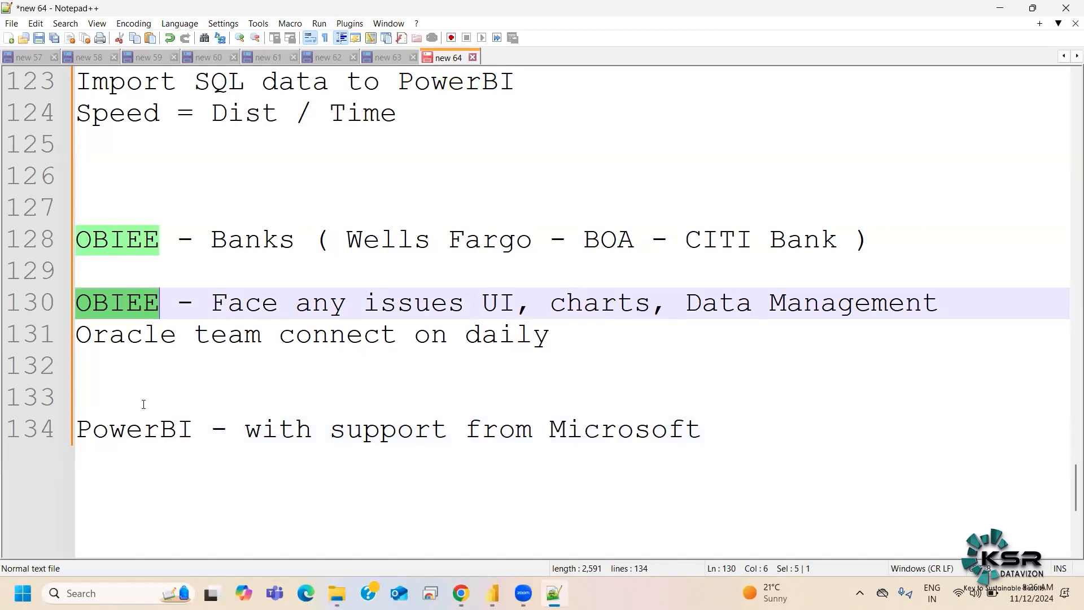
double_click(145, 438)
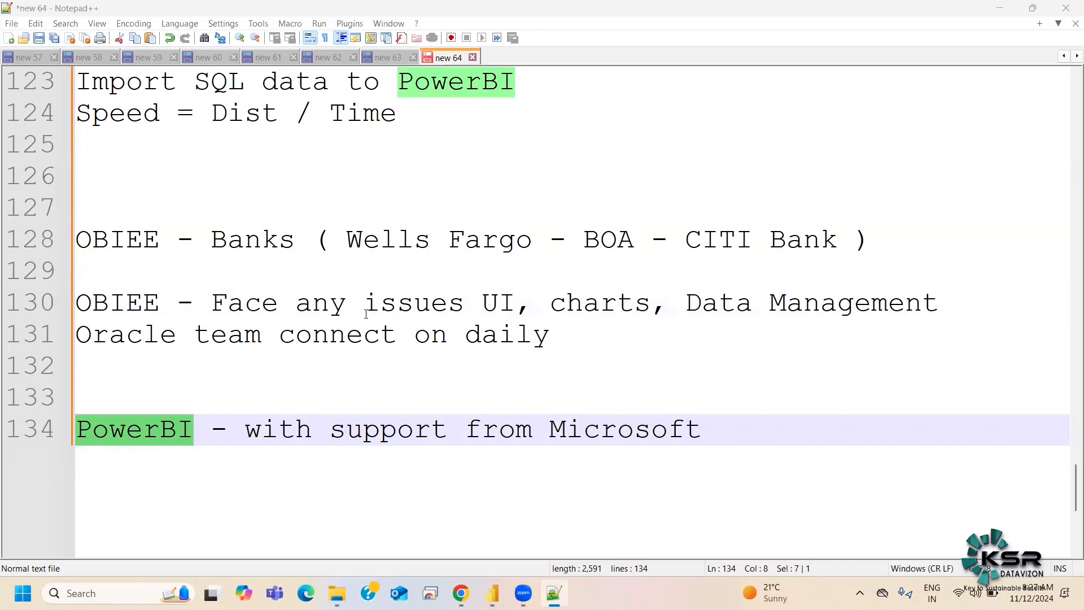
scroll(366, 316, "up", 1)
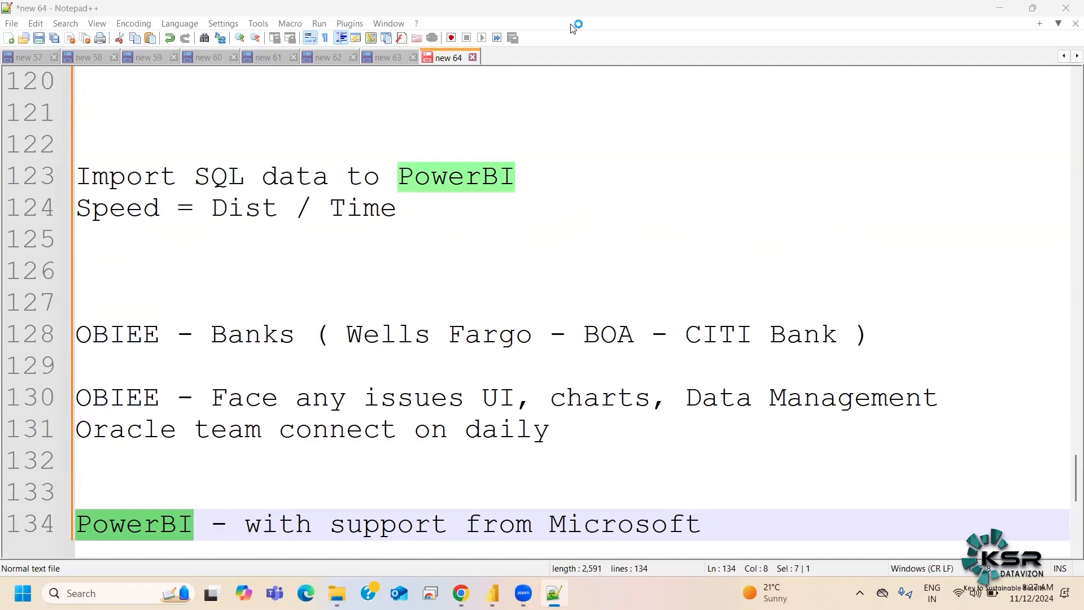
scroll(438, 331, "down", 2)
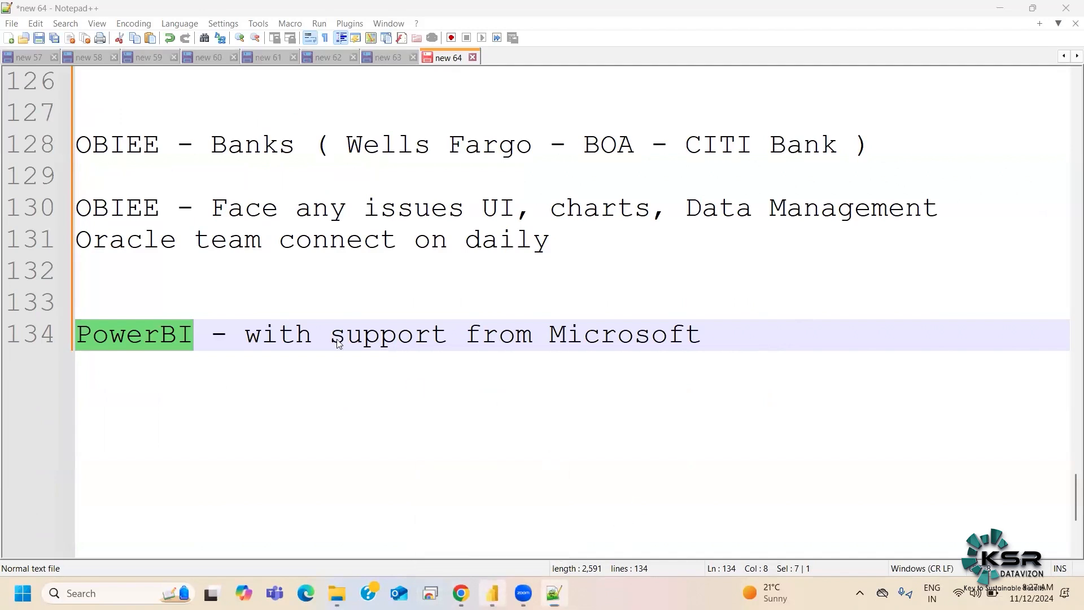
key("alt+Tab")
left_click(469, 546)
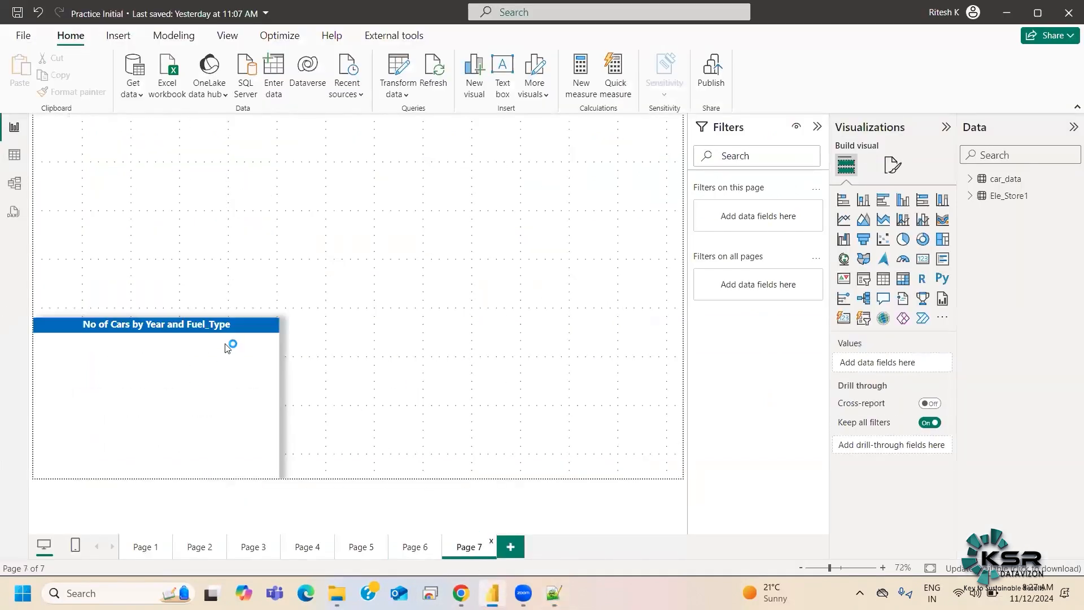
left_click(276, 320)
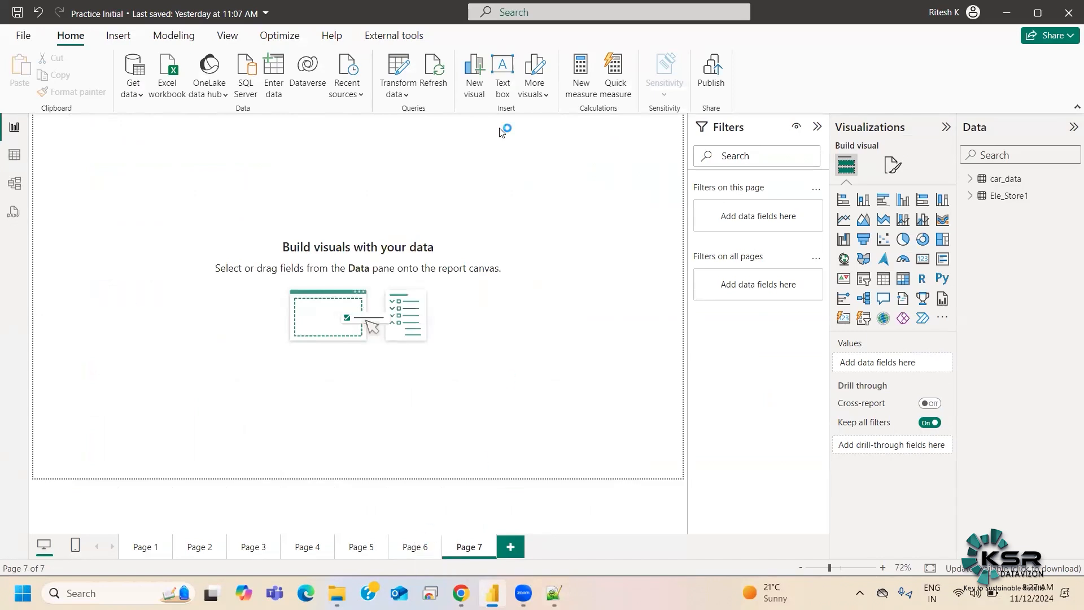
key("alt+Tab")
scroll(414, 366, "up", 2)
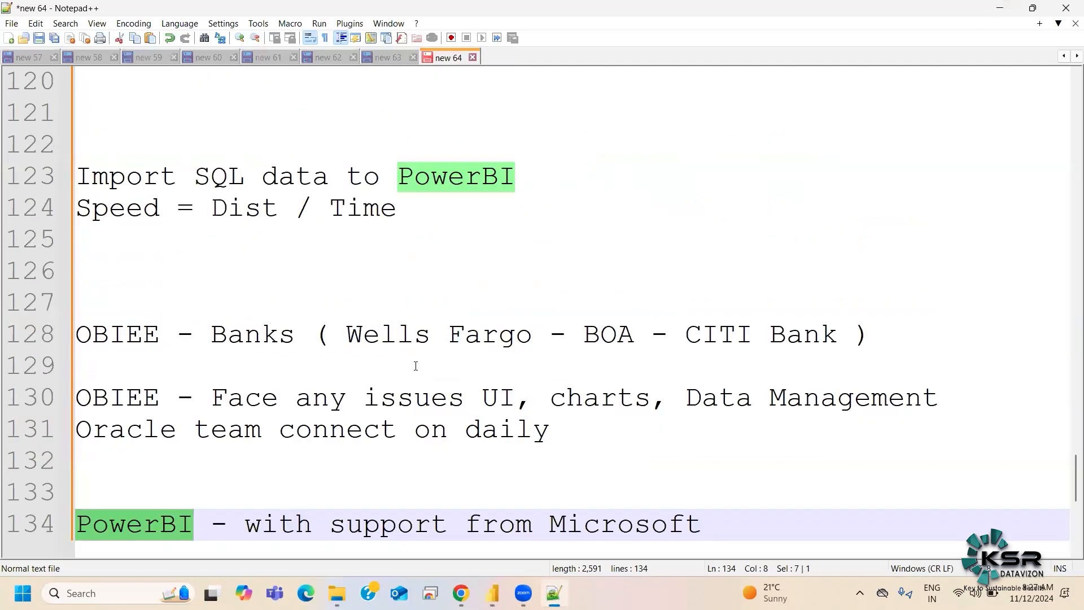
scroll(448, 362, "down", 1)
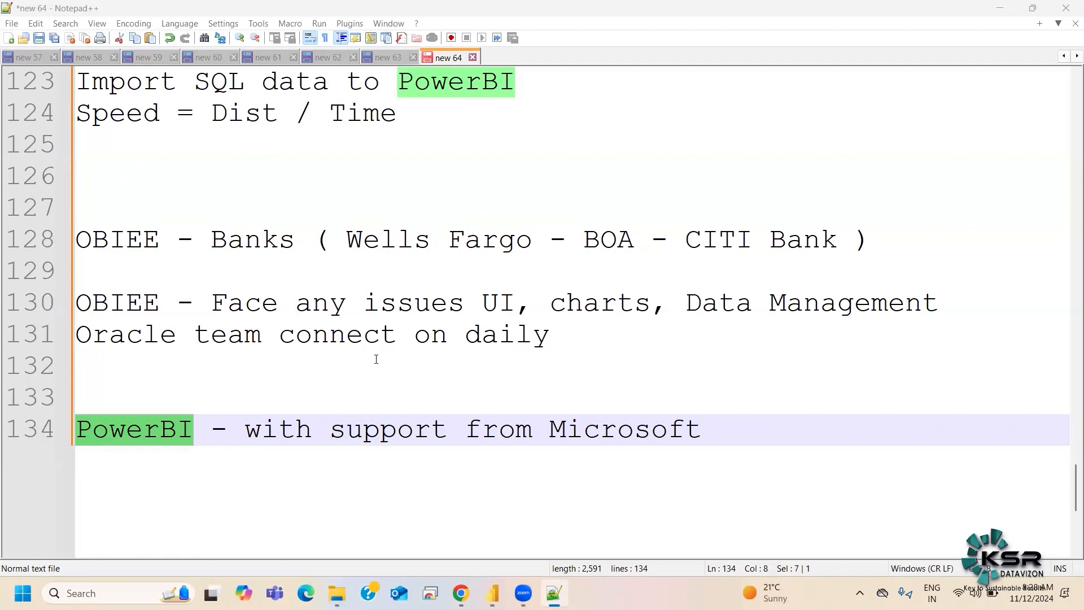
left_click(104, 196)
key("Up")
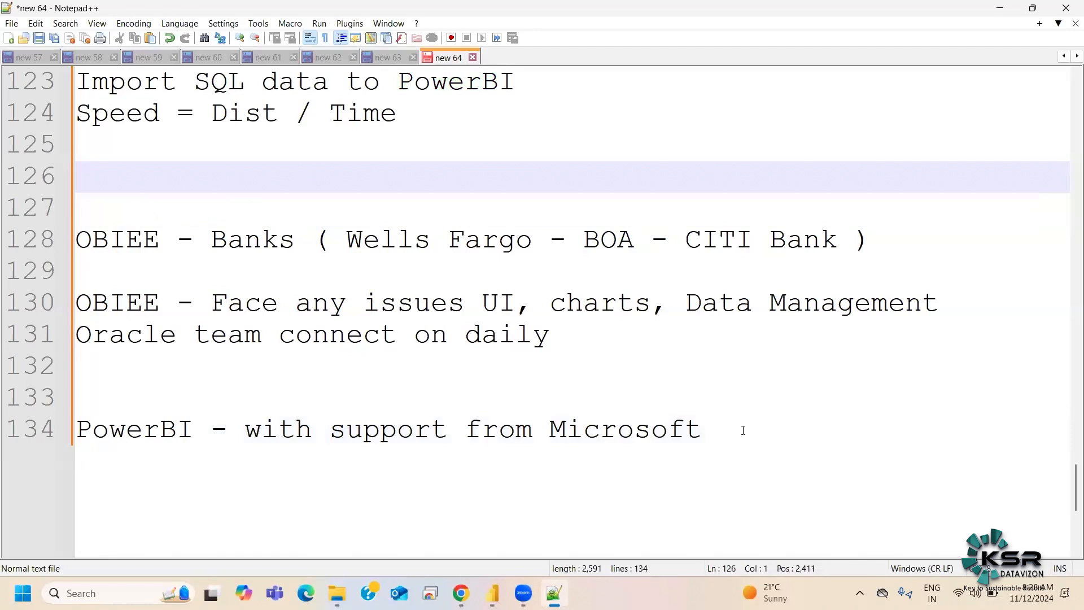
Leave two blank lines below the PowerBI support line and write "DAX" on its own line
left_click(743, 430)
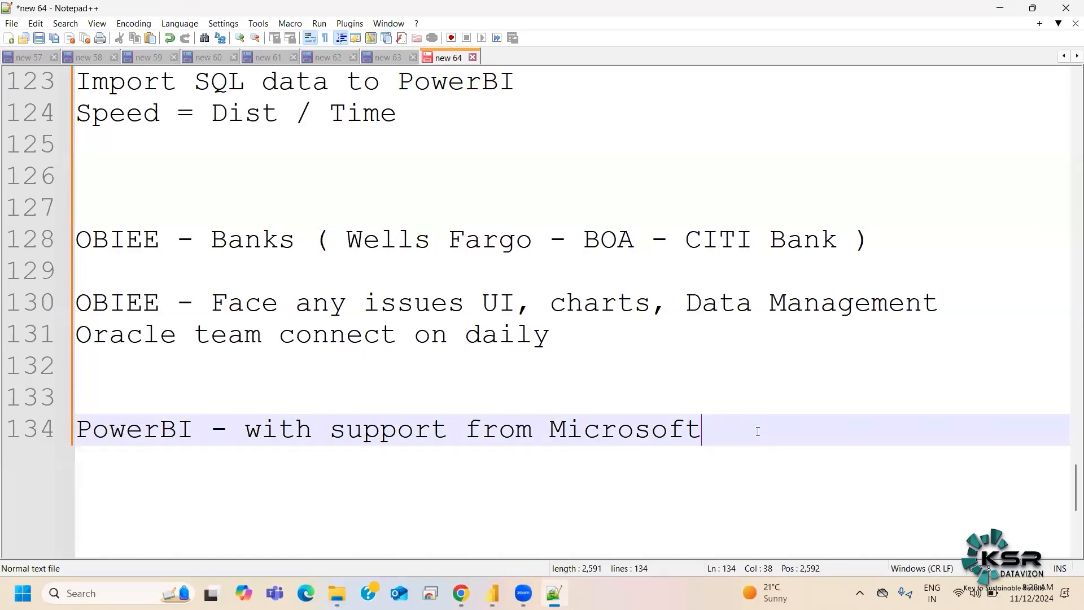
key("Return")
key("Return")
key("Return")
key("Return")
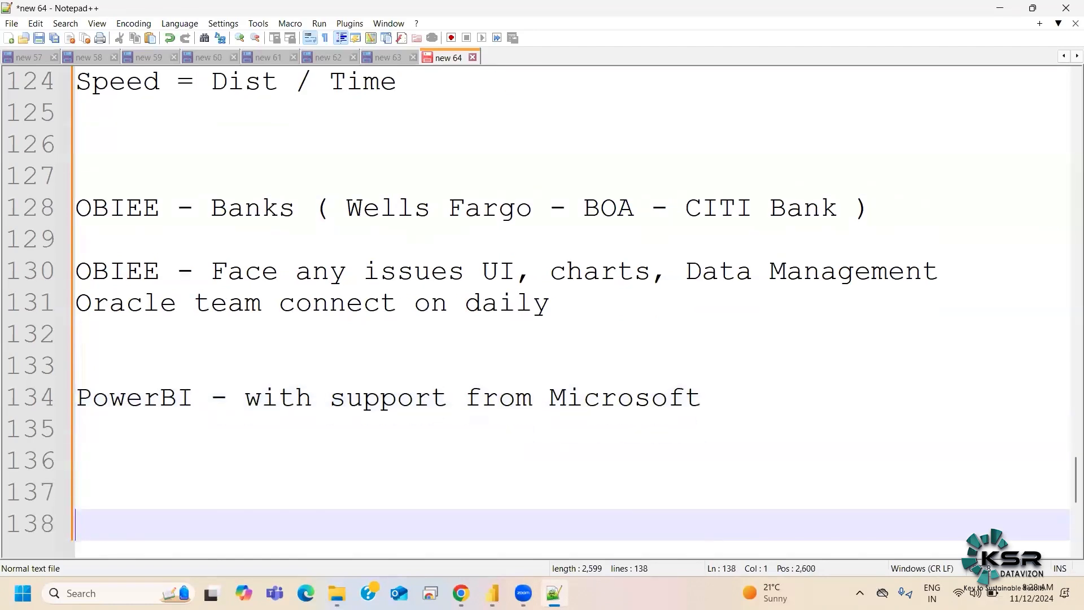
key("Return")
key("Up")
key("Up")
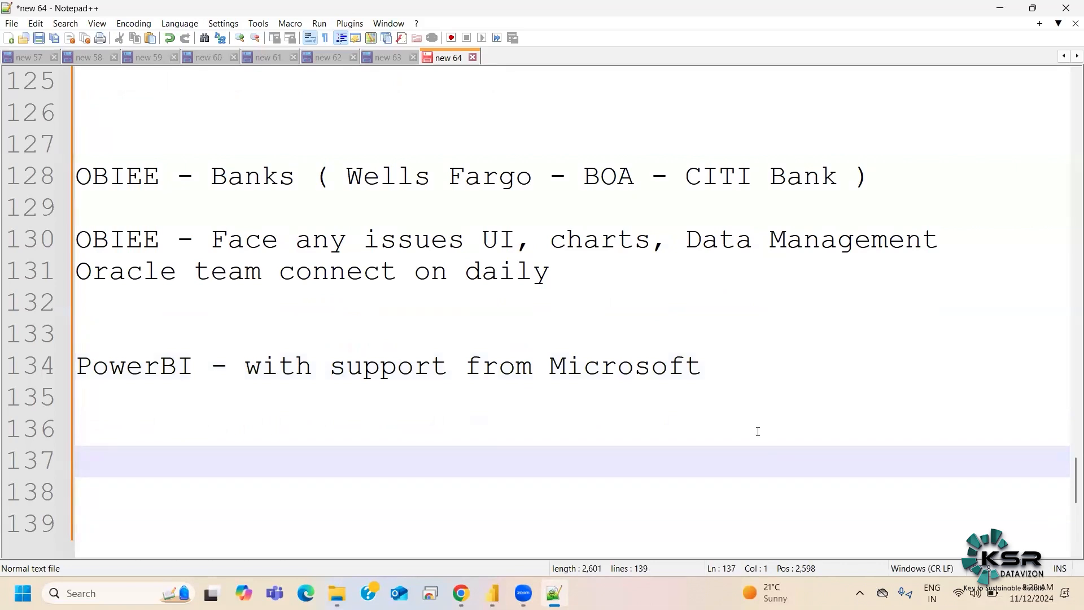
type("DAX")
key("Return")
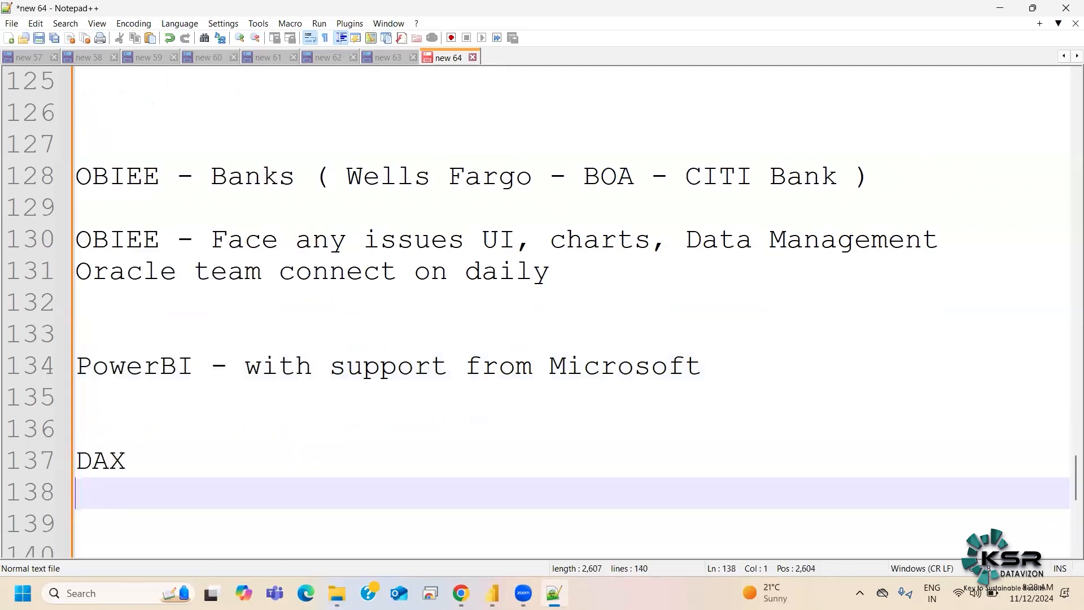
Add the lines "Data Model" and "Formulas" directly below the DAX line
type("Data Model")
key("Return")
type("F")
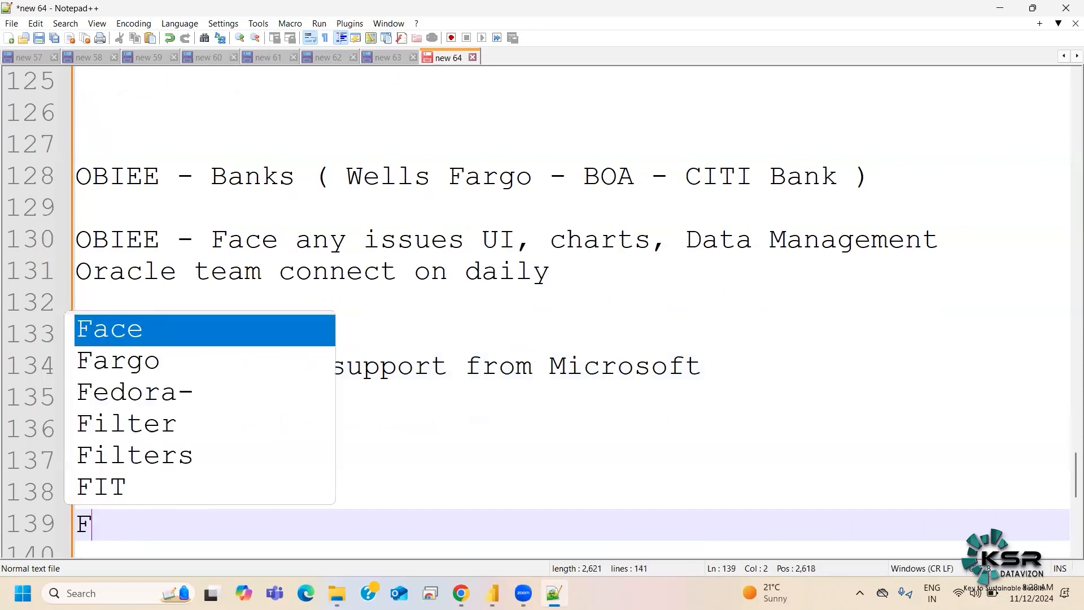
type("ormulas")
key("Return")
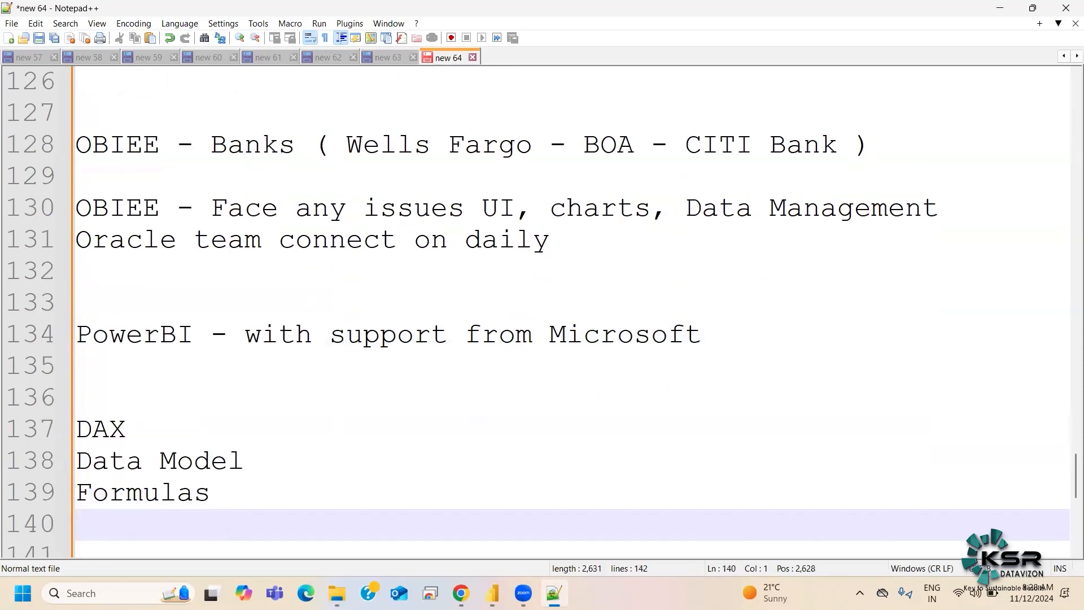
Add the line "Visuals (" directly below the Formulas line
type("VIs")
key("BackSpace")
key("BackSpace")
key("BackSpace")
type("i")
key("BackSpace")
type("isual")
key("BackSpace")
type("s )")
key("BackSpace")
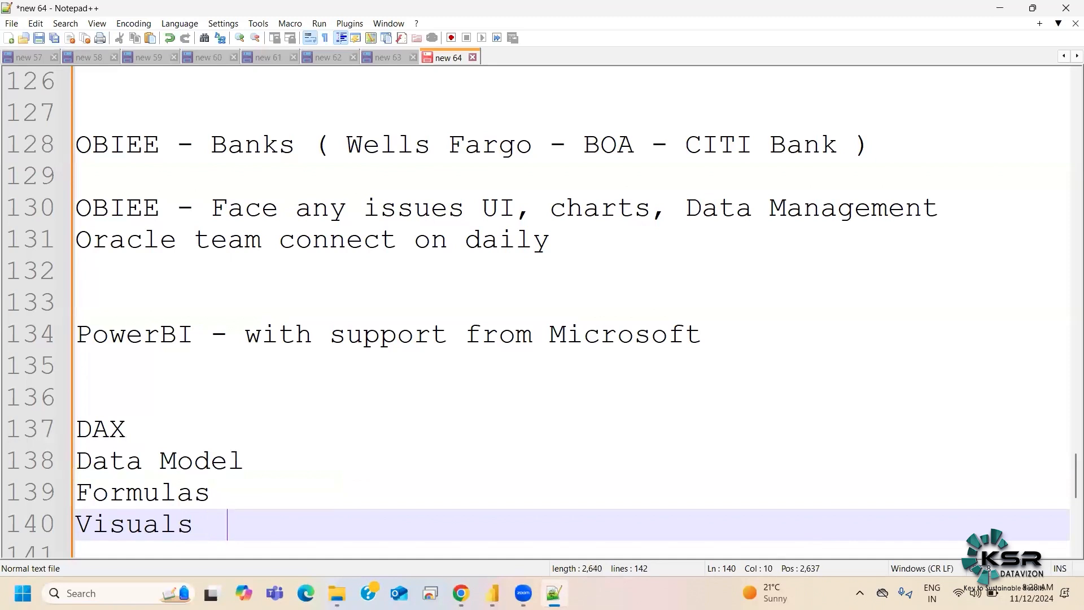
type("(")
Write the line "Client - Idea tools" between the PowerBI support line and DAX, leaving one blank line above DAX
double_click(163, 334)
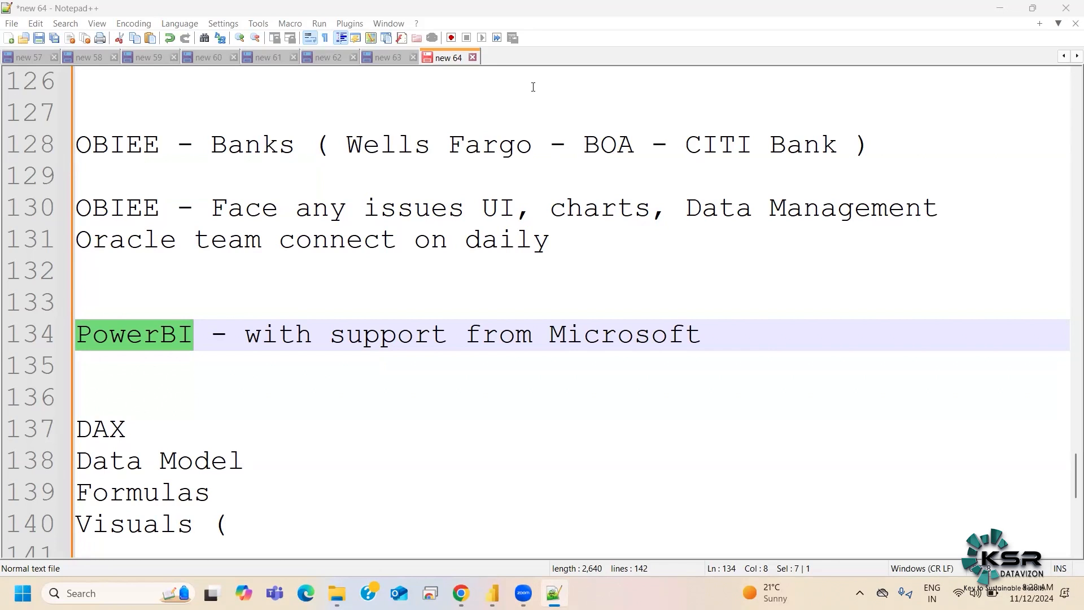
left_click(100, 375)
key("Return")
key("Return")
type("Clinet")
key("BackSpace")
key("BackSpace")
key("BackSpace")
key("BackSpace")
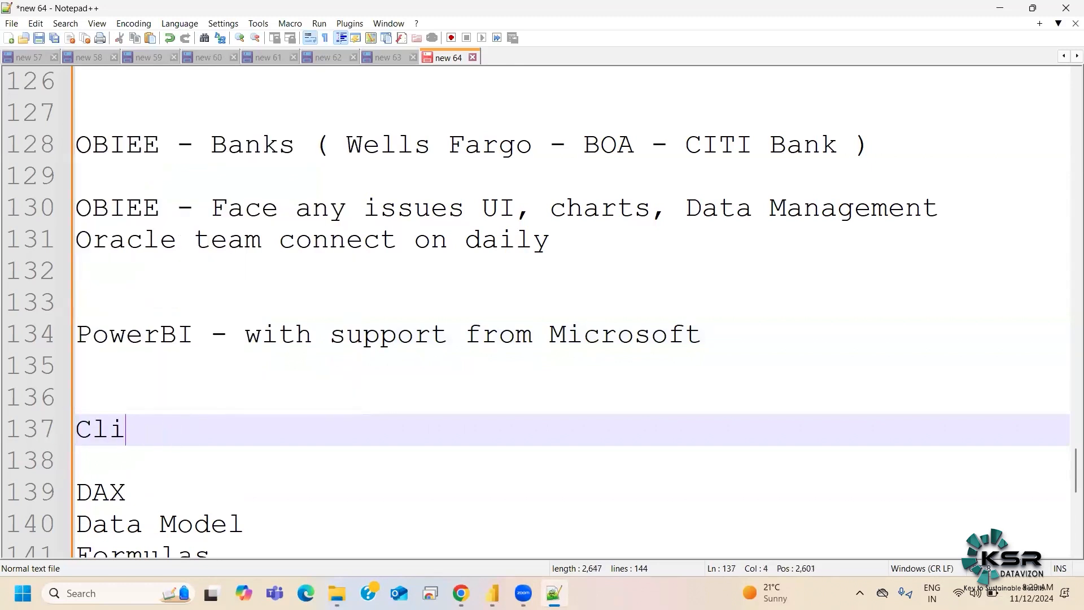
type("ent")
key("BackSpace")
key("BackSpace")
key("BackSpace")
key("BackSpace")
type("ient - Idea tools ")
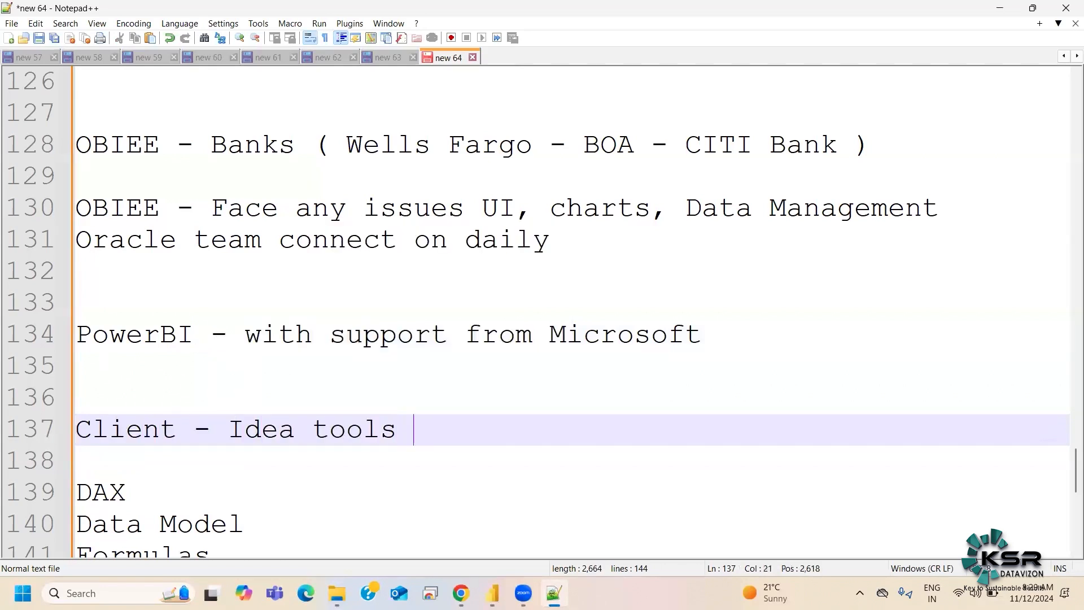
Extend the Client line with "- Excel - BA"
type("- Excel")
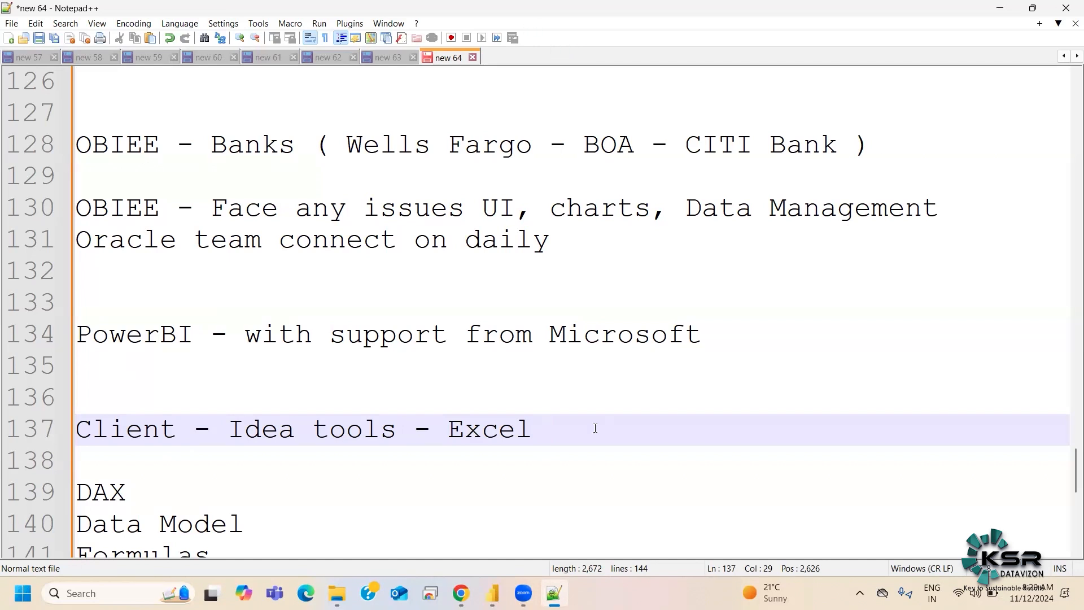
type("-")
type("BA")
Append "- Developer" to the DAX line
scroll(196, 392, "down", 1)
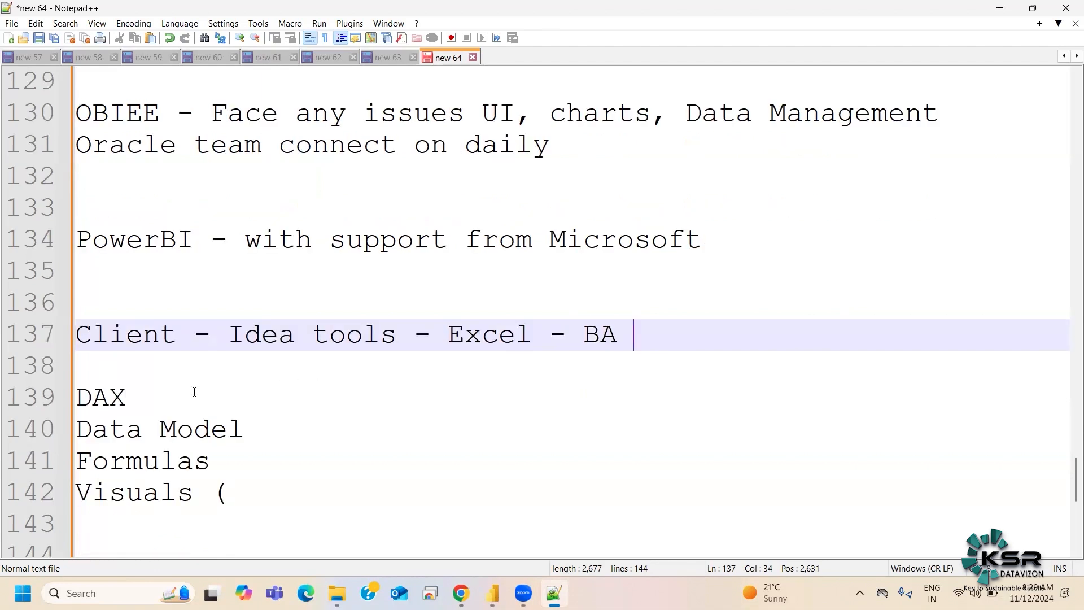
left_click(195, 392)
type("-")
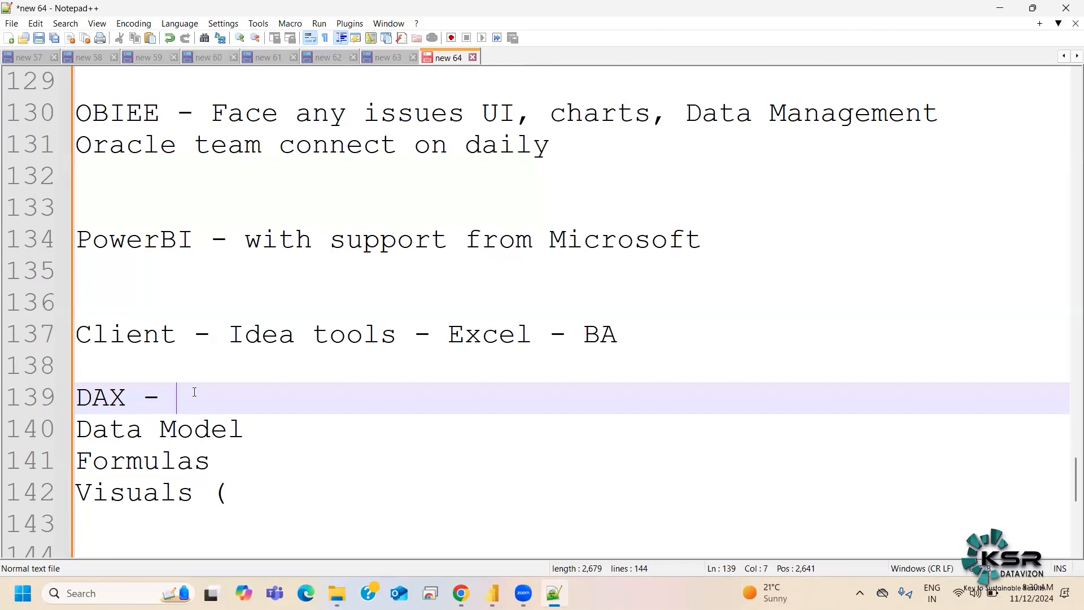
type("Developer")
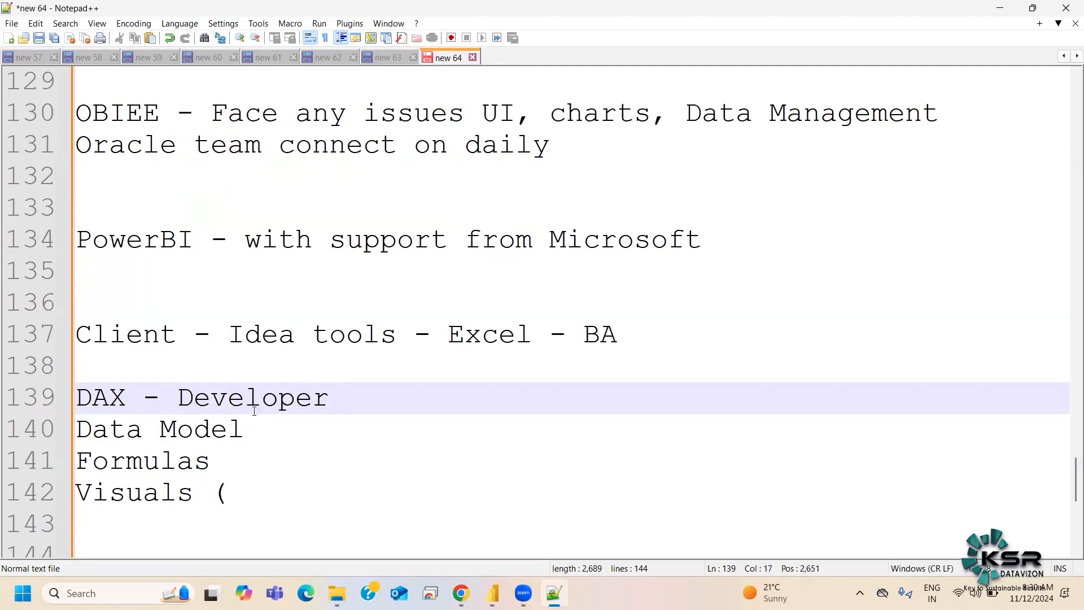
Append "- Data need to cleaned ( PowerQuery )" to the Data Model line
left_click(297, 428)
type("- ")
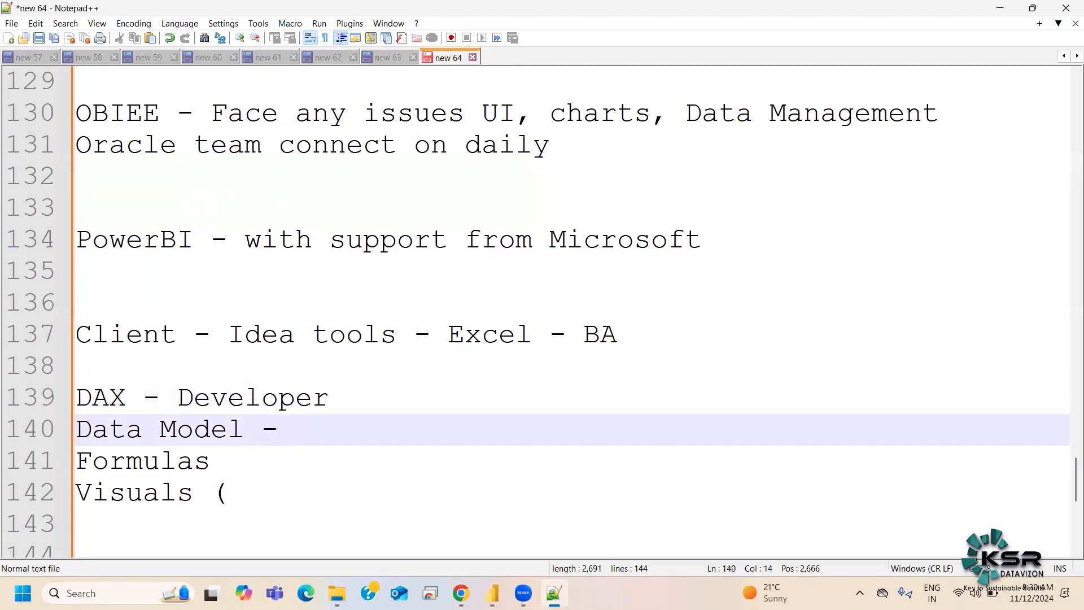
type("Data need to ")
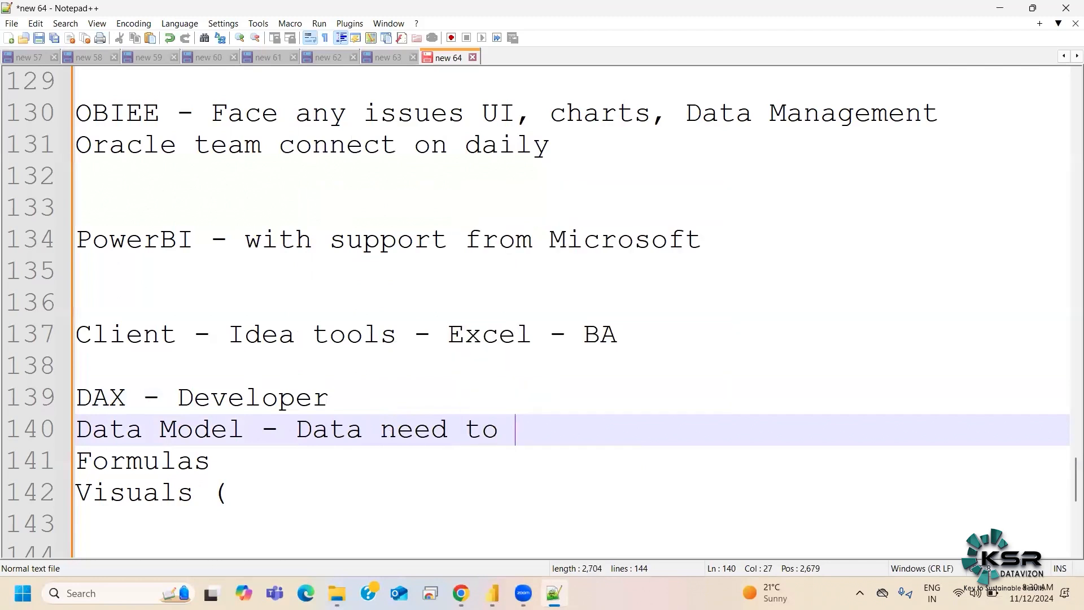
type("cleaned ( Power")
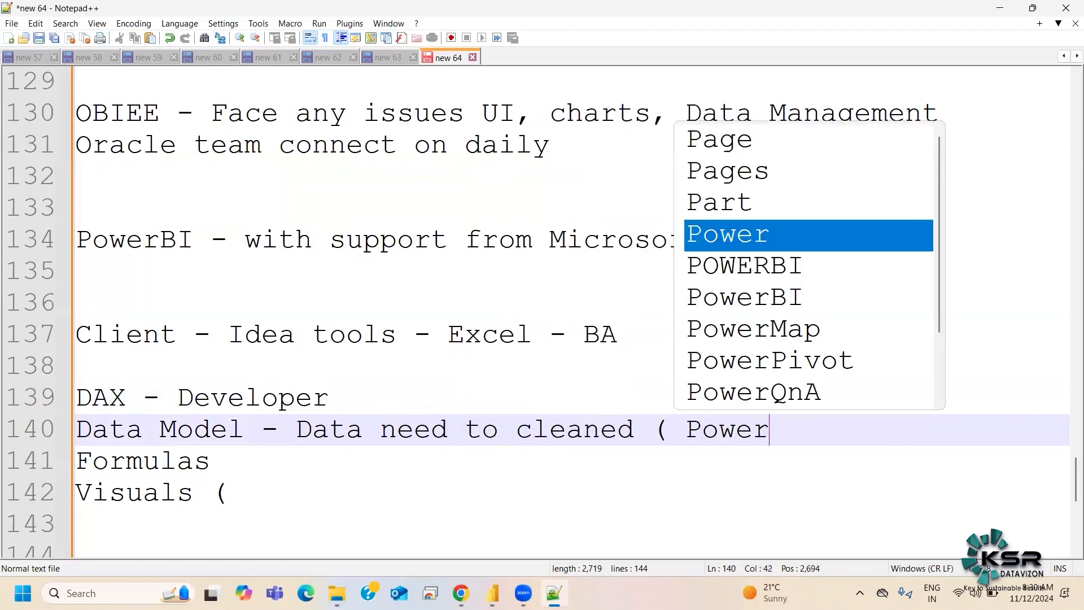
type("Queru")
key("BackSpace")
key("BackSpace")
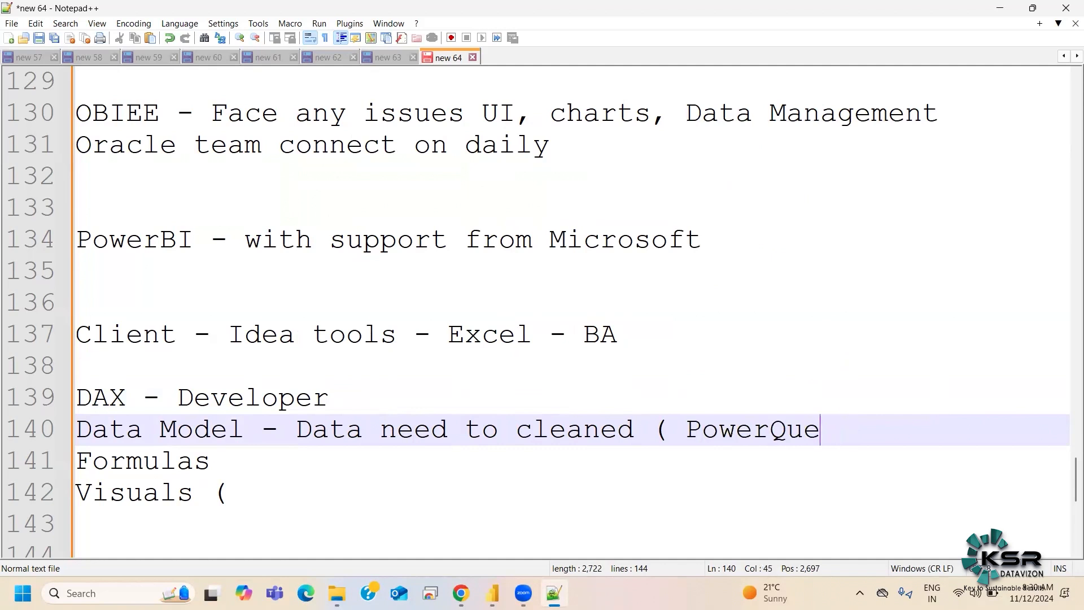
type("ry )")
Append "- ETL-Dev" to the end of the Data Model line, after the PowerQuery bracket
double_click(786, 434)
left_click(922, 425)
type("- ETL ")
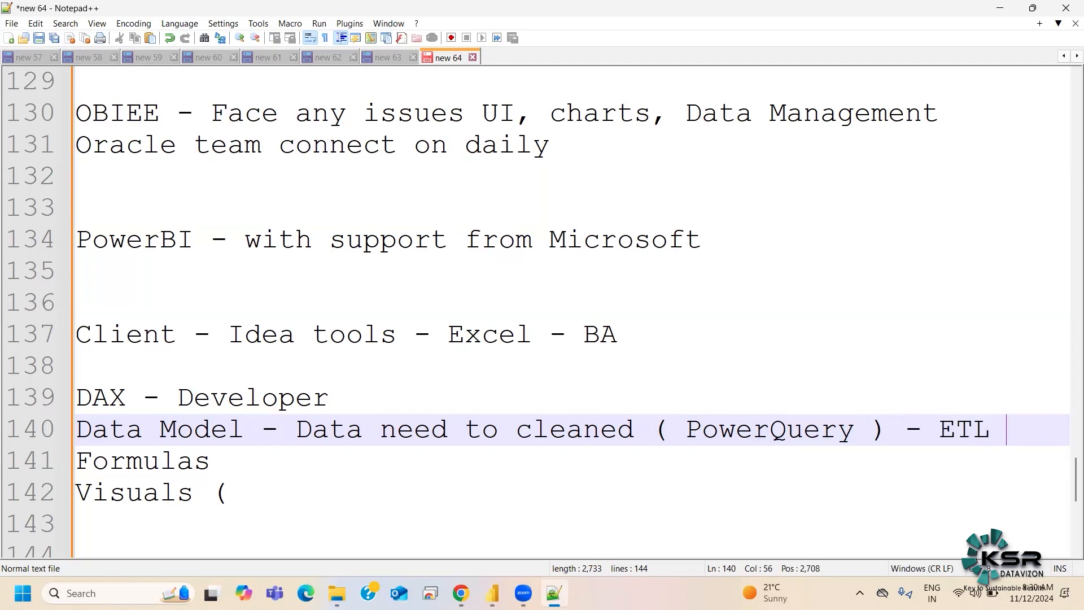
type("- dev")
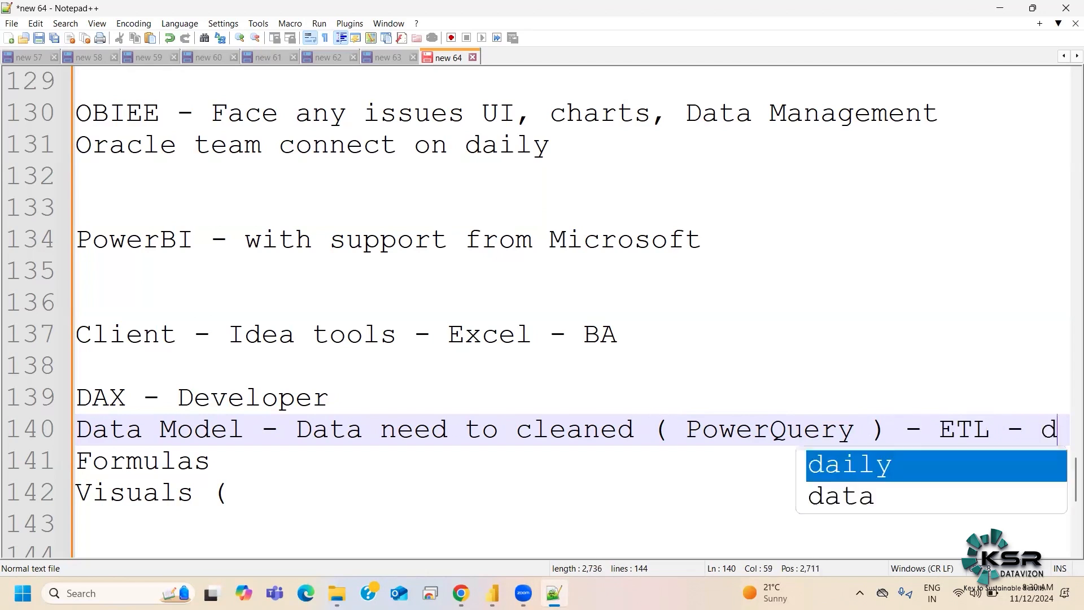
key("BackSpace")
key("BackSpace")
key("BackSpace")
key("BackSpace")
key("BackSpace")
key("BackSpace")
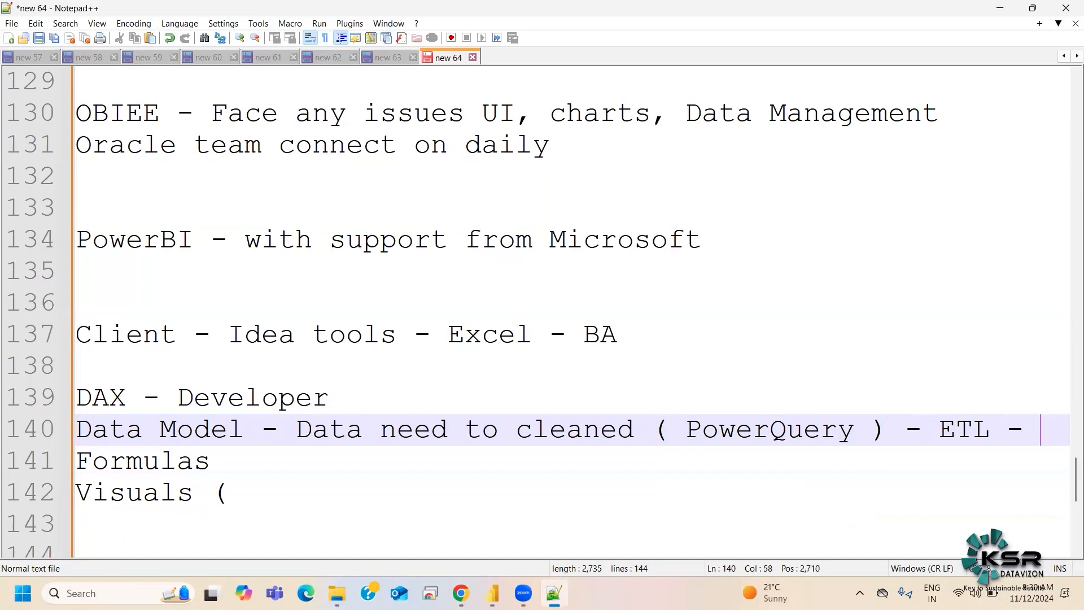
type("-Dev")
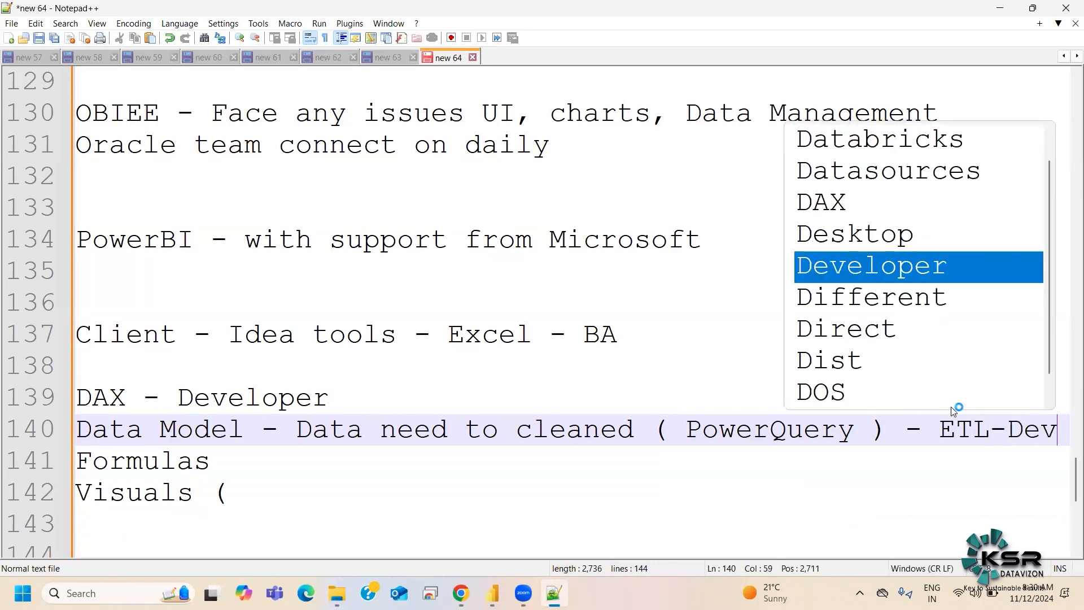
left_click(227, 455)
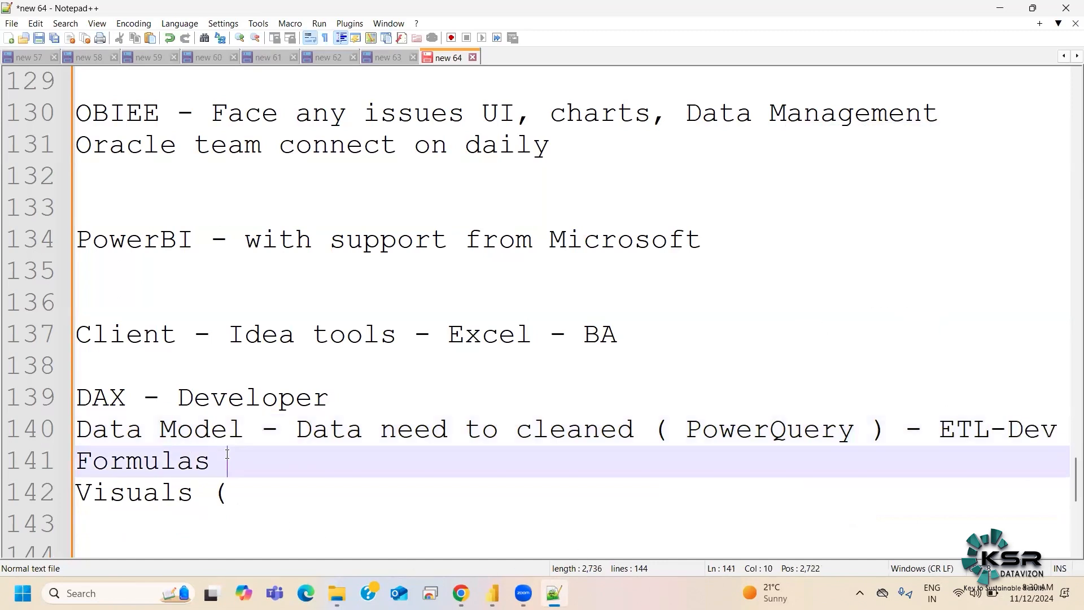
Append "- Developer" to the Formulas line
type("-")
type("Deve")
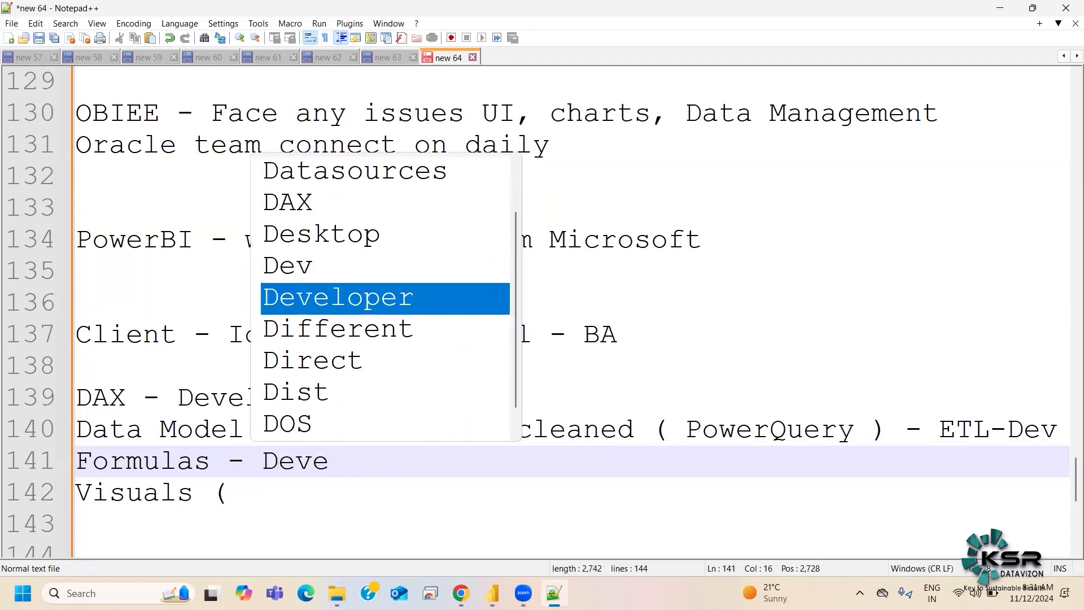
key("Return")
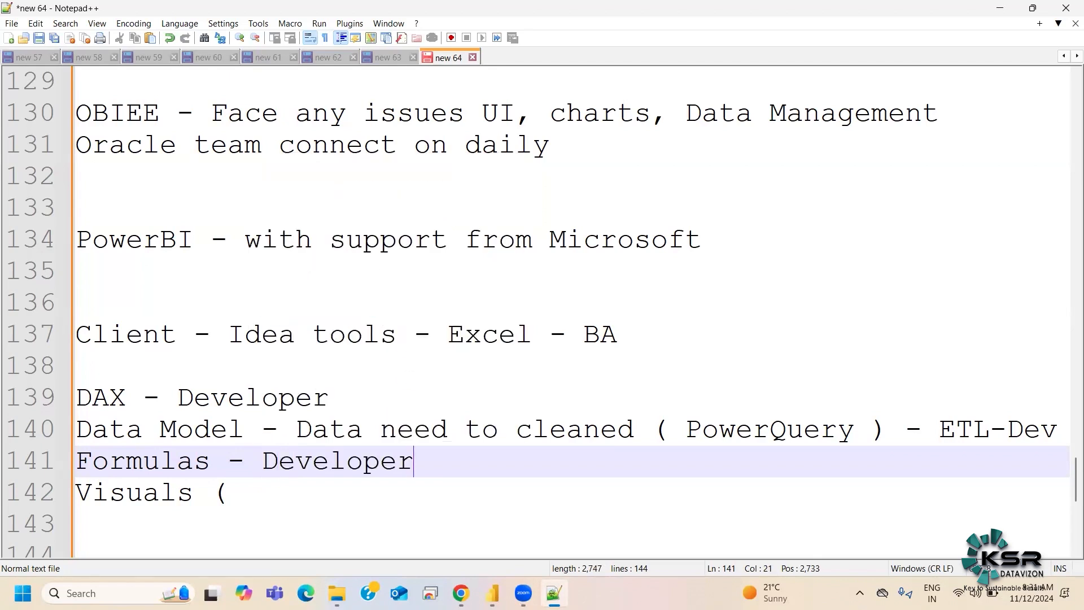
Replace the opening bracket at the end of the Visuals line with "- Client"
left_click(239, 491)
key("BackSpace")
type("- ")
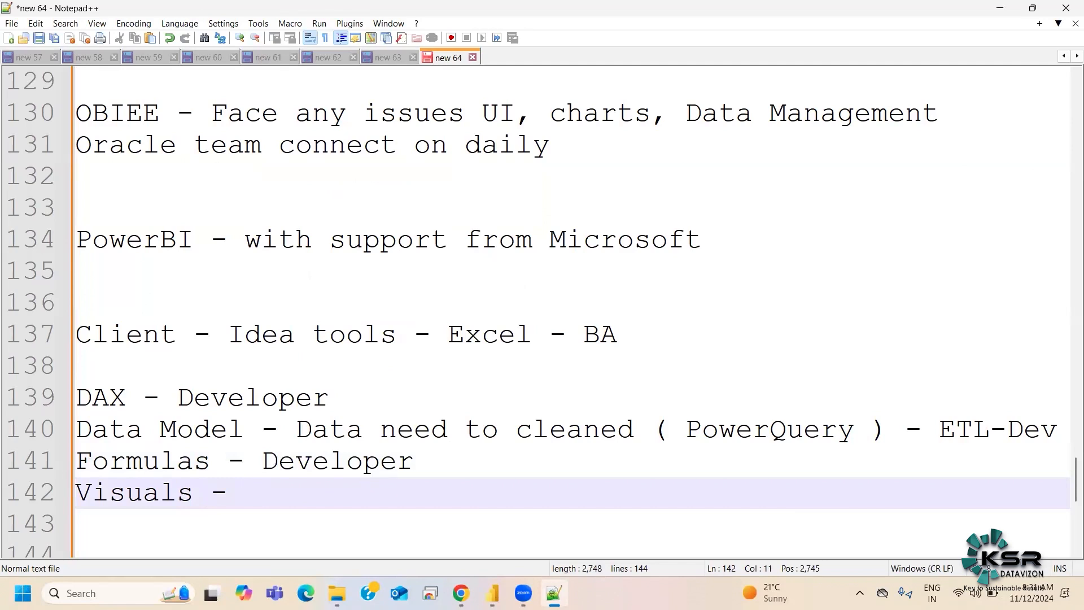
type("Cli")
key("Return")
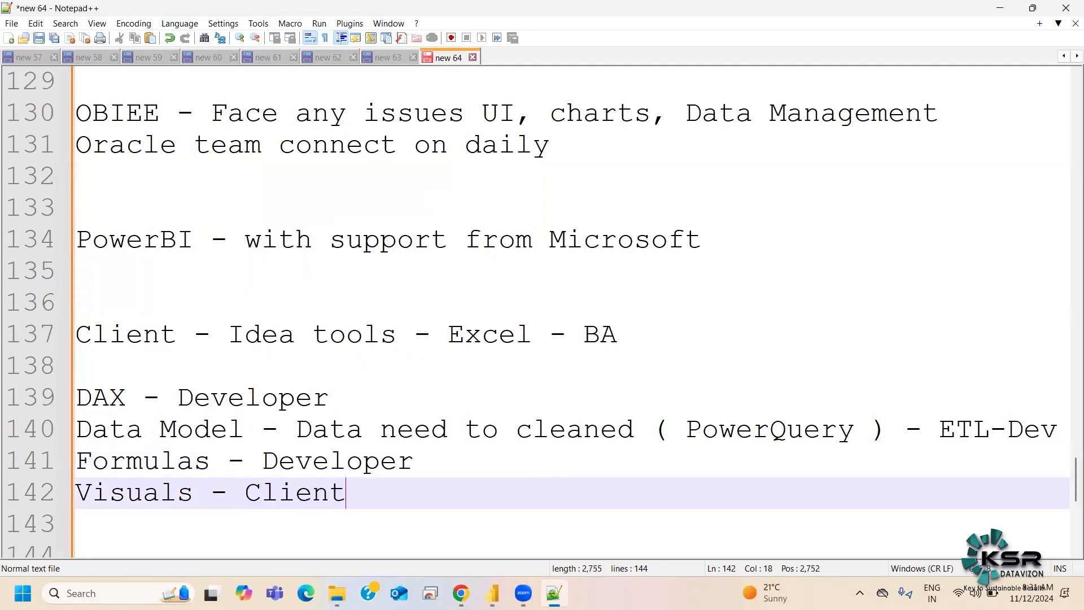
Separate the Visuals line from the Formulas line with one blank line, and add an empty line directly beneath Visuals
left_click(445, 463)
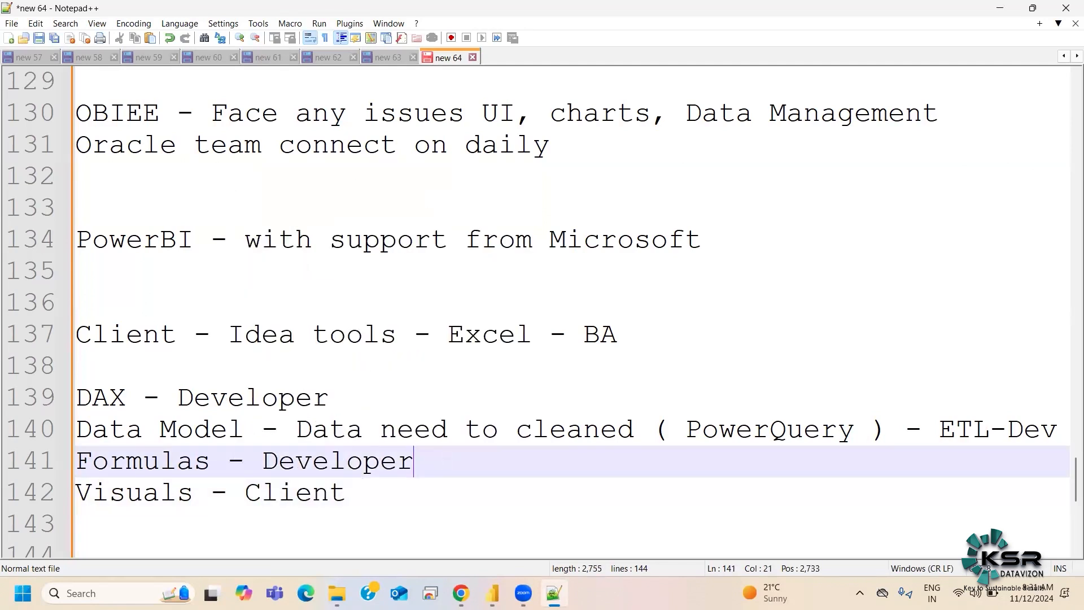
key("Return")
key("Return")
left_click_drag(429, 463, 379, 463)
left_click(88, 364, "shift")
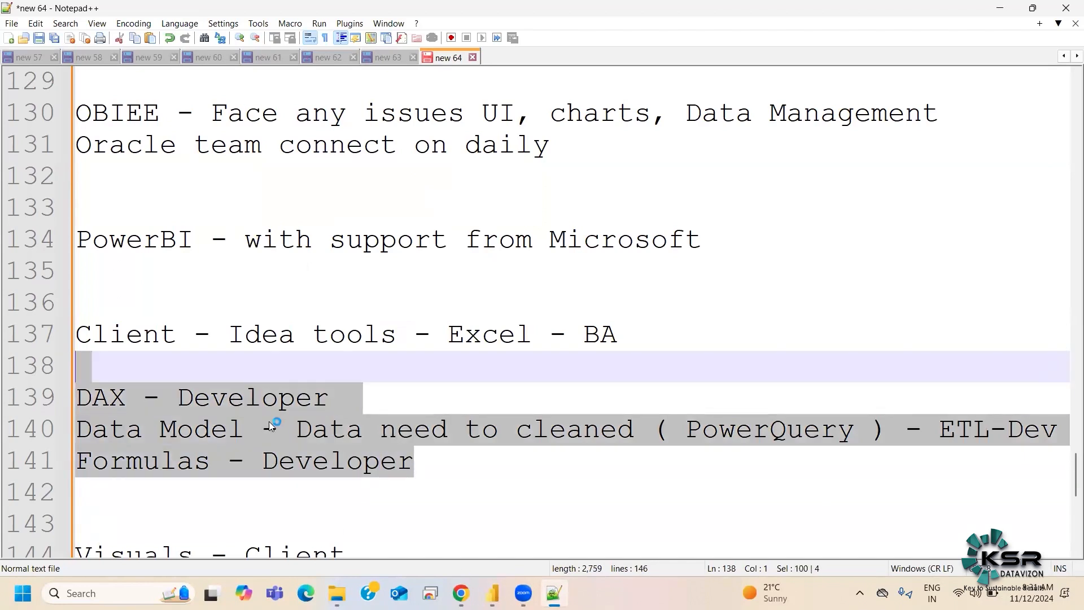
scroll(370, 437, "down", 1)
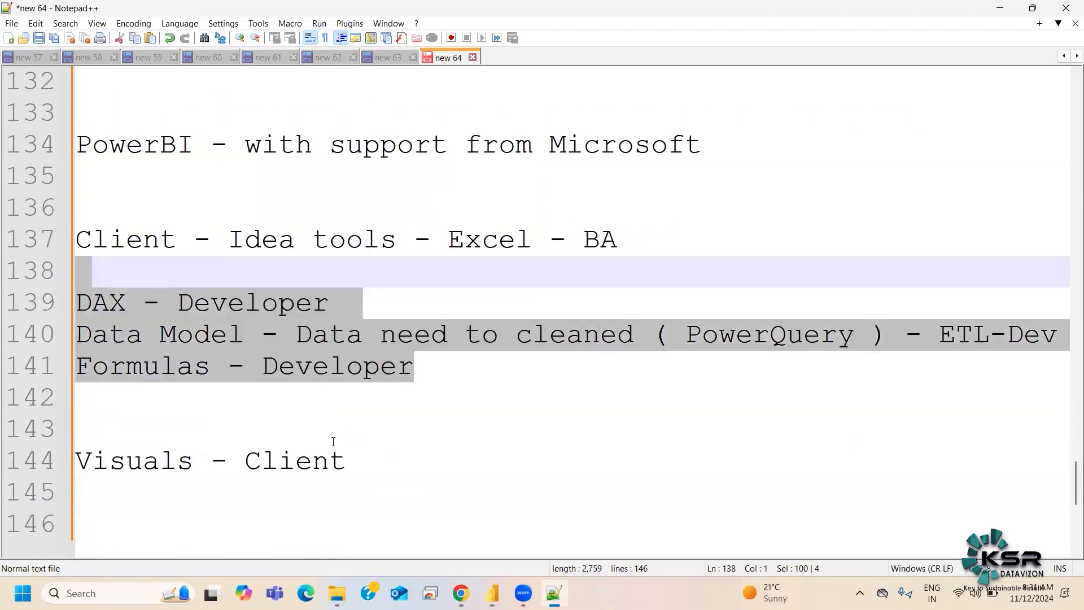
left_click(130, 427)
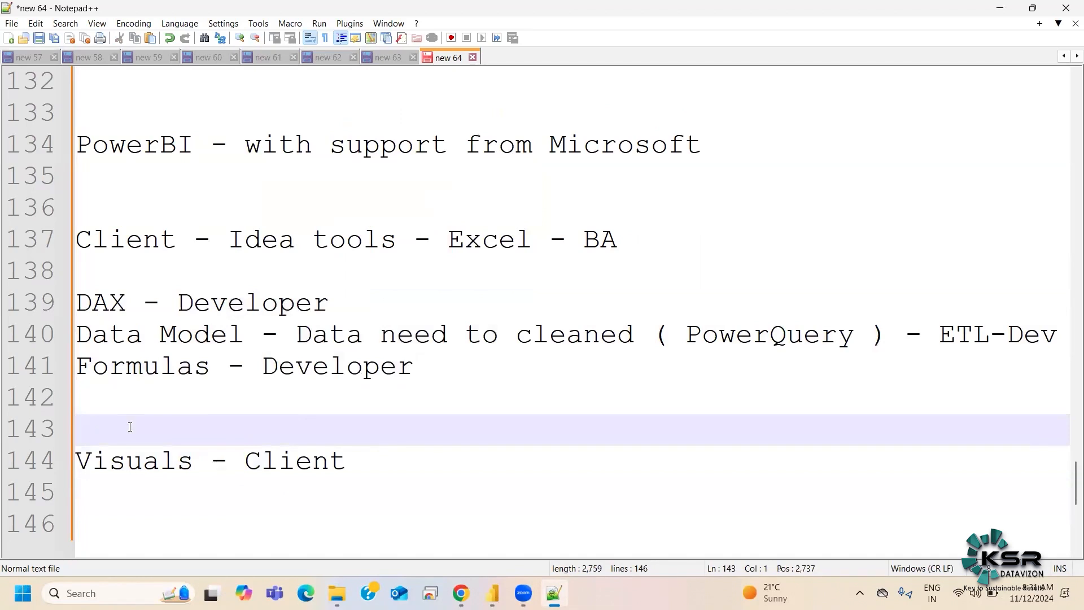
key("BackSpace")
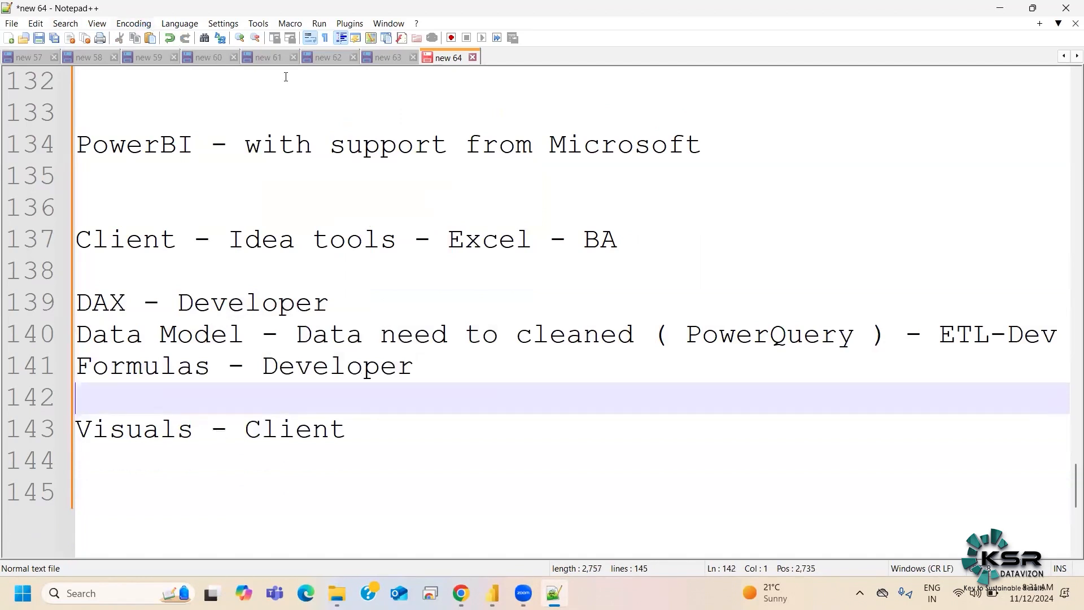
left_click(370, 428)
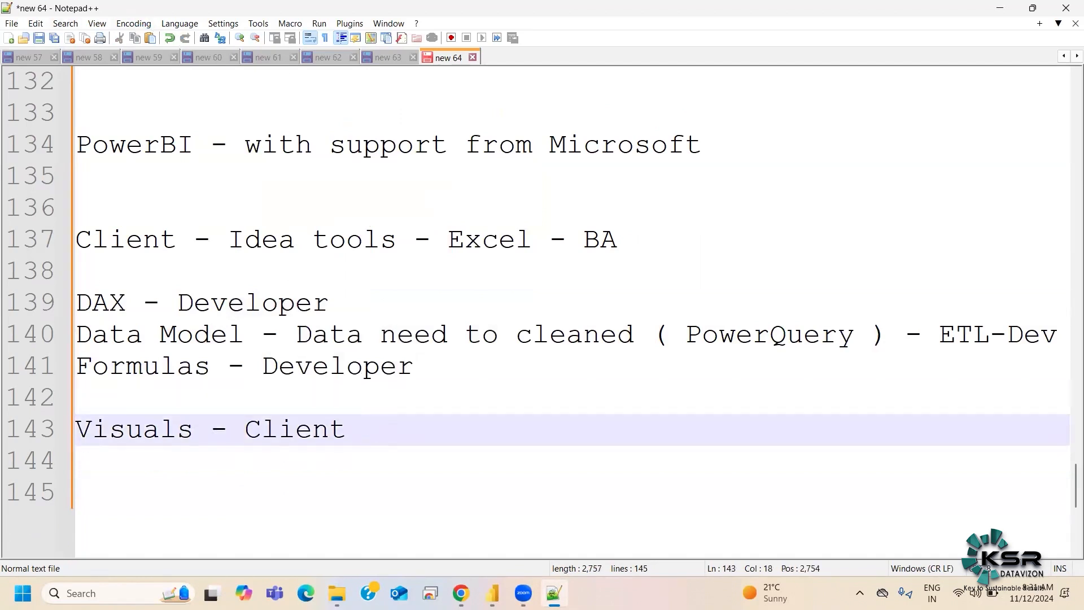
key("Return")
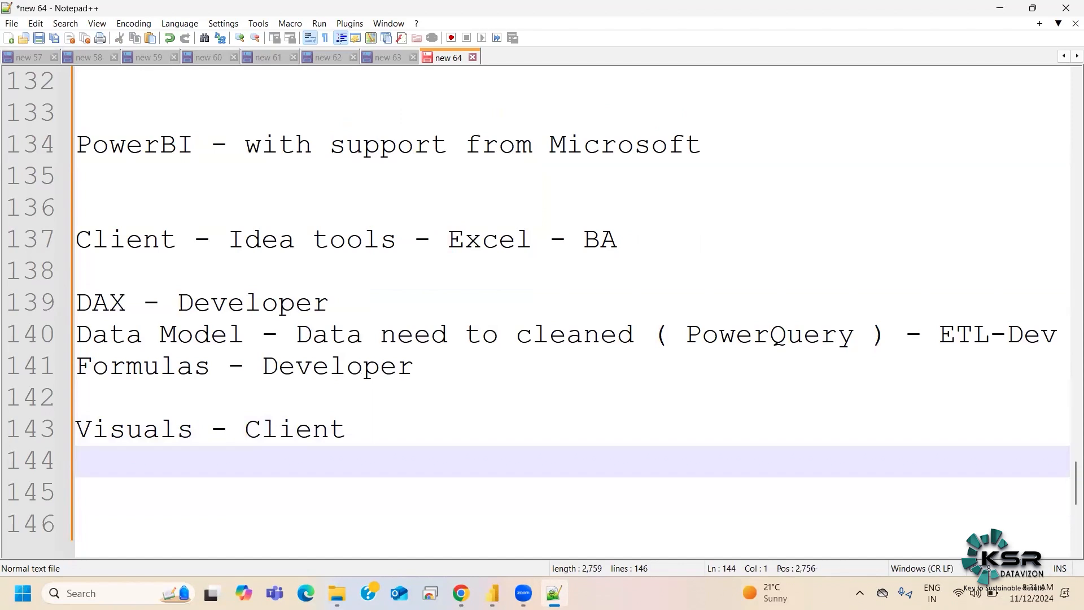
Switch to Power BI Desktop and look over the gallery of additional visuals and the charts on Page 6
left_click(492, 593)
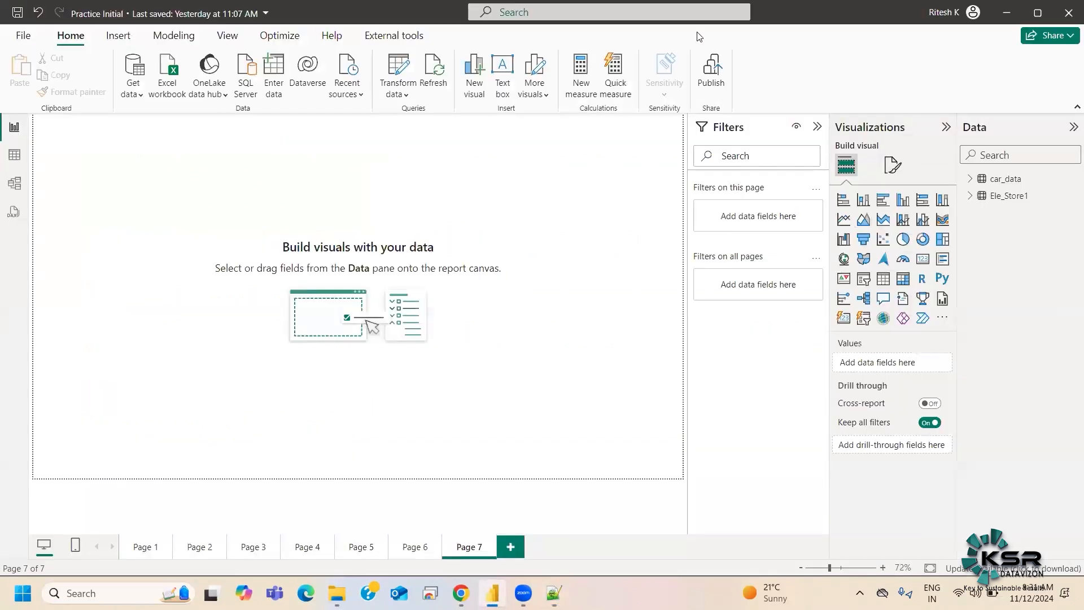
left_click(943, 318)
left_click(981, 329)
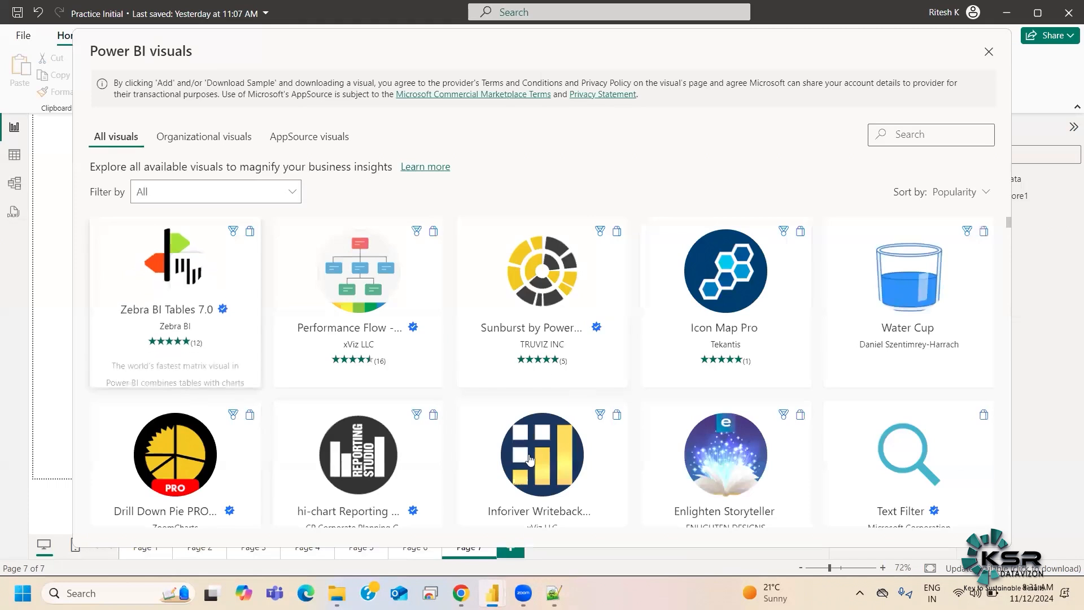
left_click(988, 50)
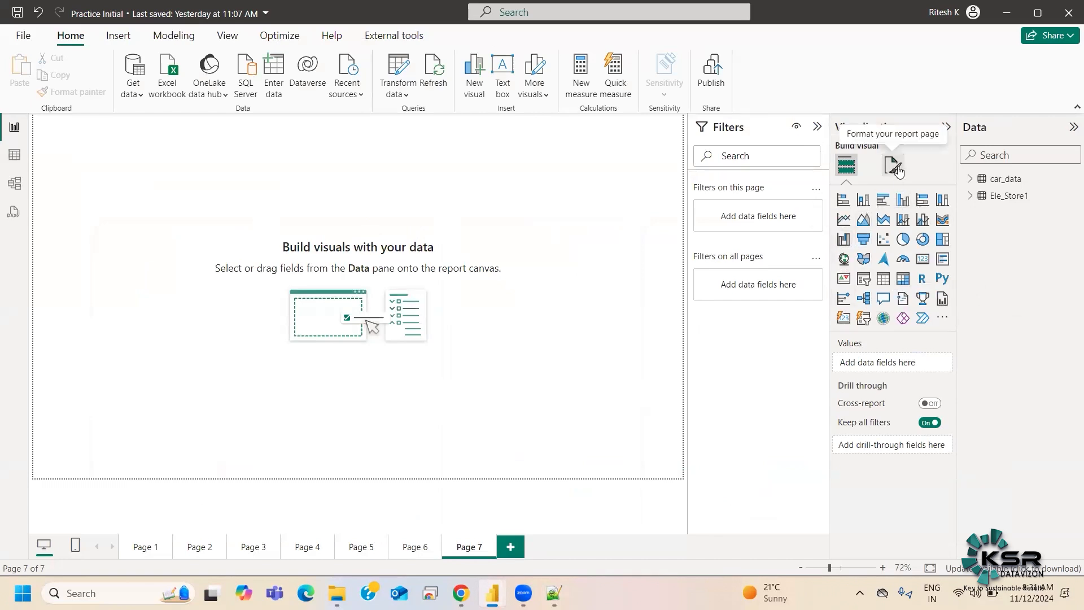
left_click(415, 548)
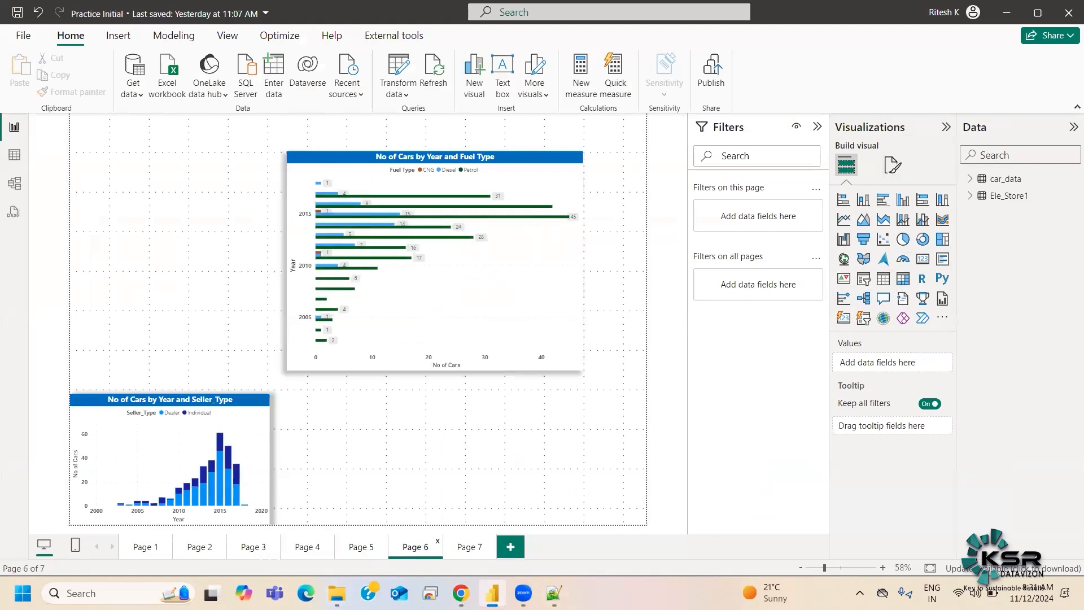
Switch back to Notepad++ and write "Field Enablement / Paramerters" on the empty line beneath Visuals
left_click(554, 593)
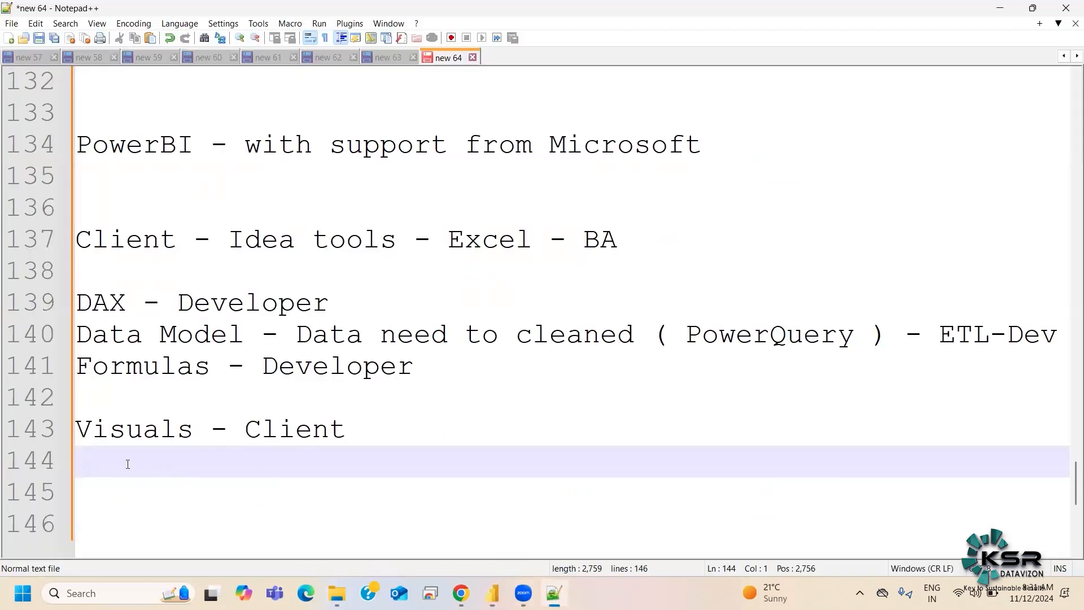
type("Field Ena")
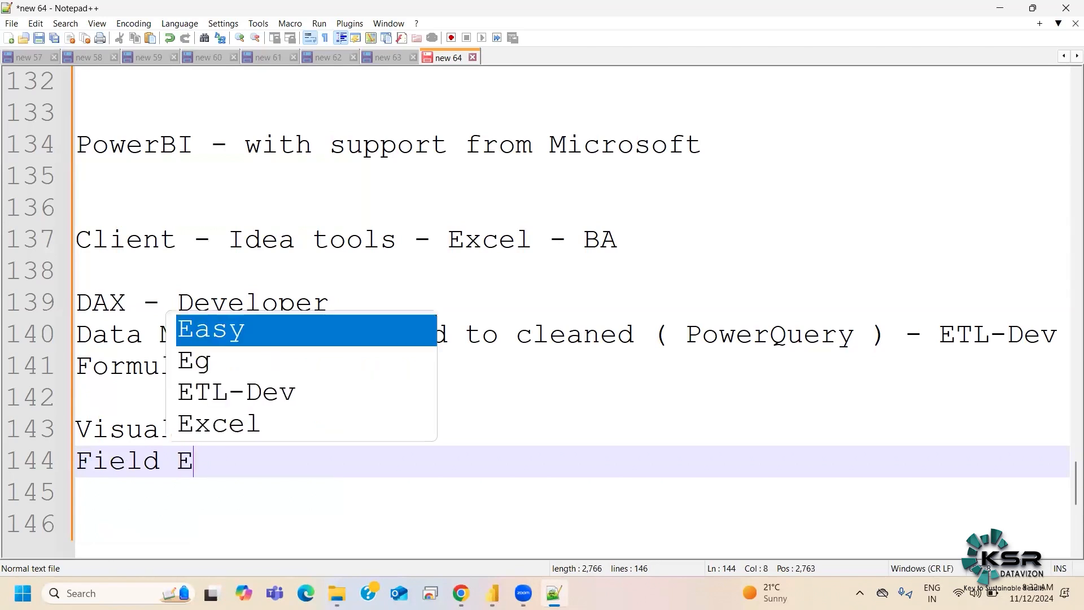
key("BackSpace")
key("BackSpace")
key("BackSpace")
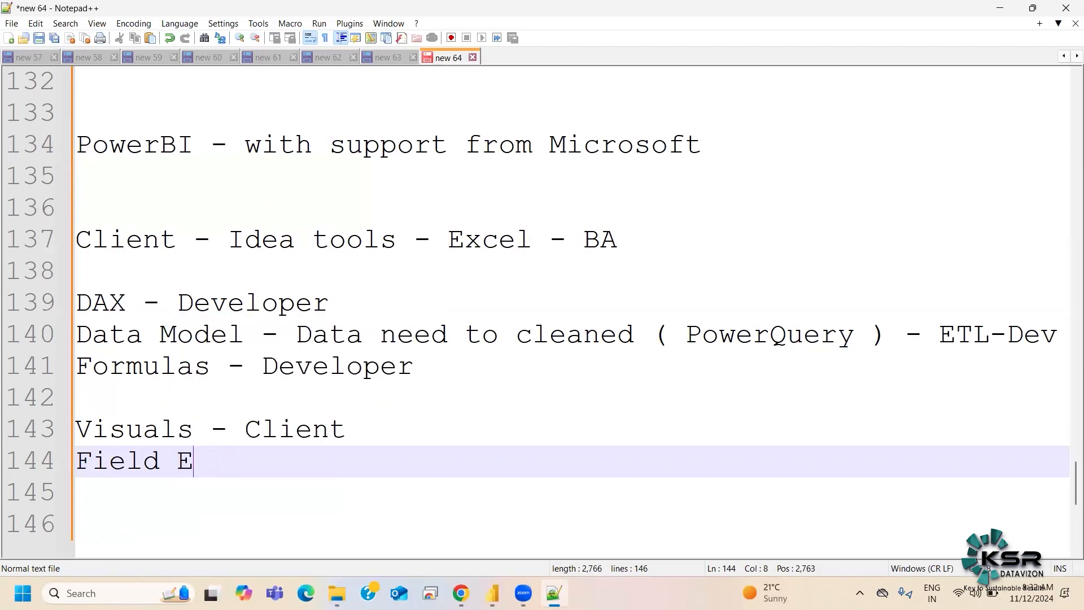
type("Ena")
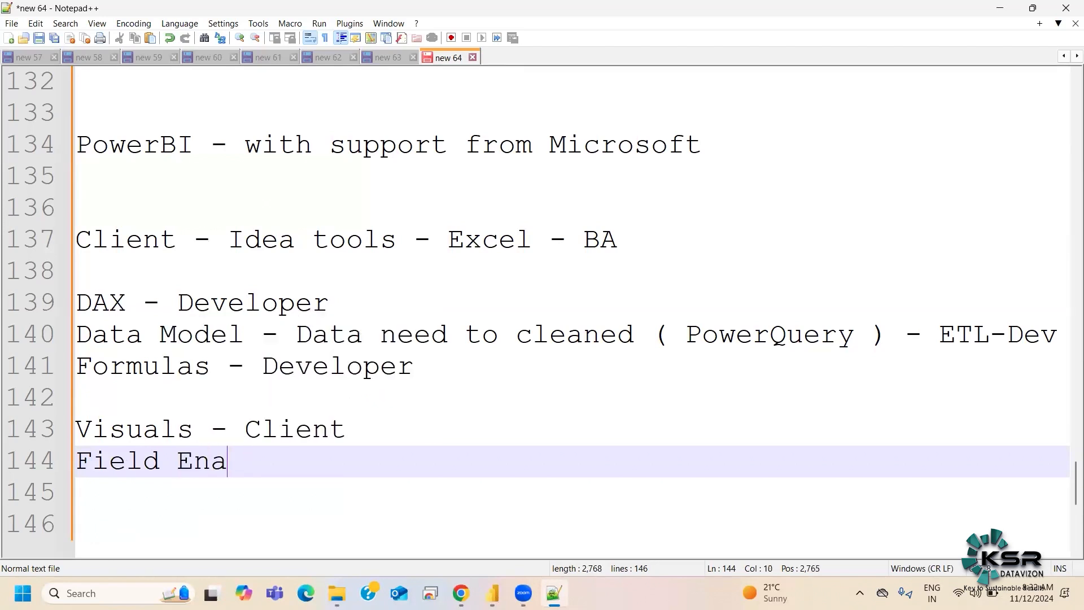
type("blement ")
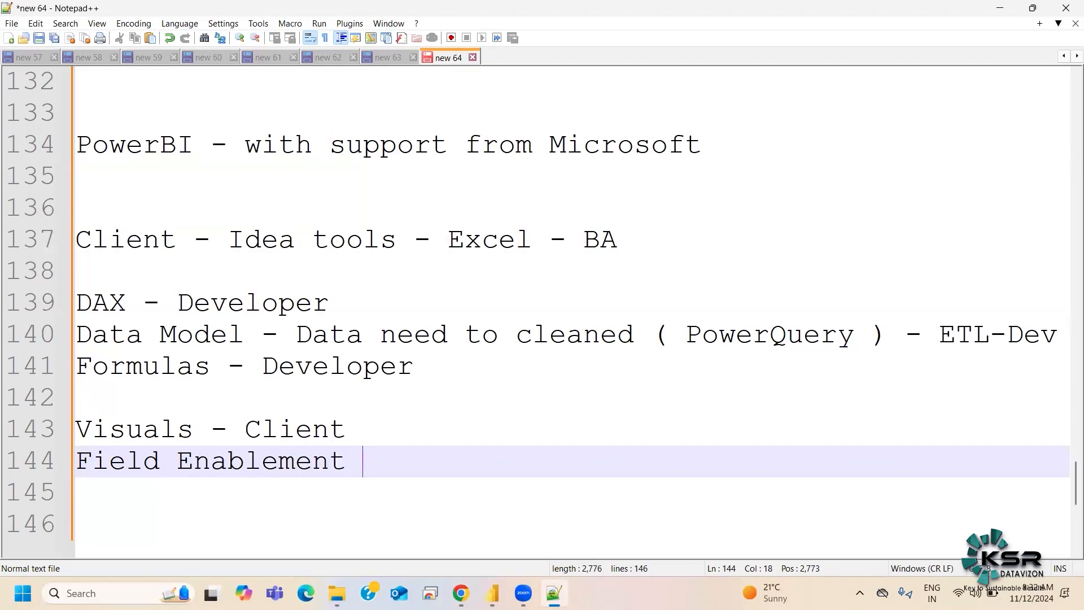
type("/ Pa")
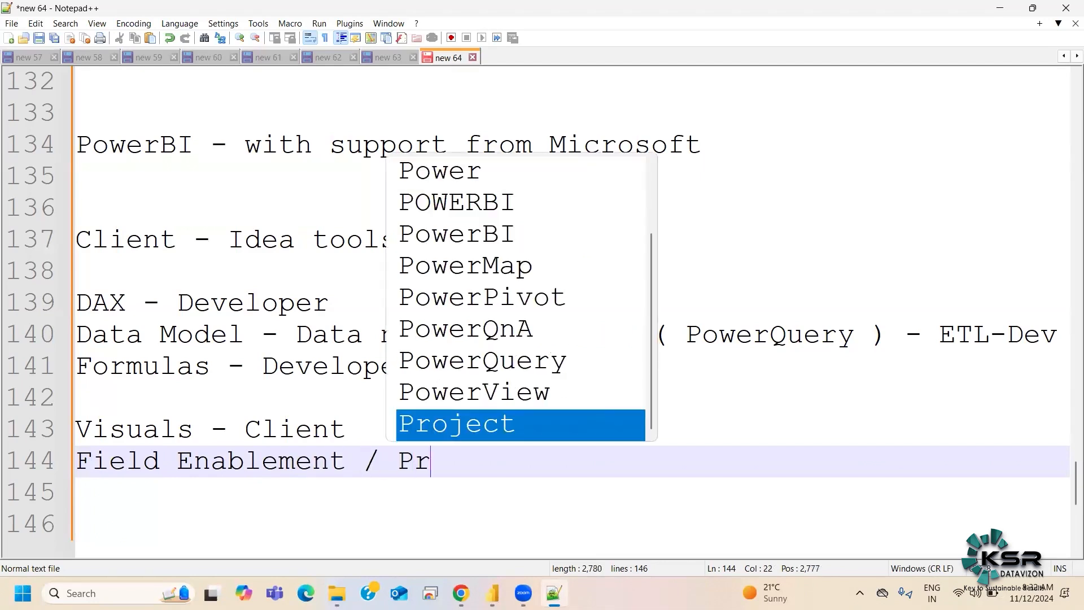
type("rame")
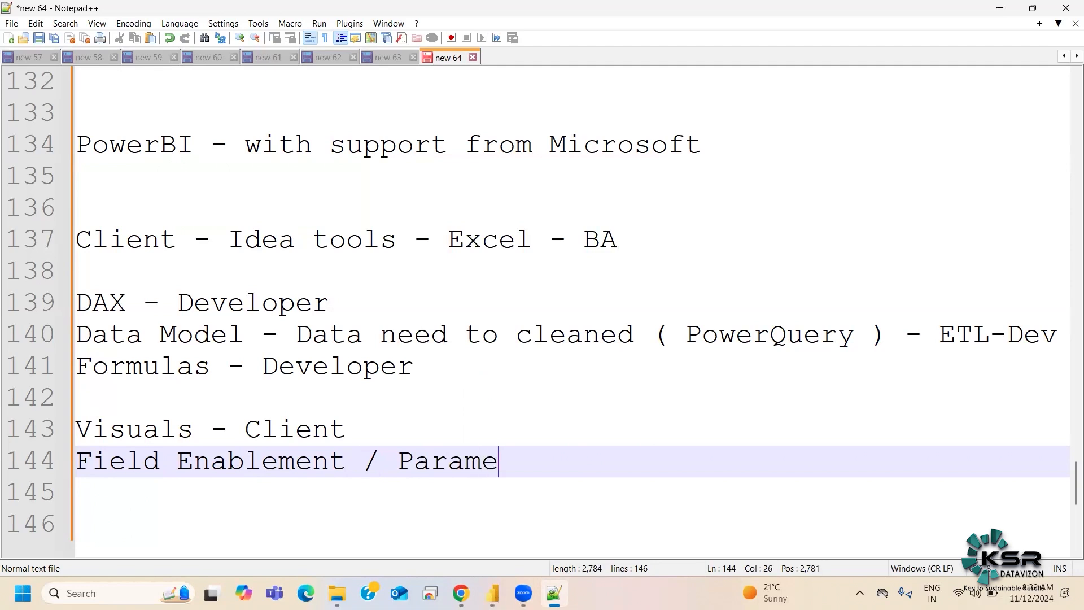
type("rters")
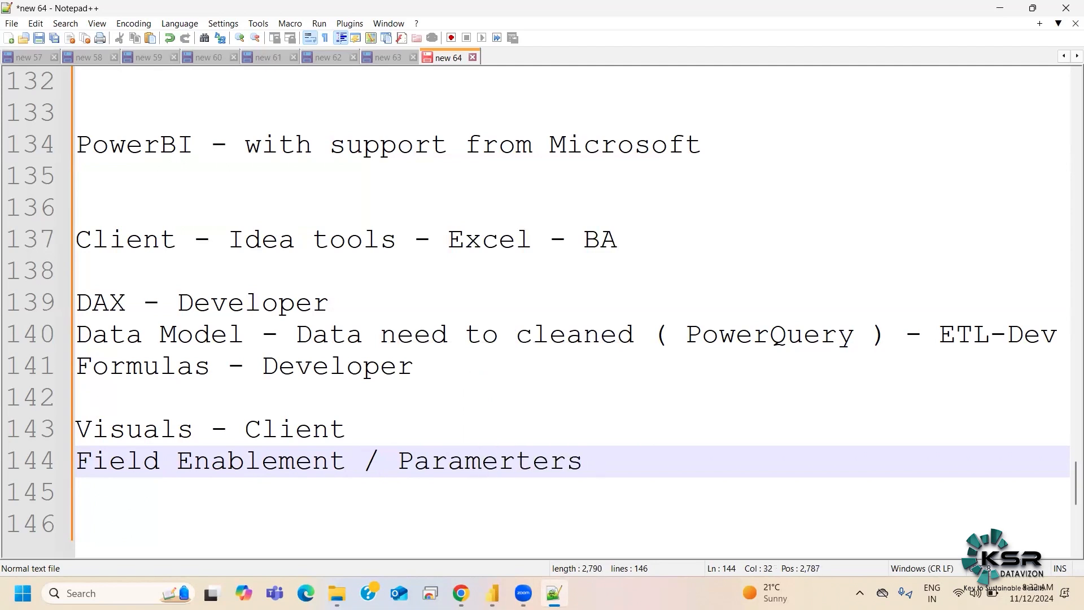
double_click(510, 459)
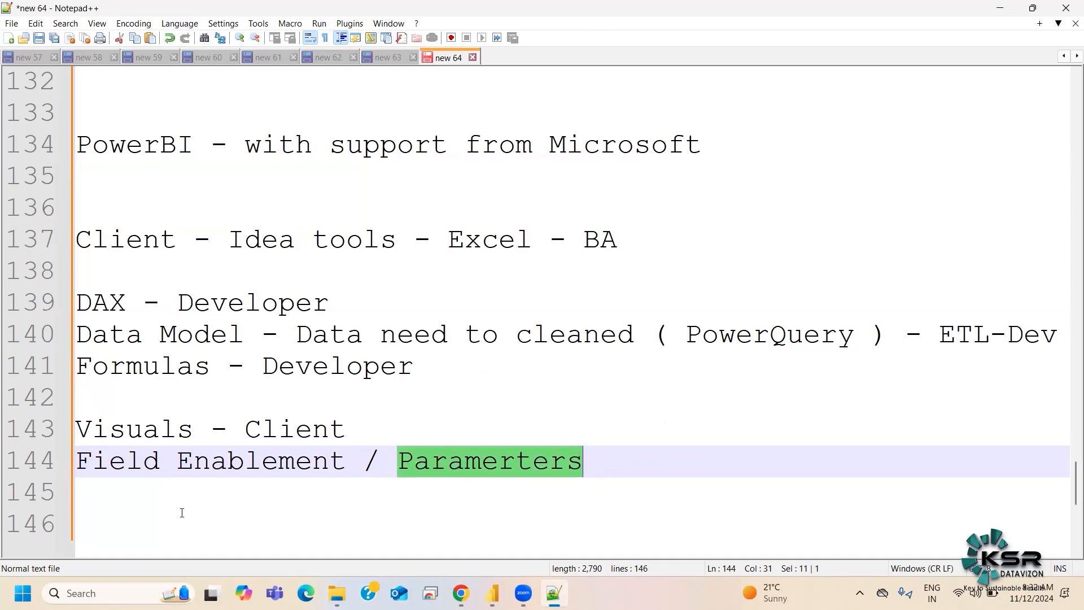
left_click(210, 462)
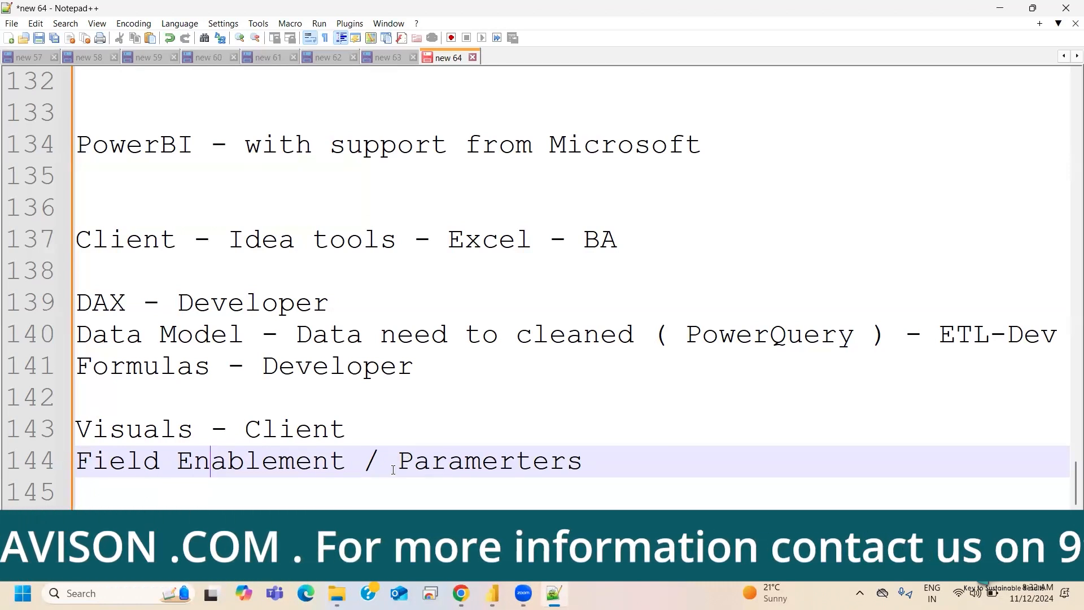
Add "Bookmarks - Dev" and "Drill throughs - Dev" as separate lines between the Formulas and Visuals lines
left_click(494, 592)
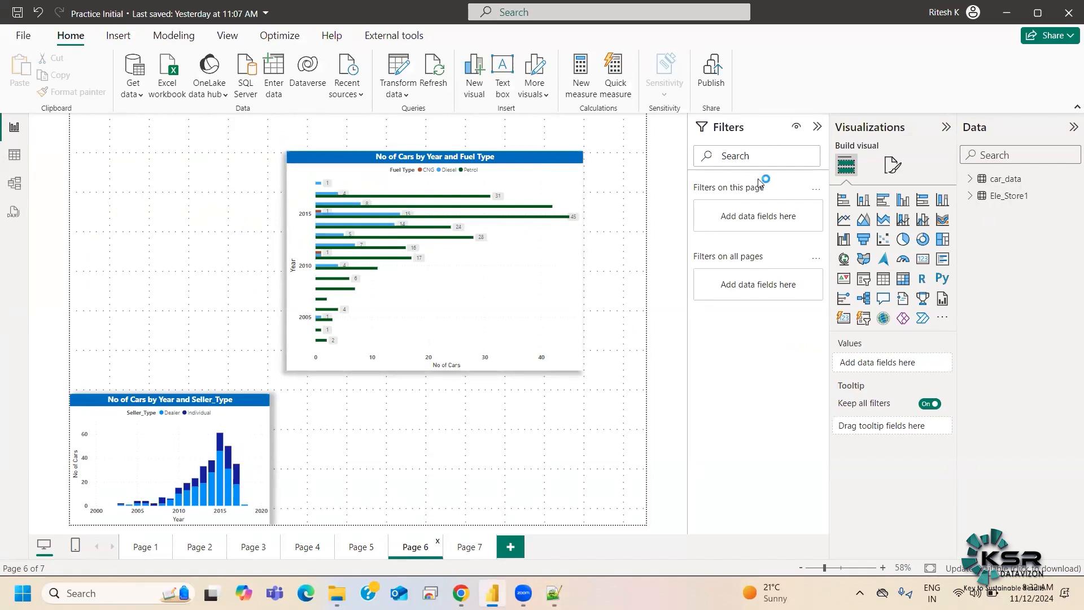
left_click(553, 593)
left_click(122, 391)
type("Bookmarks")
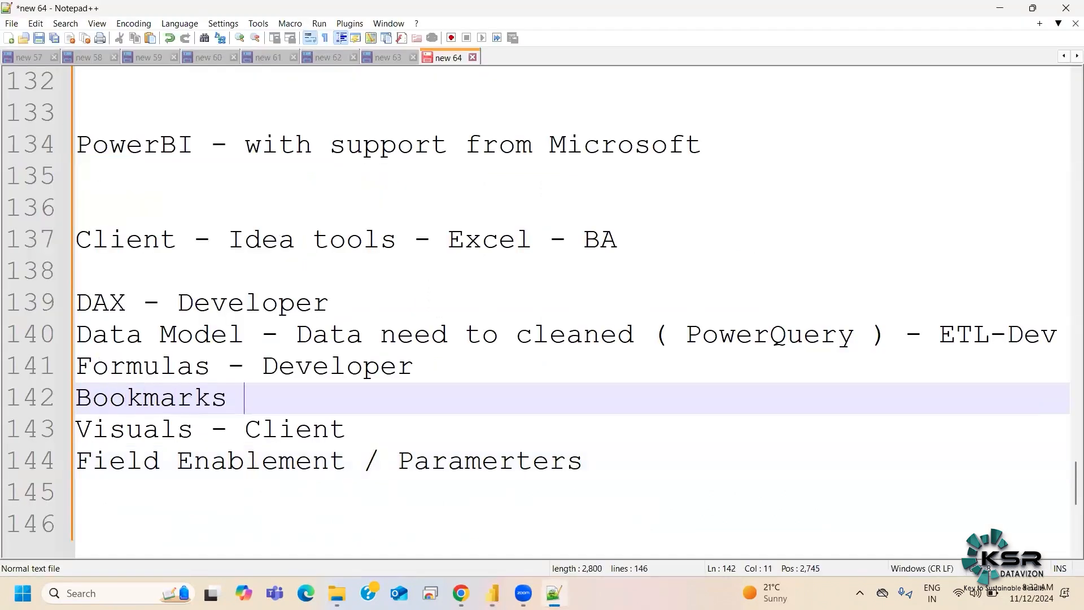
key("Return")
type("Drill t")
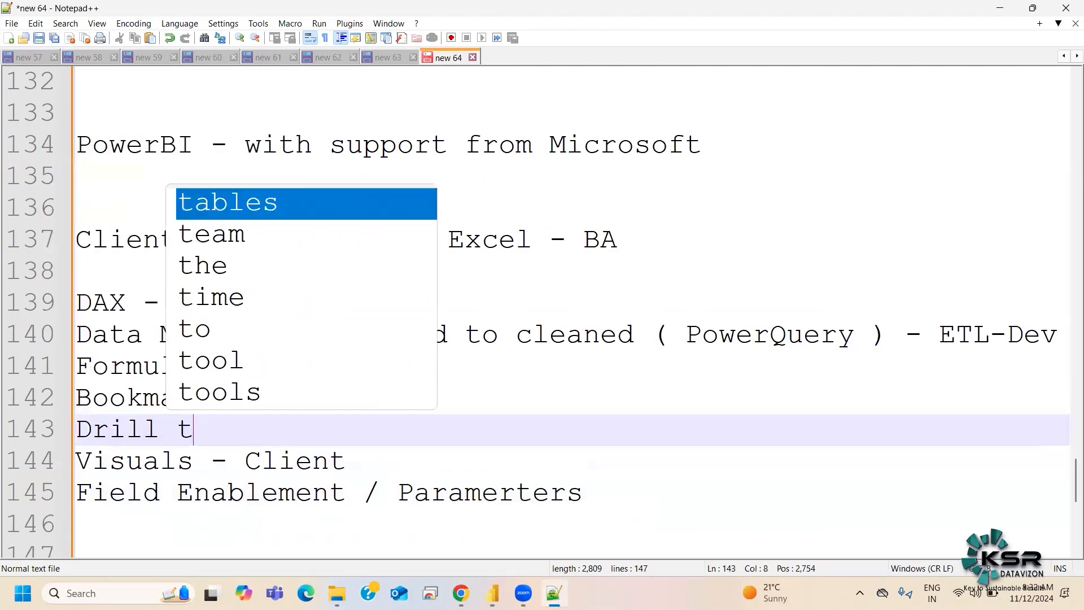
type("hrought")
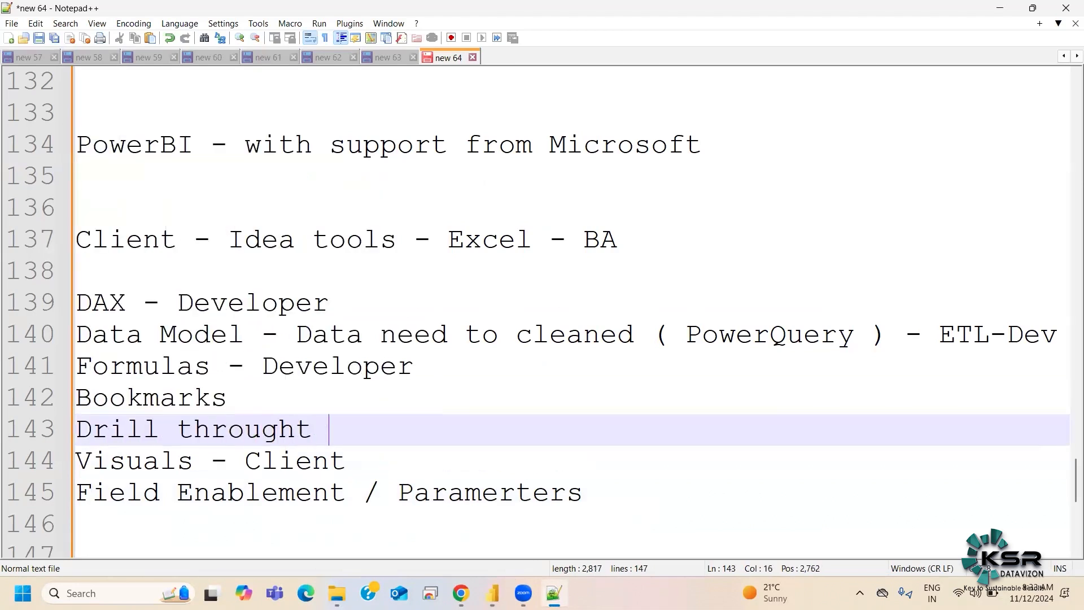
key("BackSpace")
key("BackSpace")
type("s - Dev")
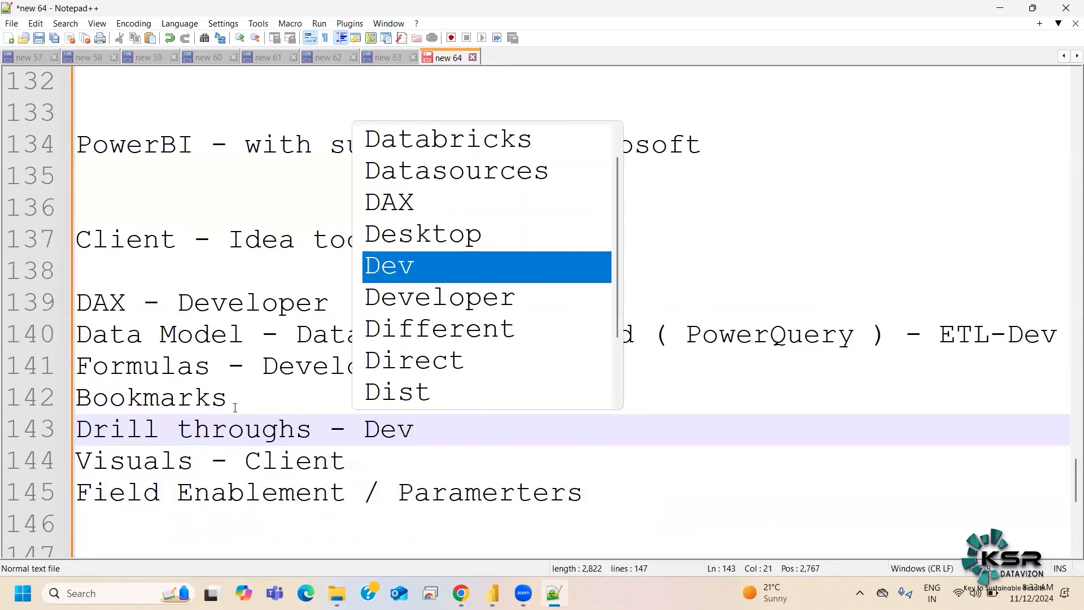
left_click(246, 399)
type("- Dev")
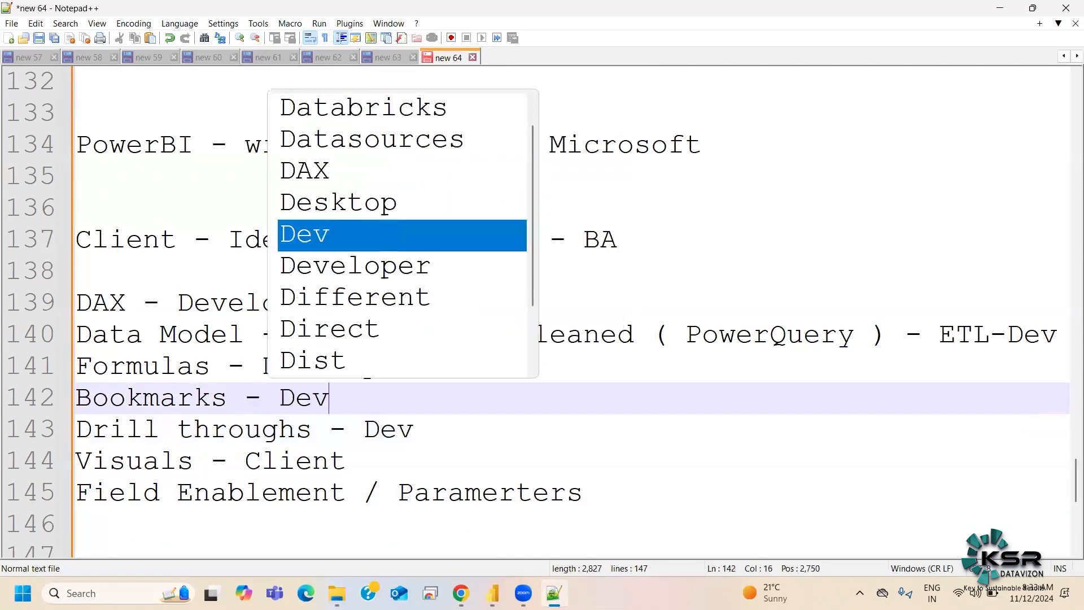
Switch to Power BI Desktop to view the Page 6 car charts, and return to the notes in Notepad++
left_click(462, 454)
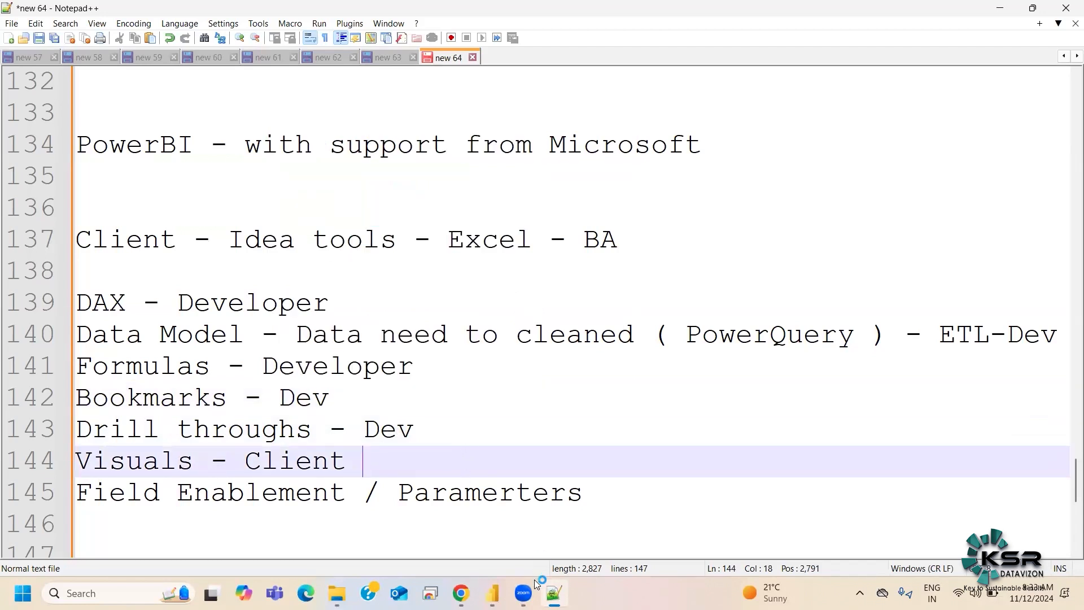
left_click(495, 590)
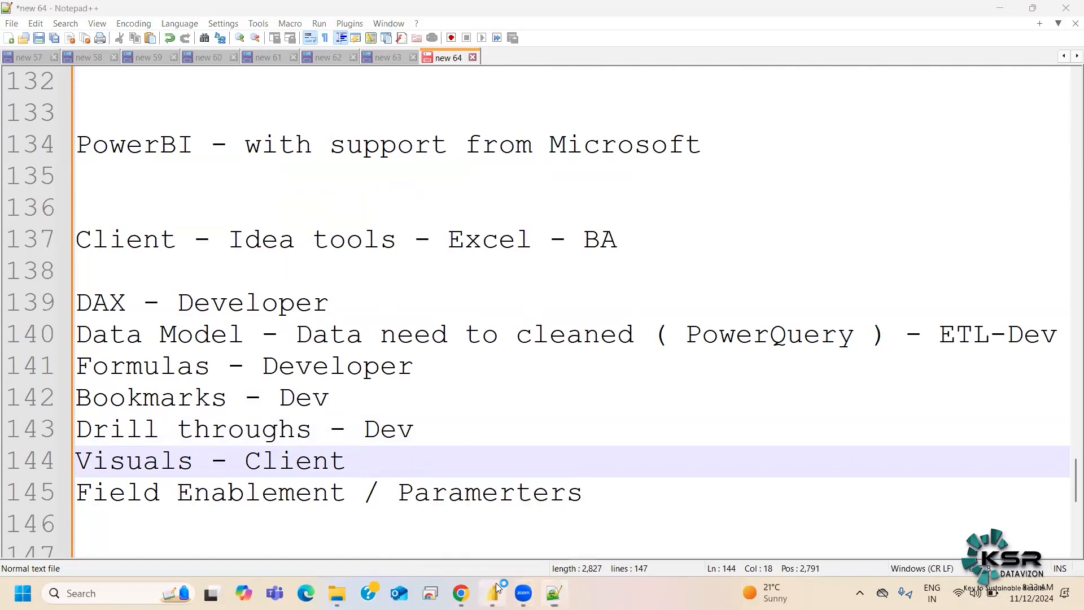
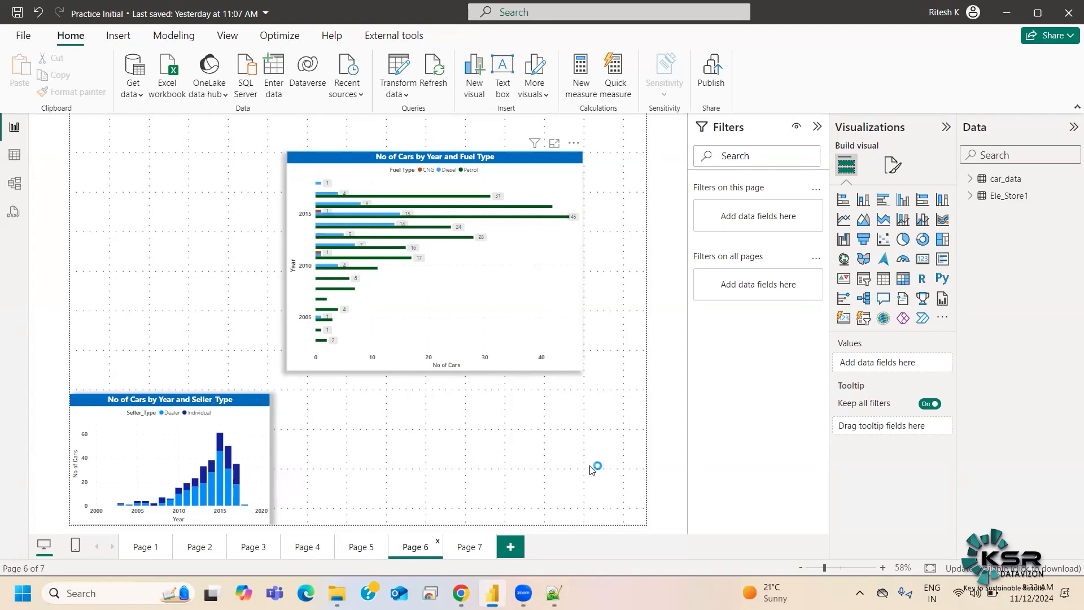
left_click(554, 593)
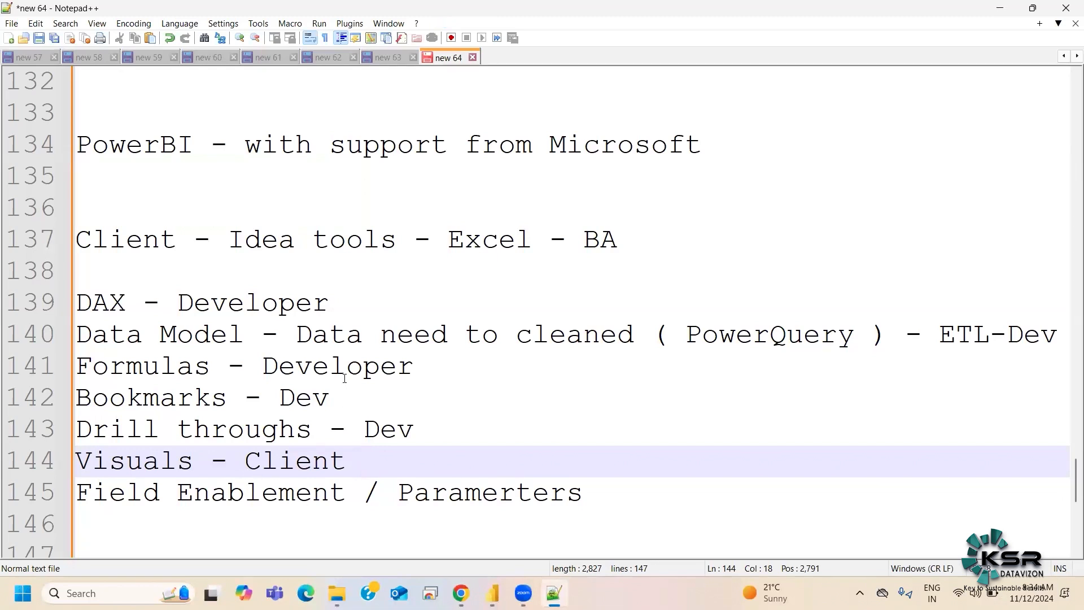
Highlight the words Visuals and Client on the Visuals line, and BA on the Client line of the notes
left_click(163, 462)
double_click(168, 463)
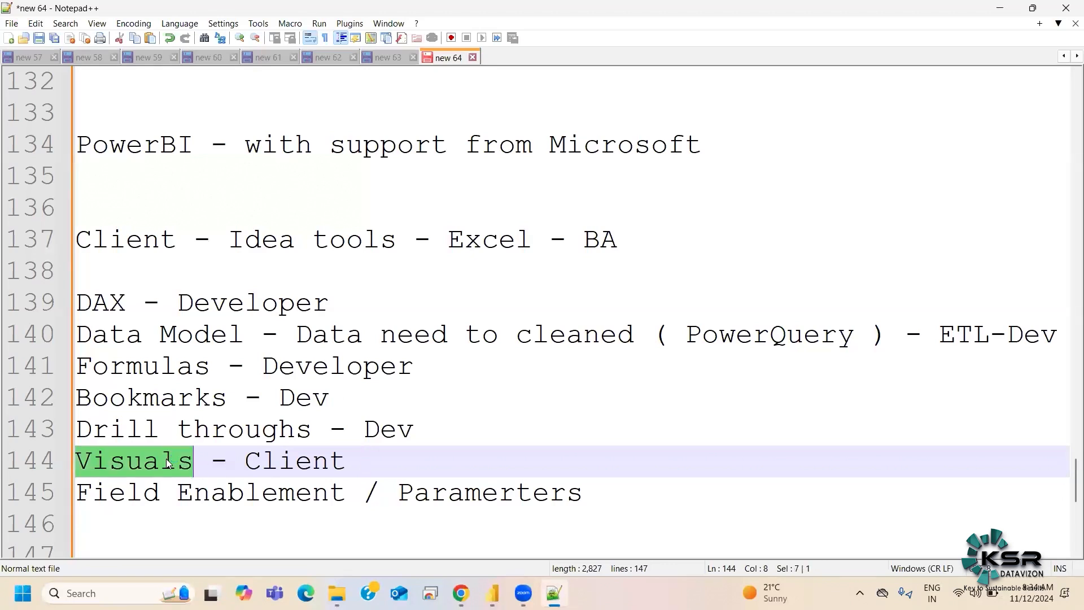
double_click(287, 459)
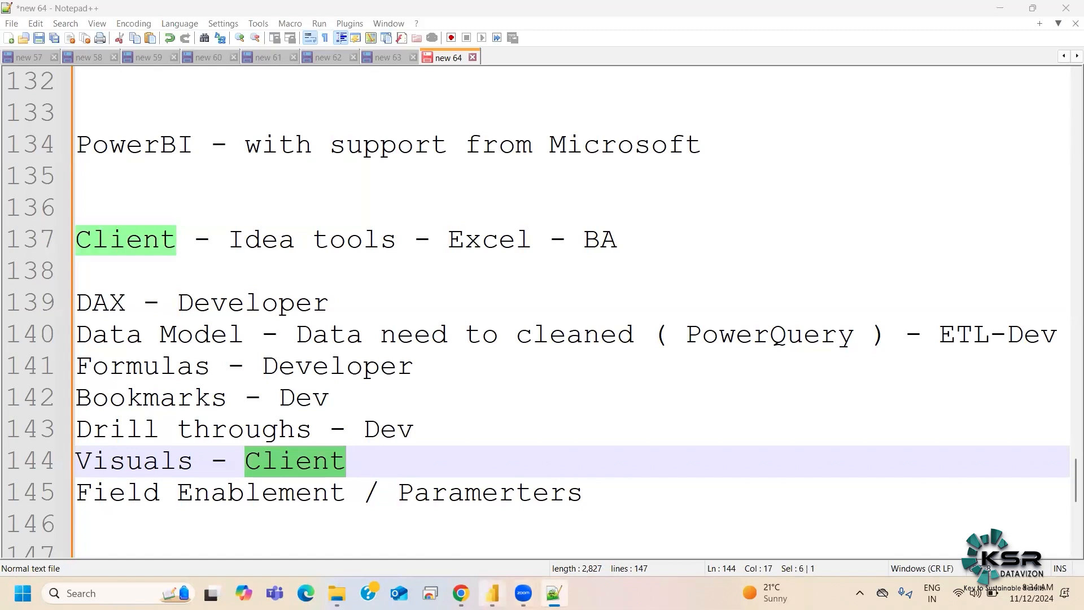
mouse_move(492, 592)
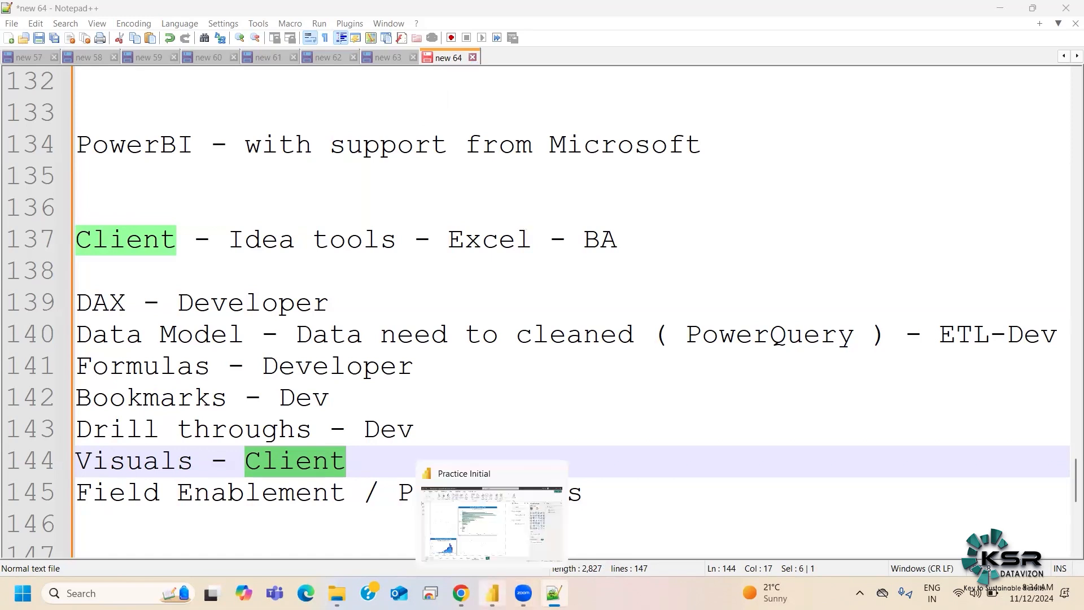
left_click_drag(585, 239, 634, 239)
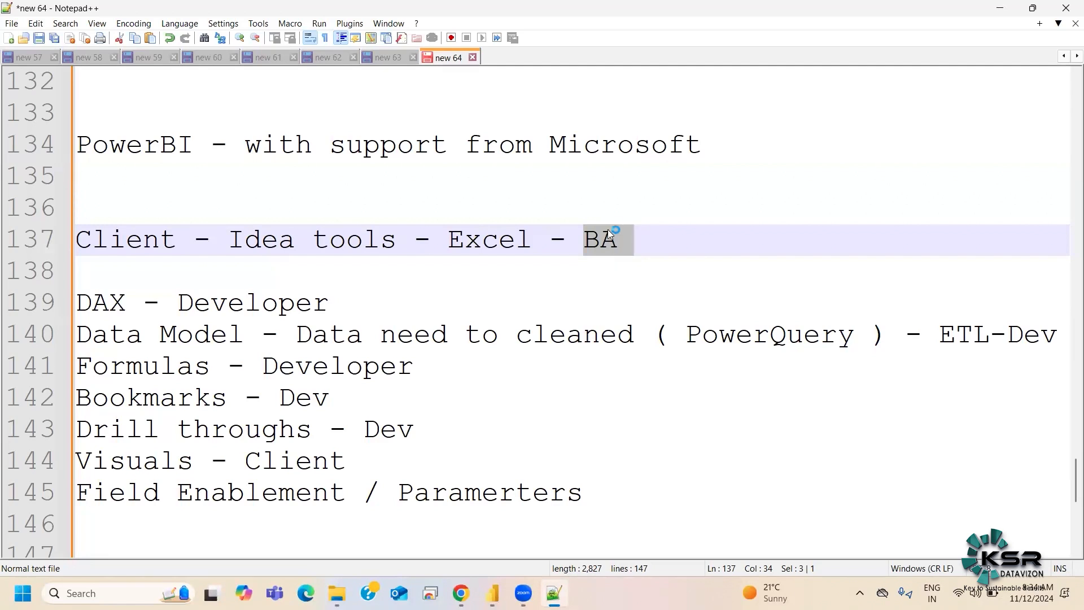
left_click(596, 238)
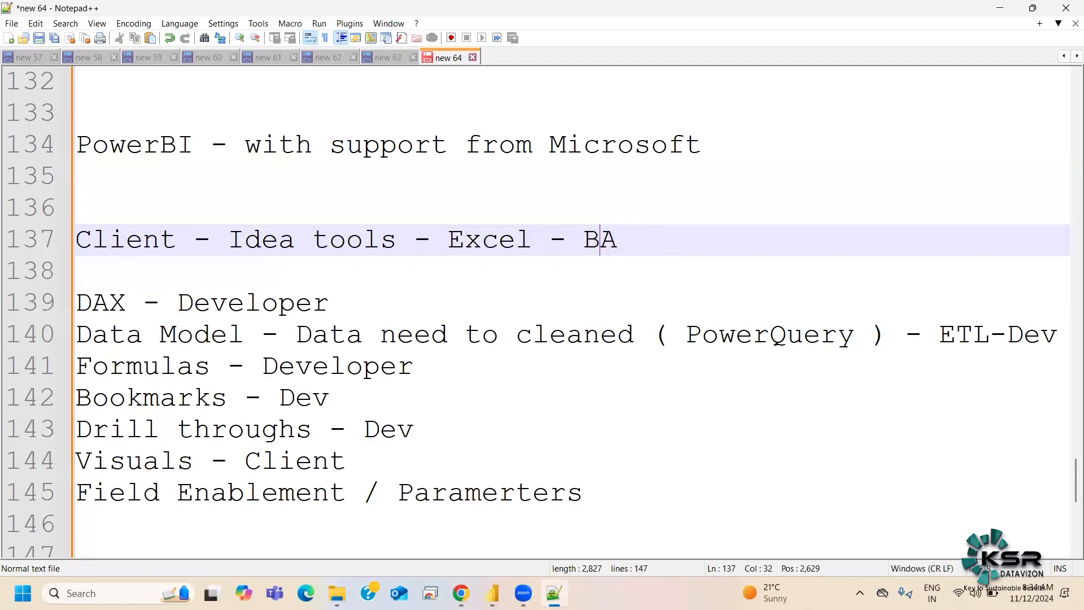
mouse_move(524, 592)
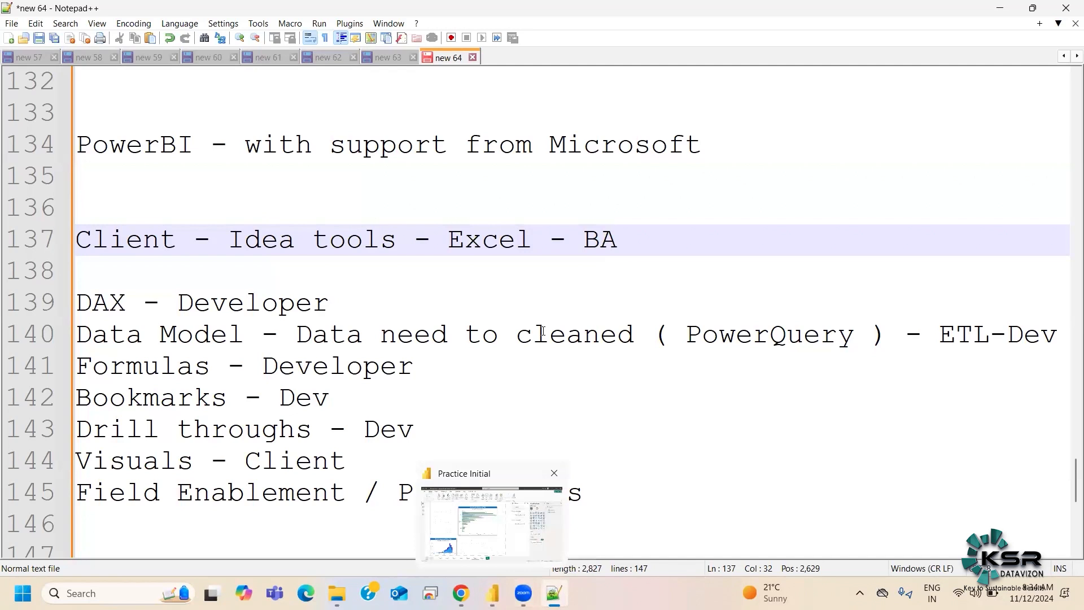
Switch to Power BI Desktop and inspect the filters affecting the No of Cars by Year and Fuel Type chart on Page 6
left_click(492, 593)
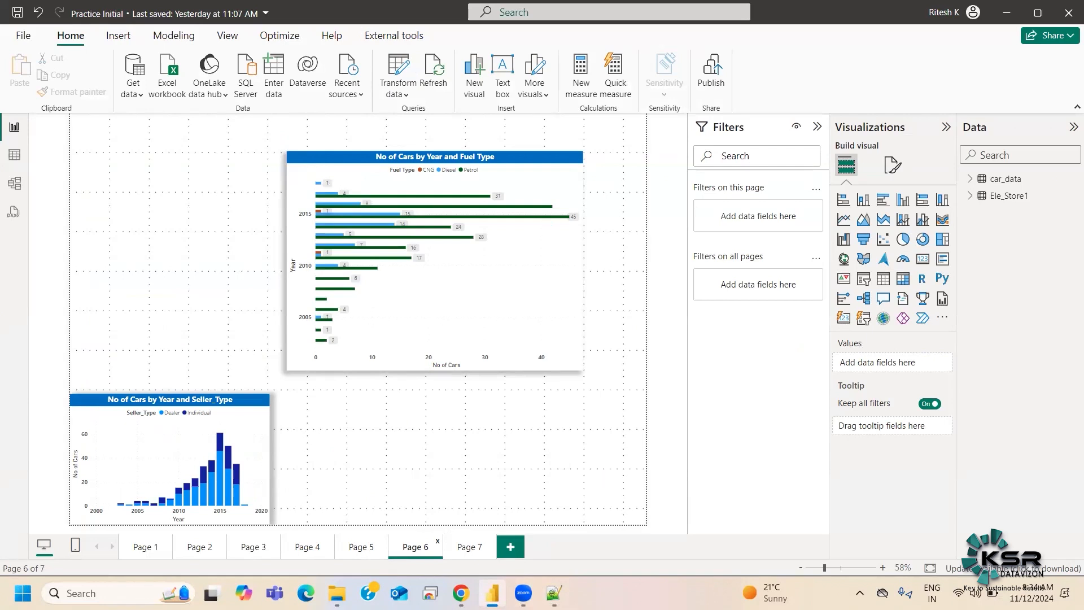
key("alt+Tab")
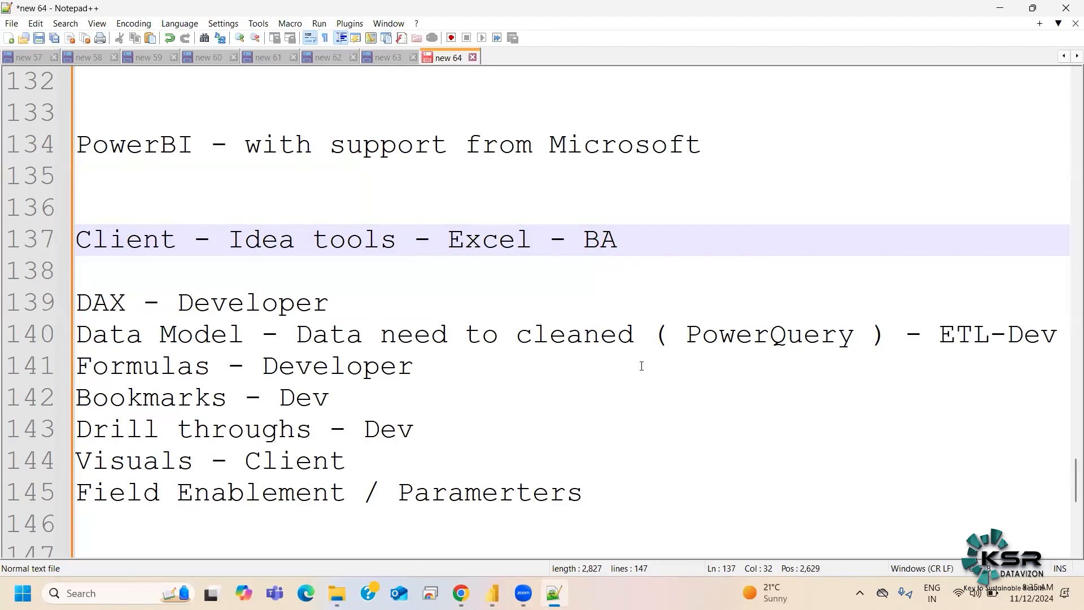
key("alt+Tab")
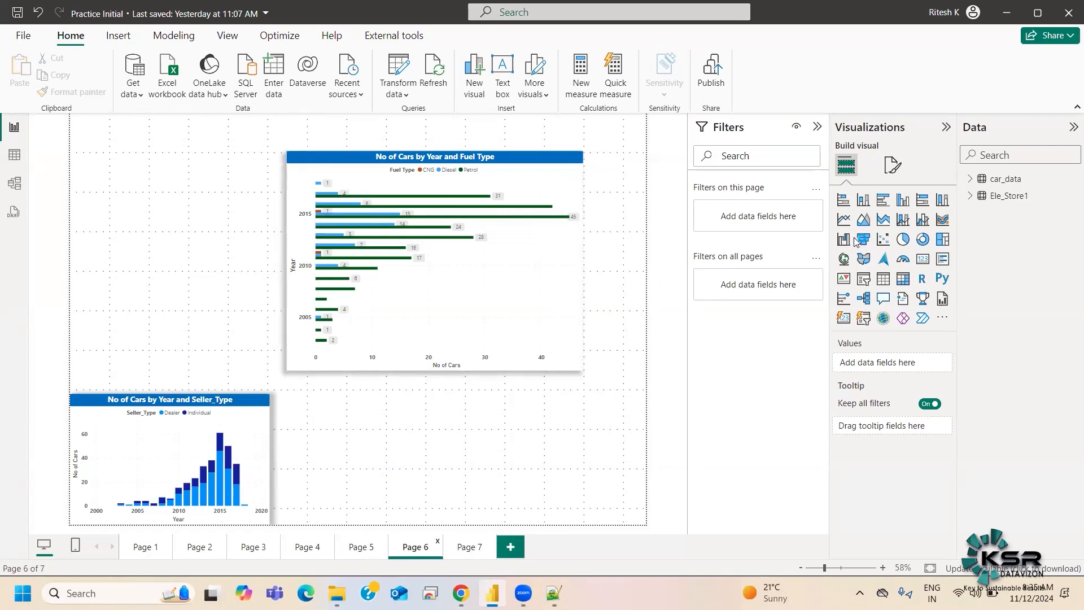
left_click(712, 80)
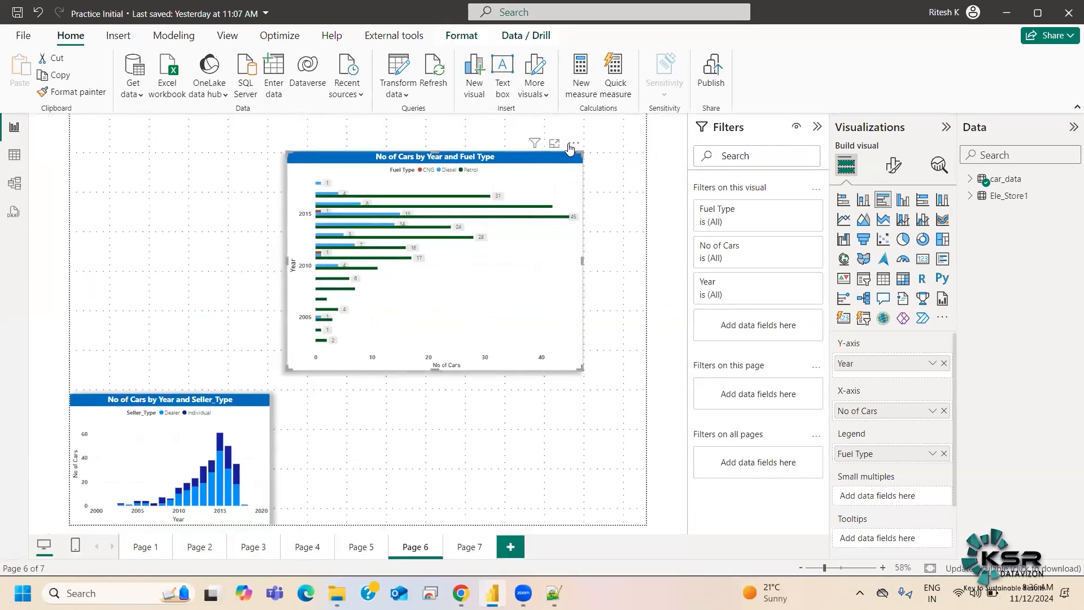
mouse_move(536, 148)
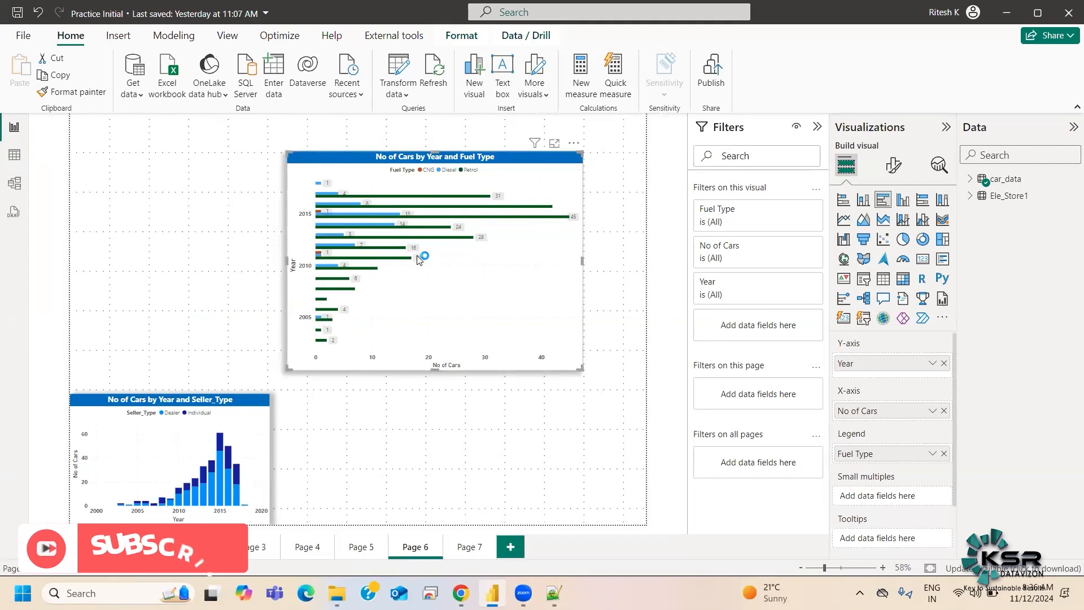
mouse_move(535, 145)
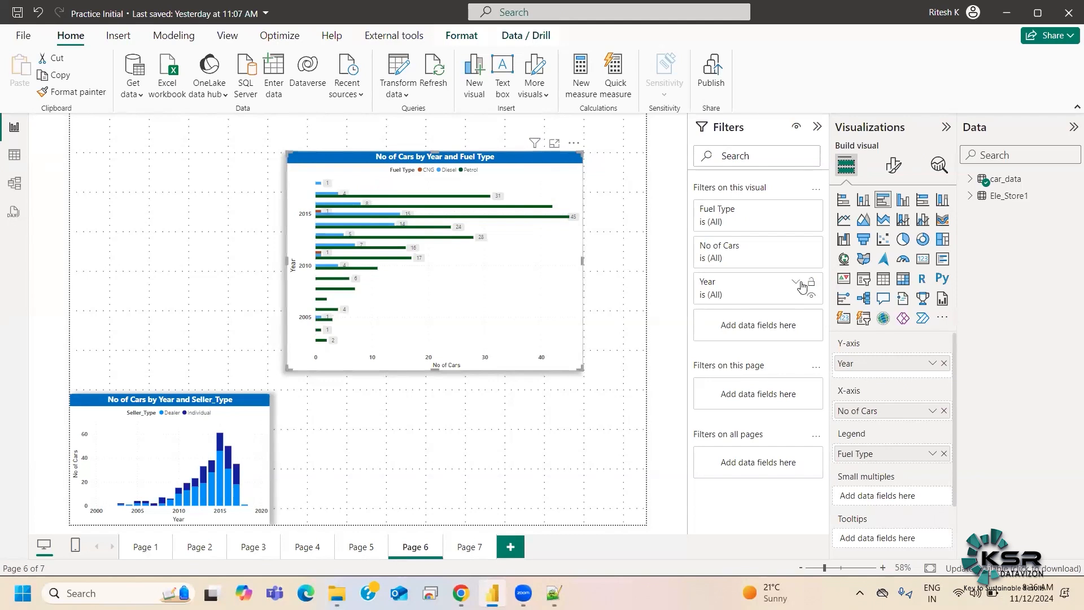
Filter the fuel type chart to Diesel and add a Seller_Type visual filter set to Dealer
left_click(795, 209)
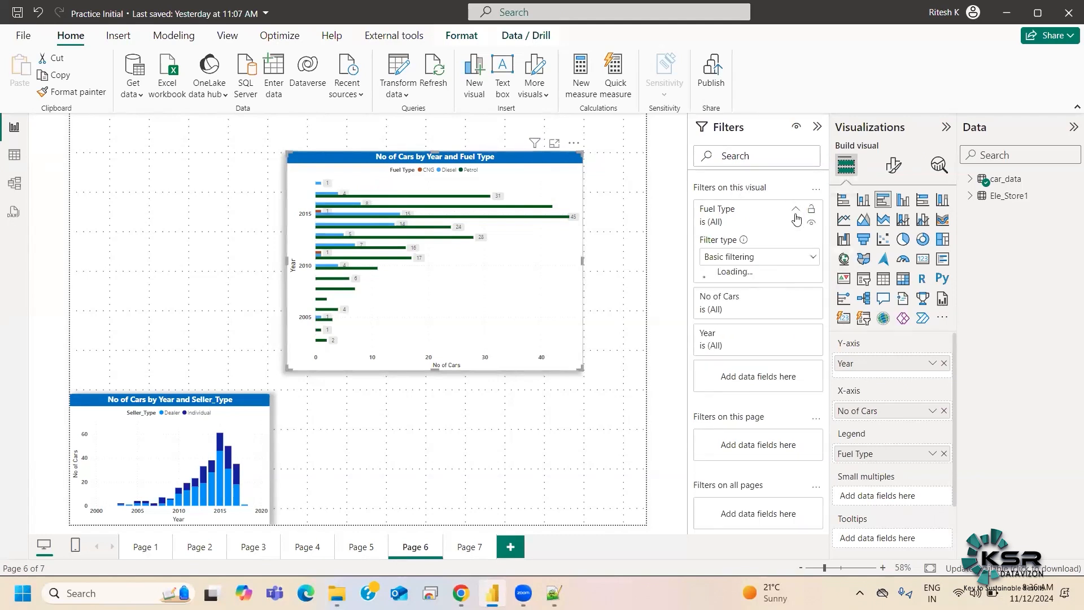
left_click(709, 328)
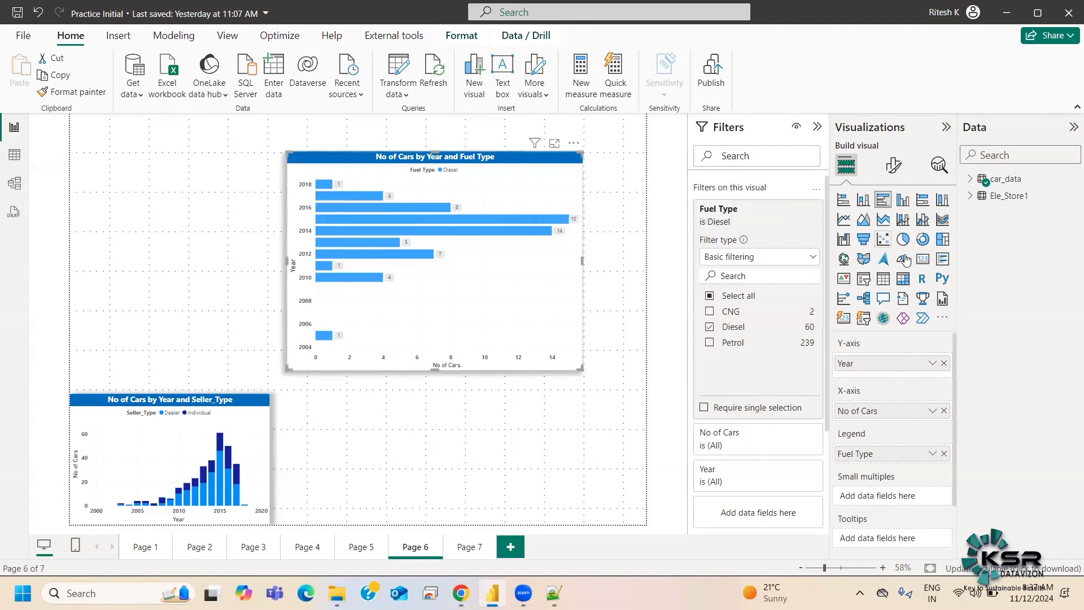
left_click(971, 179)
left_click_drag(1031, 272, 756, 513)
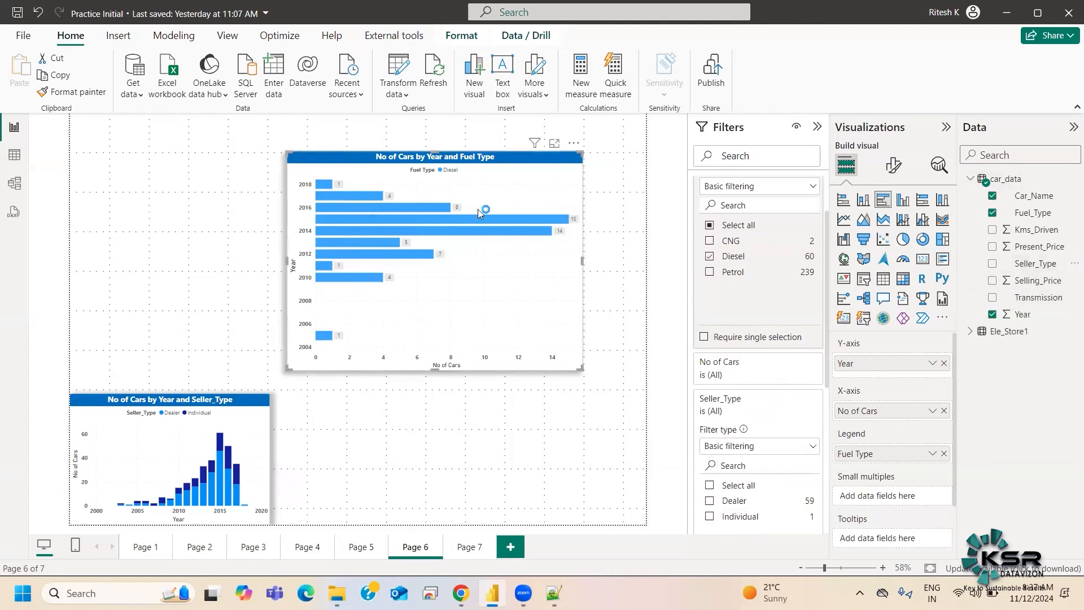
left_click(709, 500)
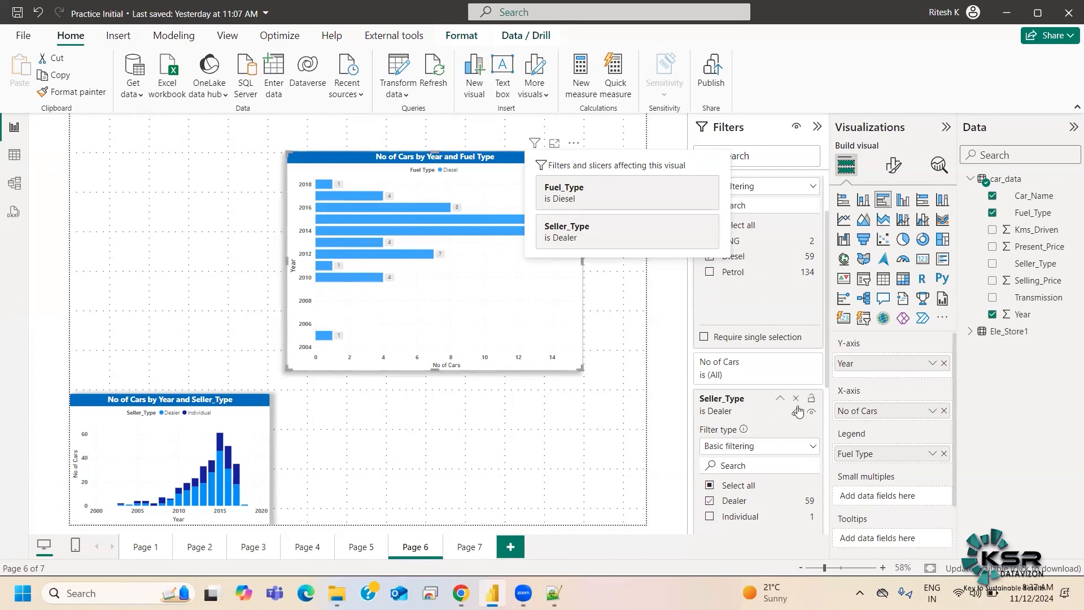
Remove the Seller_Type filter from the fuel type chart, clear its Fuel Type filter, and check the chart's applied filters
left_click(797, 399)
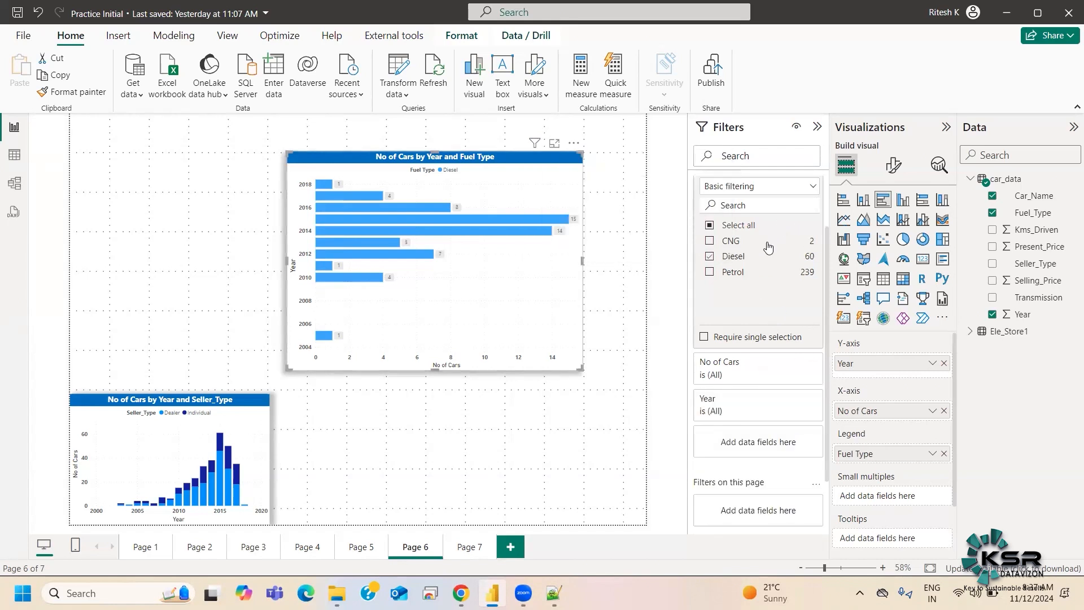
scroll(778, 247, "up", 1)
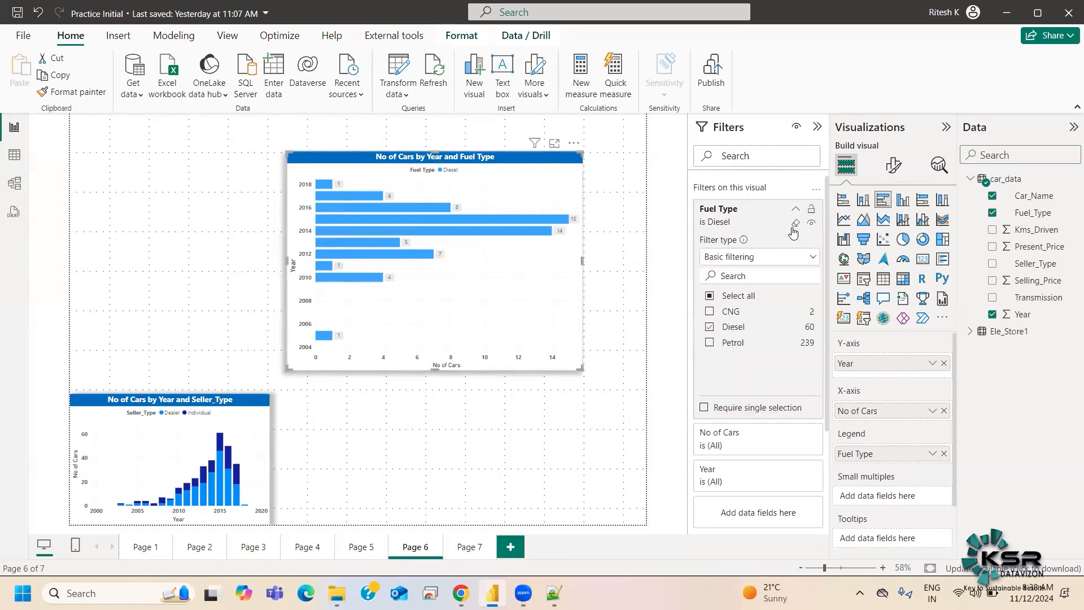
left_click(795, 225)
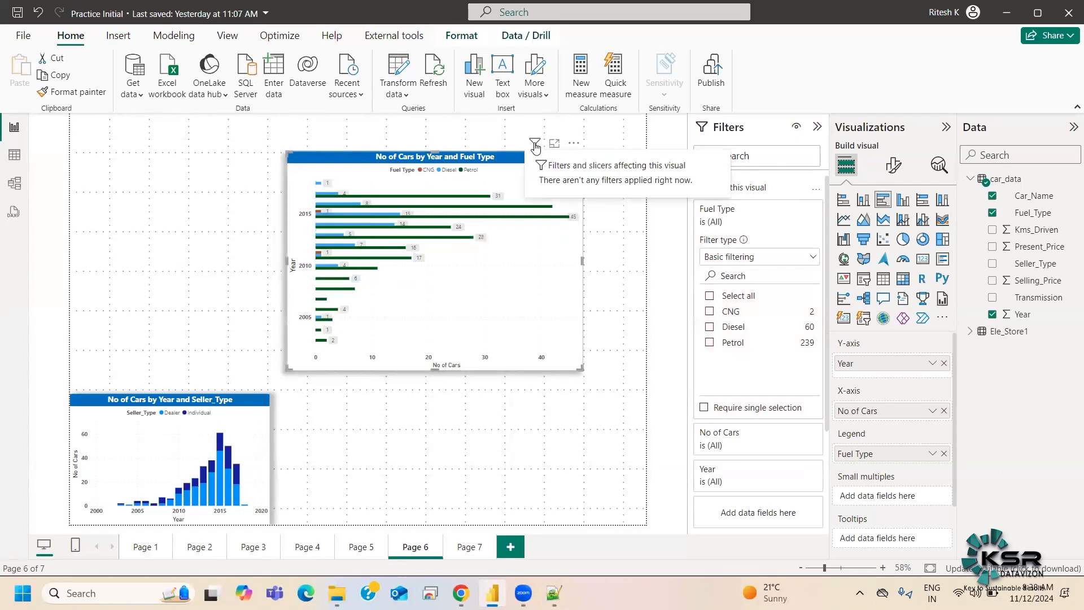
Turn on Spotlight for the No of Cars by Year and Fuel Type chart, and switch it off again
left_click(574, 144)
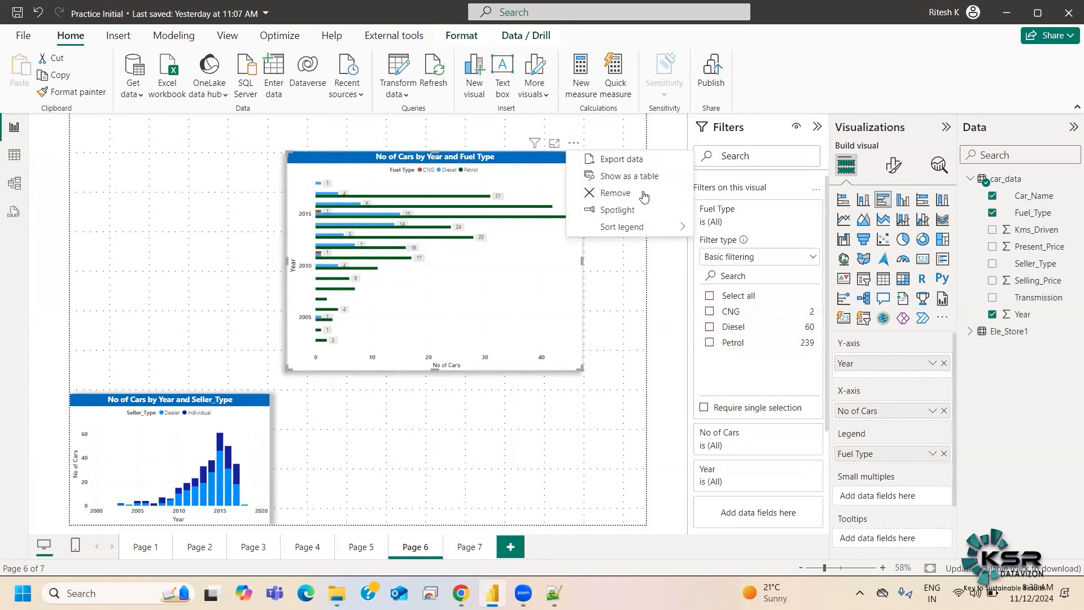
left_click(615, 210)
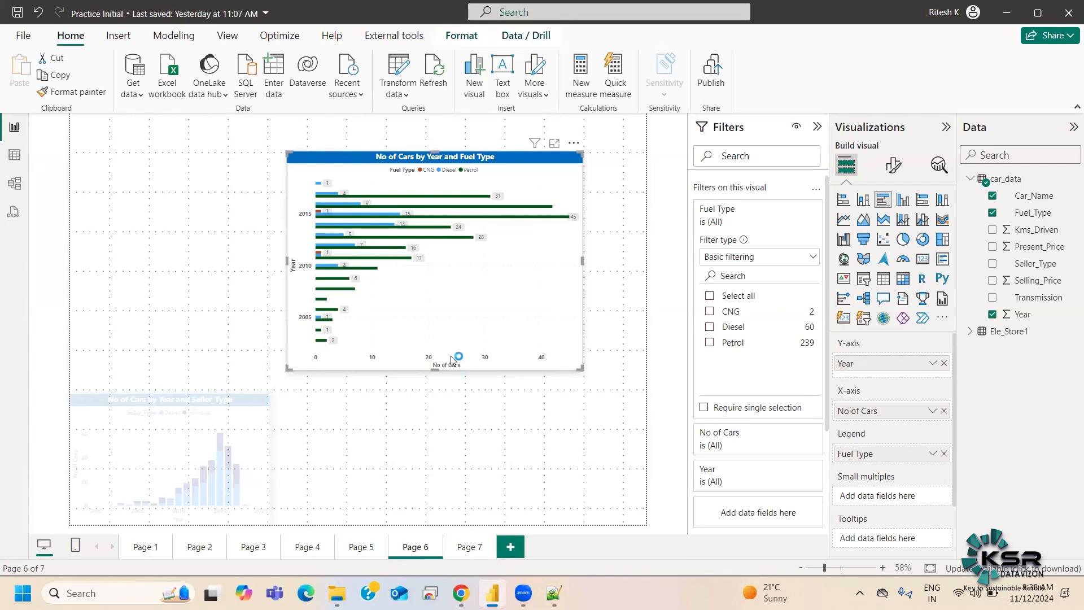
left_click(574, 143)
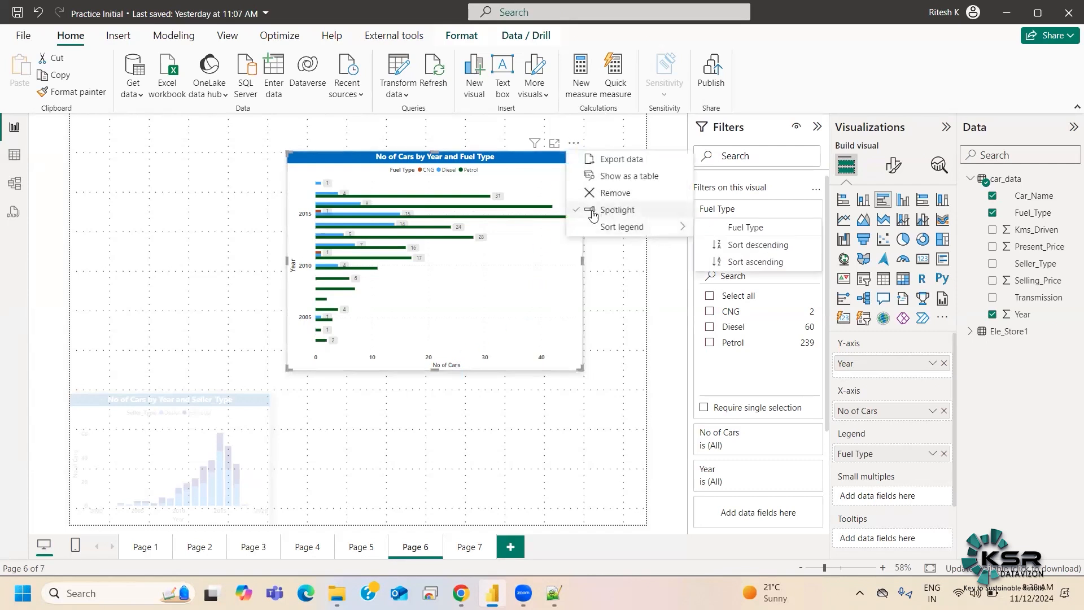
left_click(625, 209)
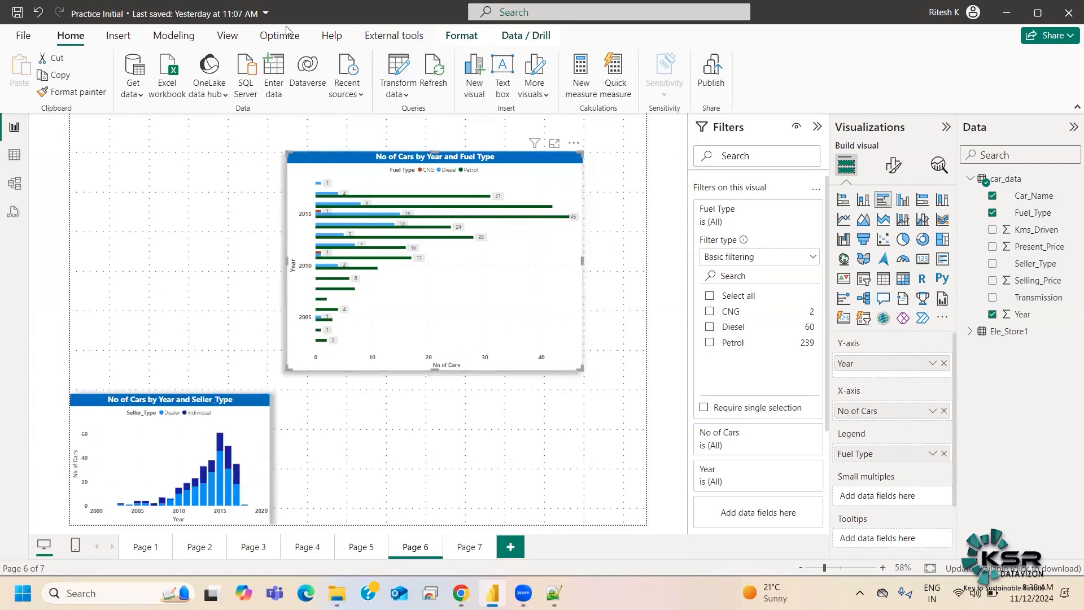
Show the No of Cars by Year and Fuel Type chart as a table, look through its yearly rows, and return to the report
left_click(574, 143)
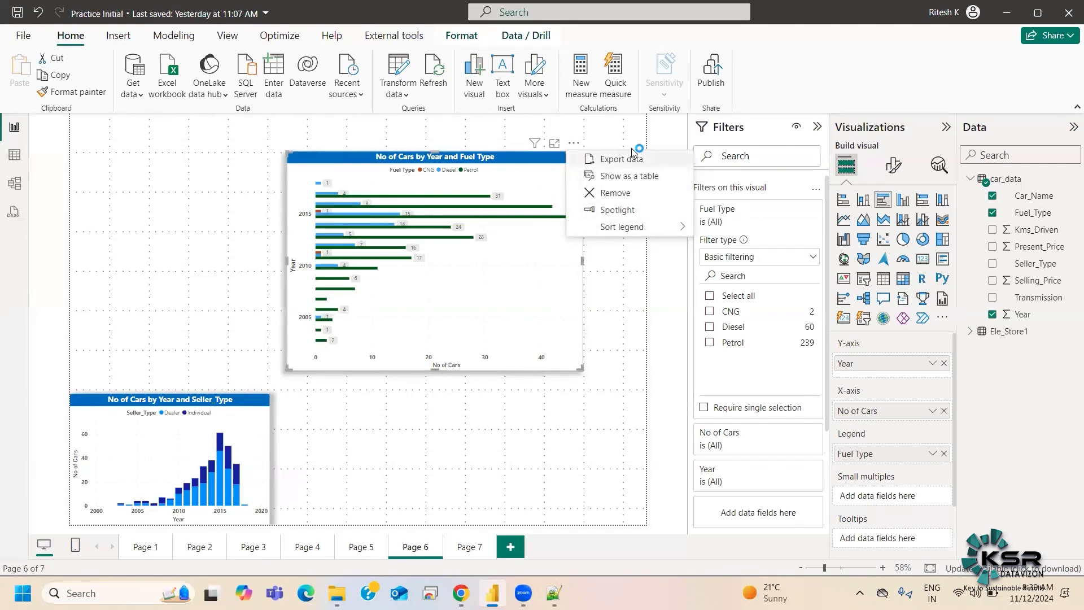
left_click(627, 181)
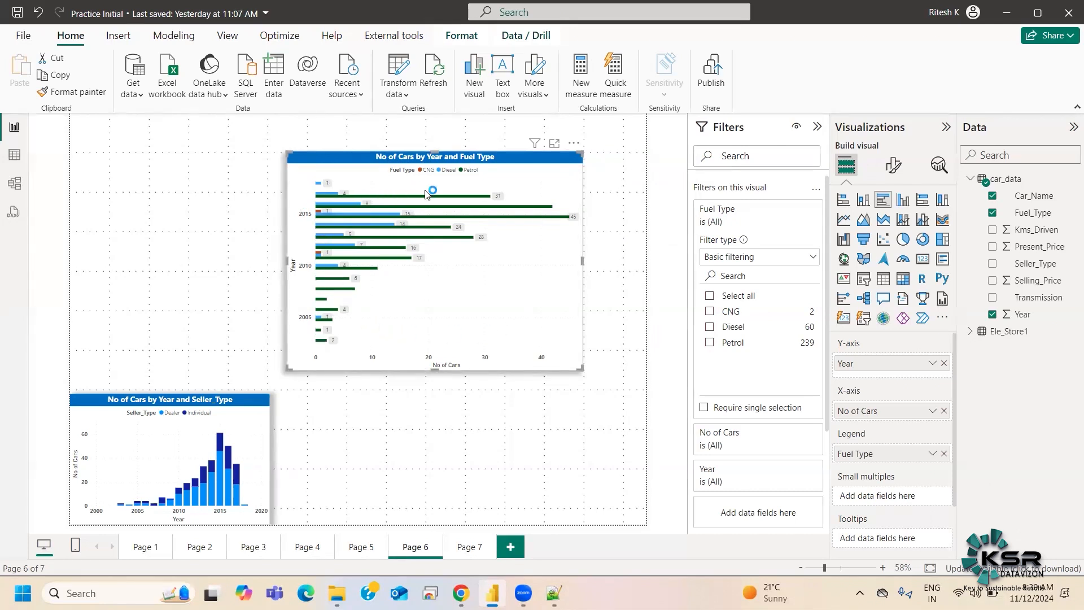
left_click(574, 143)
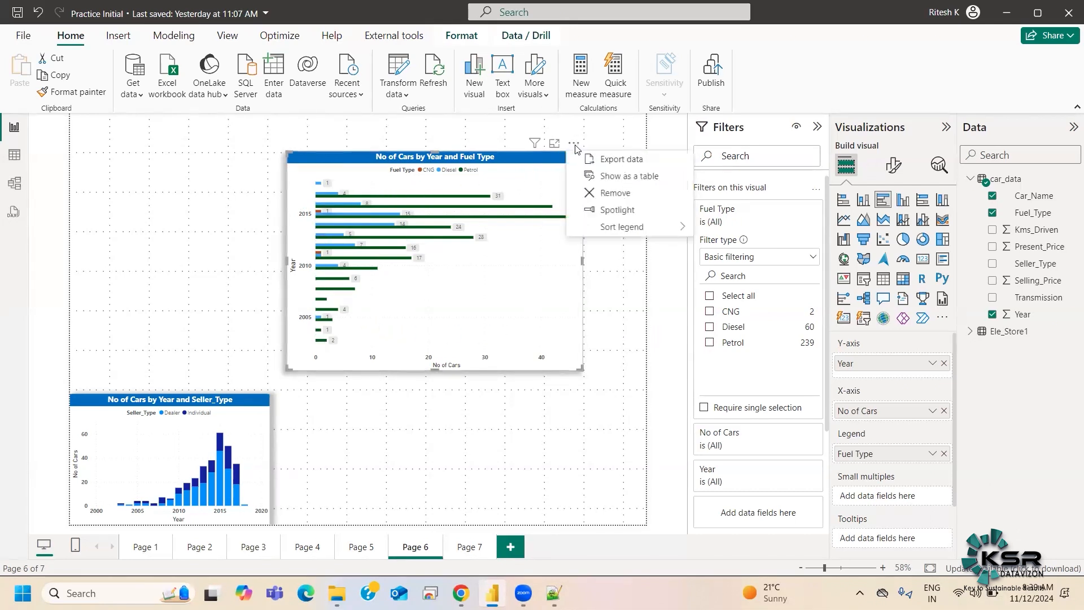
left_click(614, 177)
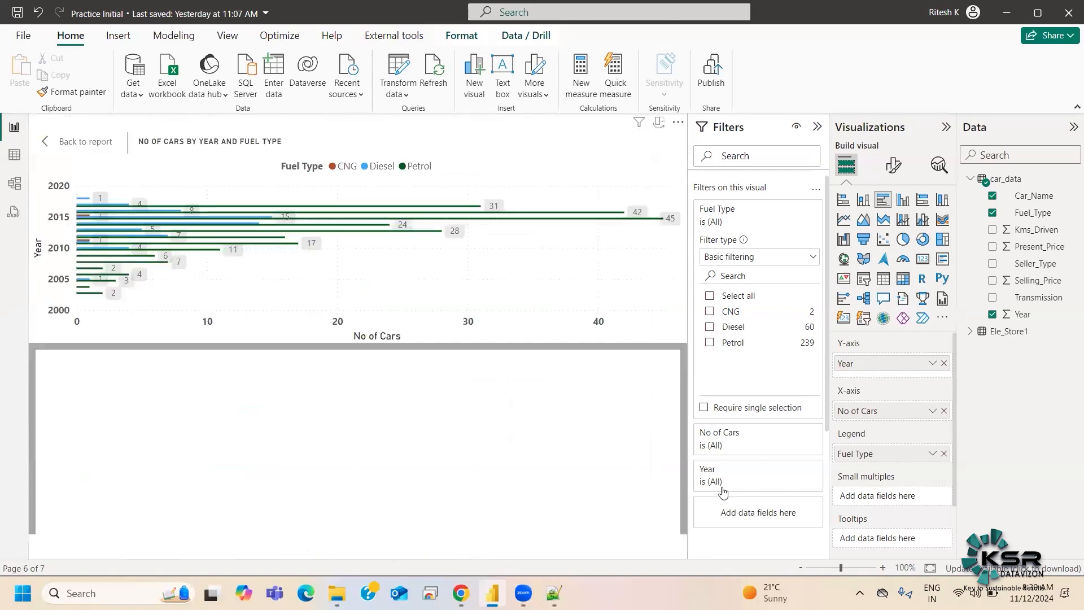
scroll(141, 531, "down", 2)
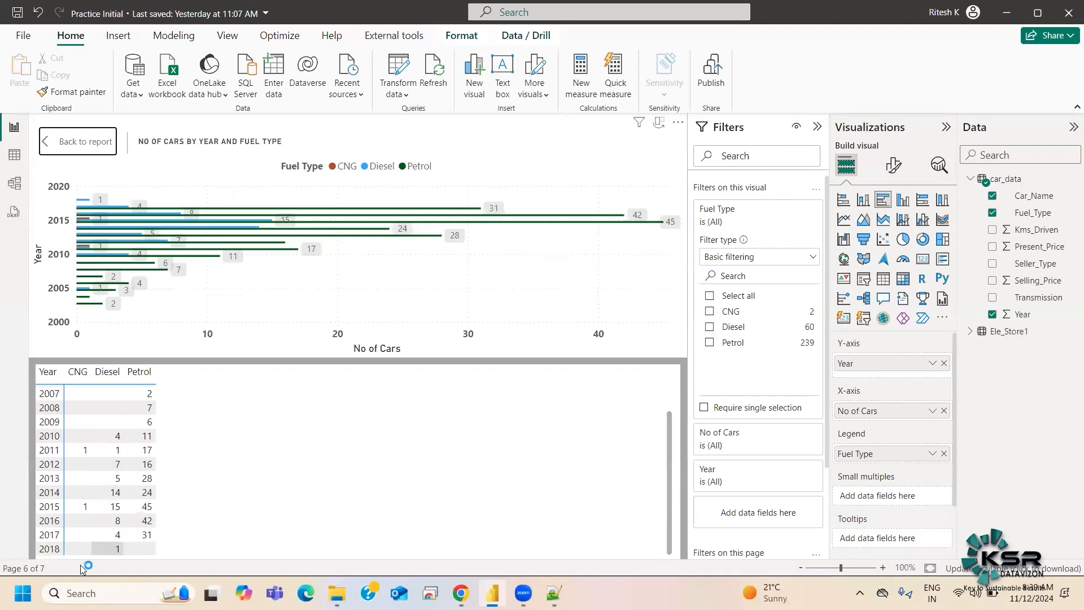
scroll(93, 457, "up", 2)
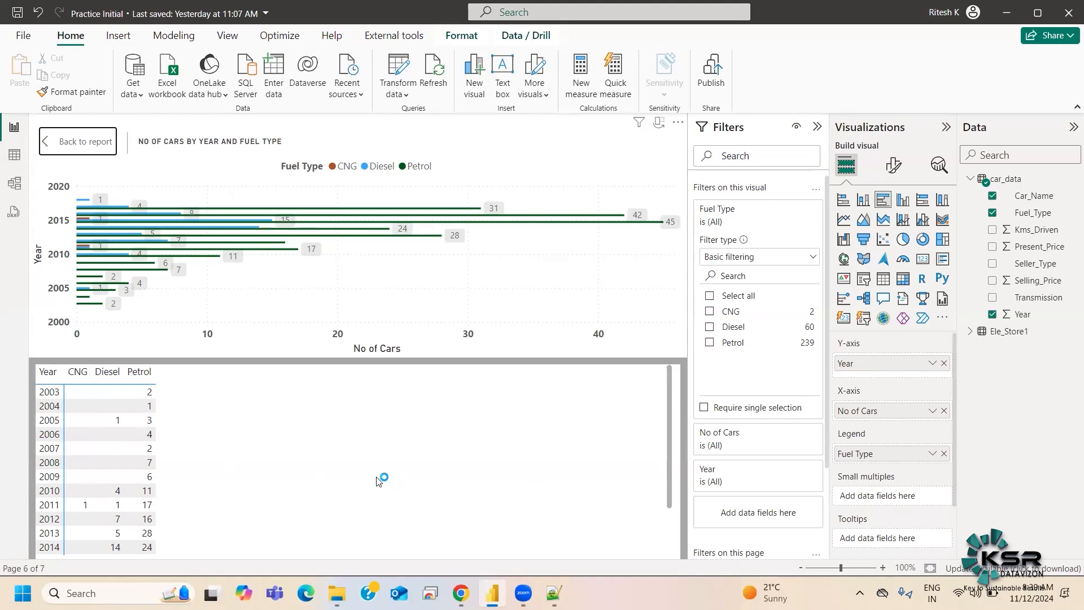
left_click(93, 148)
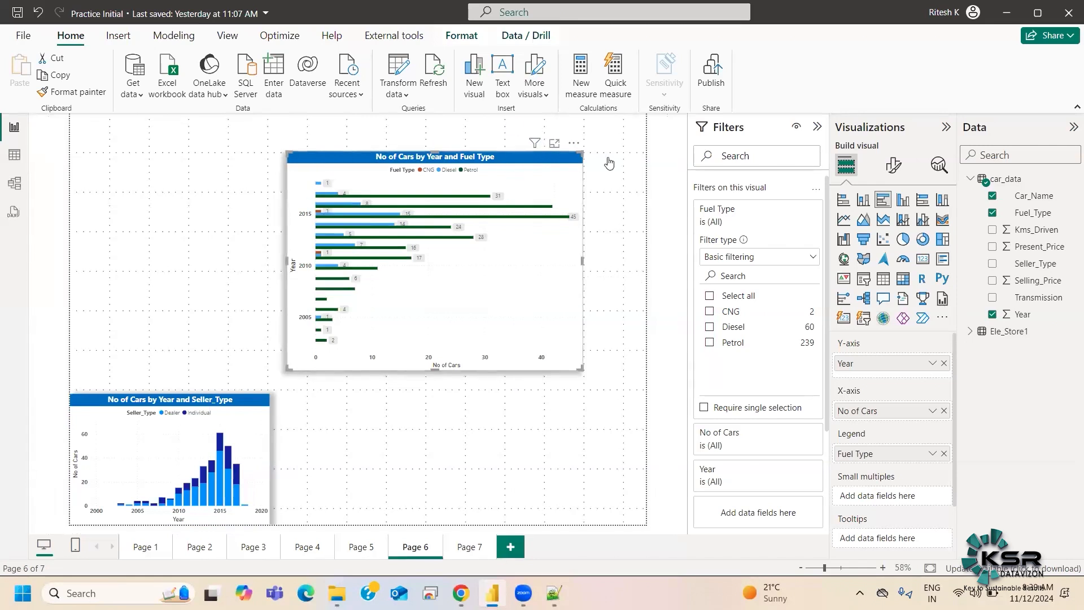
Reopen the fuel type chart's table view to examine the CNG, Diesel and Petrol counts per year, and go back to Page 6
left_click(622, 183)
scroll(126, 444, "down", 2)
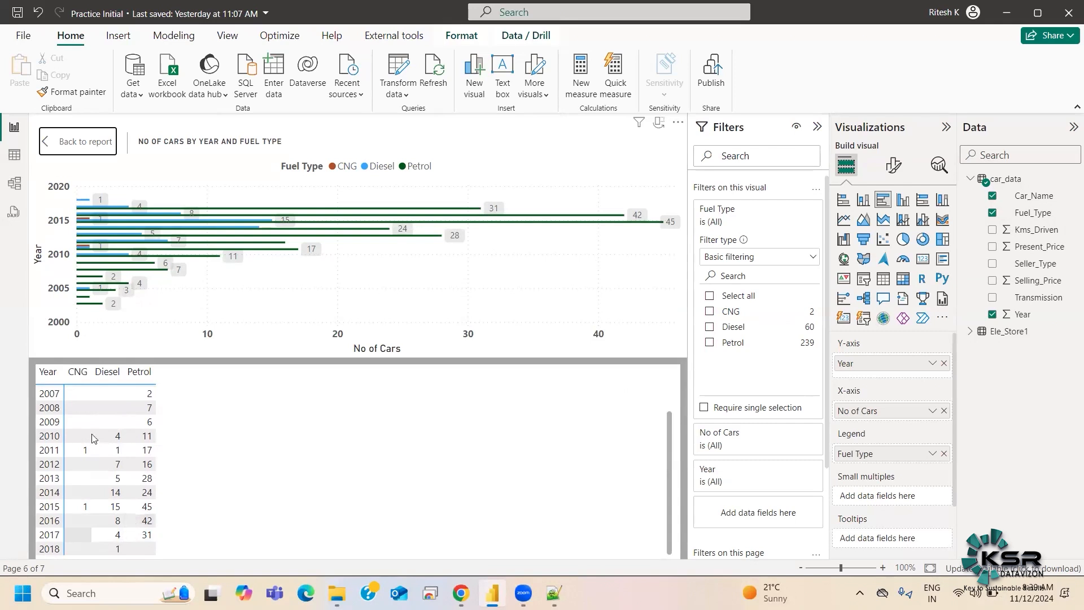
scroll(127, 510, "up", 2)
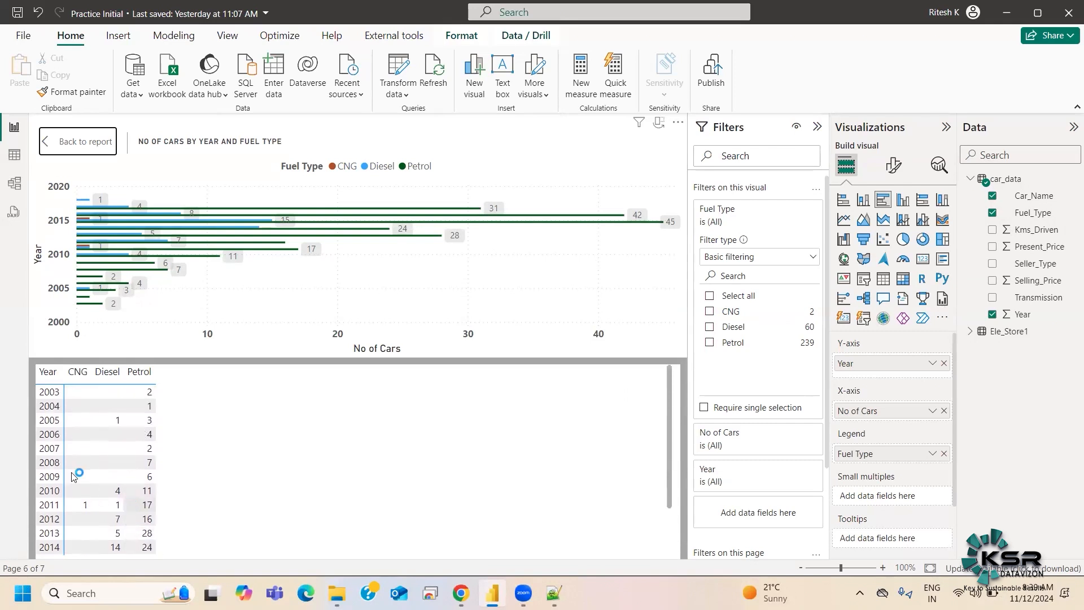
scroll(118, 514, "down", 2)
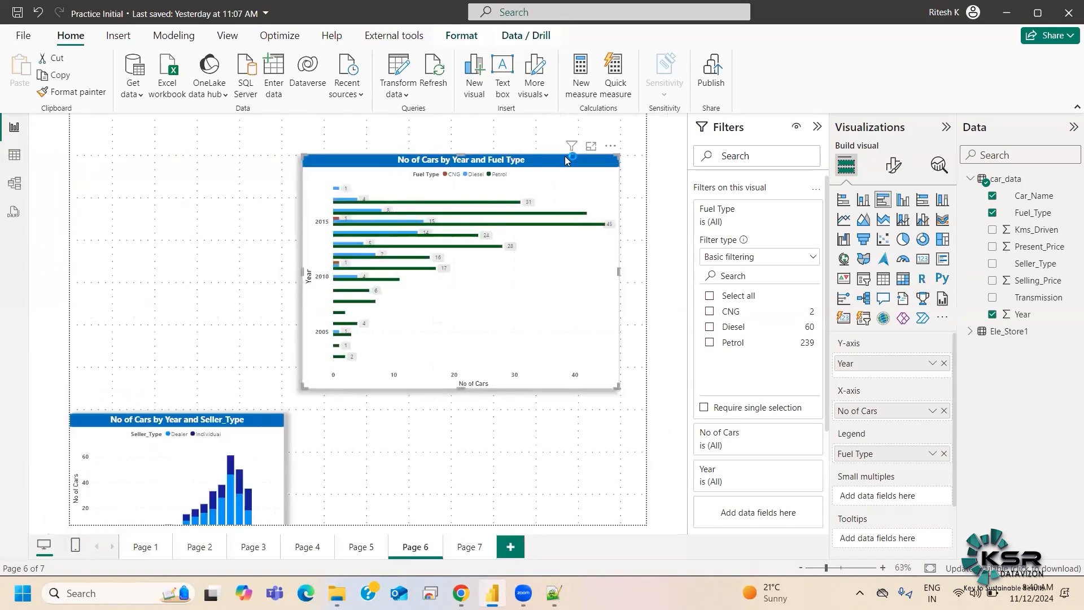
left_click(573, 143)
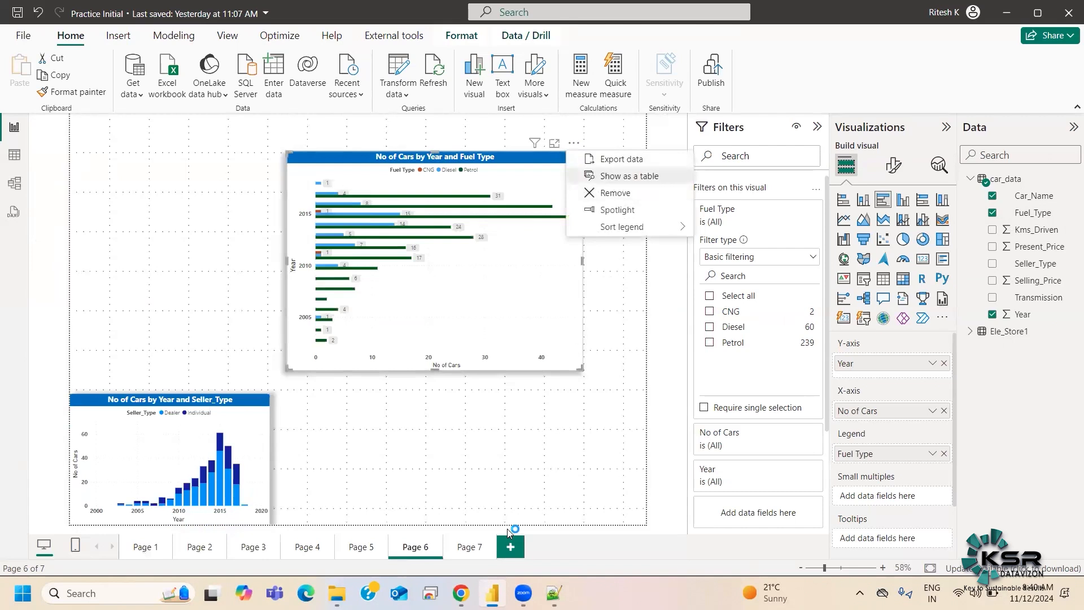
left_click(617, 176)
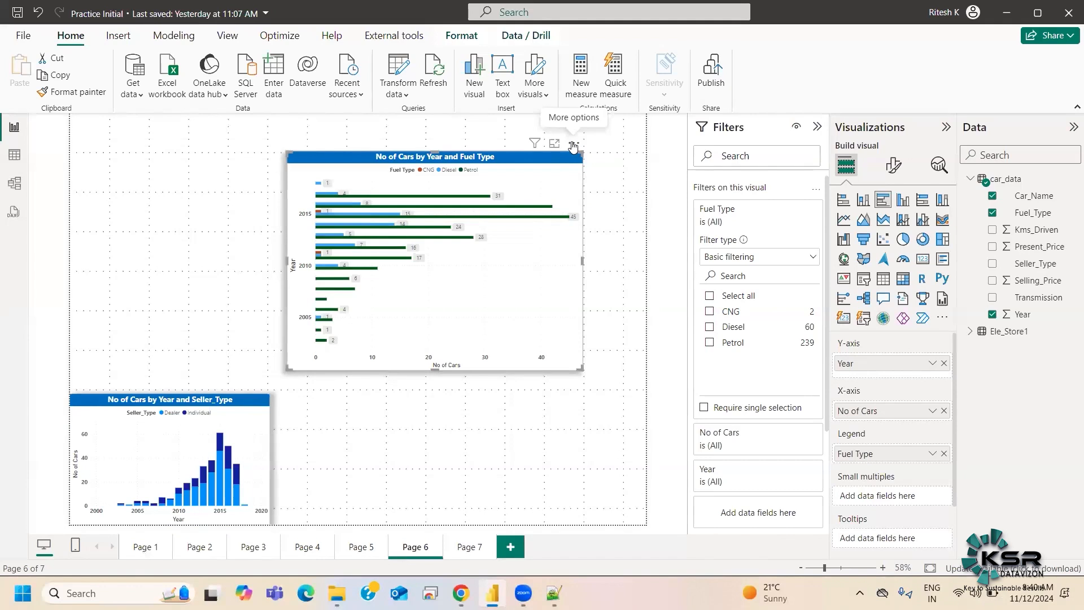
Check the legend sorting options of the No of Cars by Year and Fuel Type chart without choosing any
left_click(573, 146)
mouse_move(636, 228)
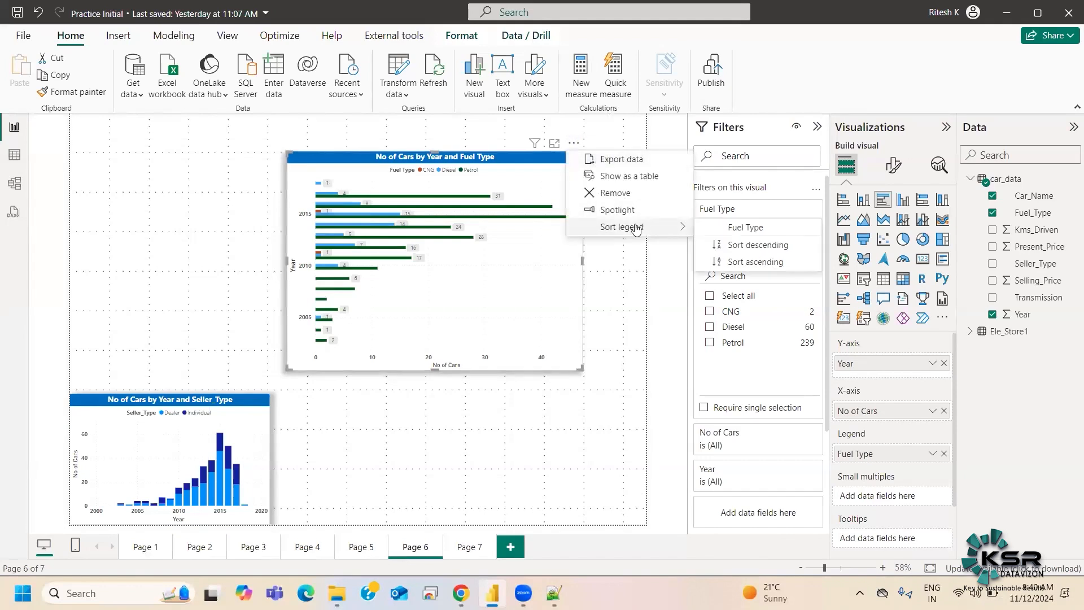
left_click(552, 443)
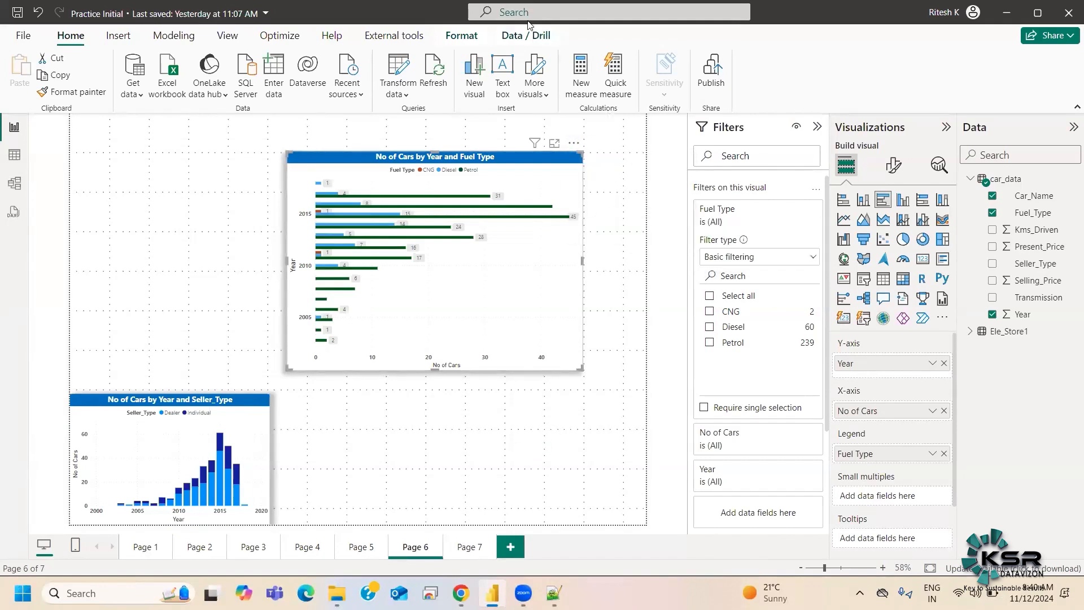
Examine the yearly CNG, Diesel and Petrol counts in the fuel type chart's table view twice, returning to the report each time
left_click(571, 144)
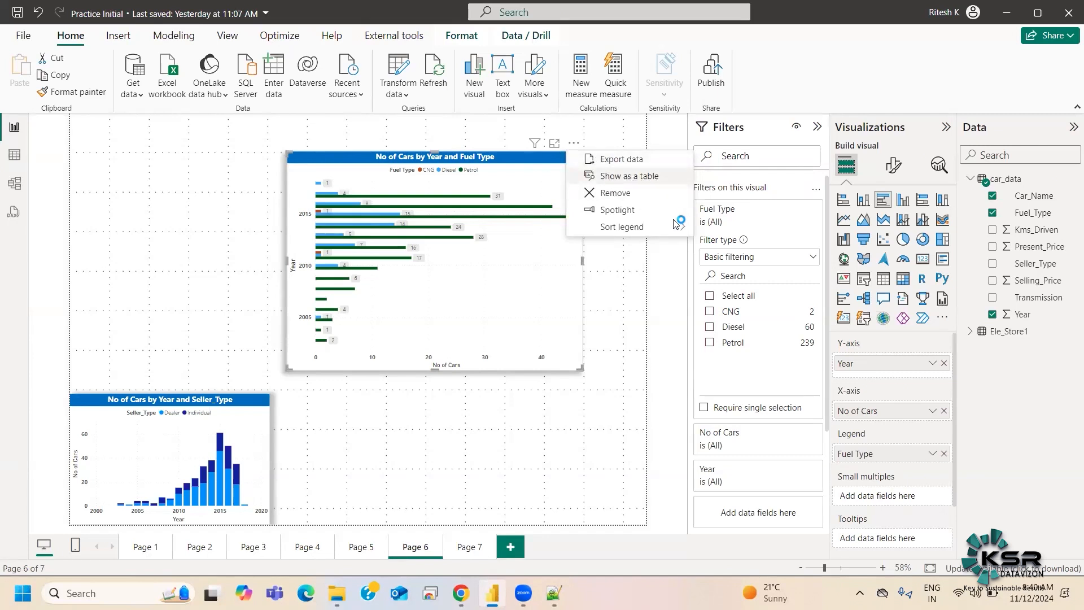
left_click(626, 176)
scroll(516, 424, "down", 3)
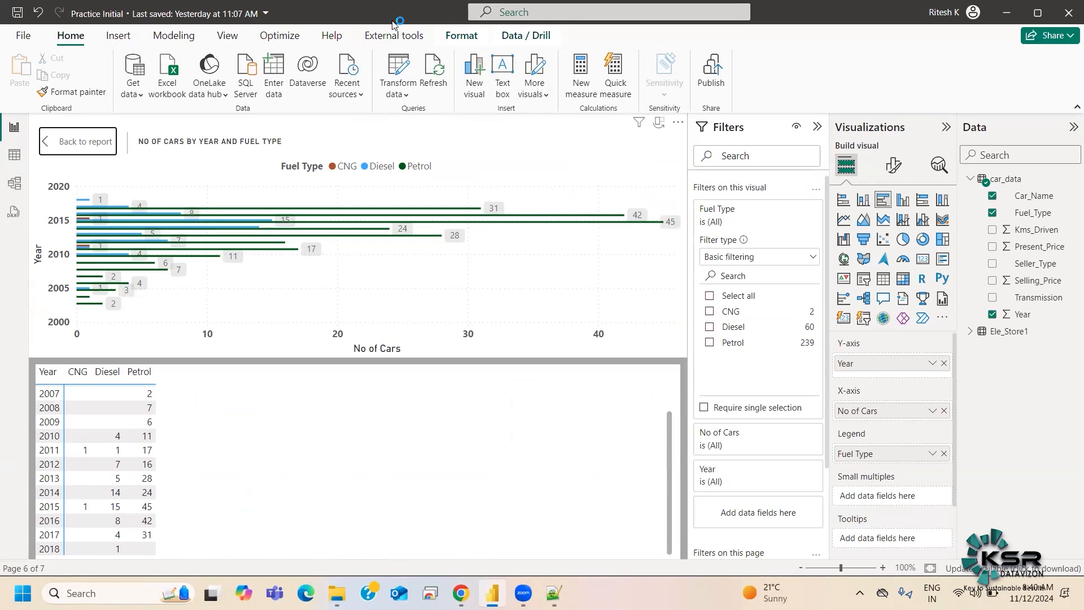
left_click(65, 140)
left_click(574, 143)
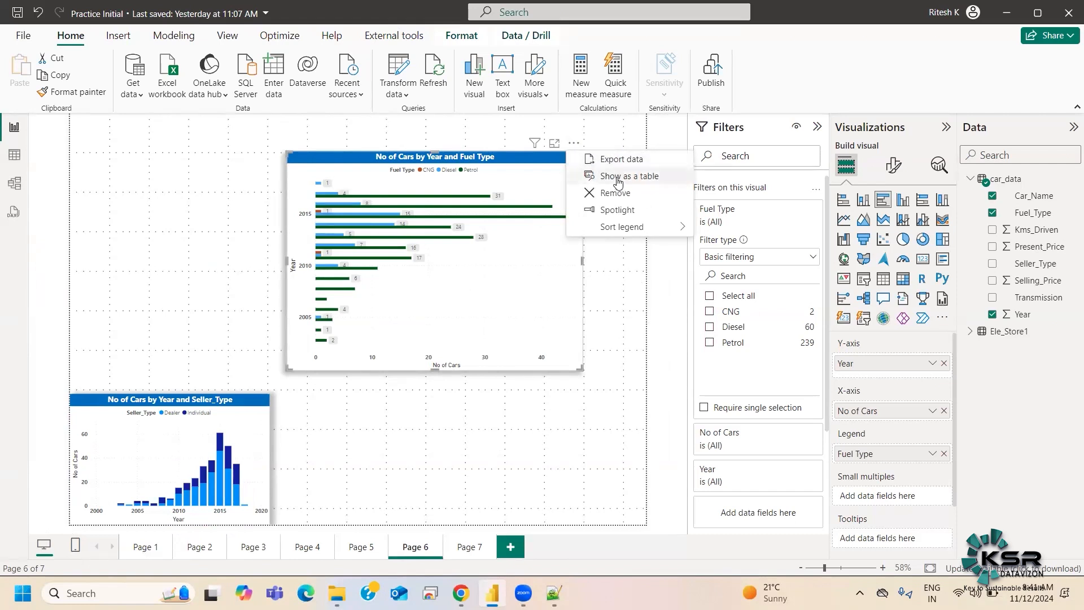
left_click(618, 176)
scroll(90, 480, "down", 3)
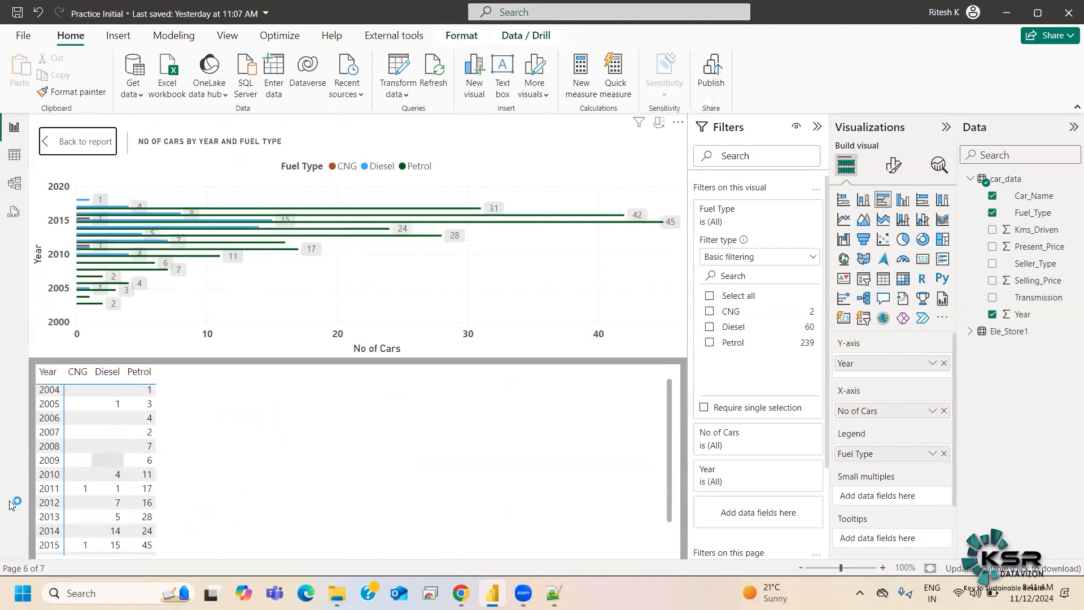
left_click(73, 148)
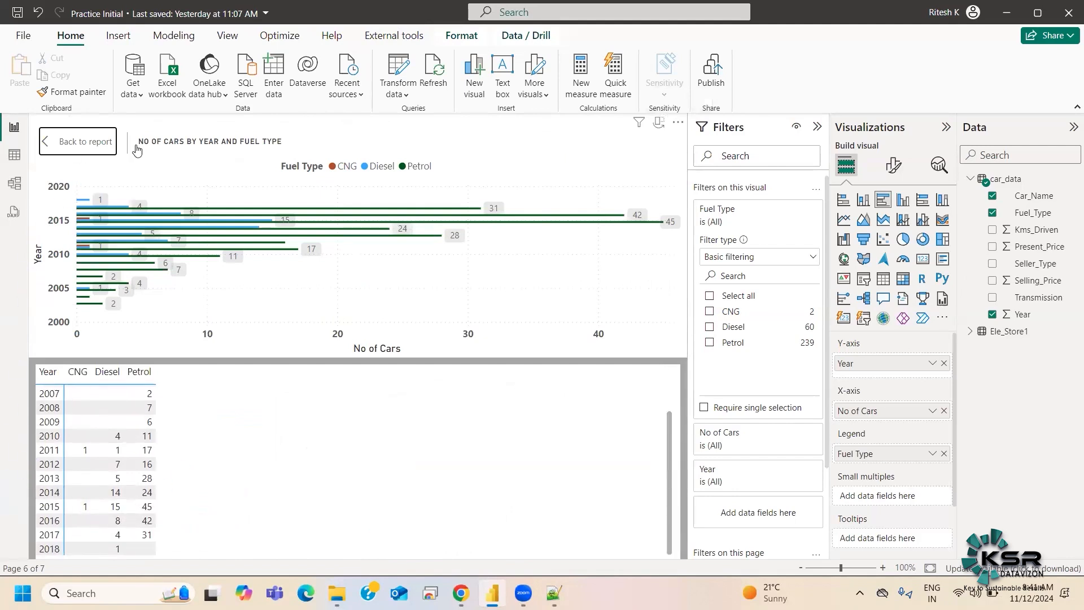
Open the CSV export of the fuel type chart's data to view the save options, and close it without saving
left_click(574, 143)
left_click(609, 164)
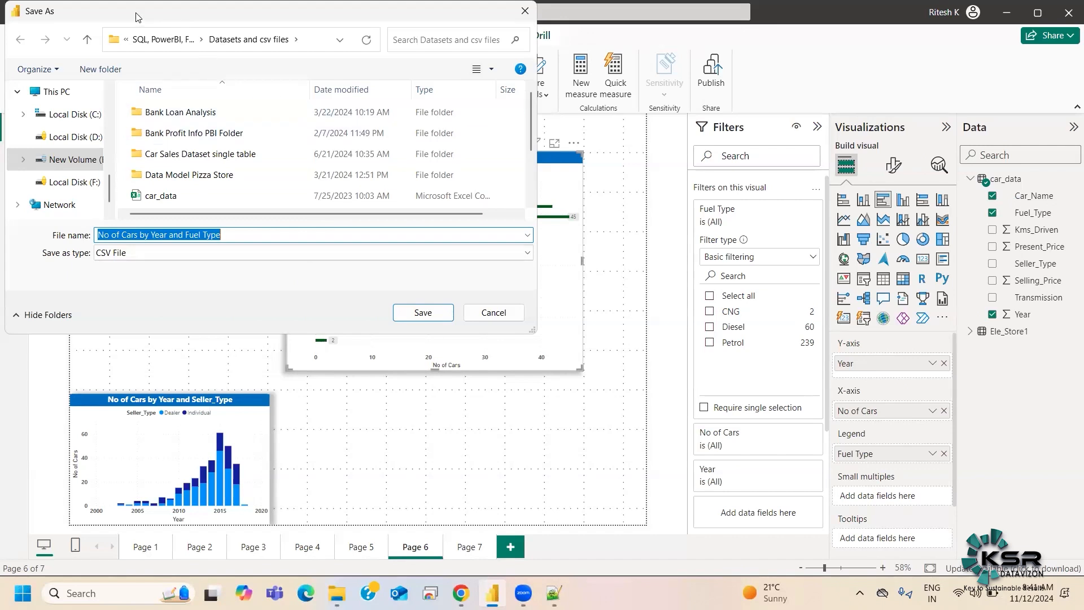
left_click_drag(140, 22, 175, 165)
left_click(560, 152)
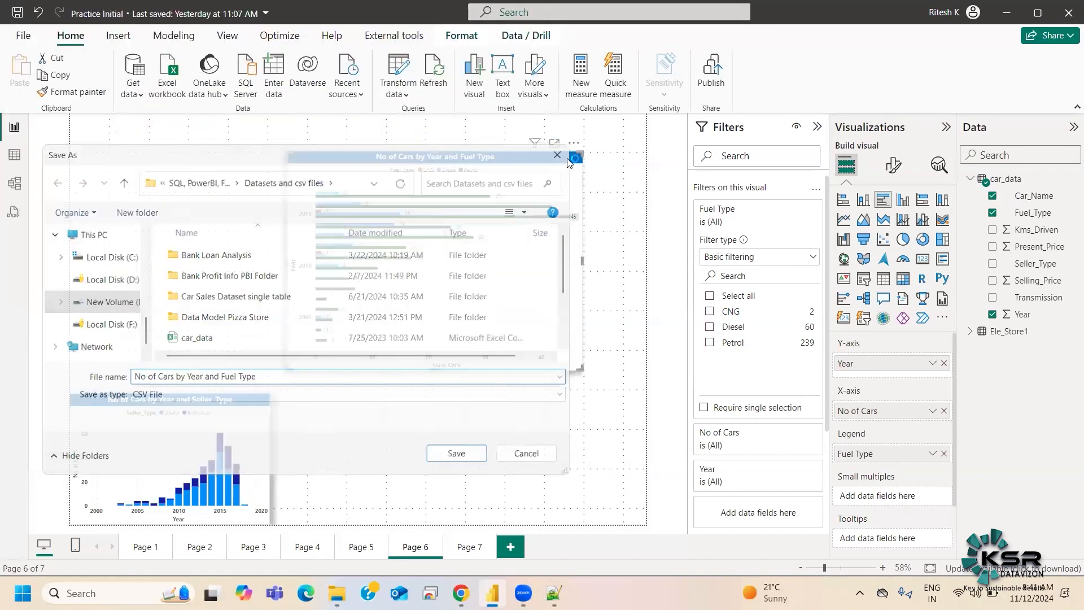
Compare the fuel type chart with its underlying table by opening the table view two more times and returning to Page 6
left_click(574, 143)
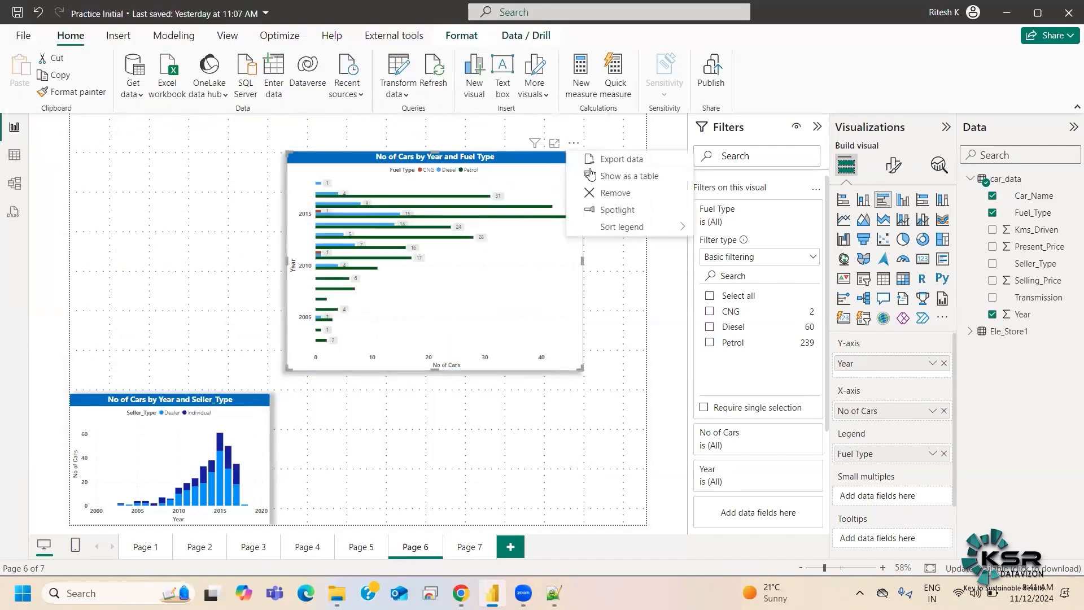
key("Return")
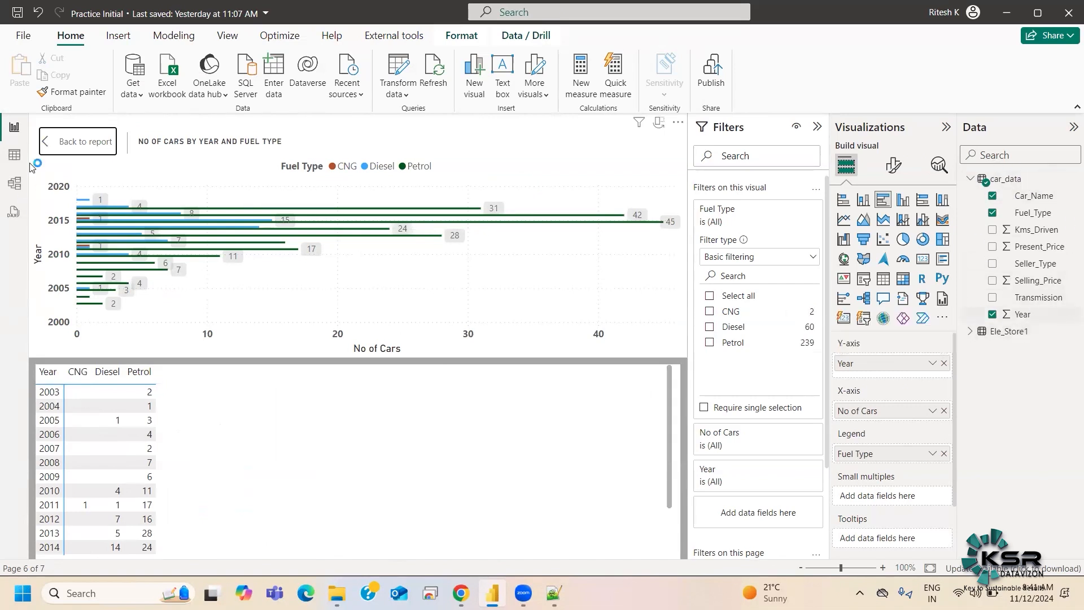
left_click(51, 153)
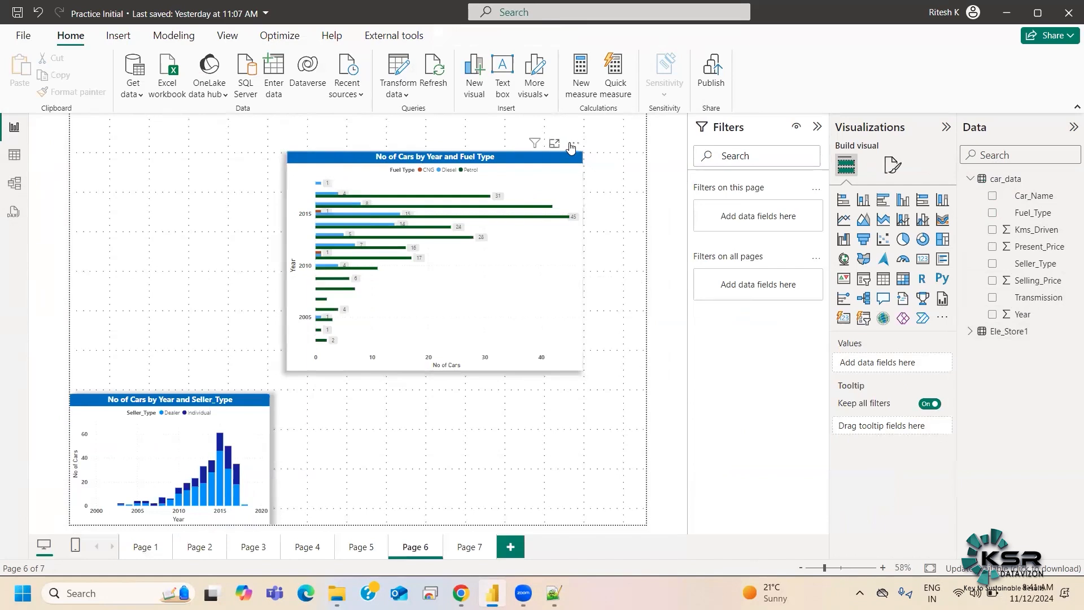
left_click(573, 143)
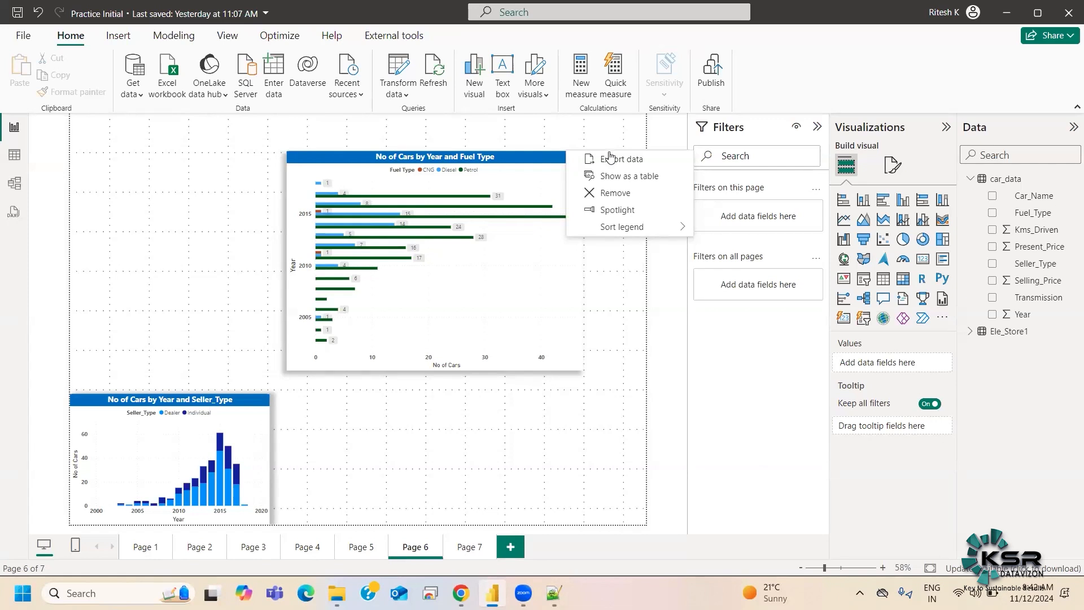
left_click(622, 178)
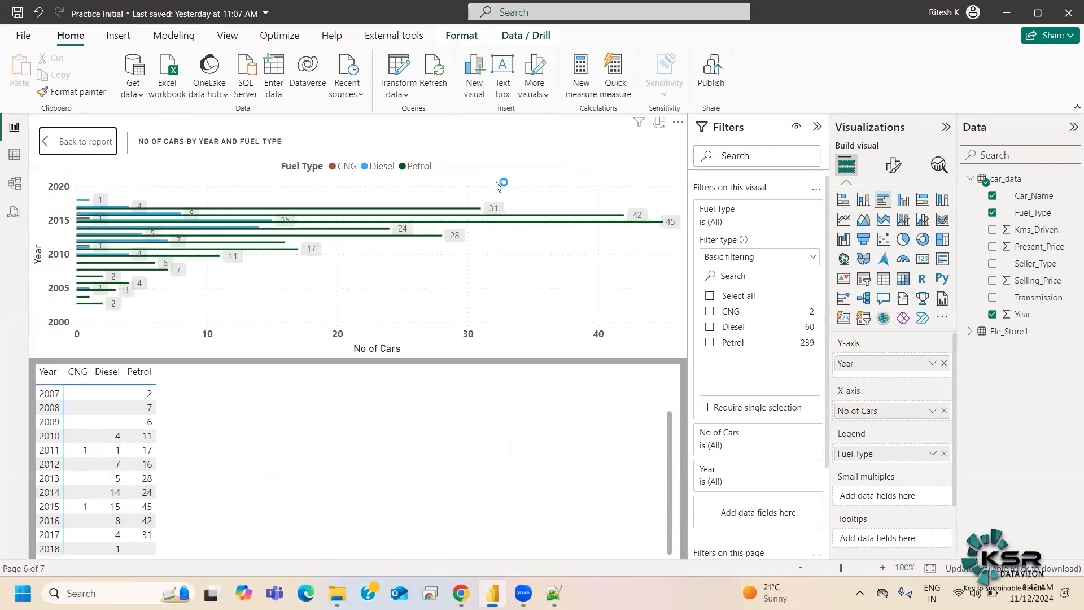
left_click(82, 152)
View the fuel type chart's options again, including how its legend can be sorted, and dismiss them unchanged
left_click(573, 144)
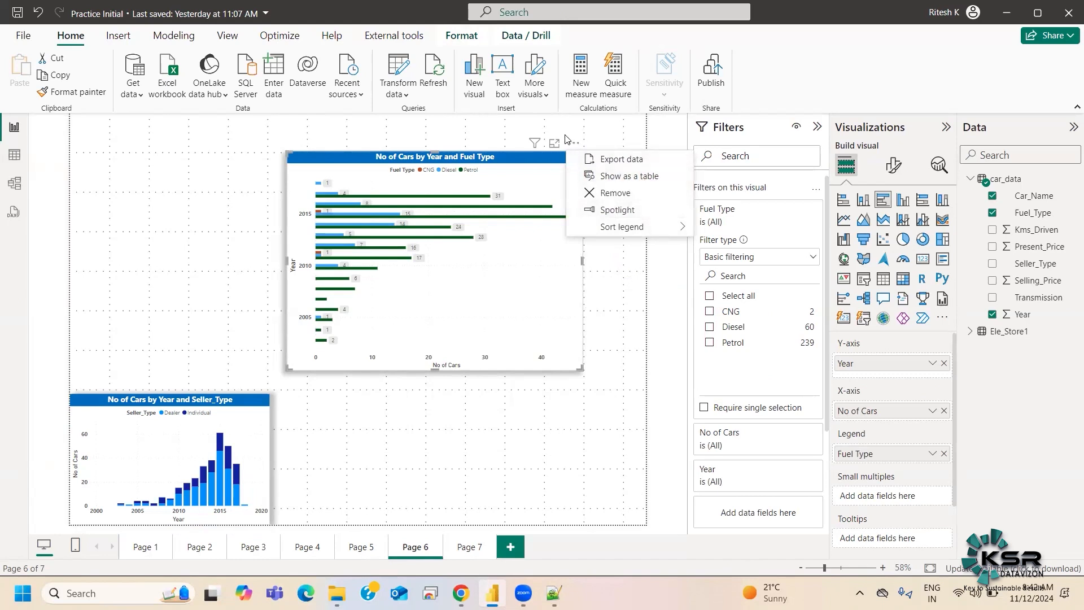
left_click(573, 147)
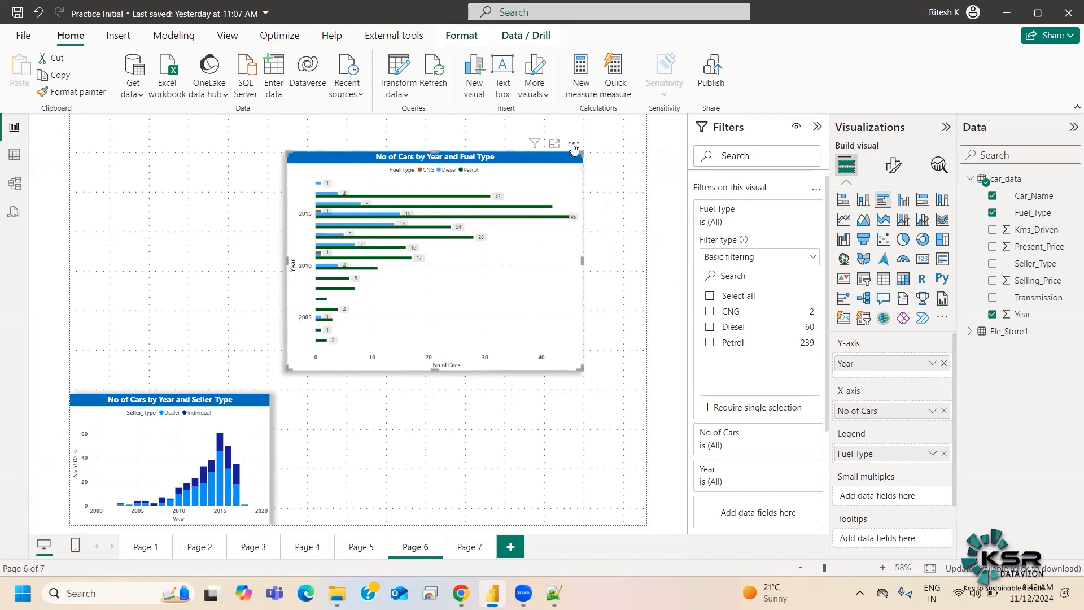
left_click(574, 144)
mouse_move(616, 232)
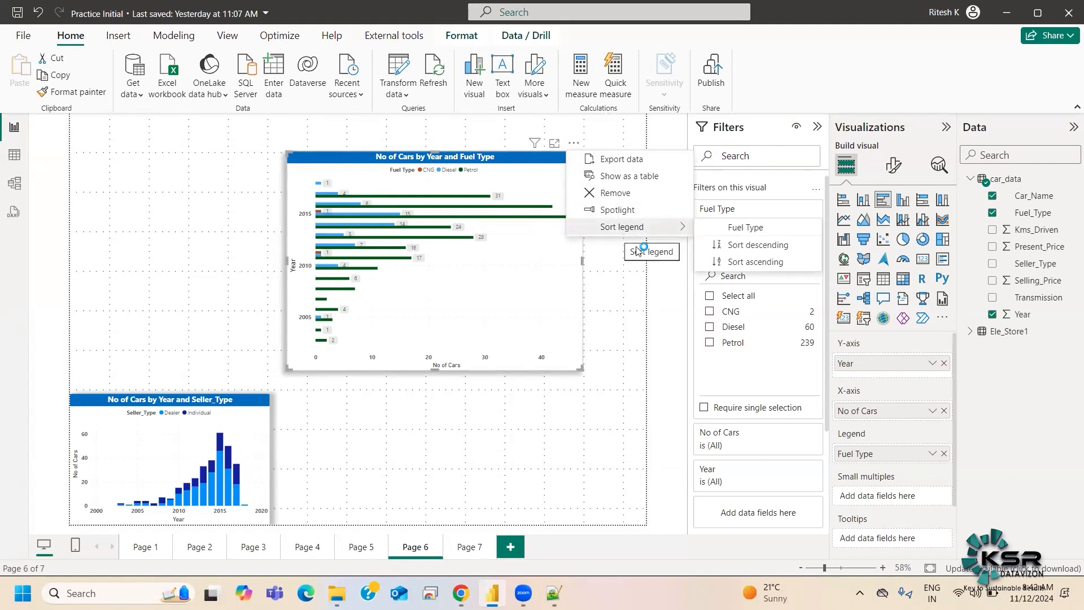
left_click(633, 285)
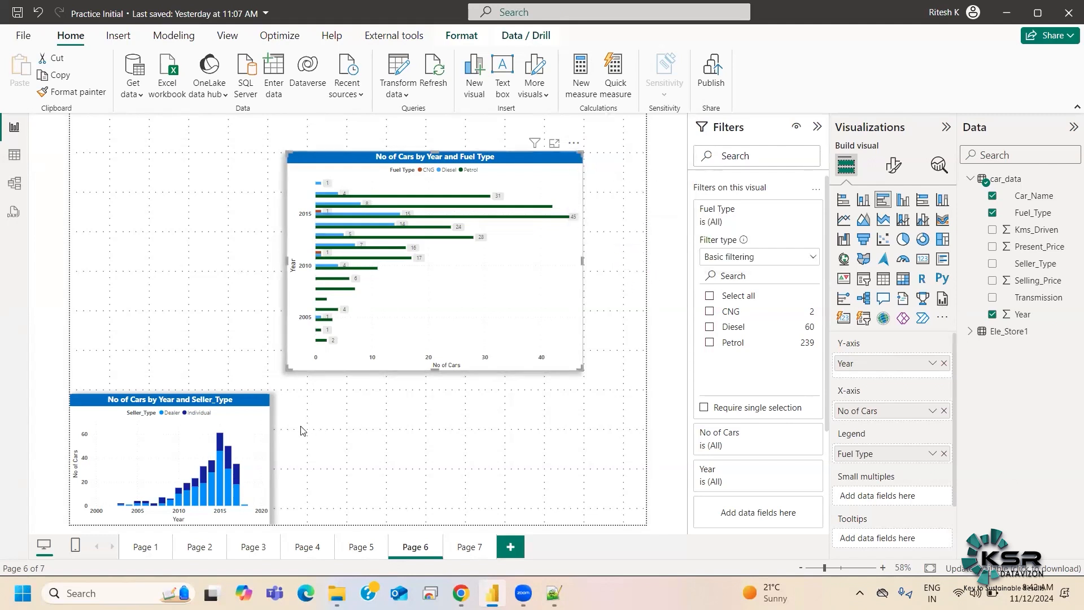
Move the Seller_Type chart up beside the fuel type chart, and shift the fuel type chart to the page's right edge
left_click_drag(178, 397, 187, 235)
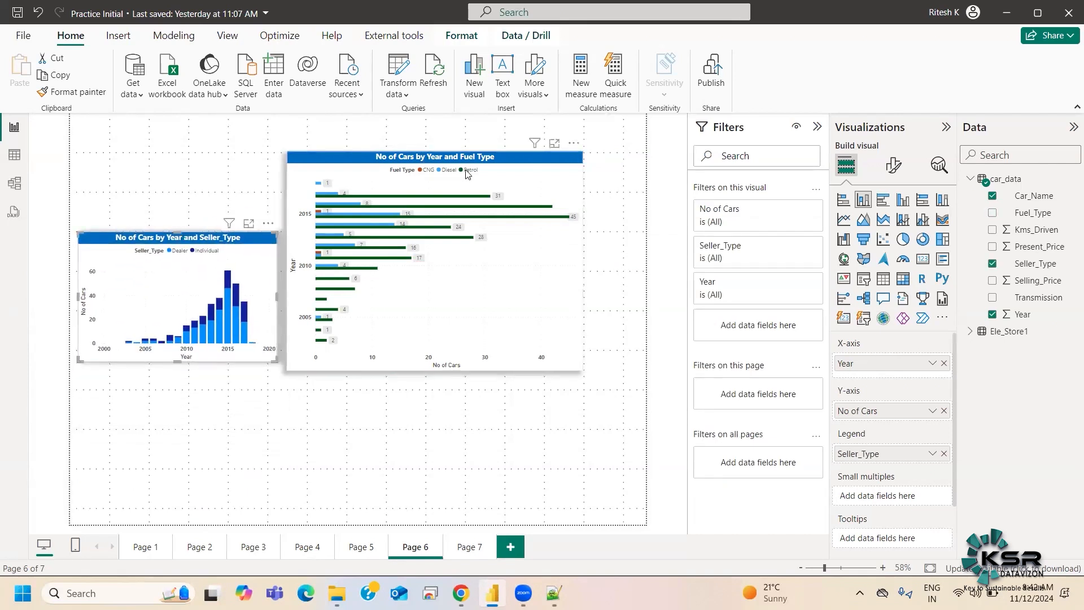
left_click_drag(469, 177, 532, 198)
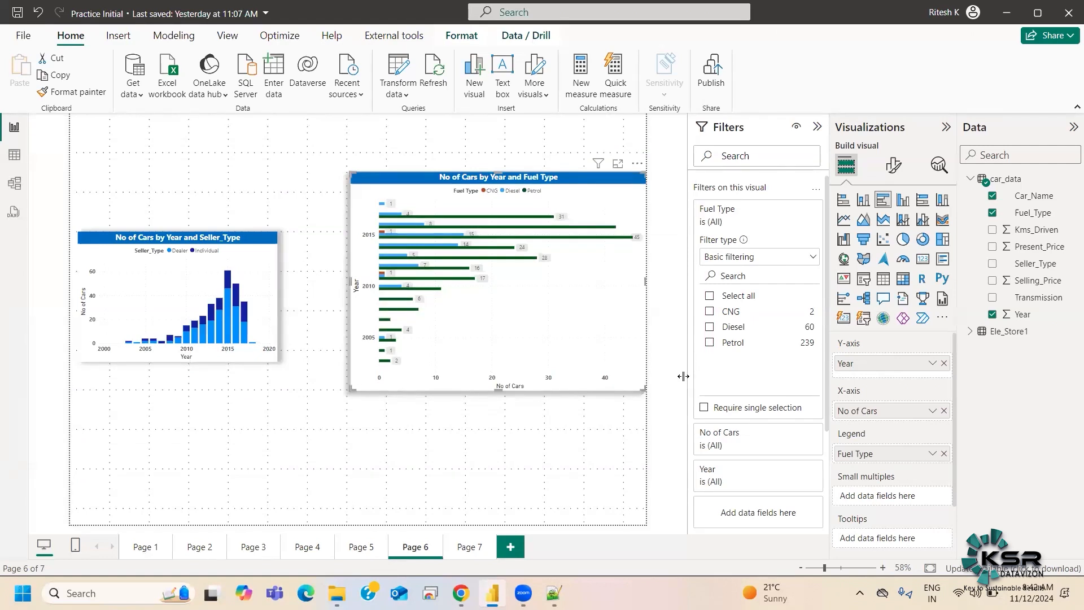
Show the repositioned fuel type chart as a table, read through its rows from 2003 to 2018, and return to the report
left_click(637, 164)
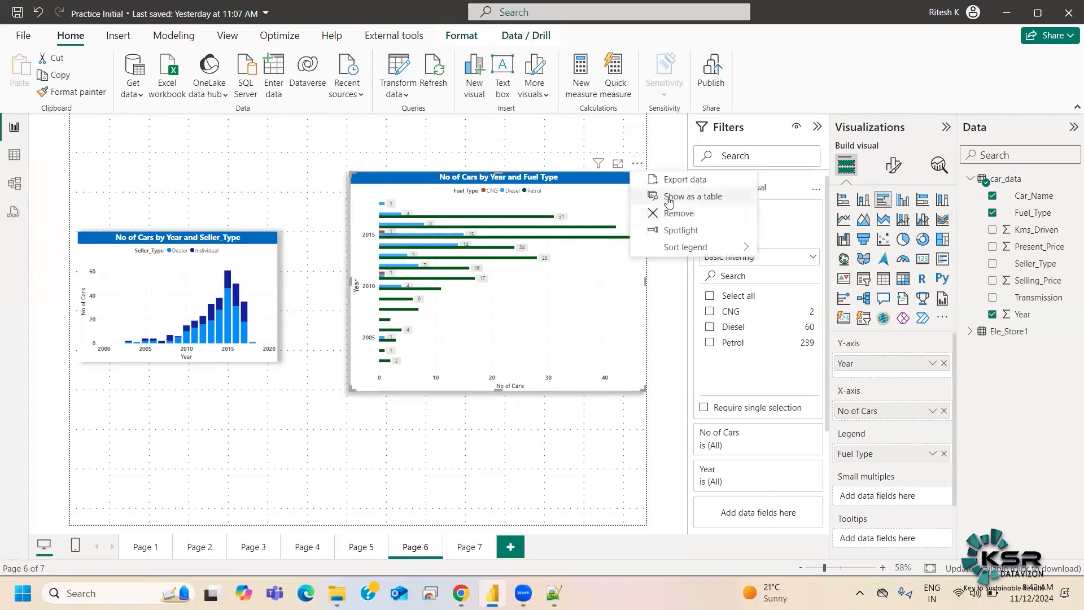
left_click(669, 202)
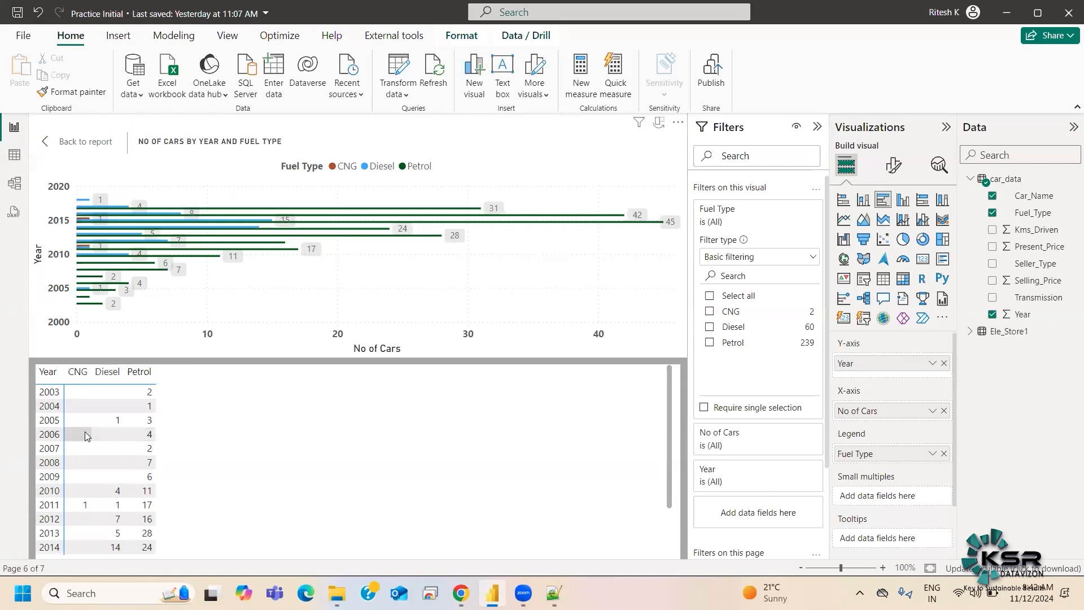
left_click(89, 439)
left_click(88, 440)
left_click(89, 440)
scroll(144, 453, "down", 2)
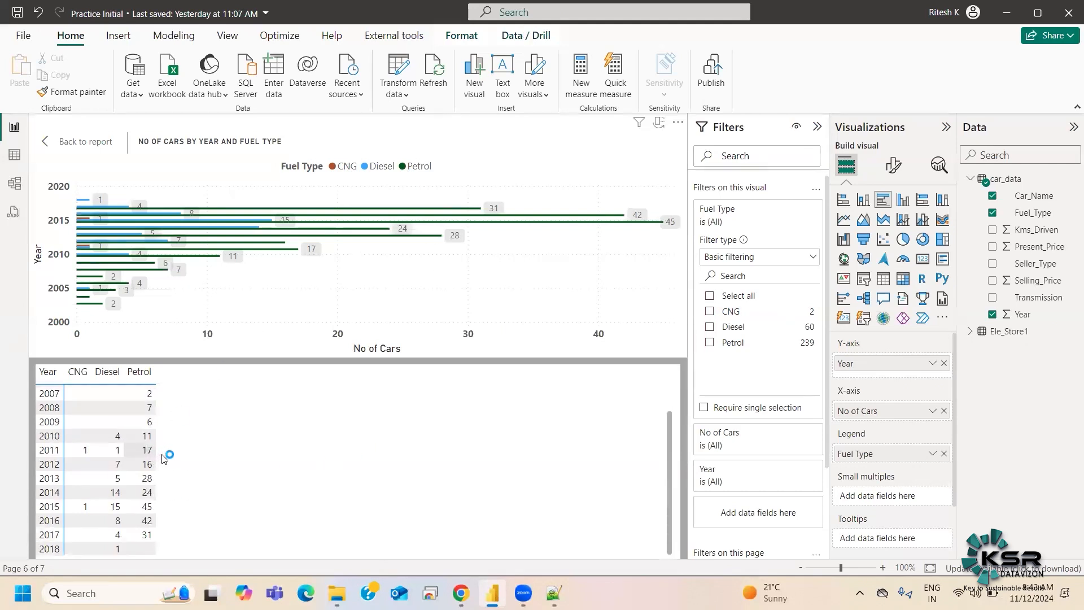
scroll(167, 457, "up", 2)
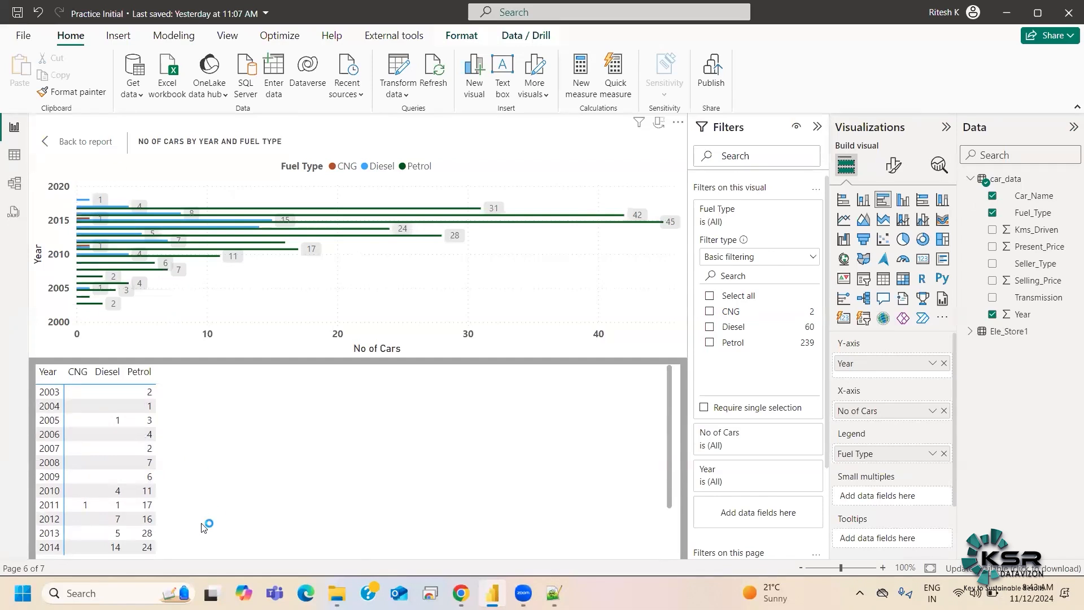
scroll(204, 524, "down", 2)
left_click(93, 149)
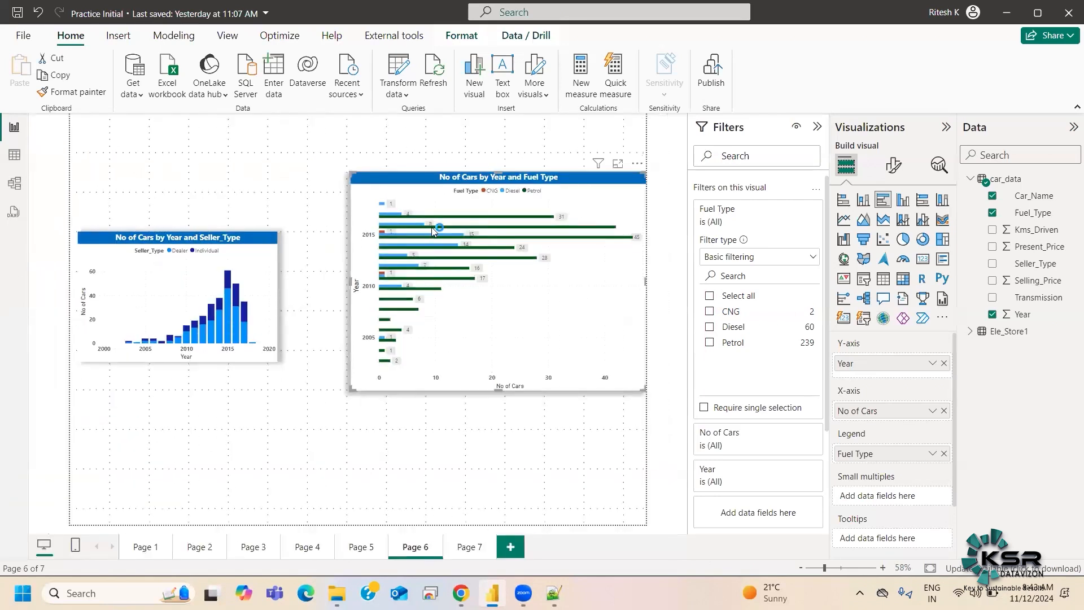
Open the fuel type chart in focus mode and inspect its legend sorting options and Fuel Type legend field
left_click(637, 164)
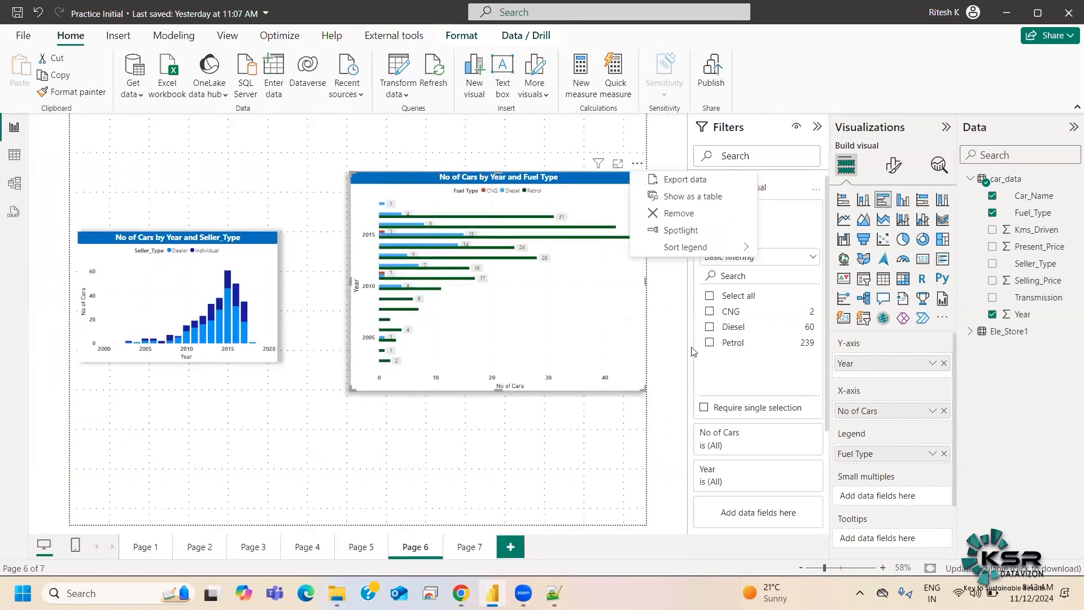
mouse_move(669, 250)
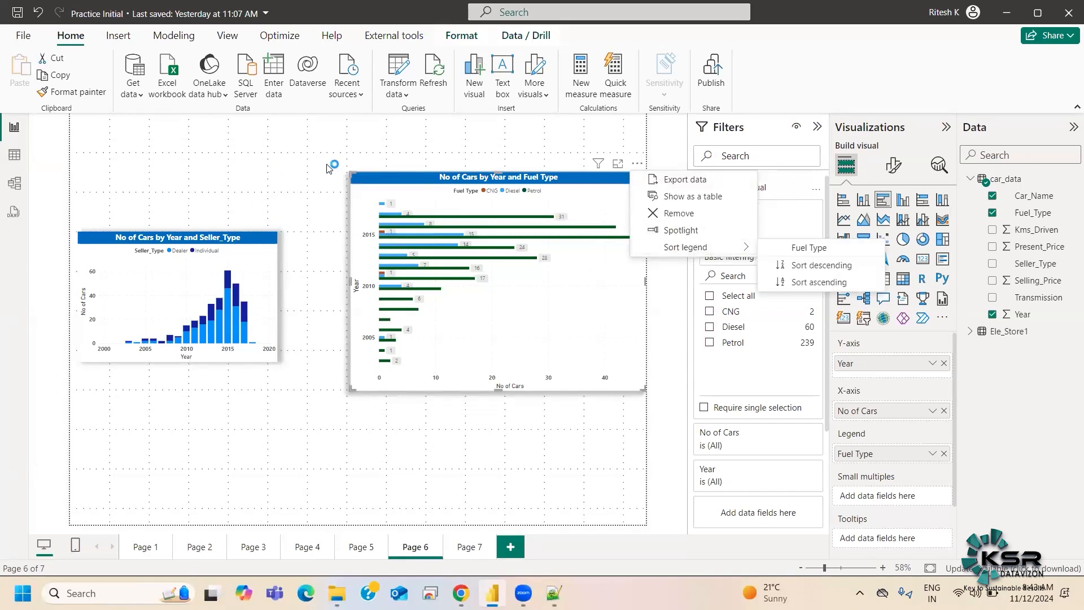
left_click(619, 165)
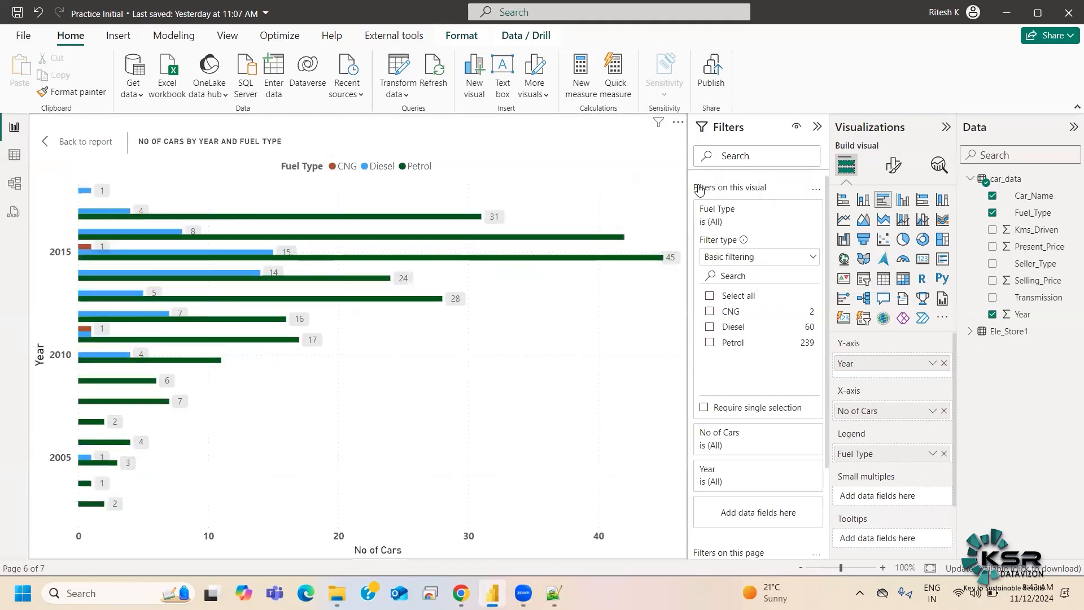
left_click(677, 125)
mouse_move(756, 190)
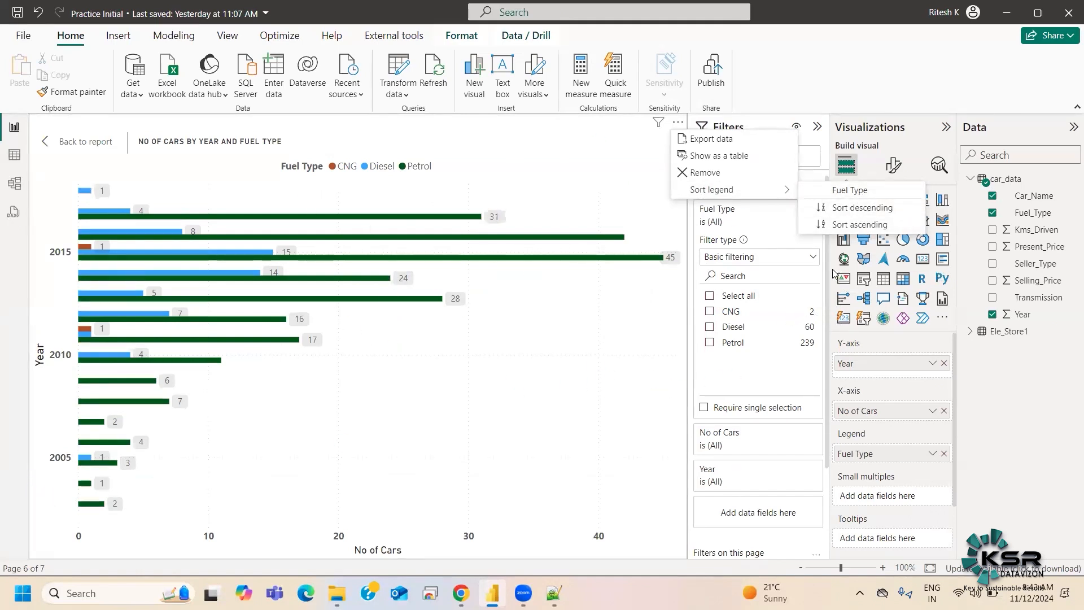
key("Escape")
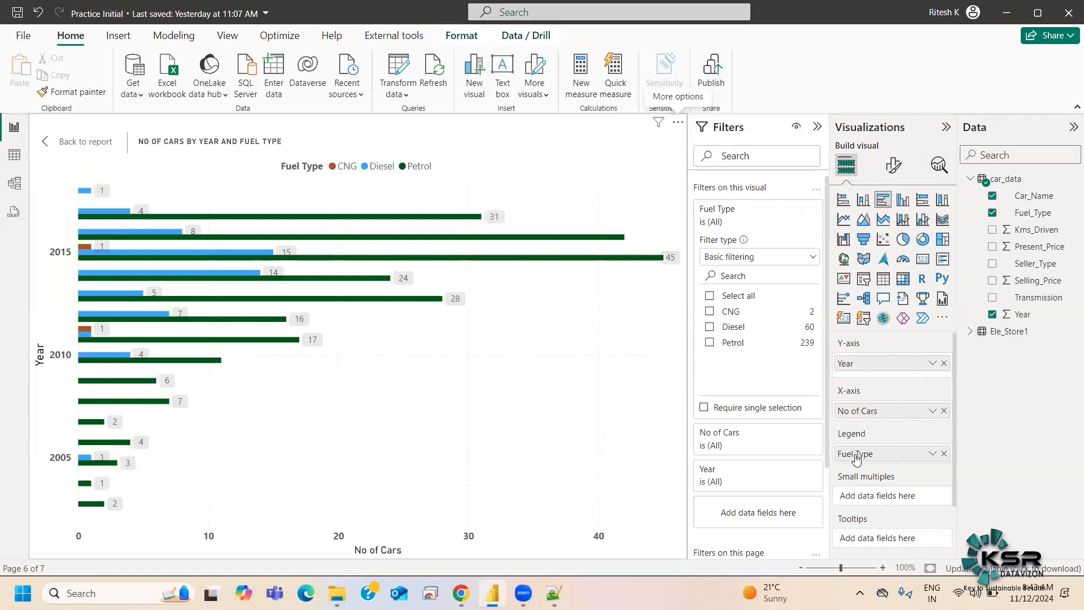
Sort the chart's Fuel Type legend in descending order, switch it to ascending order, and return to the report
left_click(678, 124)
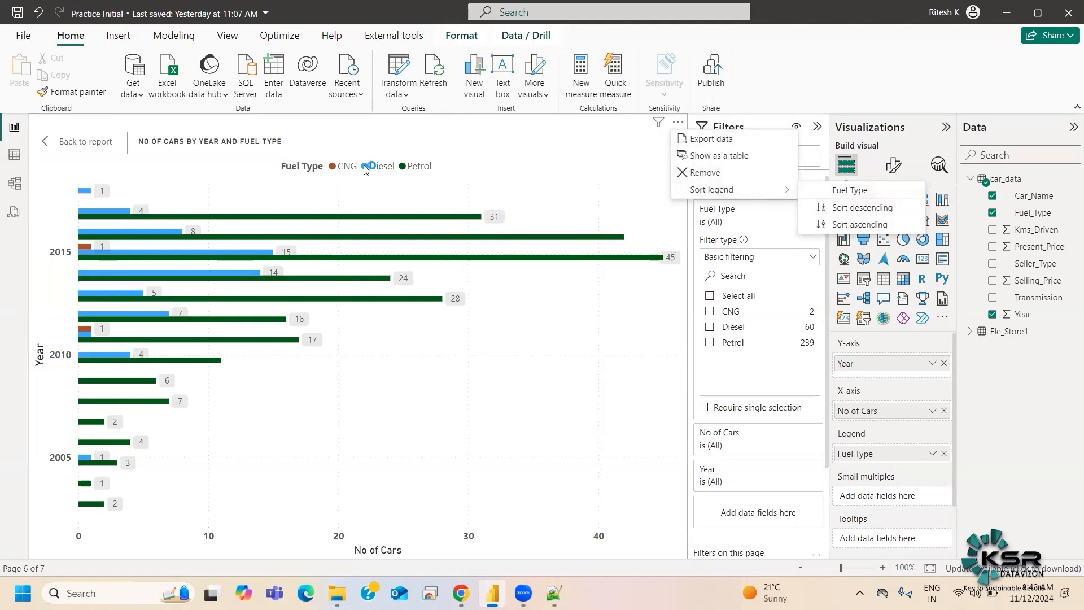
left_click(833, 210)
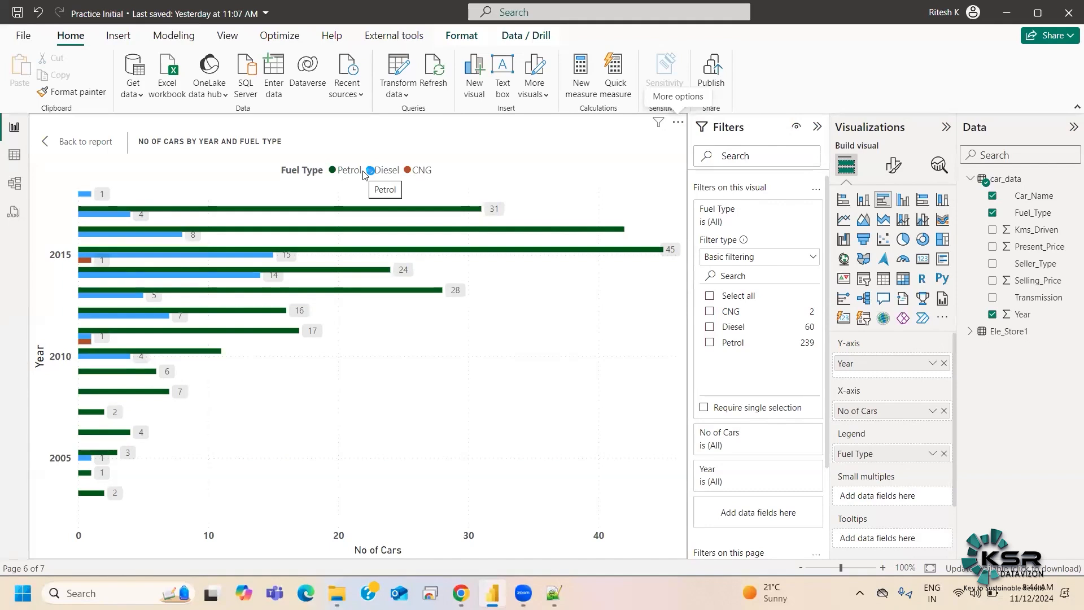
left_click(677, 125)
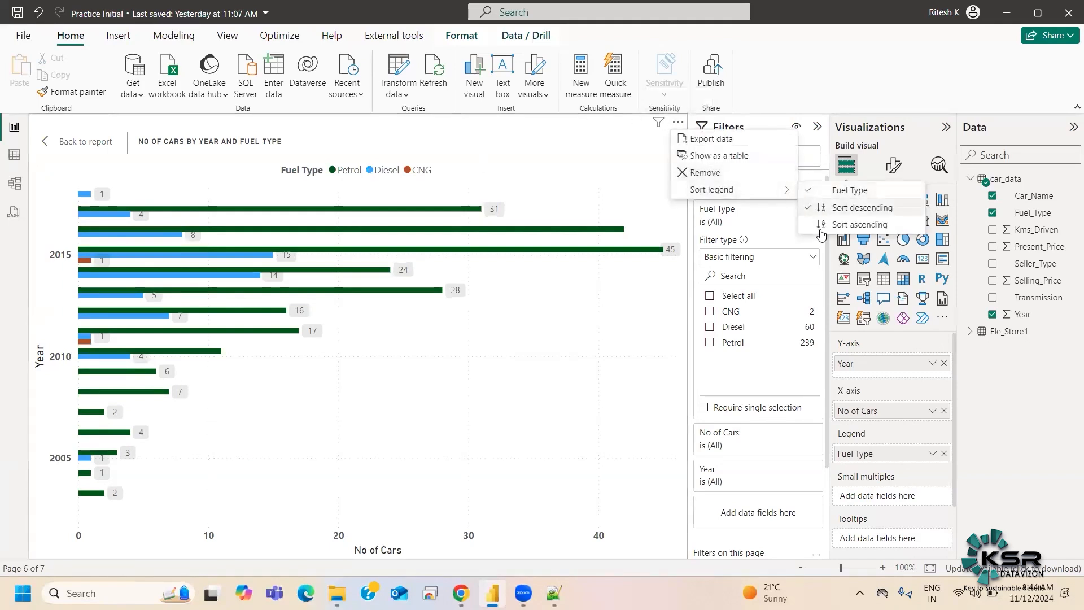
left_click(822, 226)
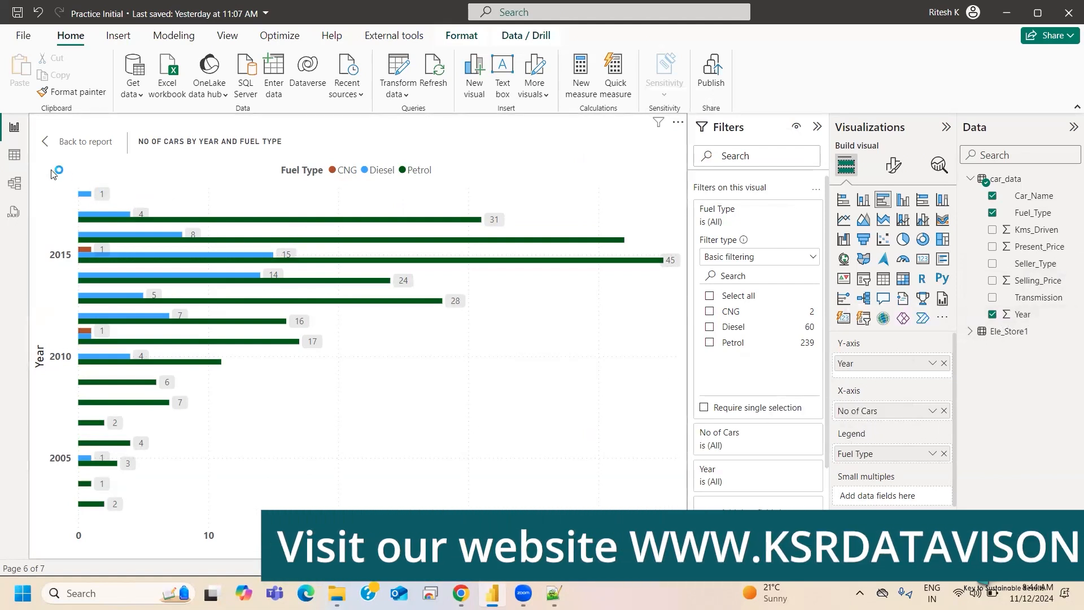
left_click(85, 143)
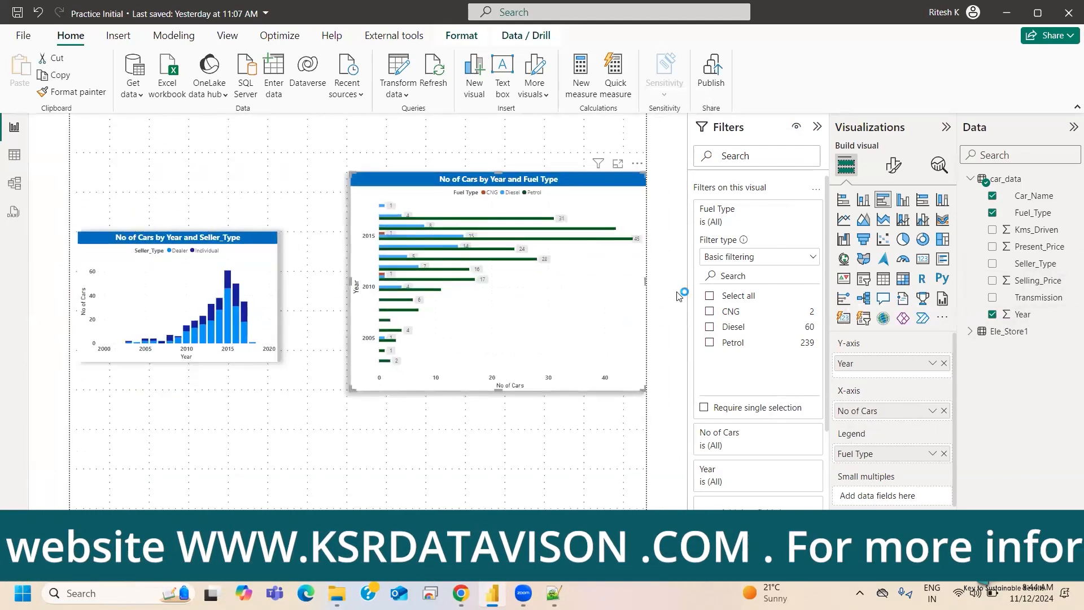
Replace Year with Car_Name on the fuel type chart's Y-axis and sort the axis by Car_Name
left_click(944, 364)
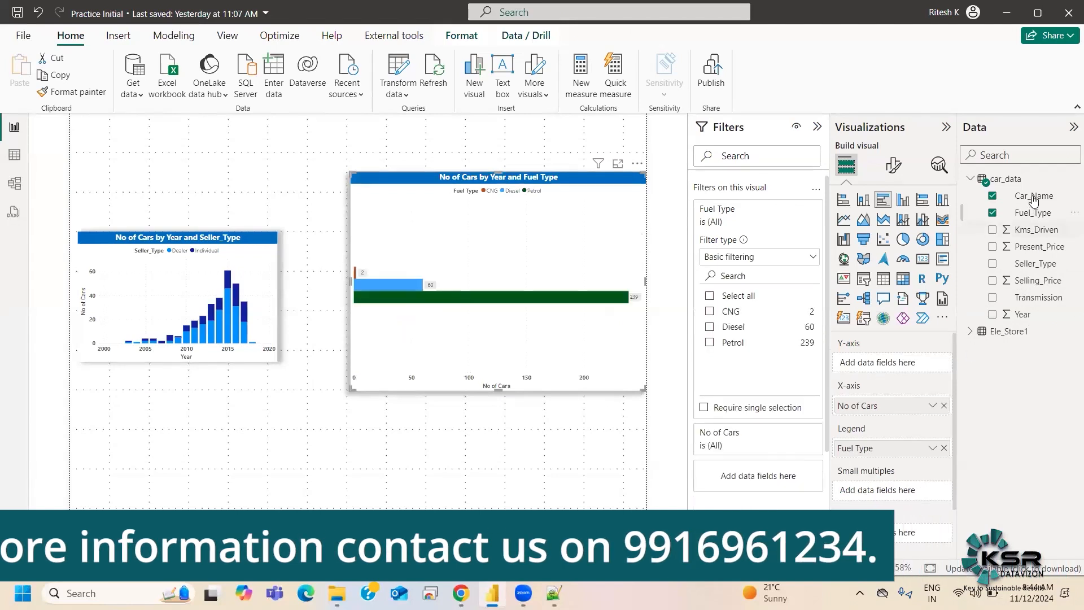
left_click_drag(1033, 195, 906, 369)
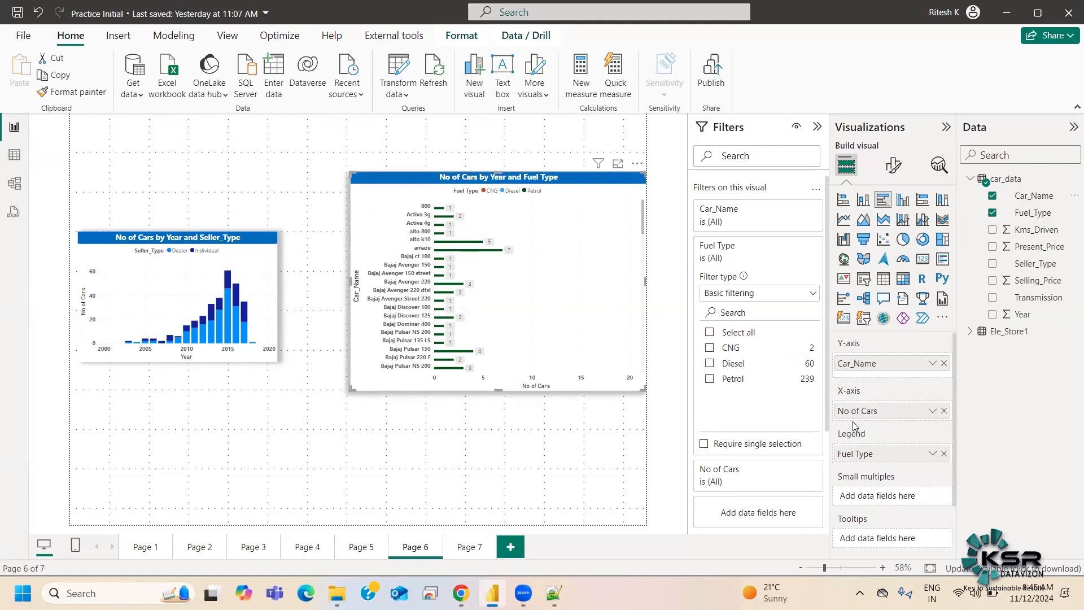
left_click(637, 164)
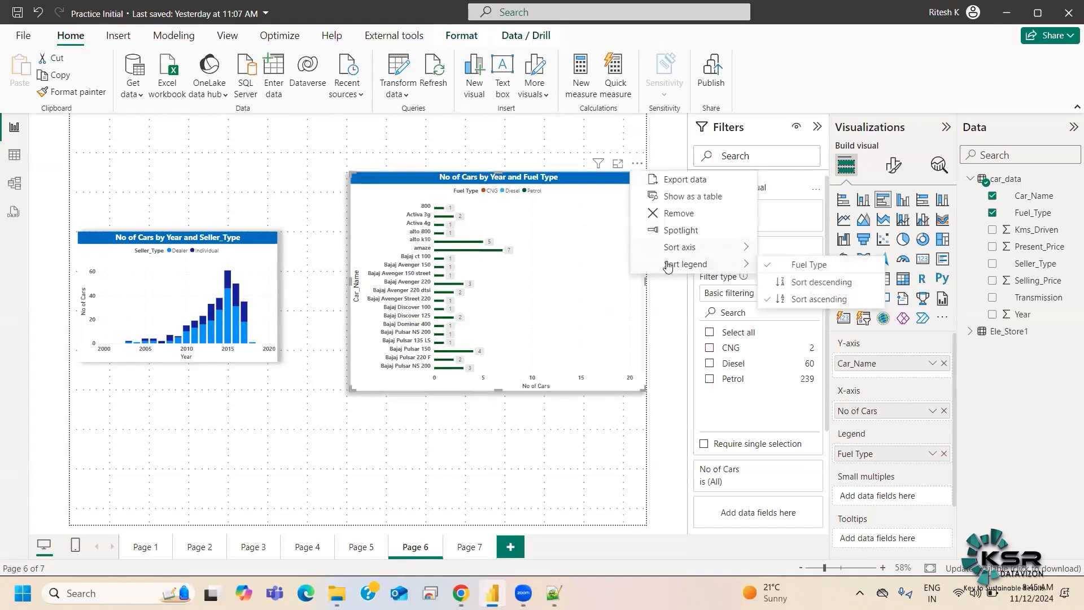
mouse_move(694, 265)
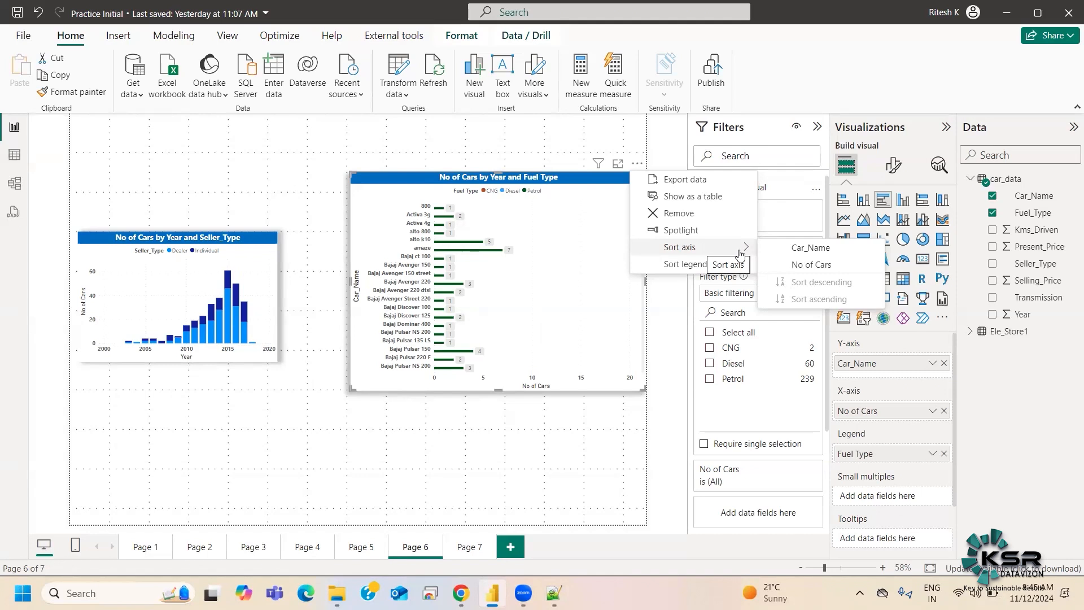
left_click(802, 249)
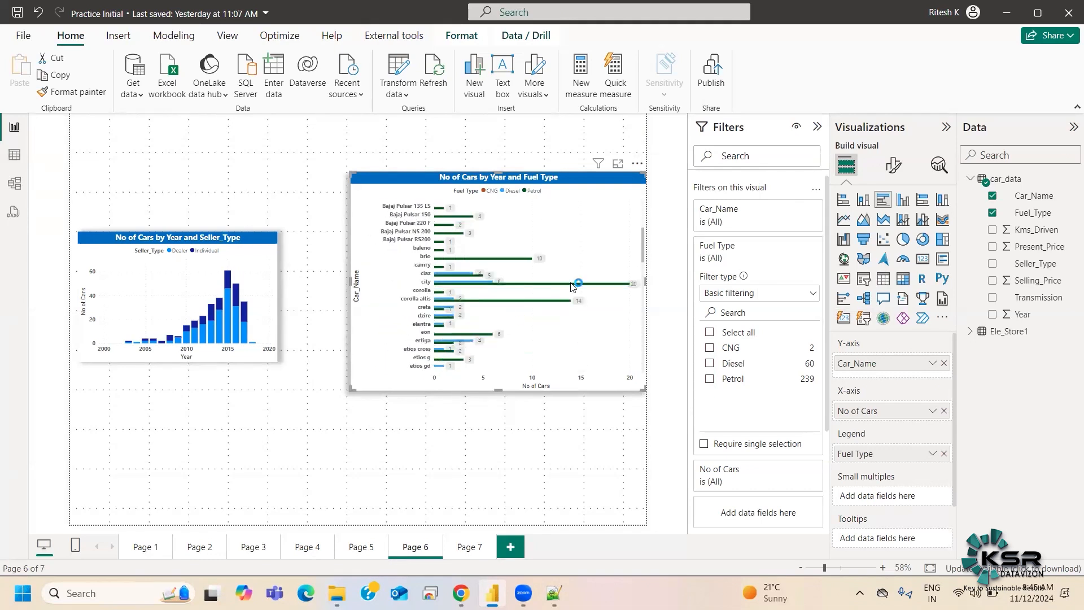
Sort the fuel type chart's Car_Name axis in descending order and look through the car names to the end of the list
left_click(637, 163)
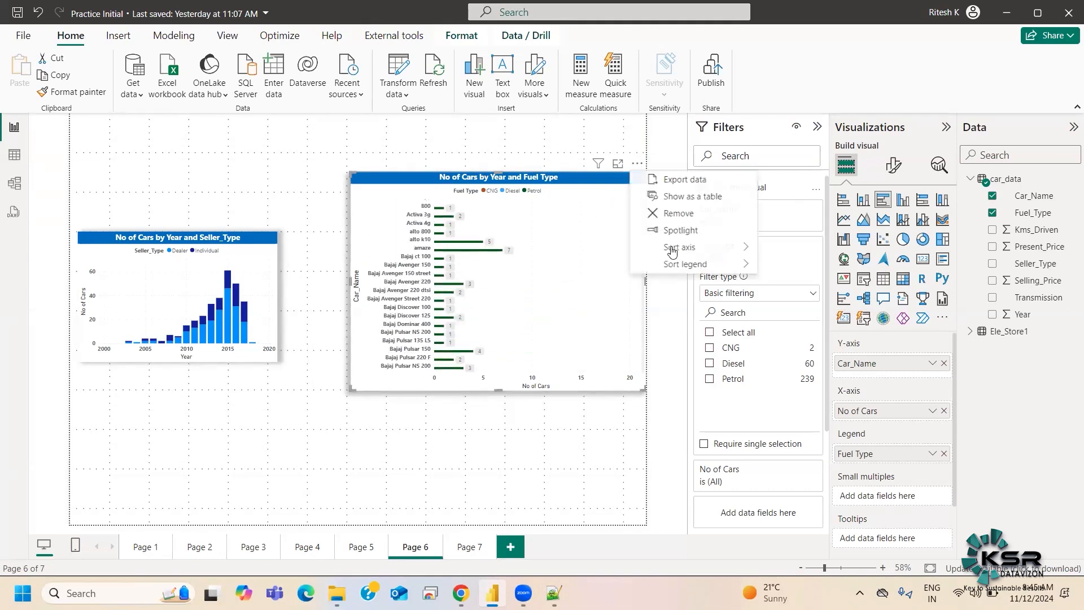
mouse_move(748, 253)
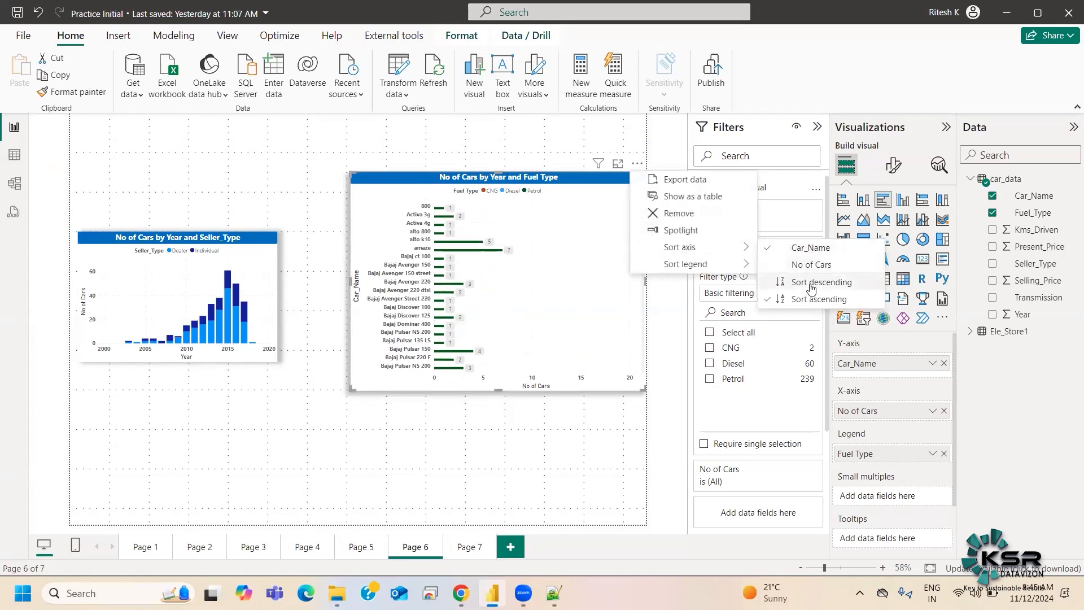
left_click(813, 286)
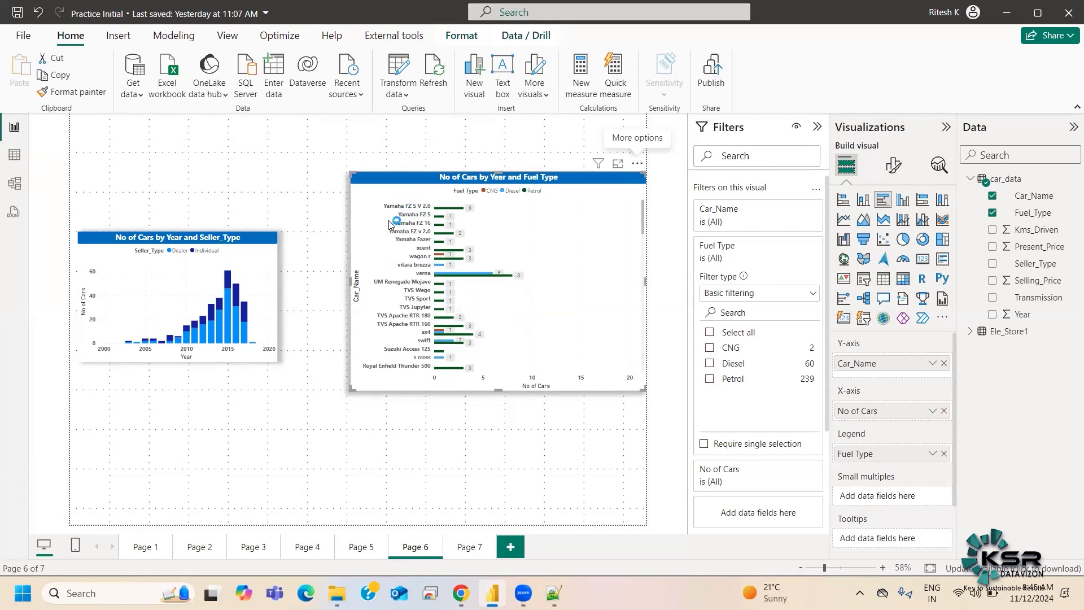
scroll(407, 226, "down", 10)
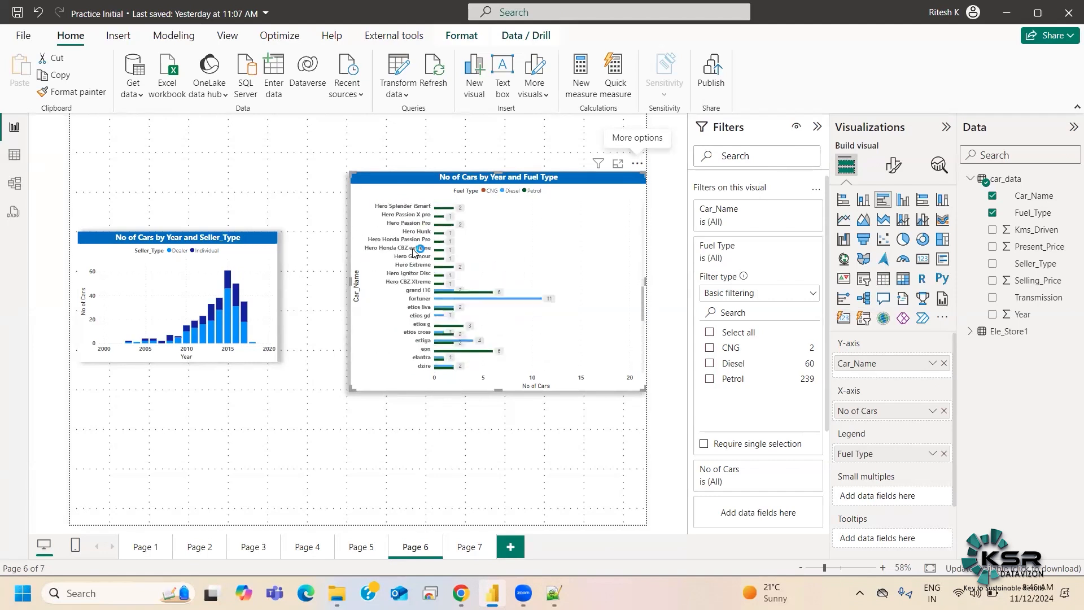
scroll(415, 251, "down", 5)
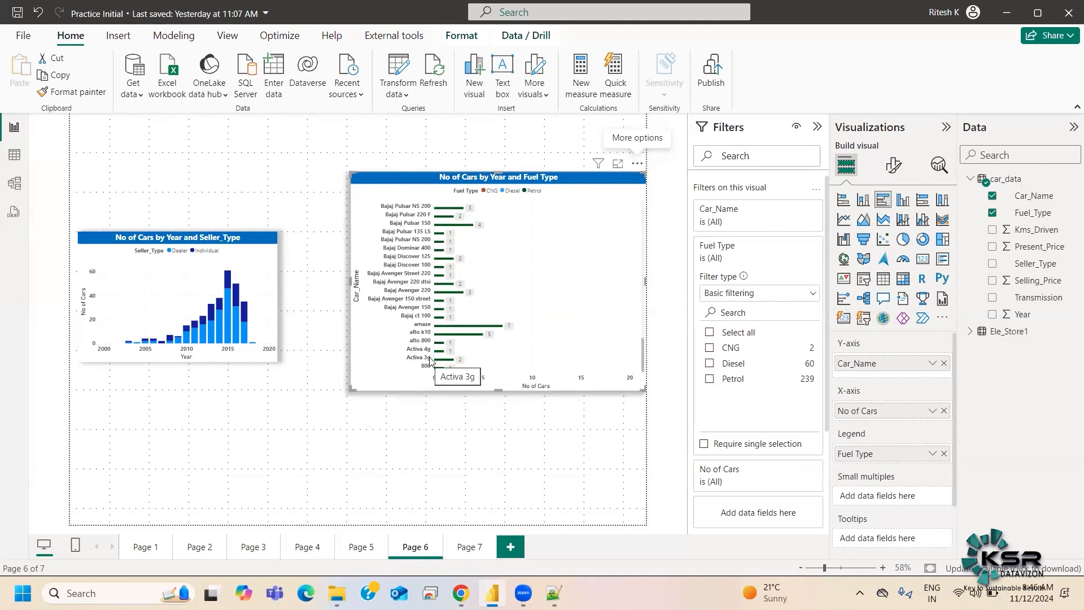
Sort the fuel type chart's axis by No of Cars and check the sort direction in its axis sorting options
left_click(637, 163)
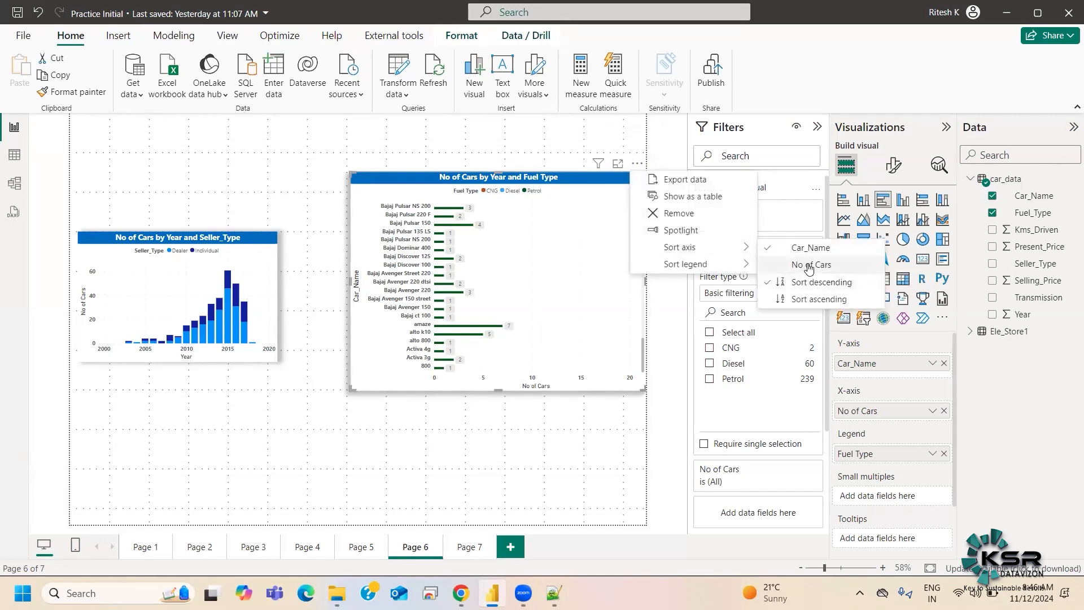
left_click(810, 267)
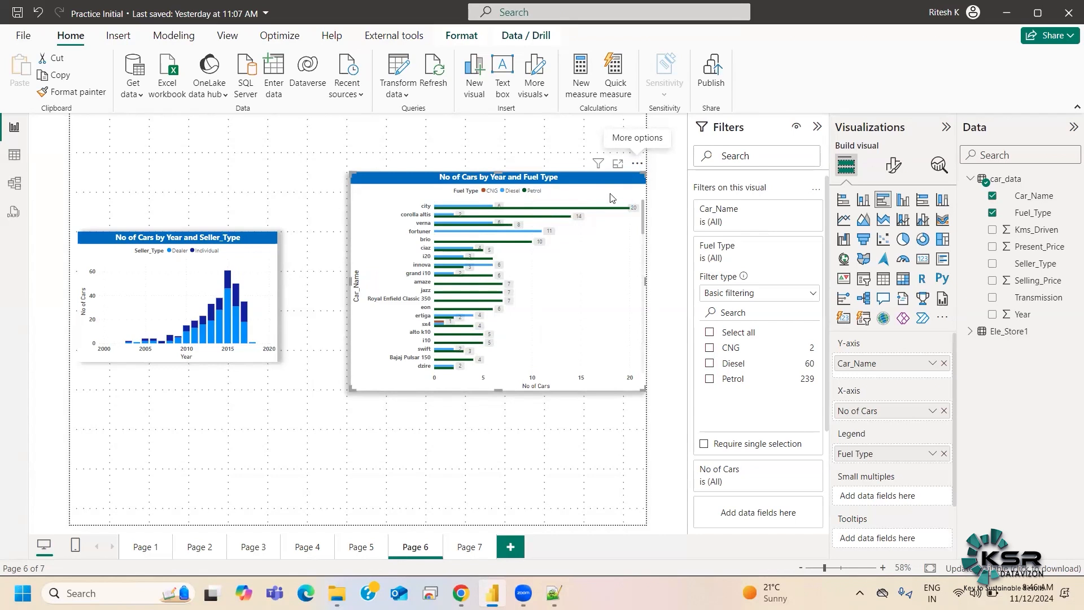
left_click(638, 163)
mouse_move(690, 249)
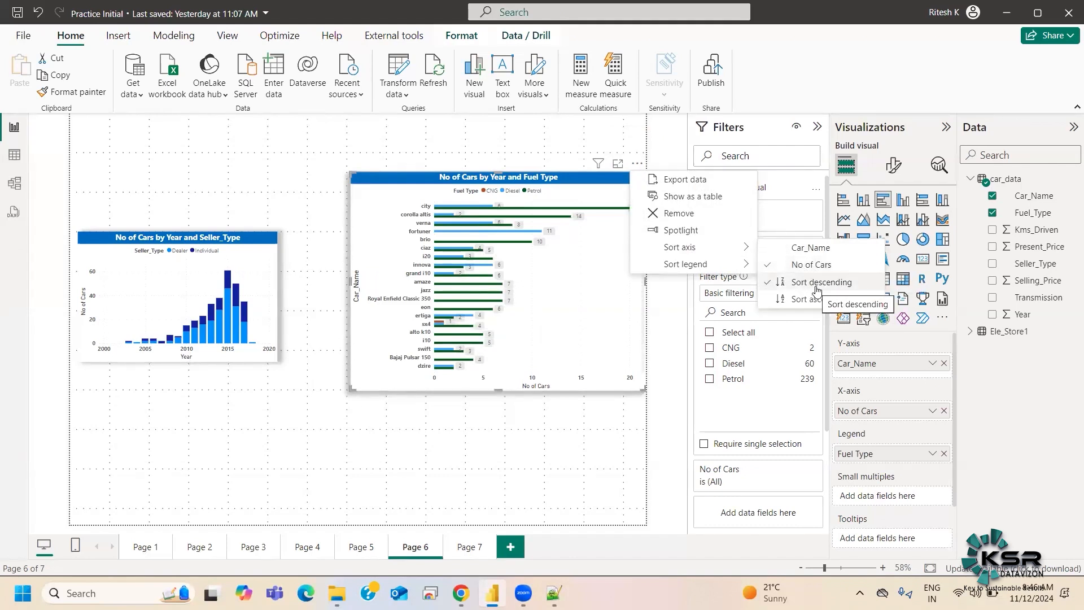
Replace Car_Name with Year on the fuel type chart's Y-axis and inspect which sorting options it offers
left_click(927, 338)
left_click(943, 366)
left_click_drag(1017, 313, 890, 366)
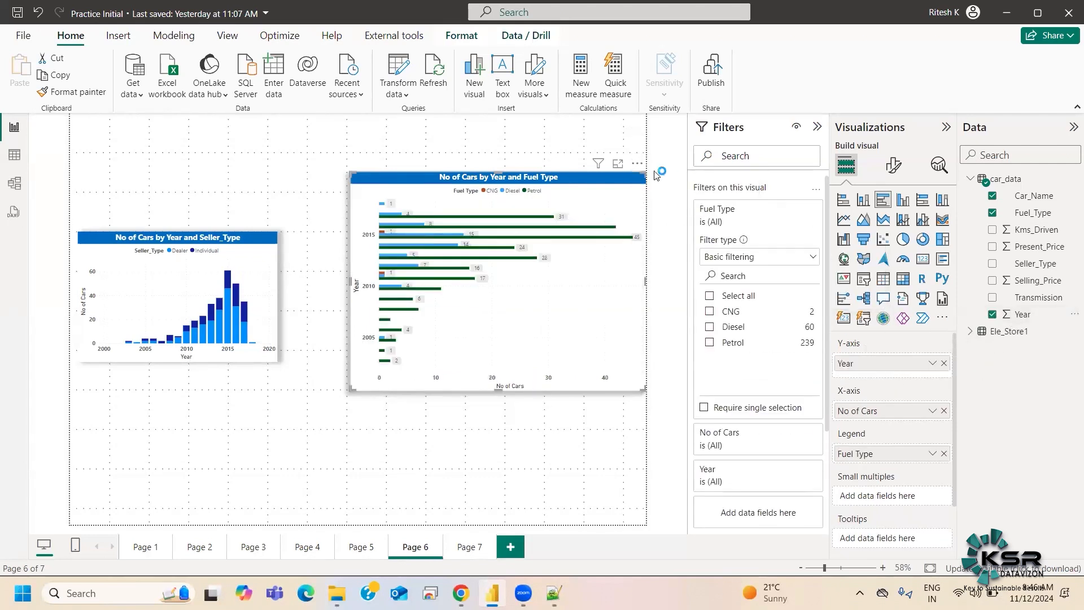
left_click(637, 164)
mouse_move(734, 248)
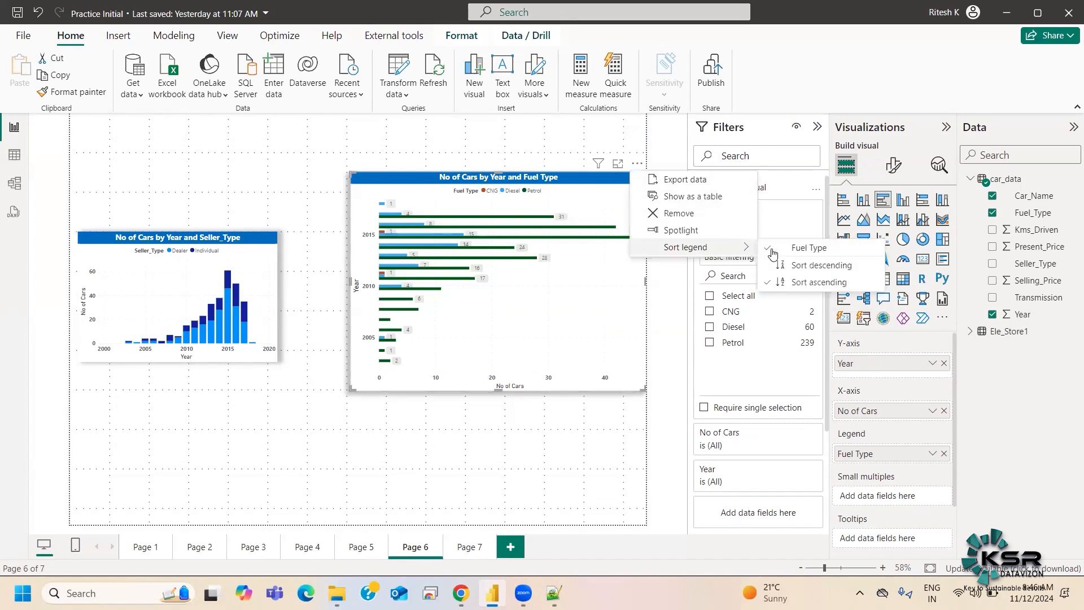
left_click(870, 380)
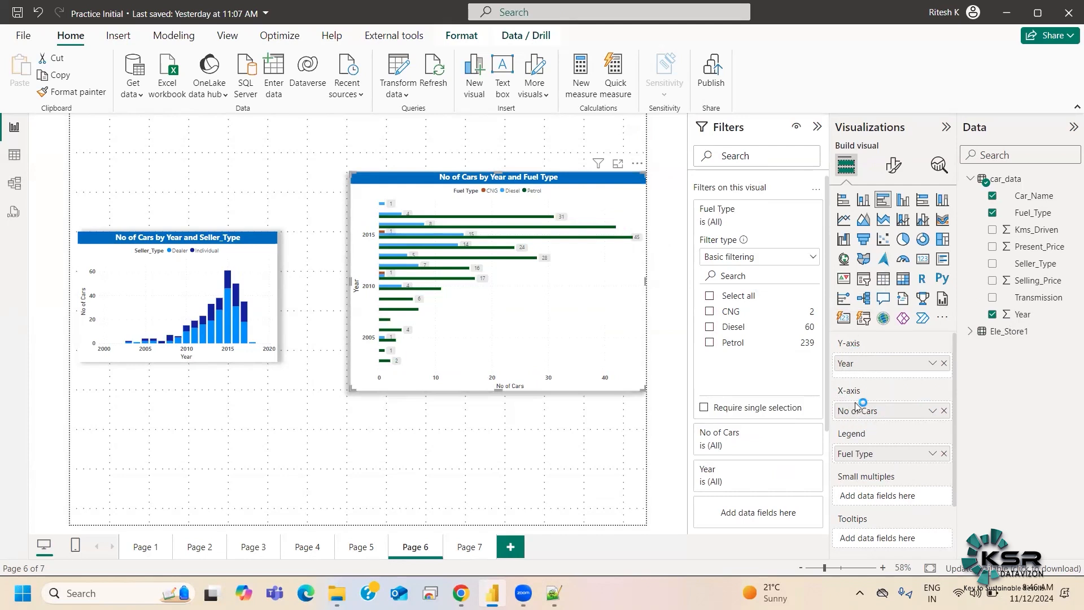
Put Car_Name back on the fuel type chart's Y-axis in place of Year and check the available sorting options
left_click(944, 364)
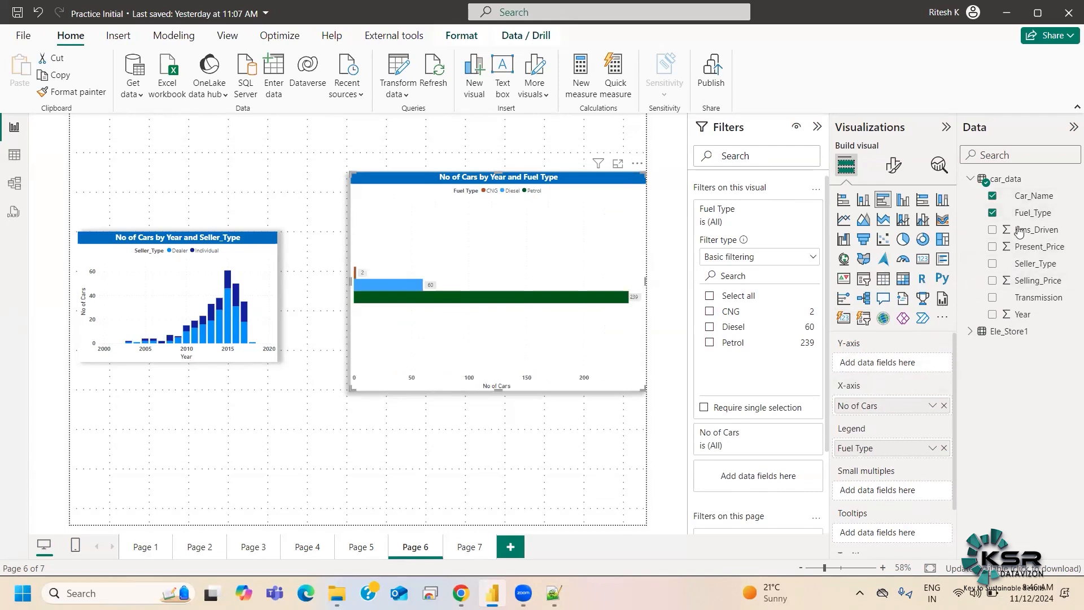
left_click_drag(1031, 197, 902, 365)
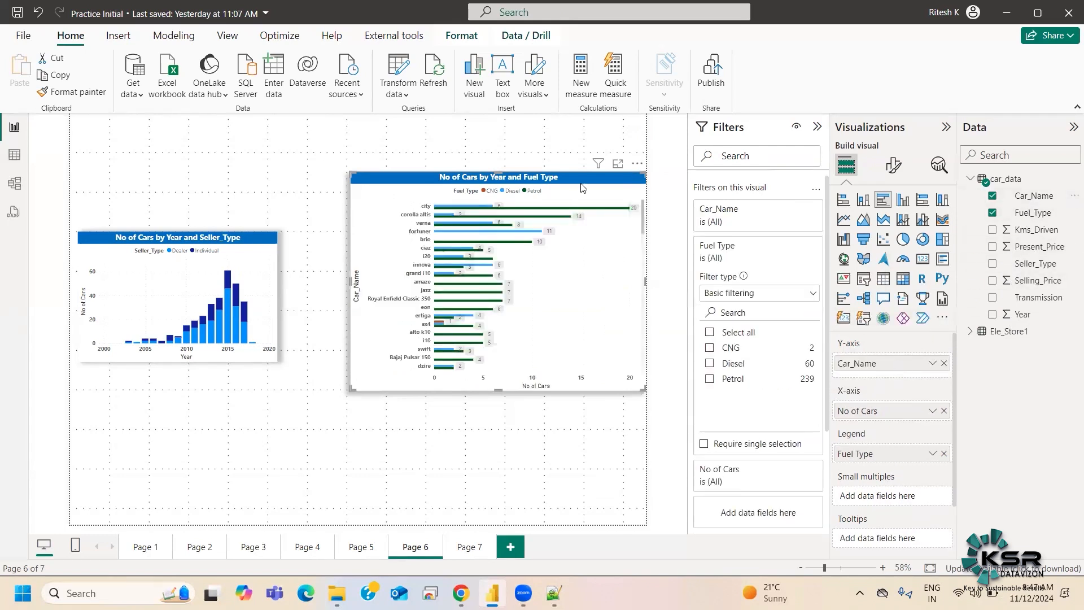
left_click(637, 163)
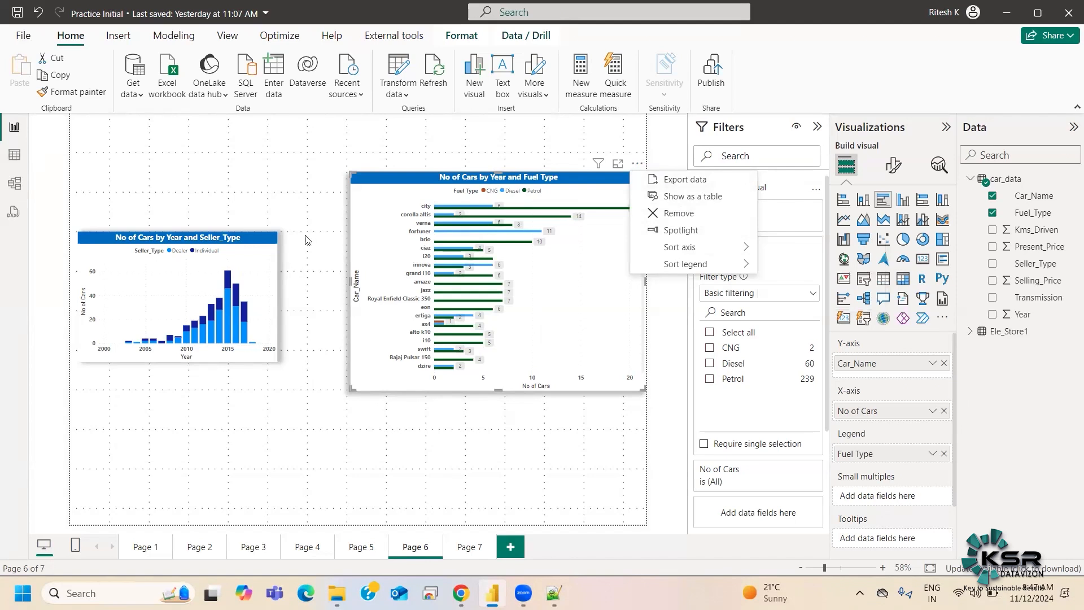
Inspect the Seller_Type chart's legend sorting options, and replace Year with Seller_Type on its X-axis
left_click(271, 237)
left_click(271, 236)
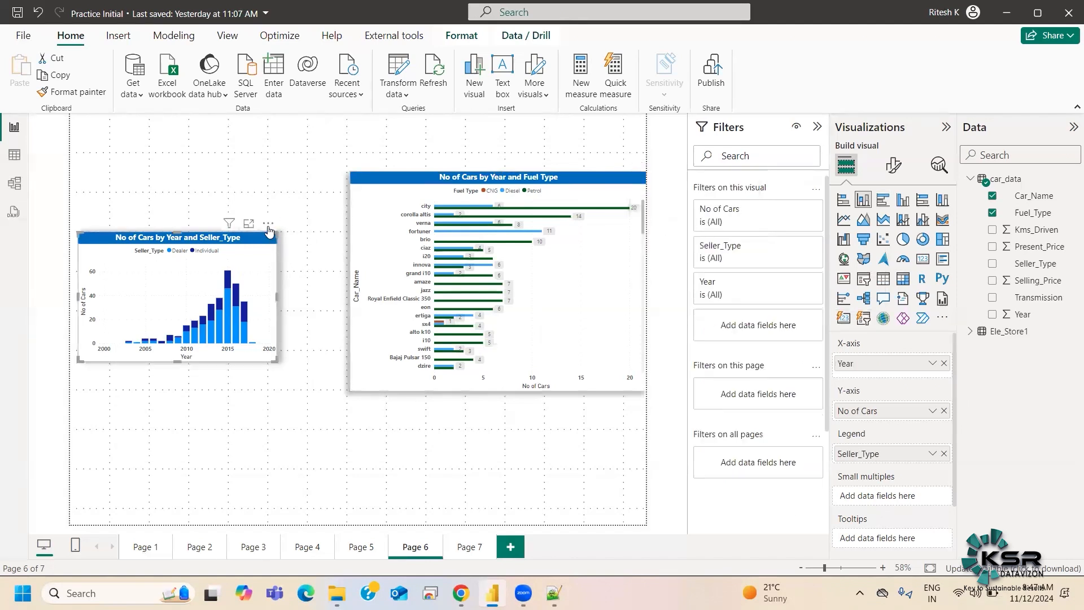
left_click(268, 223)
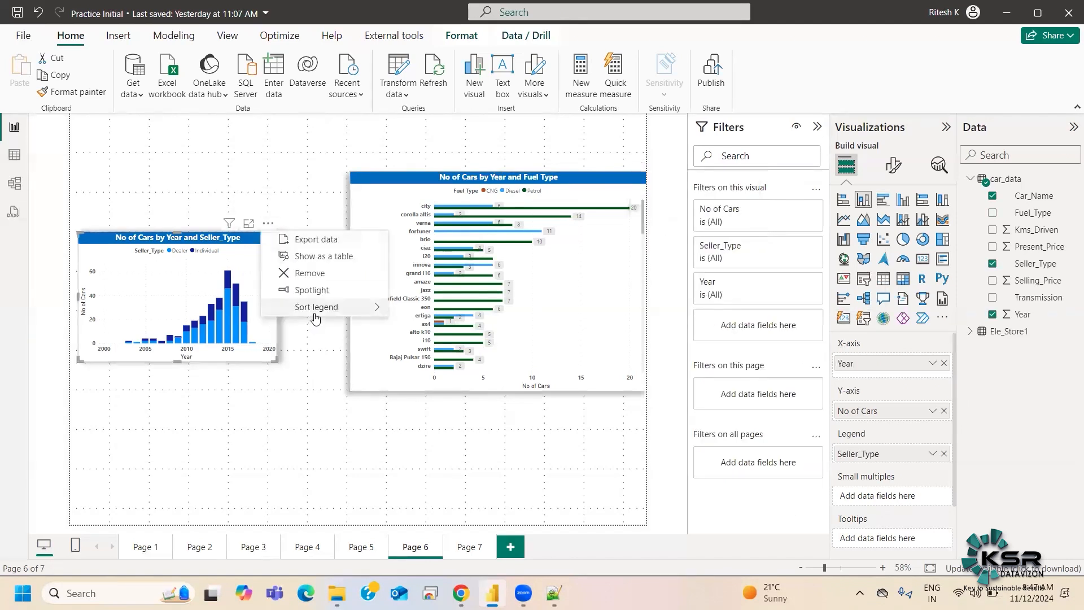
mouse_move(313, 312)
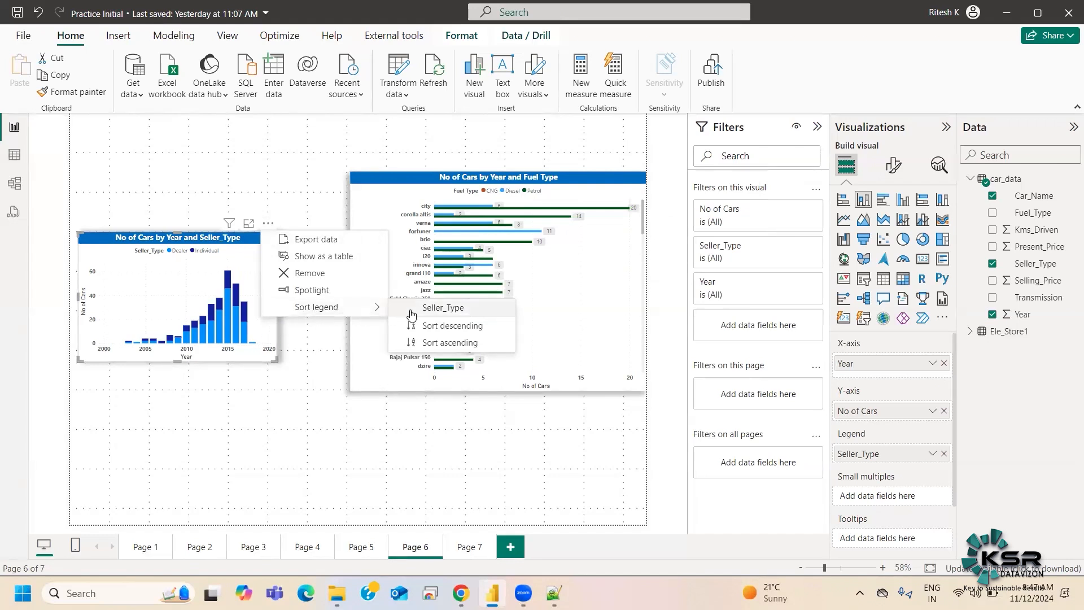
left_click(929, 368)
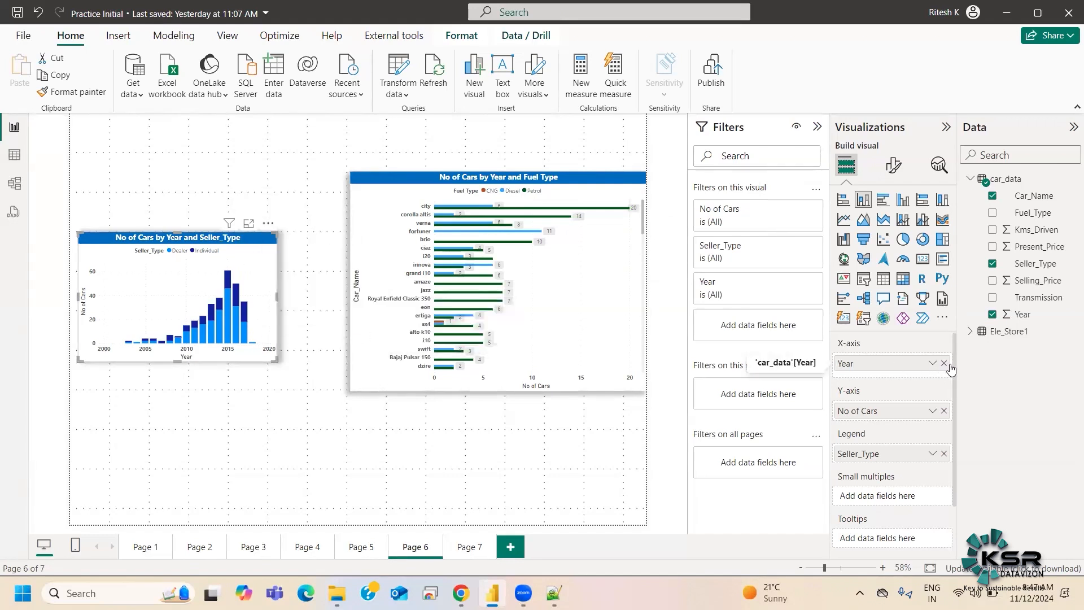
left_click(943, 363)
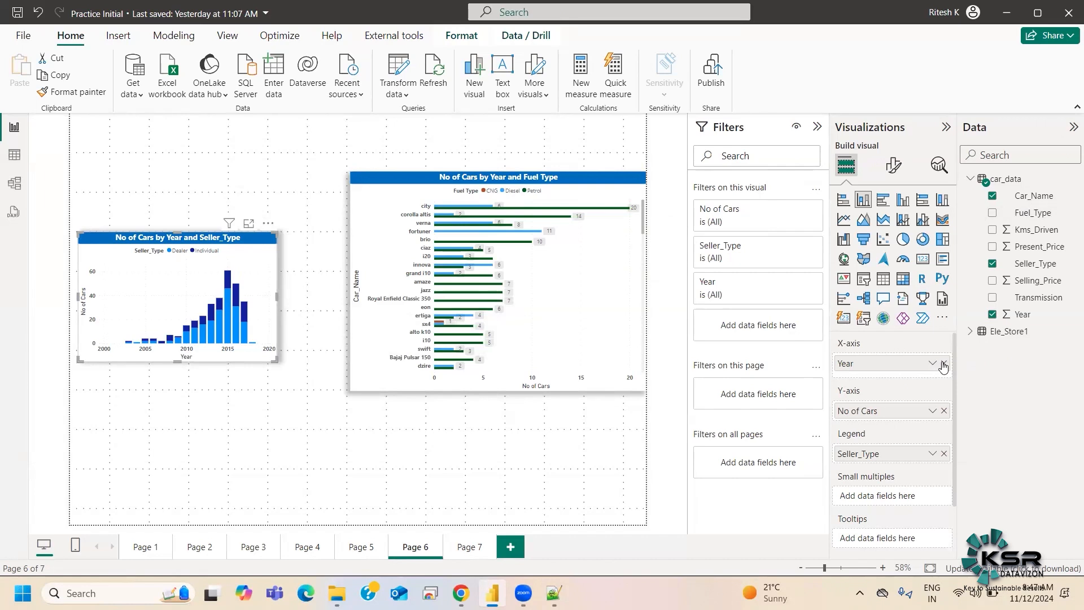
left_click_drag(1032, 265, 891, 372)
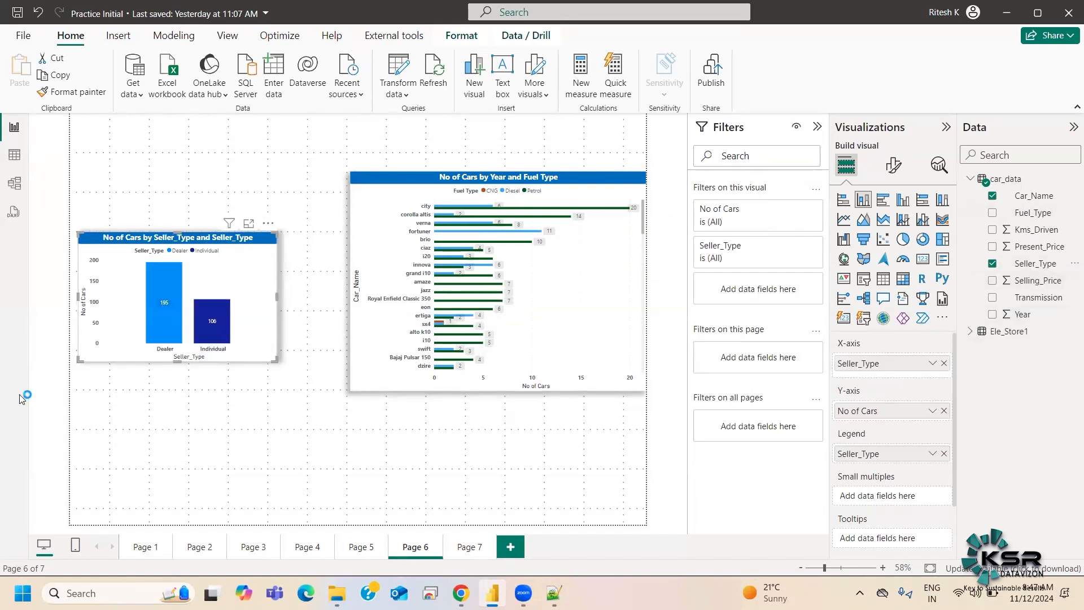
Examine the axis and legend sorting options of the Seller_Type chart without changing the sort
right_click(299, 305)
mouse_move(317, 306)
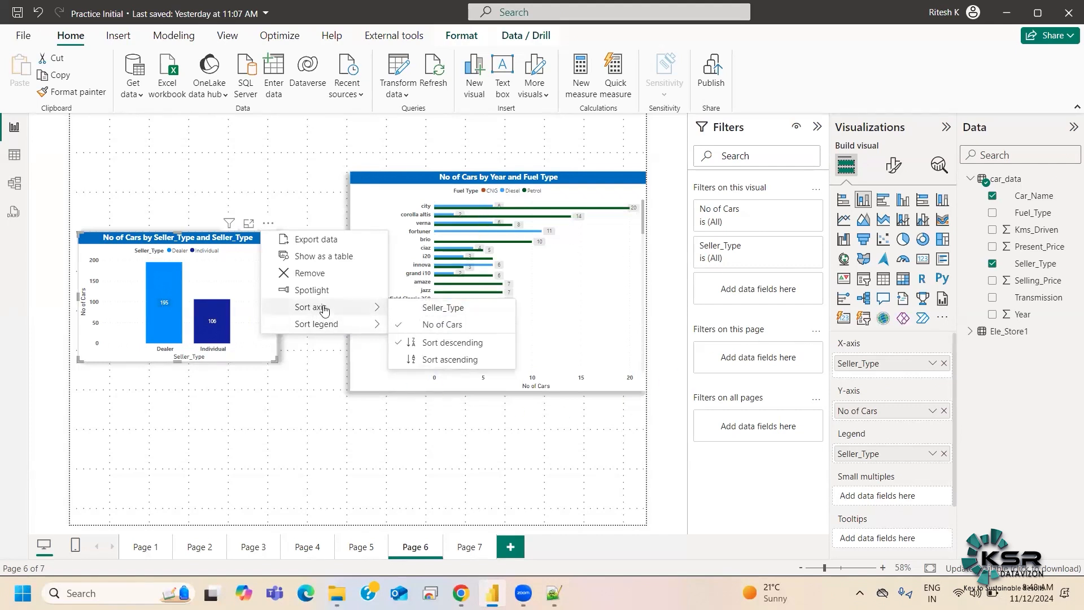
mouse_move(328, 324)
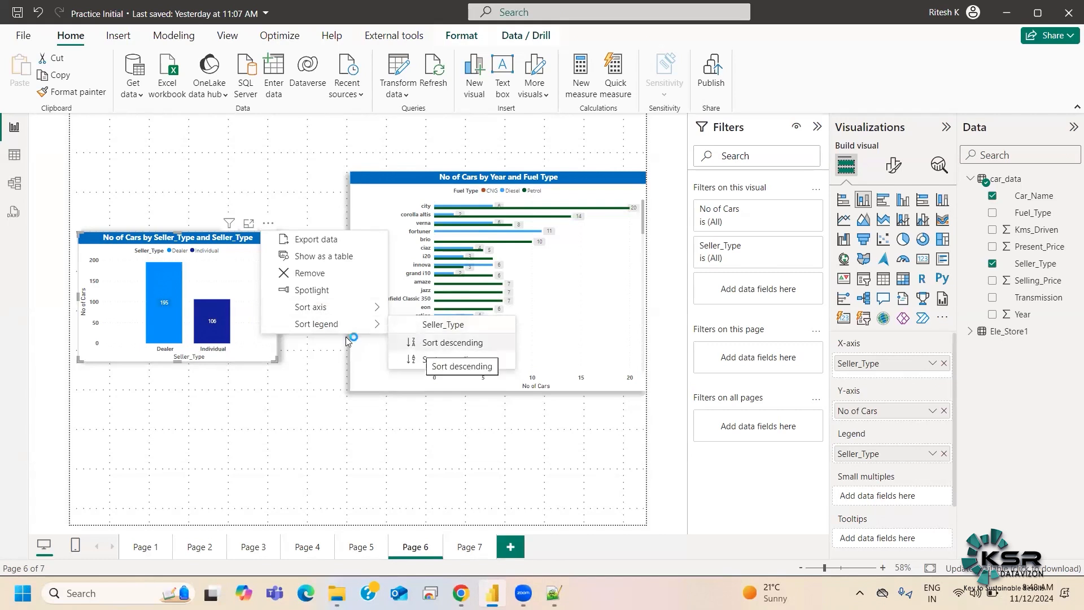
mouse_move(370, 313)
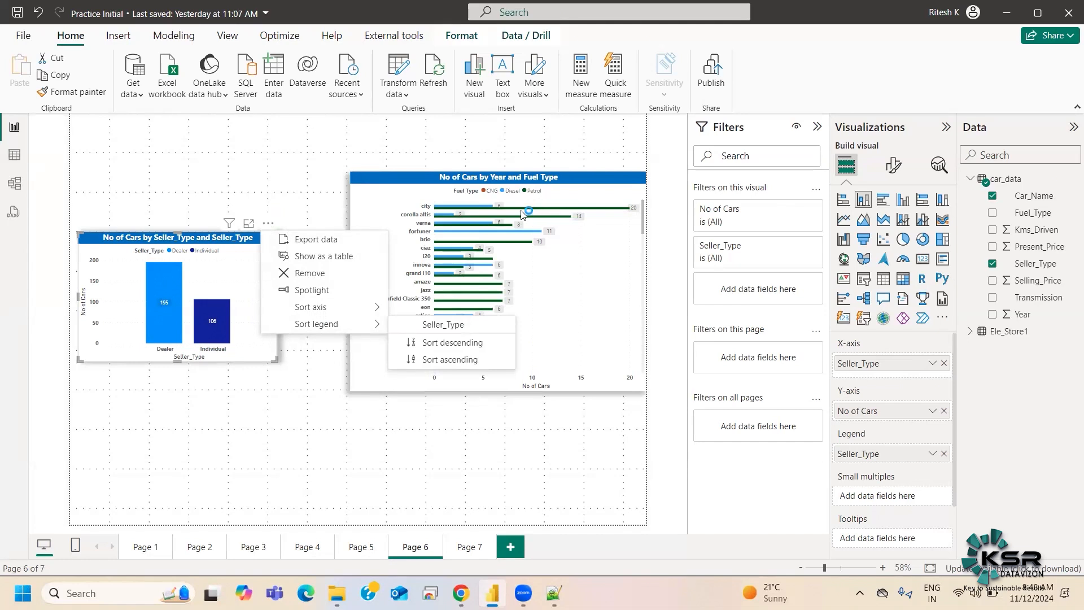
left_click(270, 454)
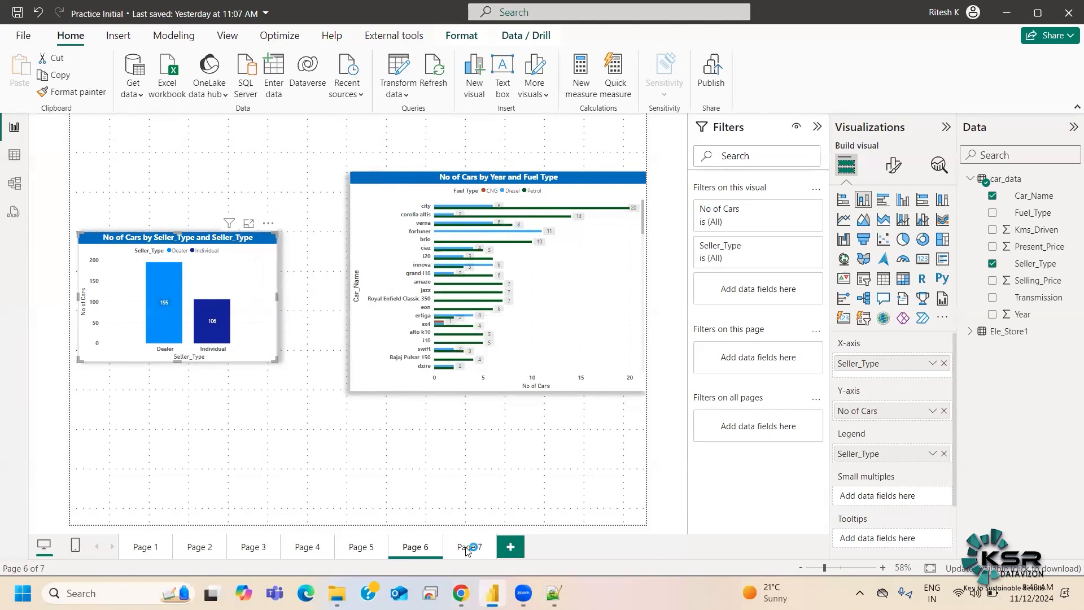
left_click(460, 35)
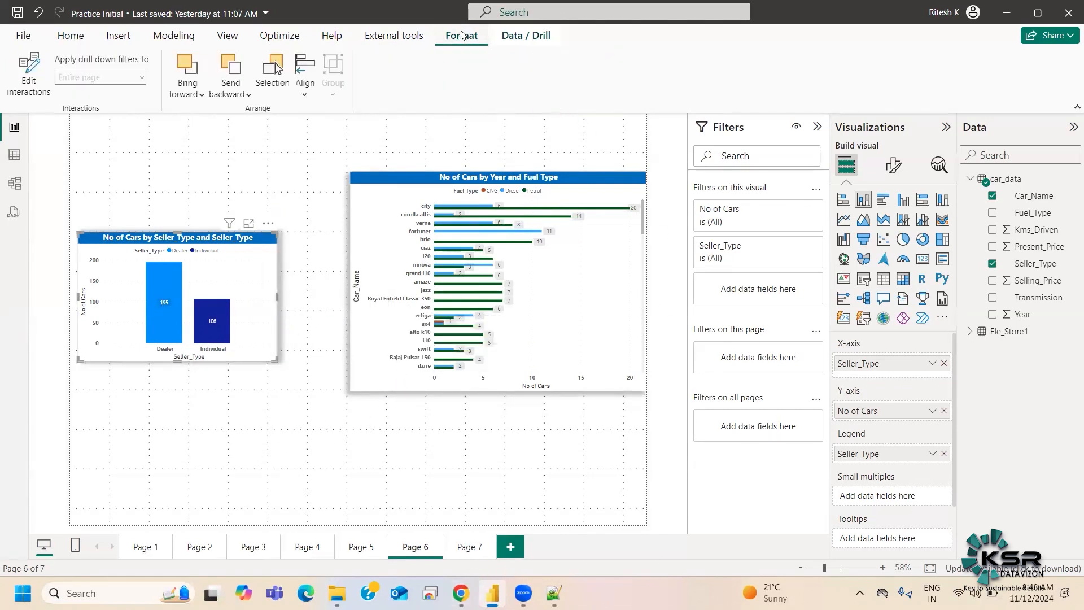
left_click(70, 36)
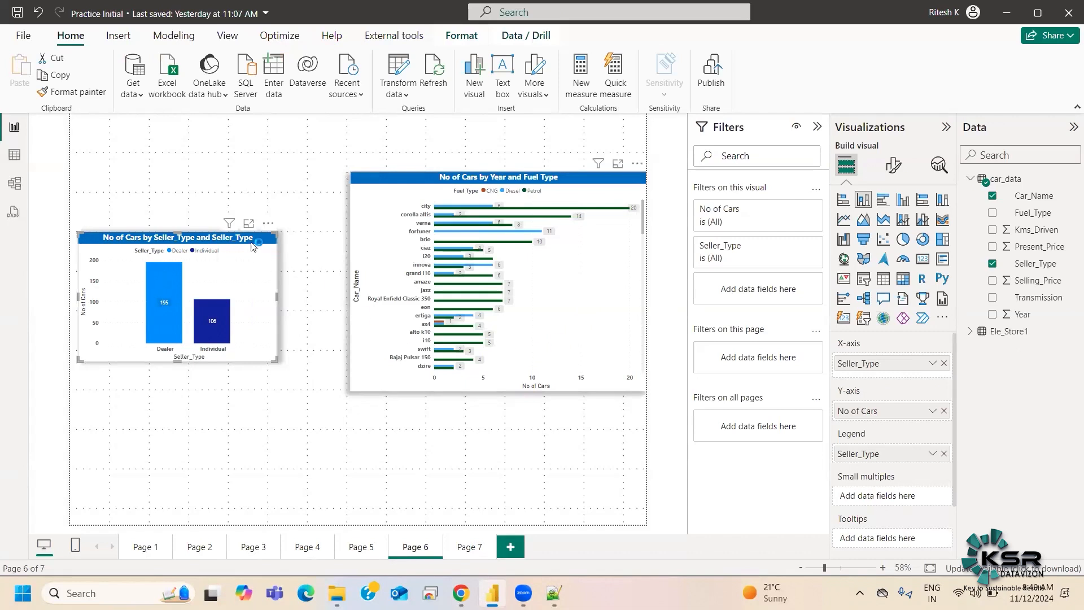
Remove the Seller_Type chart from the page and undo the removal
left_click(269, 223)
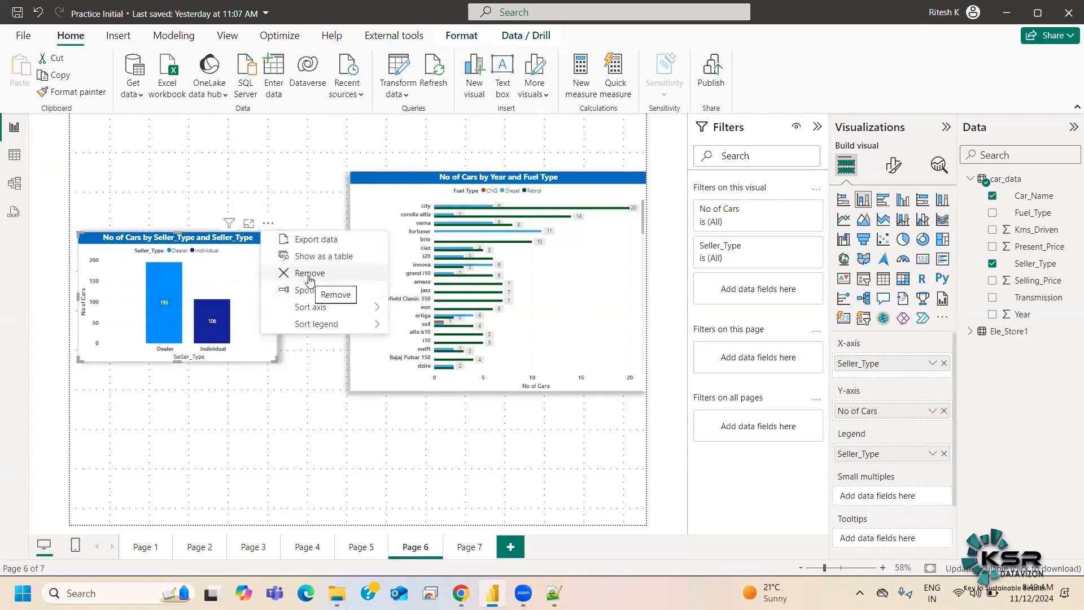
left_click(310, 277)
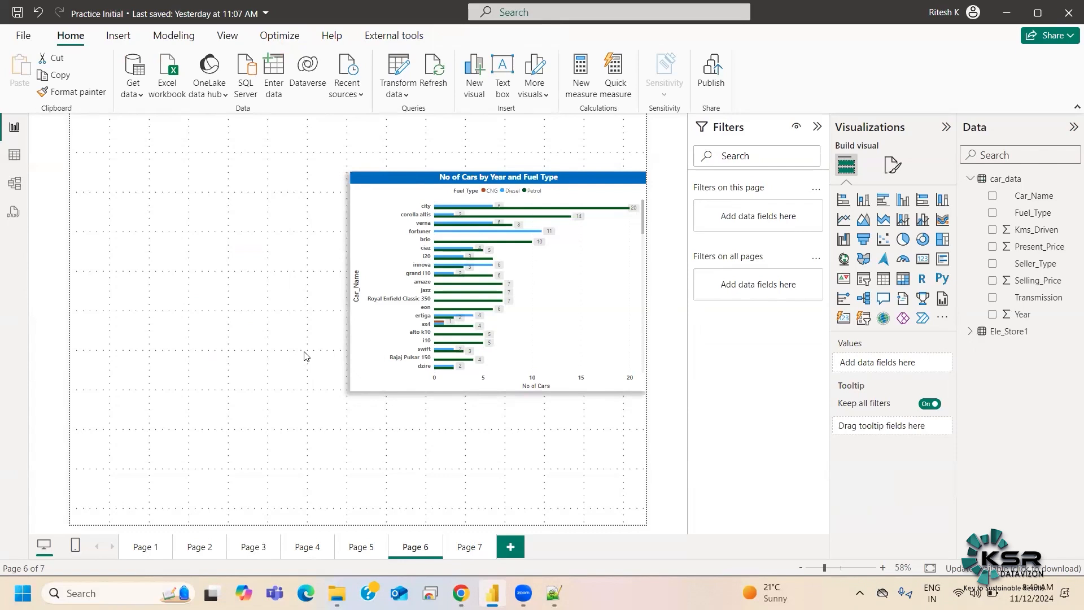
key("ctrl+z")
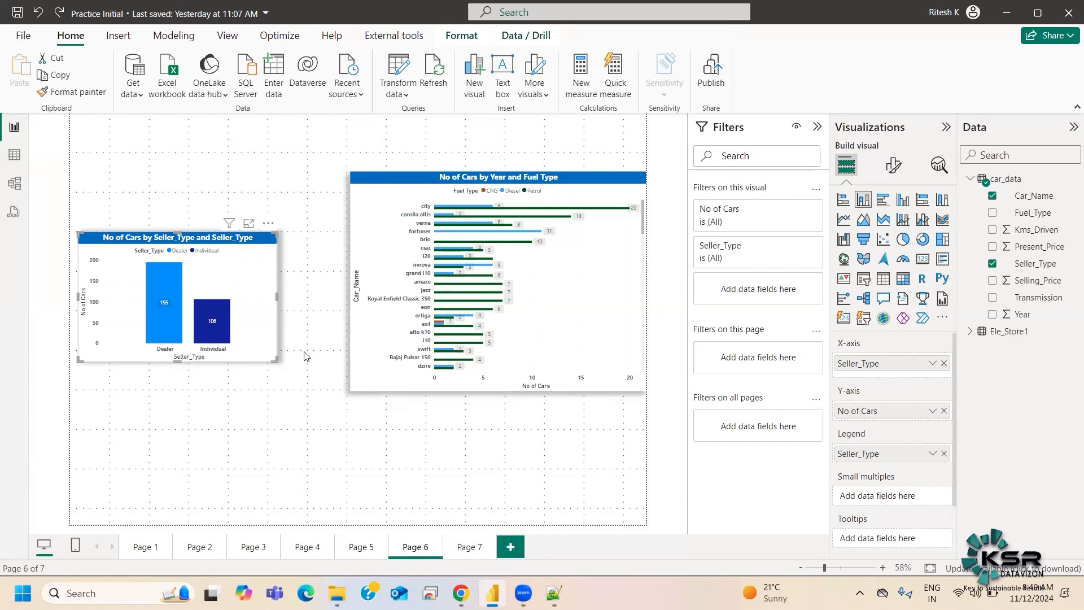
Review the available options of the Seller_Type chart without choosing any
left_click(268, 223)
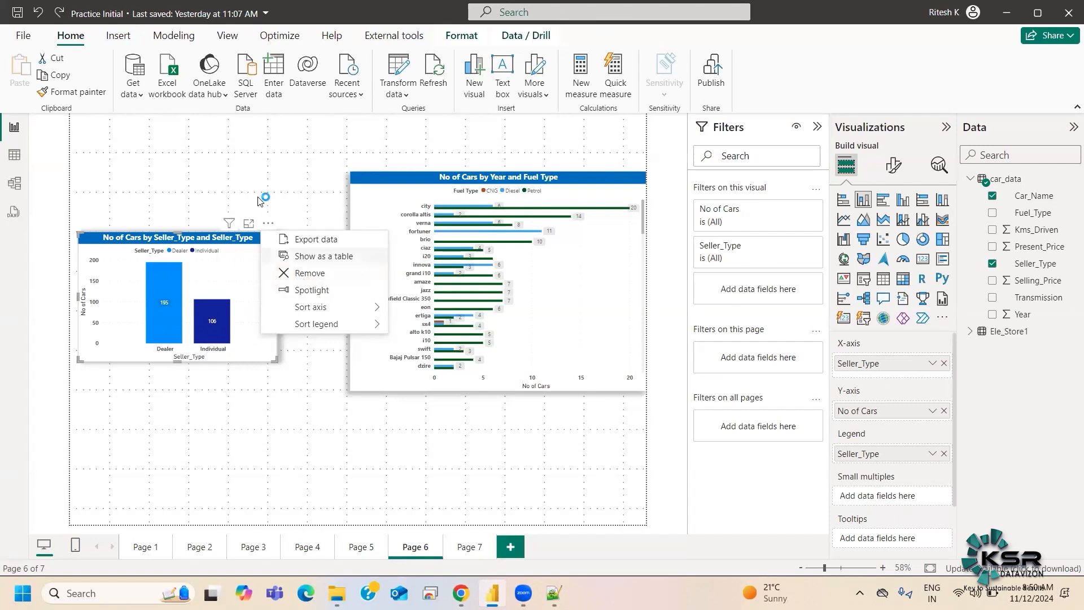
left_click(345, 178)
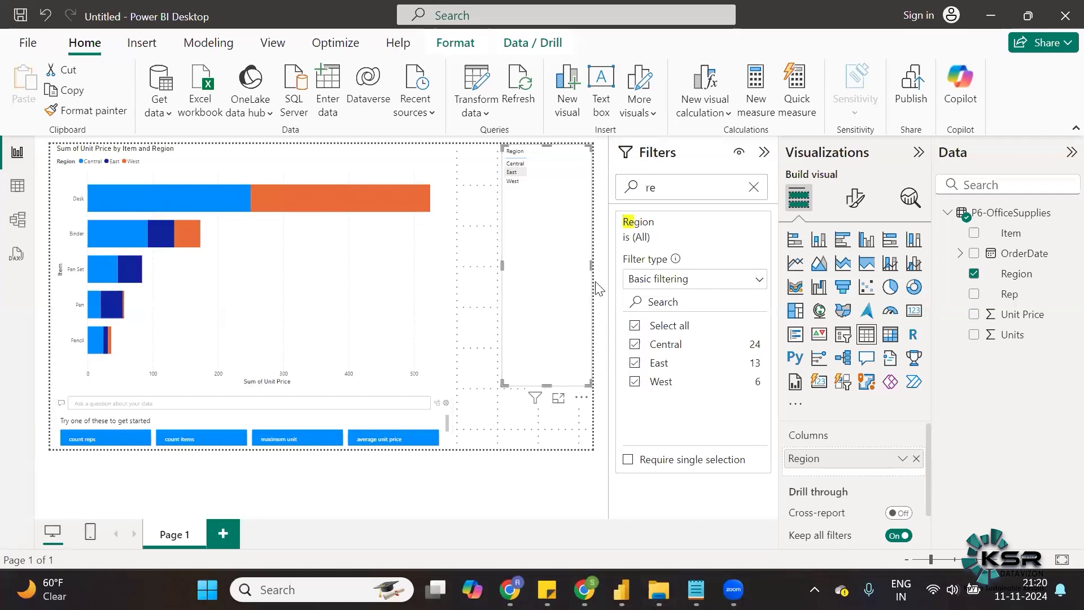
Start a new visual calculation on the Region table visual and place the cursor in its formula
left_click(581, 398)
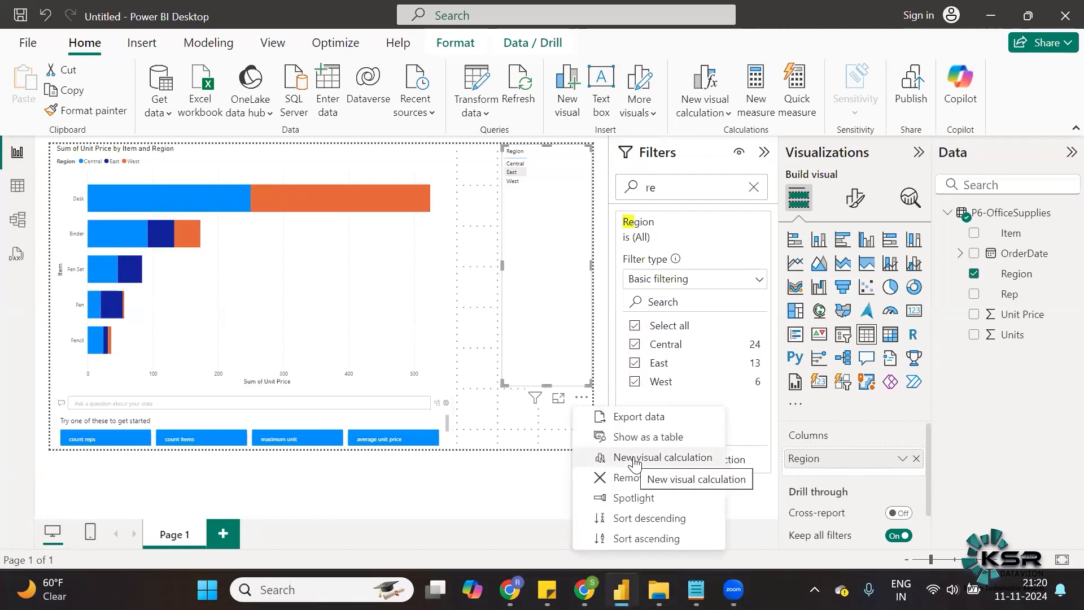
left_click(635, 459)
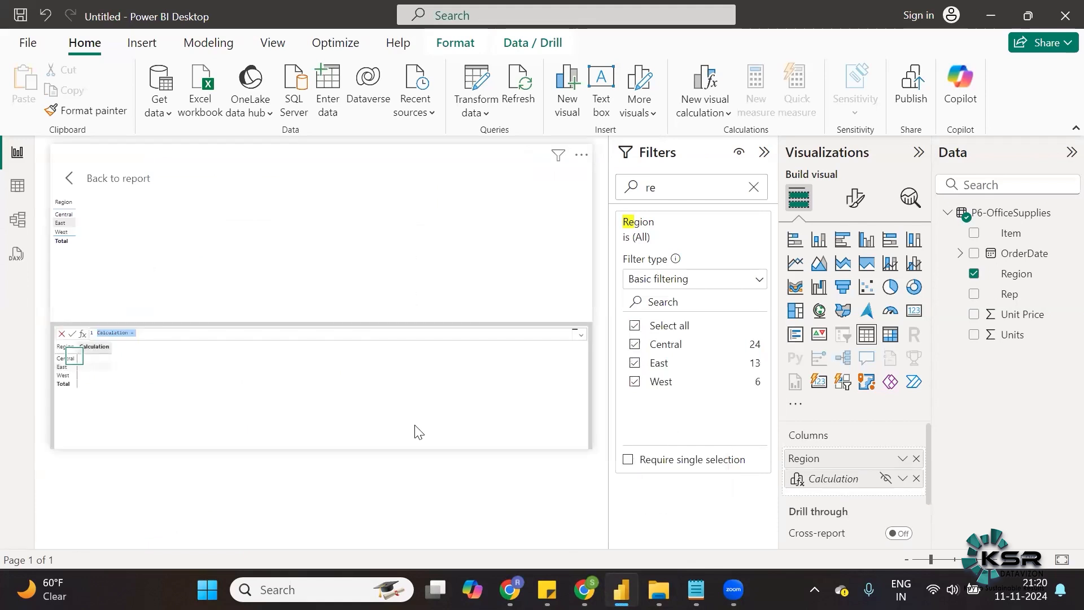
left_click(363, 332)
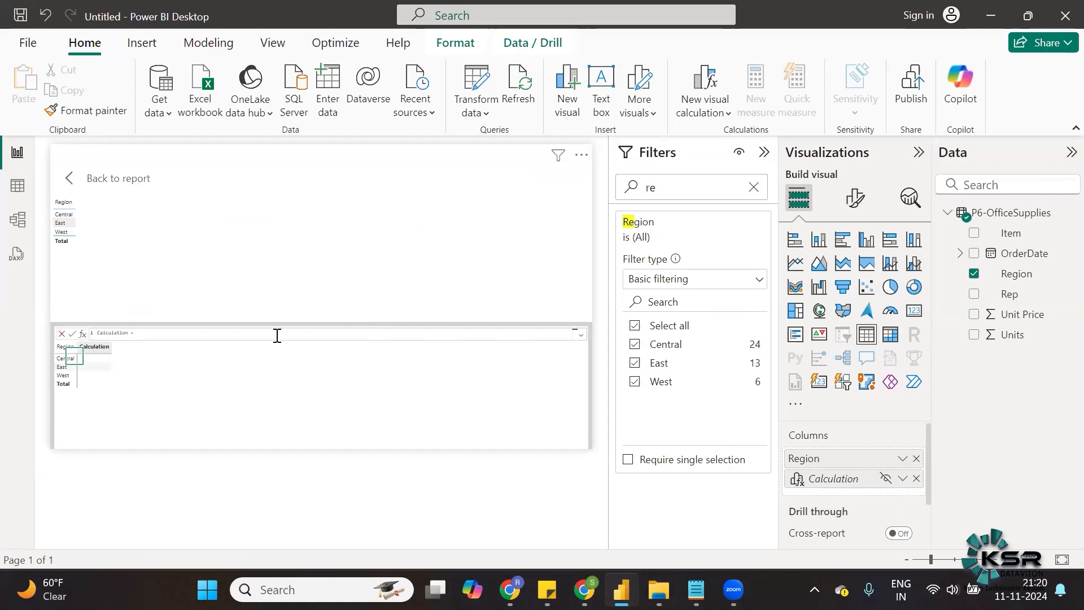
key("XF86AudioRaiseVolume")
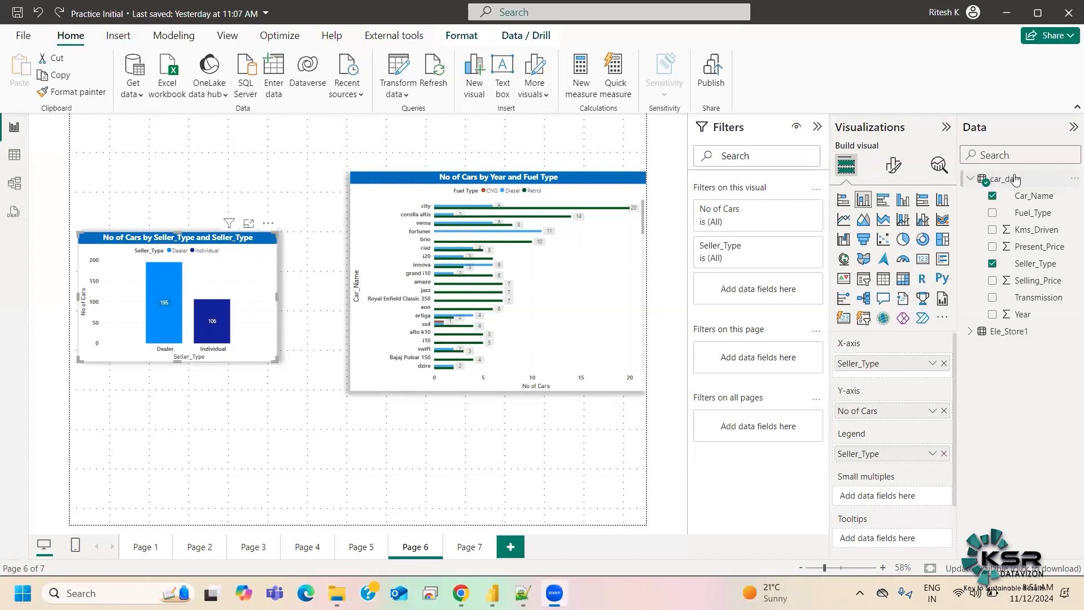
Inspect the options of the car_data table and the axis and legend sorting options of the fuel type chart
left_click(1071, 180)
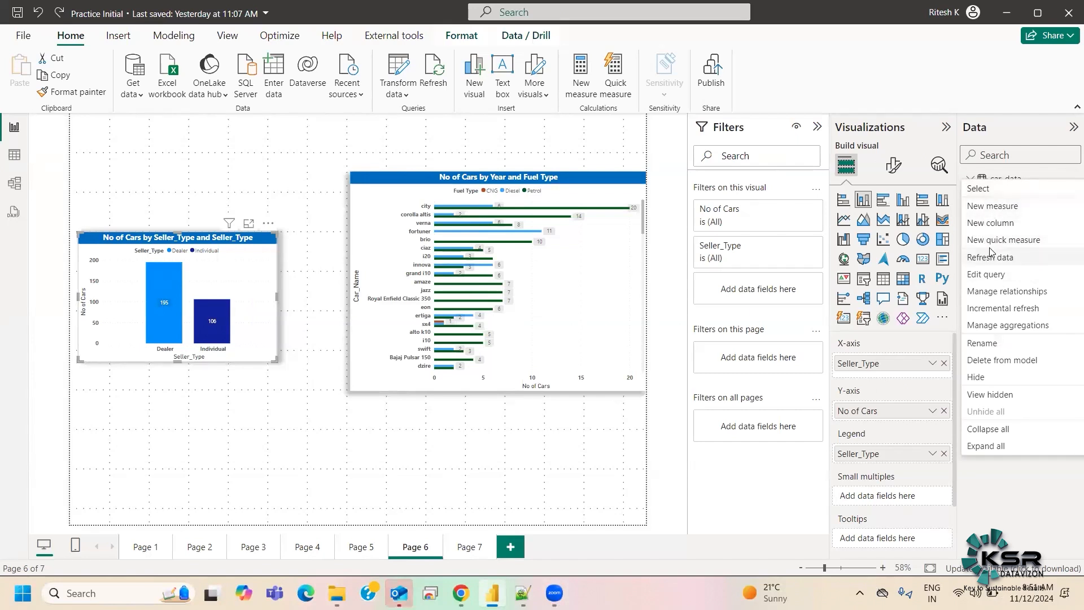
left_click(511, 439)
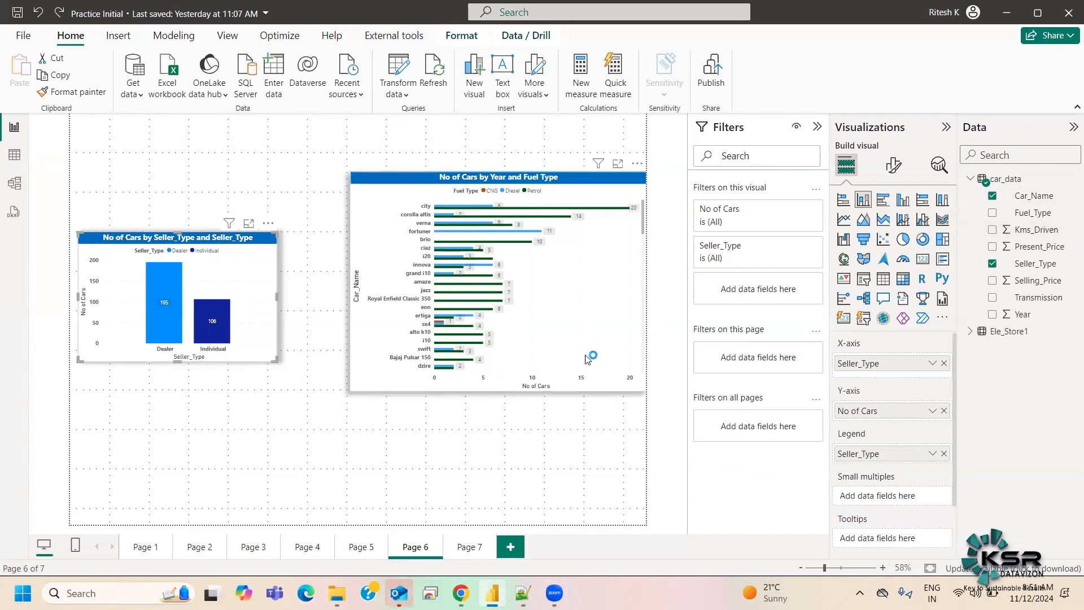
left_click(637, 163)
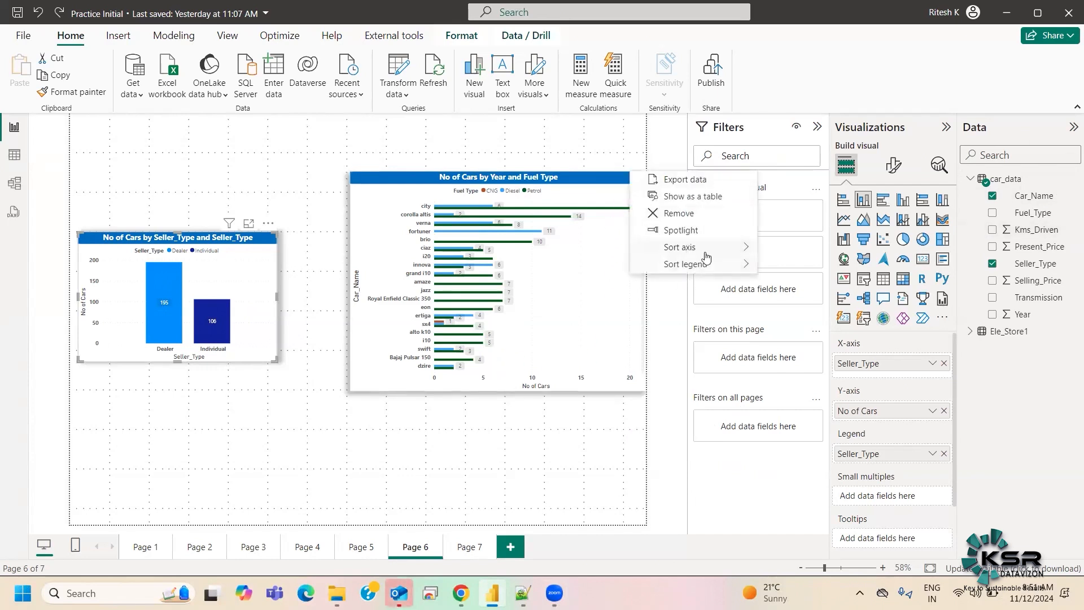
mouse_move(729, 256)
left_click(586, 446)
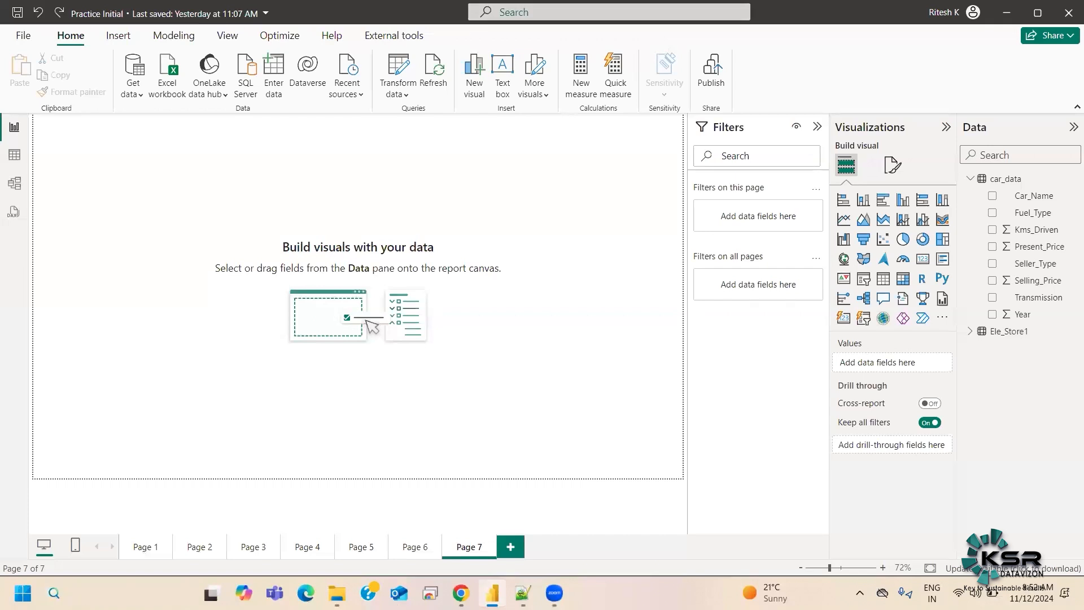
Search the computer for Microsoft Whiteboard and launch it
left_click(85, 593)
type("micr")
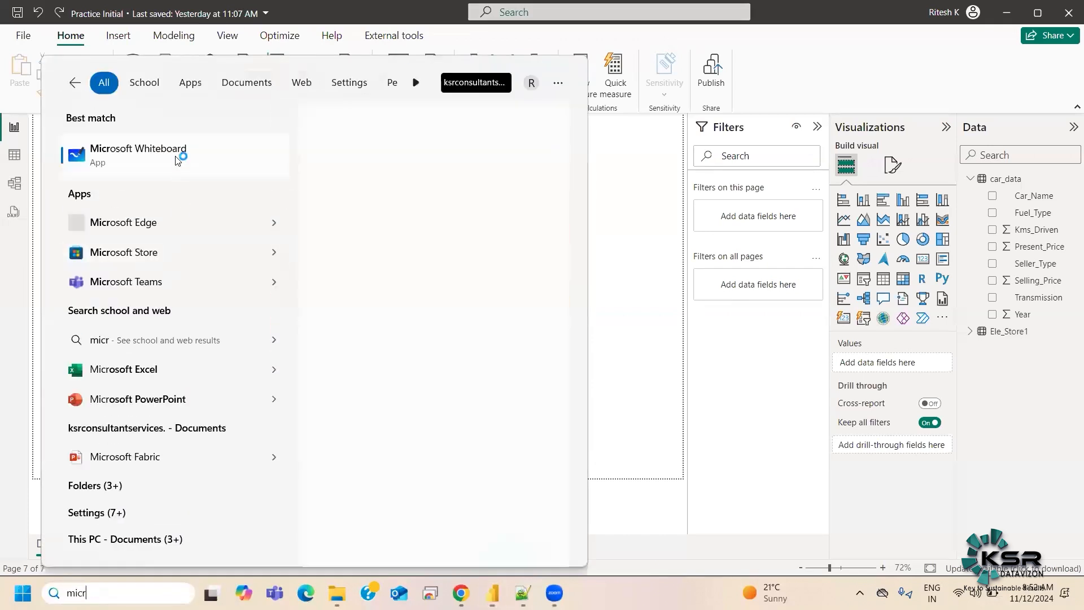
left_click(177, 152)
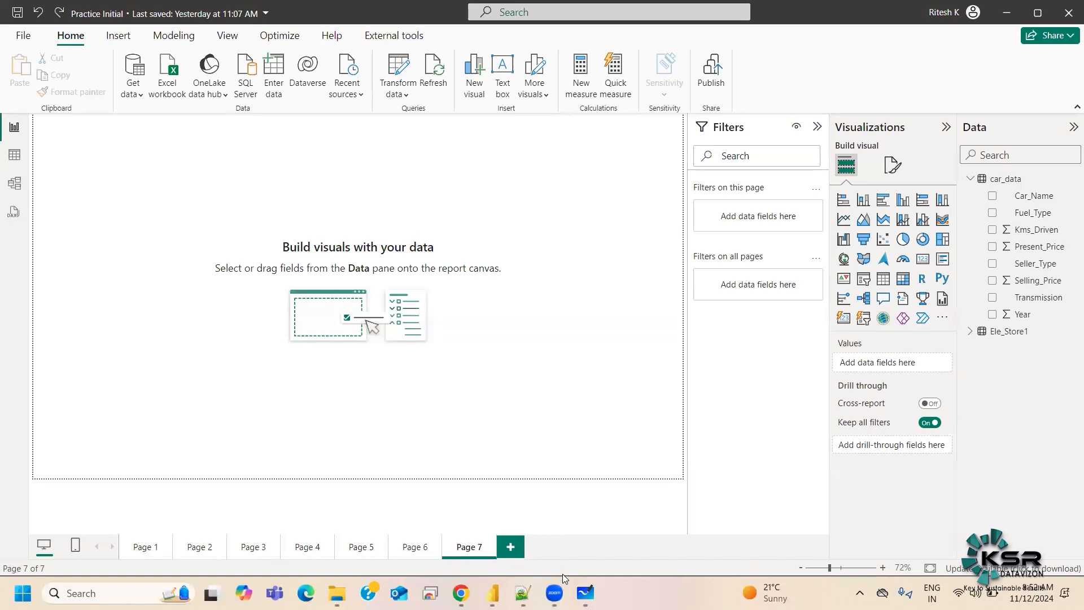
On Page 6, replace Car_Name with Kms_Driven on the fuel type chart's Y-axis and check the available sorting options
left_click(408, 552)
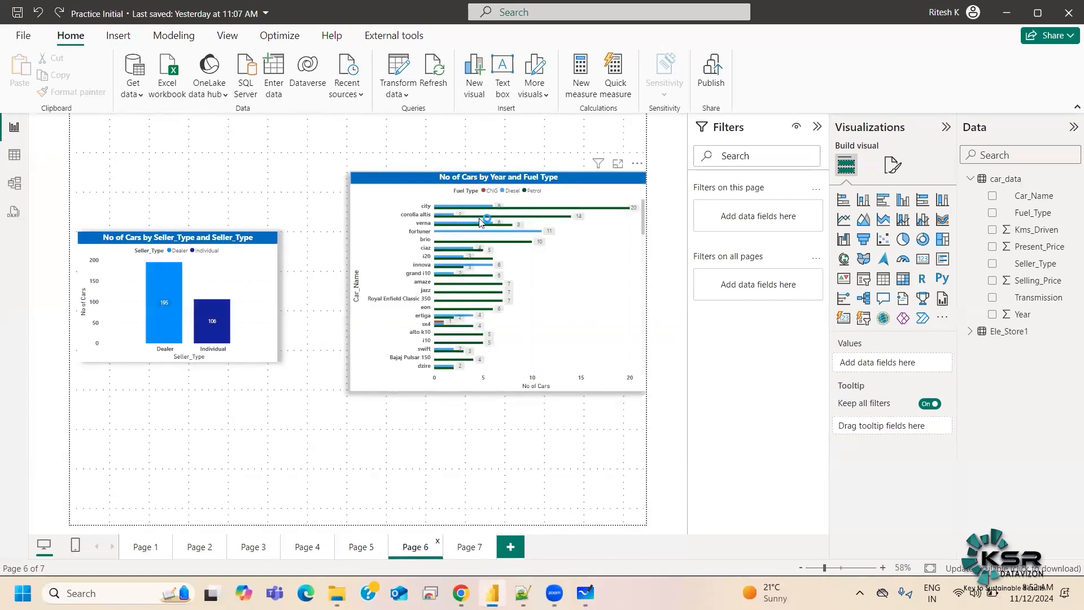
left_click(574, 180)
left_click(944, 364)
left_click_drag(1036, 229, 897, 366)
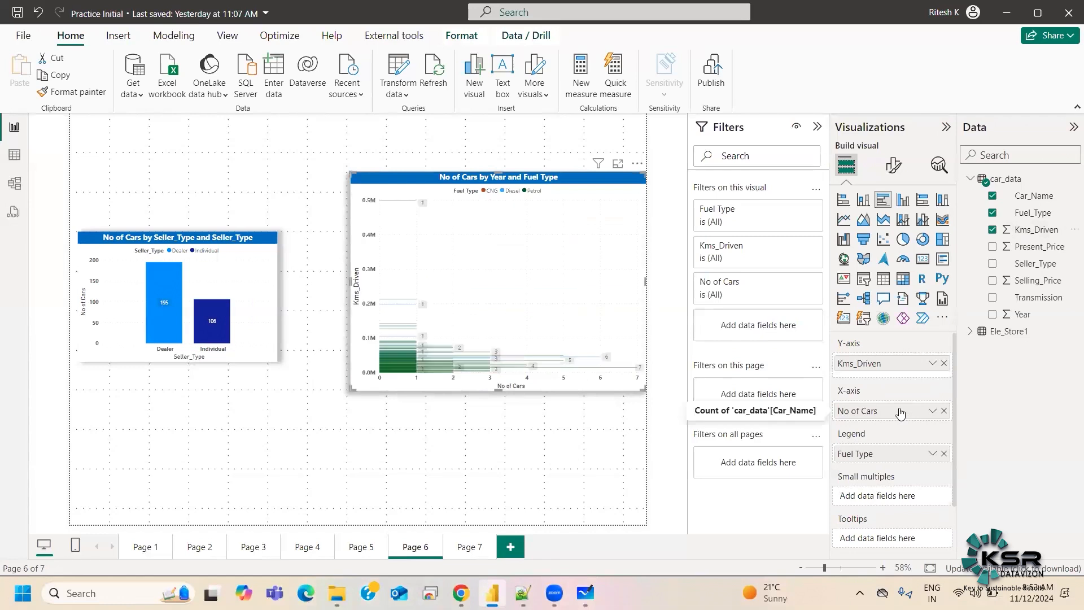
left_click(638, 165)
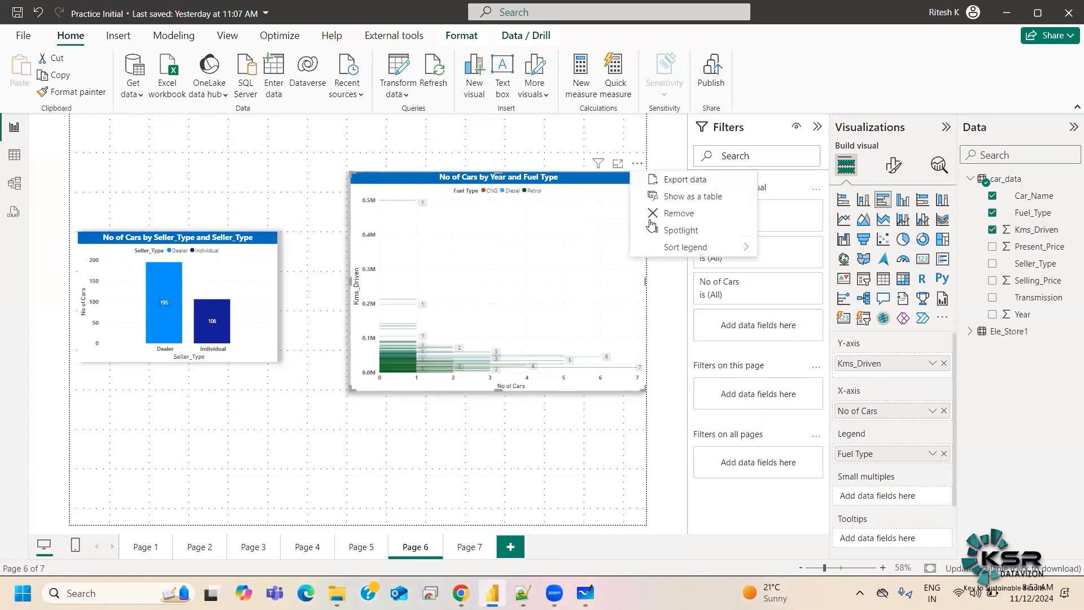
mouse_move(648, 254)
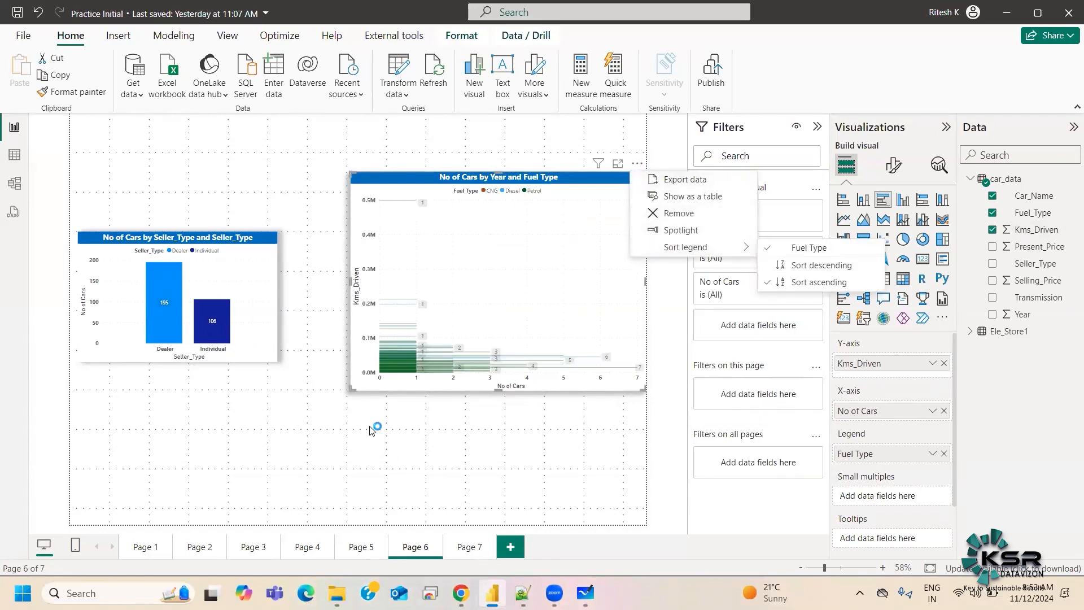
left_click(428, 308)
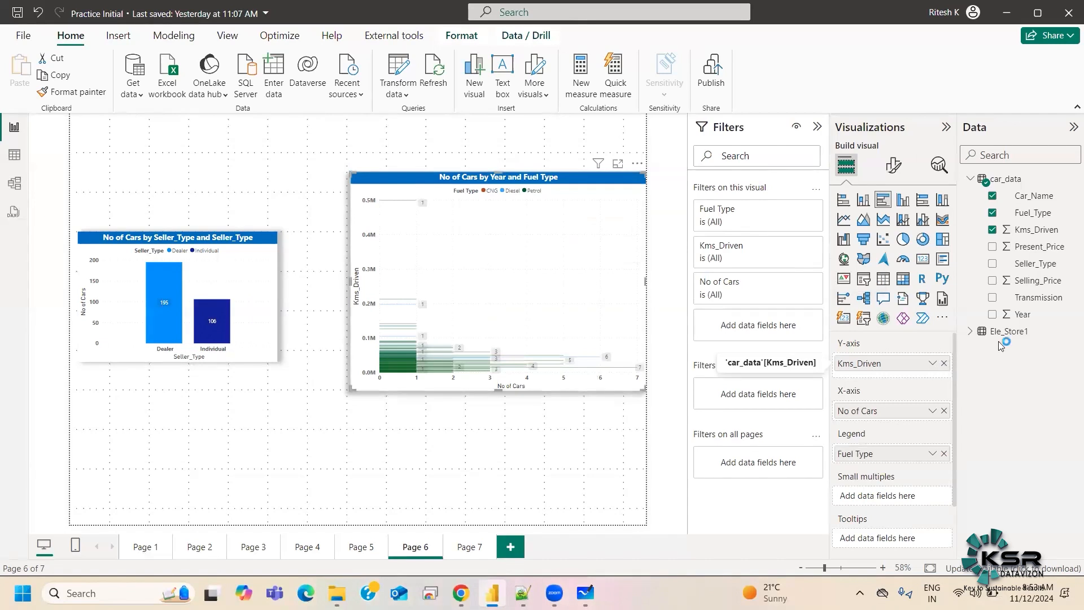
Put Year on the fuel type chart's Y-axis in place of Kms_Driven and check the available sorting options
left_click_drag(1014, 318, 897, 364)
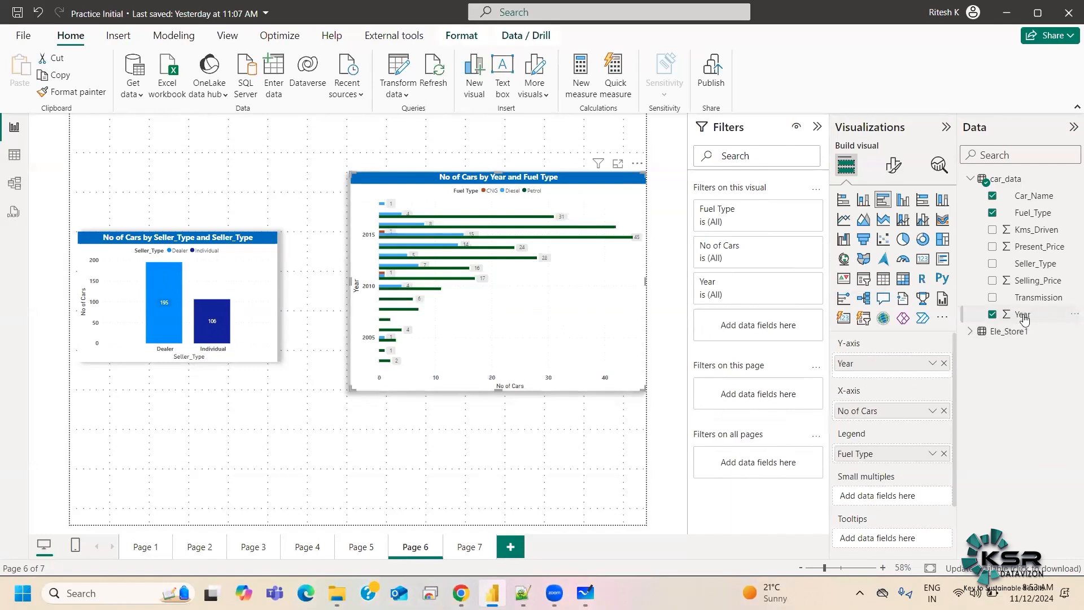
left_click(637, 163)
mouse_move(701, 247)
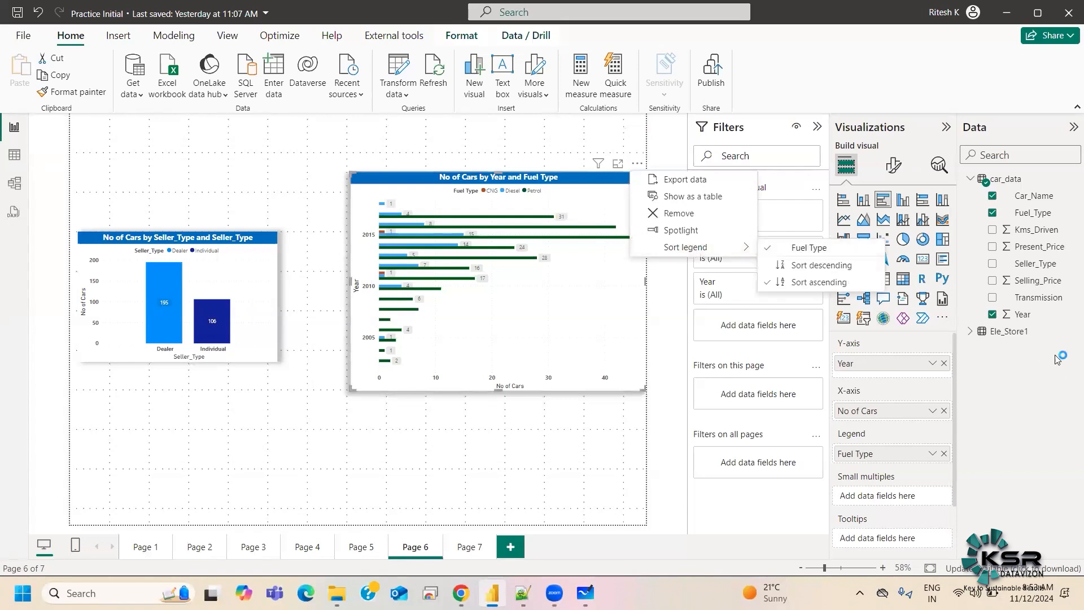
left_click(1010, 379)
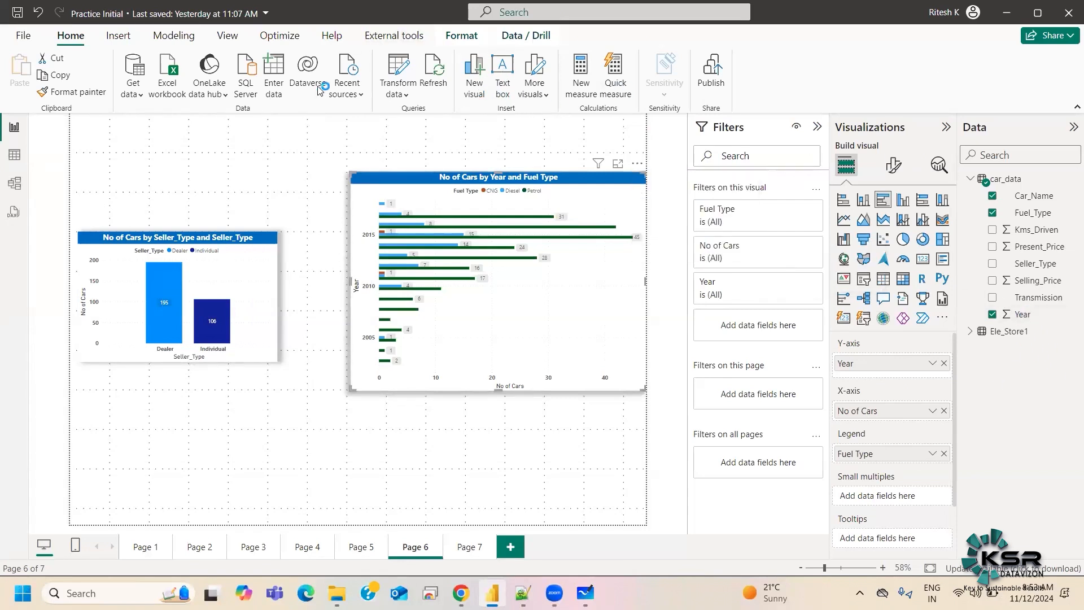
Open the Power Query Editor and import the Sample - Superstore CSV file as a new query
left_click(400, 90)
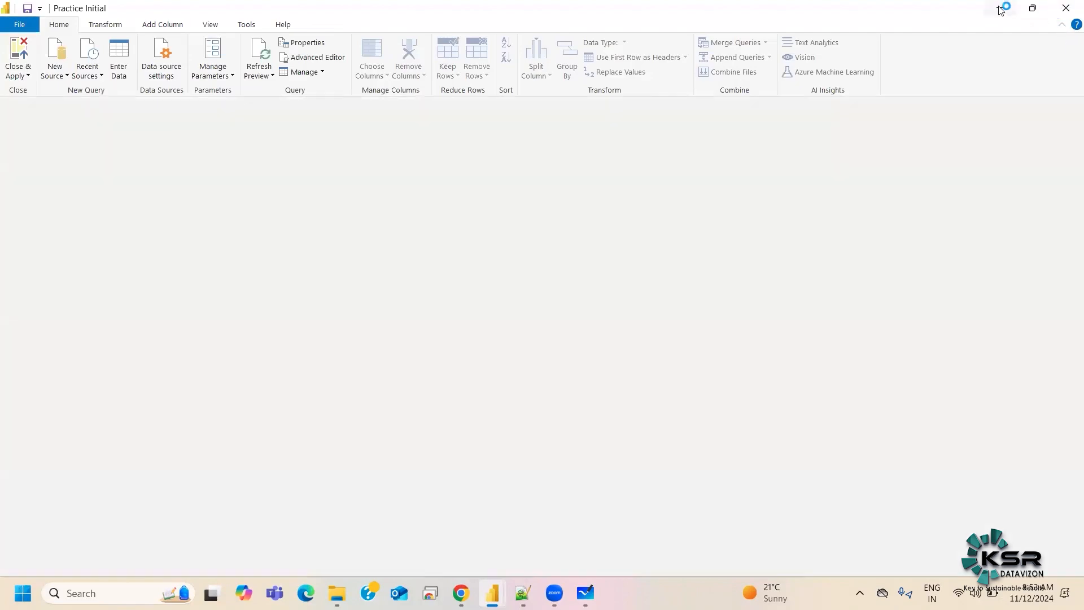
left_click(53, 76)
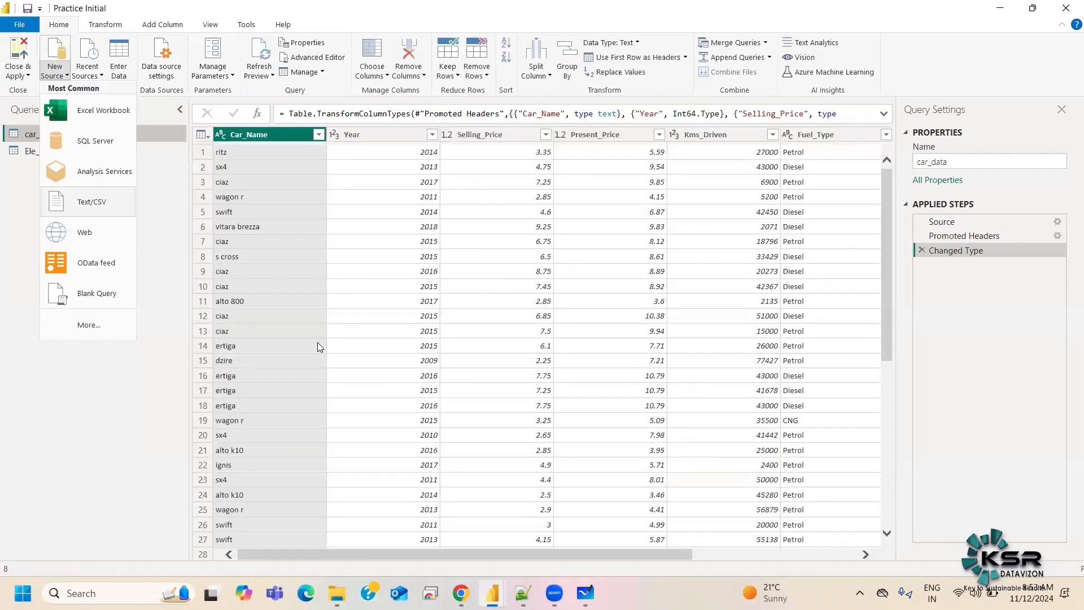
left_click(359, 376)
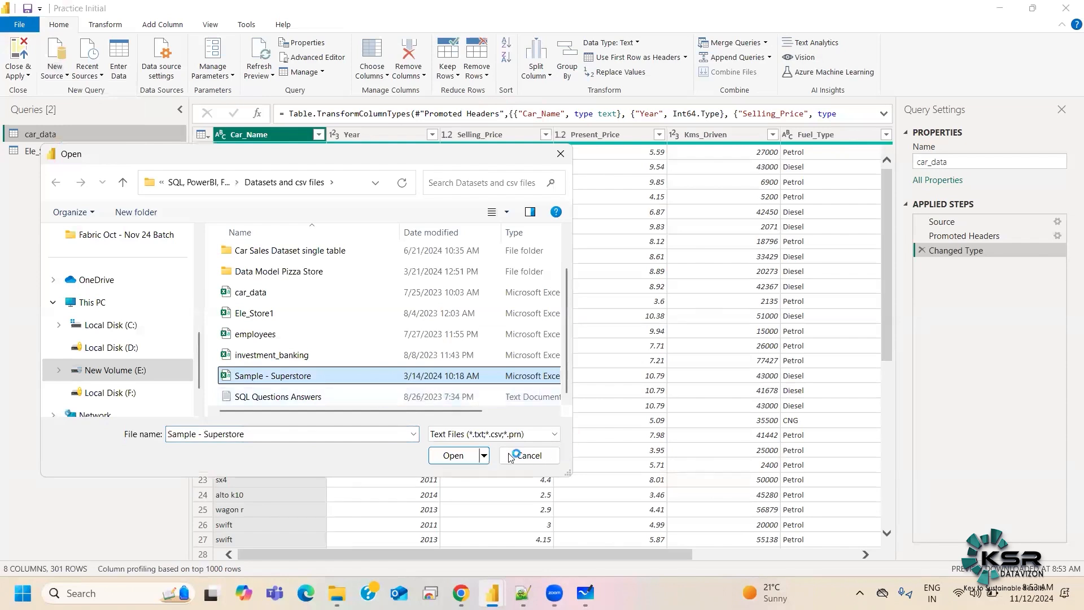
left_click(451, 455)
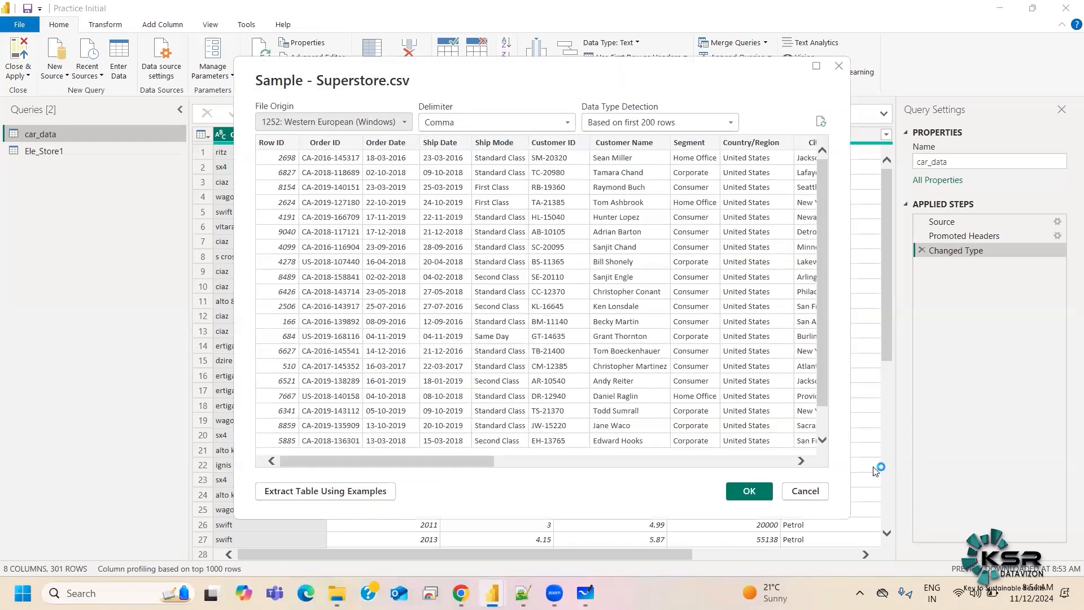
left_click(747, 491)
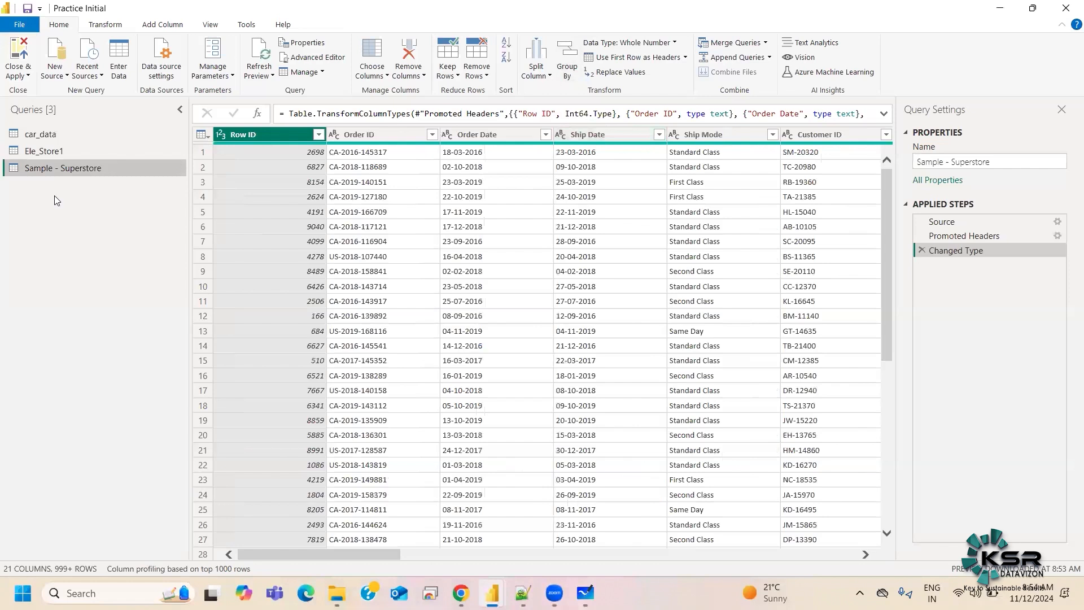
Apply the new Sample - Superstore query to the model and return to the report window
left_click(16, 79)
left_click(30, 107)
left_click(492, 593)
left_click(424, 530)
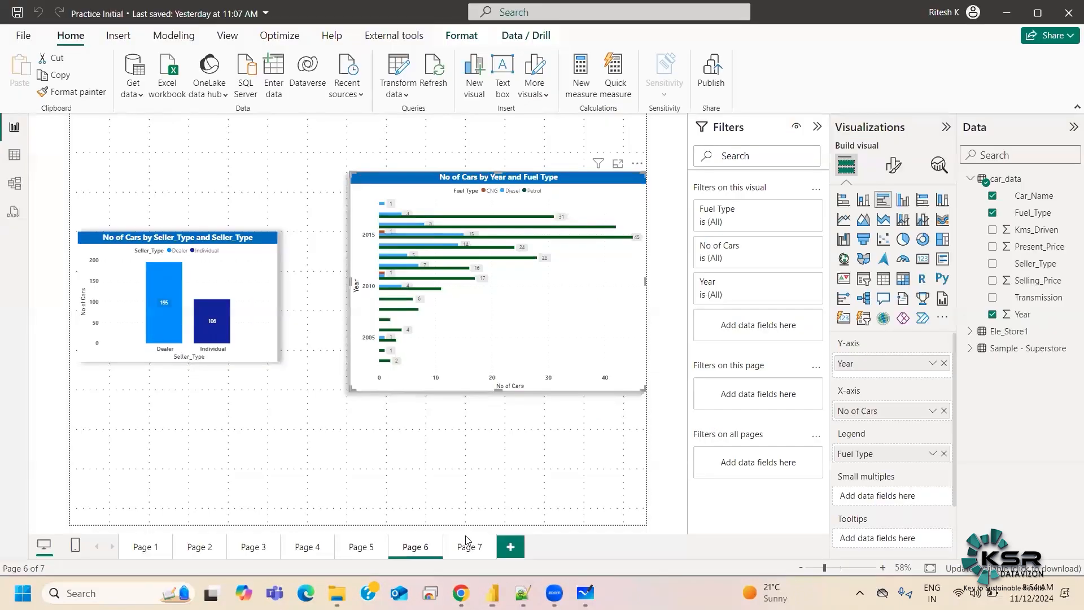
Copy the fuel type chart from Page 6 to Page 7 and move it to the middle of the page
left_click(469, 546)
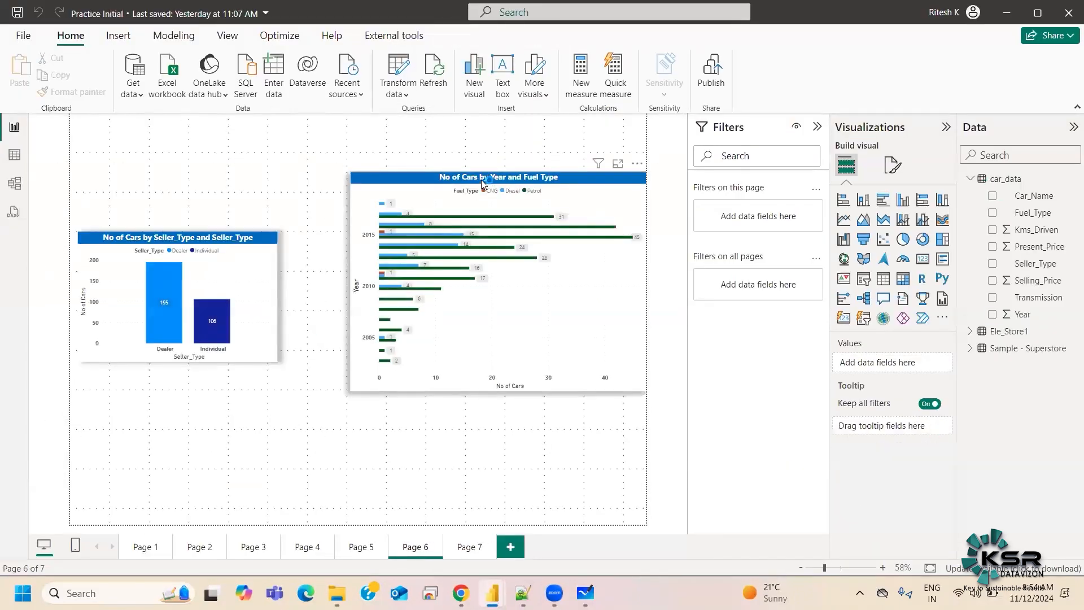
left_click(481, 179)
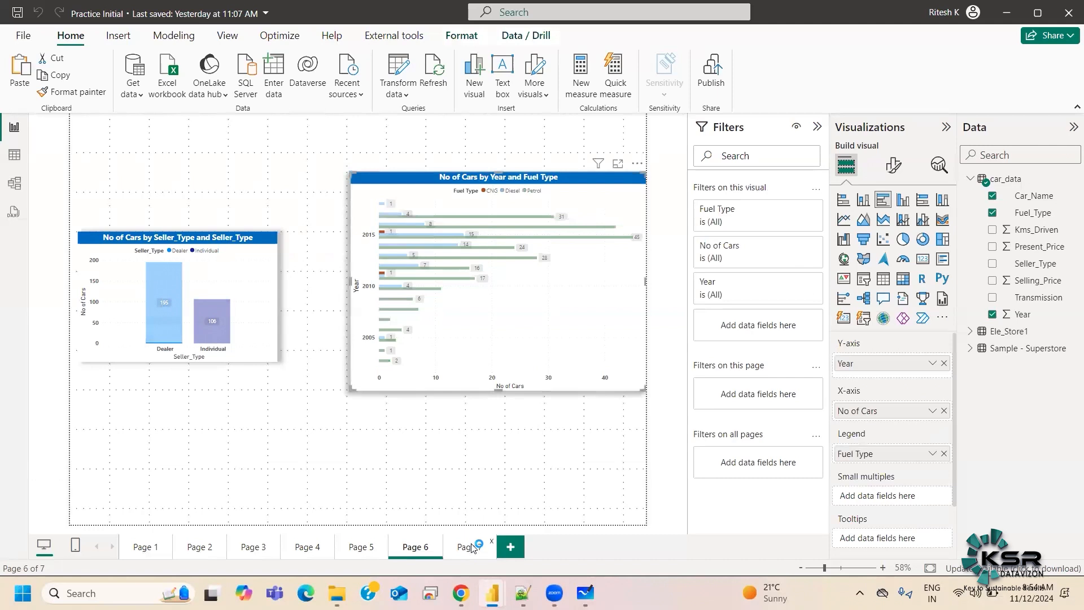
left_click(472, 547)
key("ctrl+v")
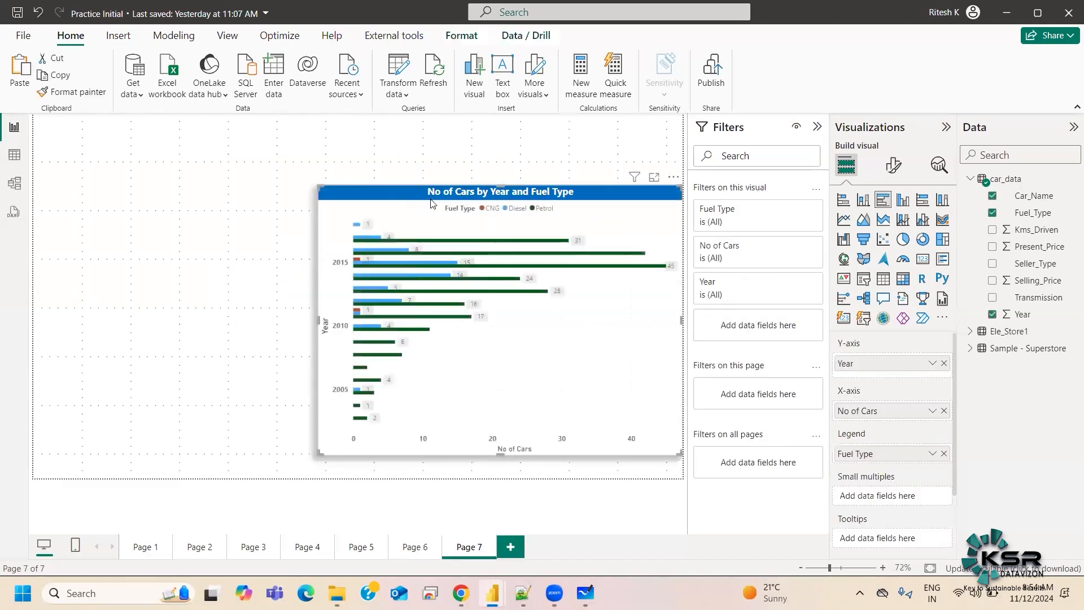
left_click_drag(362, 176, 270, 142)
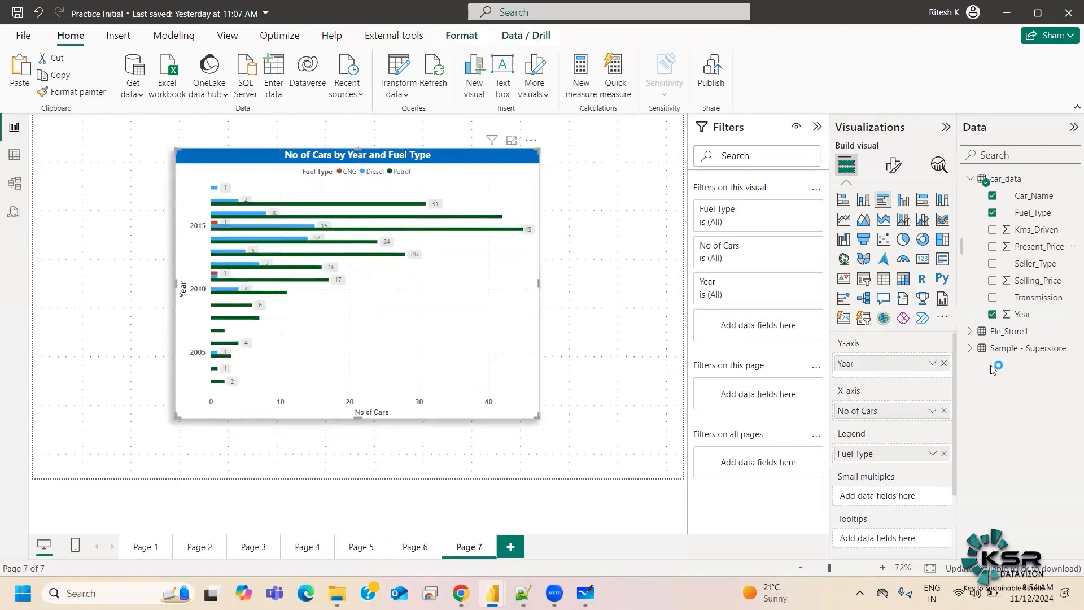
Rebuild the Page 7 bar chart from Sample - Superstore with Category on the Y-axis, Sales on the X-axis and Segment as legend
left_click(970, 348)
scroll(1028, 452, "down", 5)
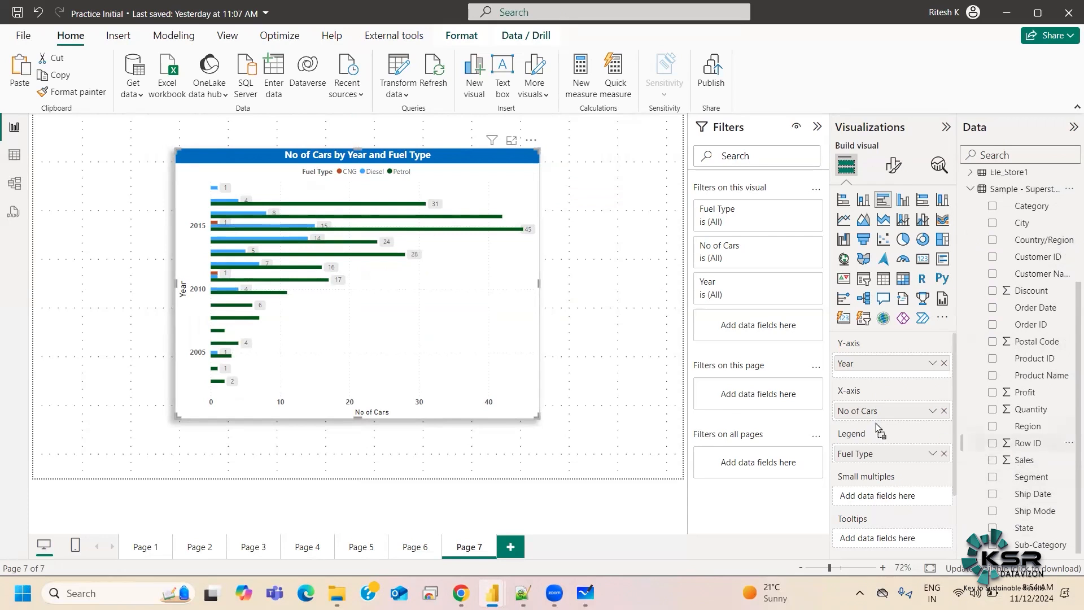
left_click_drag(882, 412, 882, 413)
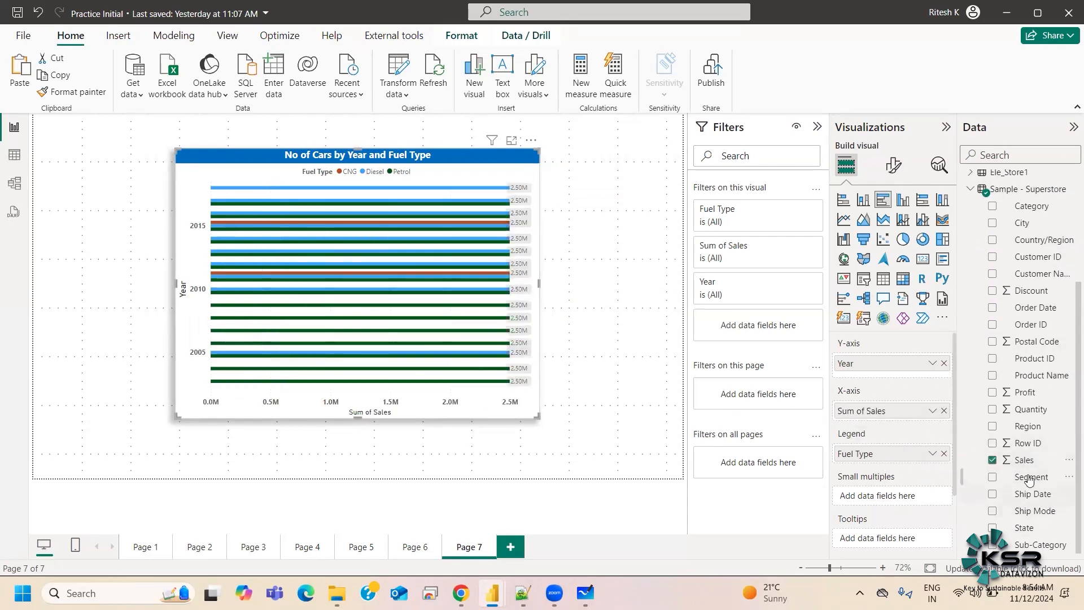
left_click_drag(901, 452, 900, 452)
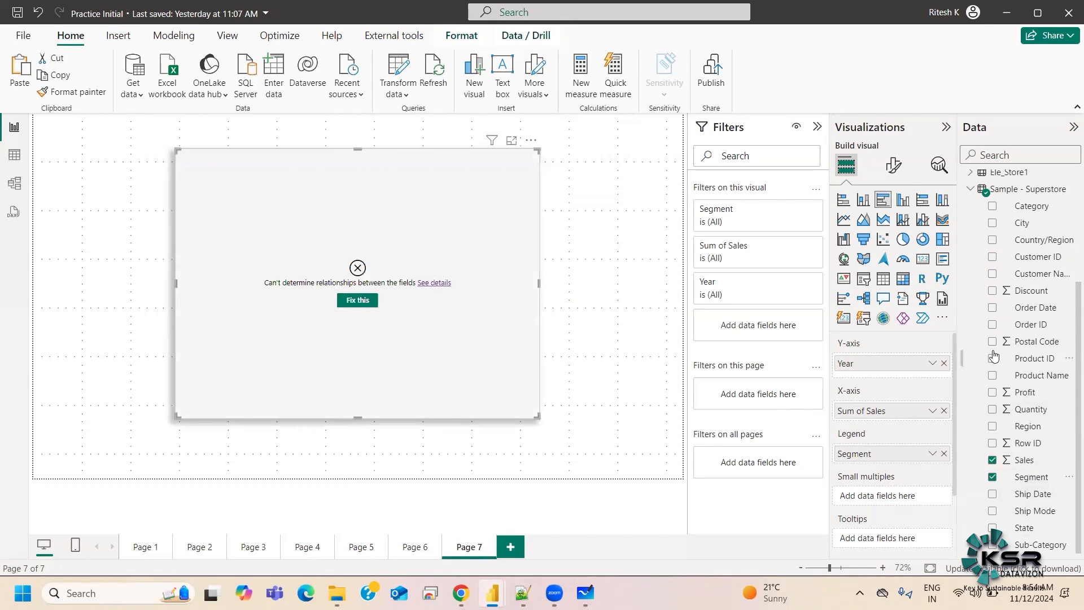
scroll(1027, 402, "up", 3)
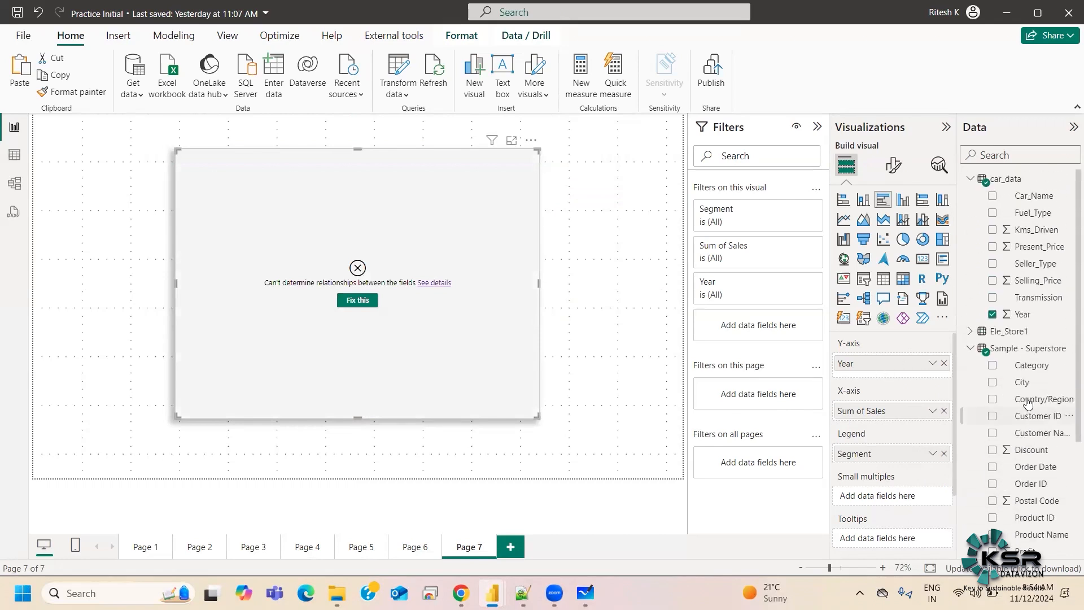
left_click_drag(1027, 369, 898, 376)
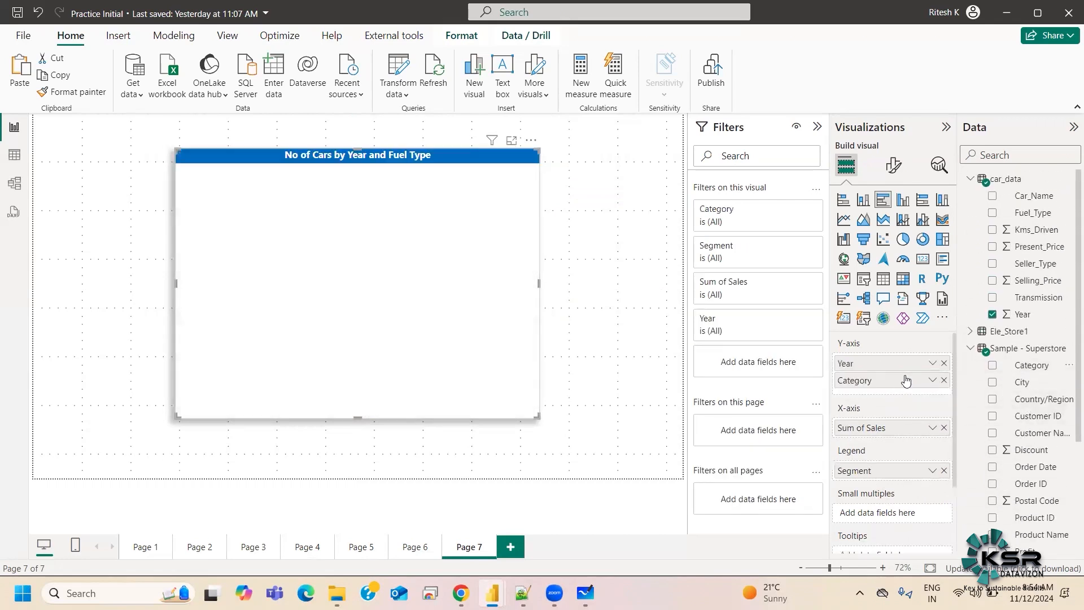
left_click(943, 363)
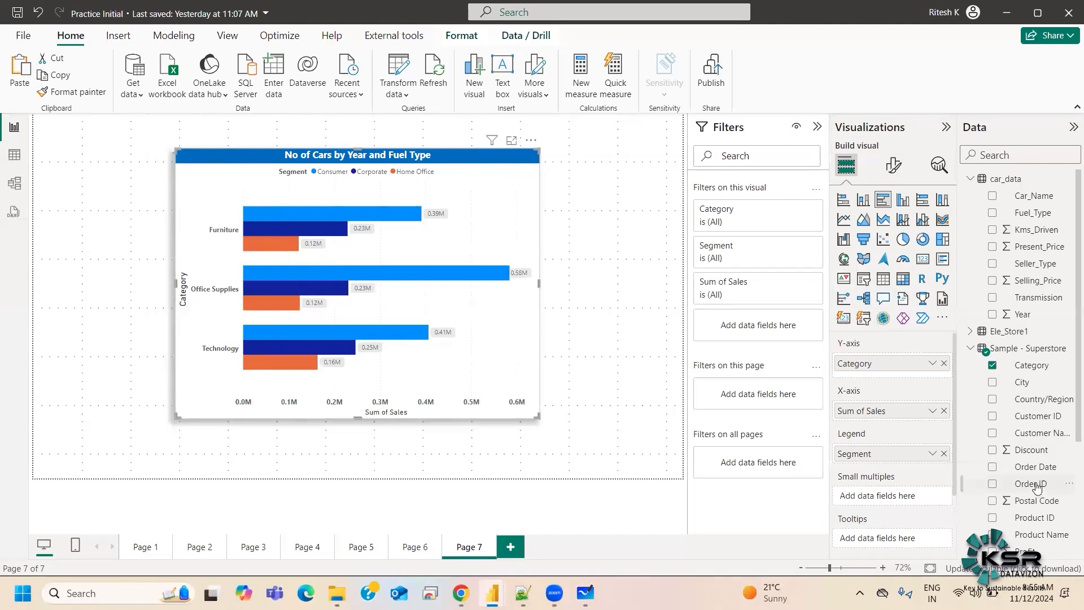
Put Ship Date on the chart's Y-axis in place of Category and look through the plotted dates
scroll(993, 494, "down", 3)
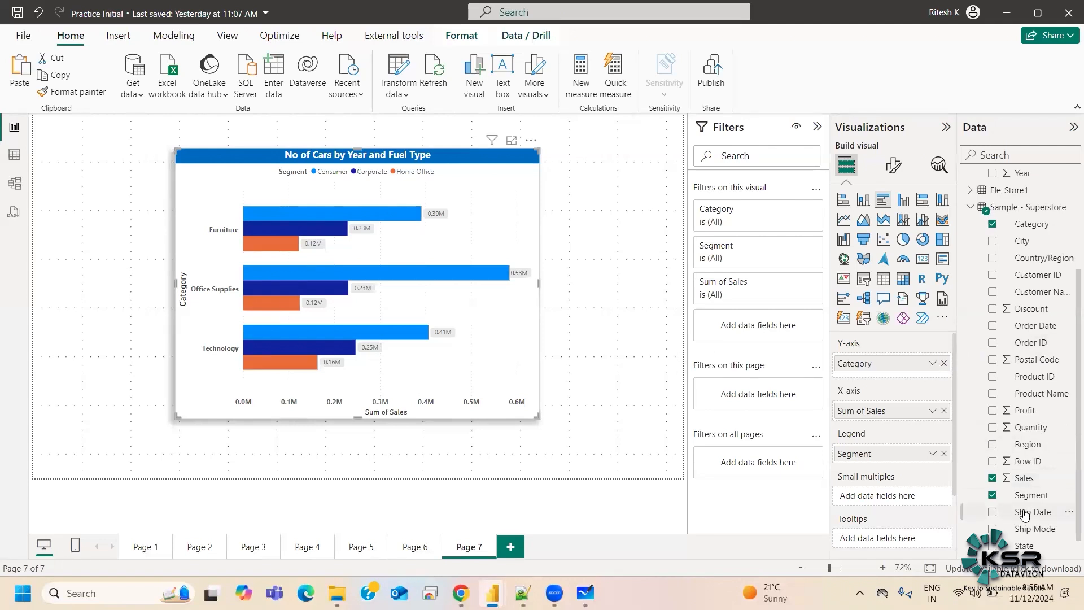
scroll(1025, 514, "down", 1)
left_click_drag(1024, 495, 906, 368)
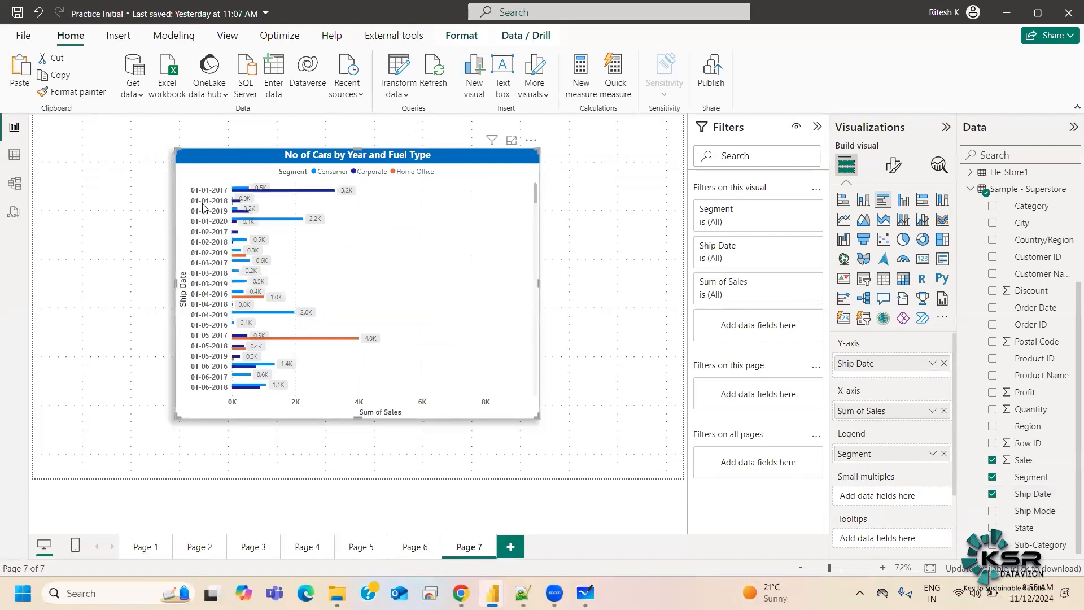
scroll(221, 254, "down", 5)
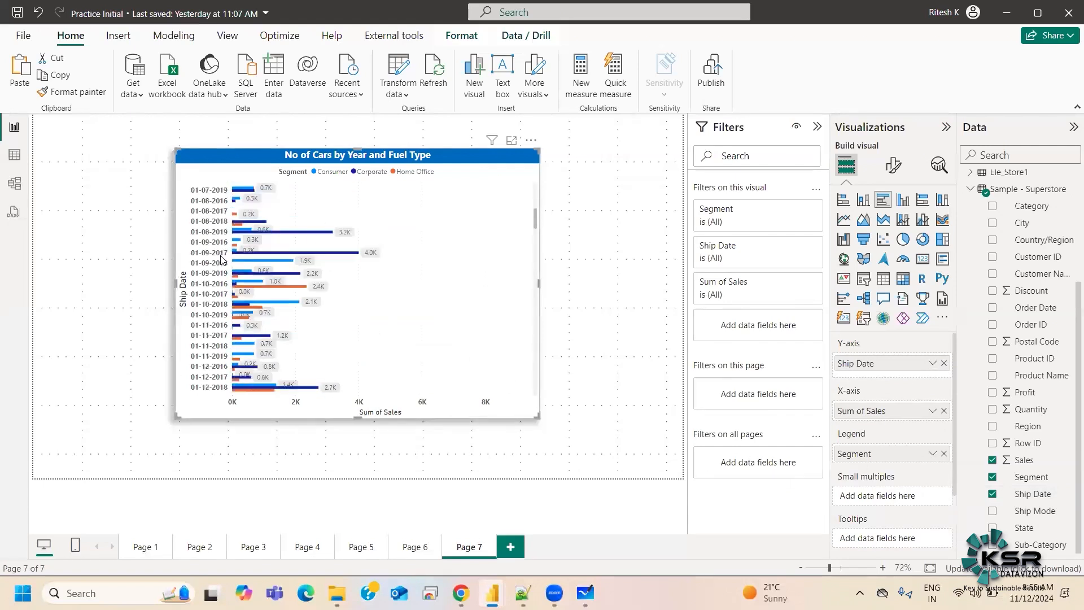
scroll(214, 275, "down", 10)
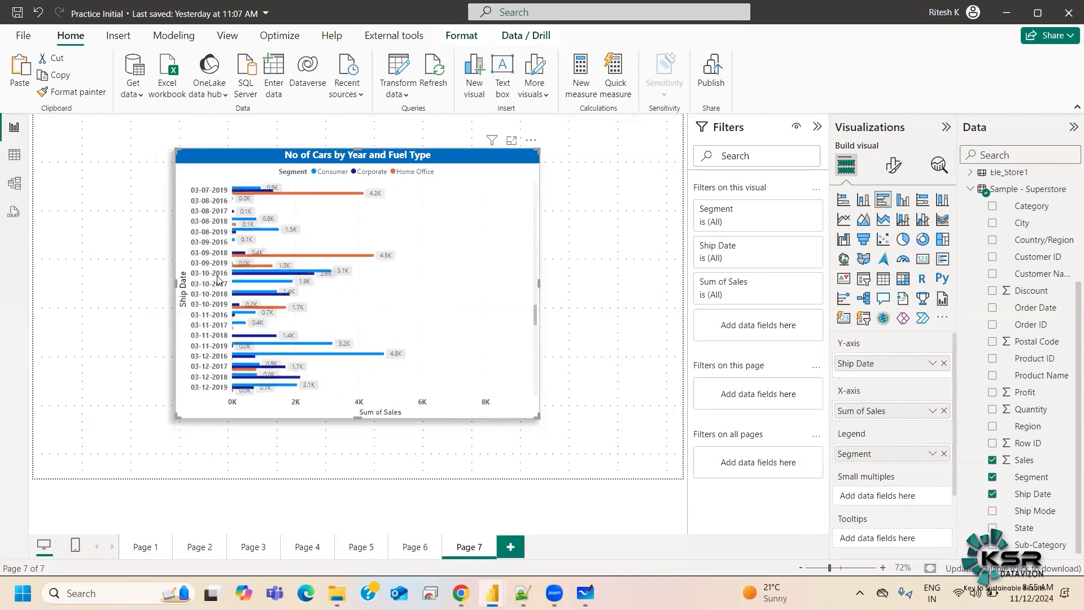
scroll(216, 284, "down", 5)
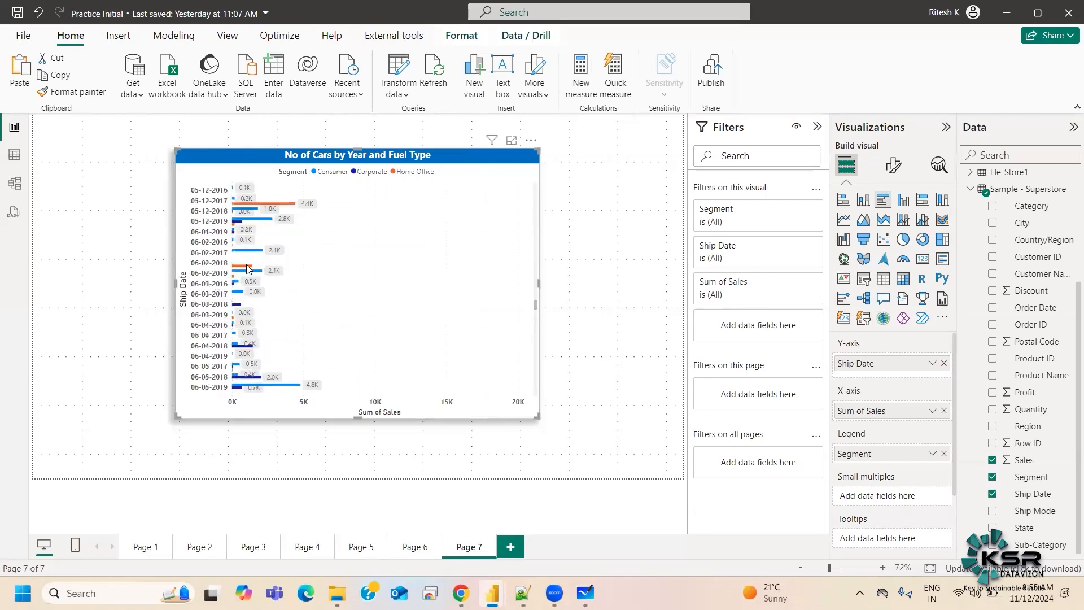
scroll(251, 269, "up", 10)
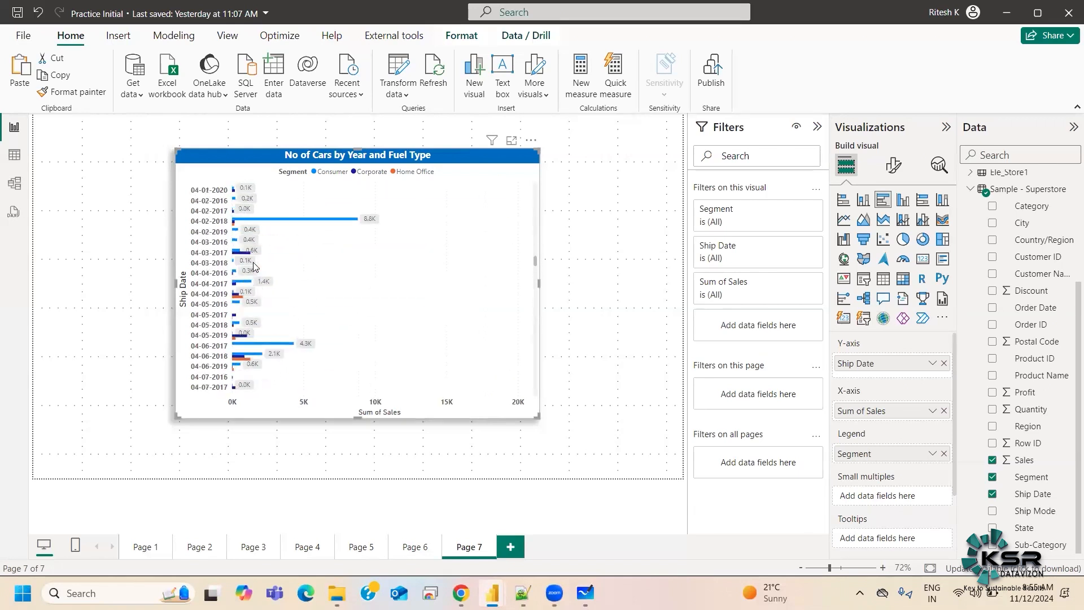
scroll(347, 402, "up", 5)
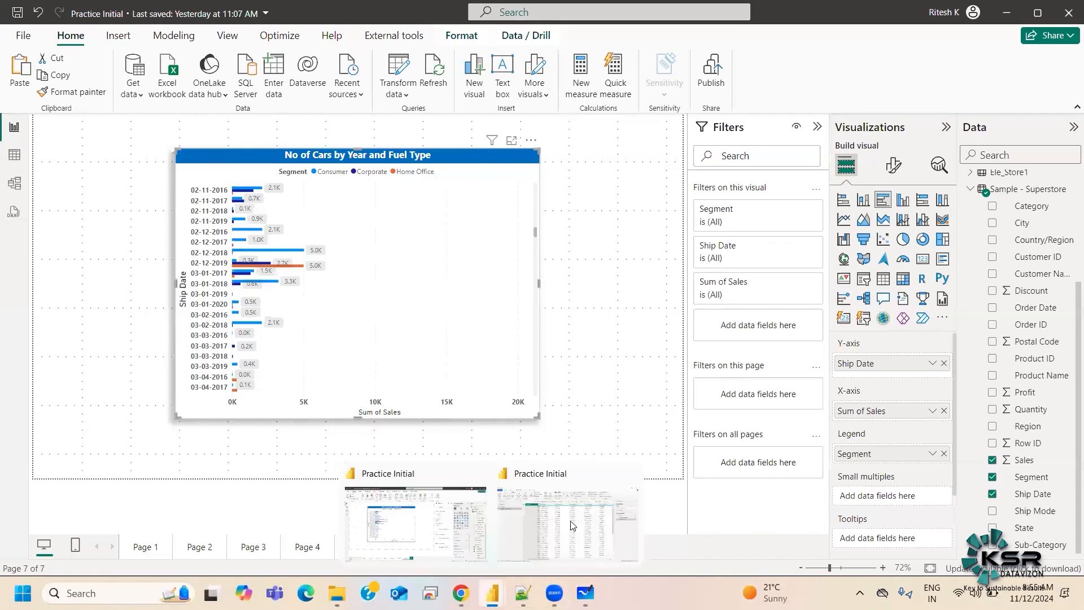
Check the Sample - Superstore date columns in the Power Query Editor and return to the report window
left_click(567, 522)
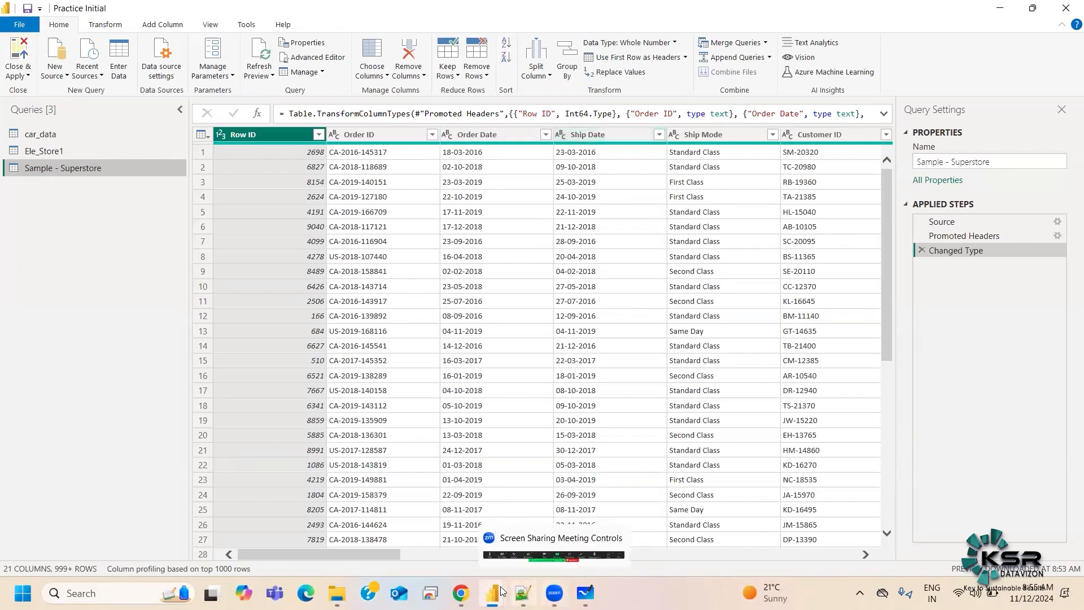
mouse_move(498, 588)
left_click(414, 532)
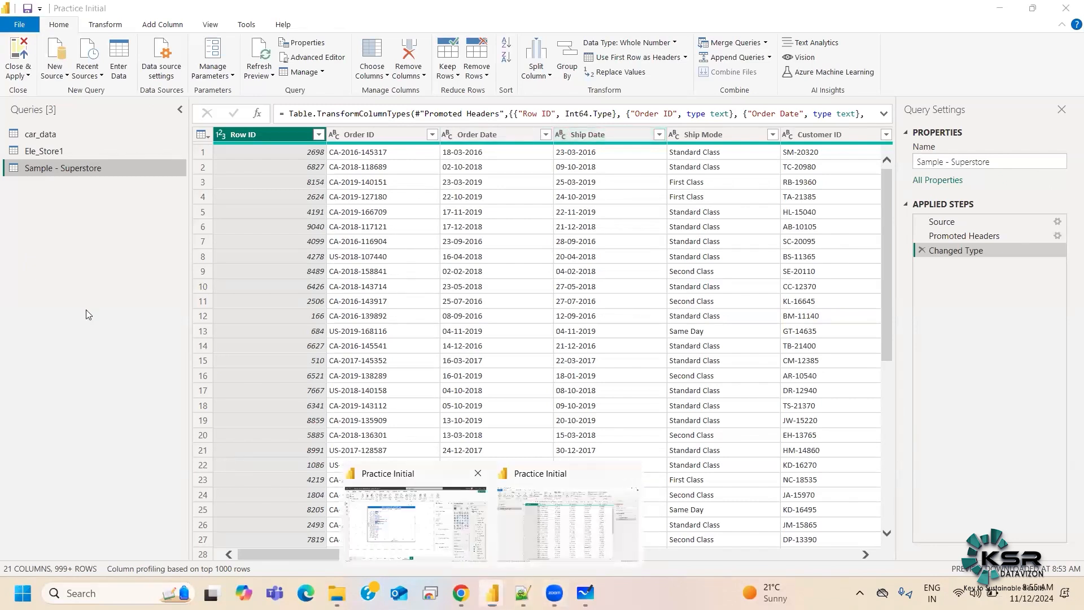
Open Sample - Superstore in Table view, set the Order Date column's data type to Date and expand its Date Hierarchy
left_click(14, 154)
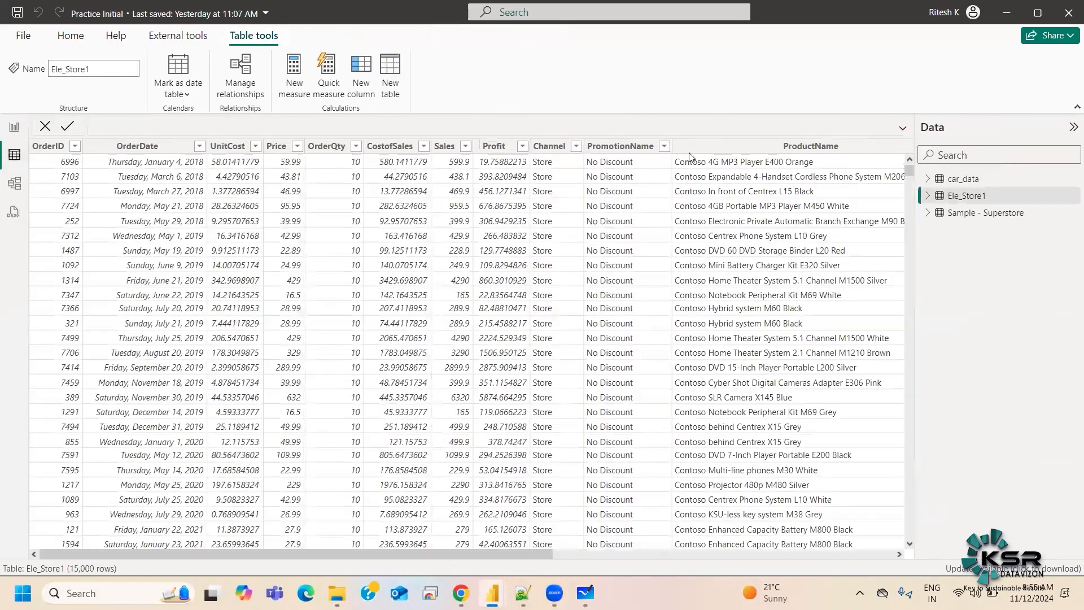
left_click(985, 212)
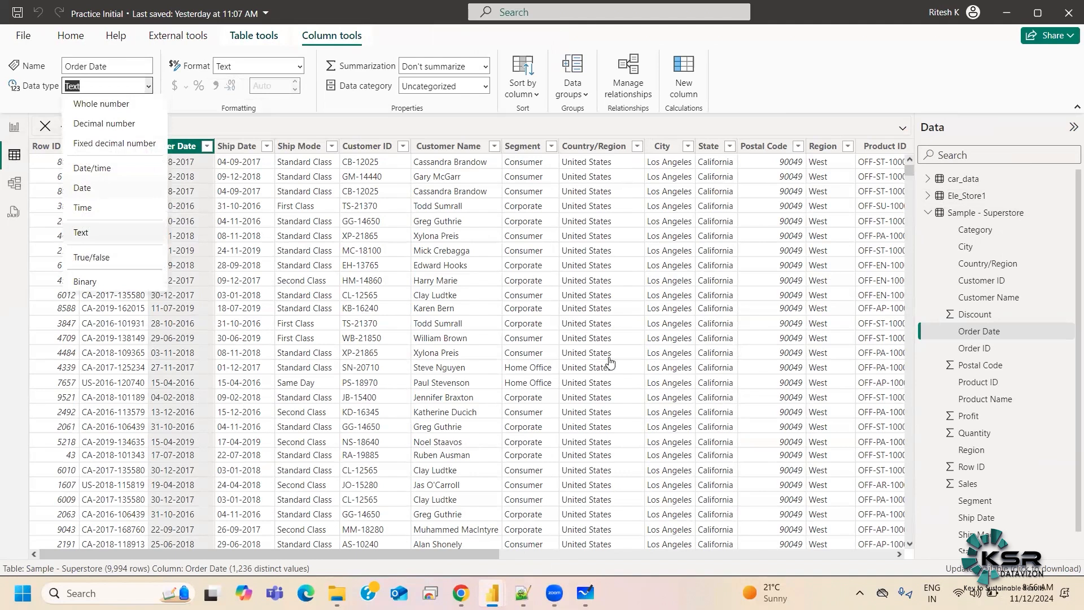
key("Escape")
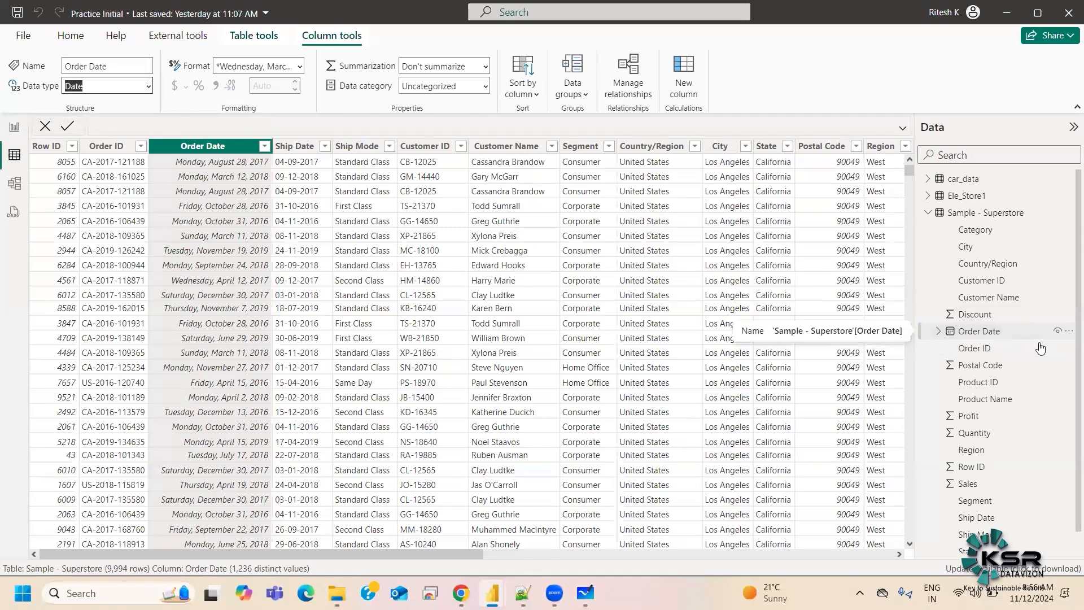
left_click(939, 332)
left_click(949, 349)
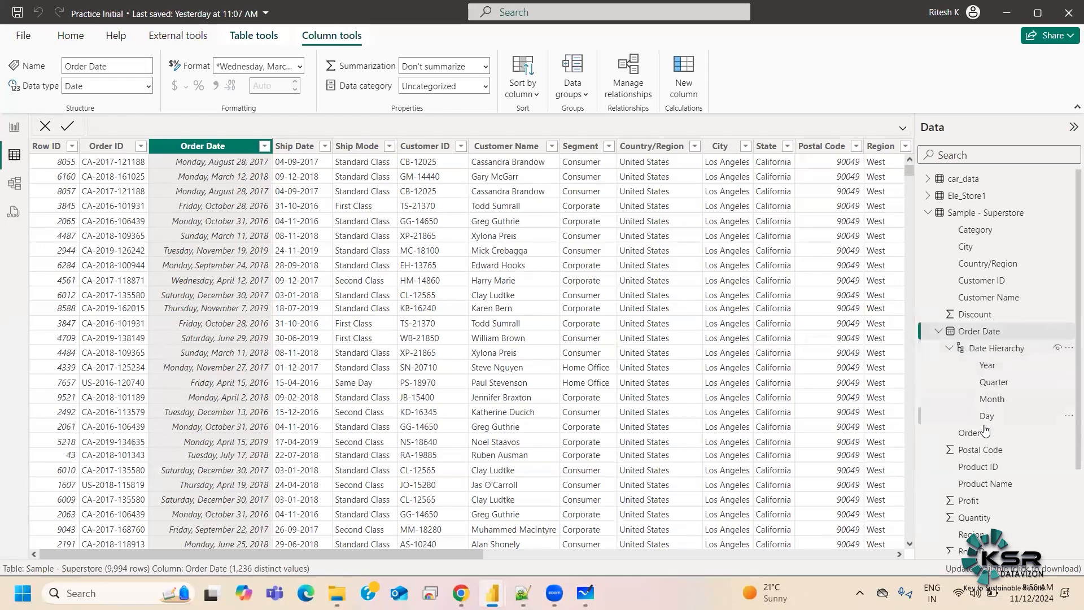
Convert the Ship Date column to the Date data type and apply the *3/14/2001 (Short Date) format
left_click(285, 147)
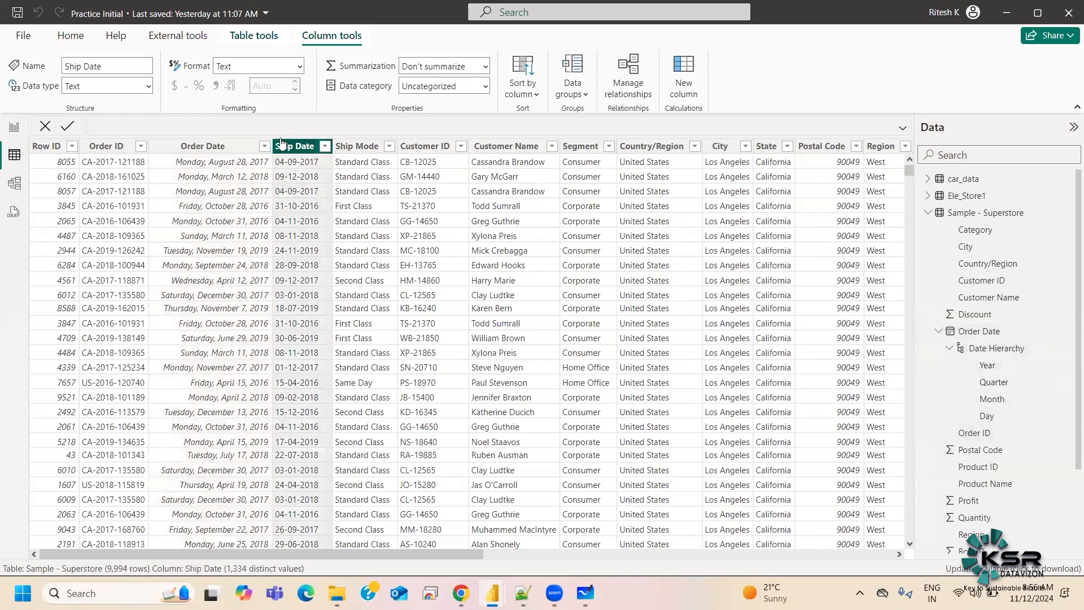
left_click(149, 86)
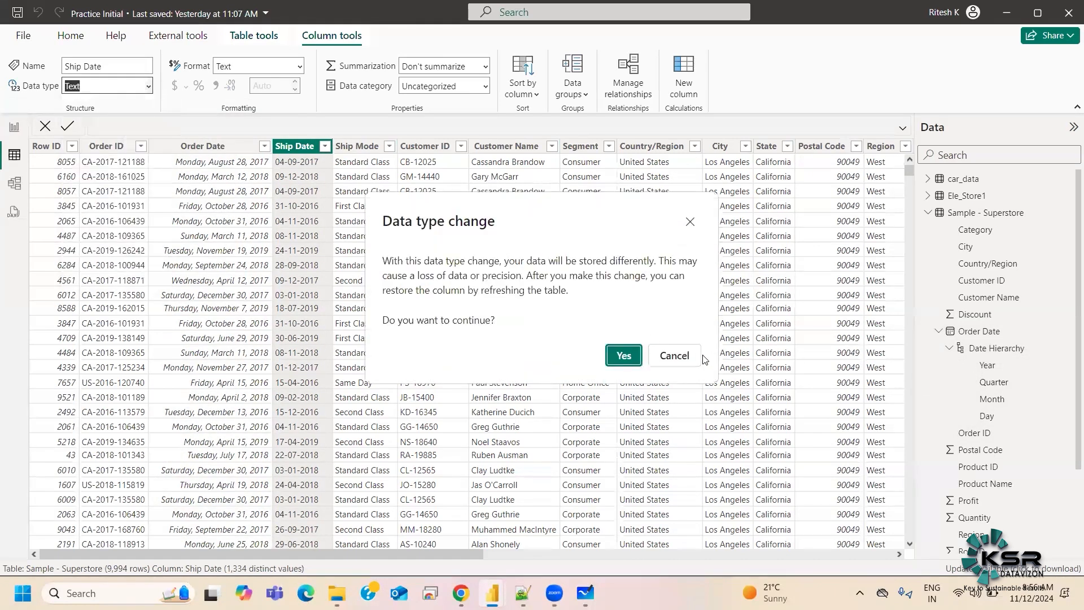
left_click(624, 355)
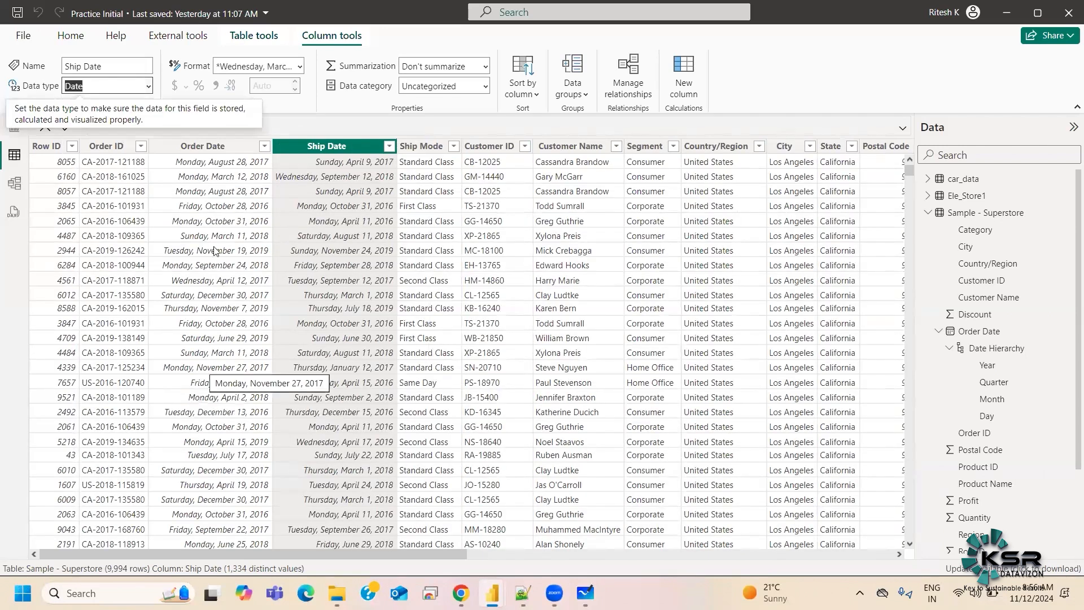
left_click(300, 67)
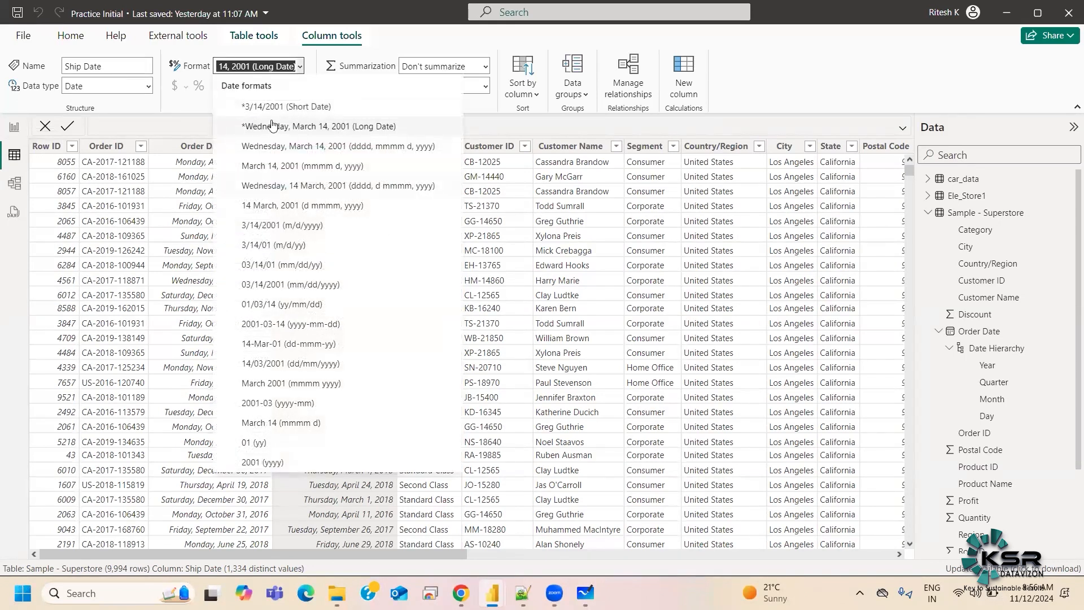
left_click(276, 108)
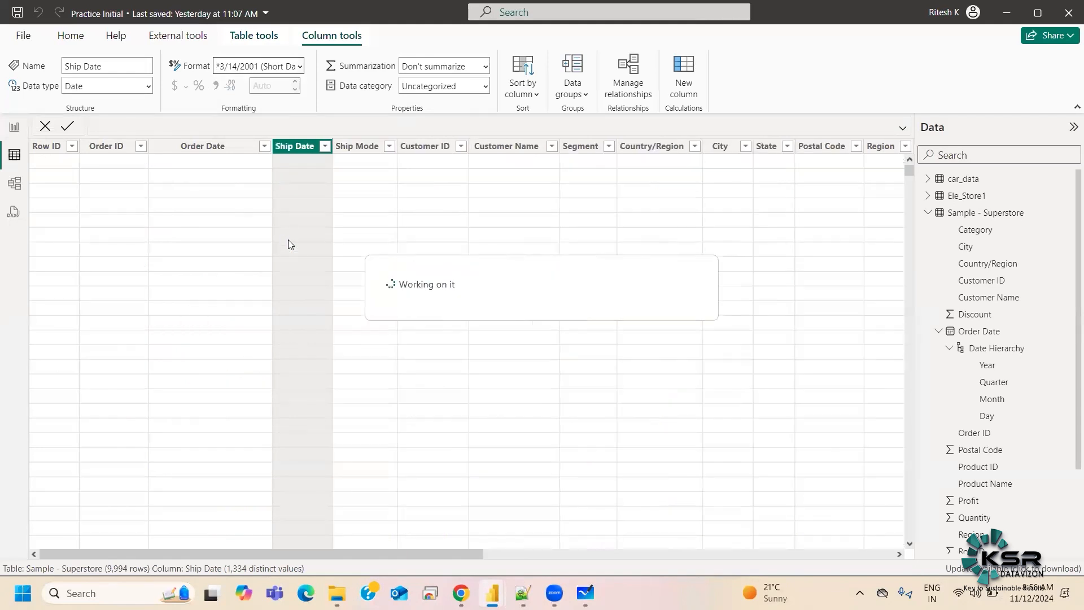
Format the Order Date column as *3/14/2001 (Short Date) and return to the report
left_click(211, 147)
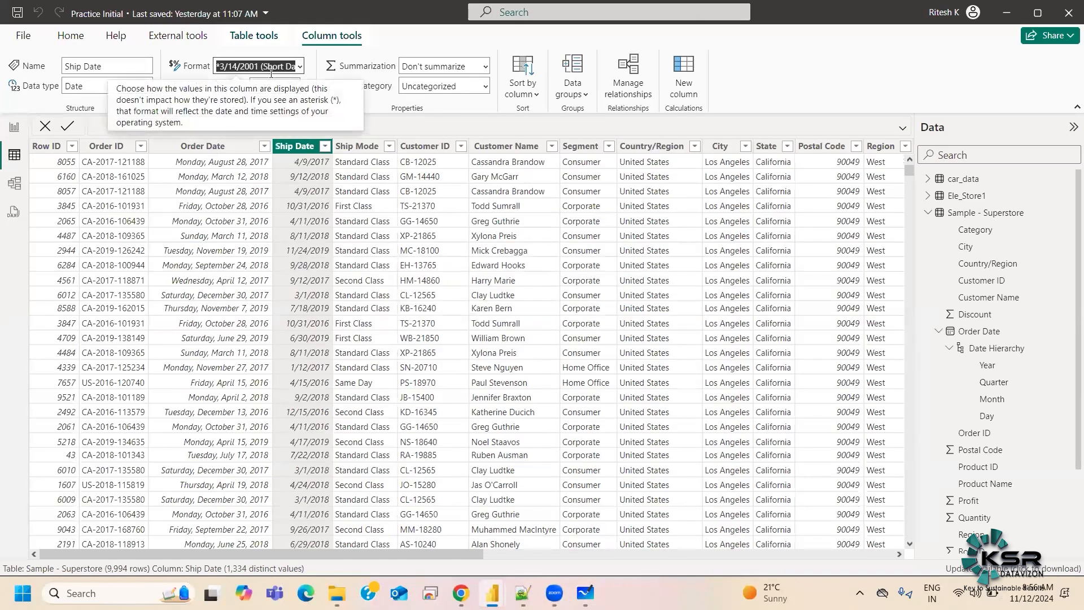
left_click(259, 66)
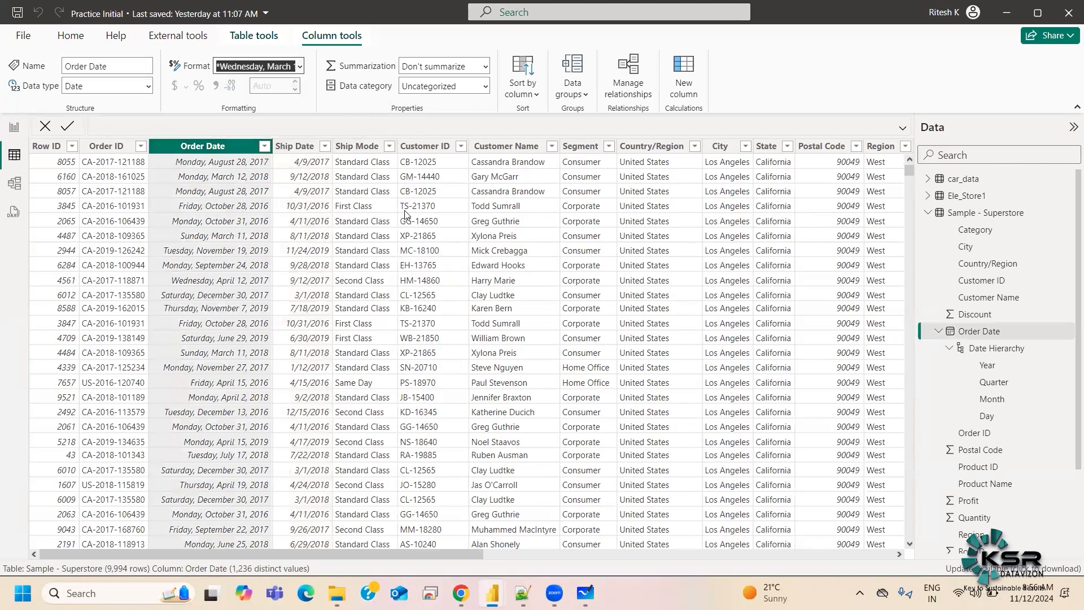
left_click(197, 180)
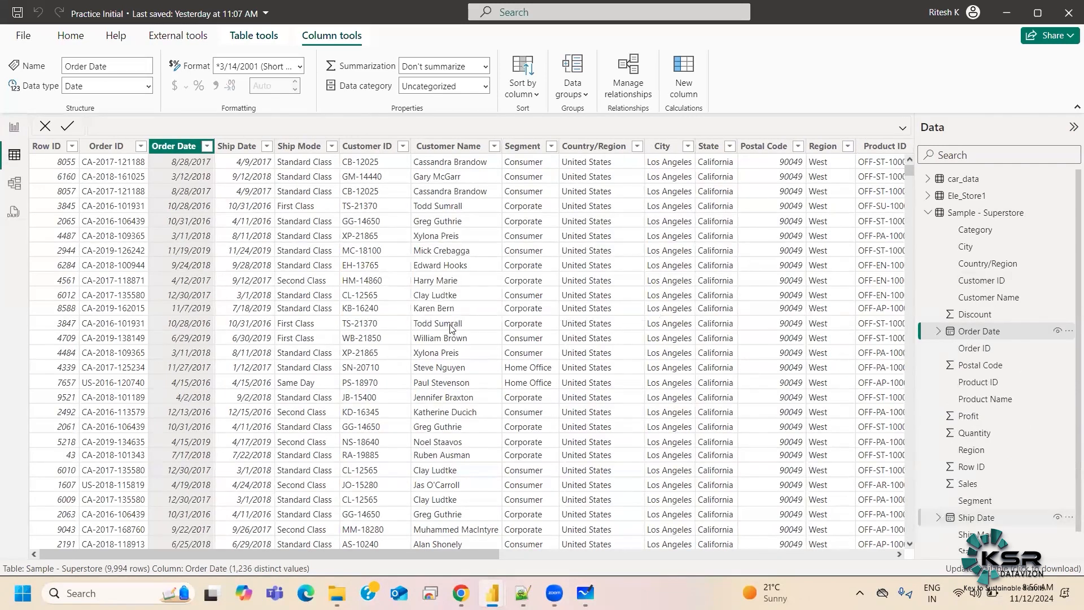
left_click(14, 127)
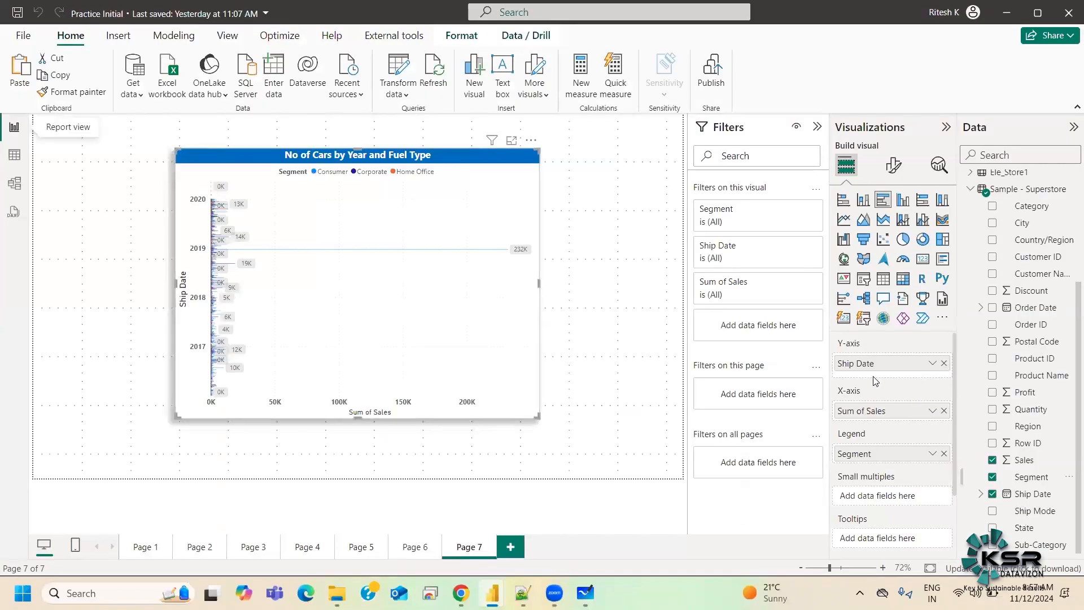
Put Ship Date on the chart's Y-axis again as a date hierarchy, keeping only its Year level
left_click(943, 364)
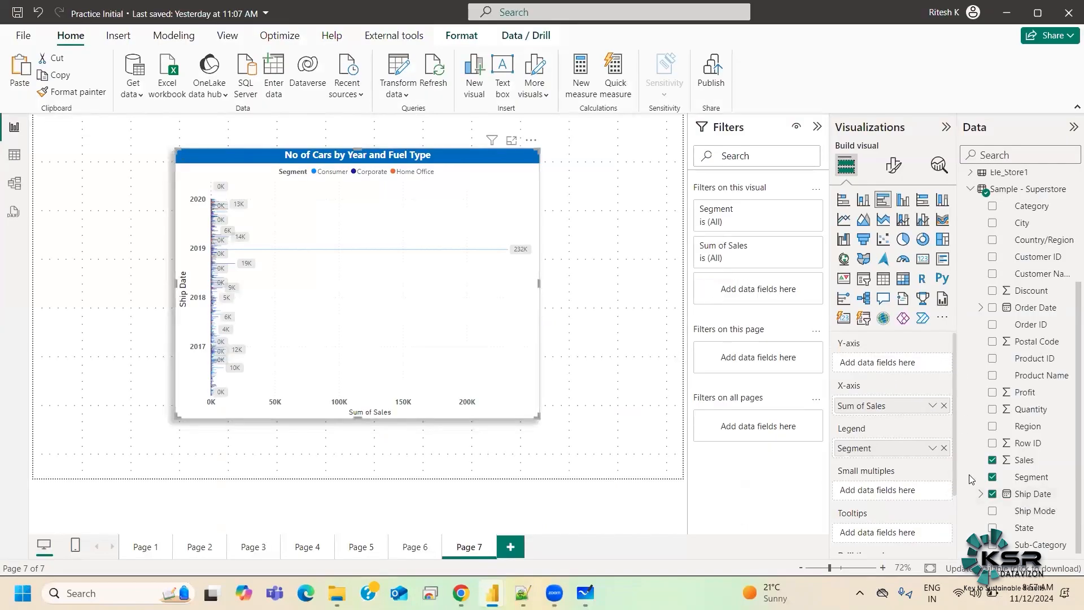
left_click_drag(1028, 494, 882, 362)
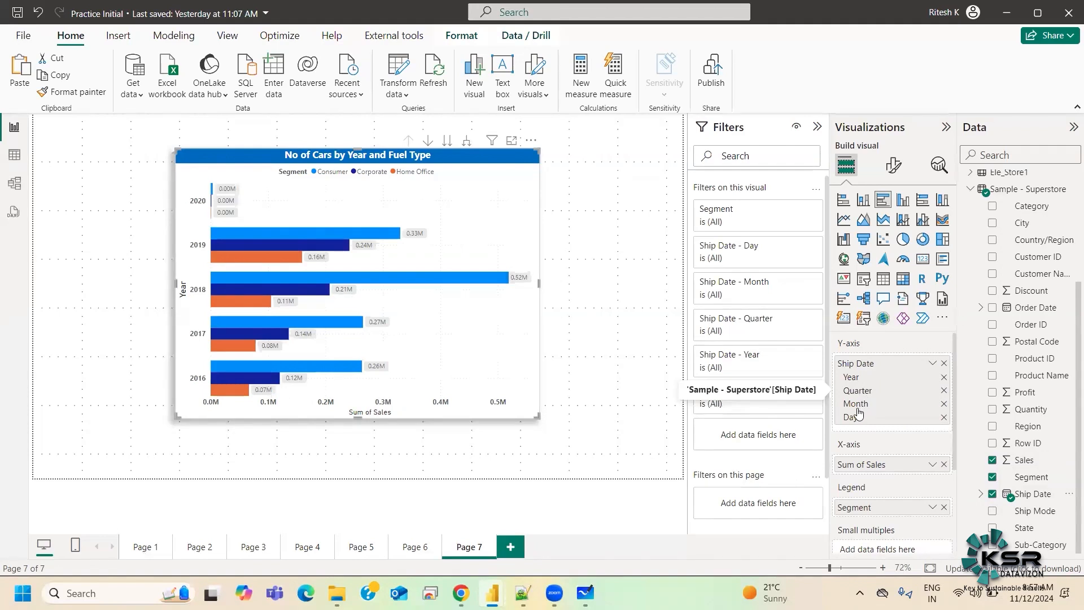
left_click(943, 390)
left_click(943, 390)
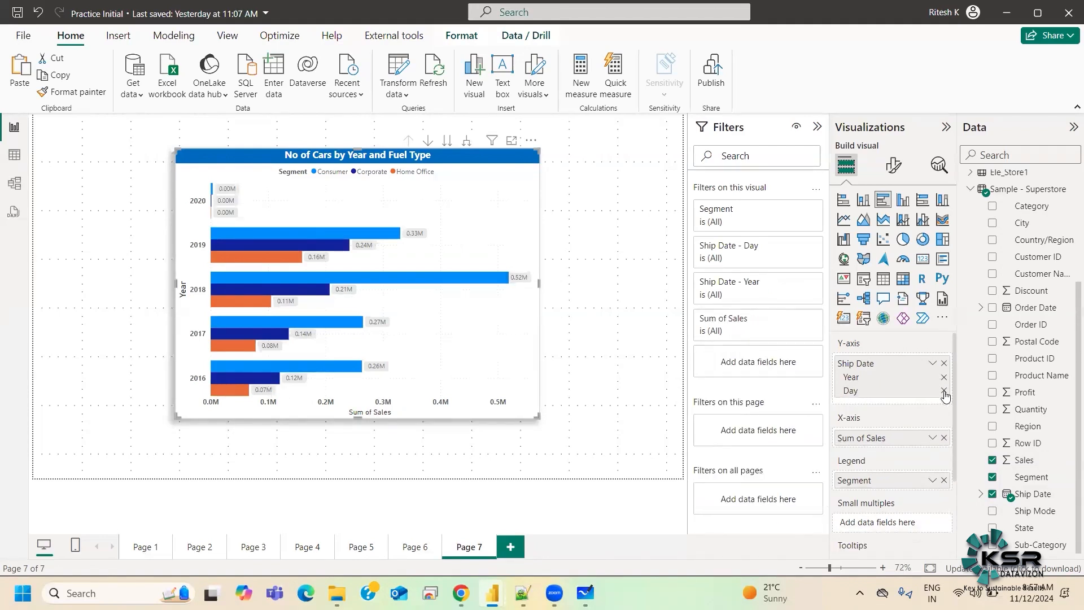
left_click(943, 390)
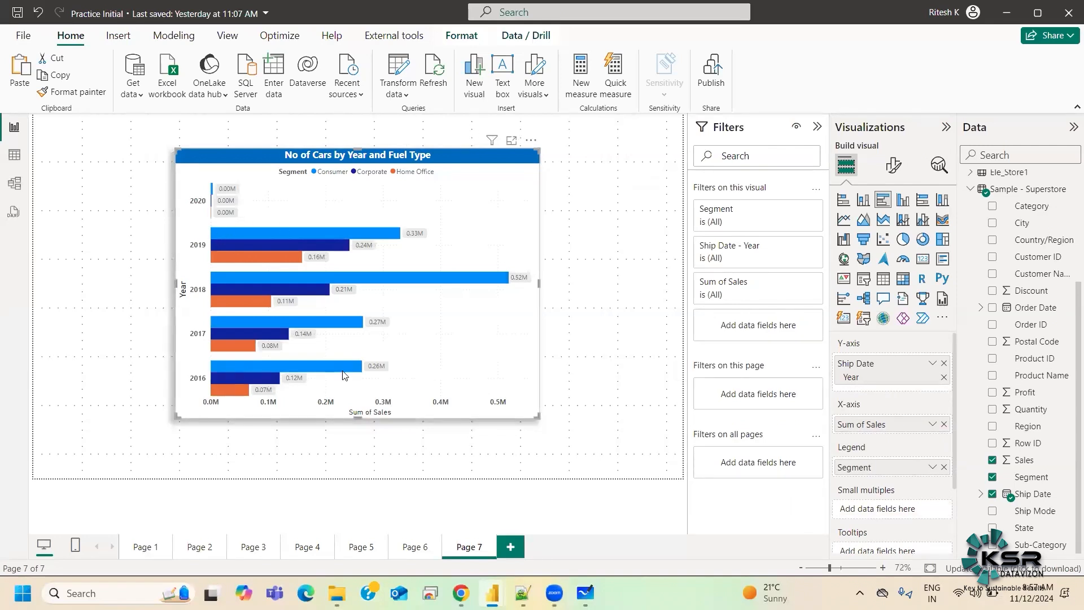
Examine the sort options available for the bar chart and its legend
left_click(527, 141)
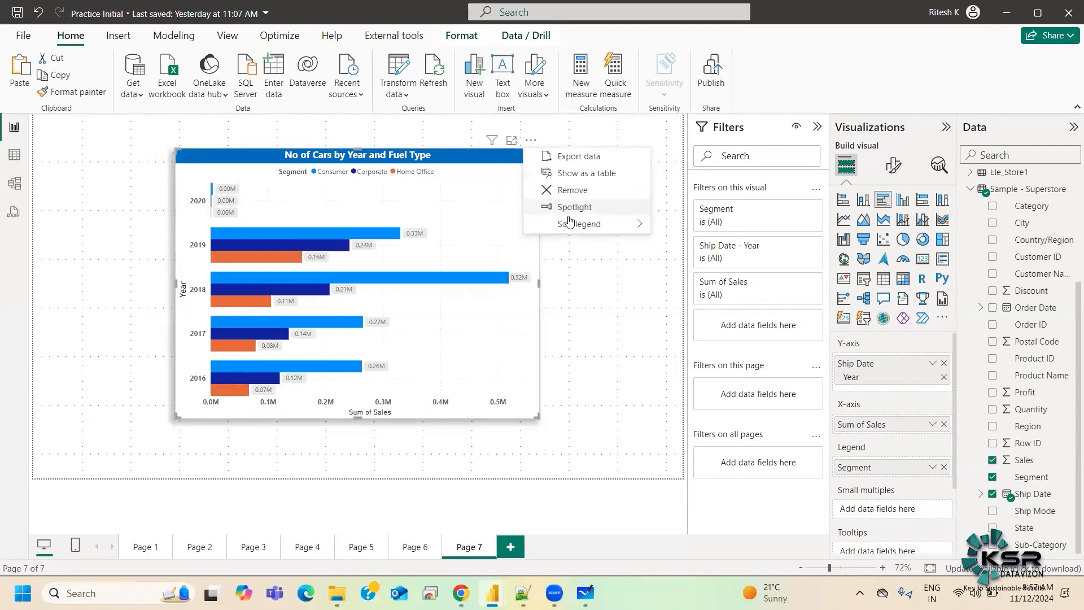
mouse_move(569, 224)
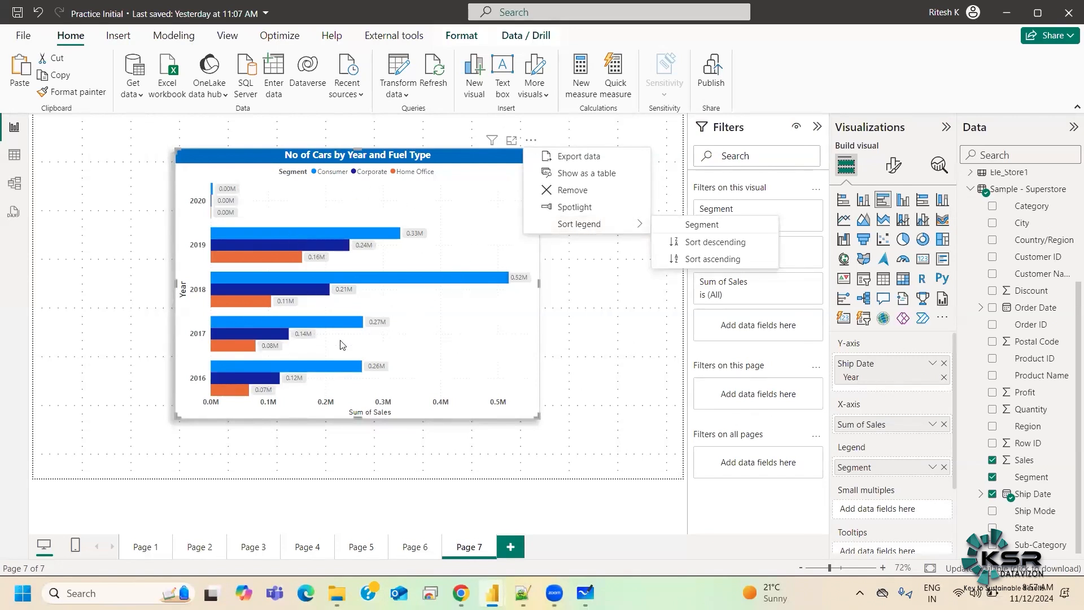
left_click(91, 399)
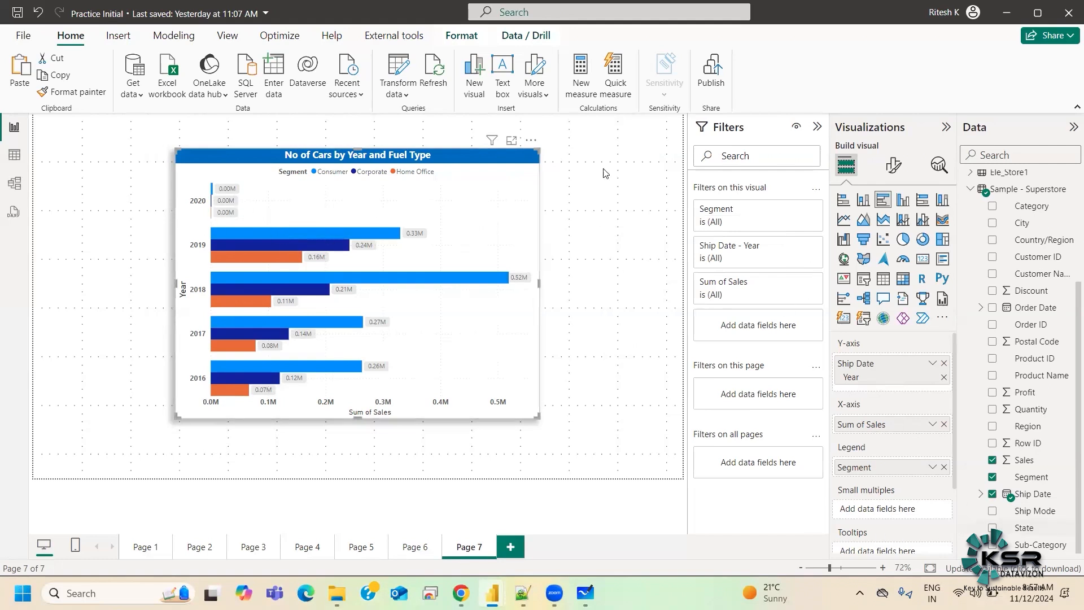
left_click(530, 140)
mouse_move(603, 233)
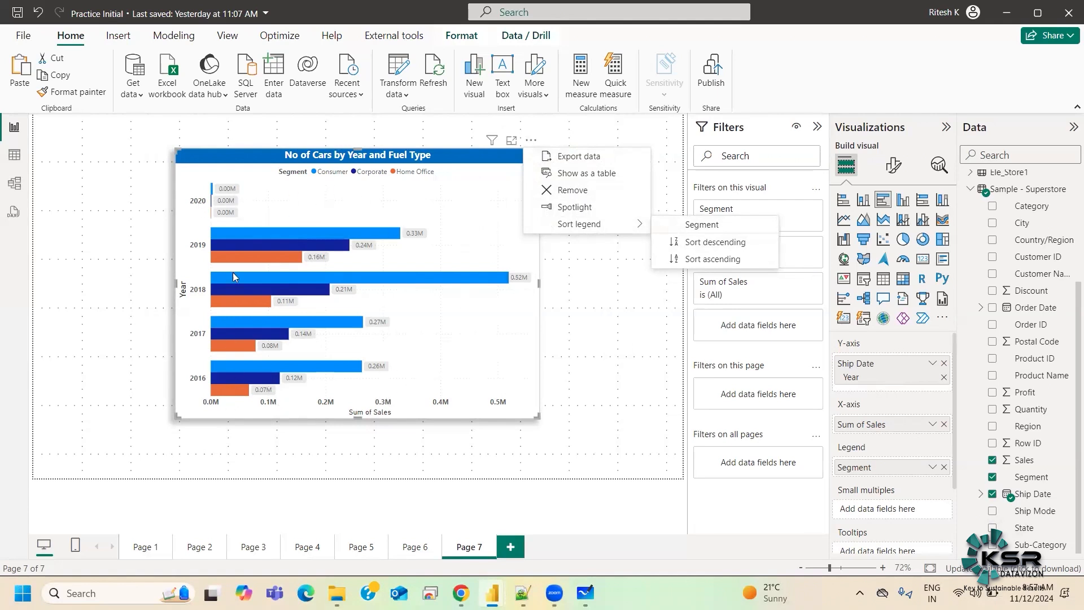
left_click(596, 356)
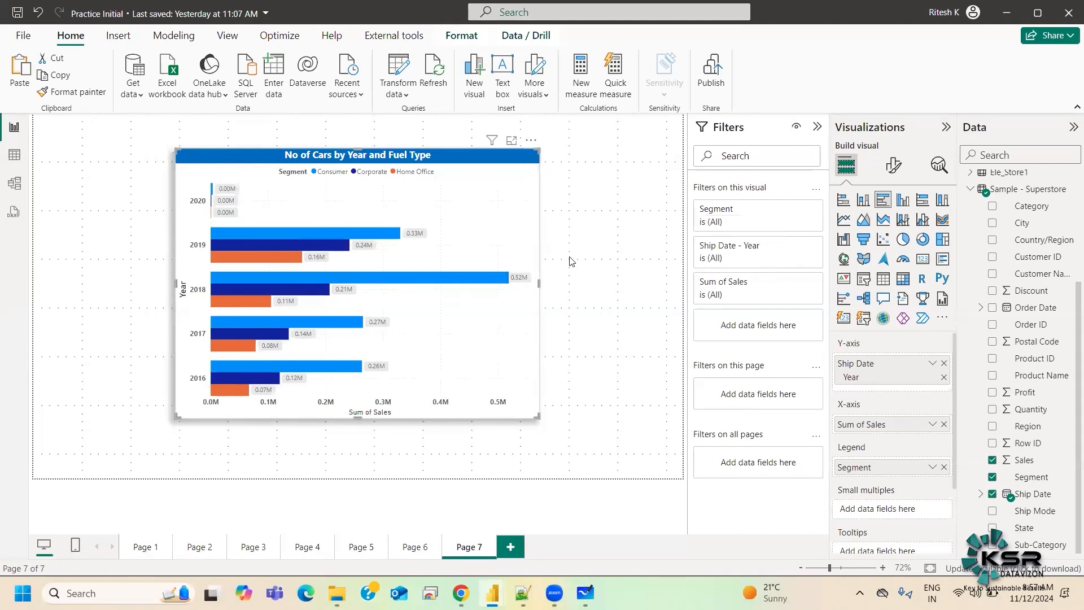
left_click(530, 139)
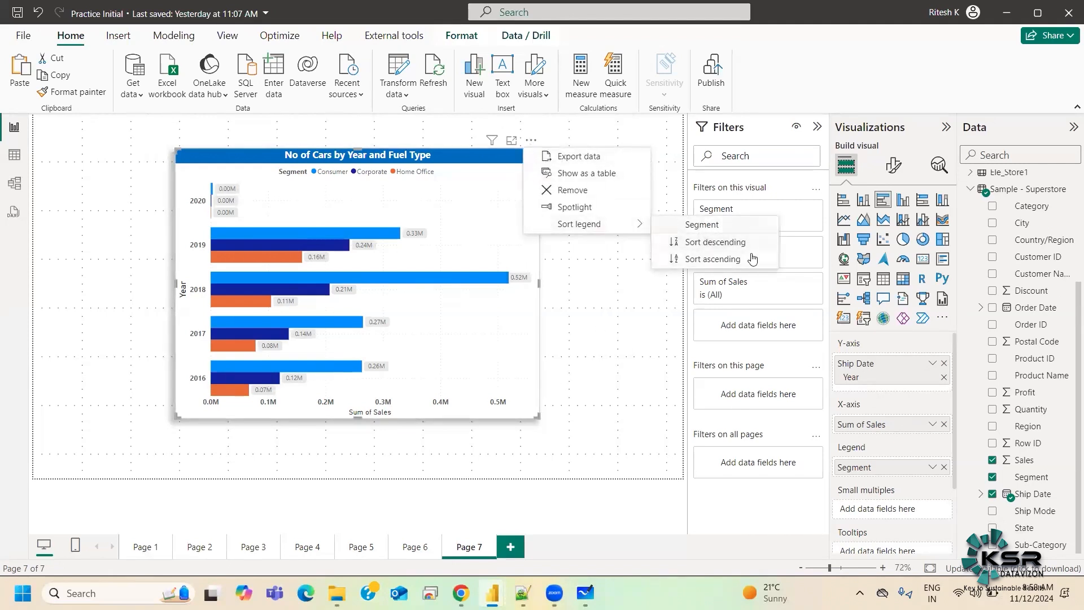
left_click(944, 367)
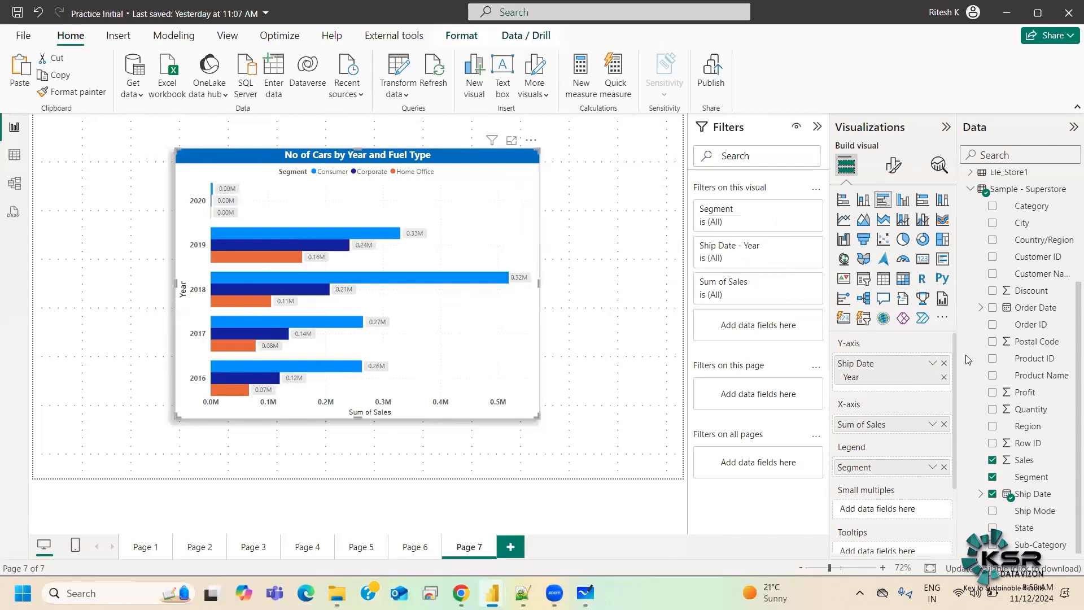
Replace Ship Date on the chart's Y-axis with the Order Date hierarchy
left_click(945, 364)
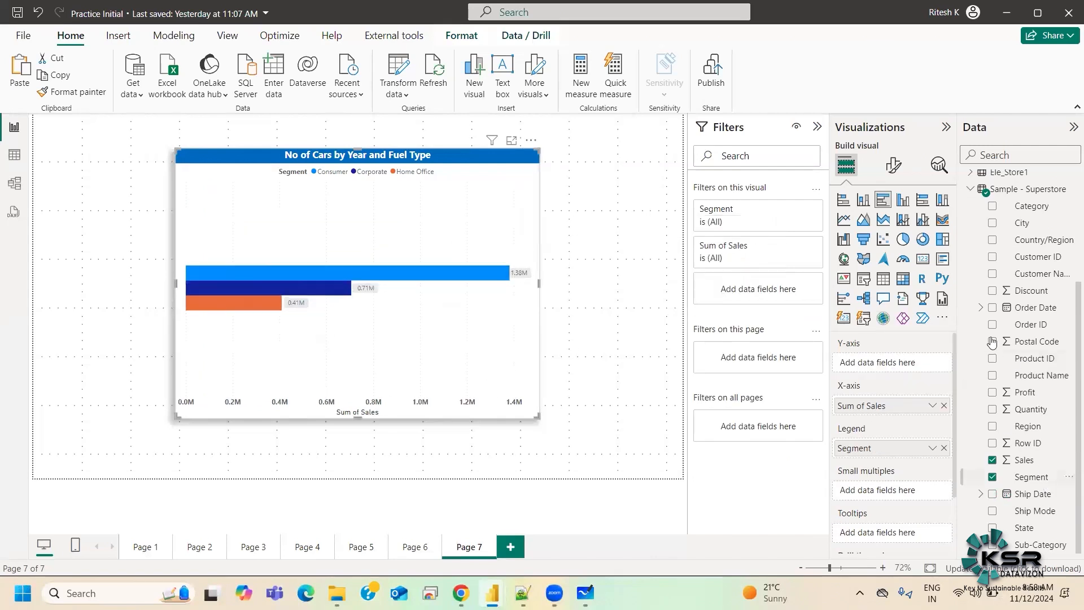
left_click(981, 307)
left_click_drag(1044, 325, 903, 370)
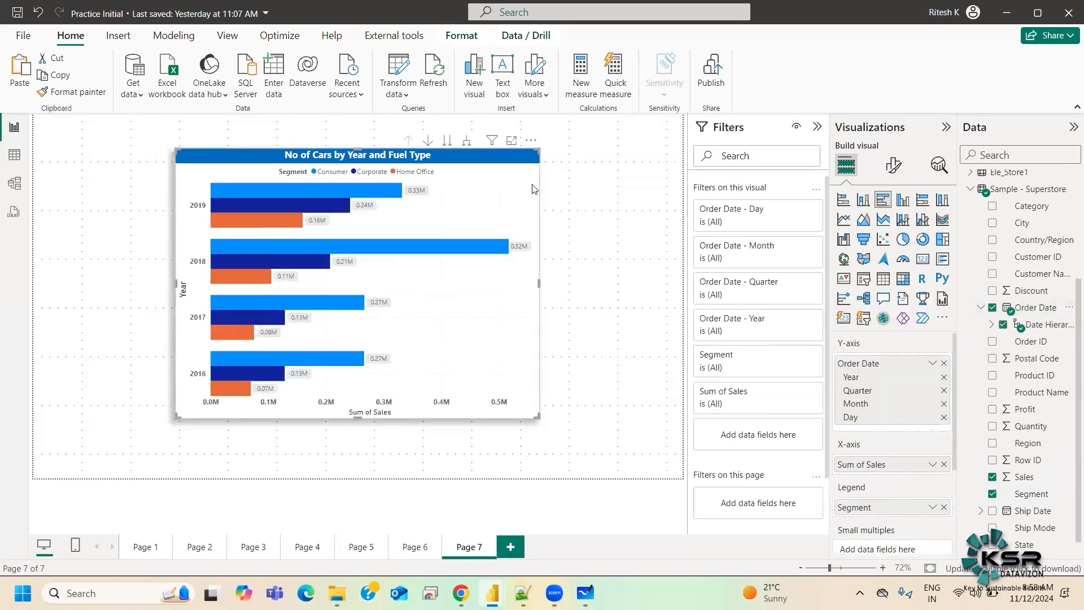
Remove the Quarter, Month and Day levels of Order Date from the Y-axis, keeping only Year
left_click(531, 139)
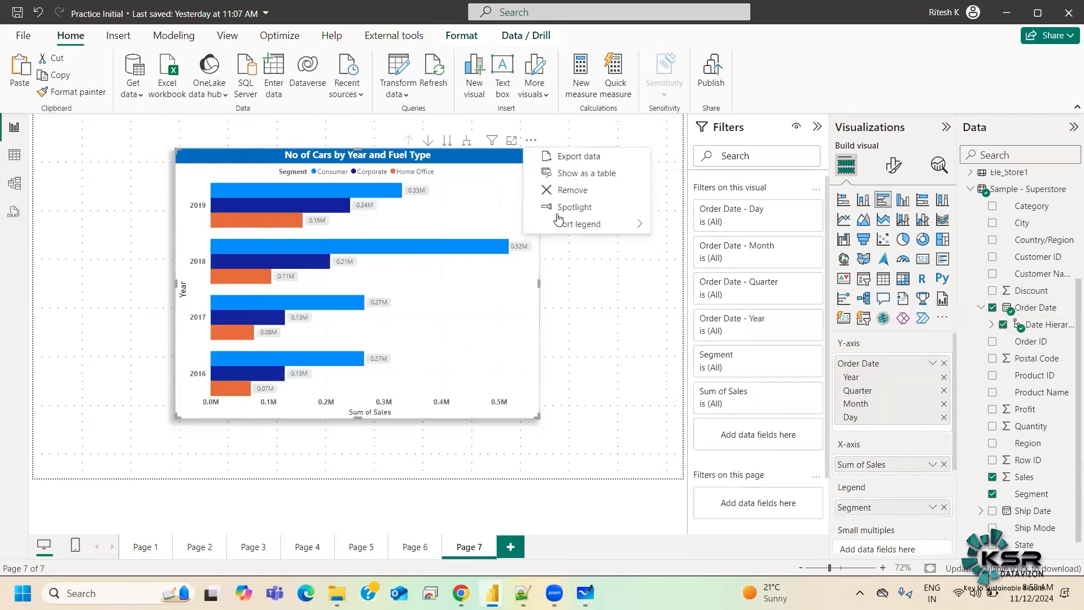
left_click(658, 366)
left_click(944, 390)
left_click(944, 390)
left_click(944, 390)
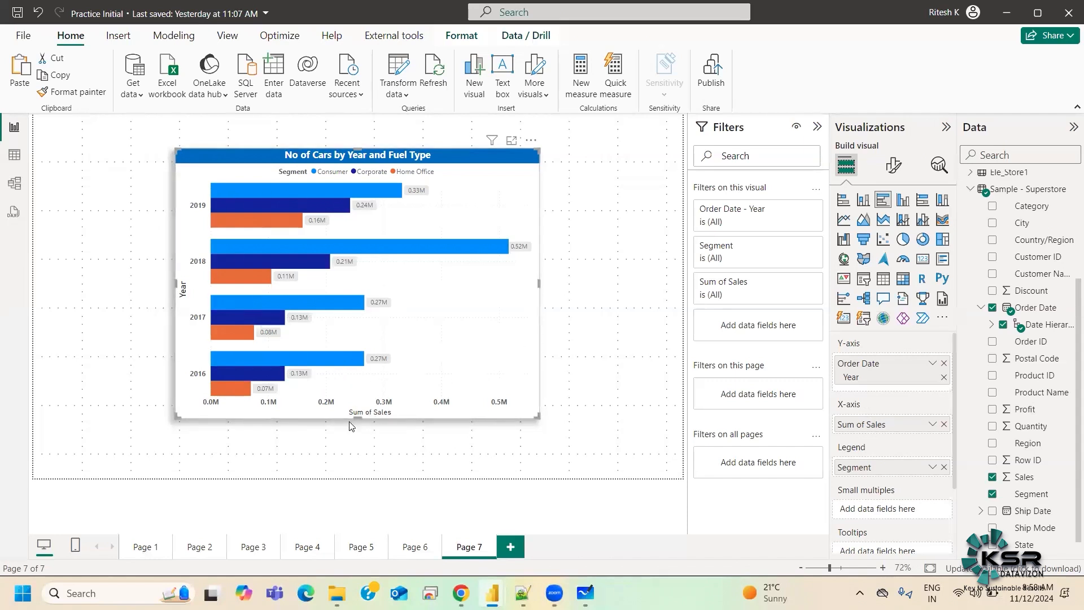
mouse_move(246, 188)
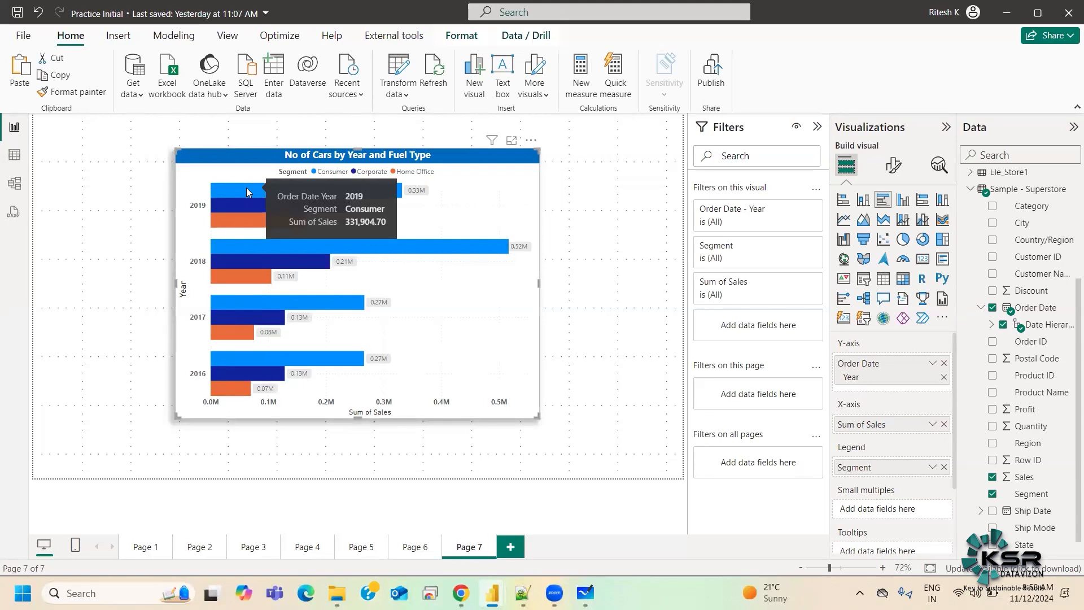
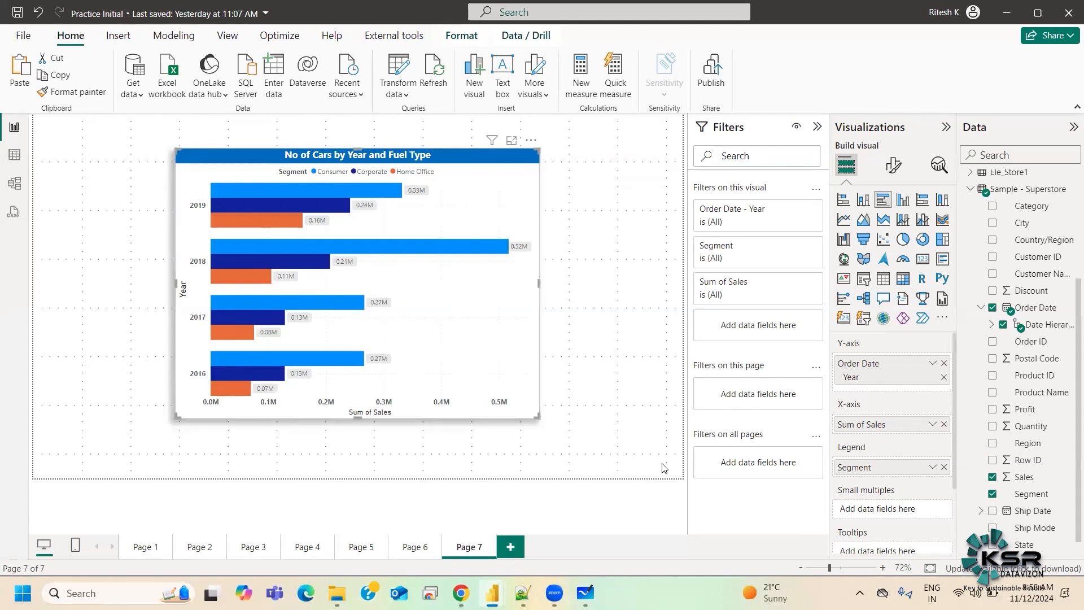
Take Segment off the chart's legend, check the chart's options without it, and add Segment back
left_click(945, 467)
left_click(531, 140)
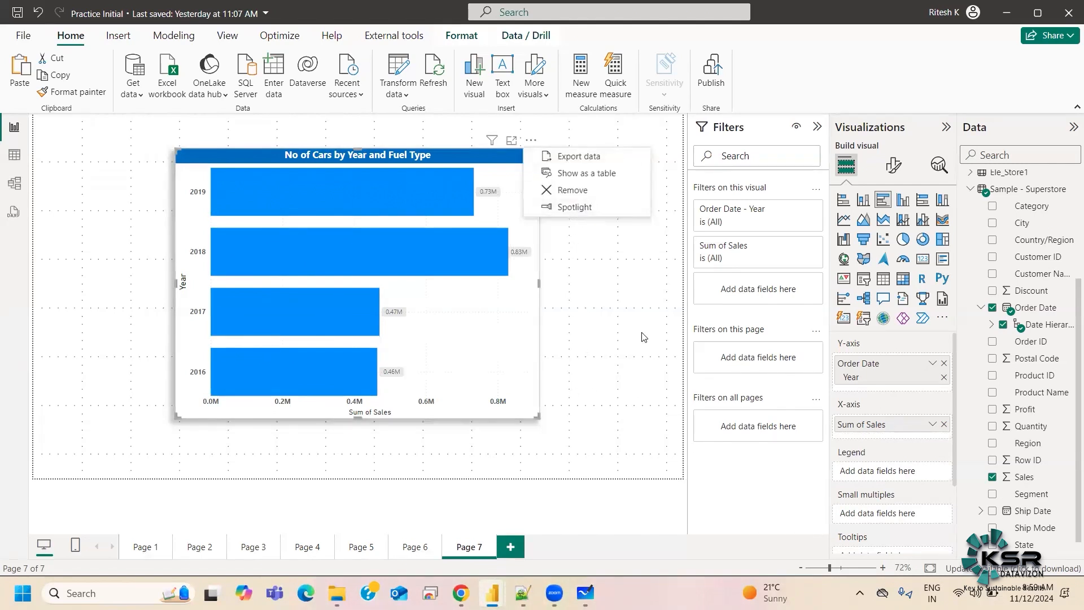
left_click(637, 373)
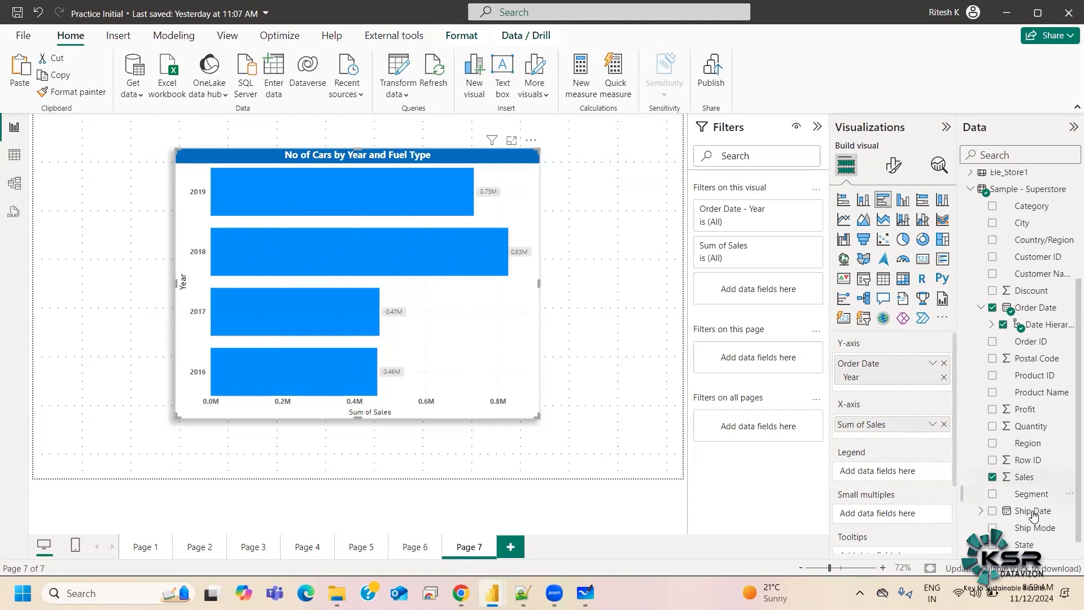
left_click_drag(1027, 495, 872, 468)
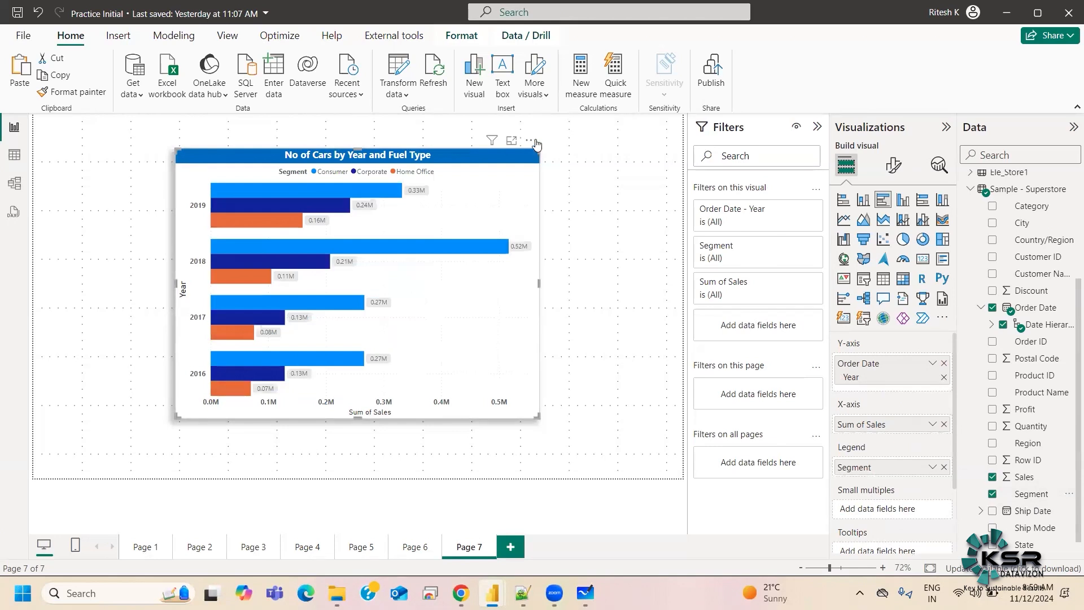
Move the bar chart toward the left edge of the report page
scroll(1018, 355, "up", 3)
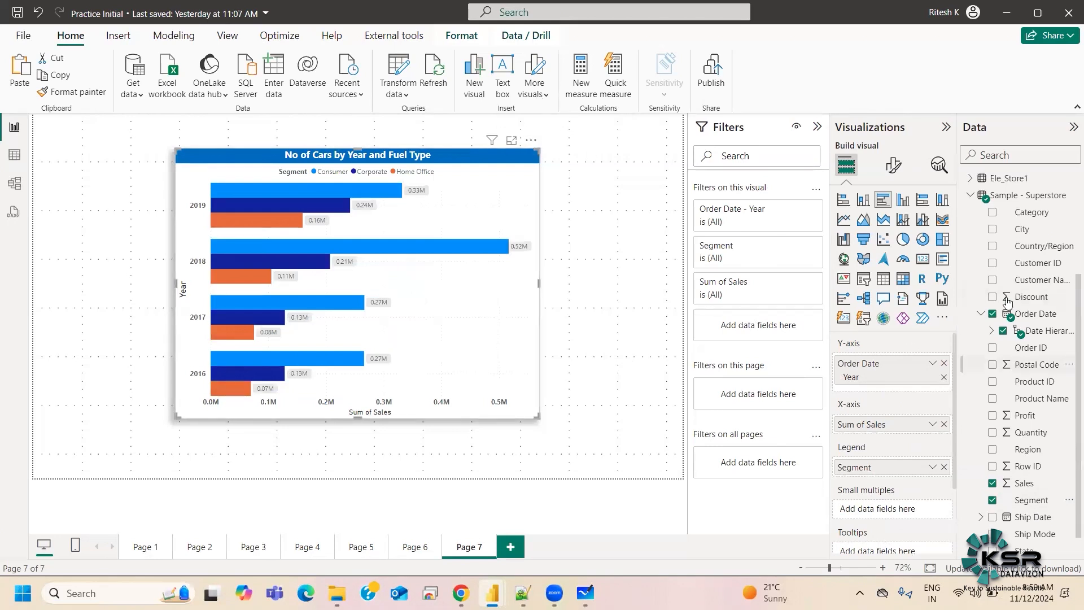
scroll(1024, 436, "down", 1)
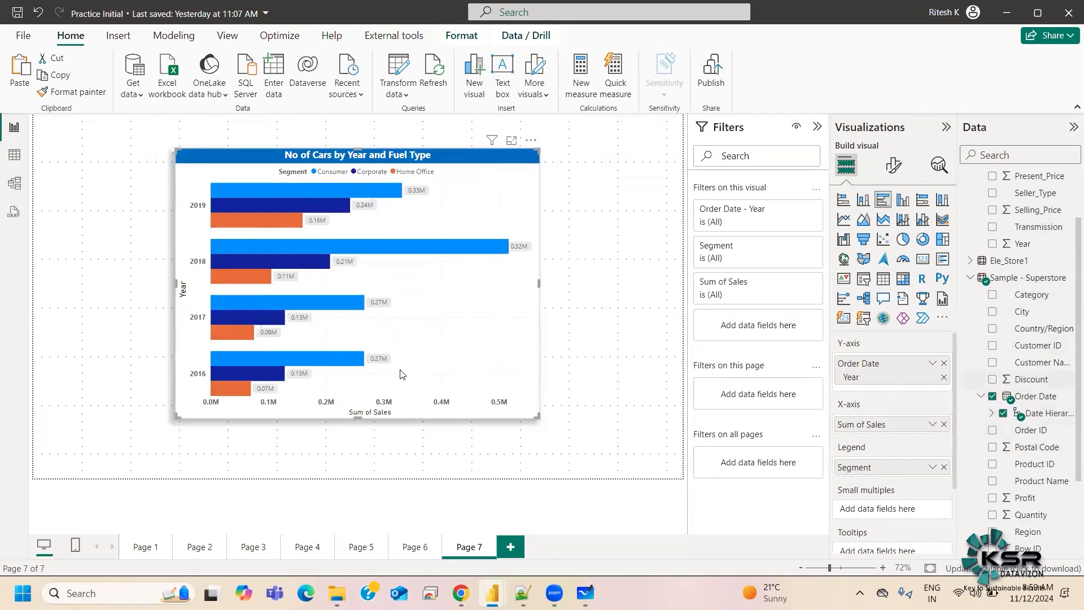
left_click_drag(344, 156, 229, 169)
Switch to Microsoft Whiteboard, open a new whiteboard, and return to Power BI
key("alt+Tab")
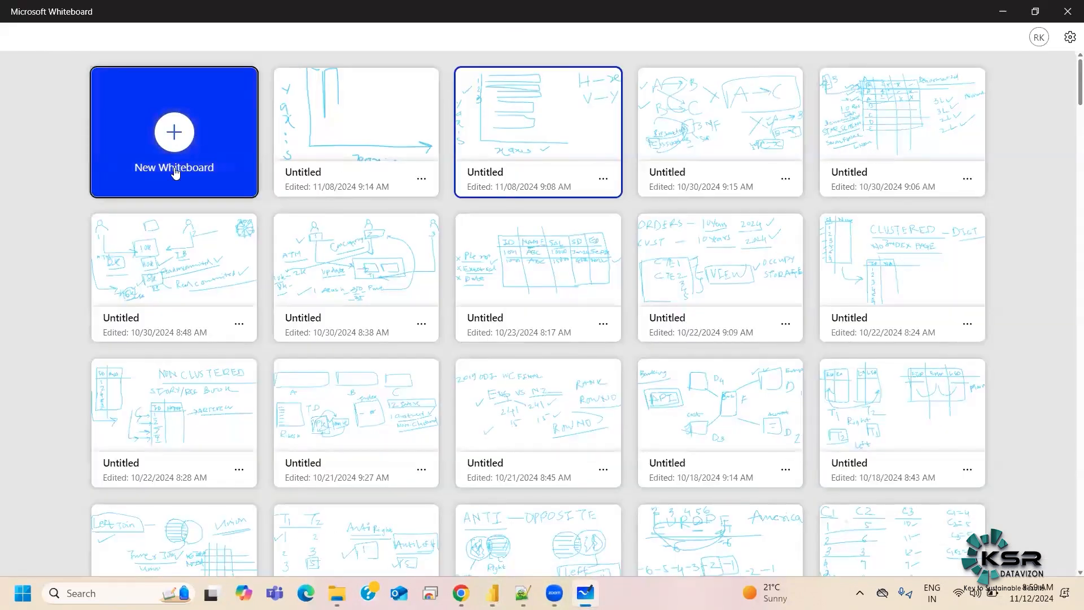
left_click(171, 139)
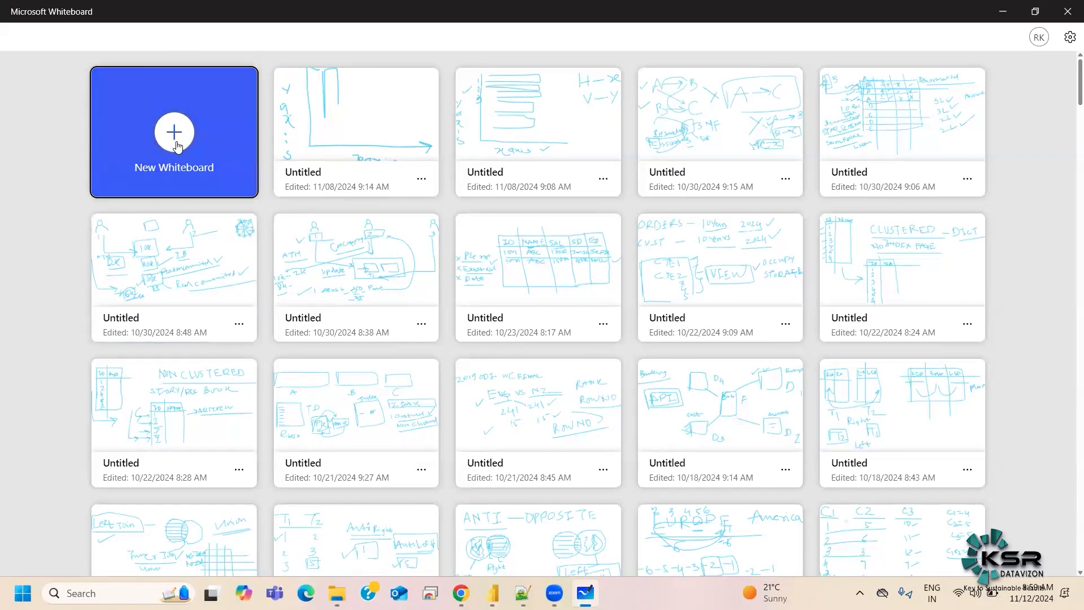
left_click(499, 94)
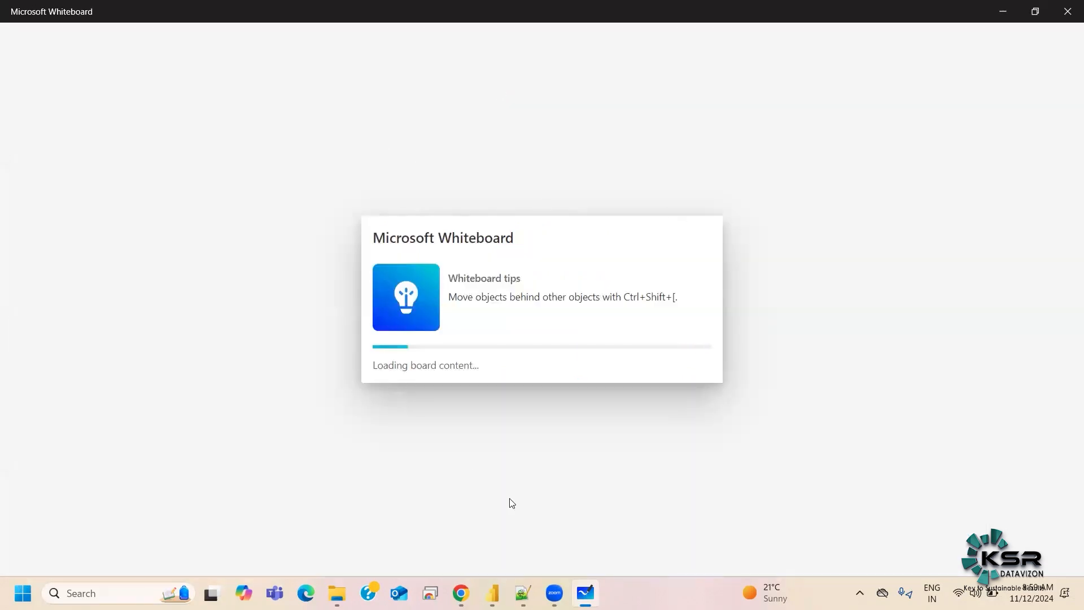
mouse_move(492, 592)
left_click(425, 529)
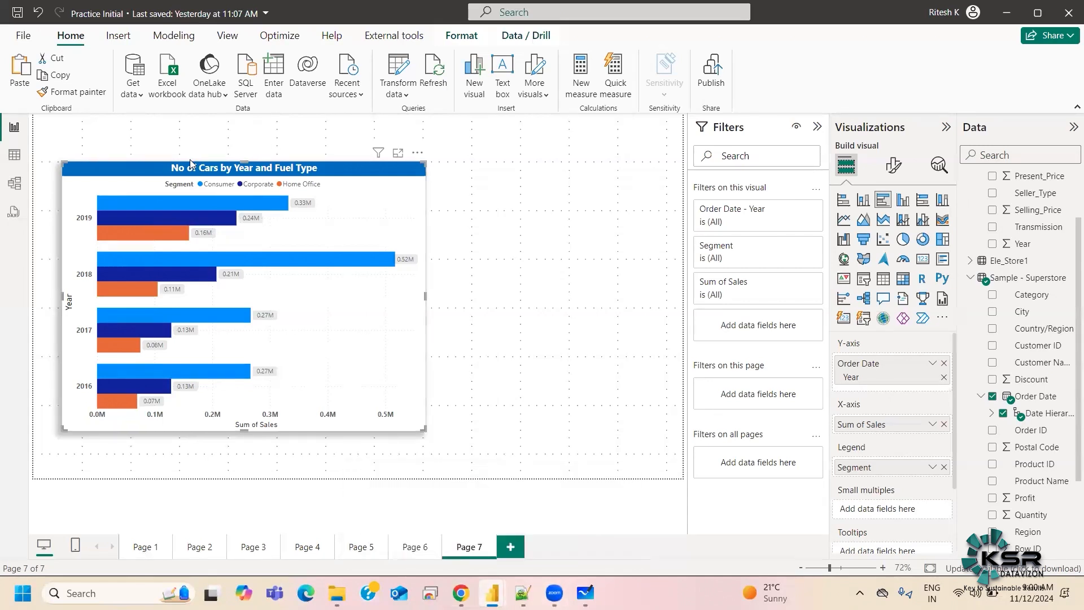
Examine the dates listed in the Order Date column's filter in the Superstore table
left_click(12, 156)
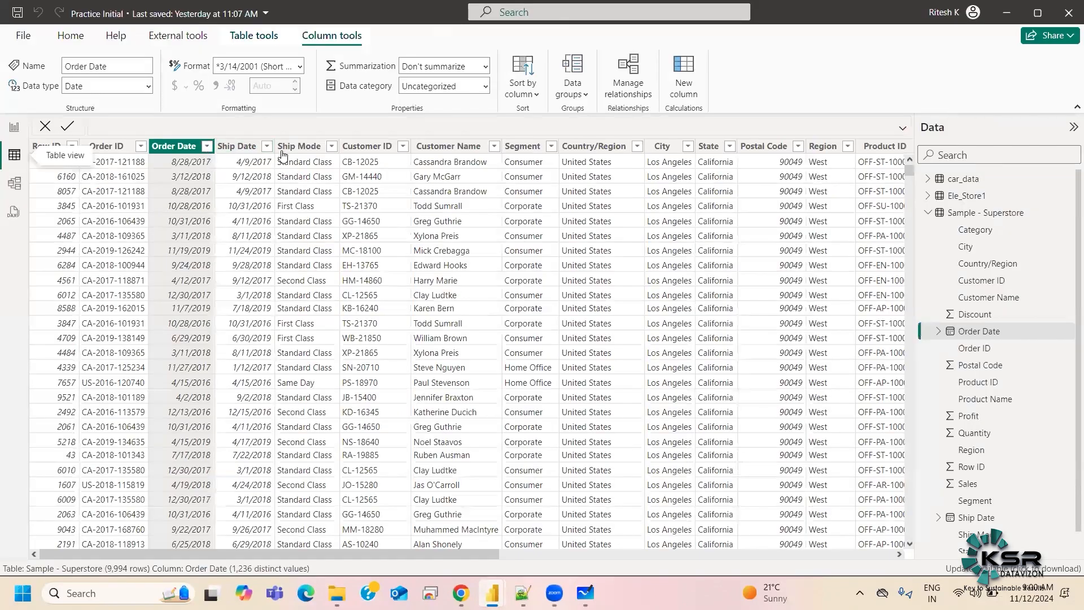
left_click(207, 146)
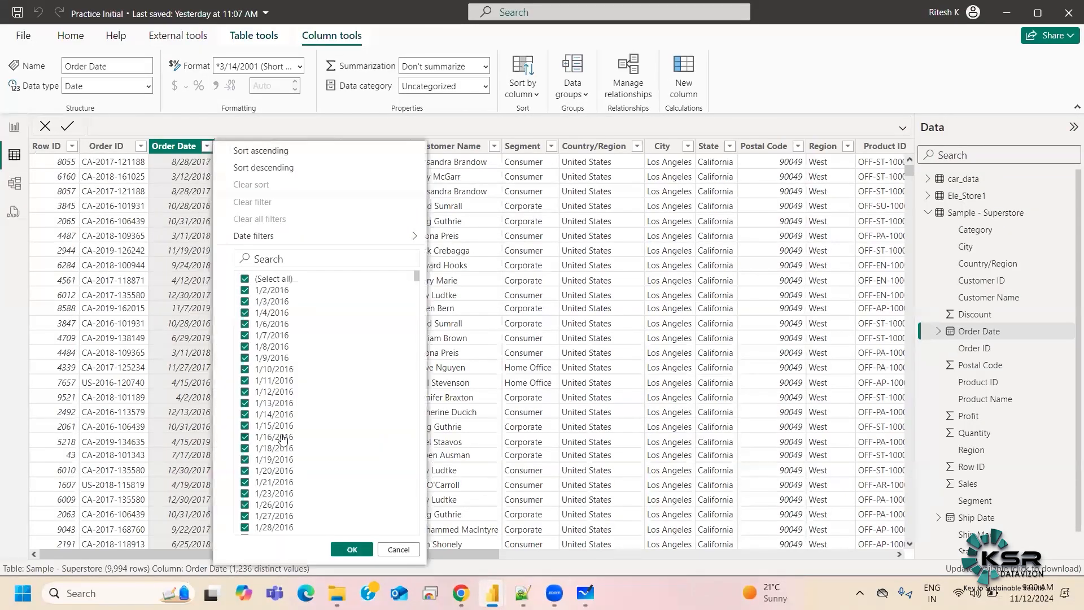
scroll(310, 339, "down", 10)
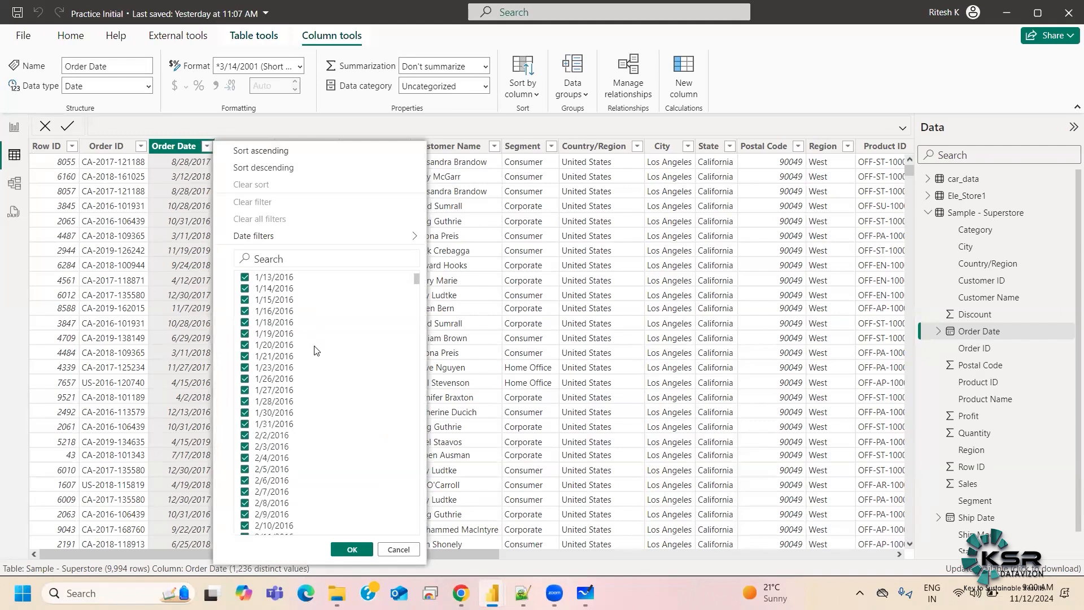
scroll(420, 318, "down", 5)
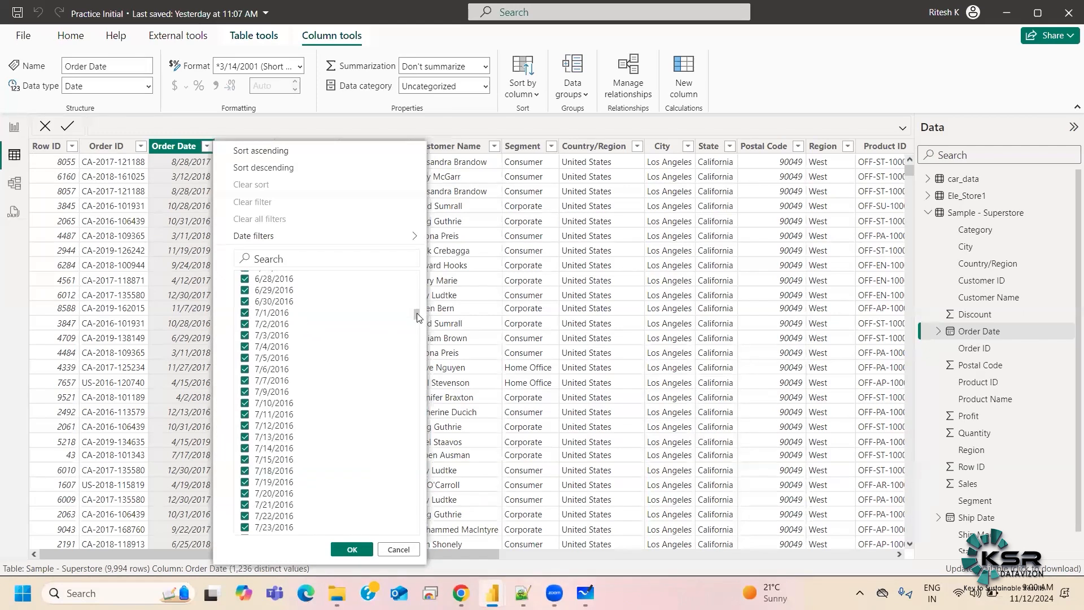
left_click(467, 125)
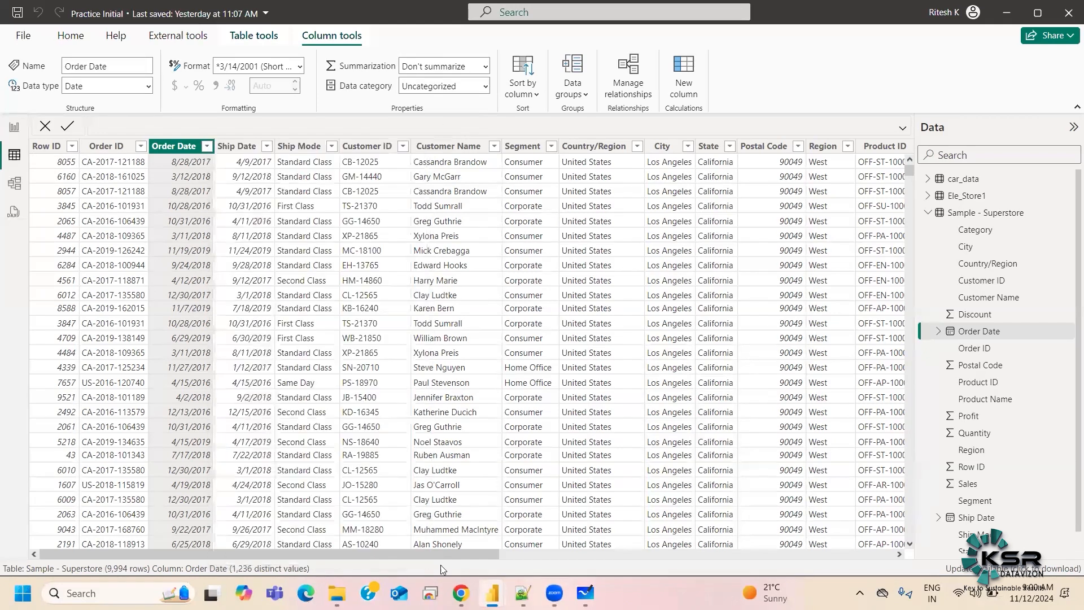
Review the Superstore table's columns and its Order Date filter values, and sort the table by Order Date in descending order
left_click_drag(408, 555, 435, 555)
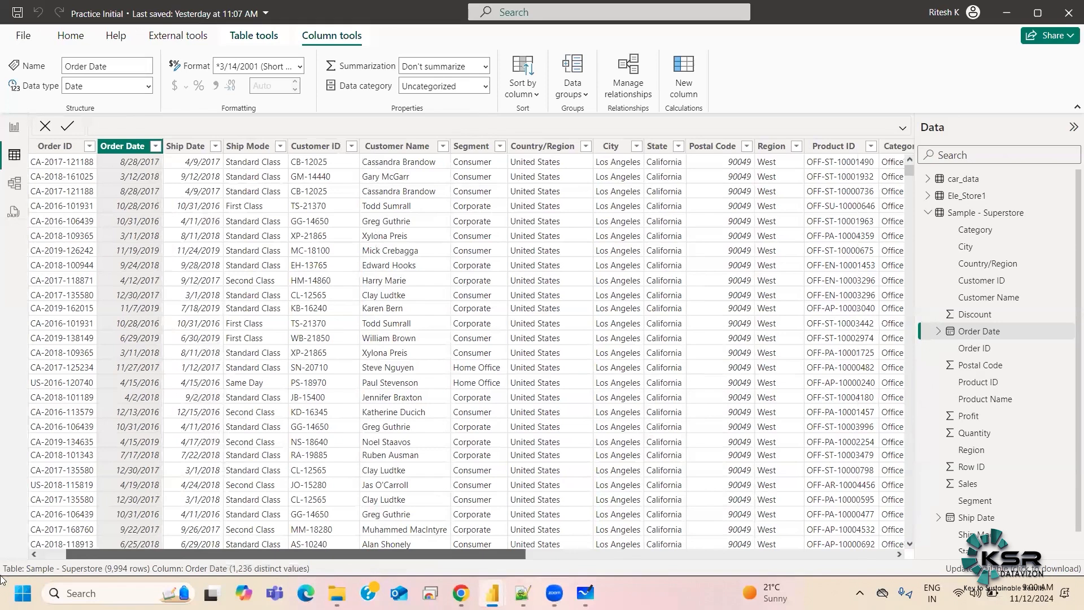
scroll(632, 369, "right", 6)
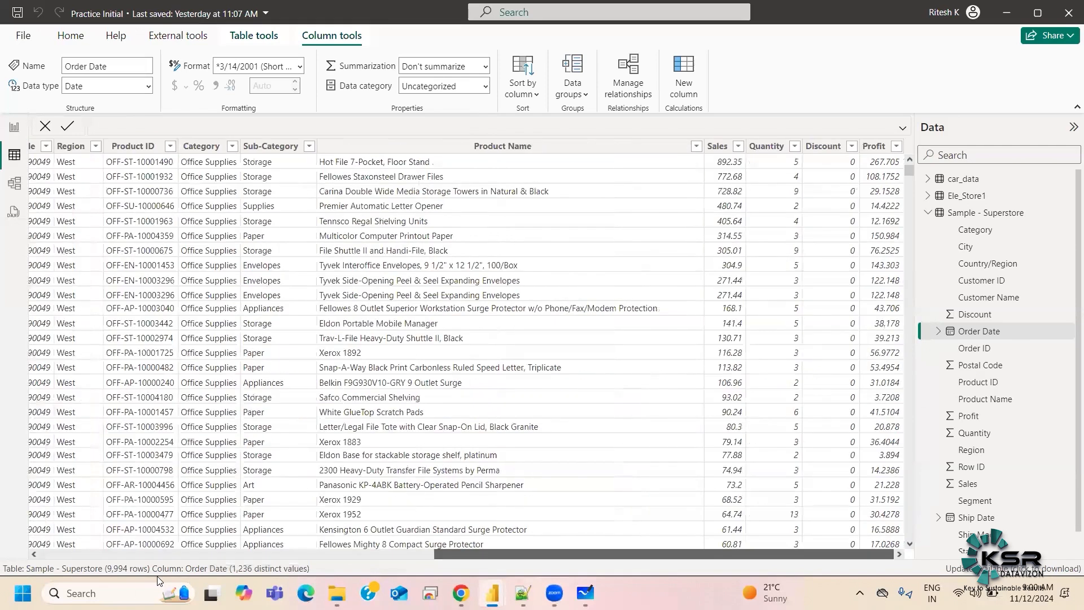
scroll(518, 472, "left", 10)
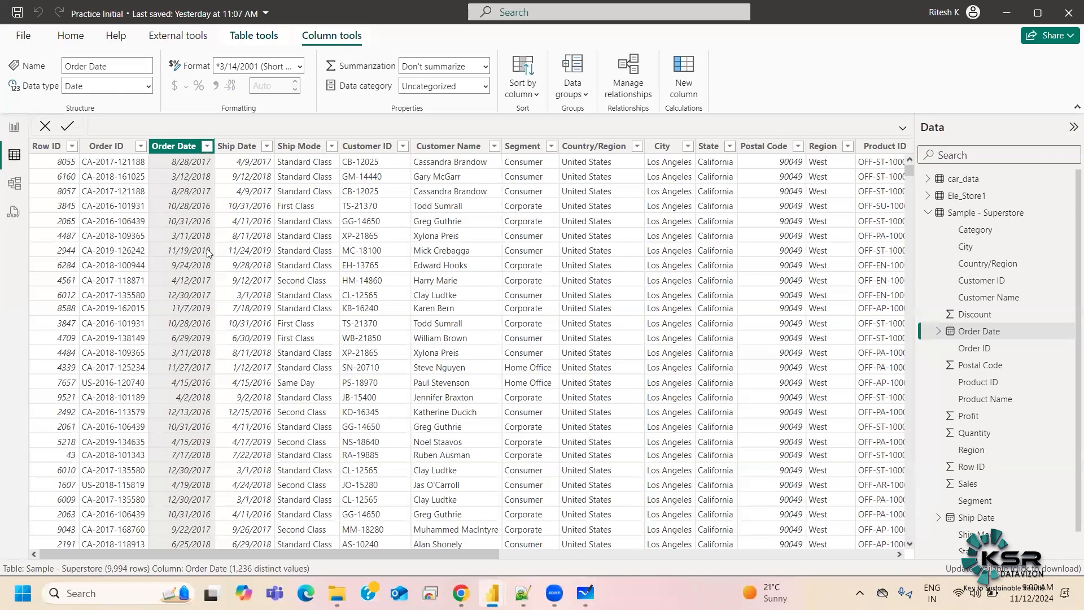
left_click(207, 146)
scroll(315, 397, "down", 5)
scroll(315, 397, "down", 20)
scroll(320, 406, "down", 8)
left_click_drag(416, 346, 380, 545)
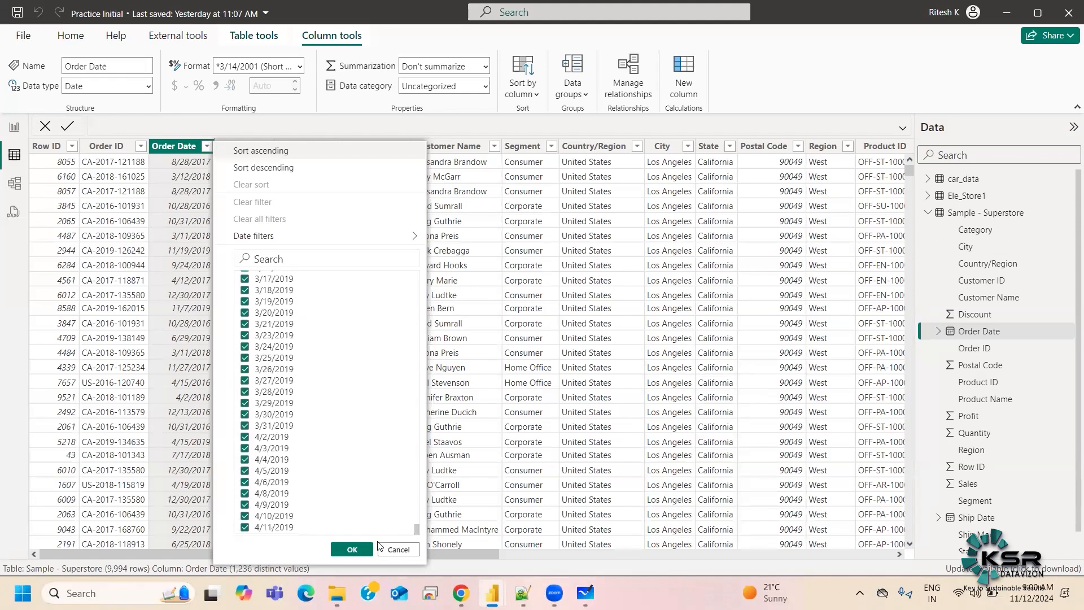
scroll(299, 480, "up", 10)
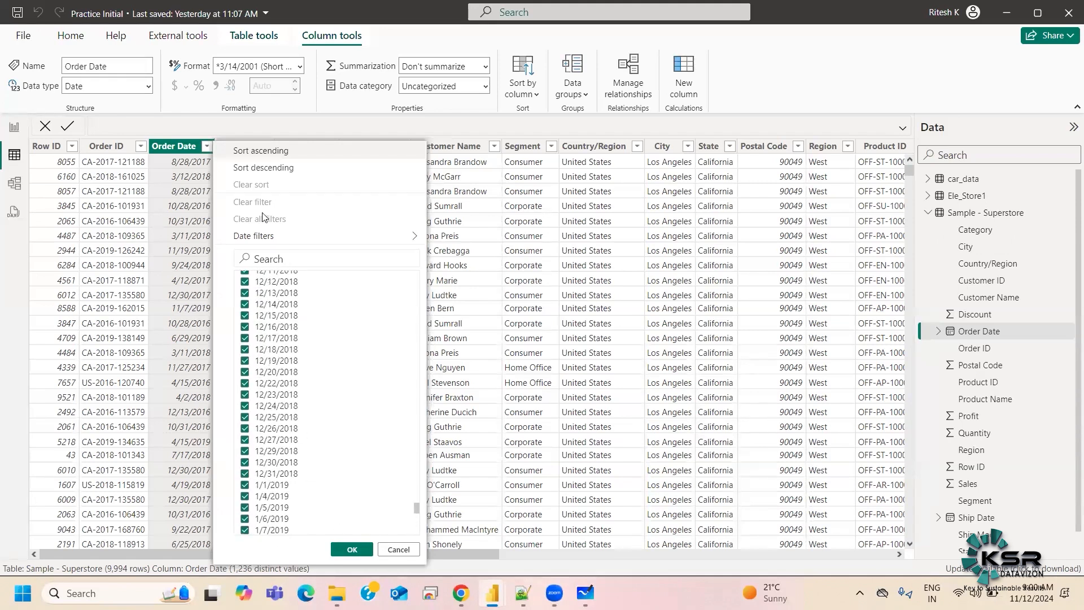
left_click(268, 170)
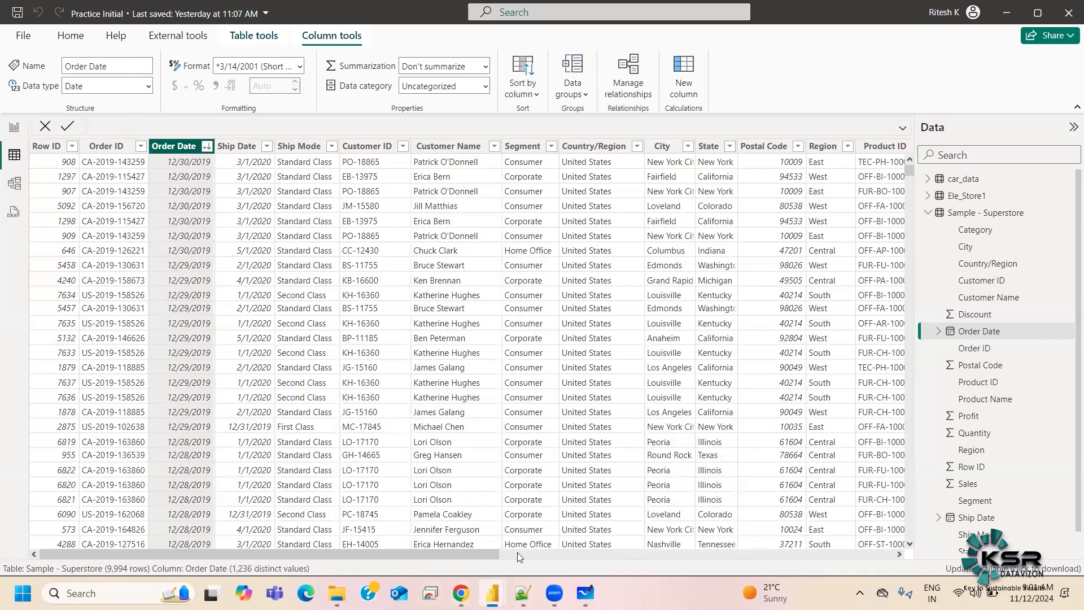
Switch to the Power Query Editor, compare the Order Date column with the table view, check its available data types, and return to Power BI
mouse_move(492, 593)
left_click(554, 504)
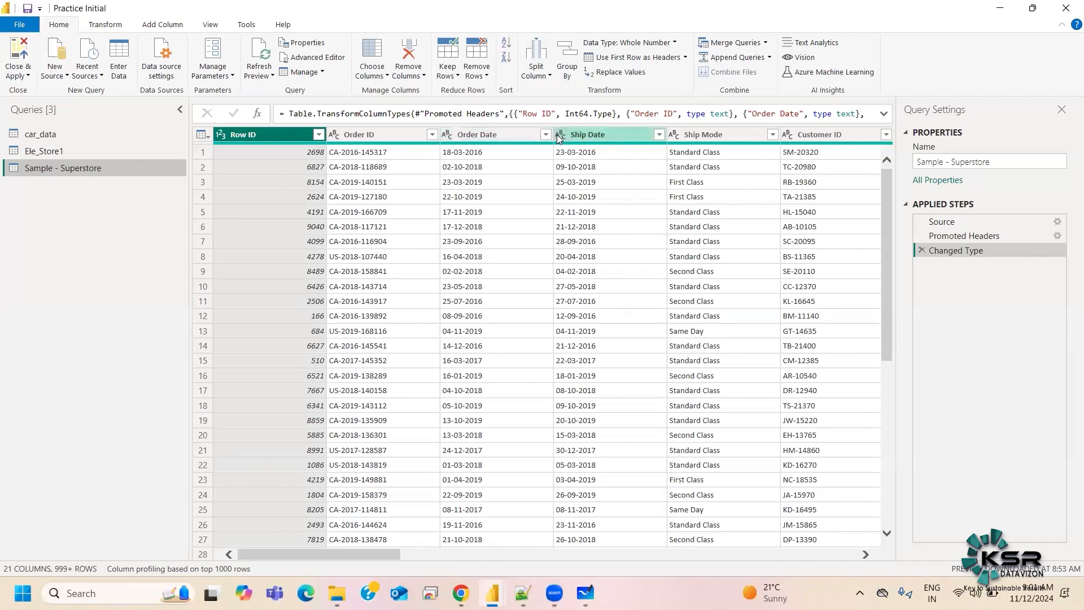
mouse_move(492, 593)
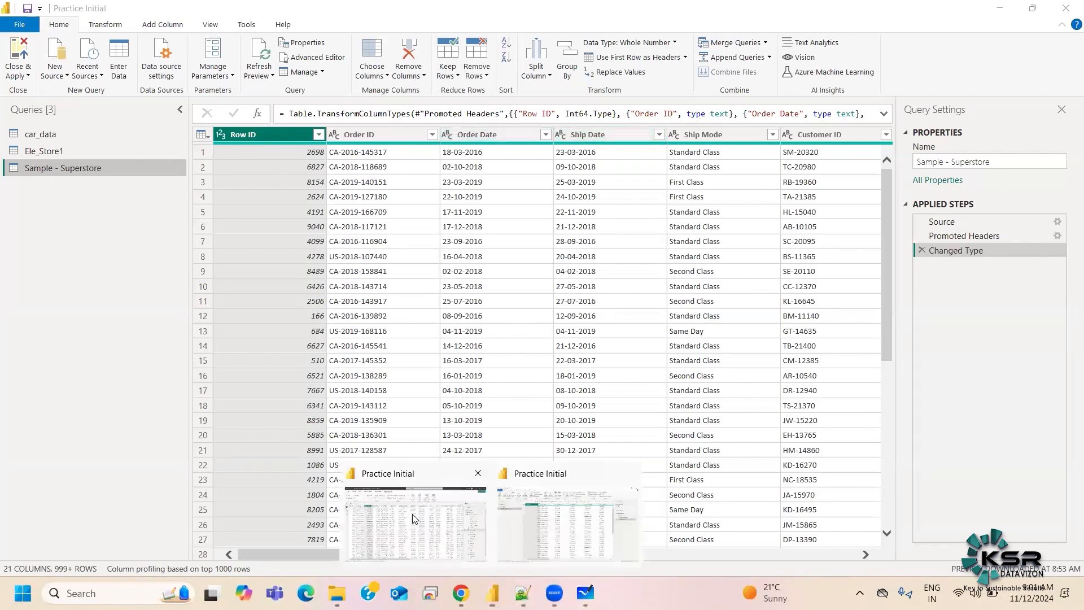
left_click(412, 514)
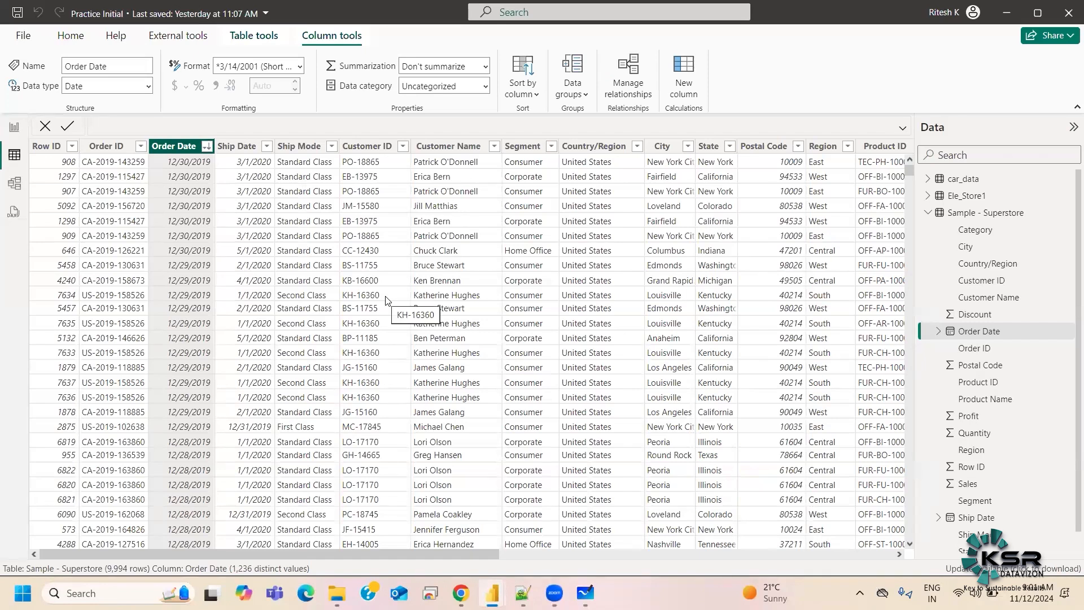
mouse_move(492, 593)
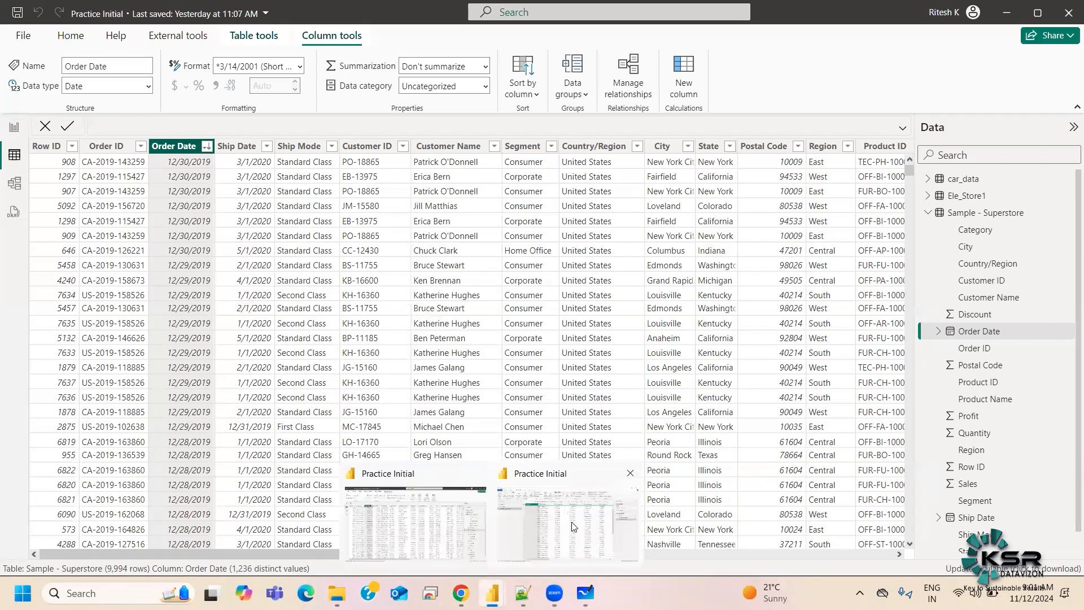
left_click(572, 469)
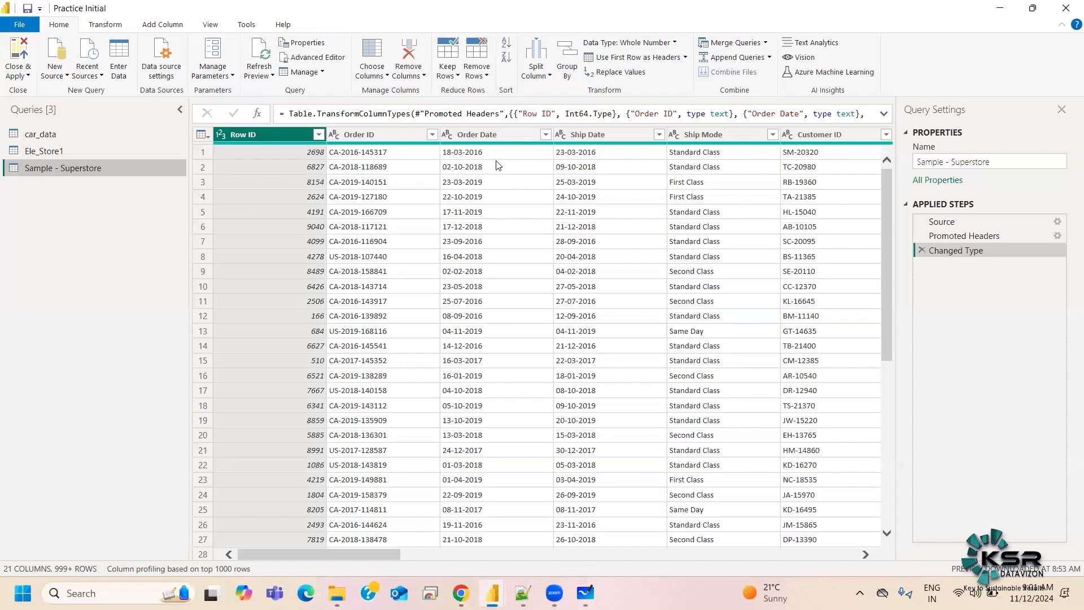
left_click(447, 134)
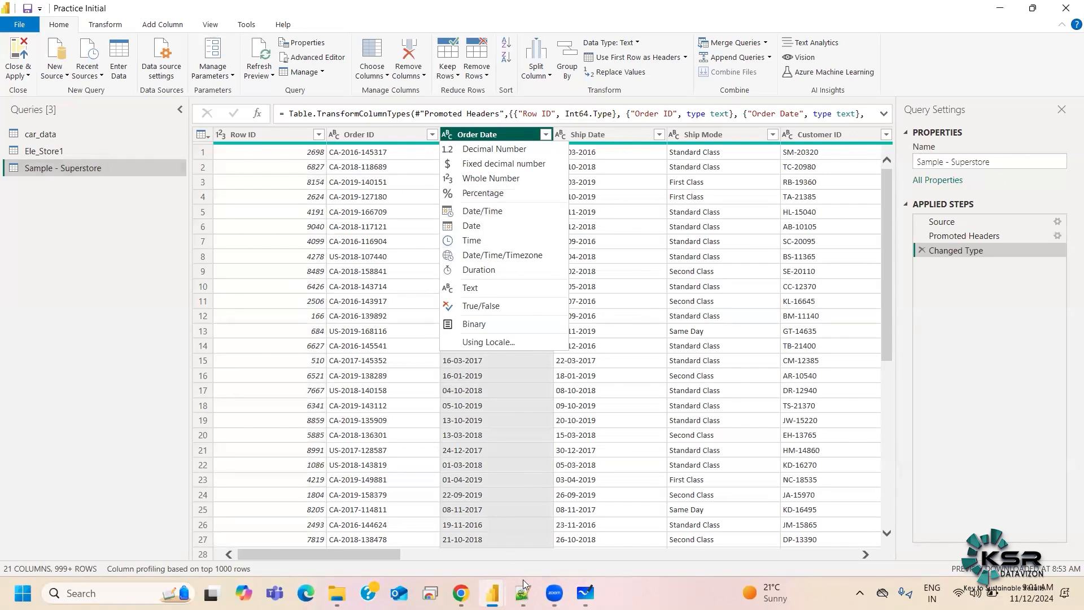
mouse_move(525, 584)
left_click(417, 546)
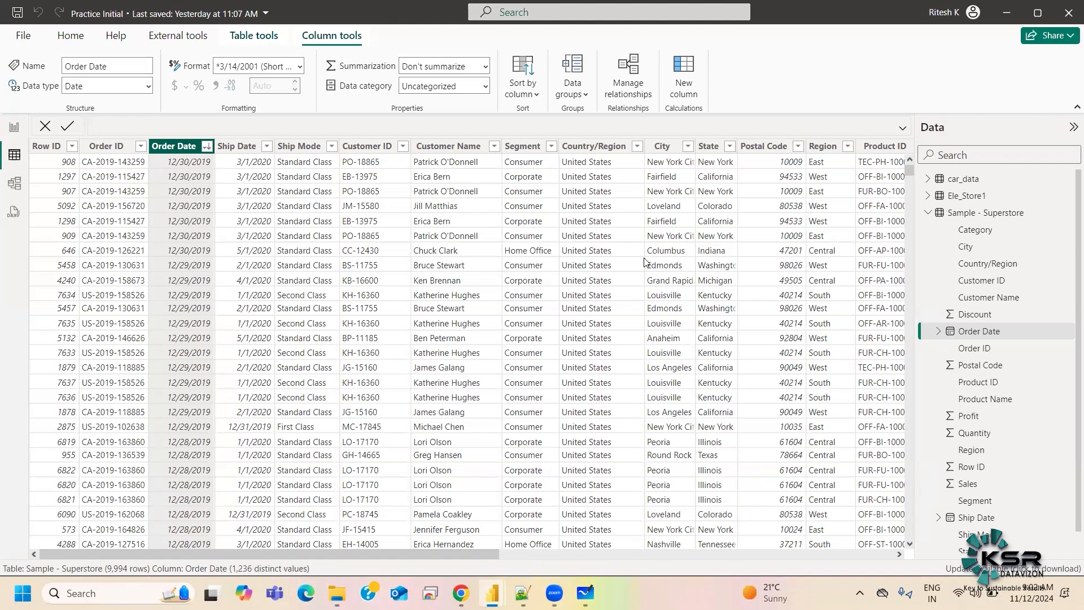
Switch to Microsoft Whiteboard, dismiss the templates for a blank canvas, and draw a jagged rising line with the blue pen
mouse_move(492, 592)
left_click(585, 593)
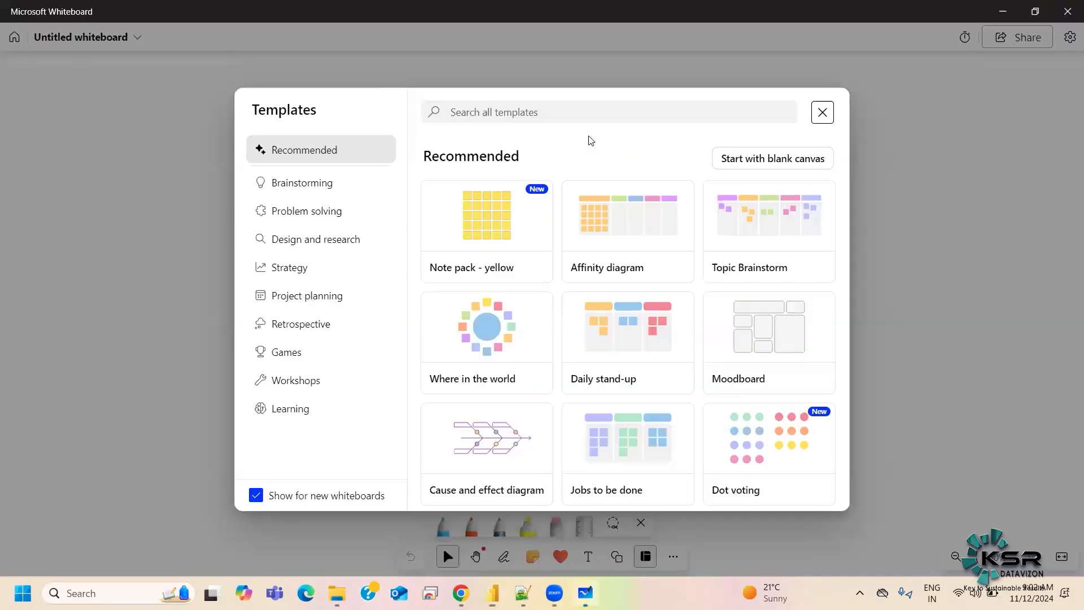
left_click(821, 113)
left_click(443, 526)
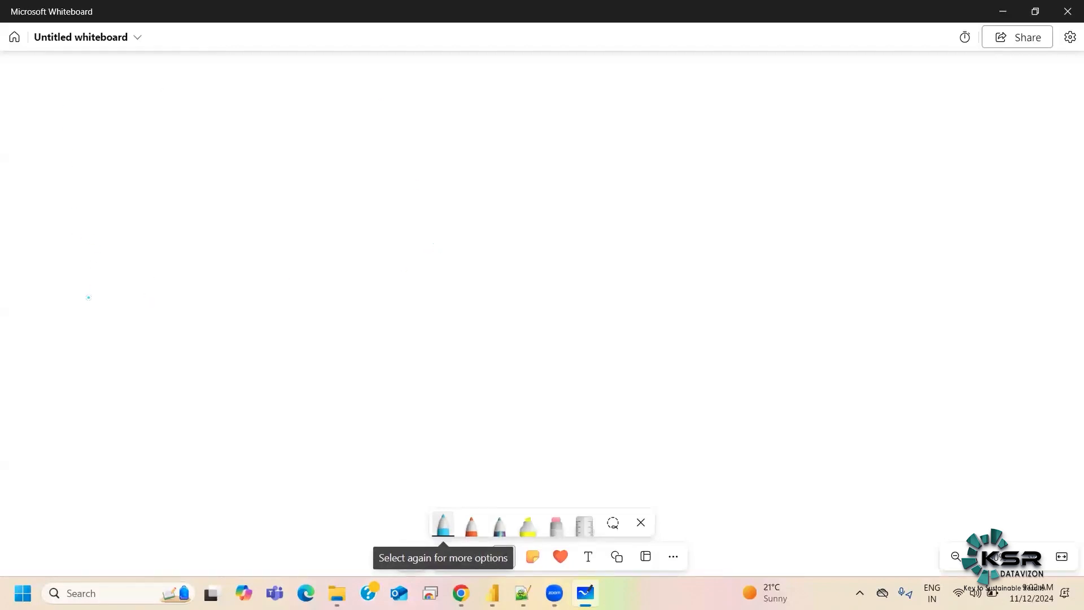
mouse_move(47, 301)
left_mouse_down()
mouse_move(122, 247)
mouse_move(196, 246)
mouse_move(285, 209)
mouse_move(358, 124)
mouse_move(515, 144)
mouse_move(622, 94)
mouse_move(632, 75)
left_mouse_up()
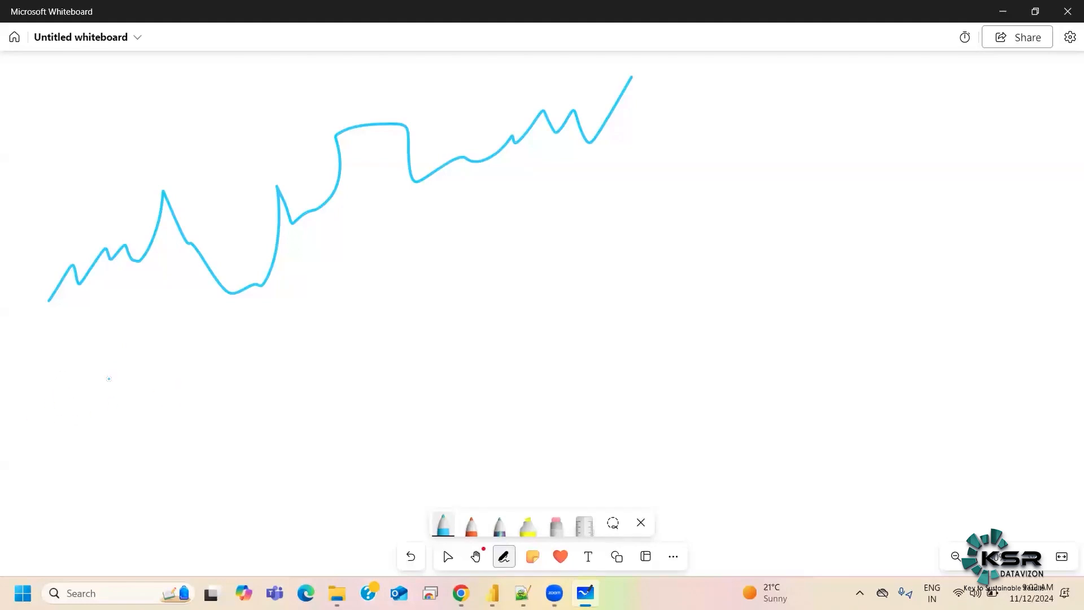
Draw a Y mark near each end below the jagged line, a straight rising trend line, and two descending curves after them
left_click_drag(91, 382, 45, 434)
left_click_drag(55, 381, 70, 400)
left_click_drag(693, 322, 661, 391)
left_click_drag(656, 339, 676, 355)
left_click_drag(179, 367, 628, 229)
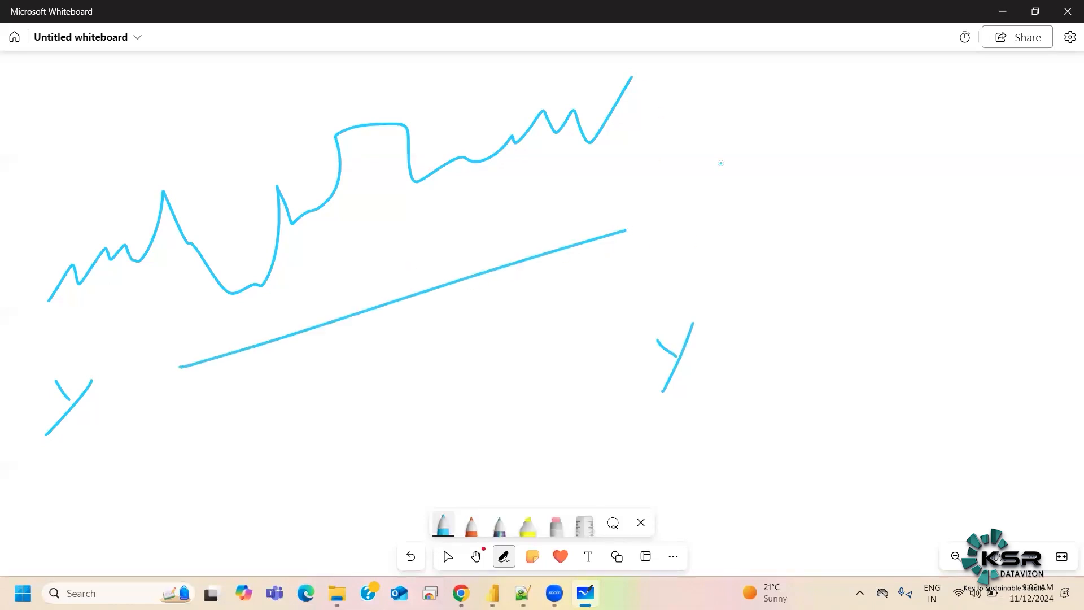
left_click_drag(637, 83, 794, 207)
left_click_drag(662, 202, 849, 269)
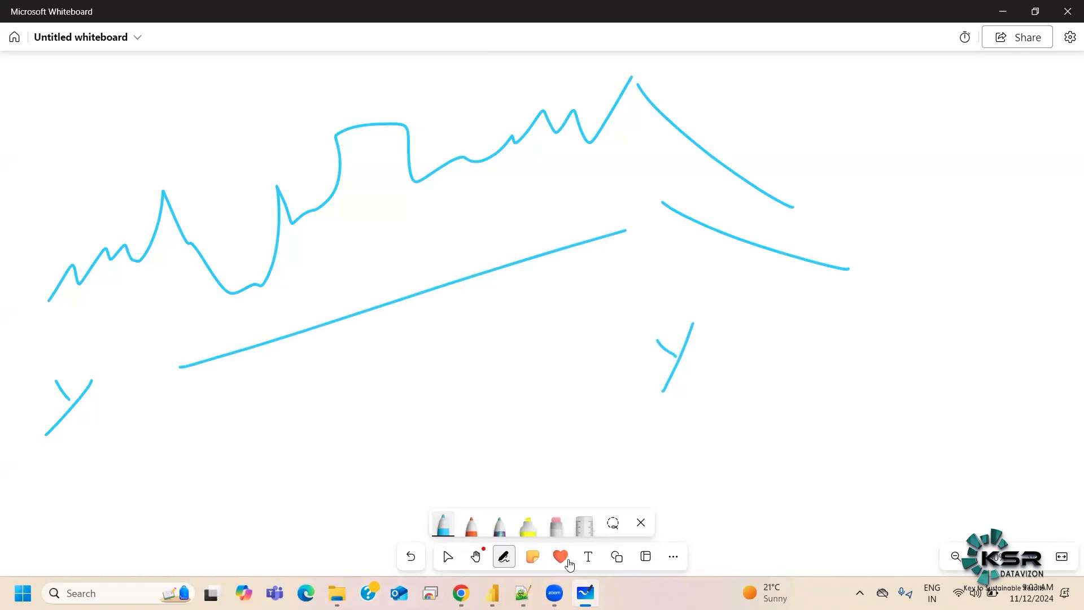
Switch back to the Power BI report page, remove Segment from the chart's legend, and convert the chart to a line chart
mouse_move(492, 593)
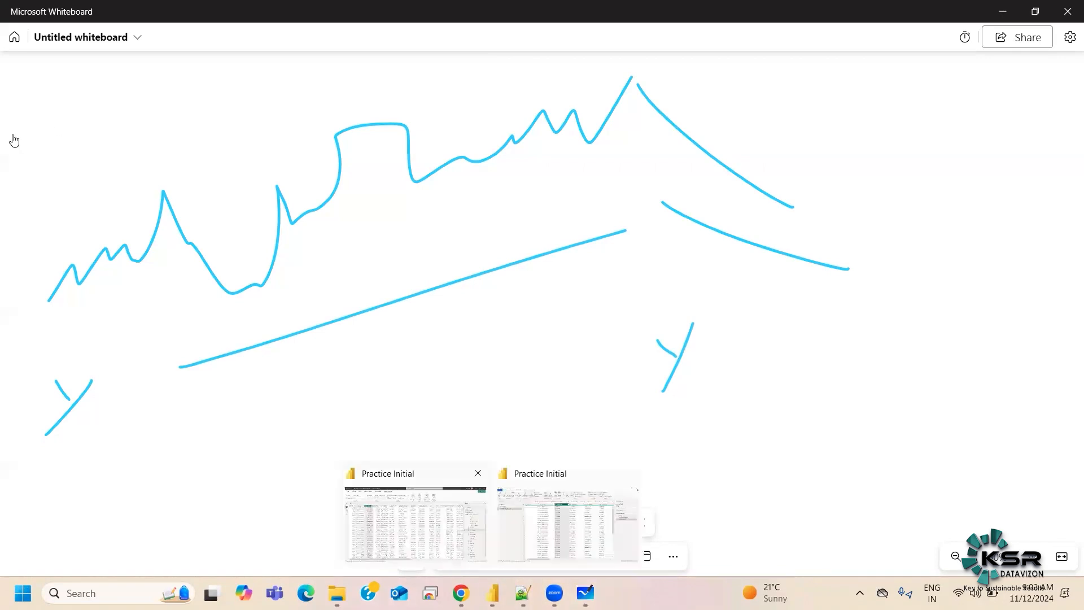
left_click(13, 135)
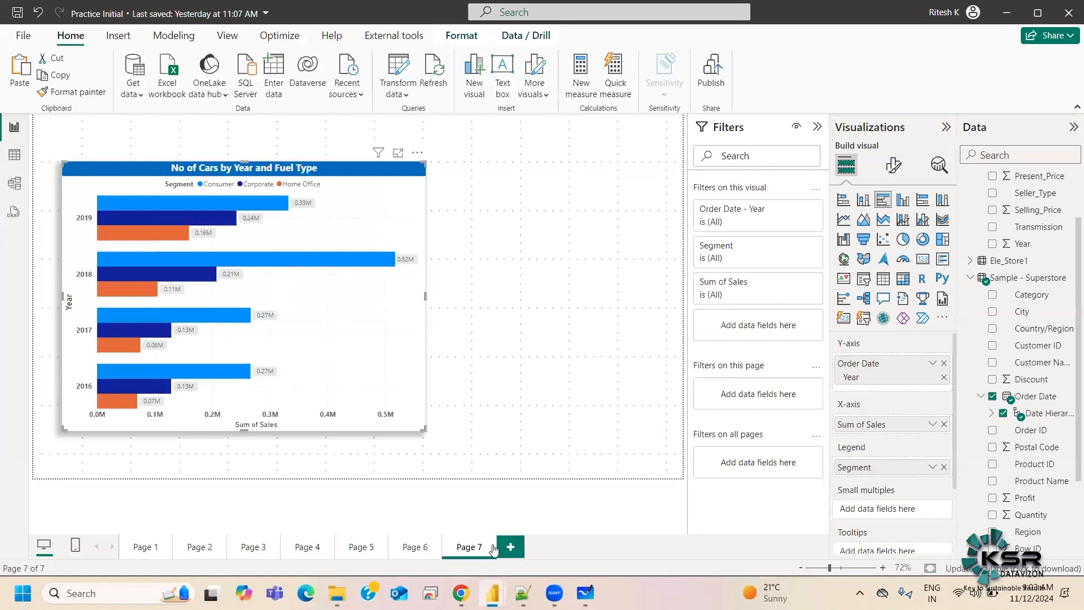
left_click_drag(940, 468, 823, 278)
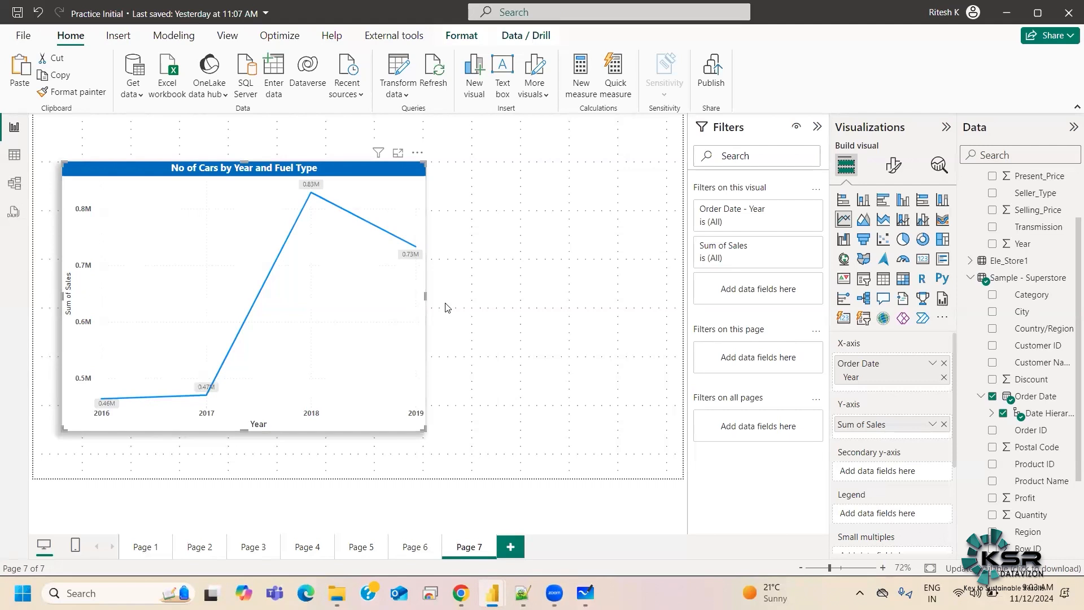
Compare the yearly sales as a clustered bar chart and as a line chart, examining each line point from 2016 to 2019
left_click(883, 199)
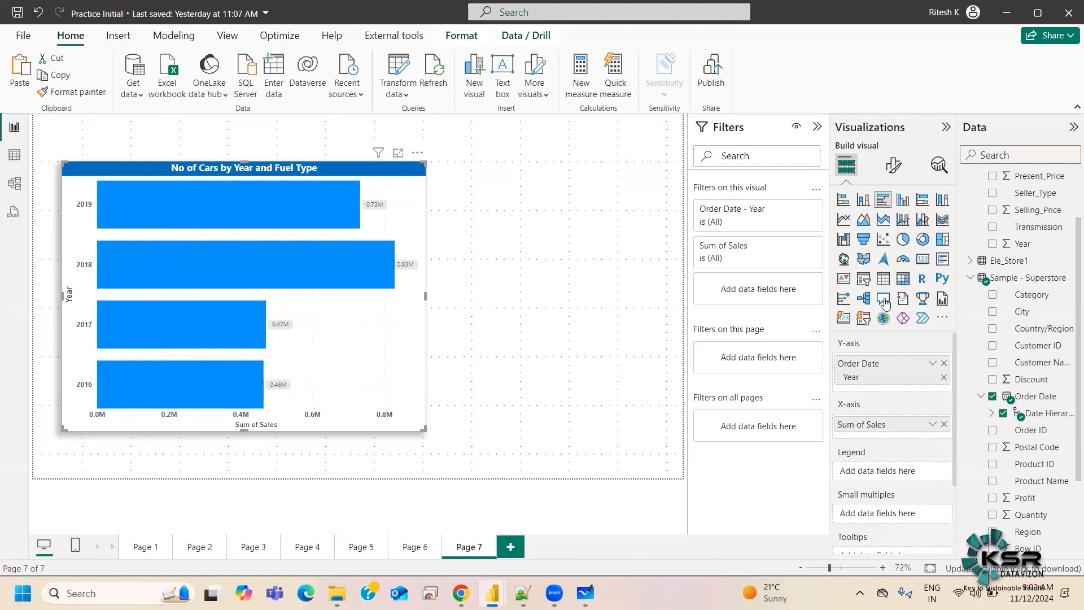
left_click(843, 219)
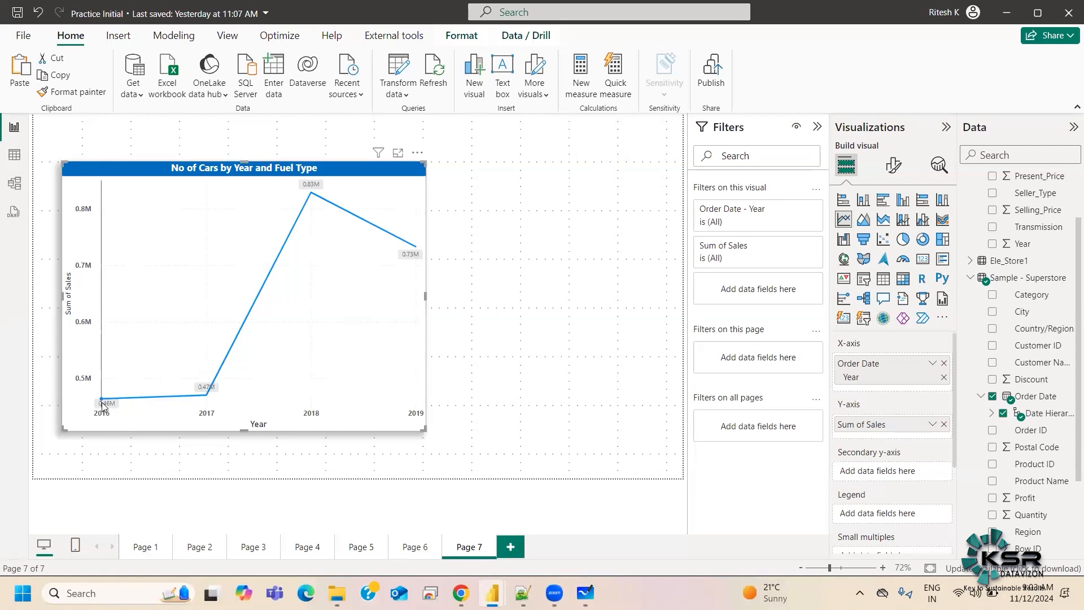
mouse_move(104, 405)
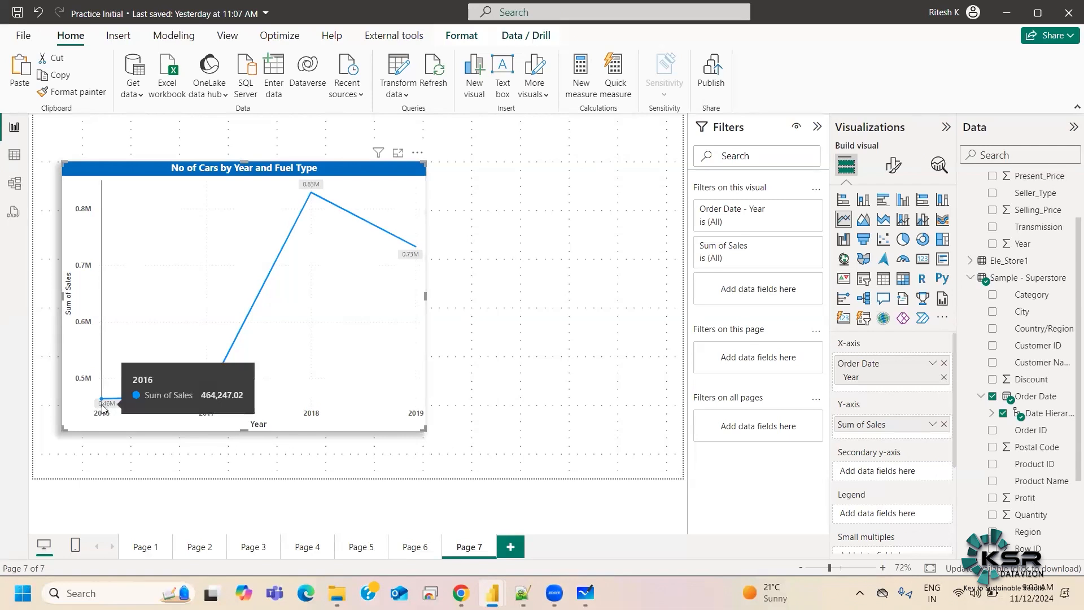
mouse_move(204, 403)
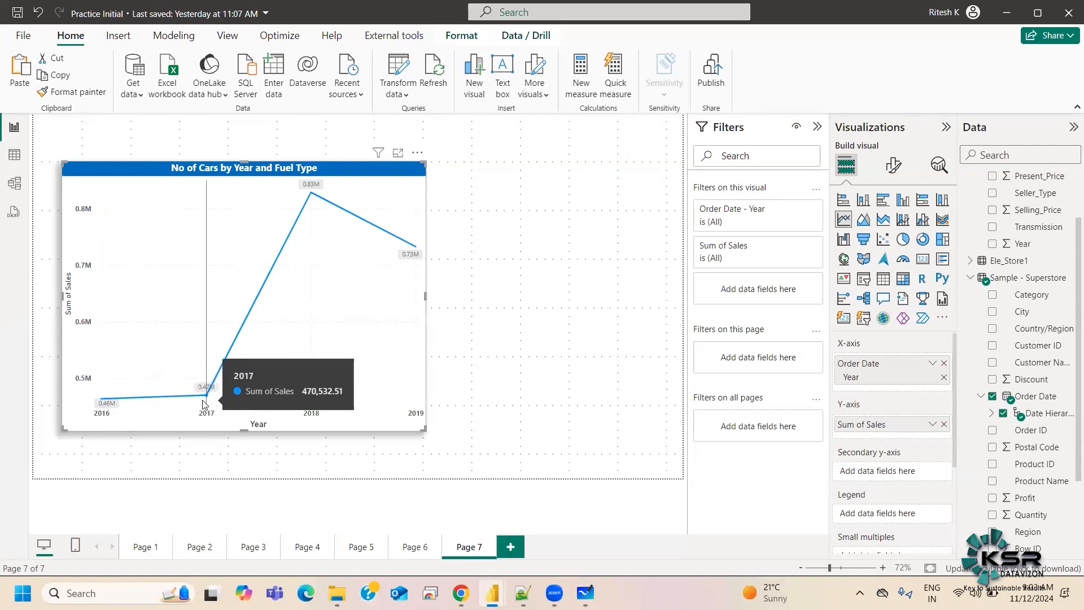
mouse_move(312, 196)
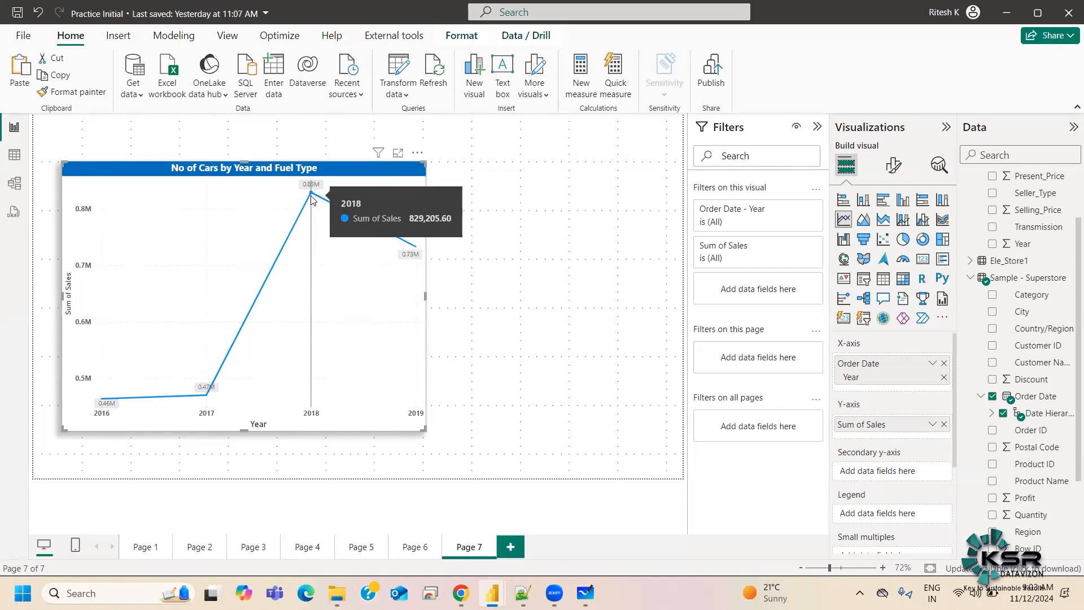
mouse_move(412, 259)
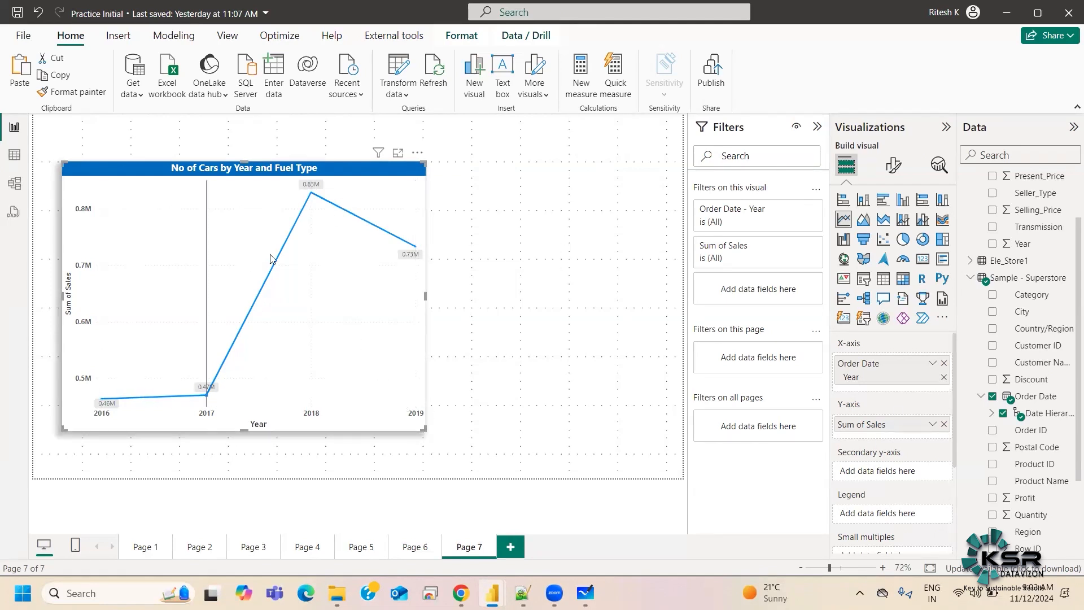
Try None as the line chart's Y-axis display units, and set them to Thousands
left_click(900, 169)
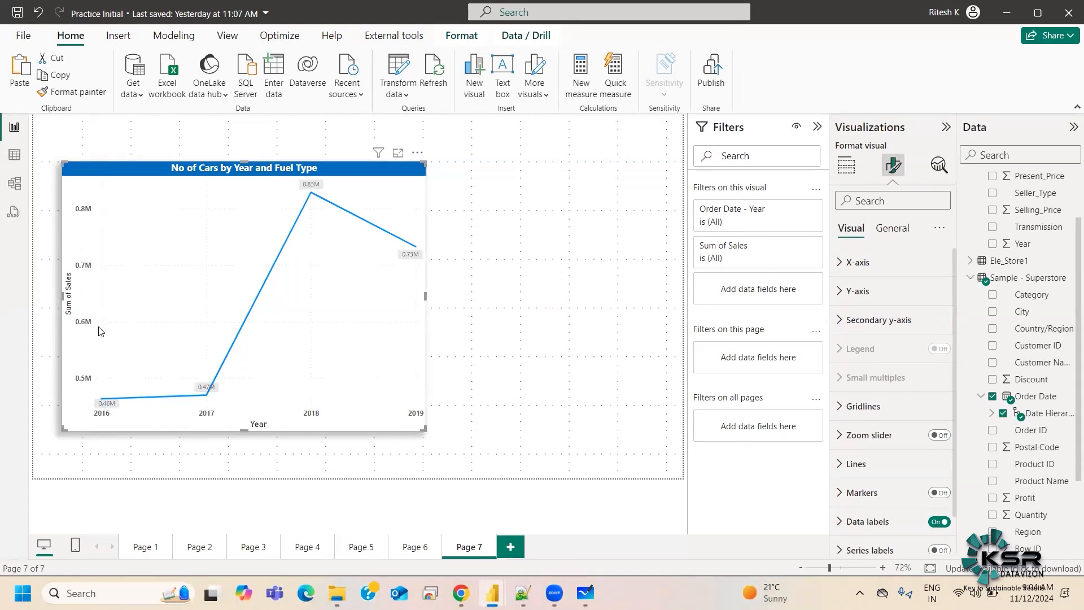
left_click(873, 297)
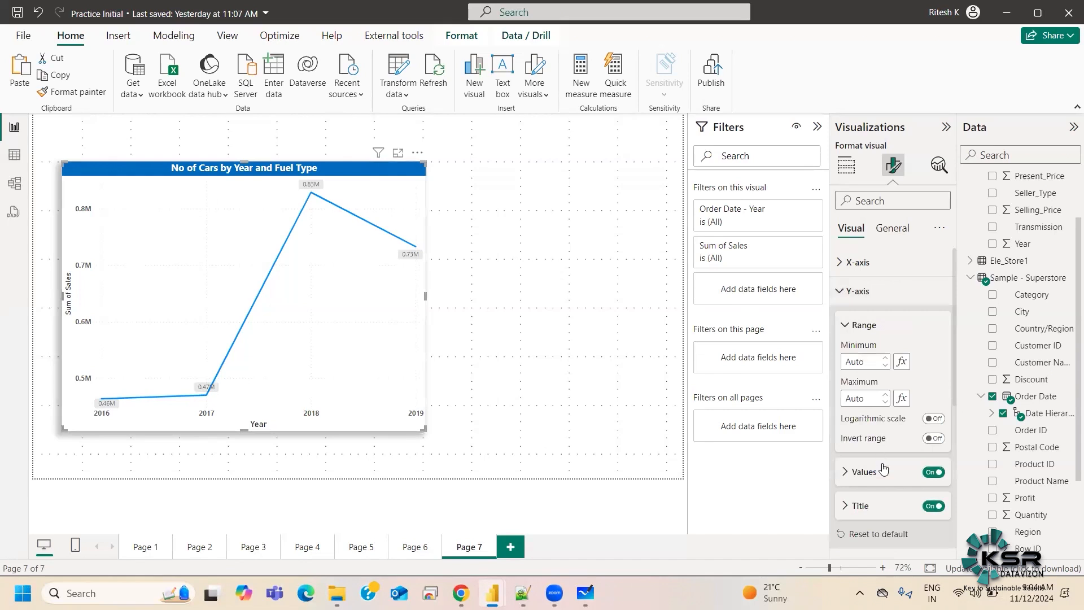
left_click(876, 479)
scroll(901, 350, "down", 3)
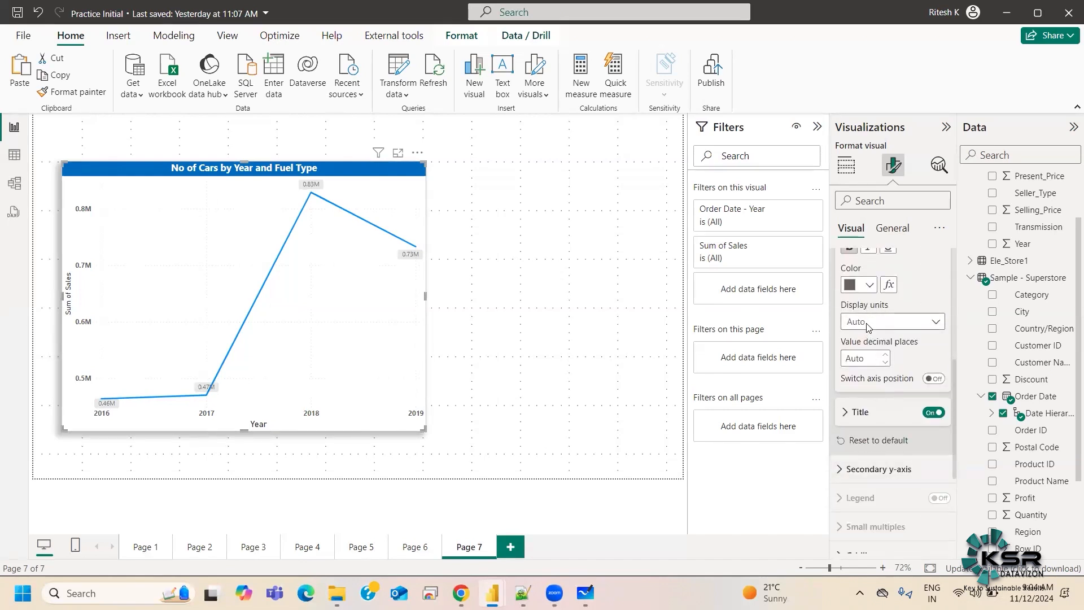
left_click(868, 326)
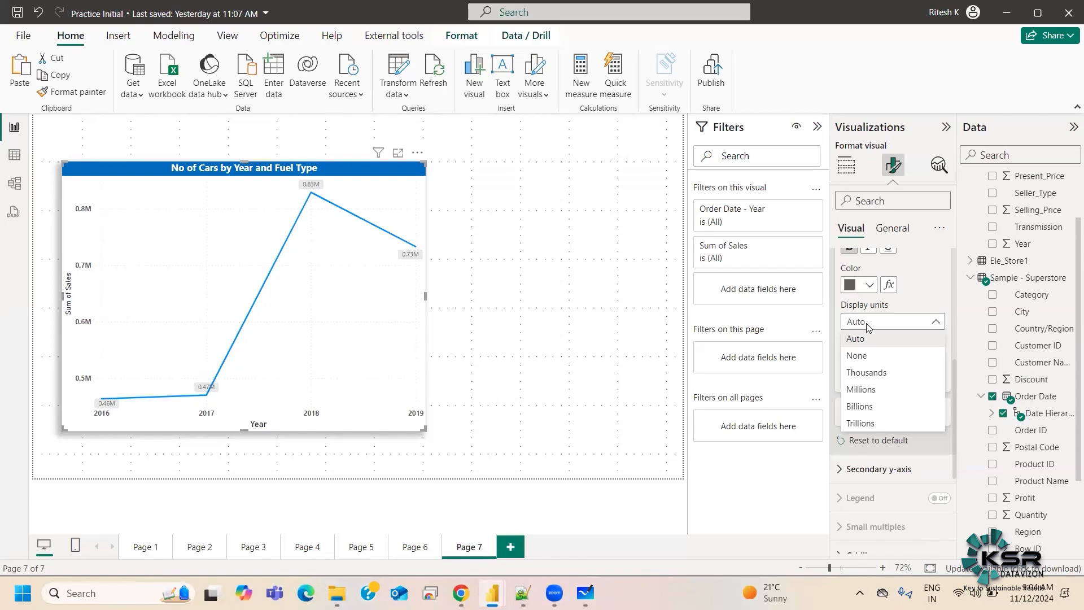
left_click(866, 357)
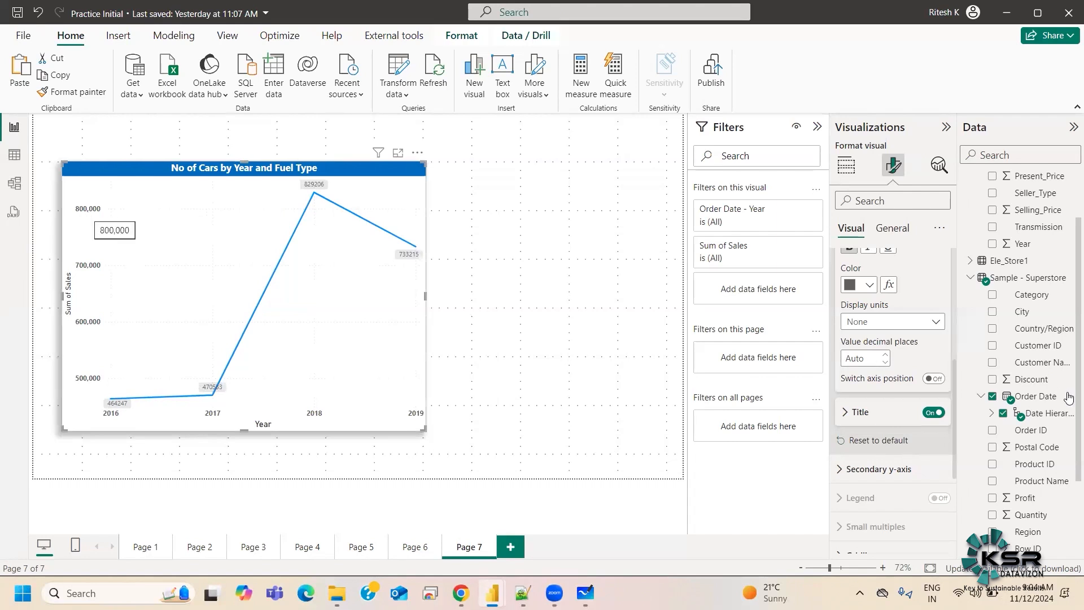
left_click(884, 325)
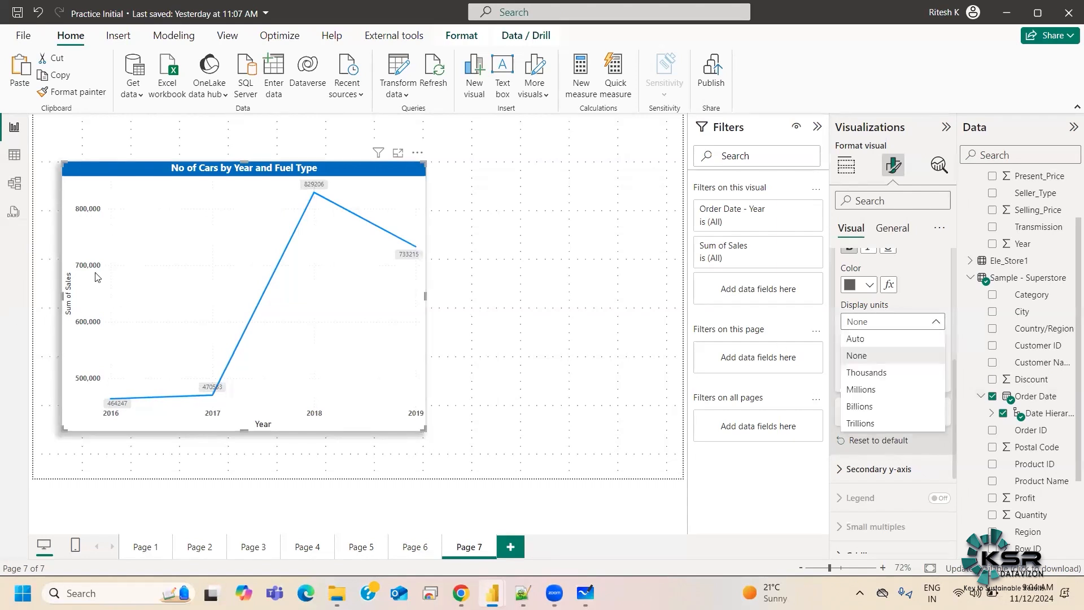
left_click(874, 372)
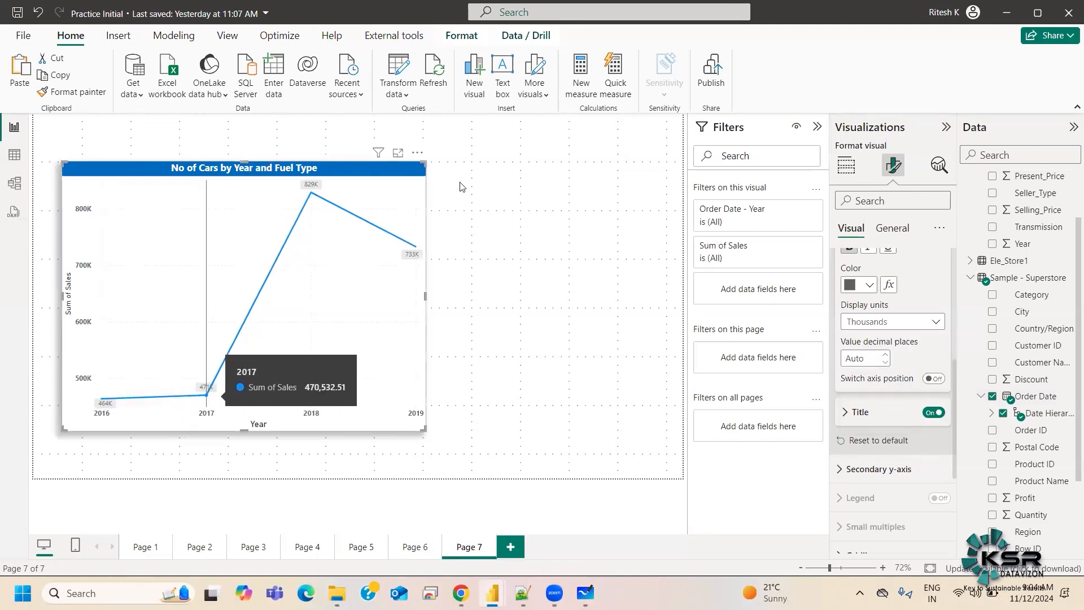
mouse_move(411, 239)
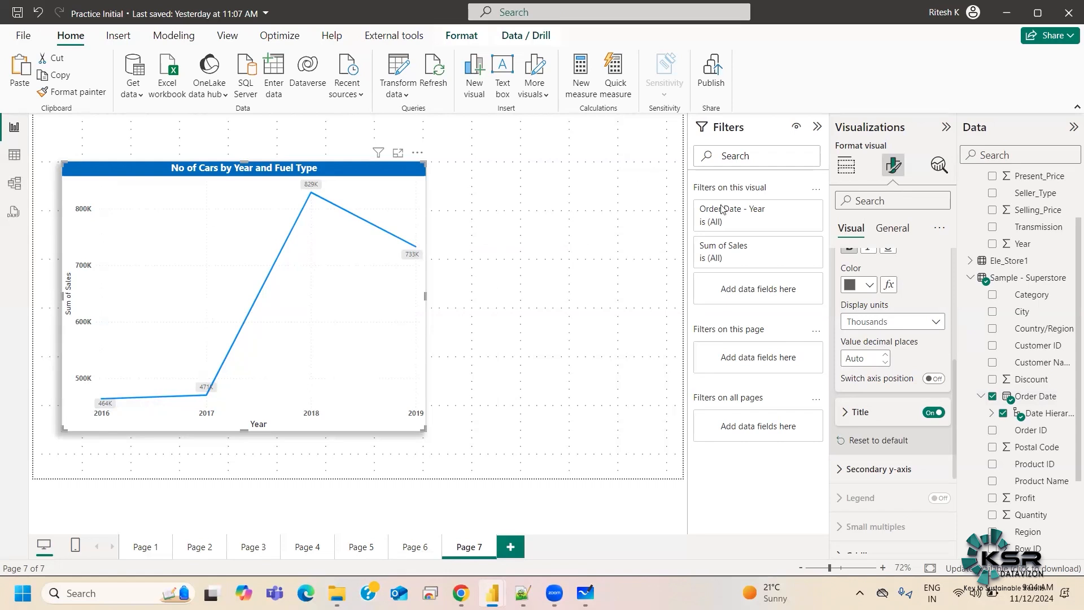
Shrink the line chart and move it into the lower-left corner of the report page
left_click(846, 165)
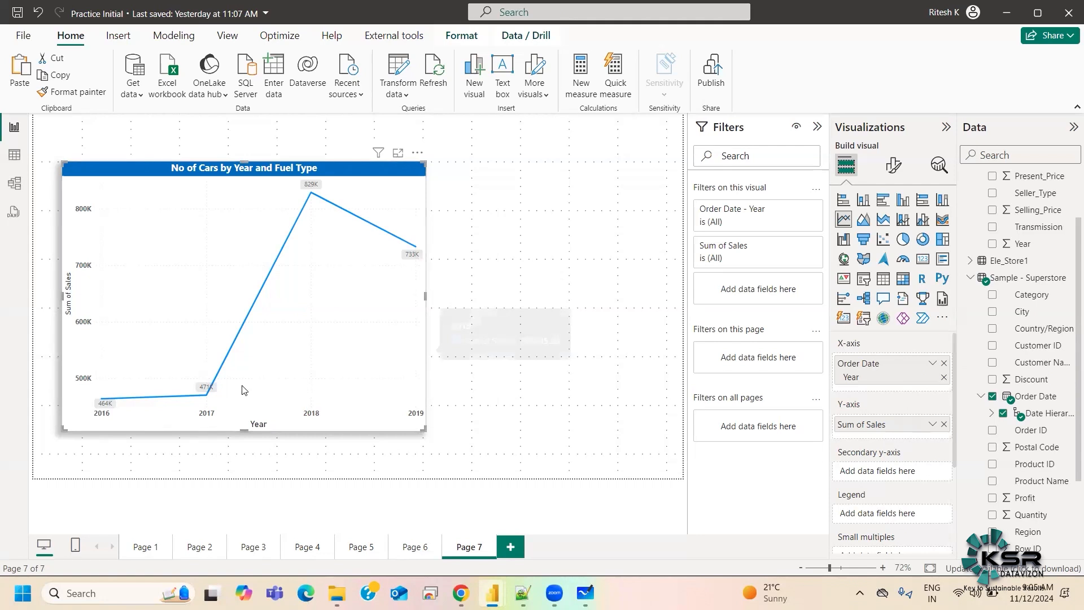
left_click_drag(424, 164, 285, 289)
left_click_drag(169, 294, 134, 373)
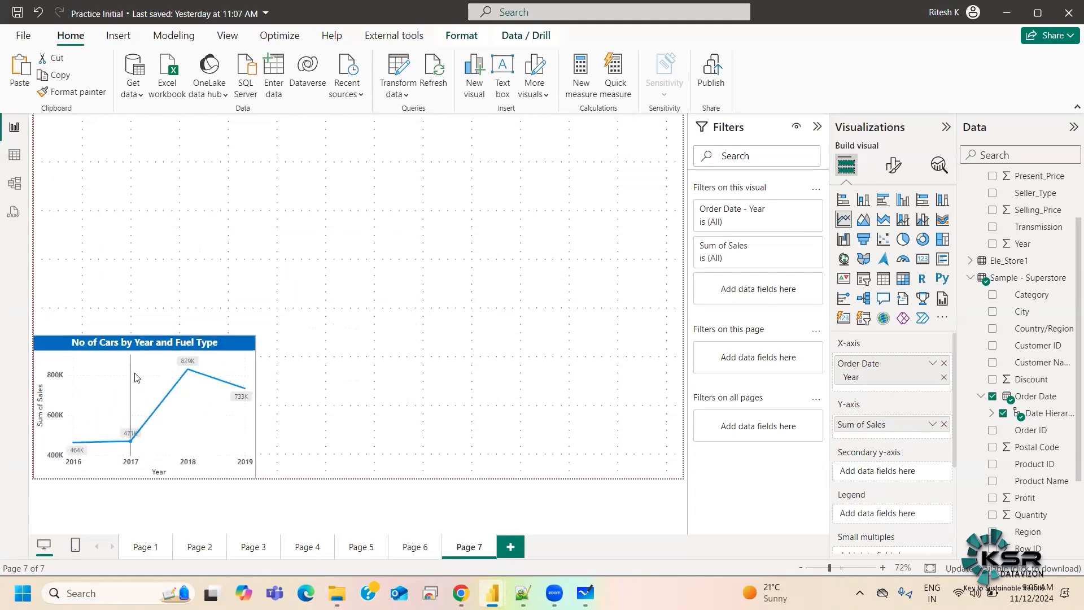
left_click(365, 445)
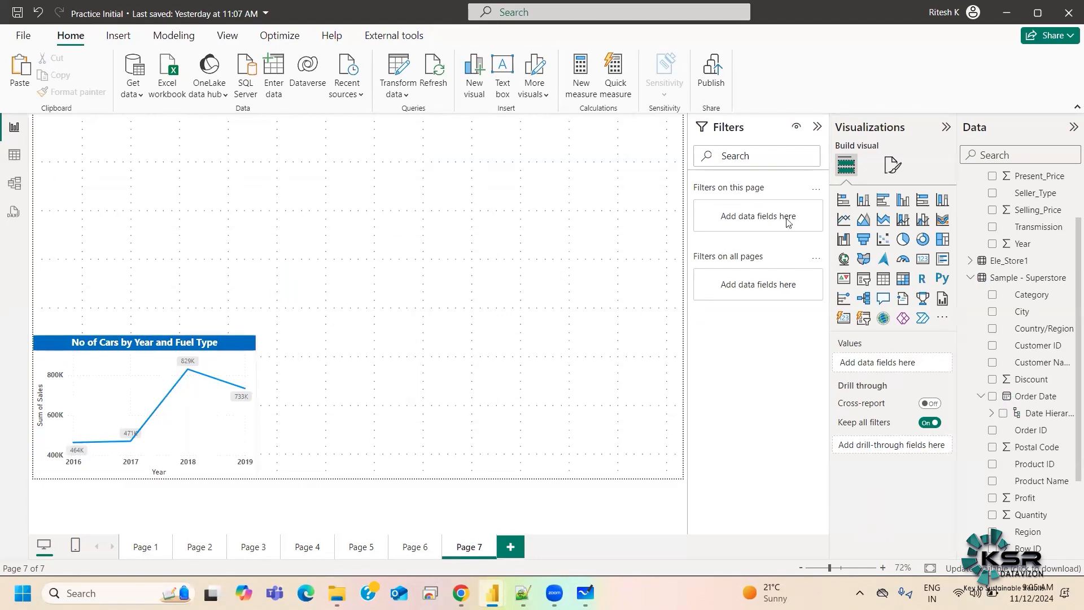
Set the line chart's shadow position to Right in its general effects, and deselect the chart
left_click(234, 346)
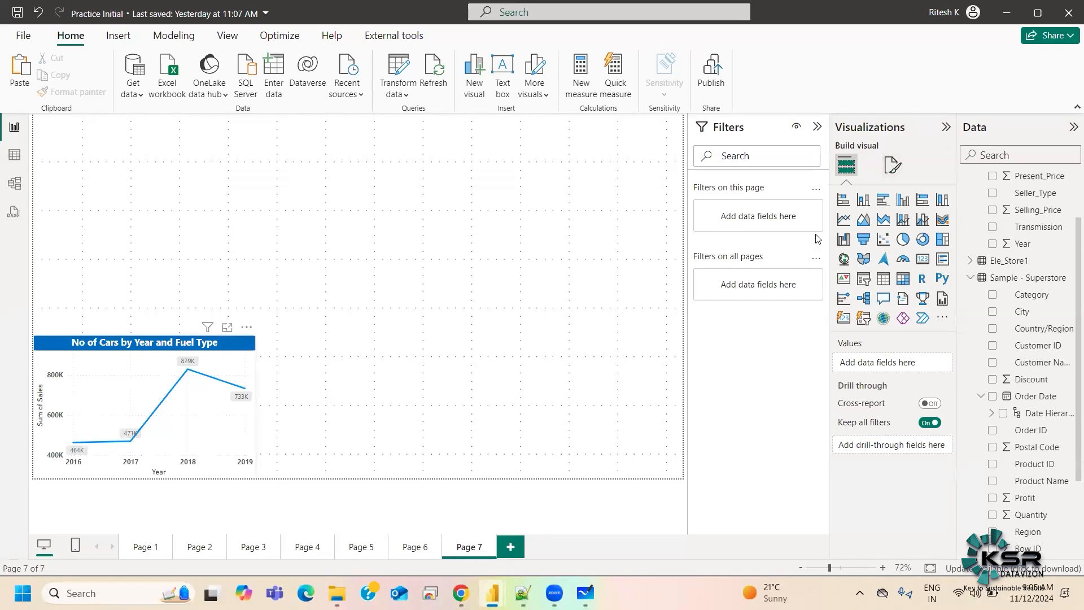
left_click(893, 164)
left_click(892, 228)
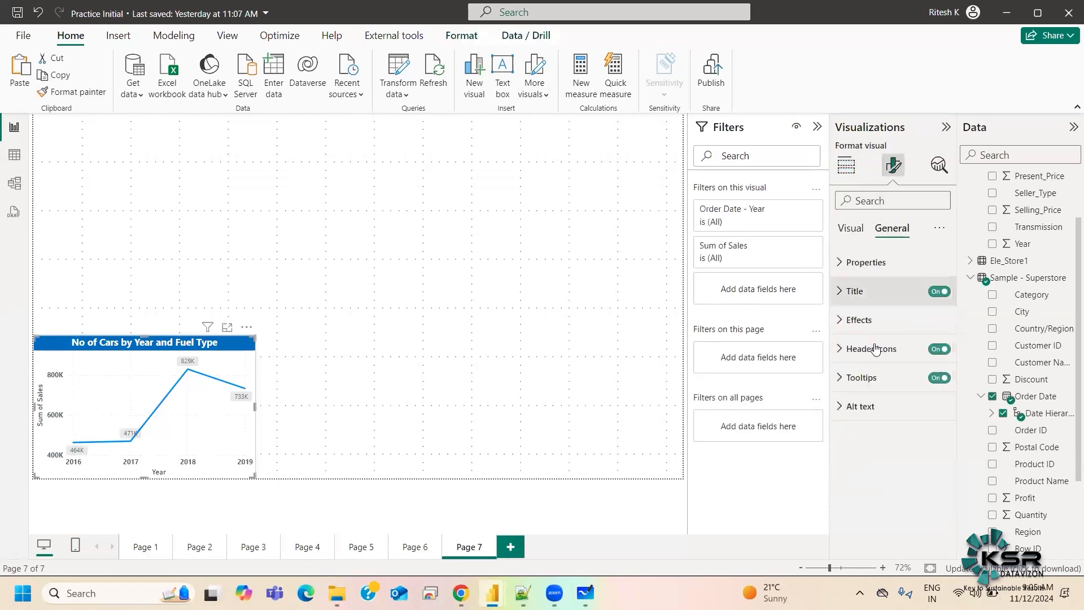
left_click(881, 314)
scroll(890, 406, "down", 2)
left_click(889, 432)
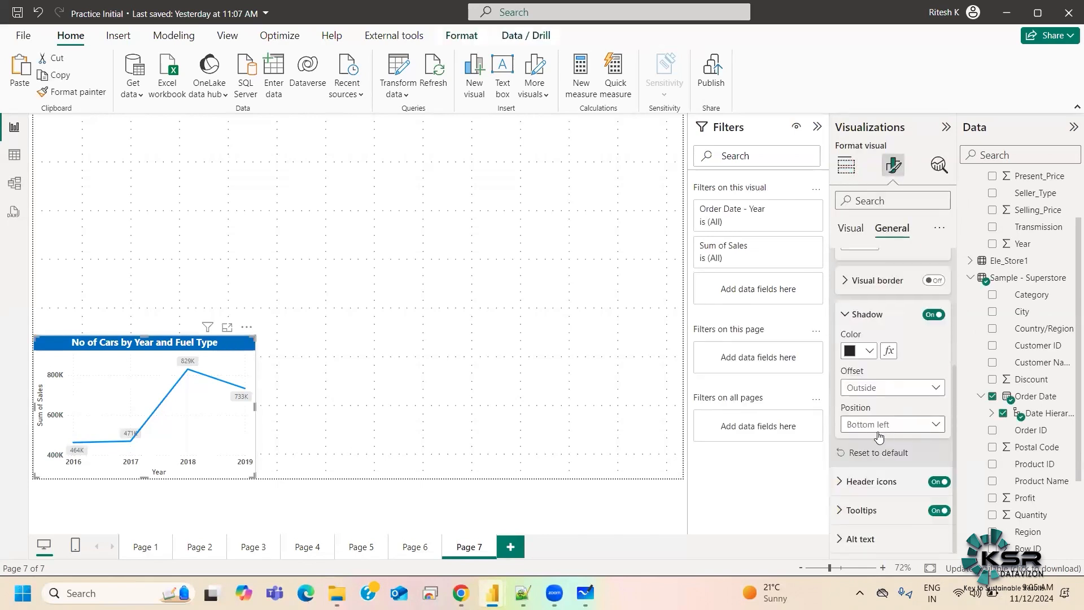
left_click(879, 428)
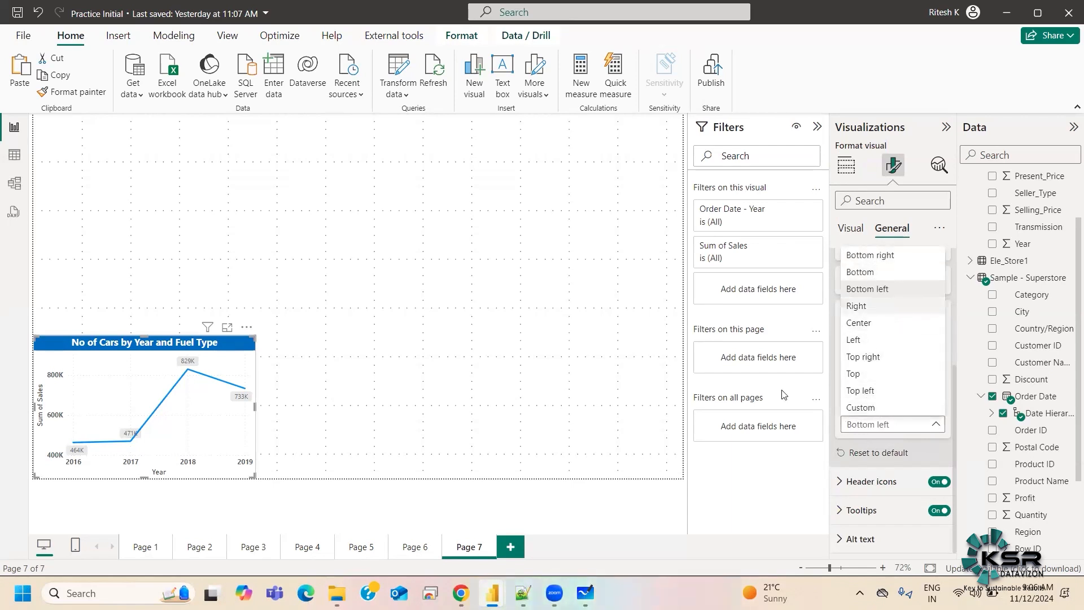
left_click(867, 309)
left_click(878, 432)
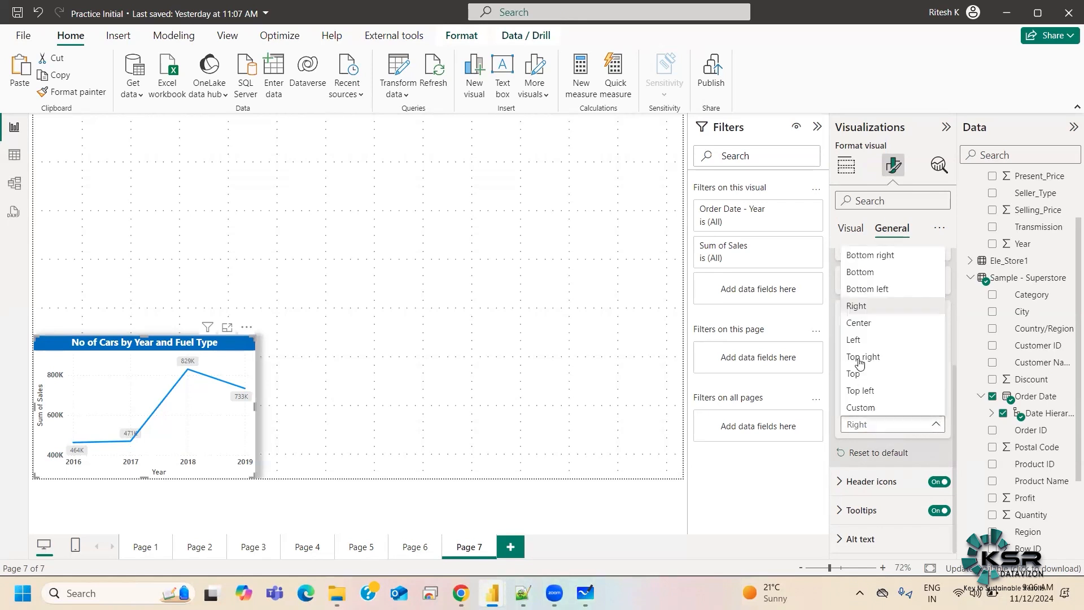
left_click(501, 386)
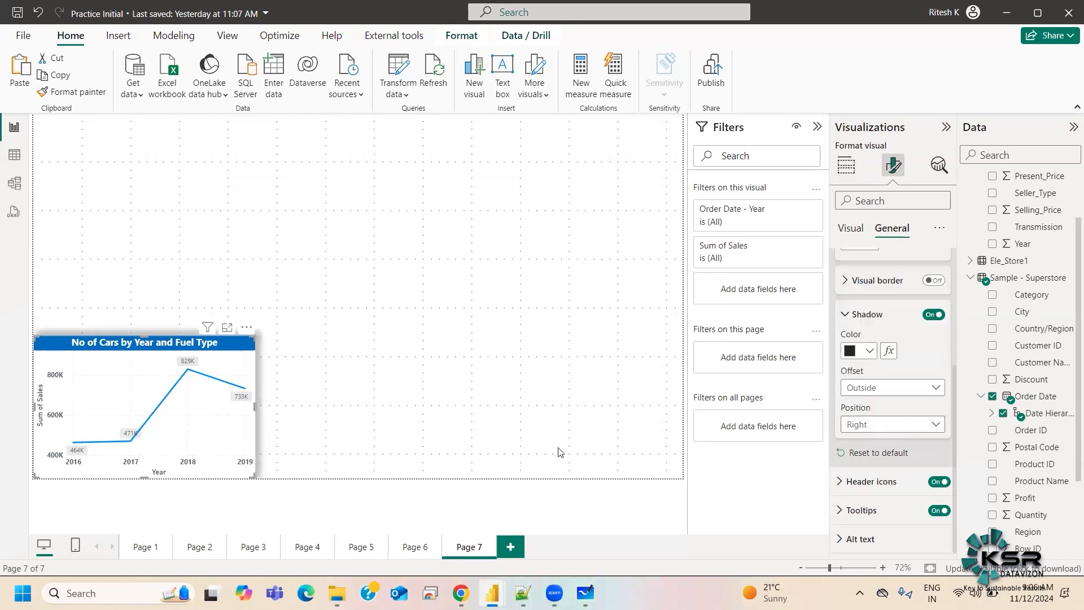
left_click(557, 451)
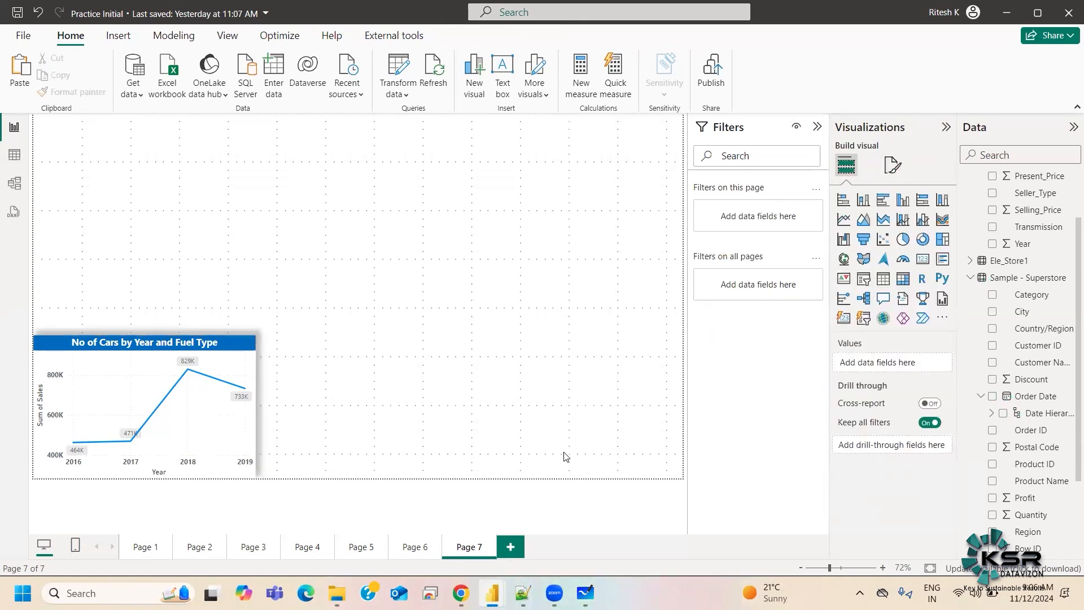
Move the line chart up and to the right on the page, and undo the move
left_click_drag(217, 343, 272, 302)
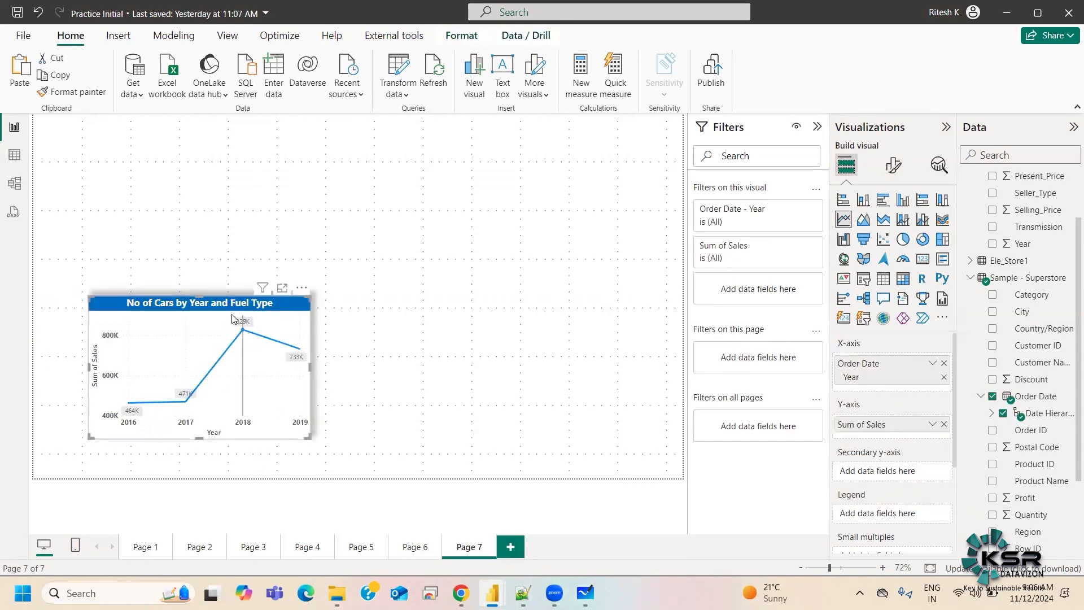
key("ctrl+z")
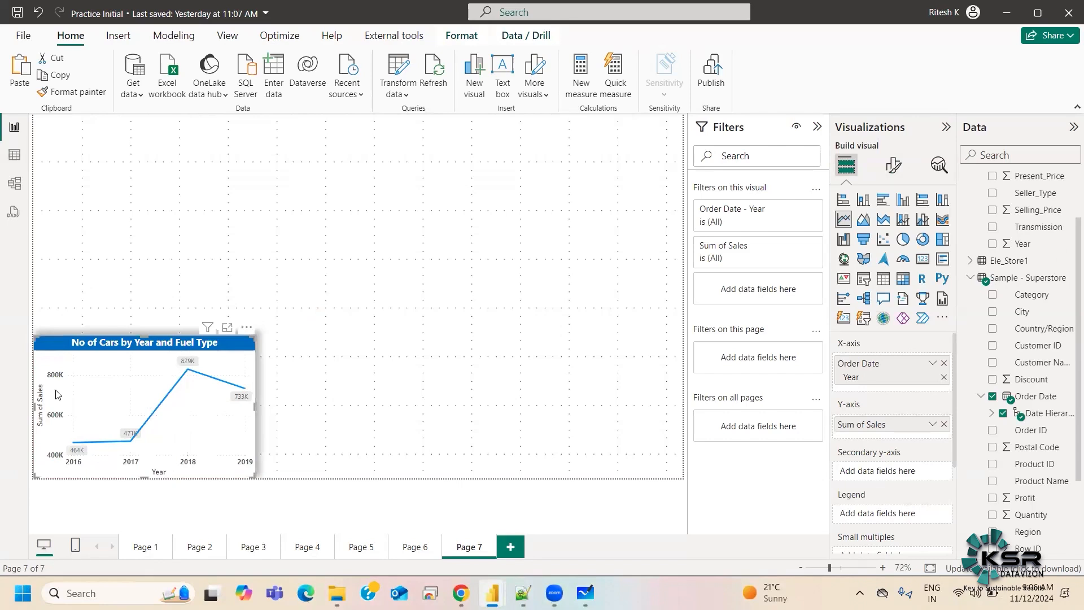
mouse_move(194, 435)
mouse_move(241, 421)
mouse_move(224, 415)
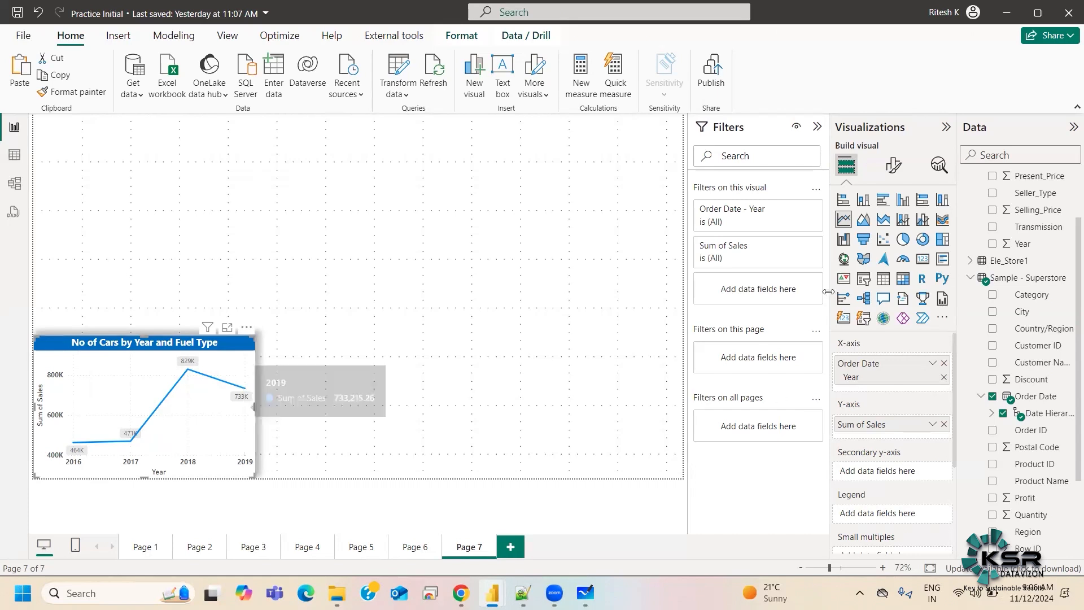
Convert the chart to an area chart and place a copy of it to its right
left_click(862, 220)
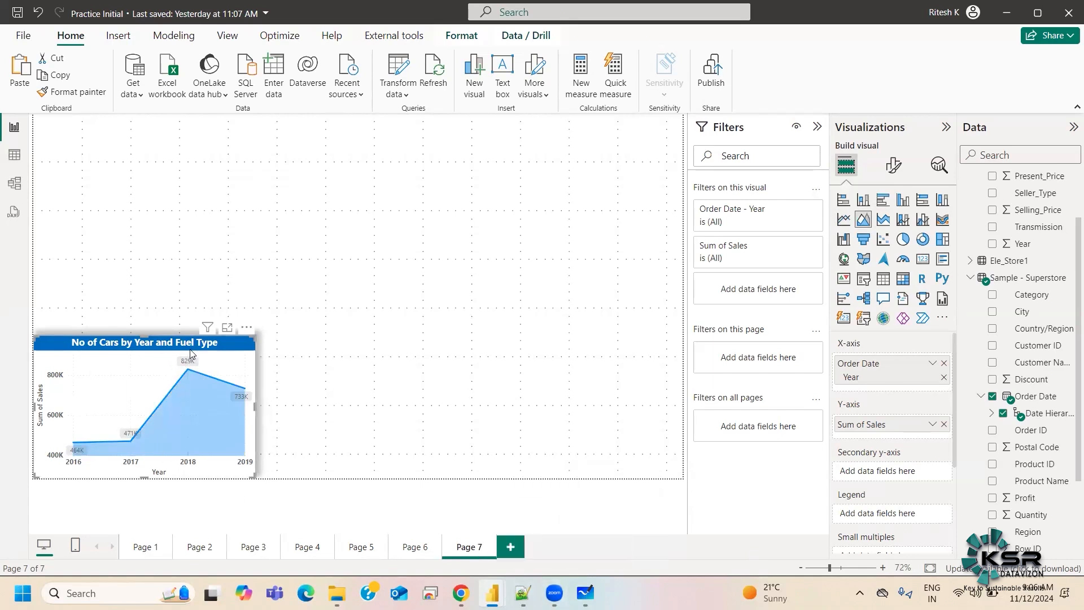
key("ctrl+v")
left_click_drag(184, 343, 472, 340)
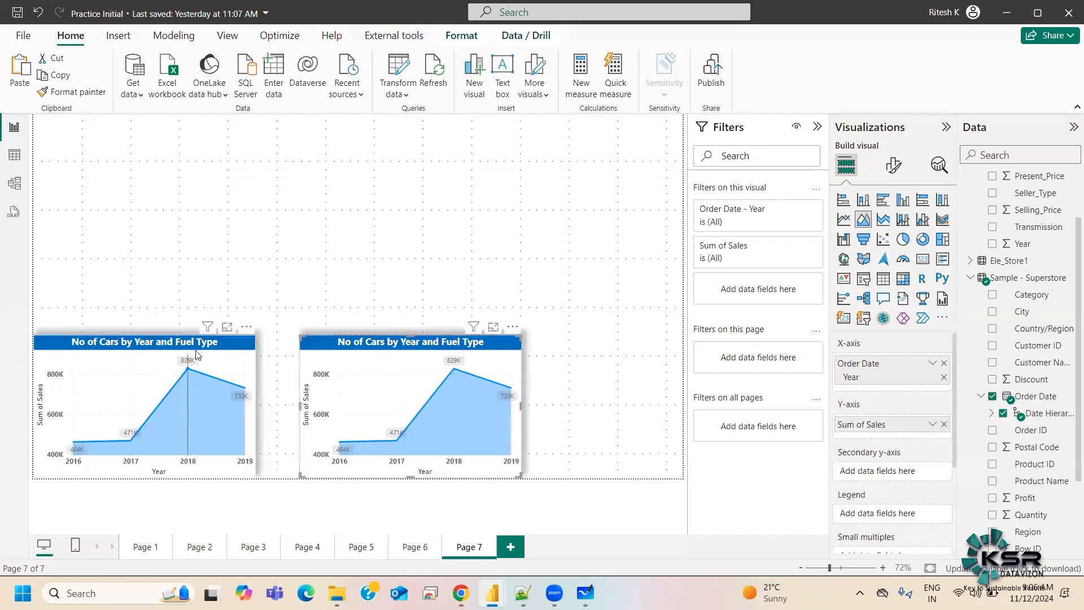
Convert the original chart back to a line chart, and move the area chart copy close beside it
left_click(199, 351)
left_click(843, 219)
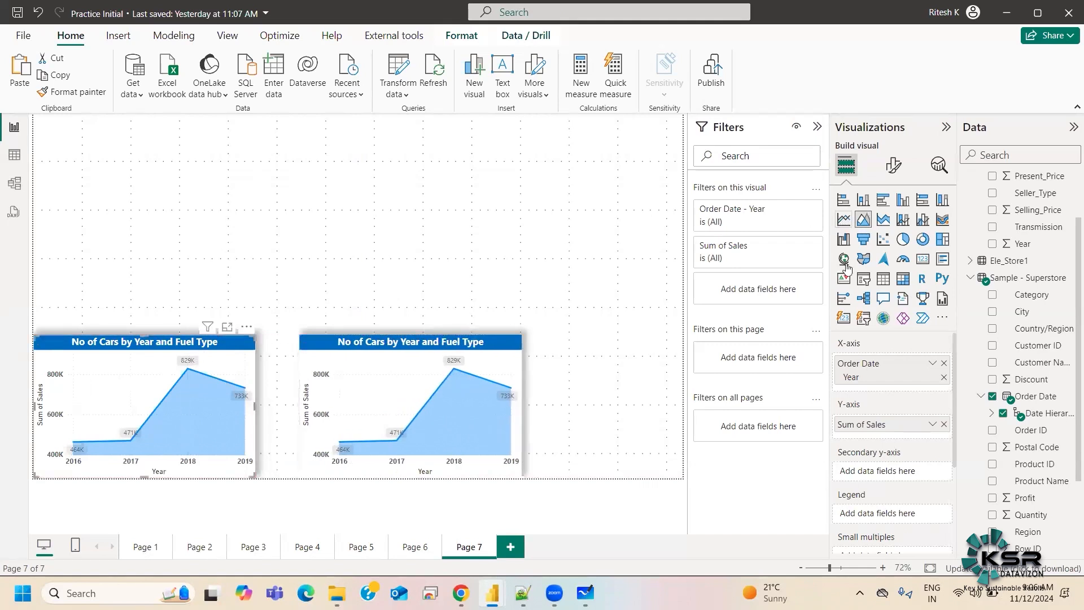
left_click_drag(395, 340, 363, 340)
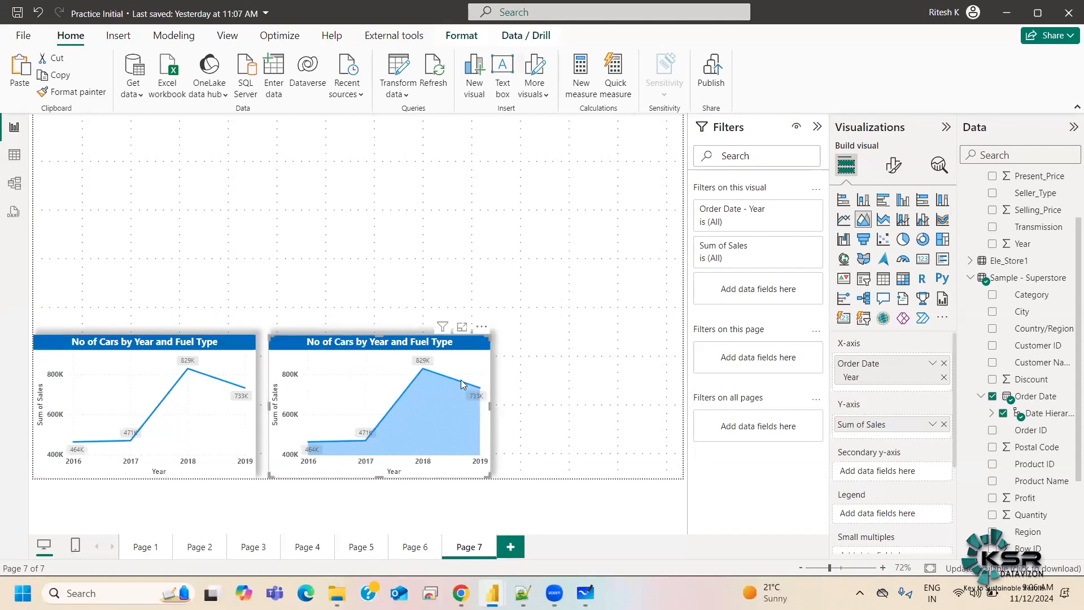
mouse_move(461, 379)
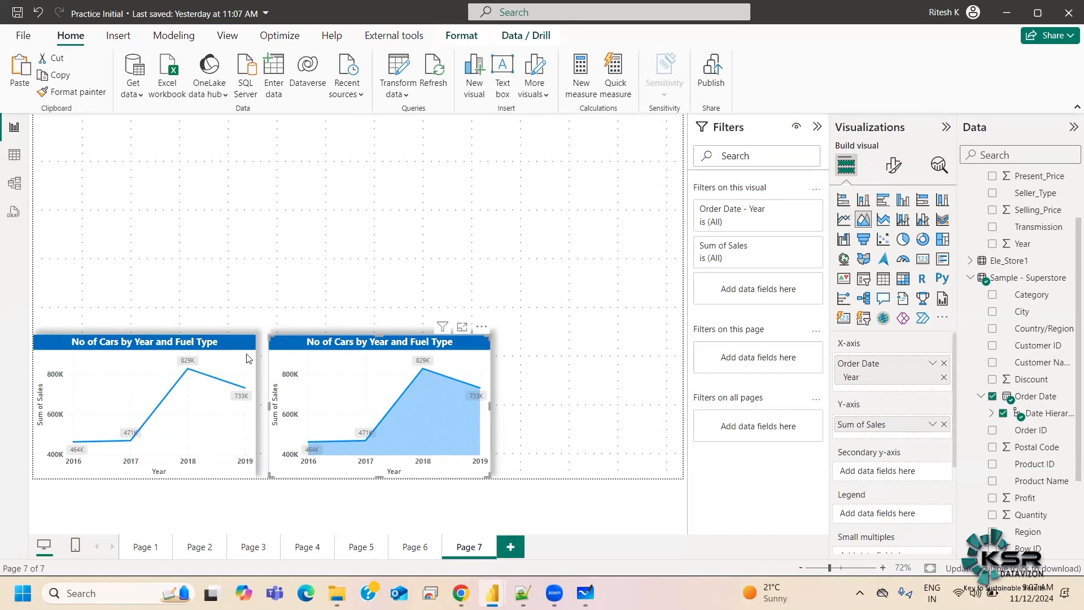
Move the area chart further right and the line chart to the upper-left part of the report page
left_click(186, 345)
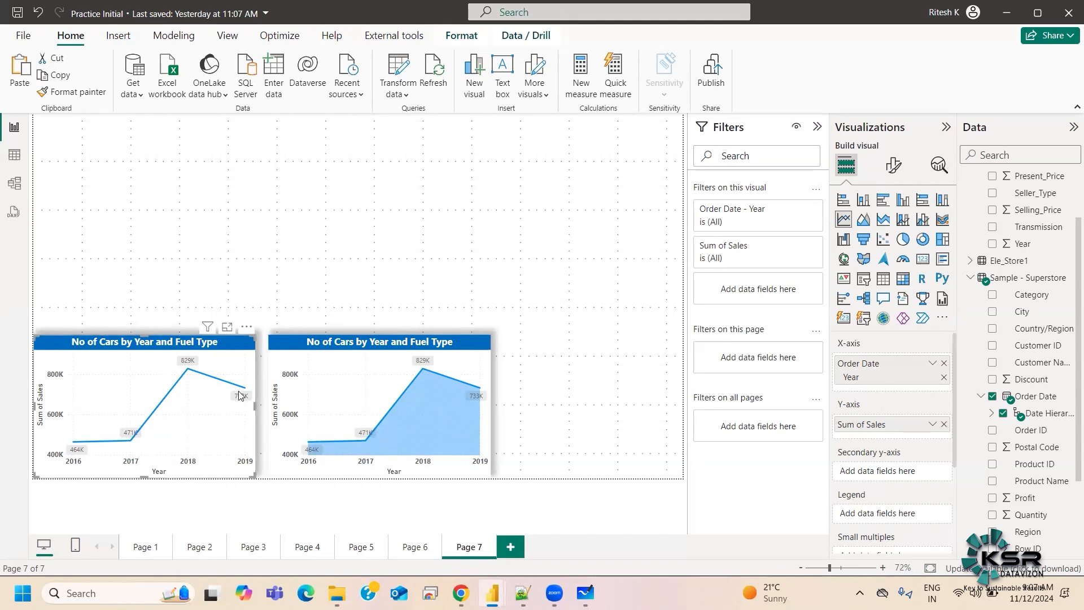
left_click_drag(371, 345, 425, 345)
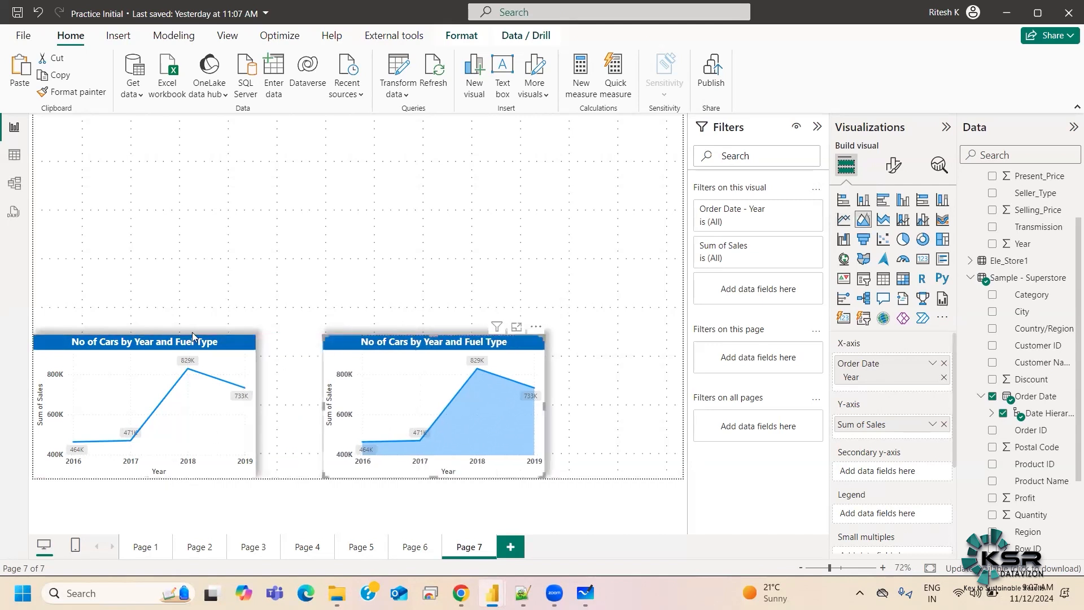
left_click_drag(193, 341, 229, 166)
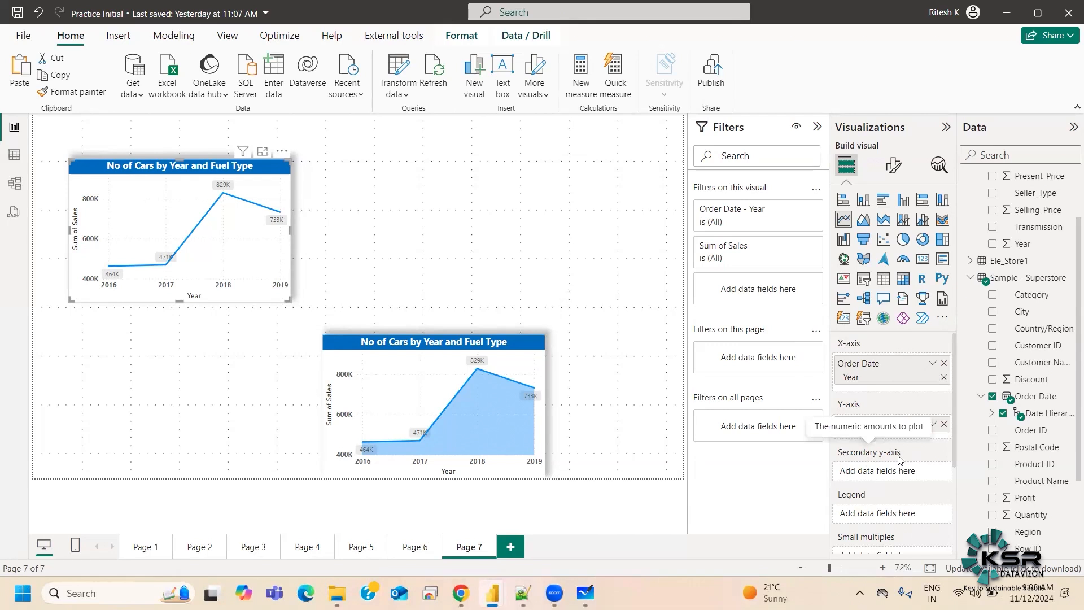
Switch to Microsoft Whiteboard and sketch a pair of axes with a jagged rising line, an x label and a scribbled y label
left_click(585, 593)
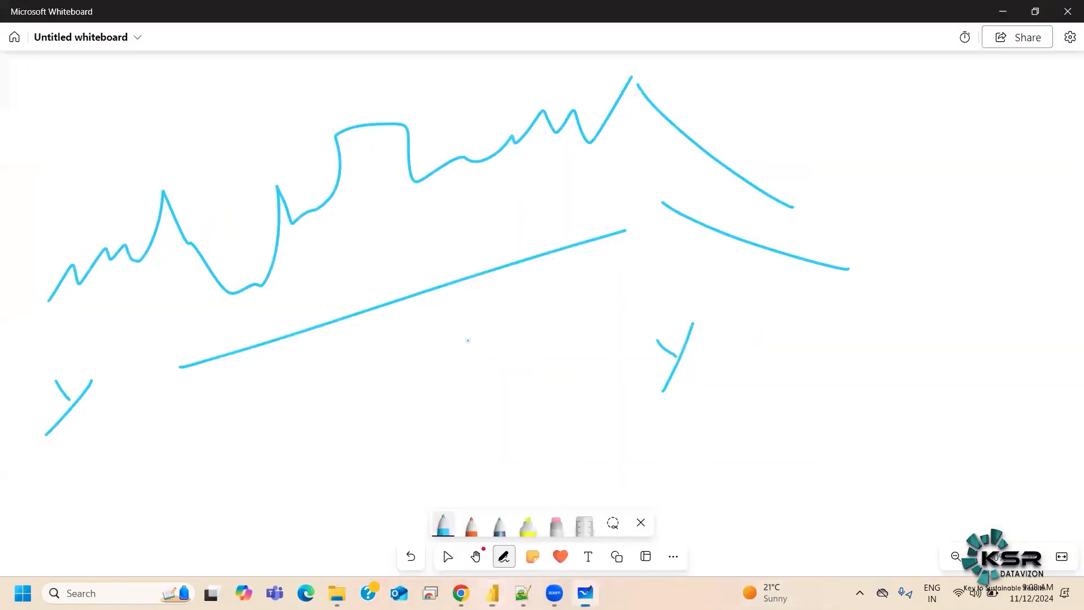
mouse_move(817, 323)
left_mouse_down()
mouse_move(817, 478)
mouse_move(1051, 475)
left_mouse_up()
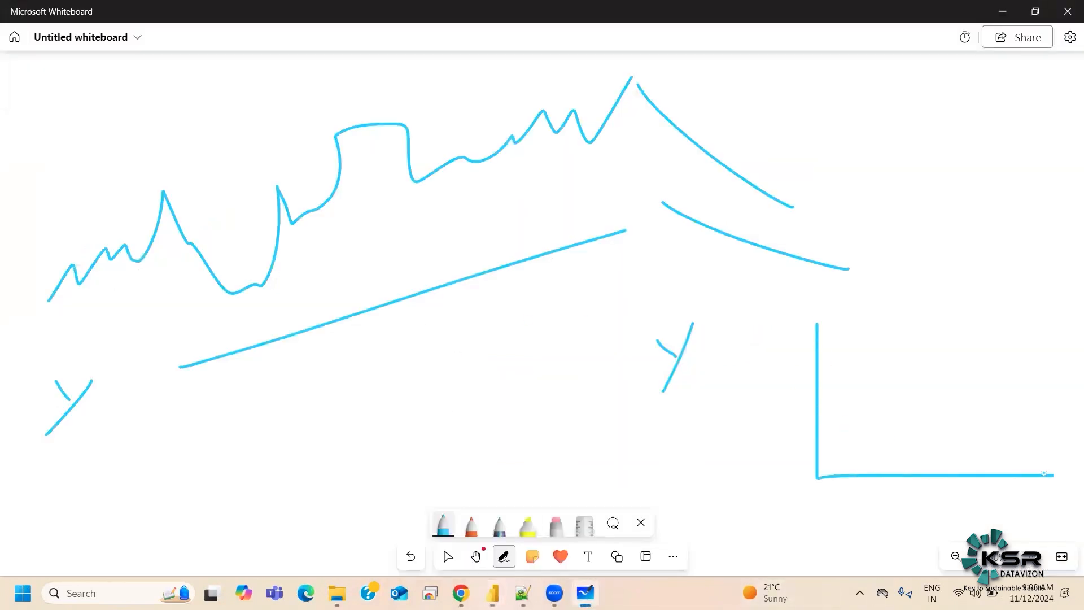
left_click_drag(844, 443, 1019, 284)
mouse_move(913, 508)
left_mouse_down()
mouse_move(907, 522)
mouse_move(967, 517)
left_mouse_up()
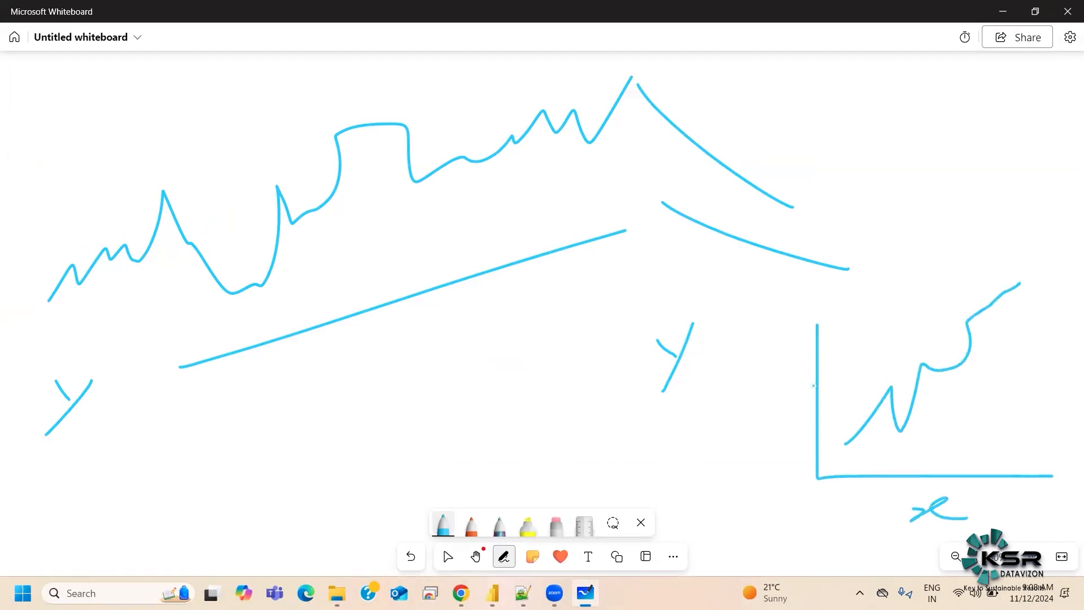
left_click_drag(808, 368, 775, 412)
mouse_move(773, 375)
left_mouse_down()
mouse_move(804, 395)
mouse_move(808, 384)
mouse_move(771, 411)
left_mouse_up()
mouse_move(817, 374)
left_mouse_down()
mouse_move(793, 411)
mouse_move(817, 375)
left_mouse_up()
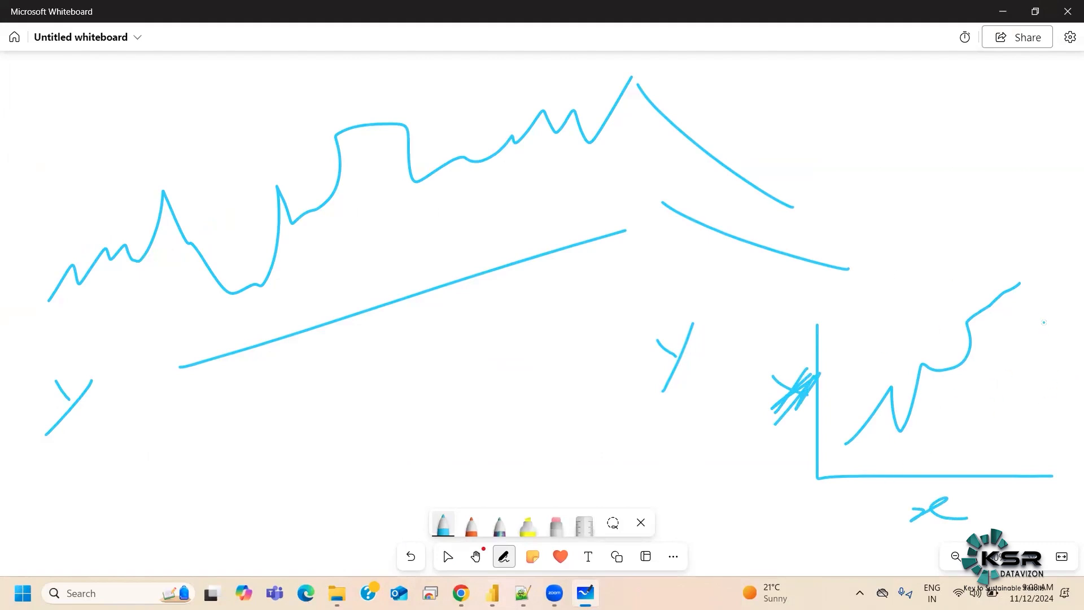
Draw a second vertical axis on the small graph's right side, add arrowheads to both vertical axes, and letter the new axis downwards
left_click_drag(1045, 307, 1046, 457)
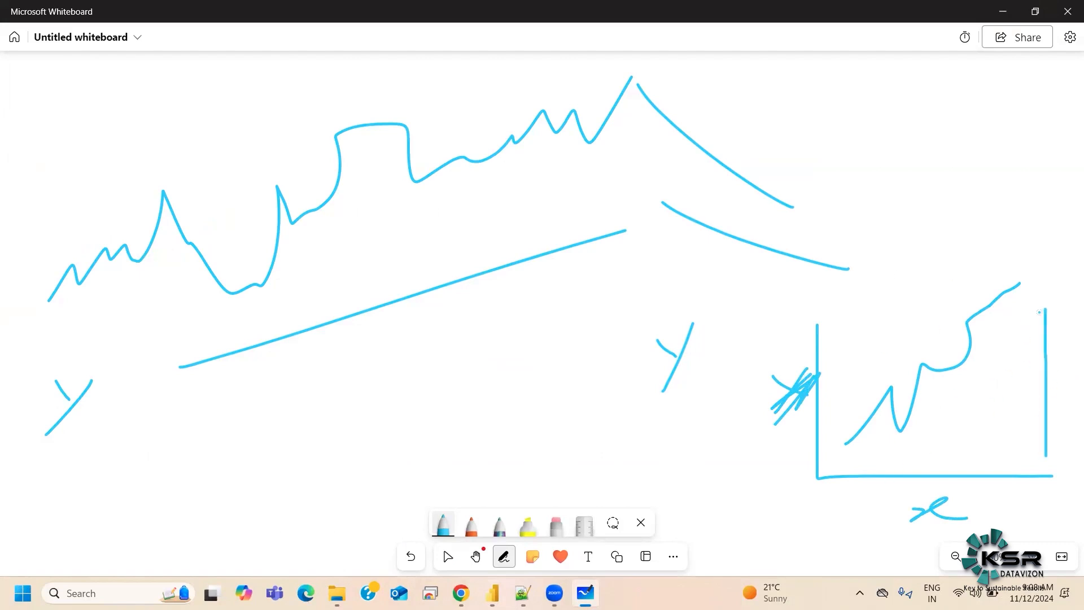
mouse_move(1026, 336)
left_mouse_down()
mouse_move(1045, 310)
mouse_move(1053, 326)
left_mouse_up()
left_click_drag(807, 339, 830, 321)
left_click_drag(836, 310, 844, 337)
mouse_move(1019, 353)
left_mouse_down()
mouse_move(1001, 377)
mouse_move(1017, 383)
left_mouse_up()
mouse_move(1019, 393)
left_mouse_down()
mouse_move(1006, 395)
mouse_move(1026, 406)
mouse_move(1013, 429)
left_mouse_up()
left_click_drag(1018, 421, 1008, 442)
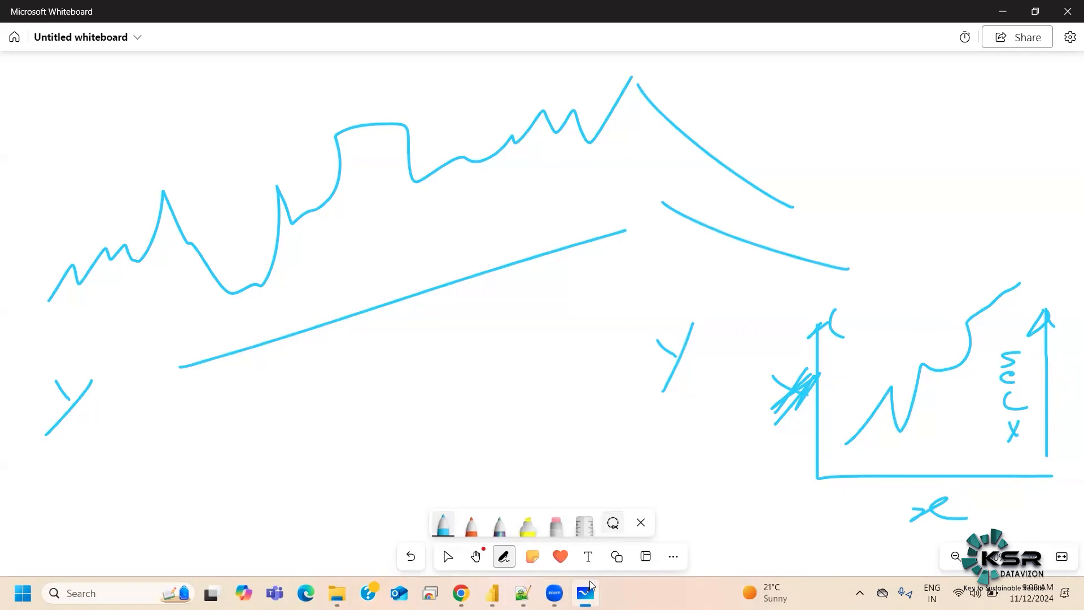
Switch back to the Power BI report page and add Profit to the line chart's secondary y-axis
mouse_move(492, 593)
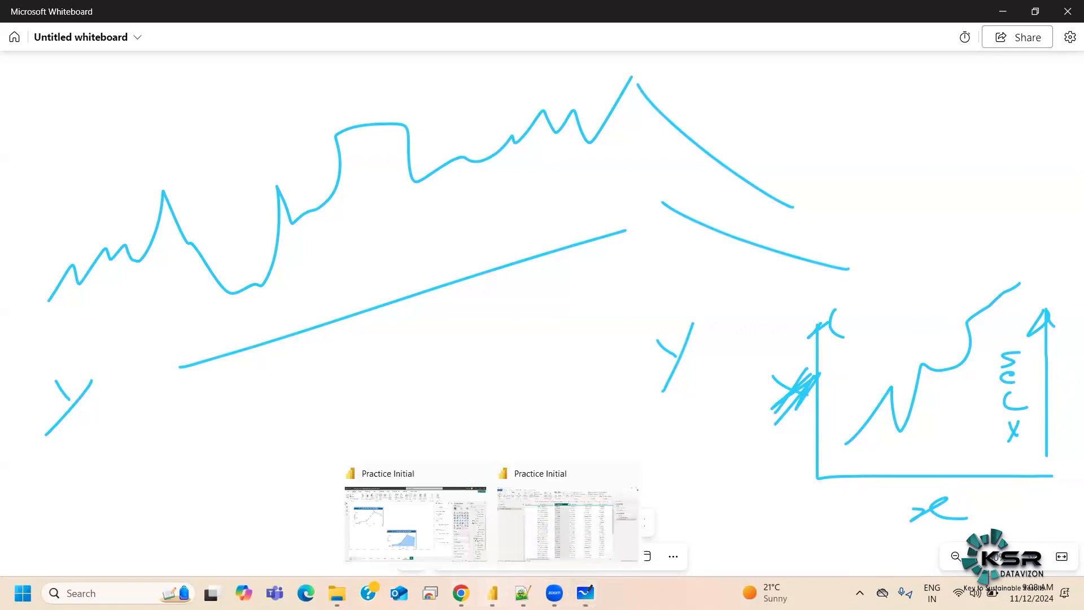
left_click(419, 533)
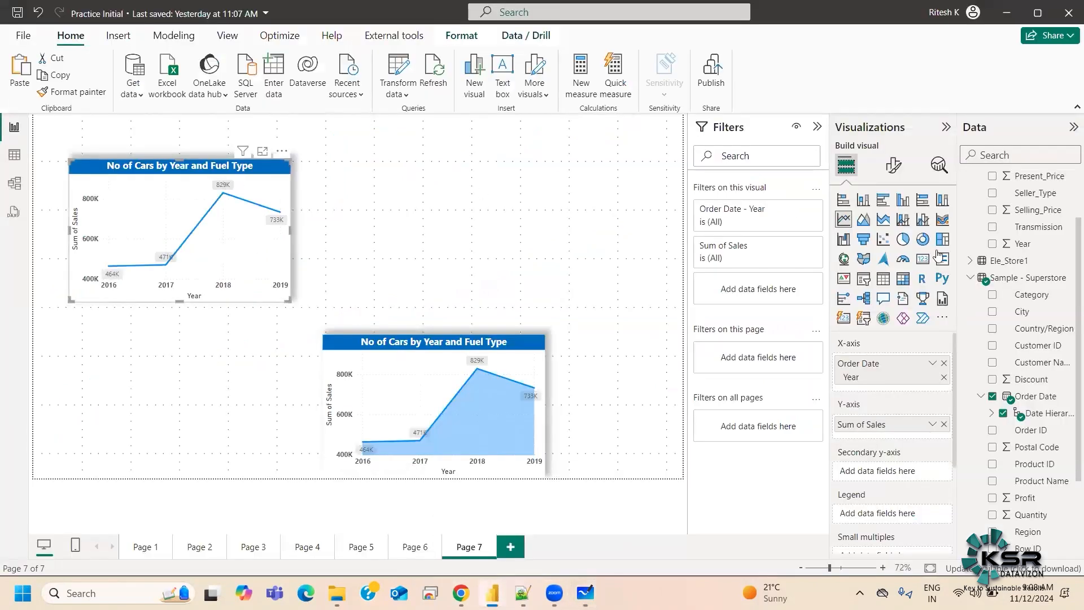
scroll(1030, 463, "down", 3)
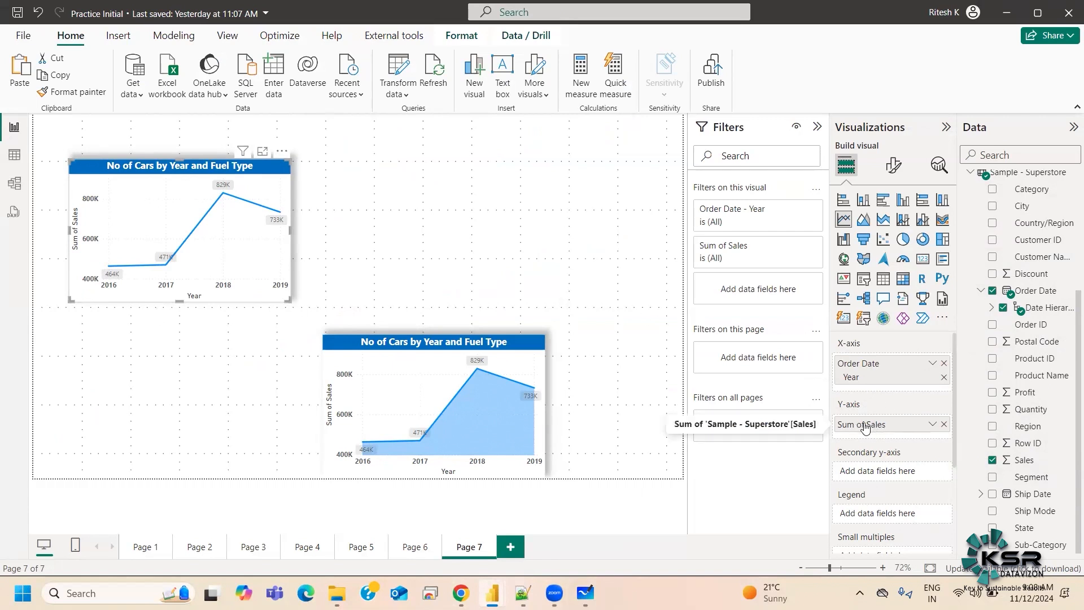
left_click_drag(1028, 399, 890, 479)
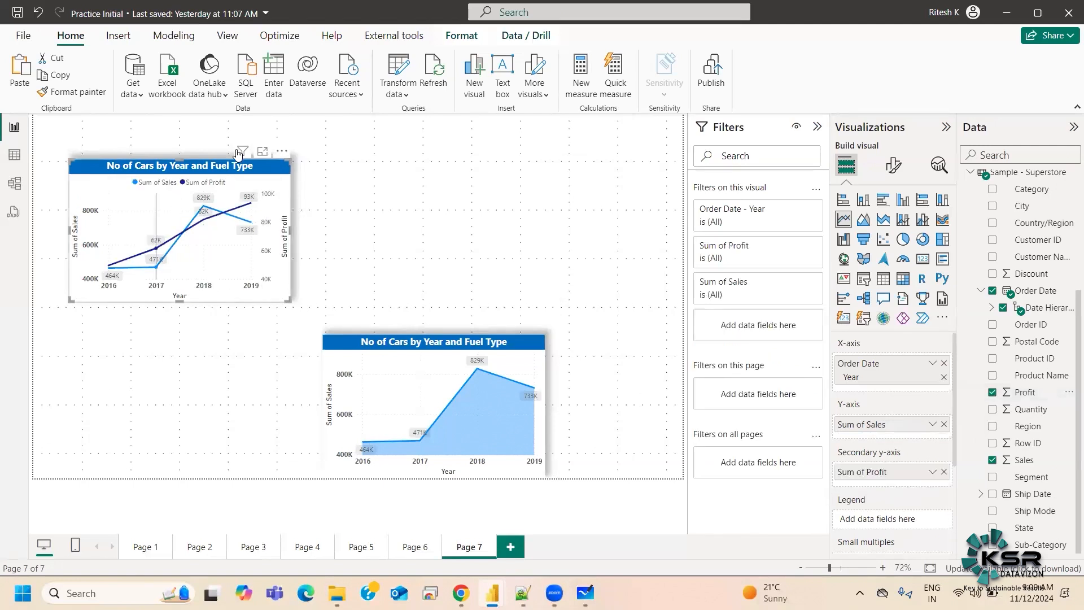
Enlarge the line chart in focus mode, examine the yearly sales and profit lines, and return to the report
left_click(263, 152)
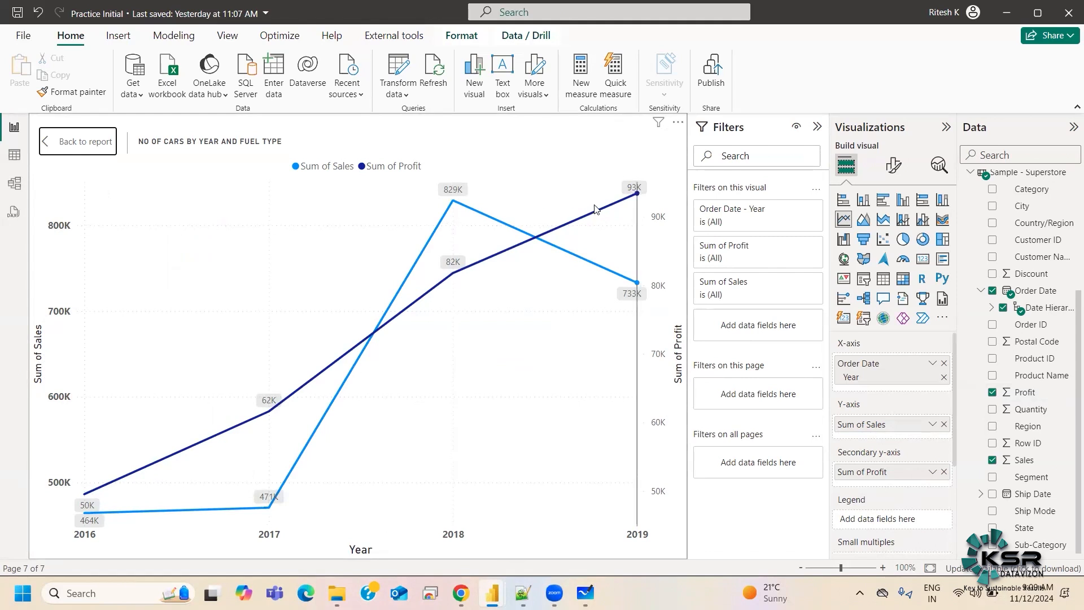
mouse_move(594, 208)
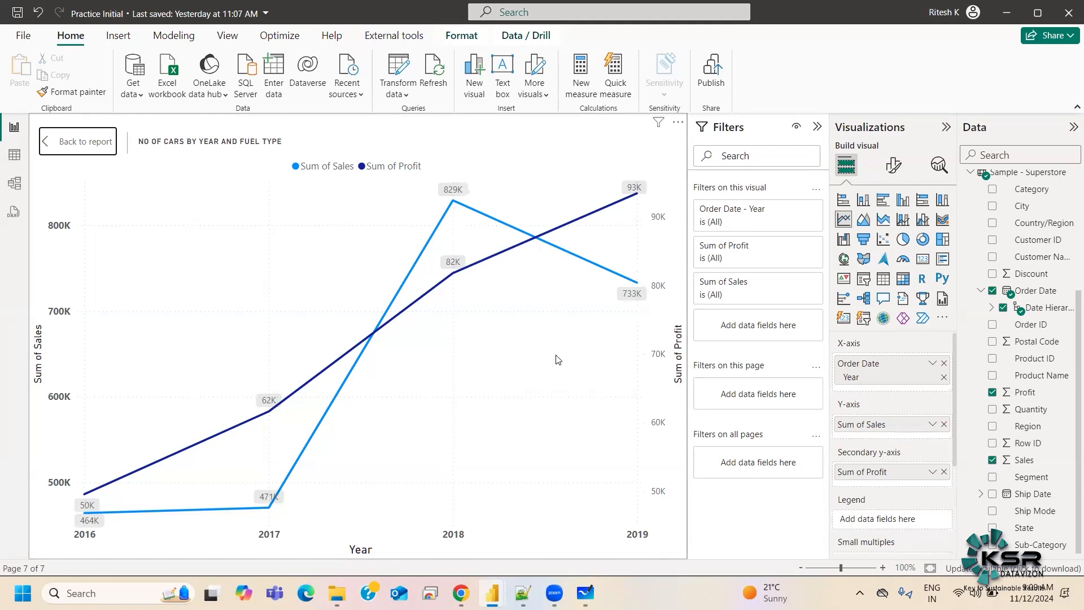
mouse_move(558, 360)
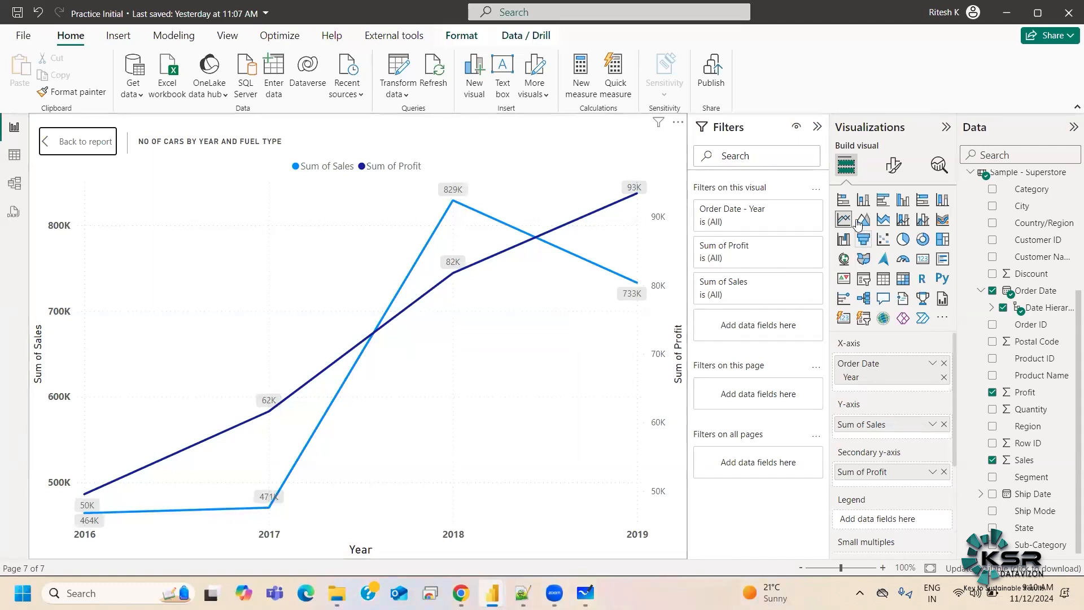
left_click(69, 143)
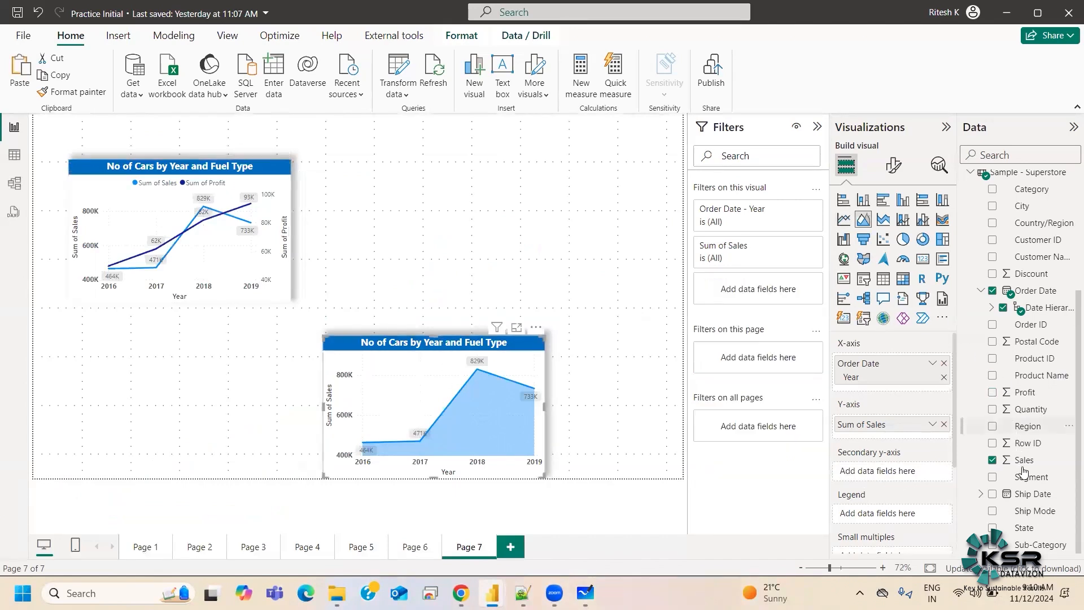
Add Profit to the area chart's secondary y-axis and examine the yearly sales and profit areas in focus mode
left_click_drag(1027, 394, 881, 472)
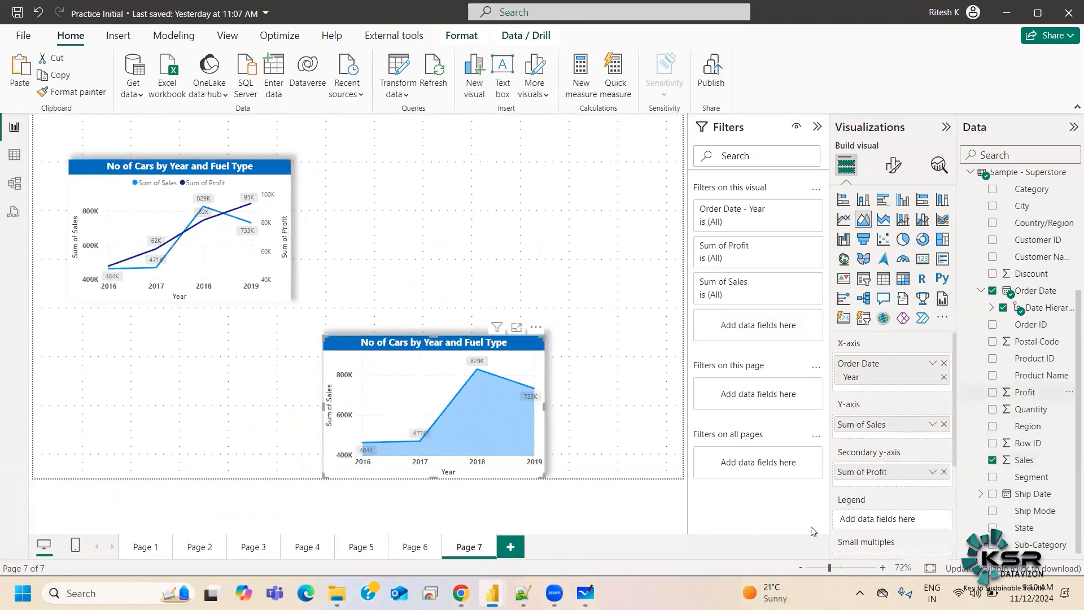
left_click(519, 328)
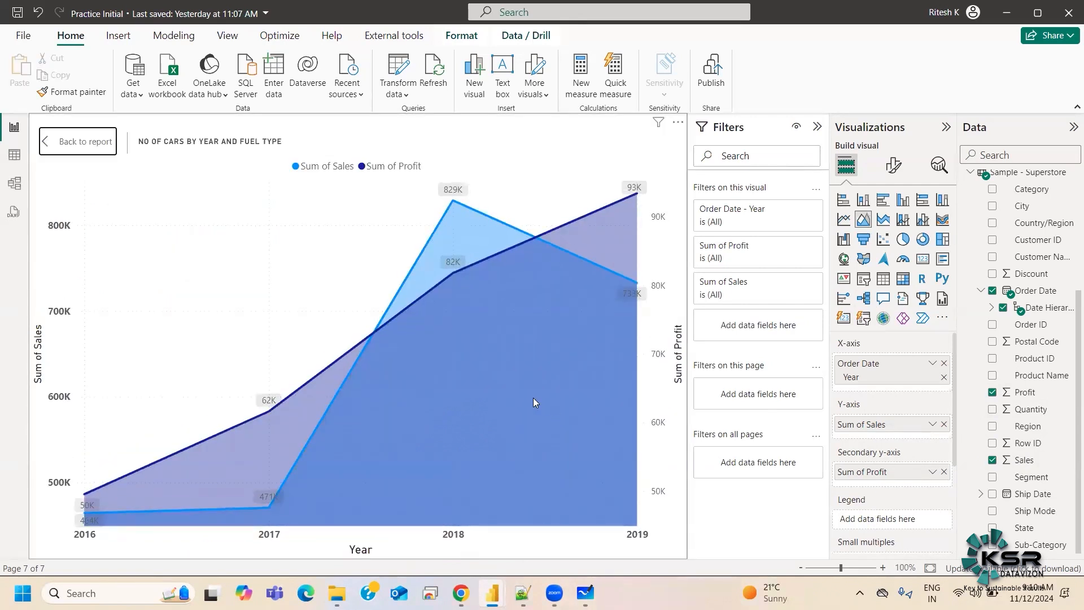
mouse_move(469, 280)
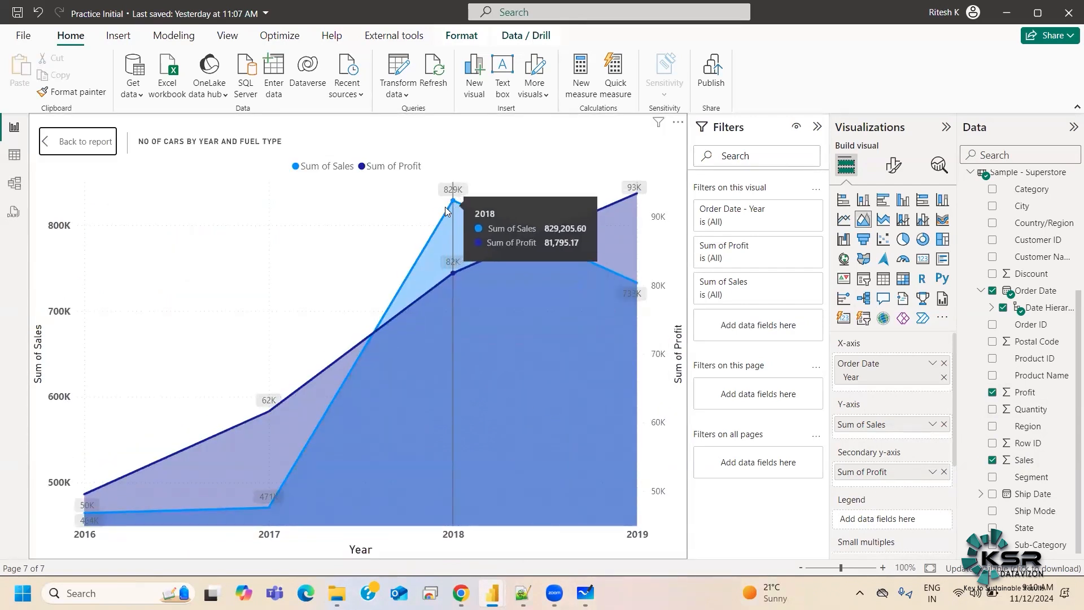
mouse_move(637, 196)
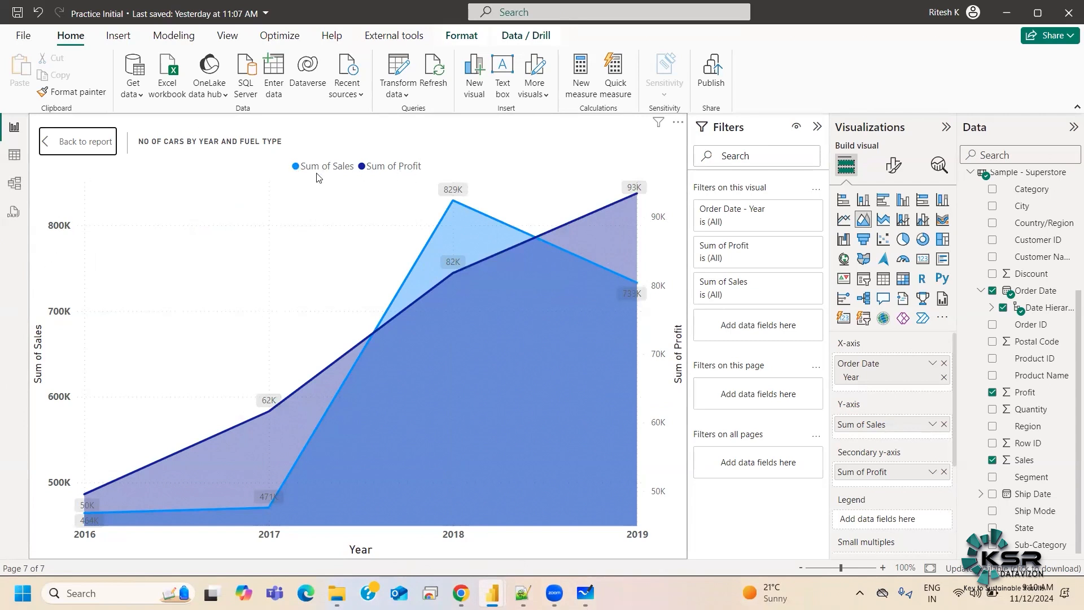
Try to add Segment to the area chart's legend alongside Profit on the secondary y-axis
scroll(885, 399, "down", 3)
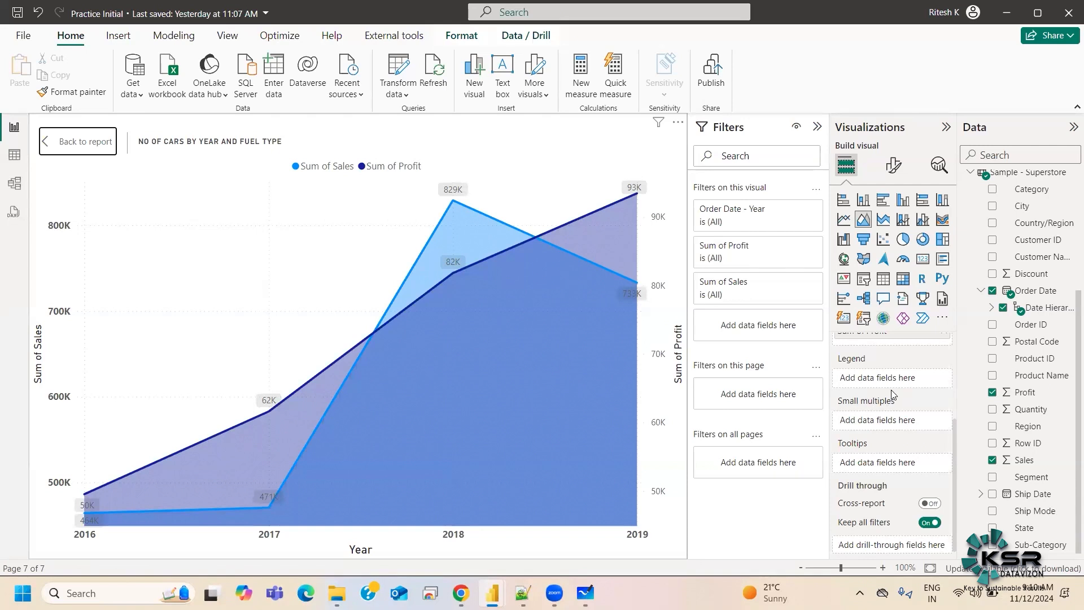
left_click_drag(1031, 477, 906, 387)
left_click_drag(1023, 481, 882, 375)
left_click_drag(1031, 477, 895, 377)
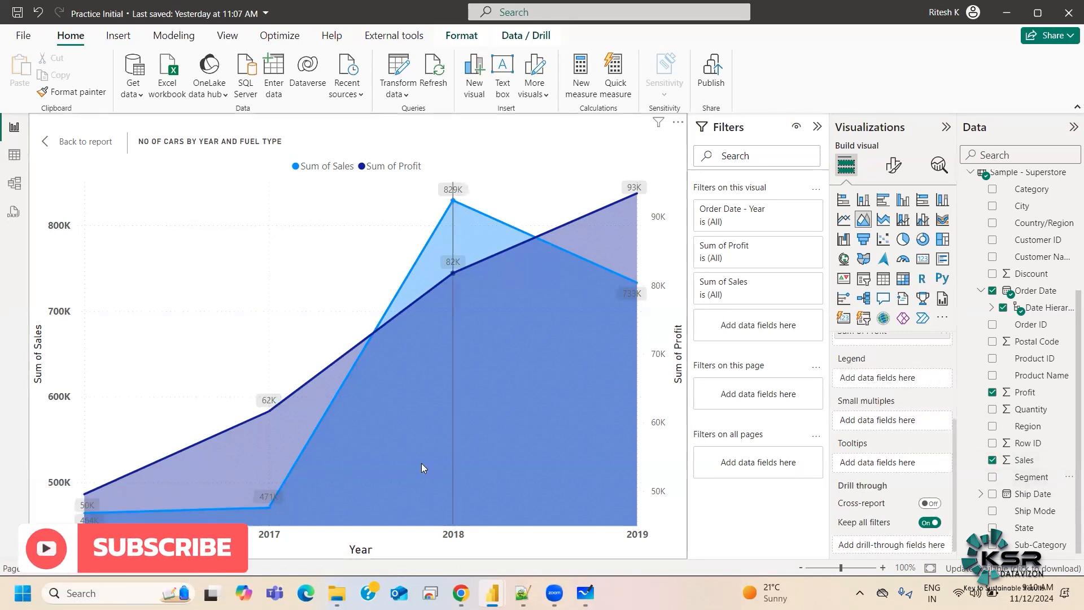
scroll(872, 468, "up", 2)
scroll(872, 469, "up", 1)
scroll(872, 468, "down", 2)
scroll(872, 468, "up", 1)
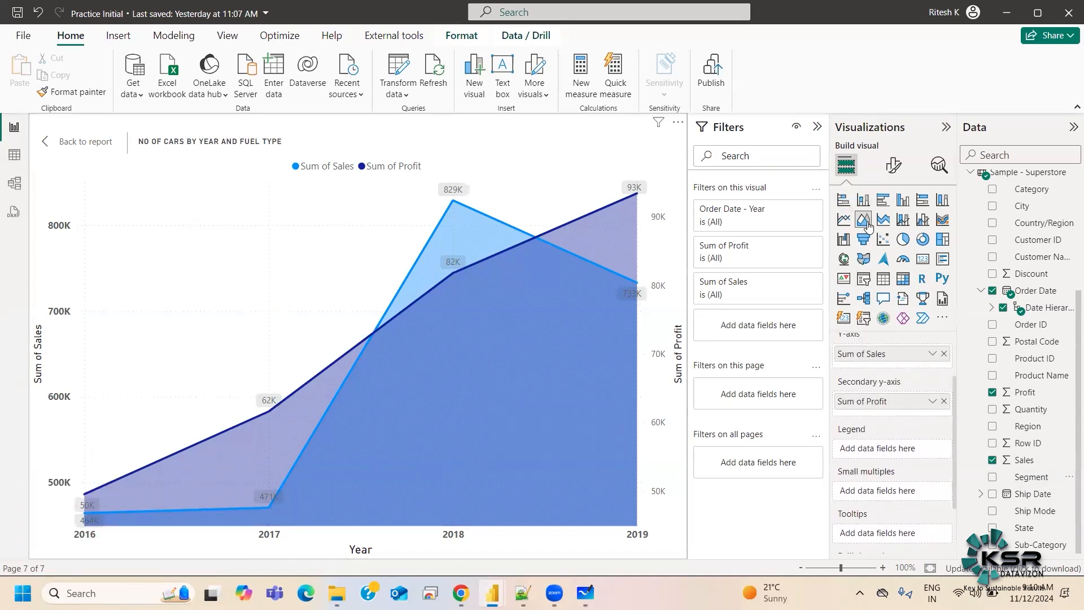
scroll(904, 474, "up", 1)
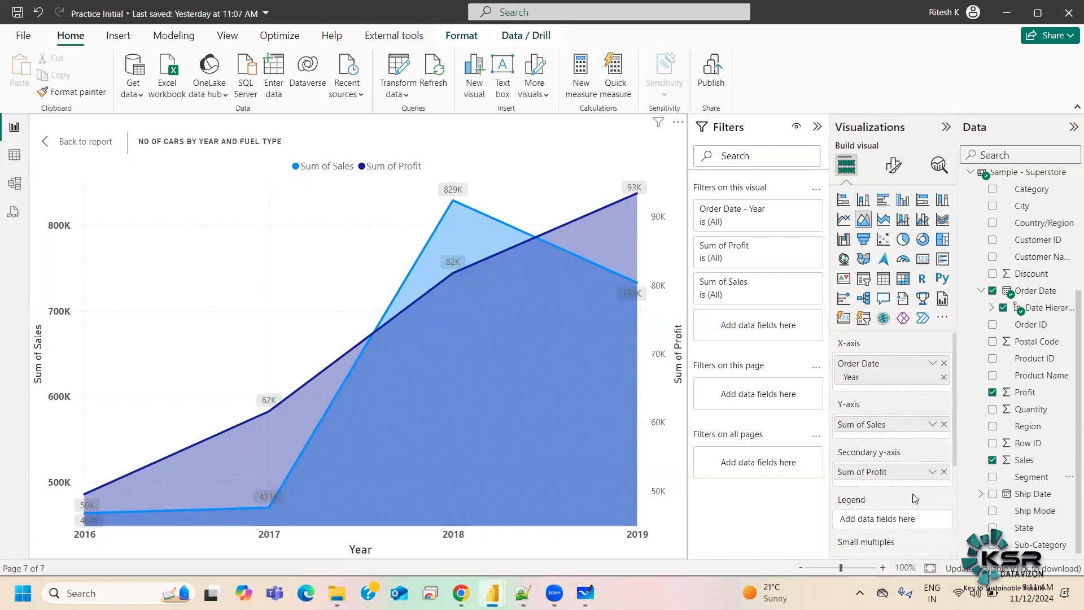
Remove Profit from the area chart's secondary y-axis, add Segment to its legend, and return to the report page
left_click(944, 471)
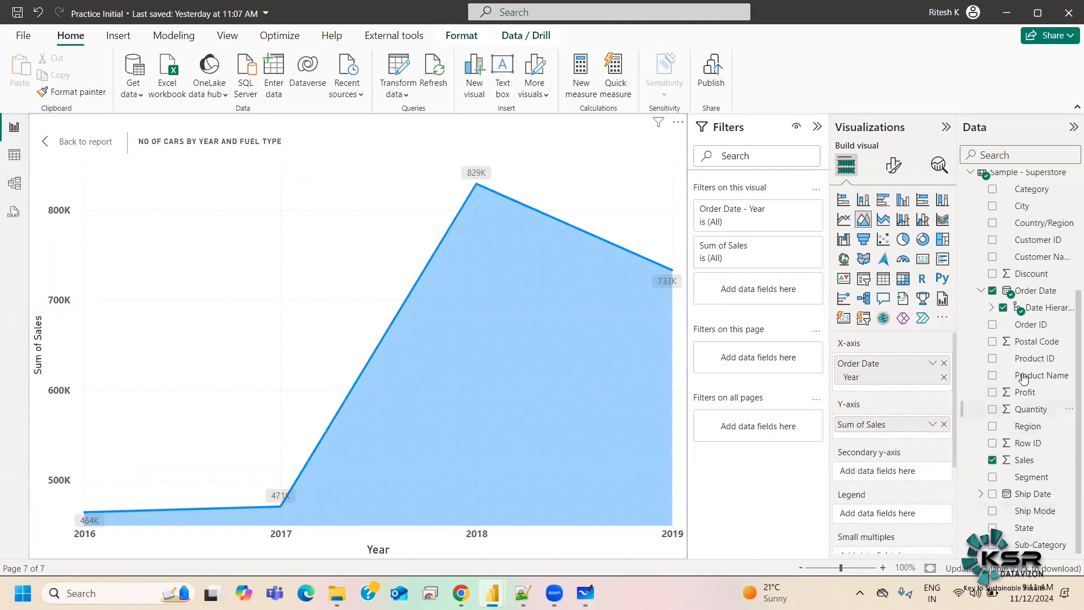
left_click_drag(1029, 479, 881, 513)
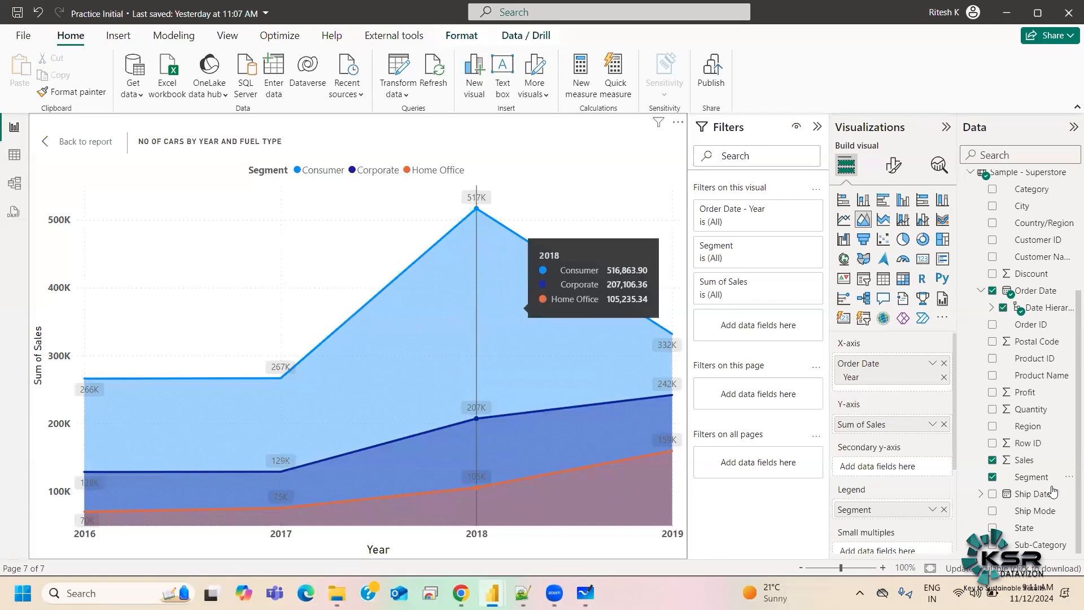
left_click_drag(1025, 392, 898, 474)
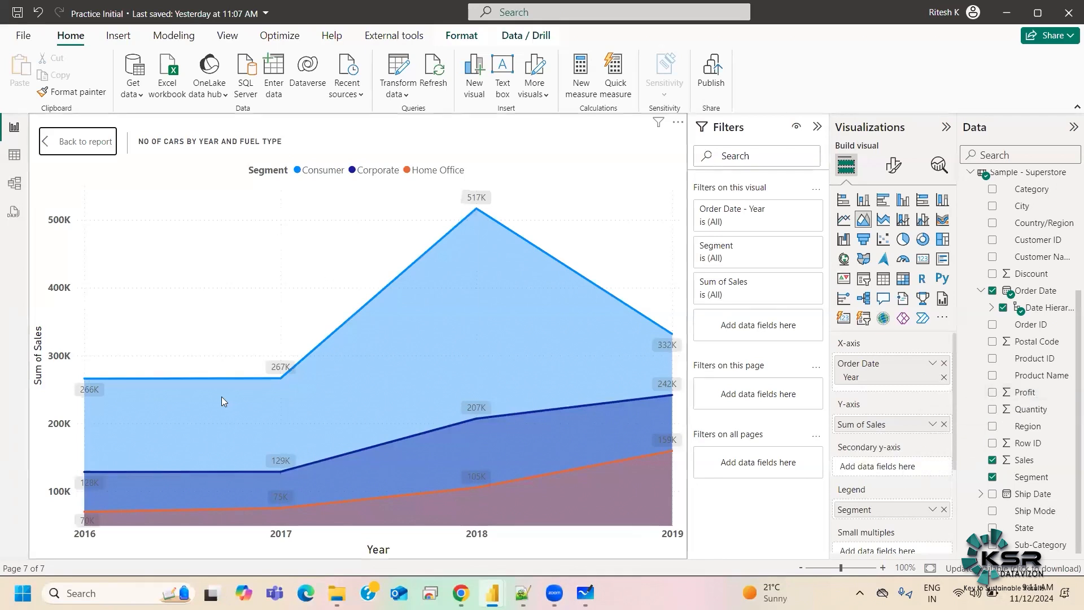
left_click(77, 141)
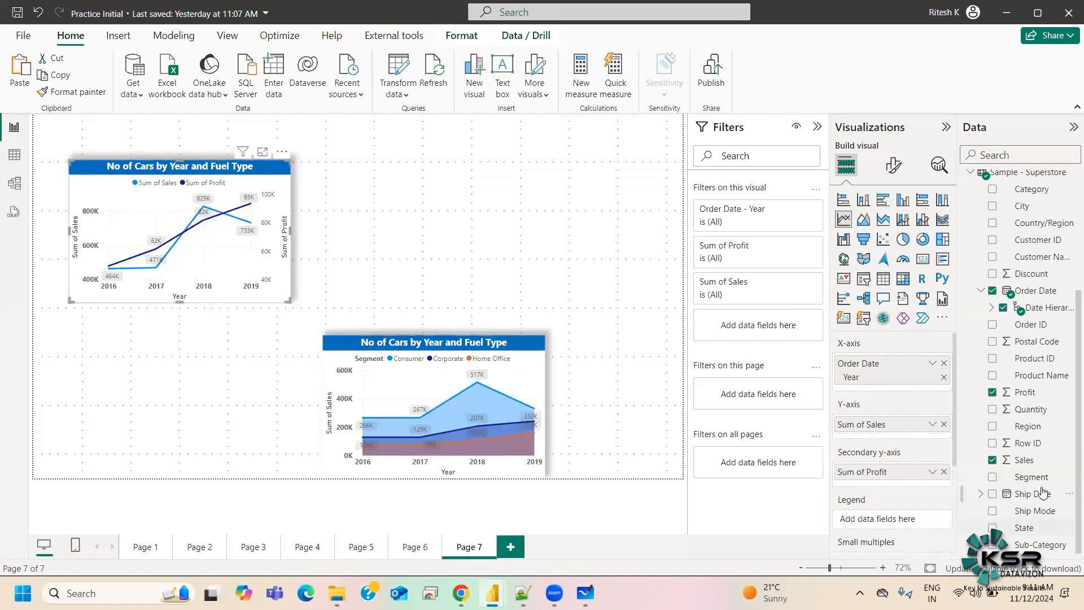
Remove Profit from the line chart's secondary y-axis and add Segment to its legend
left_click_drag(1030, 479, 897, 520)
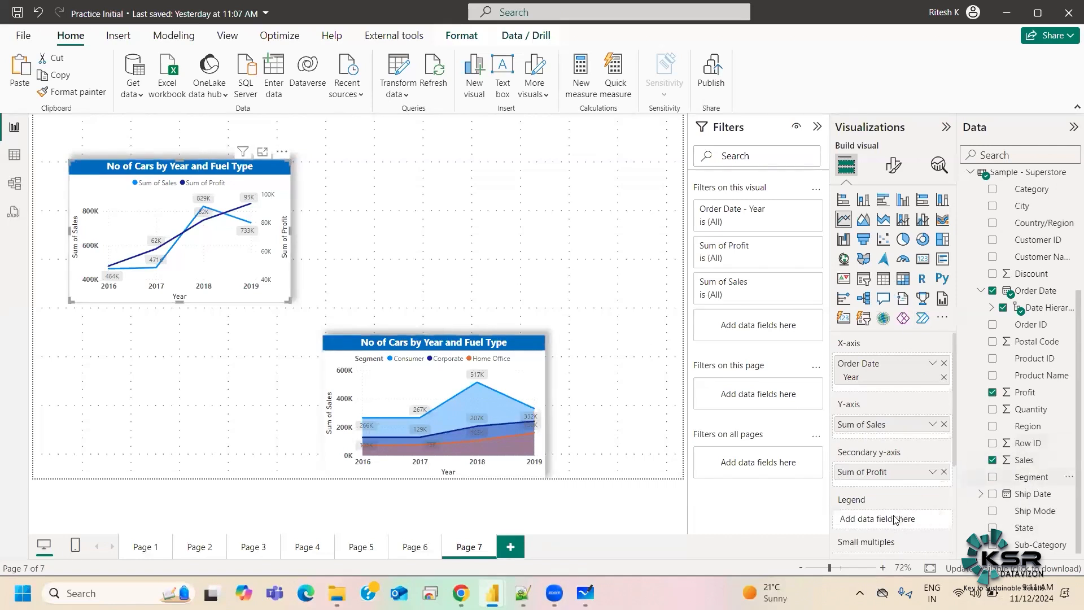
left_click(944, 472)
left_click_drag(1025, 480, 886, 522)
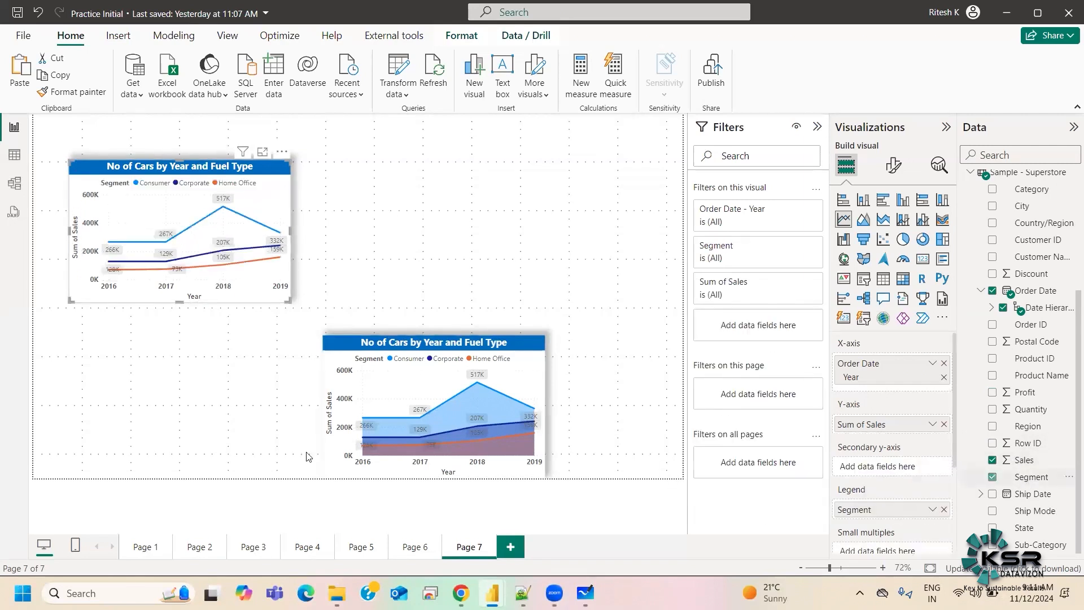
Examine the line chart's yearly sales by segment in focus mode, glance at the Microsoft Whiteboard sketch, and return to the report page
left_click(262, 153)
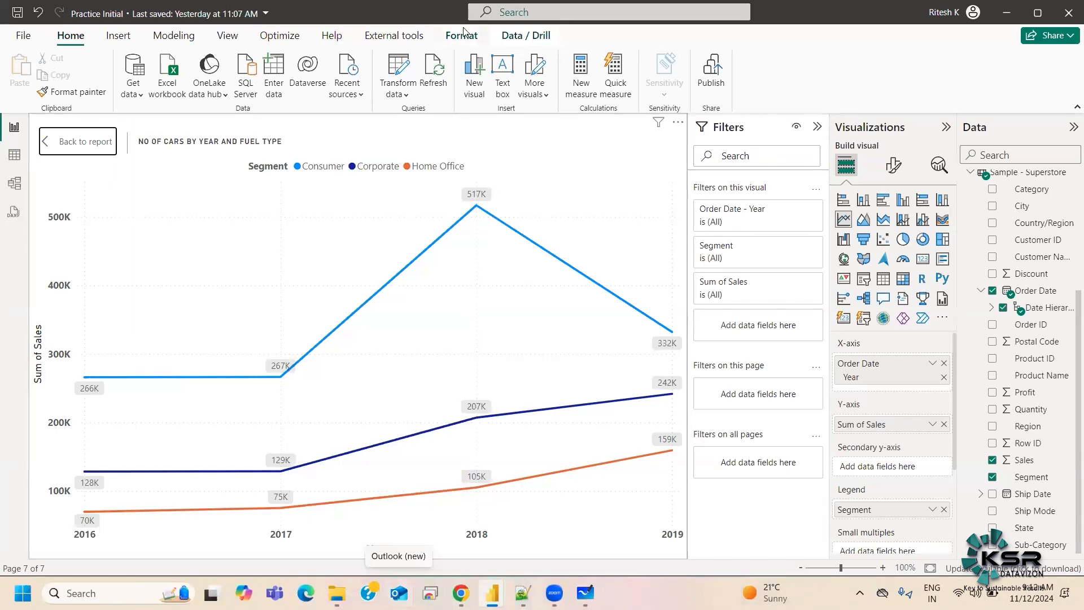
left_click(586, 593)
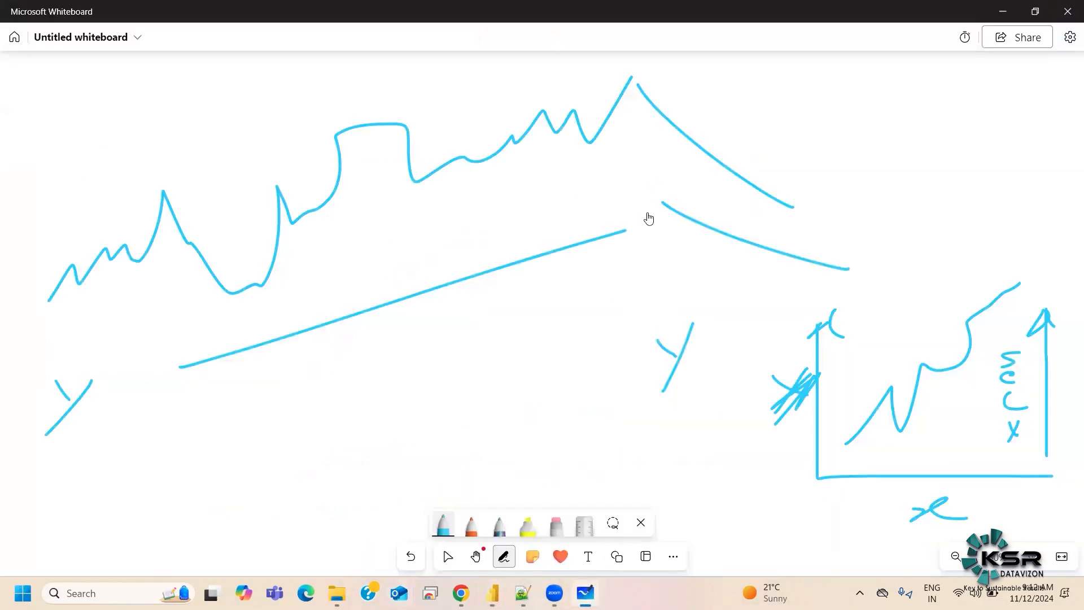
key("alt+Tab")
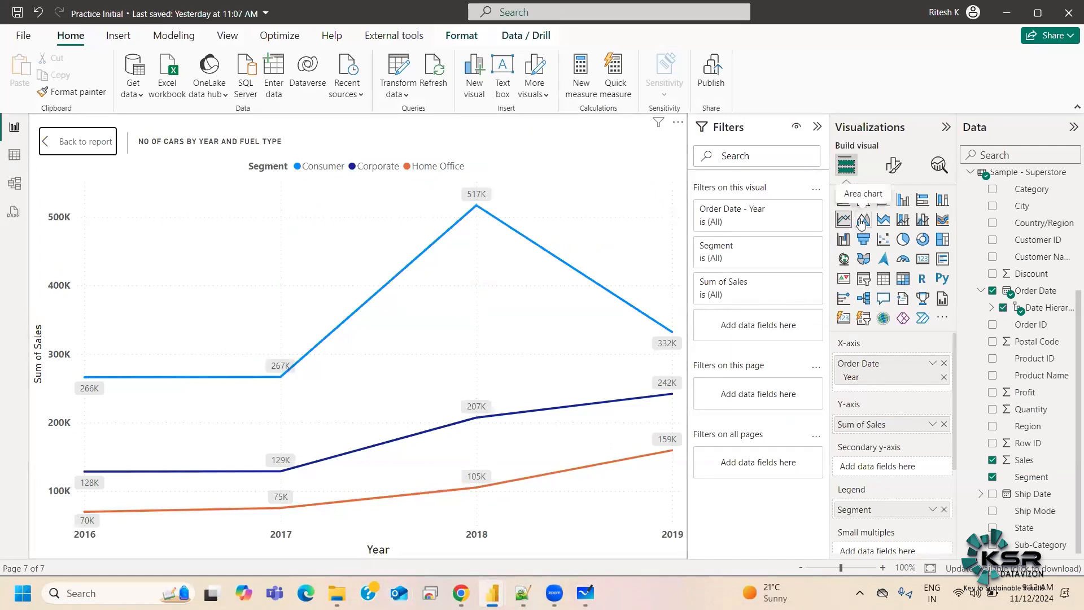
left_click(70, 150)
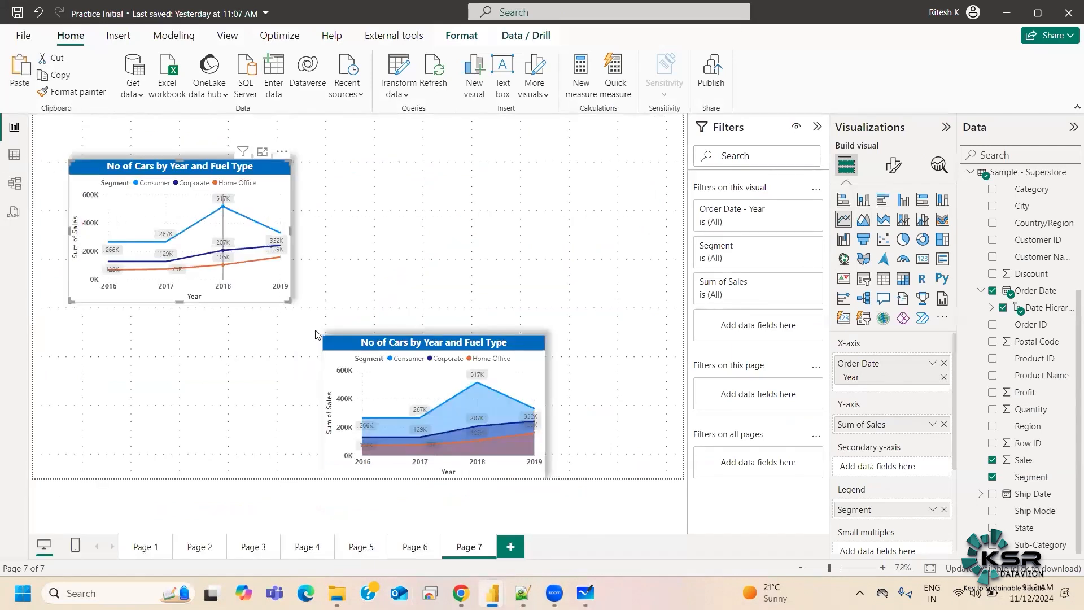
Enlarge the line chart and rearrange the page with the area chart on the left and the line chart on the right
left_click_drag(491, 250, 494, 202)
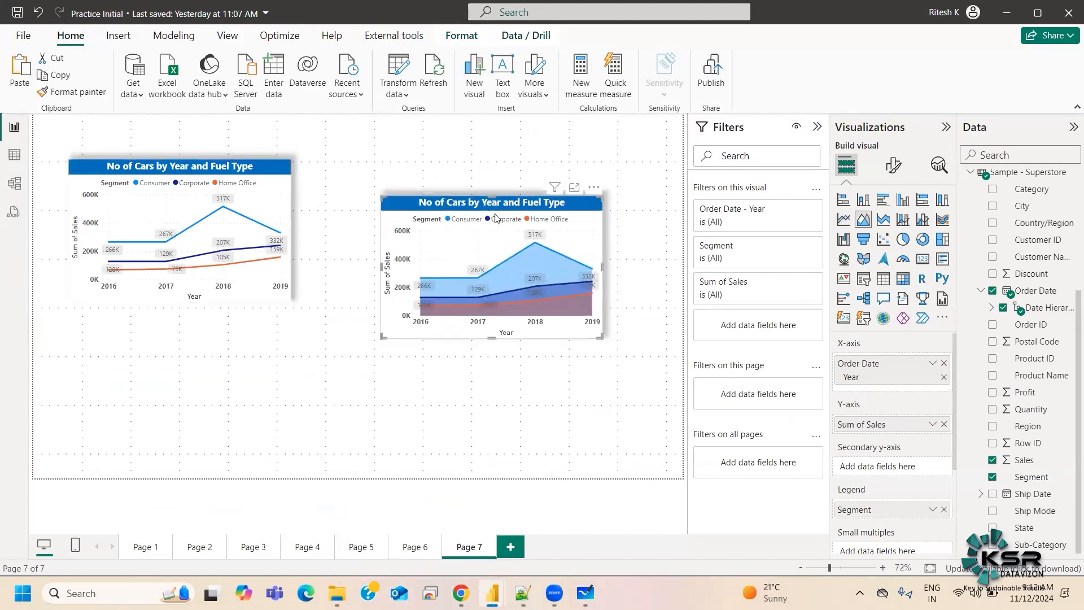
left_click(203, 167)
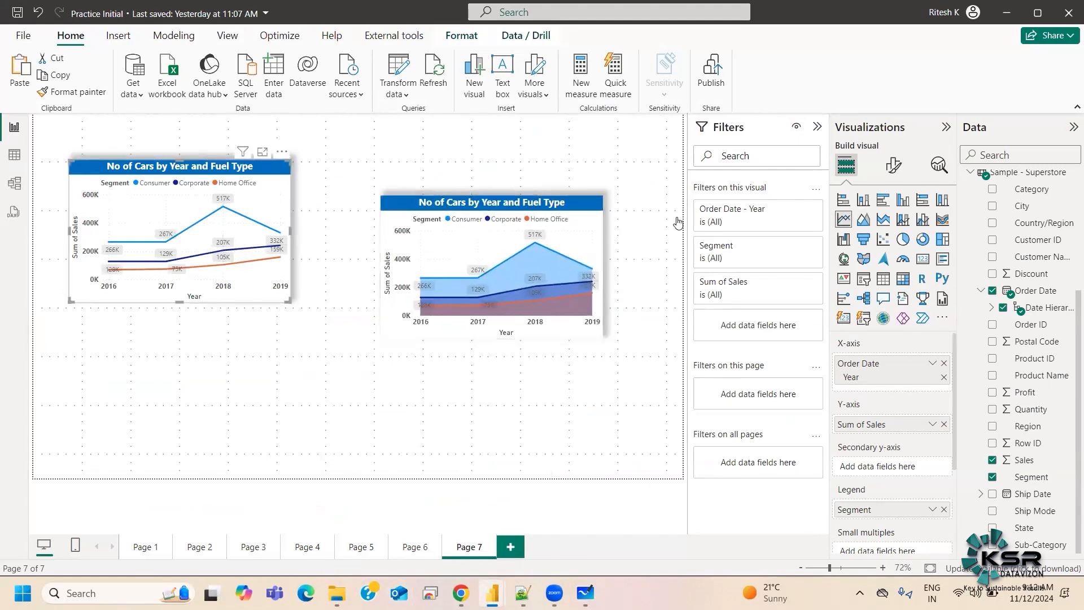
left_click(893, 166)
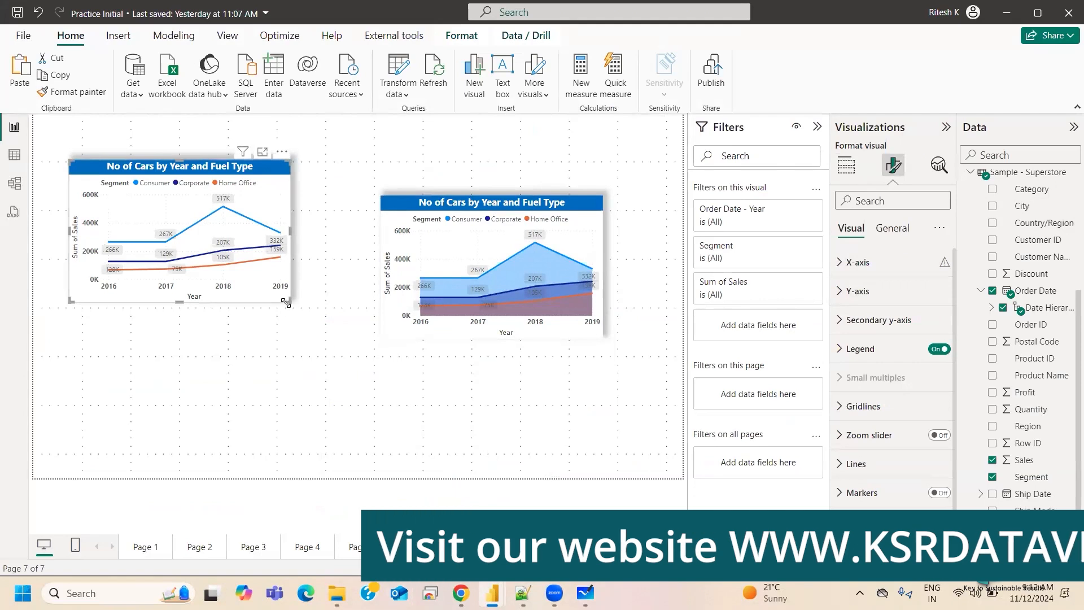
left_click_drag(291, 295, 365, 427)
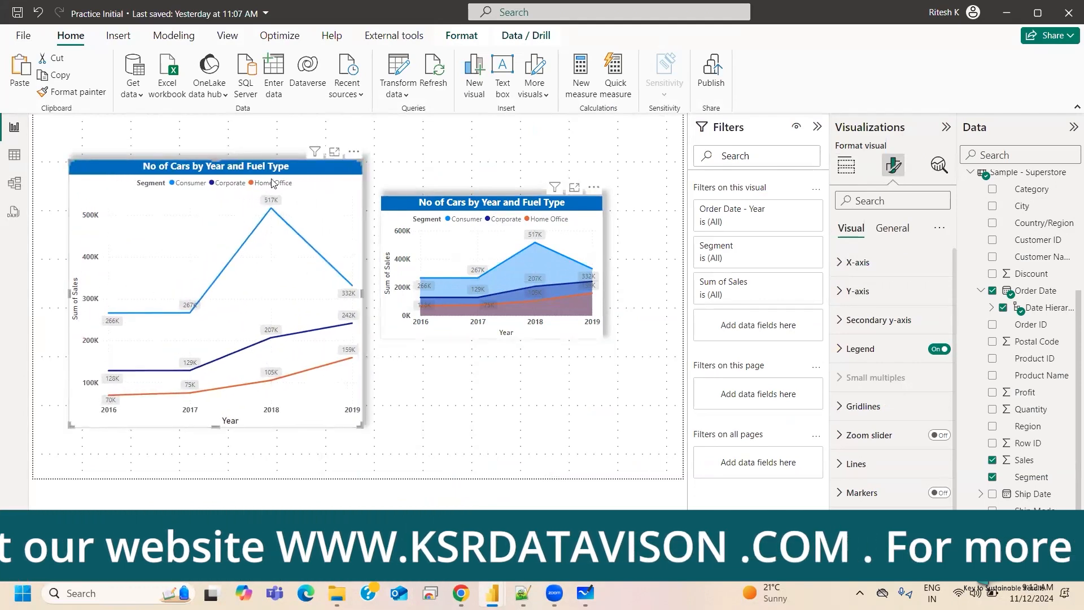
left_click_drag(176, 161, 166, 229)
left_click_drag(514, 220, 438, 165)
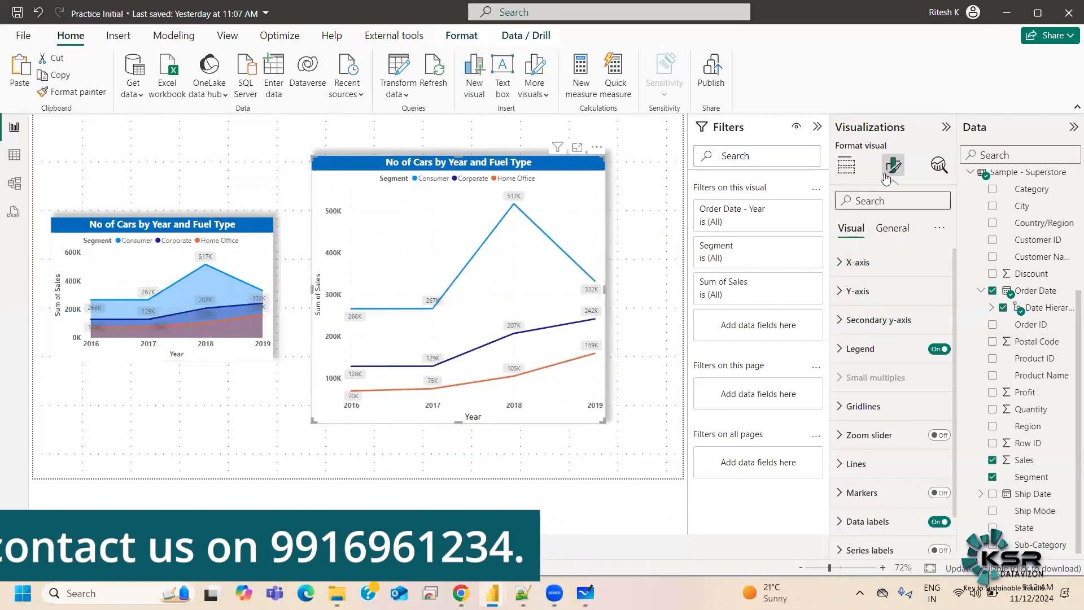
Look through the line chart's x-axis and y-axis formatting settings
left_click(857, 264)
left_click(857, 263)
left_click(857, 263)
left_click(857, 263)
left_click(860, 297)
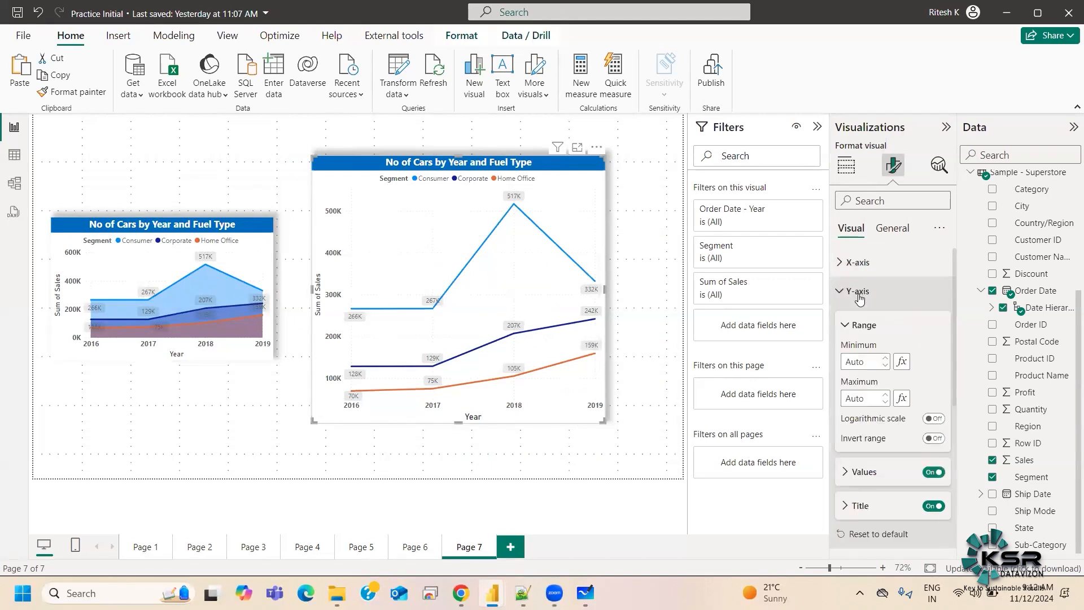
left_click(859, 291)
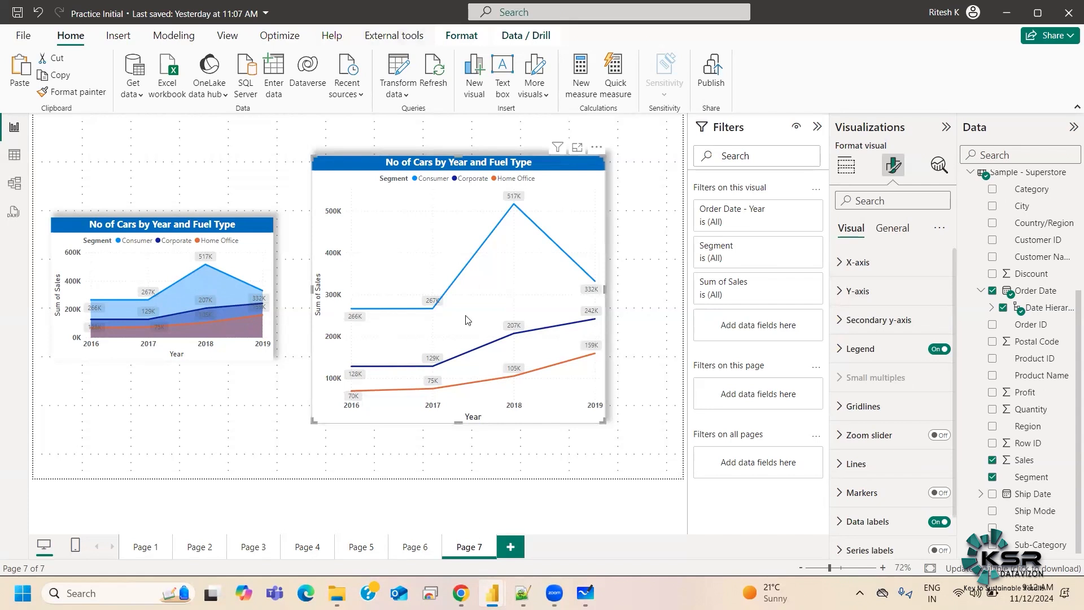
Review the line chart's legend options, text and title settings, and set the legend position to Top left
left_click(868, 361)
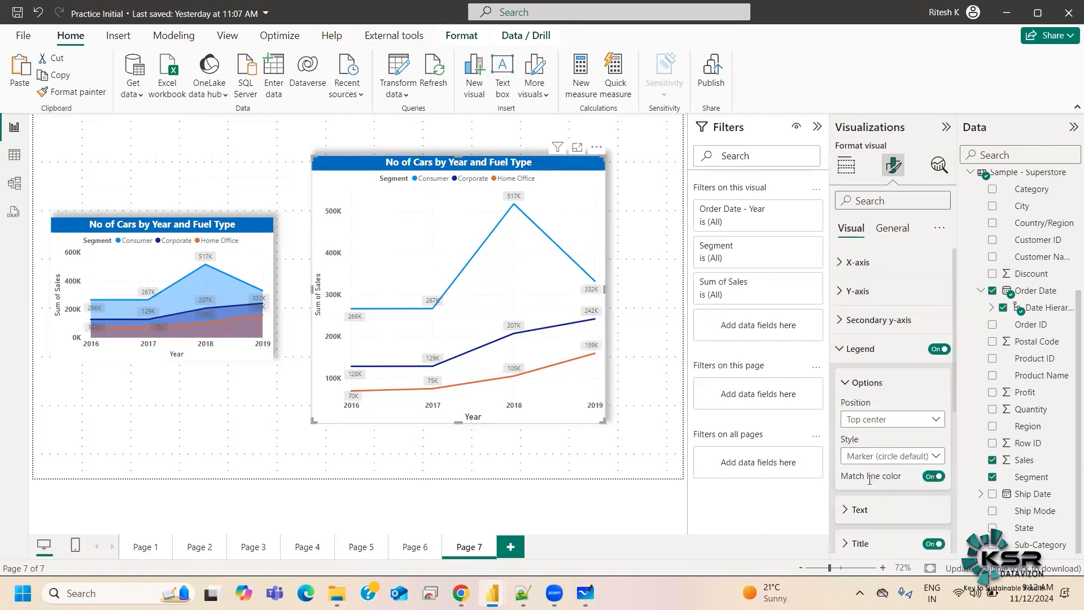
scroll(869, 511, "down", 3)
left_click(864, 402)
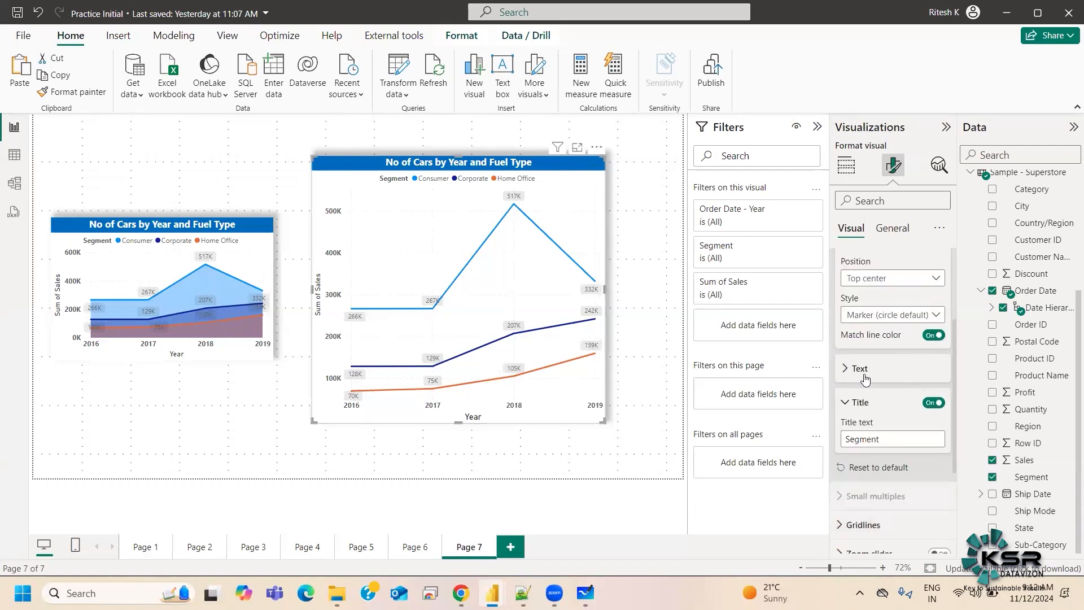
left_click(865, 377)
scroll(878, 452, "down", 3)
scroll(883, 488, "up", 4)
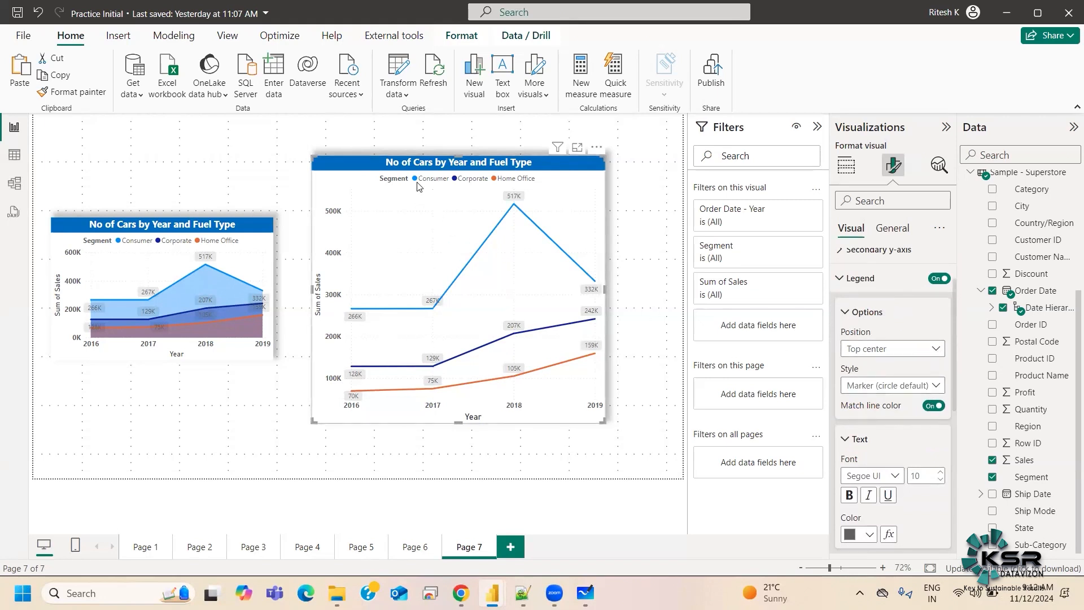
left_click(866, 349)
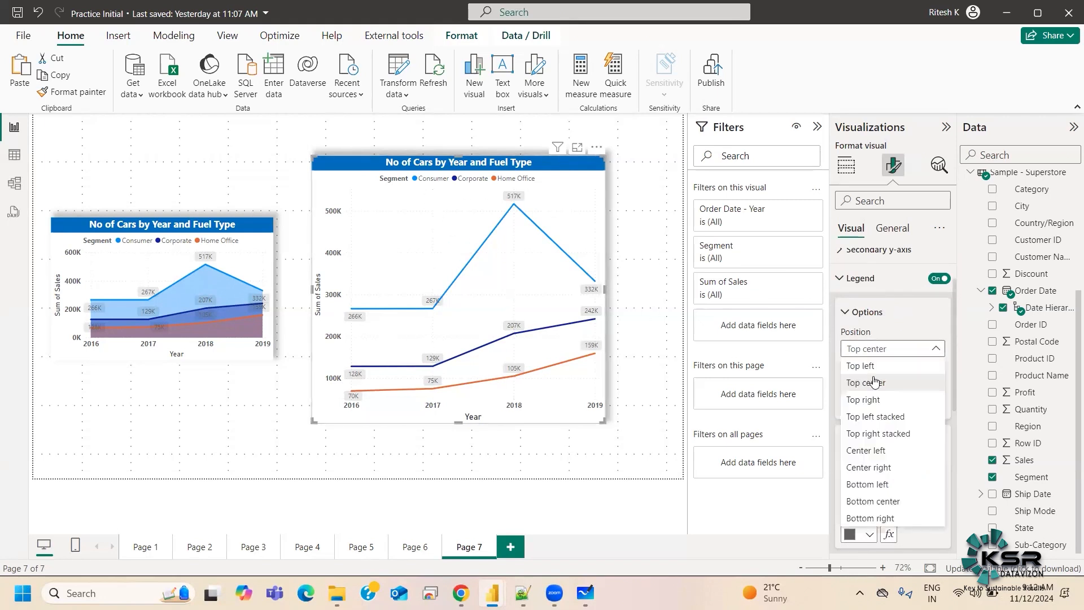
left_click(865, 350)
left_click(863, 350)
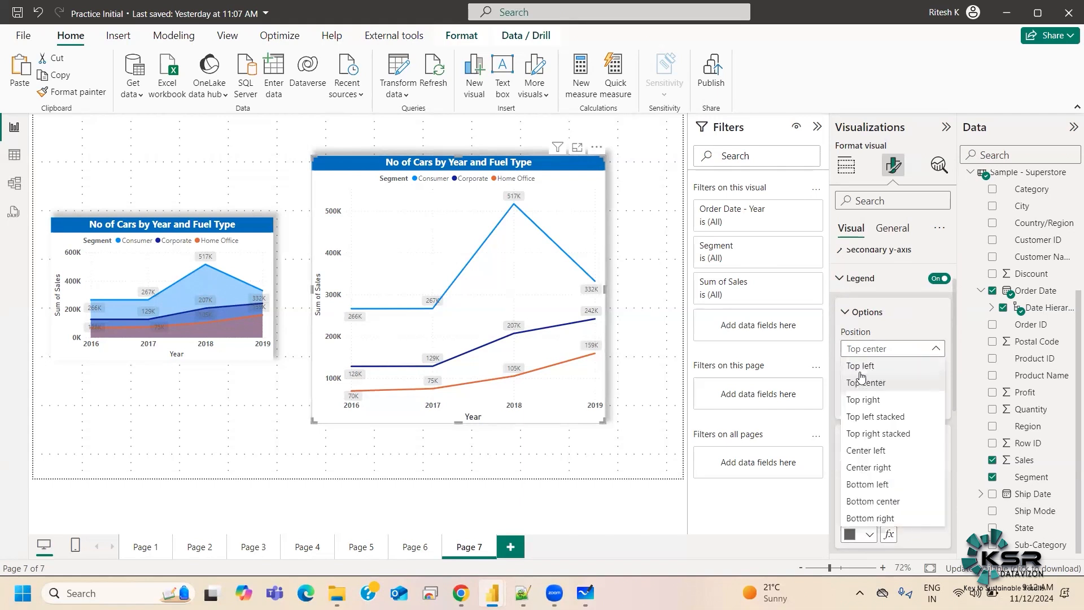
left_click(867, 365)
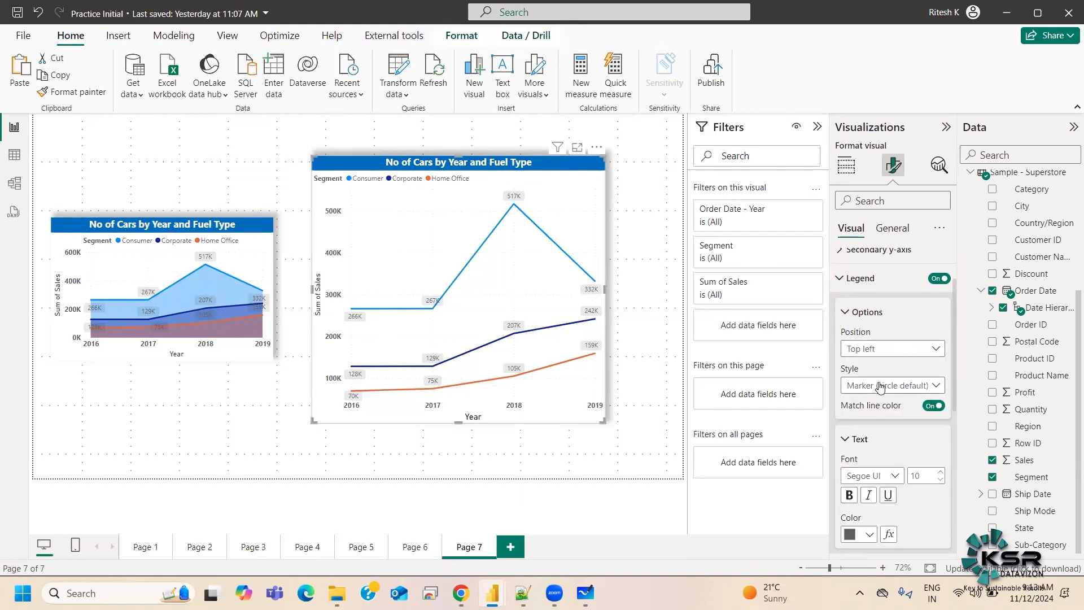
Try the Line, Marker, and Line and markers legend styles on the line chart, and restore Marker (circle default)
left_click(879, 388)
left_click(863, 437)
left_click(874, 391)
left_click(864, 423)
left_click(874, 386)
left_click(866, 454)
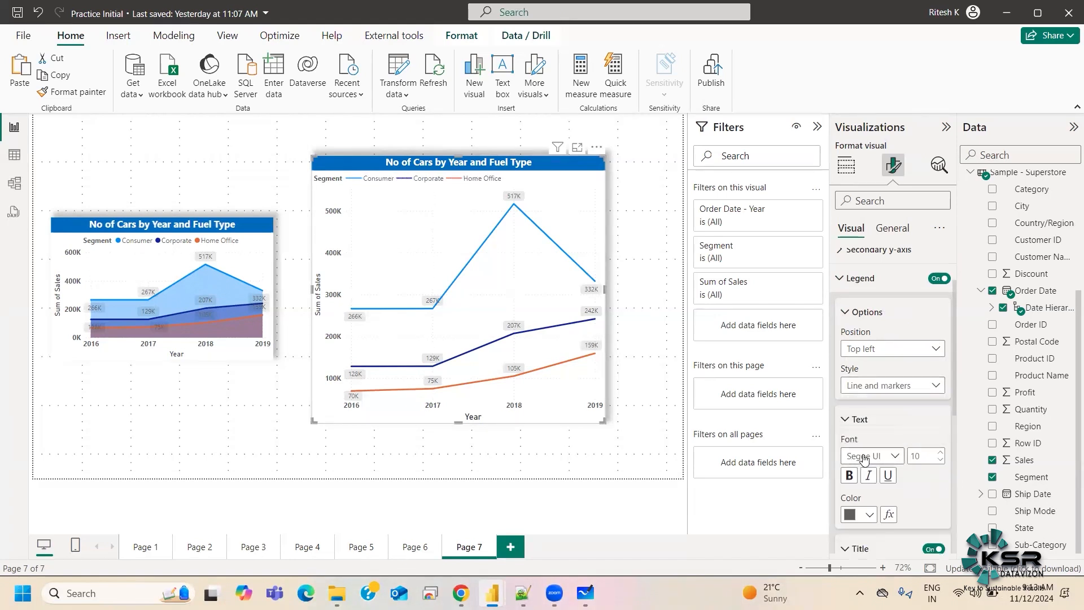
left_click(873, 386)
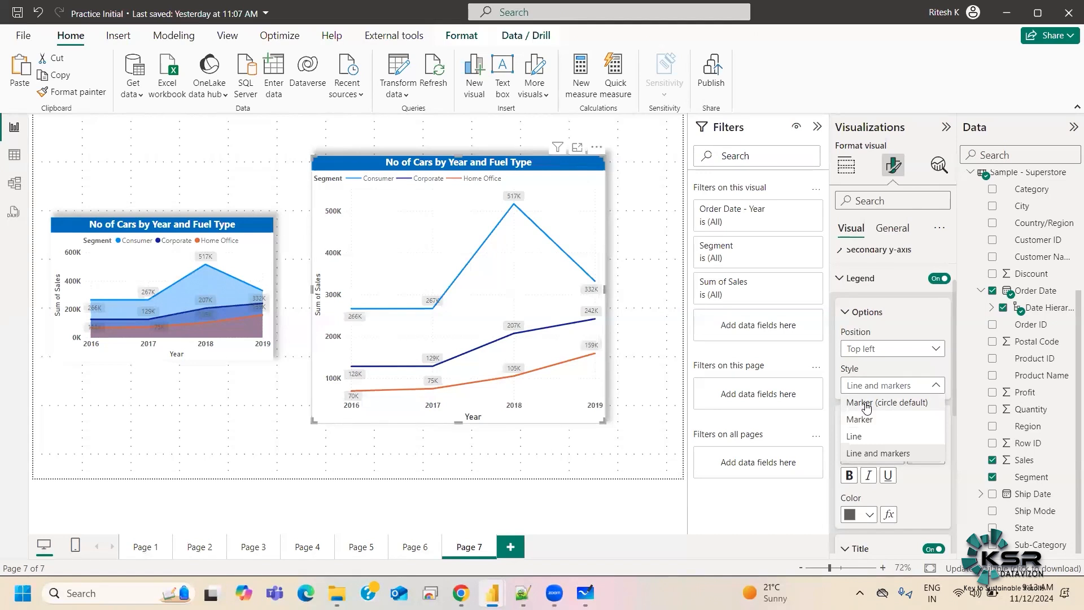
left_click(867, 404)
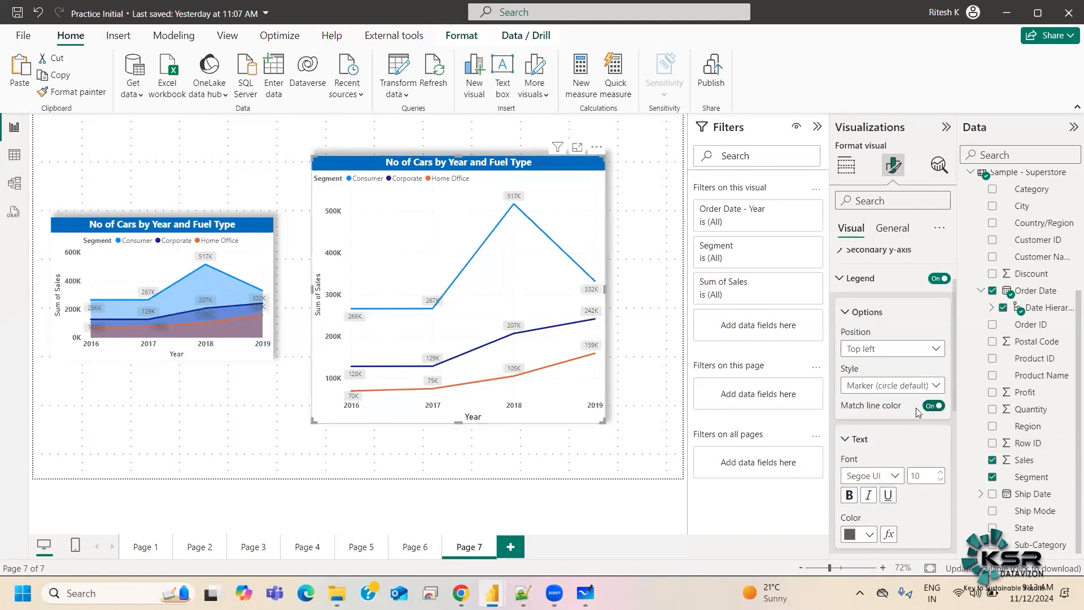
Switch the legend's Match line color option off and back on
left_click(936, 414)
left_click(935, 410)
scroll(935, 535, "down", 3)
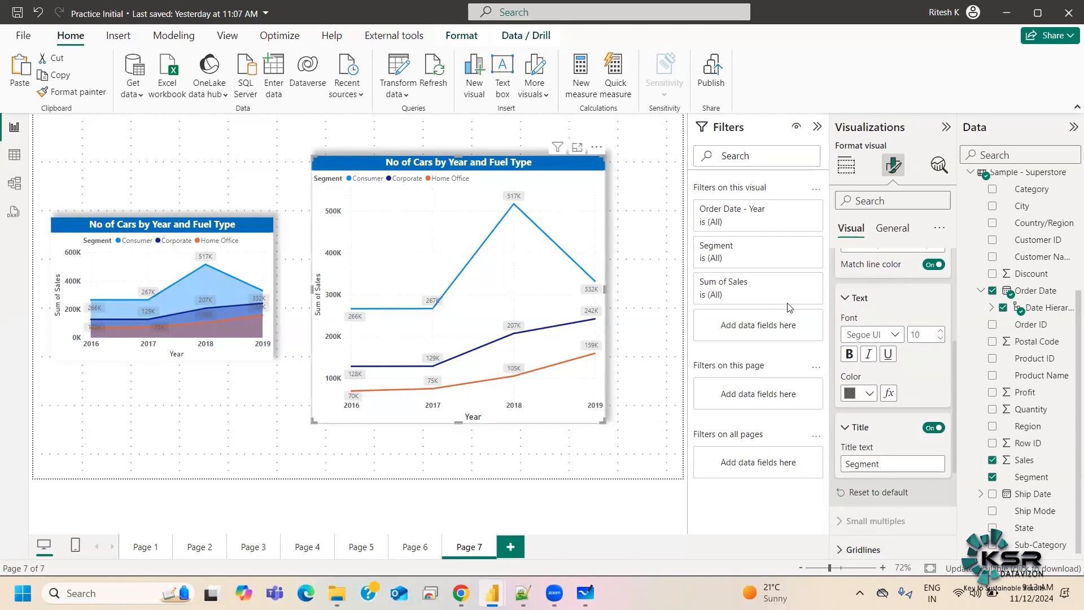
Review the line chart's line formatting settings, including series, line style, join type, stroke width, line type and segment colors
scroll(898, 369, "up", 4)
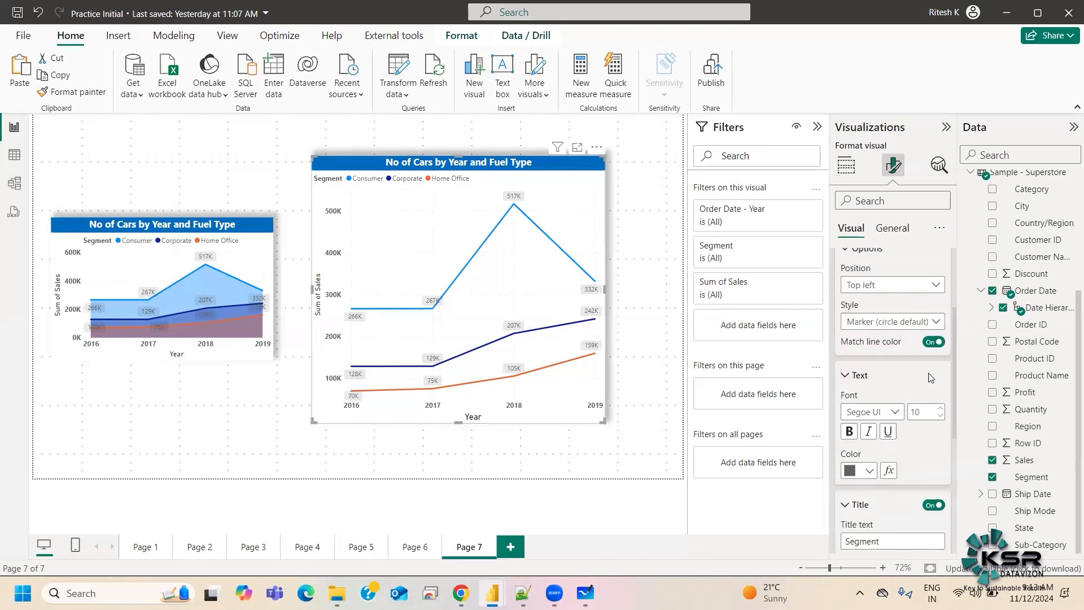
left_click(868, 368)
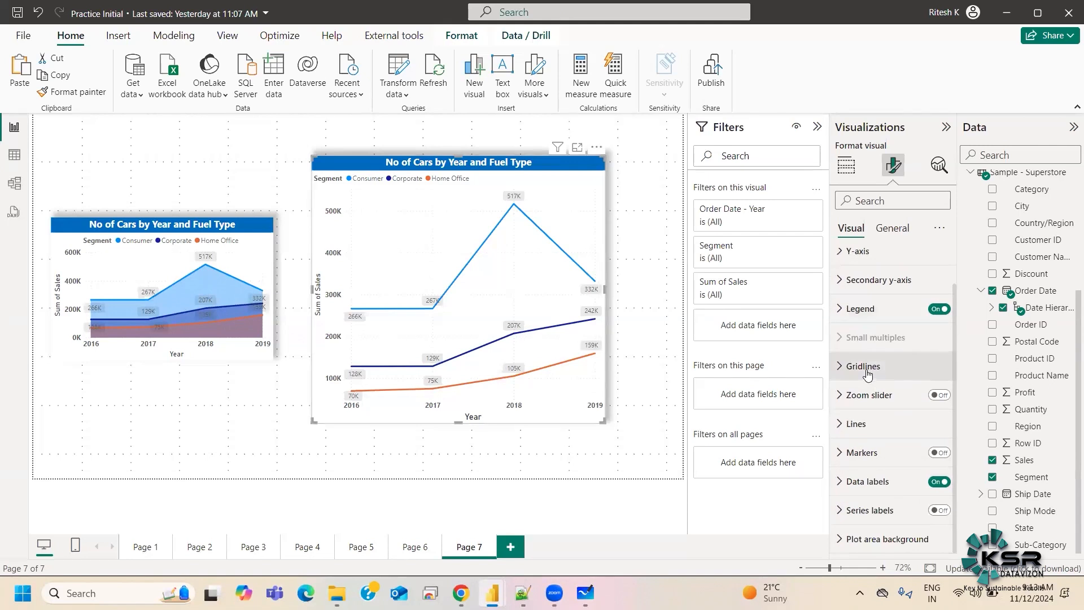
left_click(877, 423)
scroll(877, 429, "down", 3)
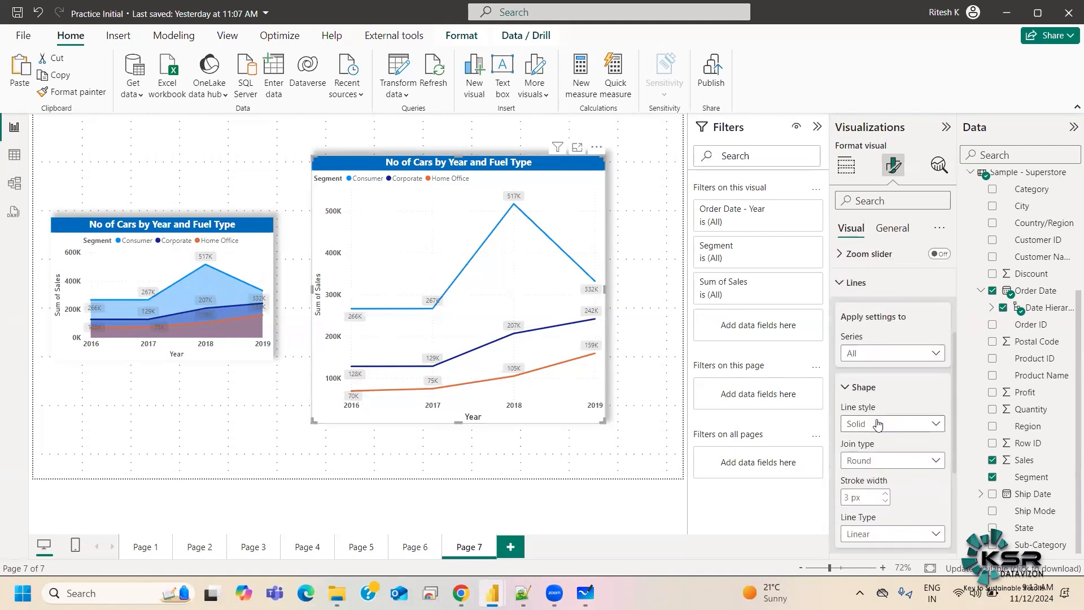
scroll(877, 438, "down", 4)
left_click(877, 427)
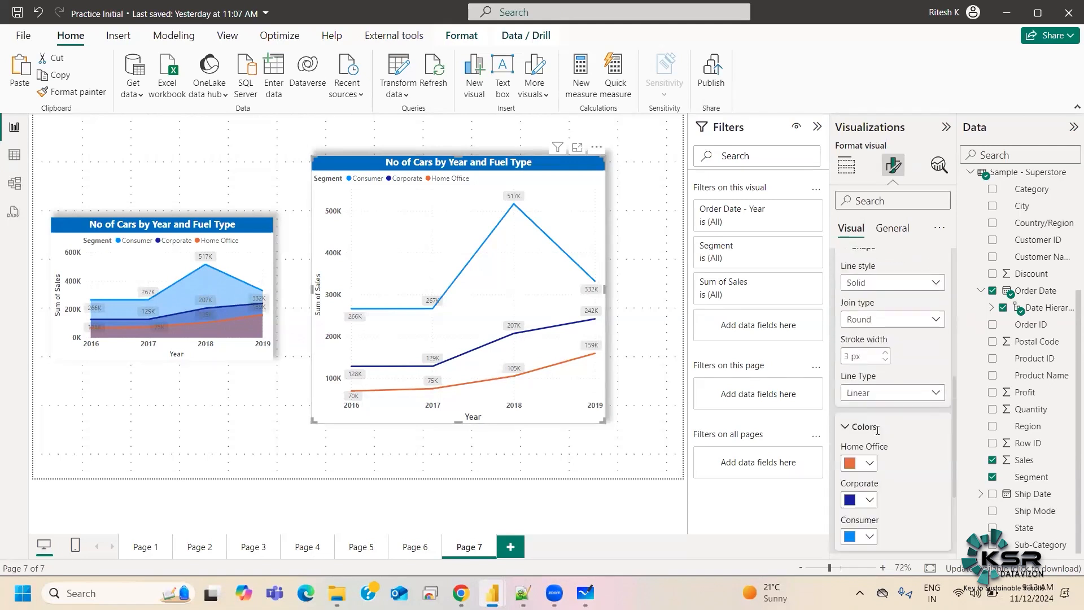
scroll(866, 412, "down", 1)
left_click(869, 393)
left_click(908, 432)
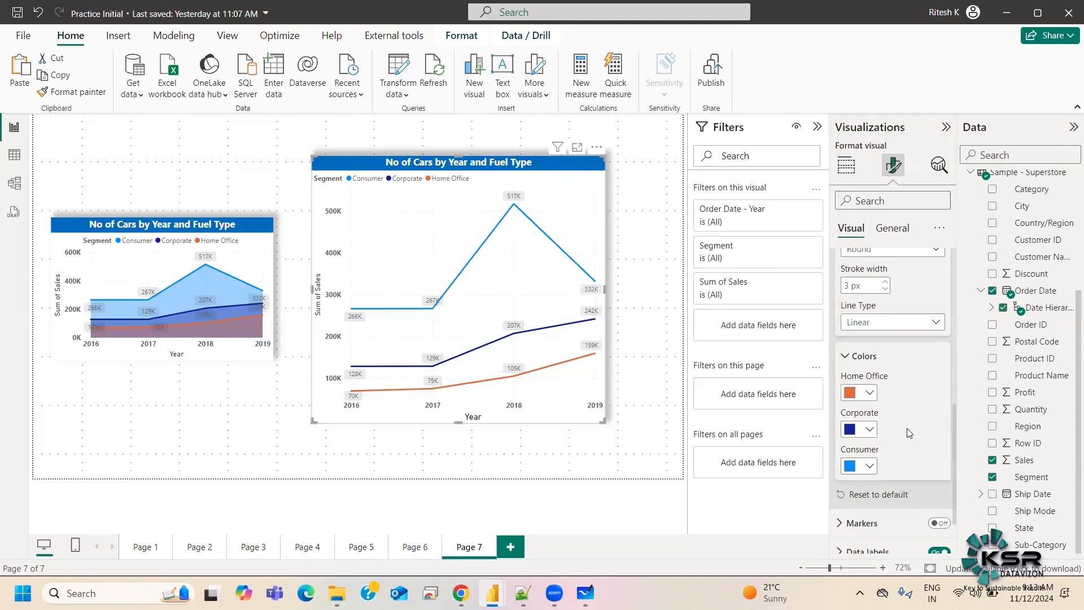
scroll(906, 428, "up", 6)
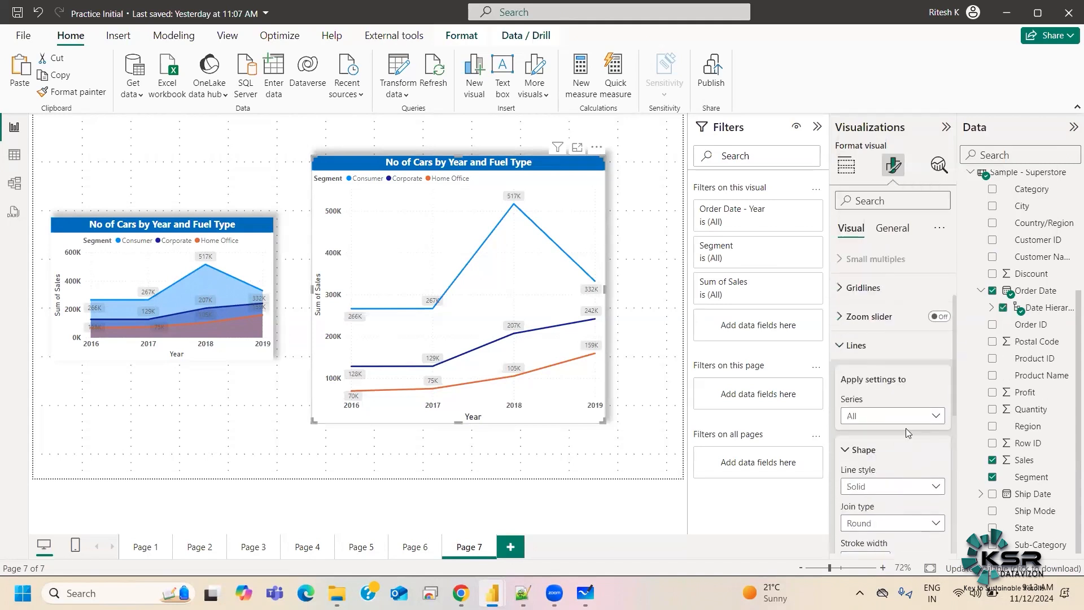
left_click(906, 425)
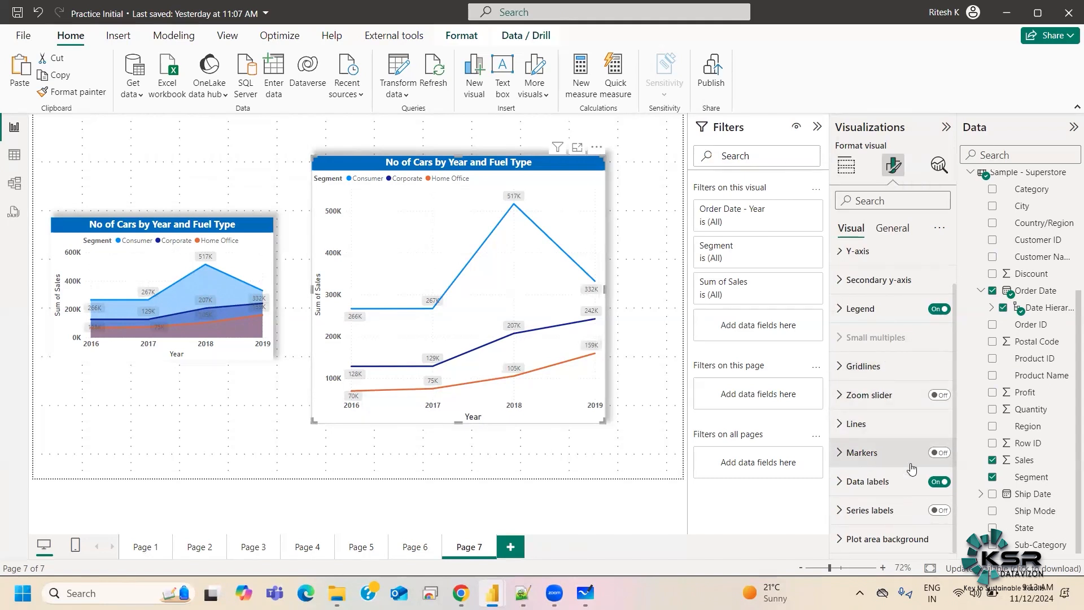
Switch the line chart's data labels off and back on, and look through their series, position, density and offset options
left_click(939, 482)
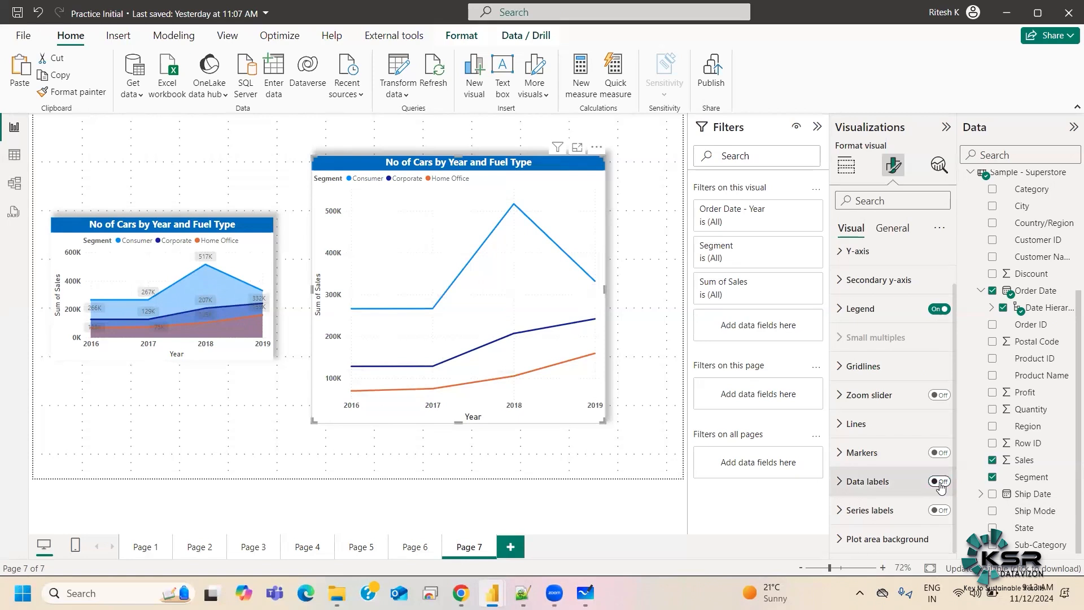
left_click(939, 482)
left_click(858, 481)
scroll(877, 469, "down", 3)
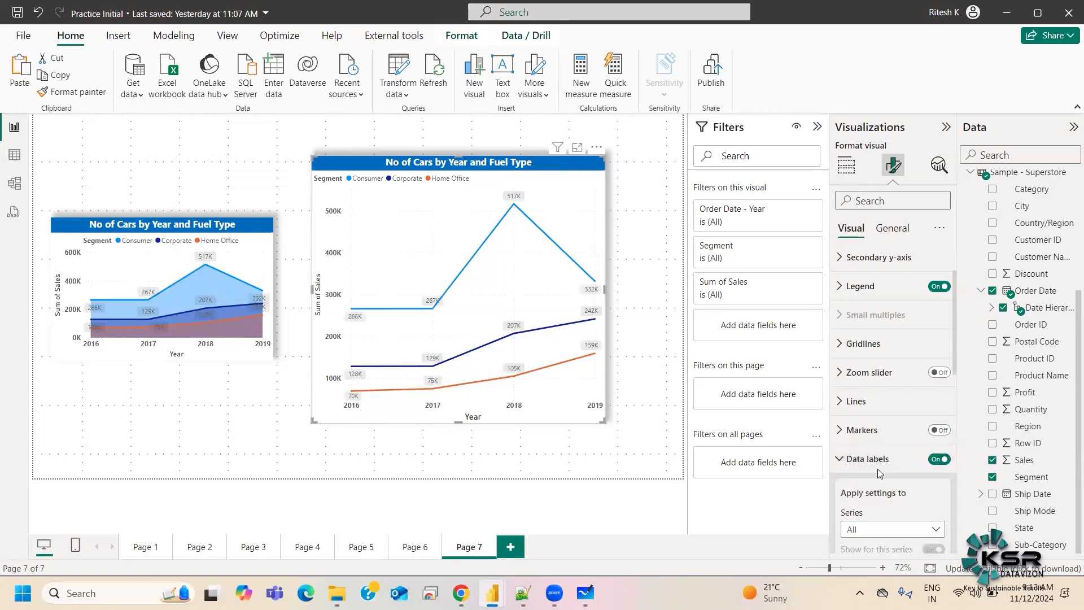
scroll(884, 462, "down", 2)
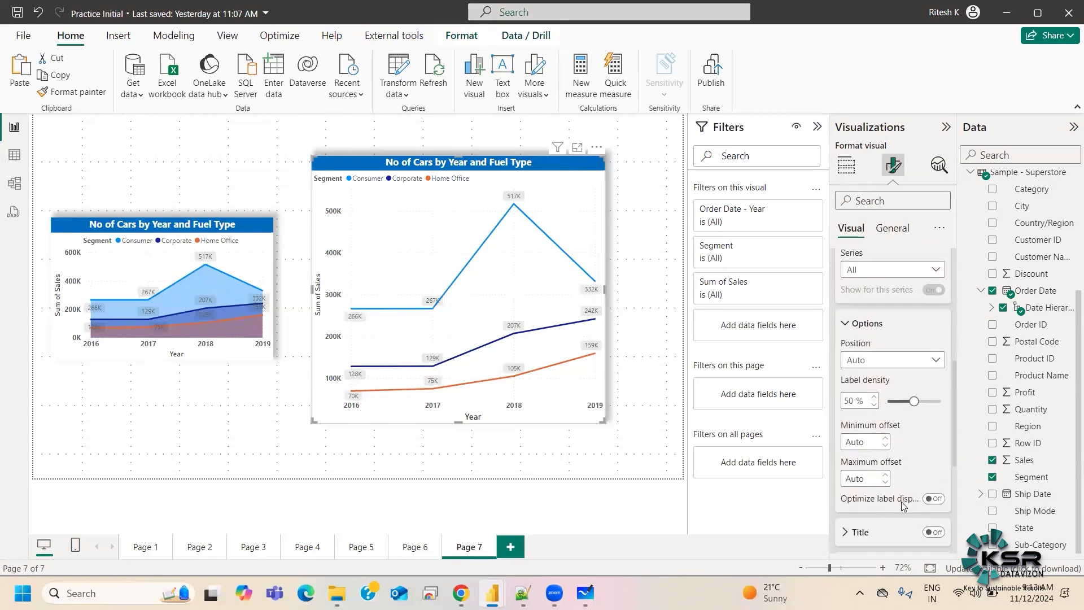
scroll(903, 505, "down", 2)
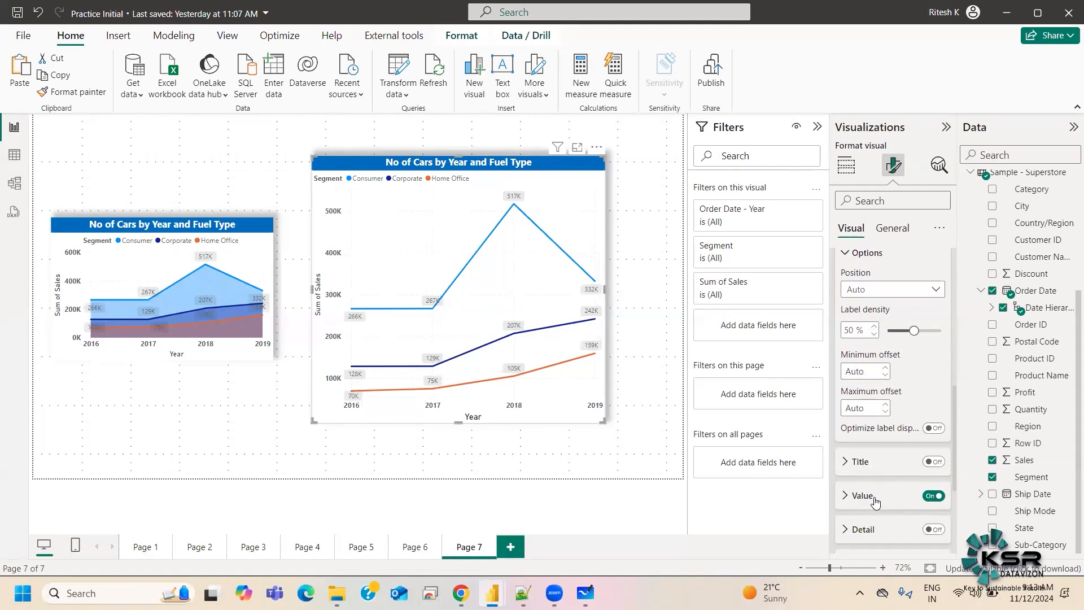
scroll(864, 350, "up", 2)
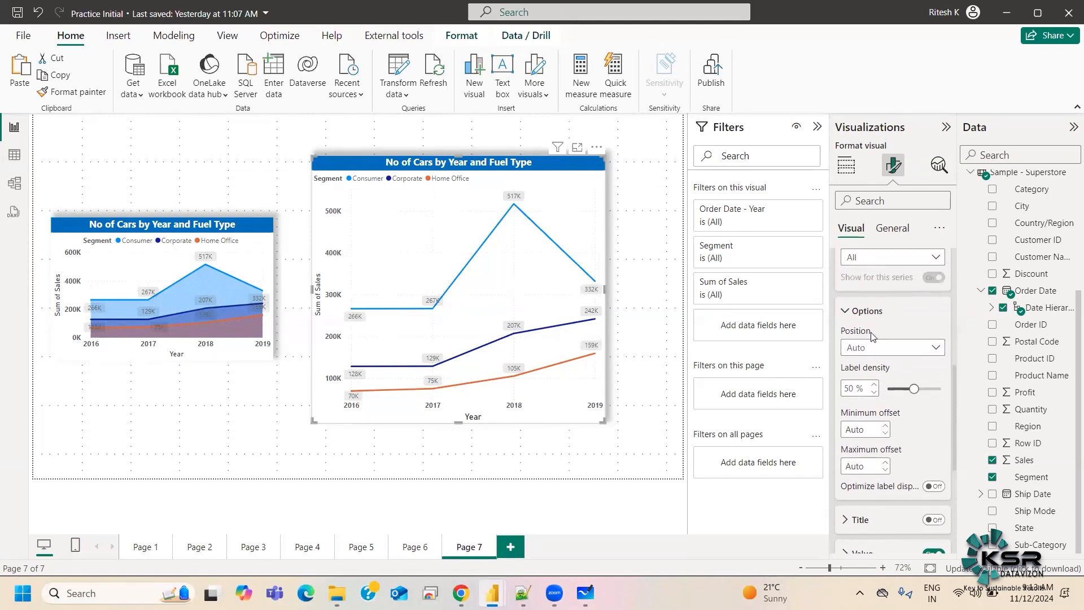
scroll(879, 403, "down", 4)
scroll(873, 424, "down", 2)
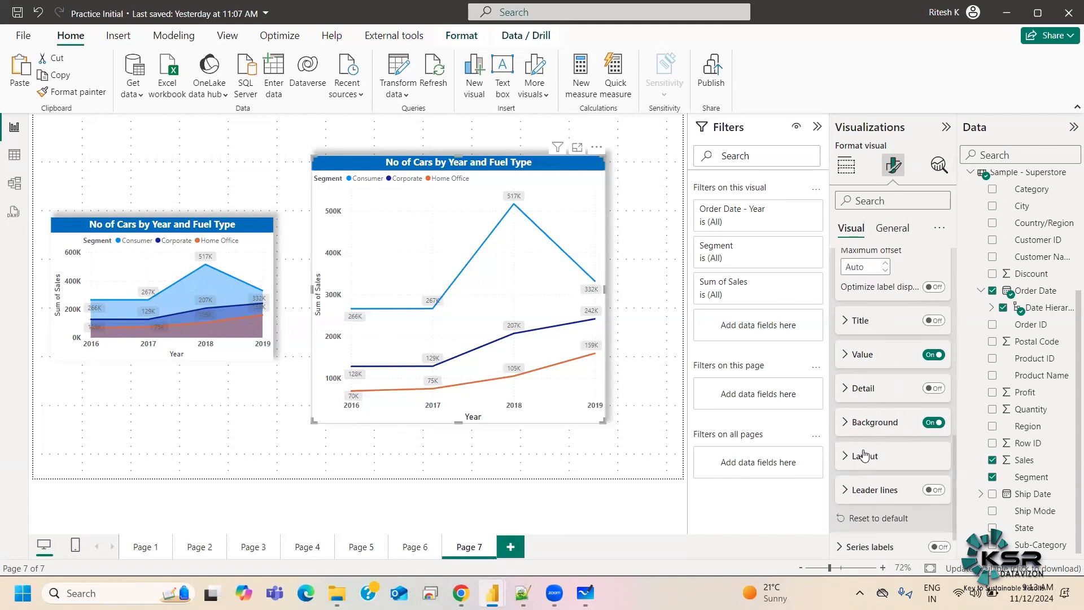
Check the layout and leader line settings of the line chart's data labels, and close the data label settings
left_click(870, 458)
left_click(868, 458)
left_click(878, 492)
left_click(878, 493)
scroll(884, 472, "up", 3)
scroll(878, 460, "up", 5)
left_click(870, 414)
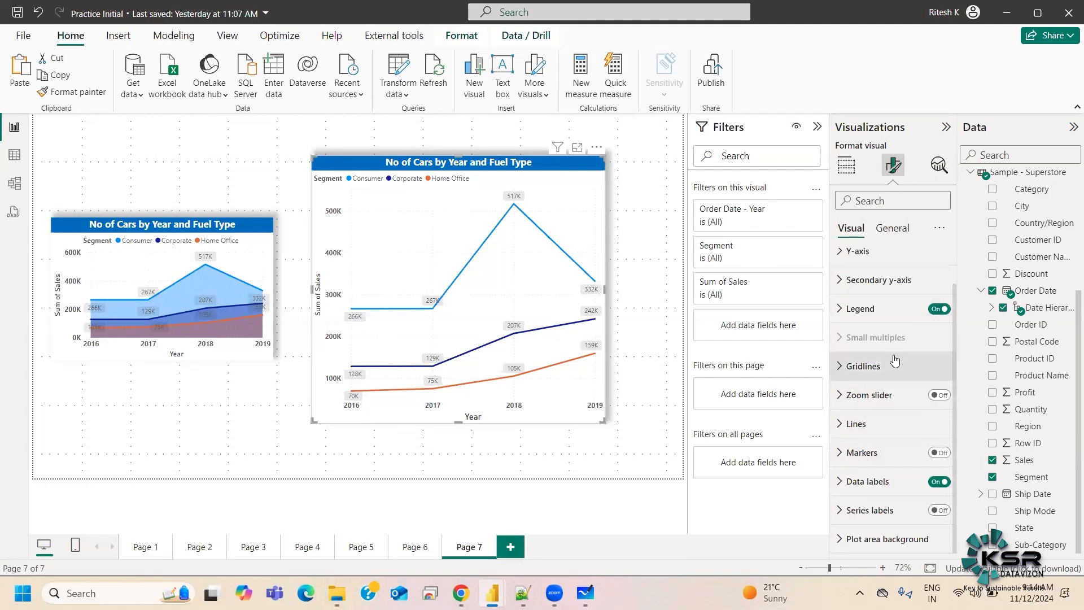
Turn on markers for all series of the line chart and set the marker size to 8 px
left_click(870, 452)
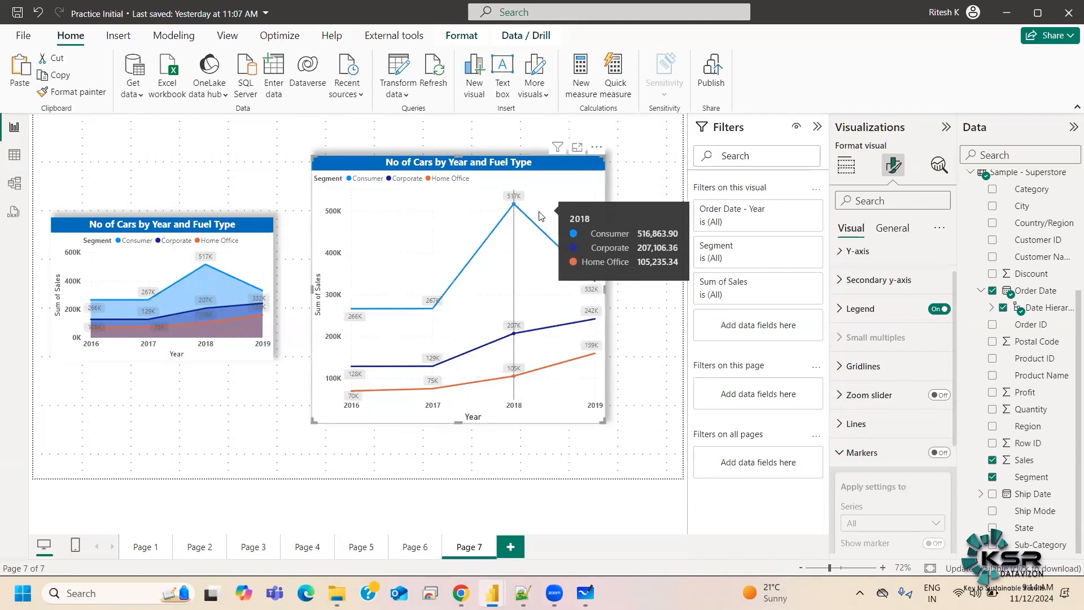
left_click(940, 454)
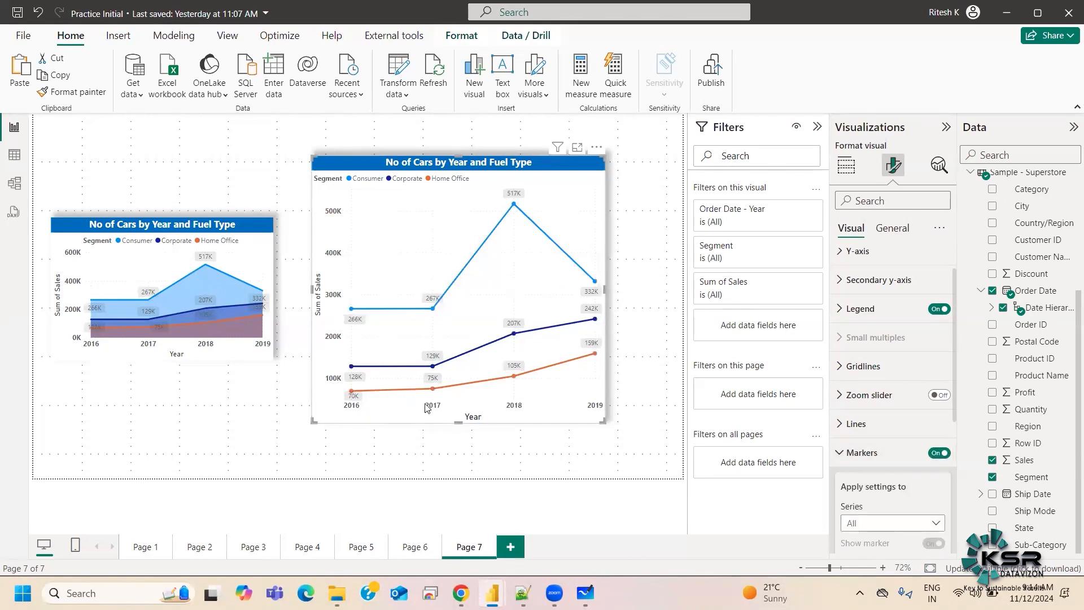
scroll(893, 460, "down", 2)
scroll(893, 460, "down", 5)
left_click(883, 390)
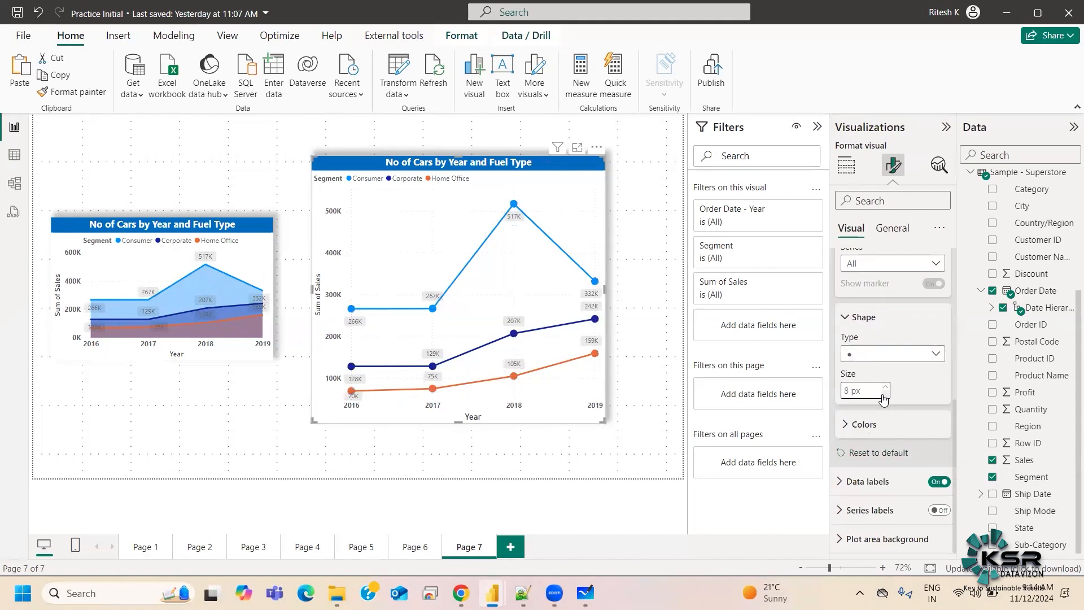
Try square, diamond, X and triangle marker shapes at 5 px on the line chart
left_click(889, 354)
left_click(859, 390)
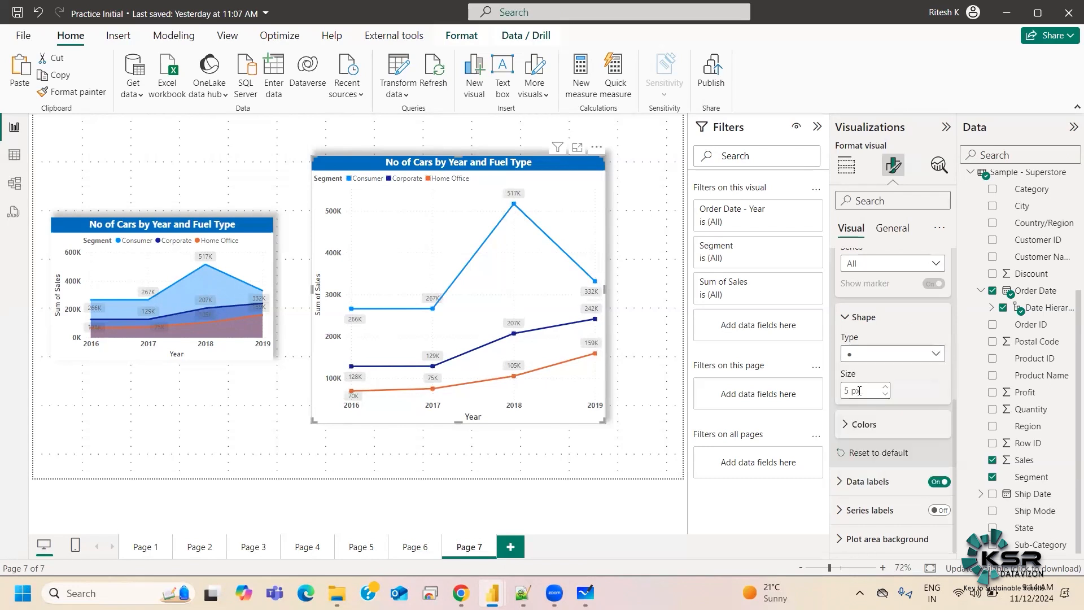
left_click(864, 354)
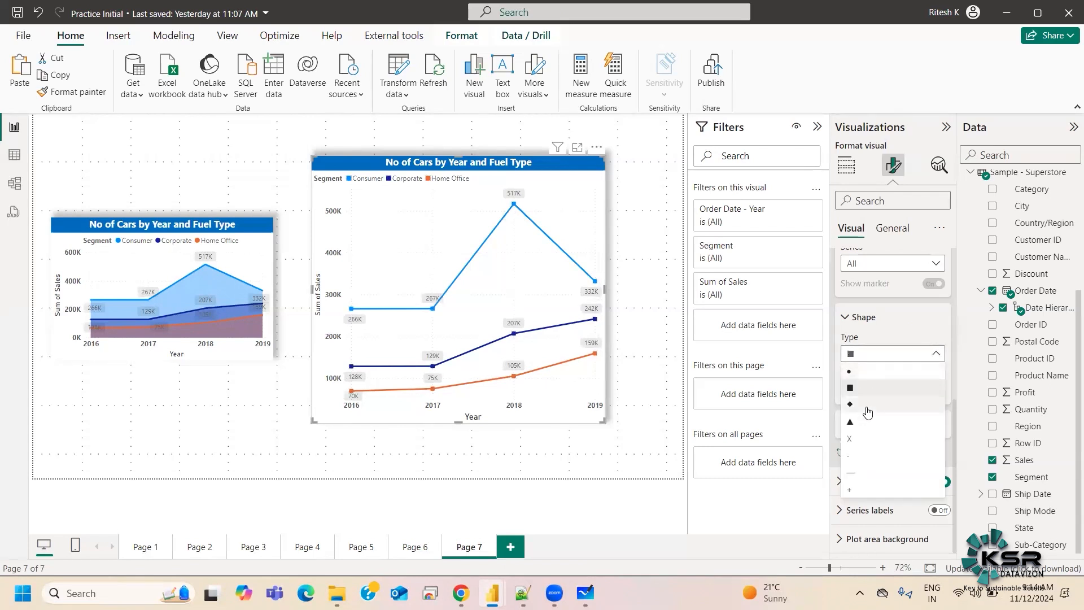
left_click(867, 406)
left_click(879, 359)
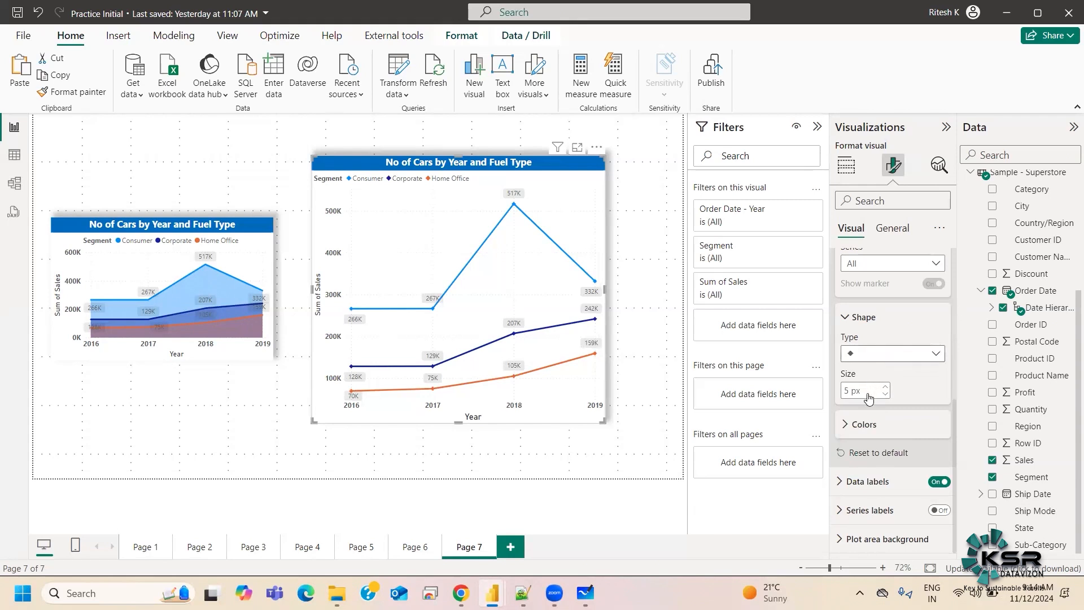
left_click(854, 445)
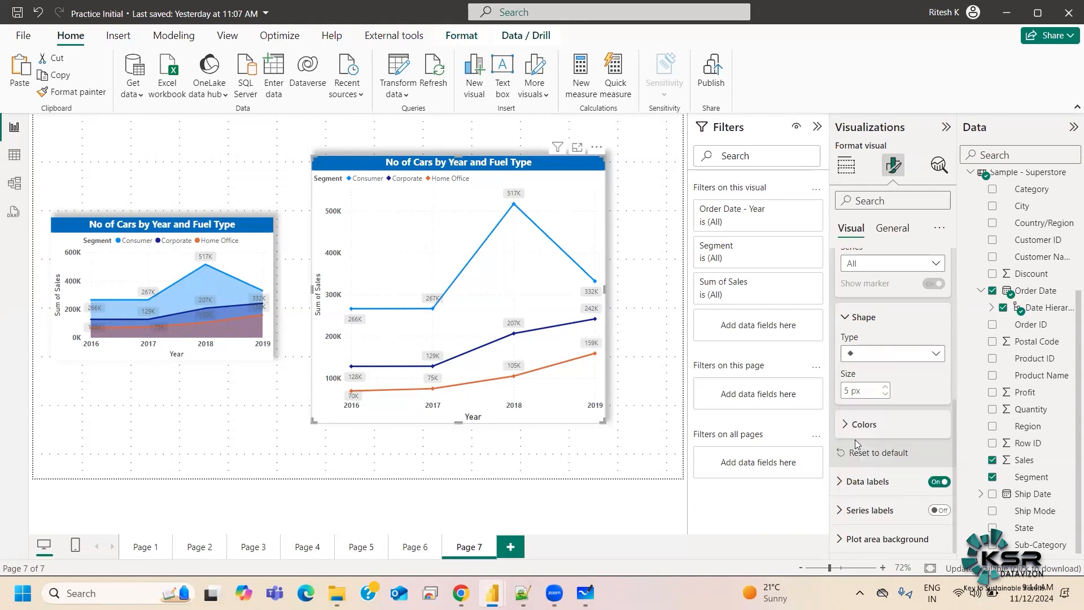
left_click(849, 357)
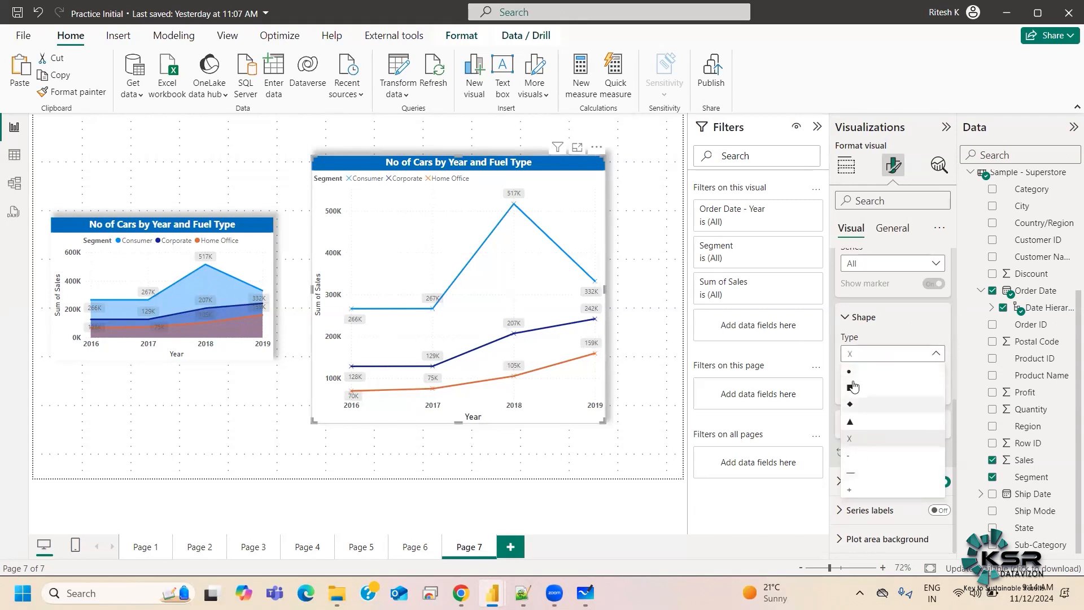
left_click(851, 424)
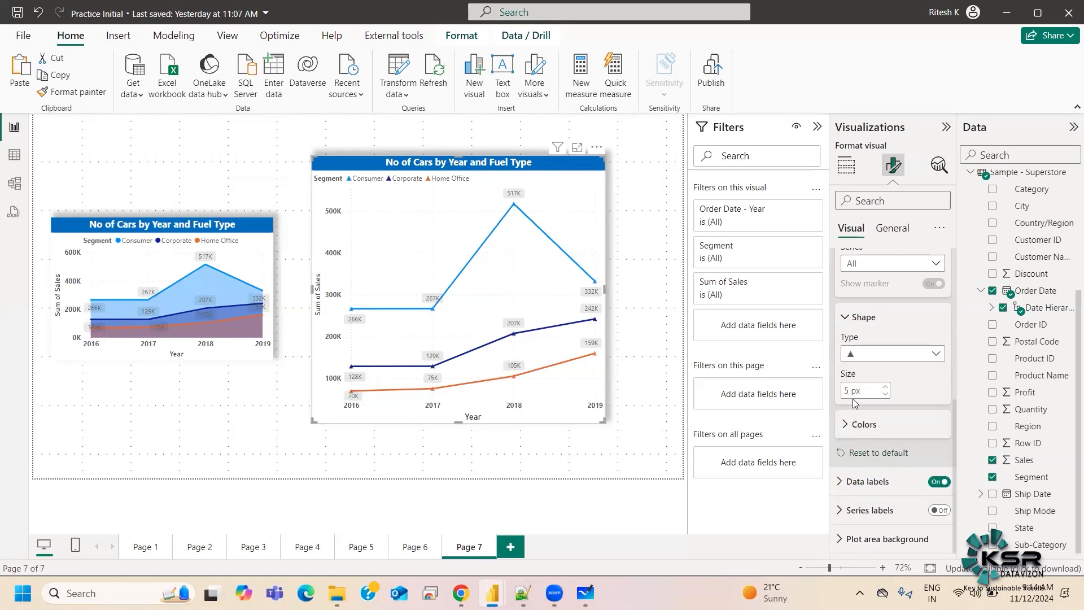
Set the line chart's marker type back to the circle and its size to 7 px
left_click(871, 354)
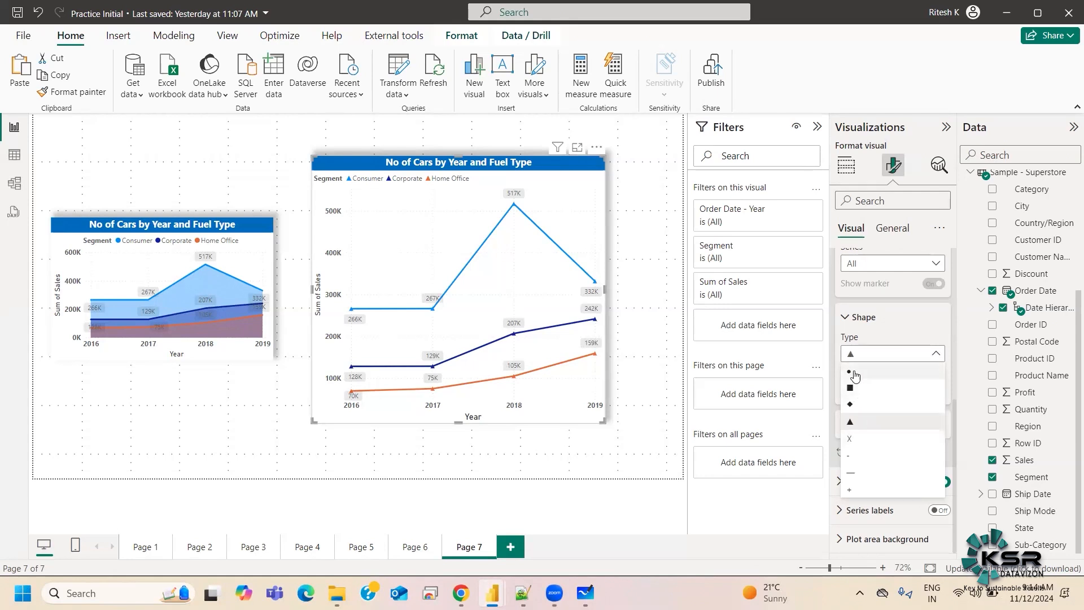
left_click(855, 373)
left_click(886, 387)
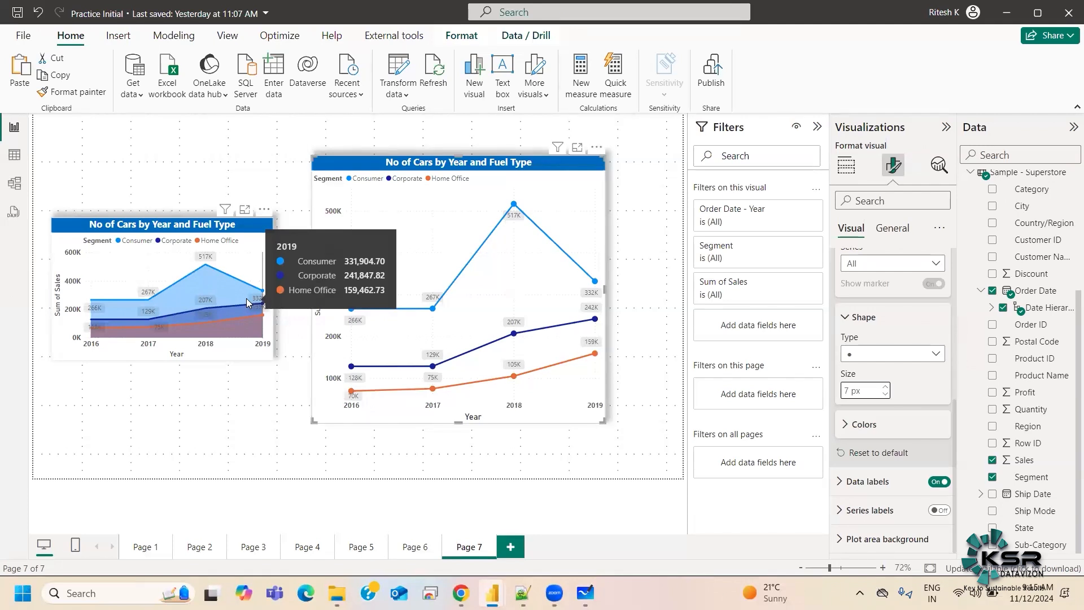
Enlarge the area chart by extending its bottom-right corner and raising its top edge slightly above the line chart's top
left_click(252, 350)
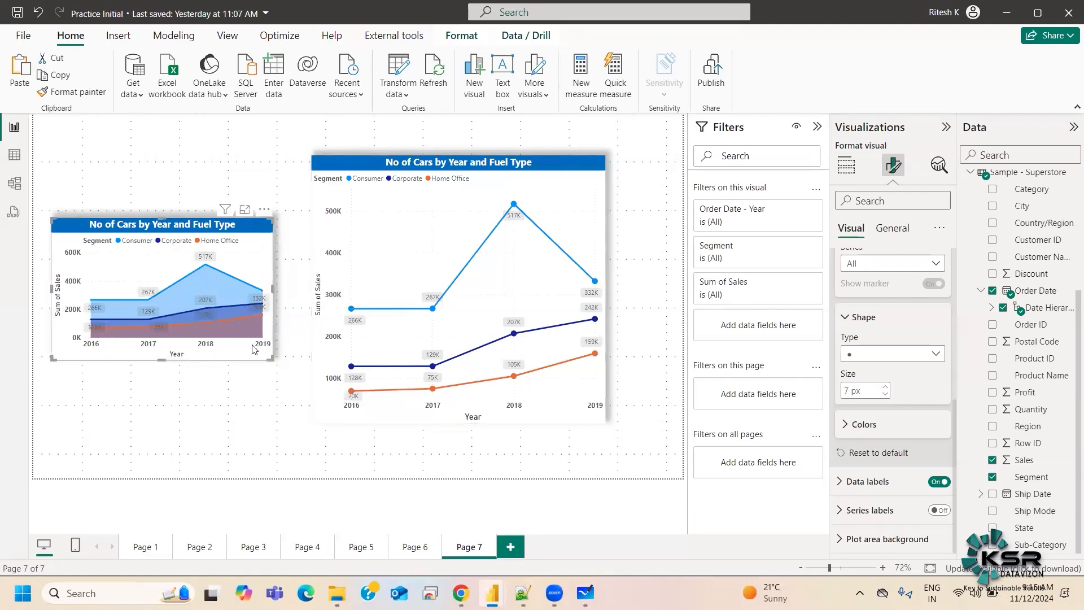
left_click_drag(271, 358, 292, 433)
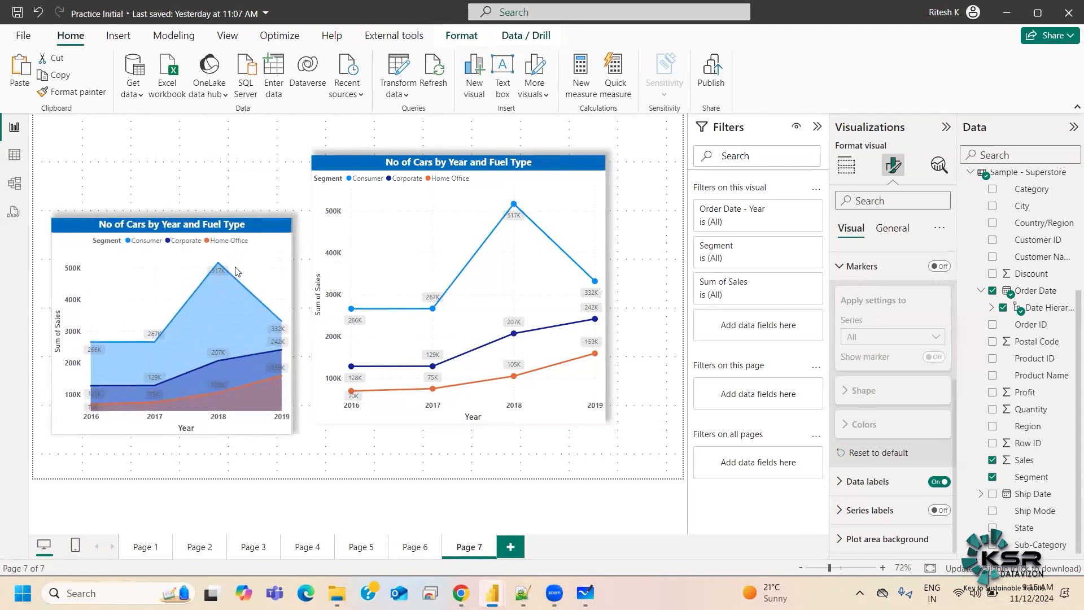
left_click_drag(169, 217, 168, 139)
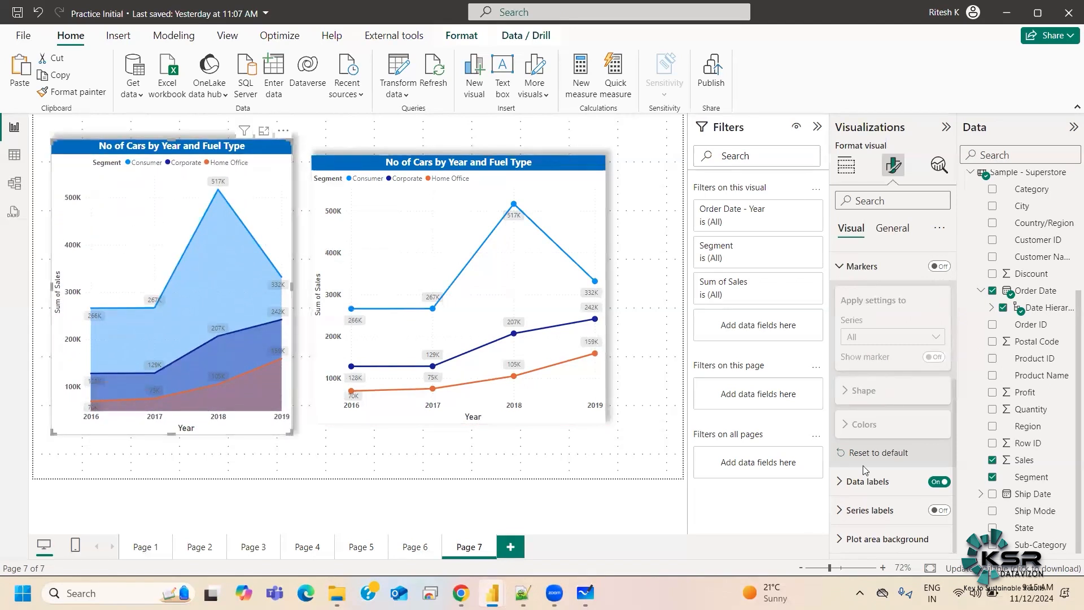
Turn on circle markers for all series of the area chart and set their size to 7 px
scroll(926, 441, "up", 3)
left_click(939, 407)
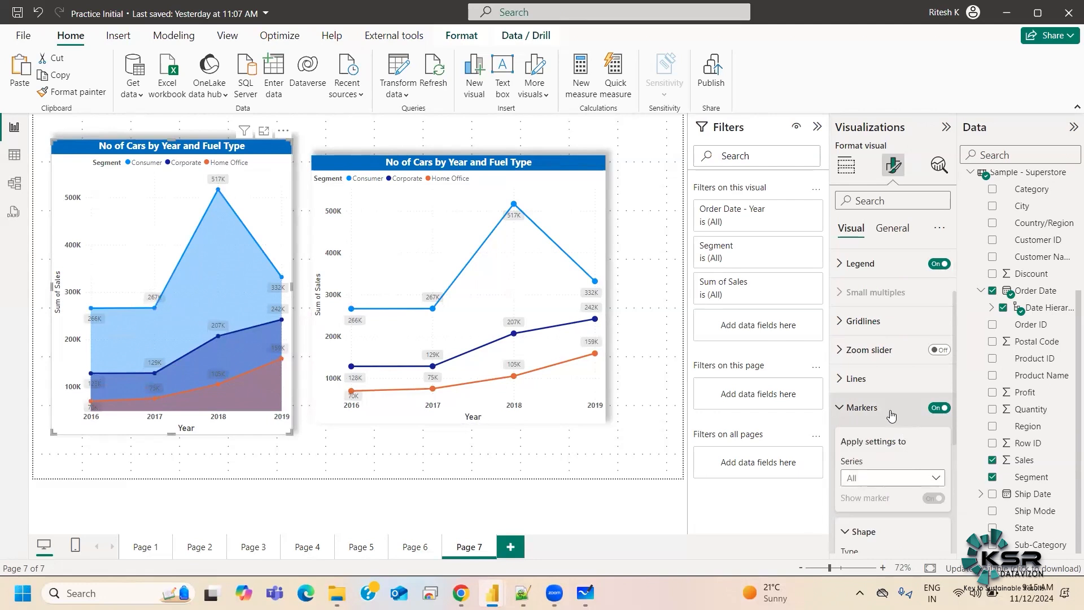
scroll(887, 443, "down", 3)
left_click(888, 460)
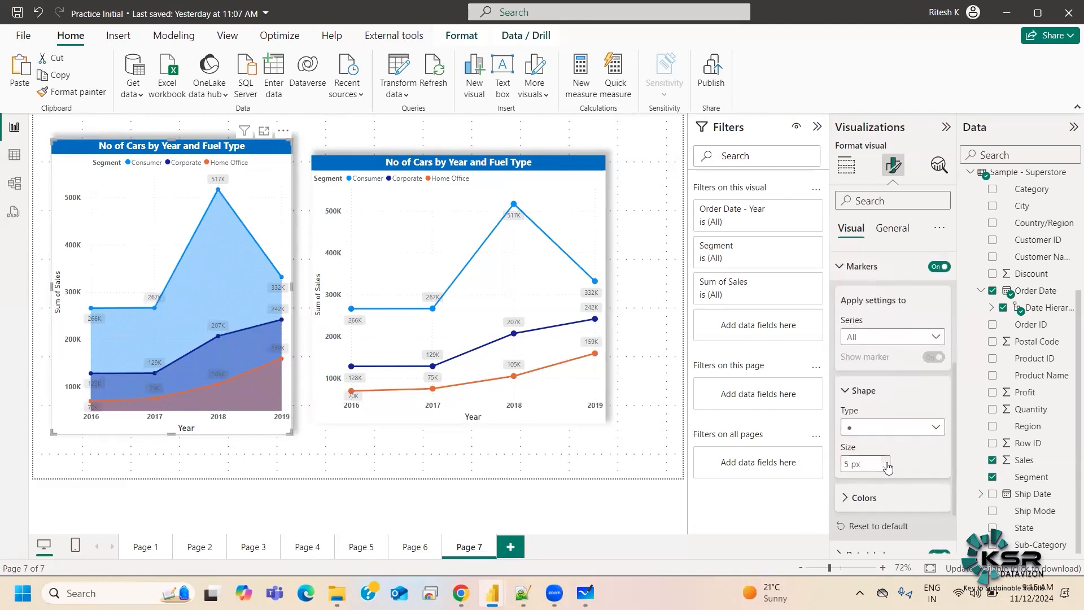
Move the line chart toward the page's right edge and widen the area chart into the freed space
left_click_drag(500, 164, 556, 160)
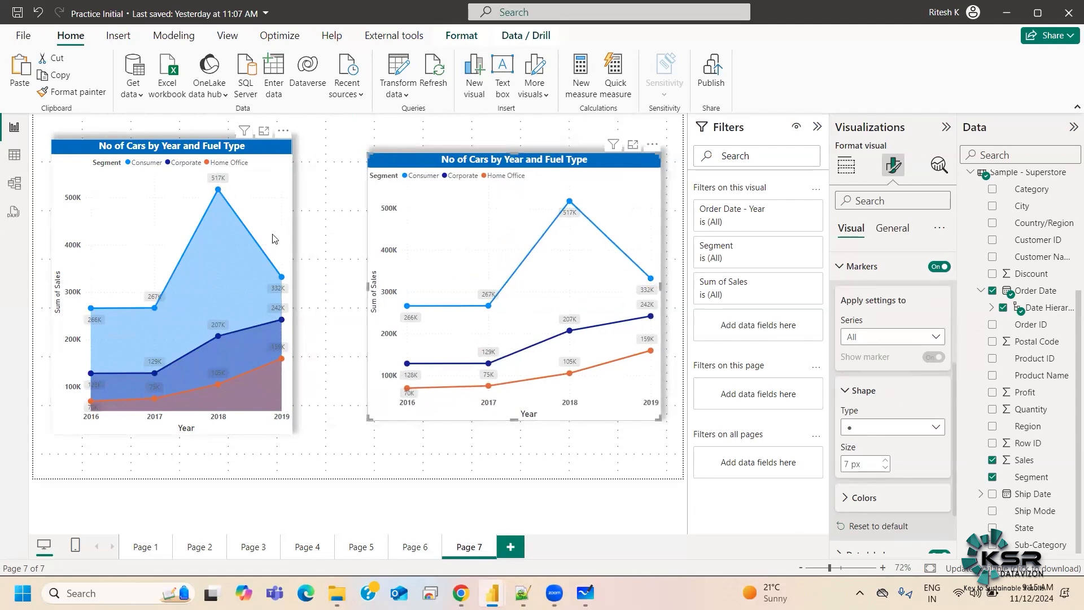
left_click(290, 293)
left_click_drag(290, 287, 335, 287)
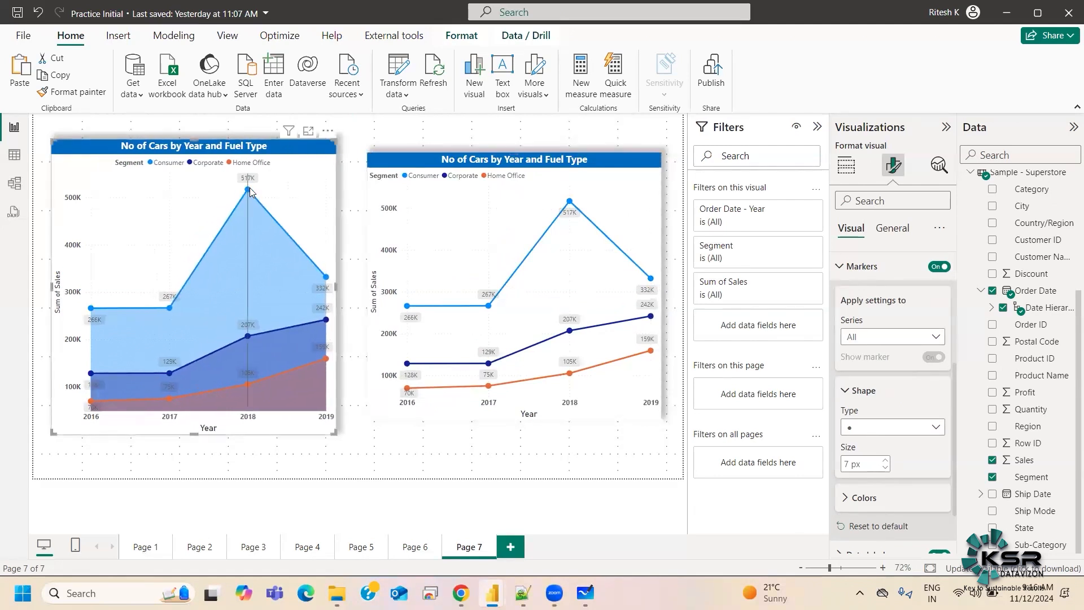
Inspect the area chart's 2018 values by segment and review the fields assigned to its axes and legend
mouse_move(251, 192)
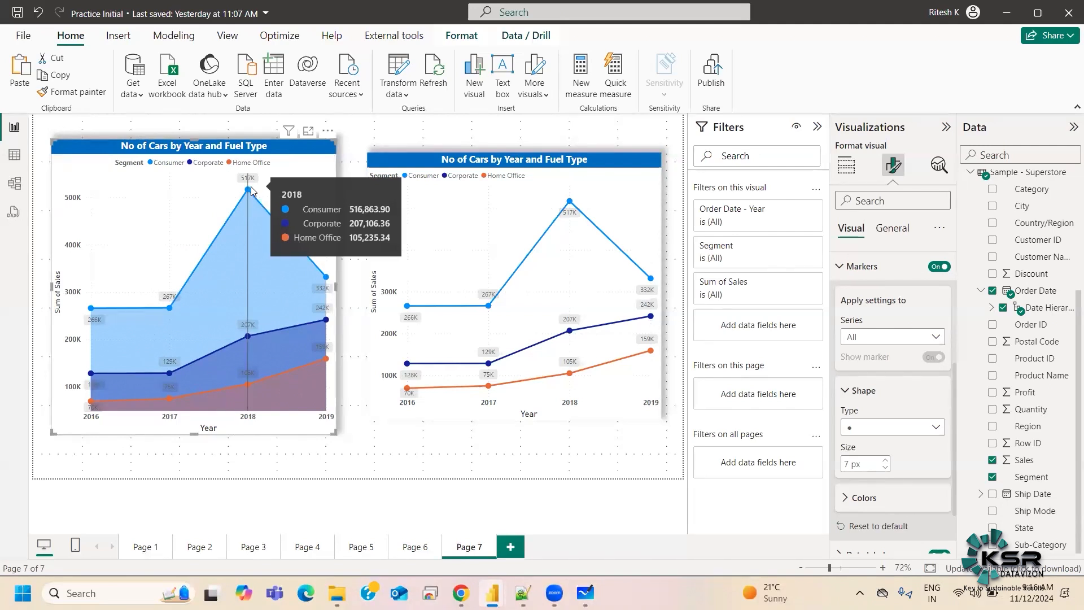
left_click(845, 165)
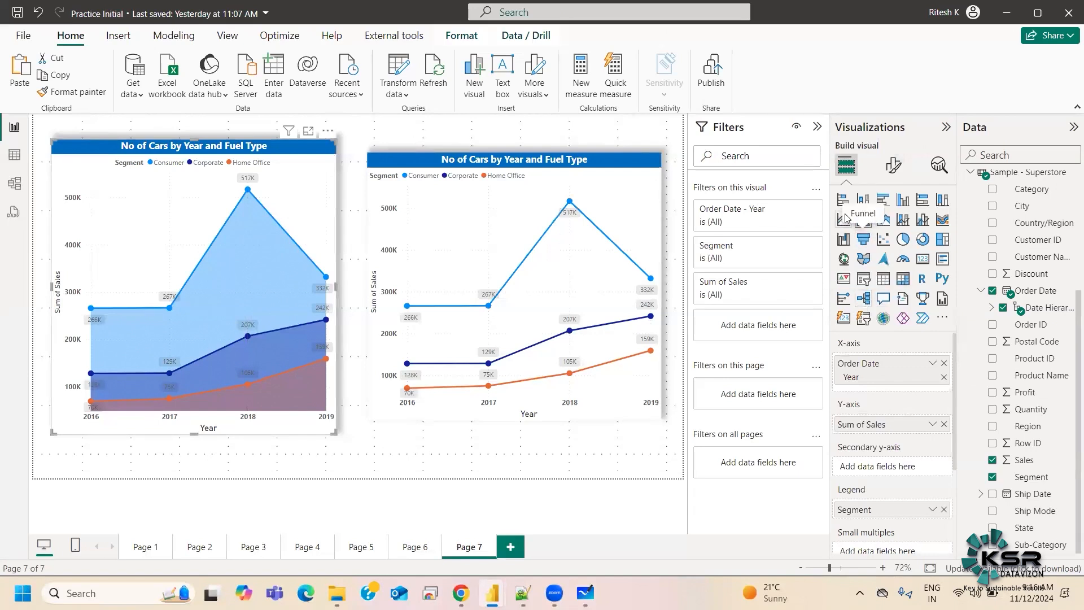
scroll(897, 485, "down", 2)
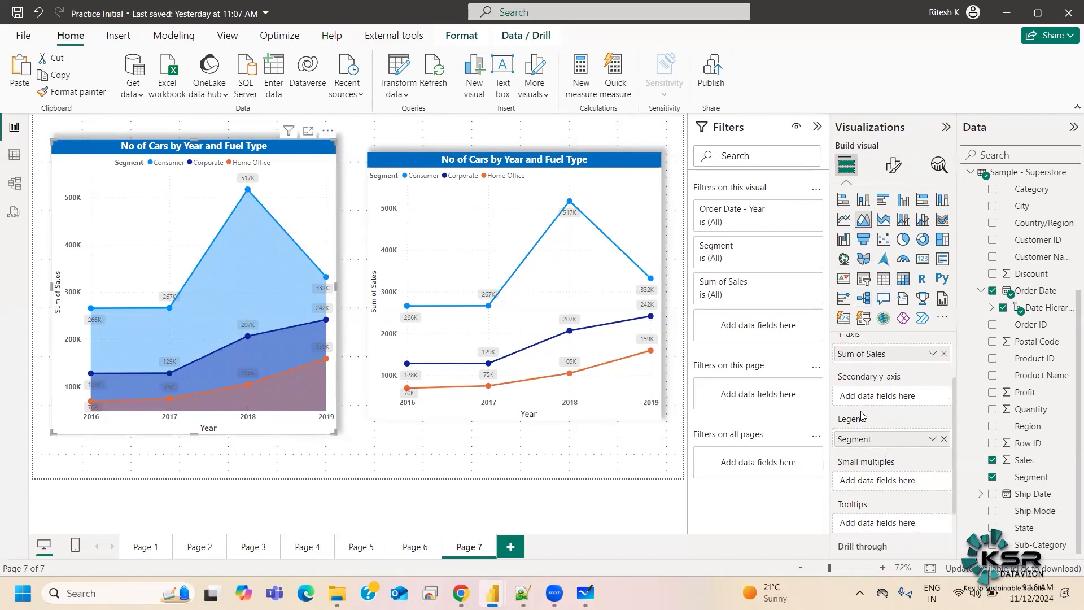
scroll(864, 412, "down", 2)
scroll(874, 408, "up", 4)
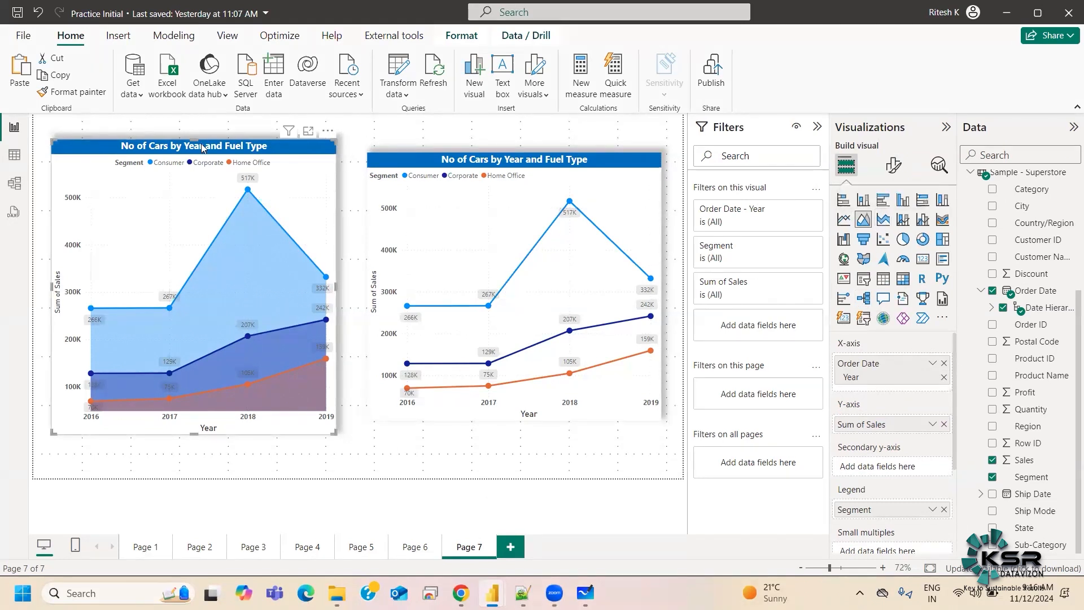
Copy the area chart from Page 7 to Page 5 and shrink it slightly from its bottom-right corner
left_click(347, 550)
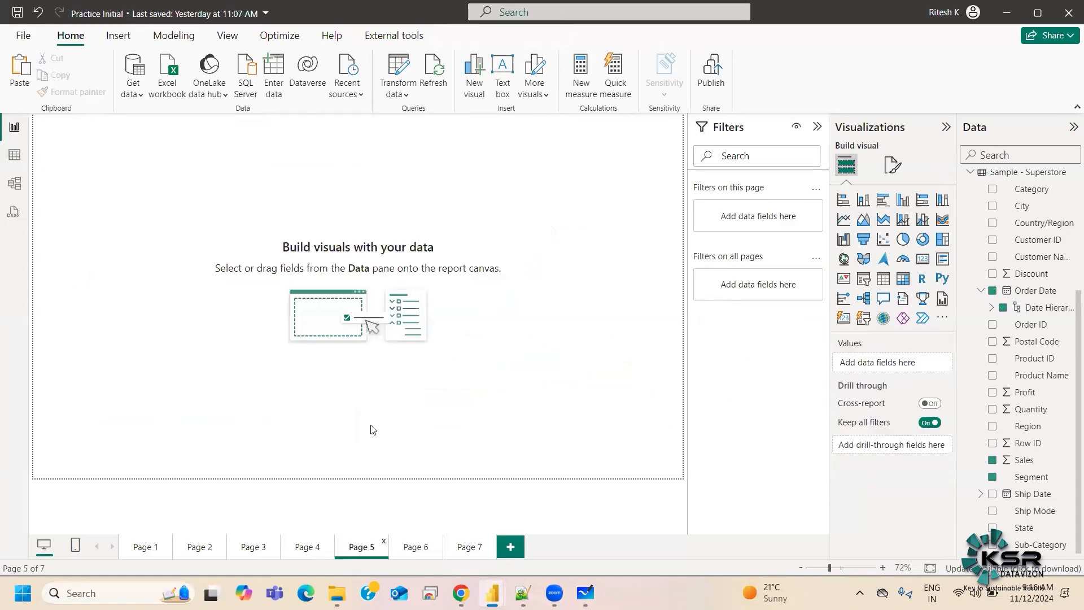
key("ctrl+v")
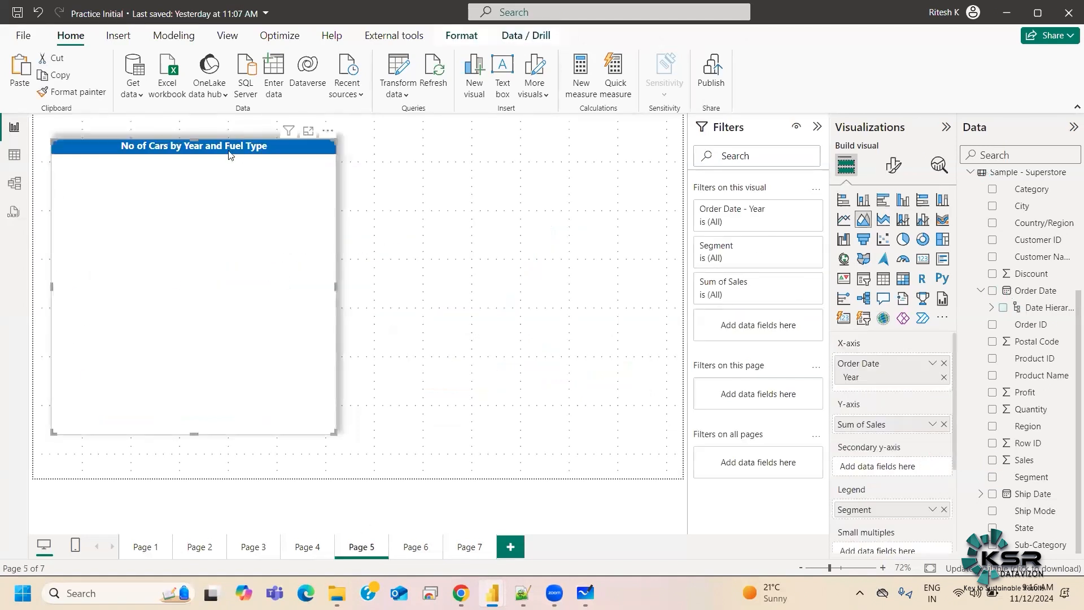
left_click_drag(335, 433, 308, 419)
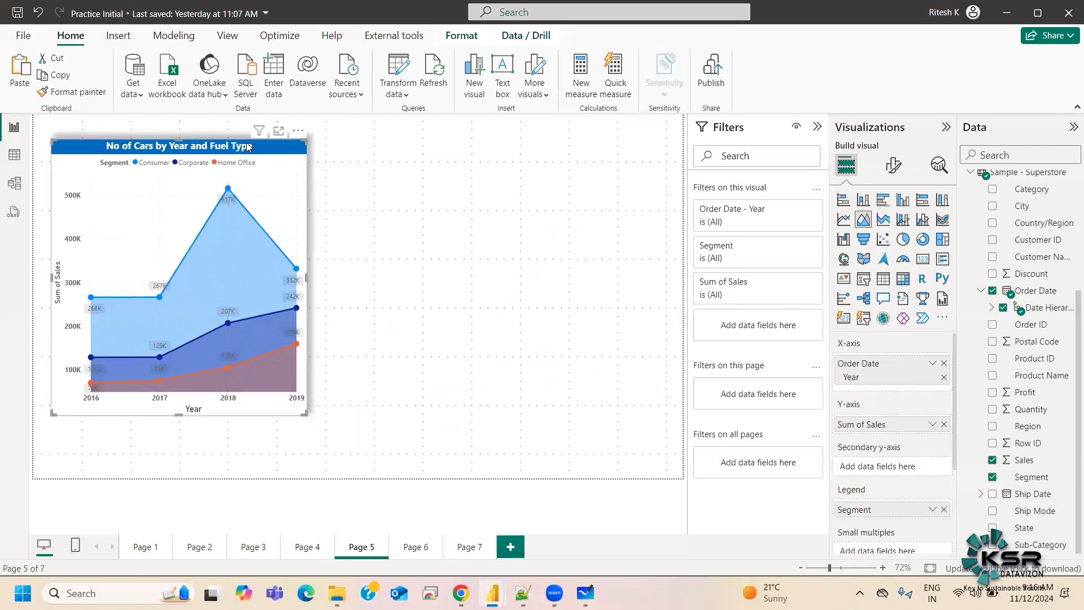
Duplicate the area chart, align the copy beside the original, and convert the copy to a stacked area chart
key("ctrl+c")
key("ctrl+v")
left_click_drag(253, 145, 373, 151)
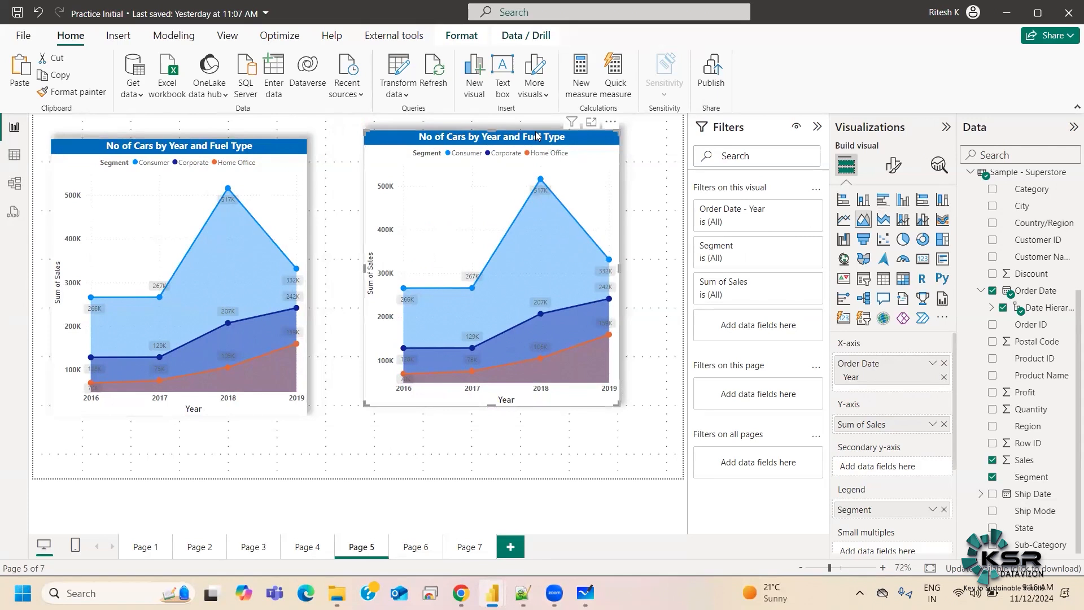
left_click_drag(572, 156, 571, 166)
left_click(883, 219)
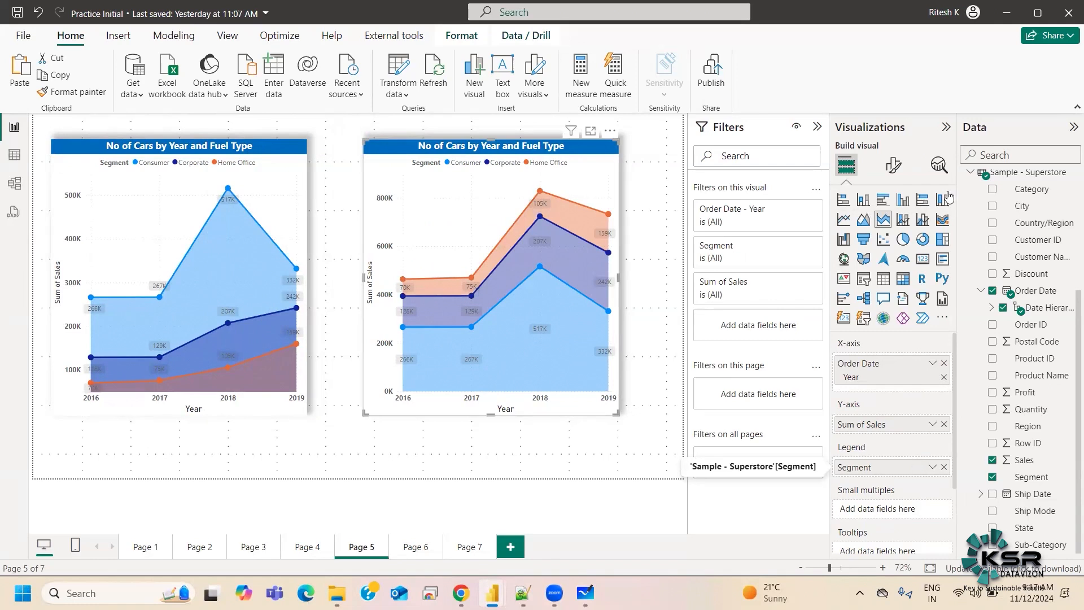
Collapse the Filters and Data panes and compare the segment values in the area and stacked area charts
left_click(817, 126)
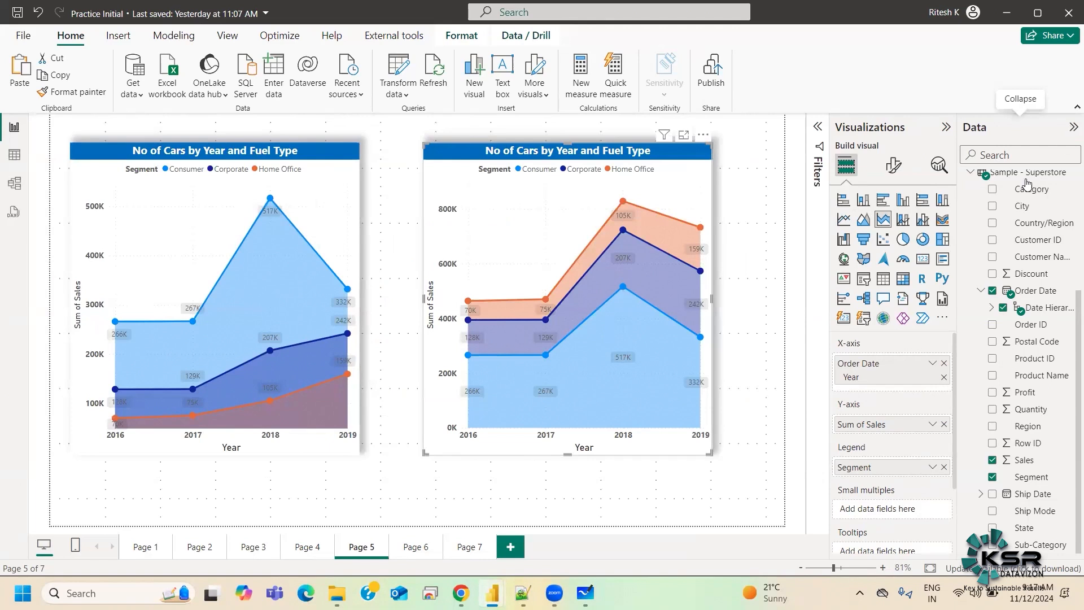
left_click(1071, 129)
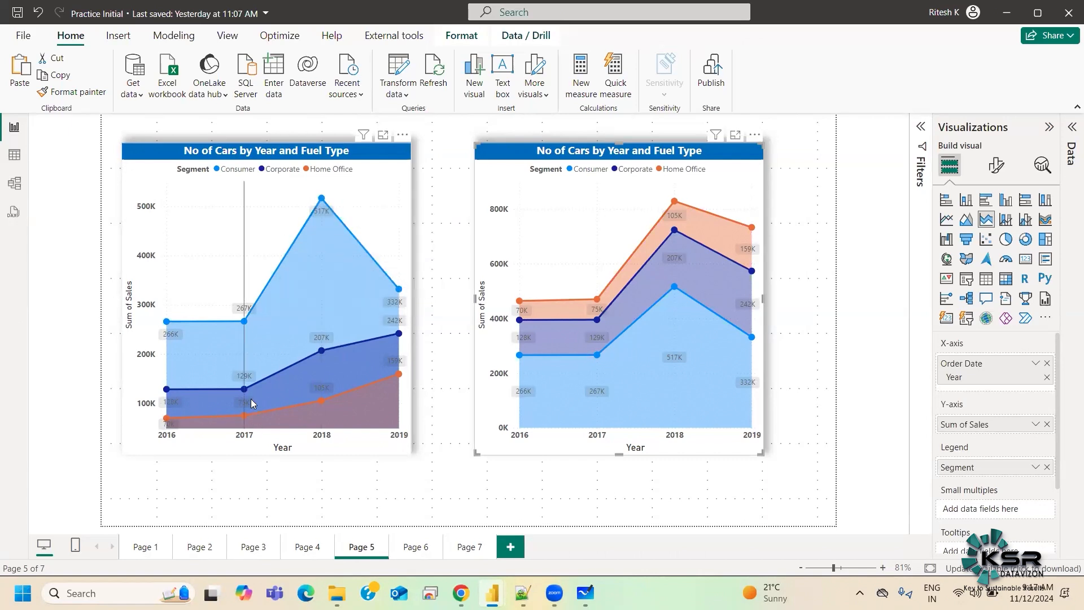
mouse_move(257, 396)
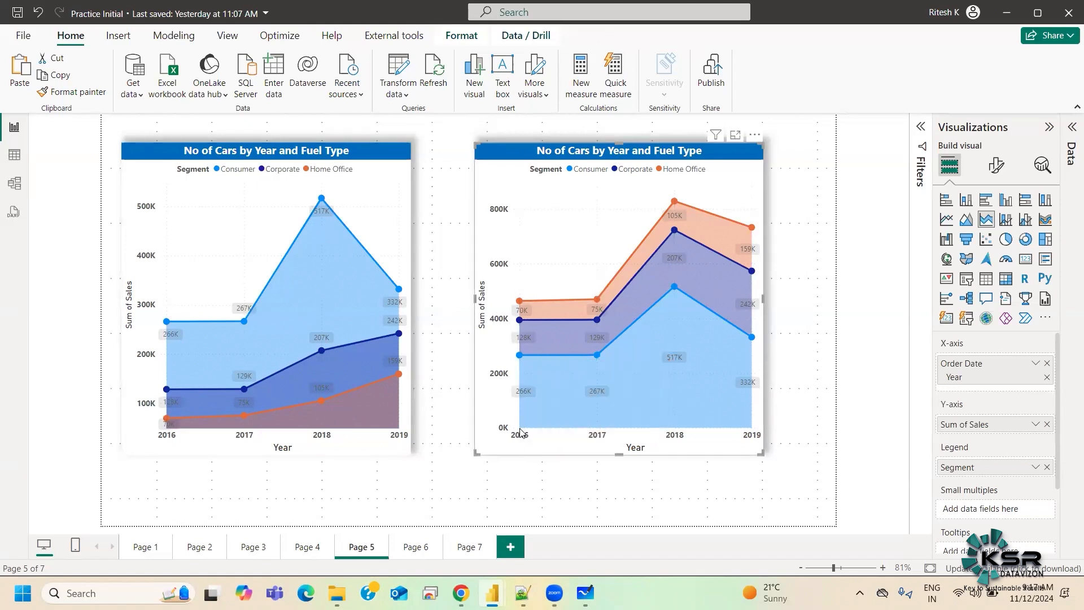
mouse_move(519, 360)
mouse_move(518, 323)
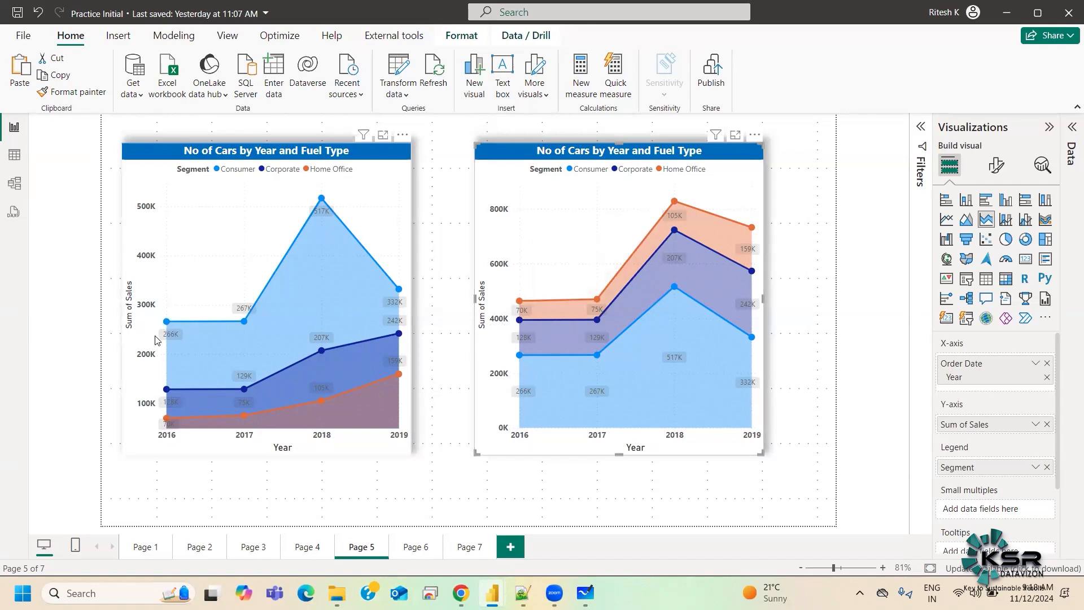
mouse_move(168, 330)
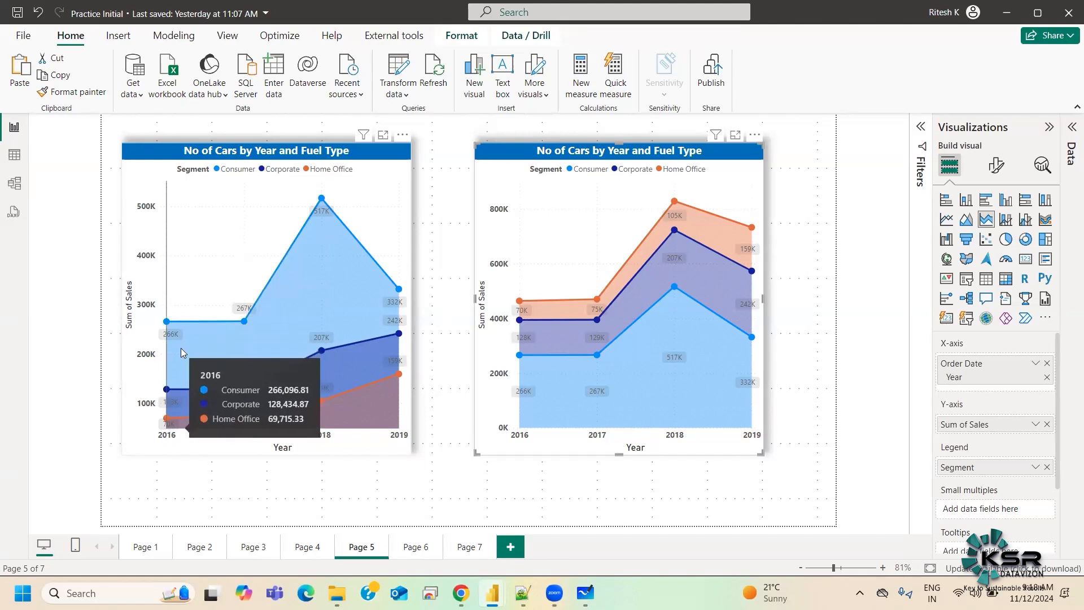
mouse_move(617, 439)
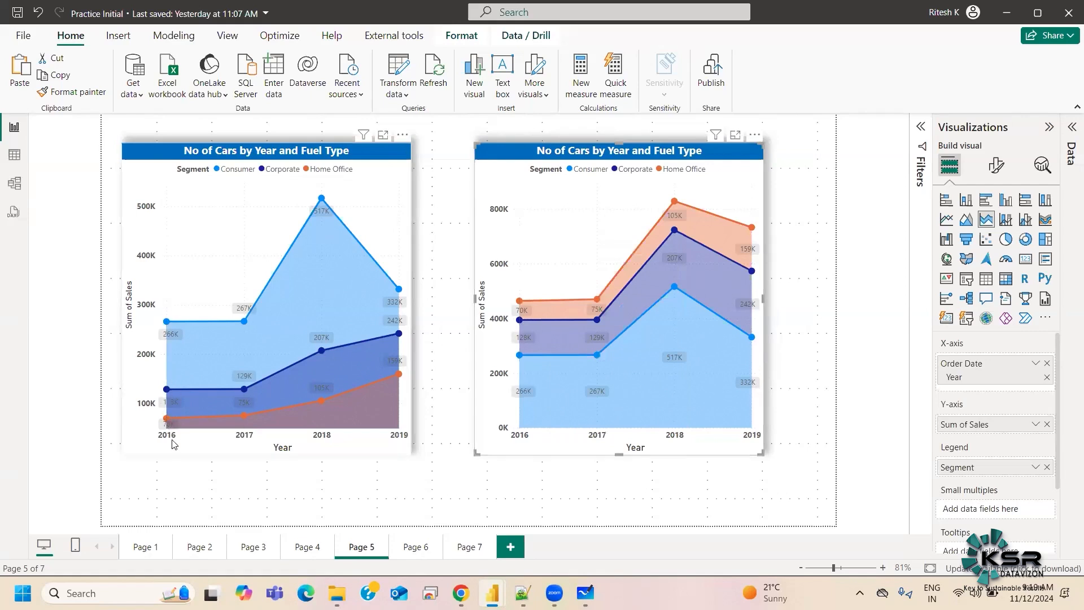
mouse_move(182, 431)
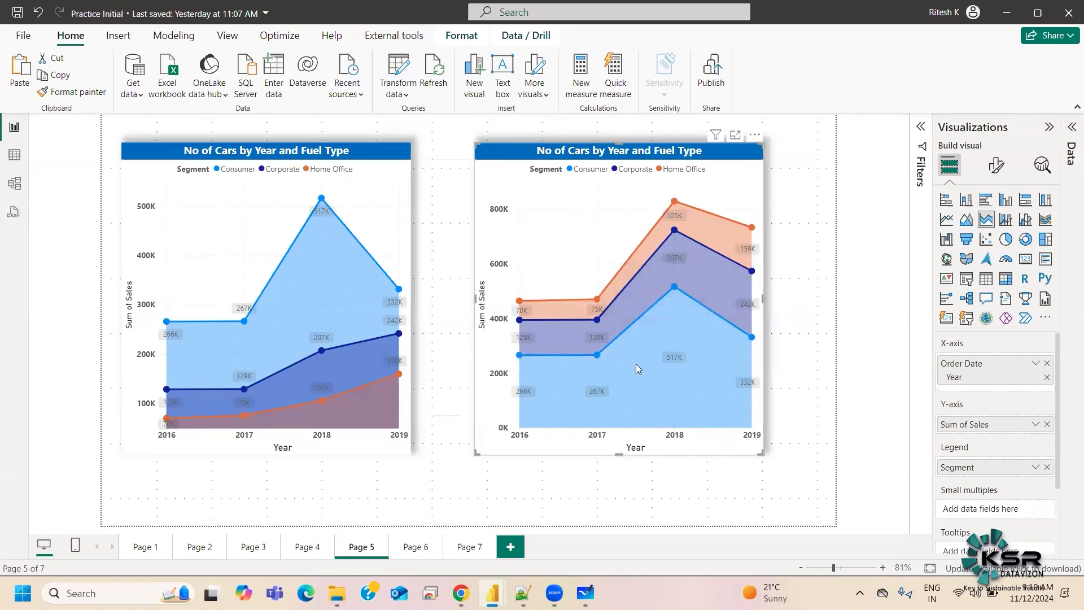
Set the text colour of the unstacked area chart's data label values to white after trying a darker grey
left_click(382, 156)
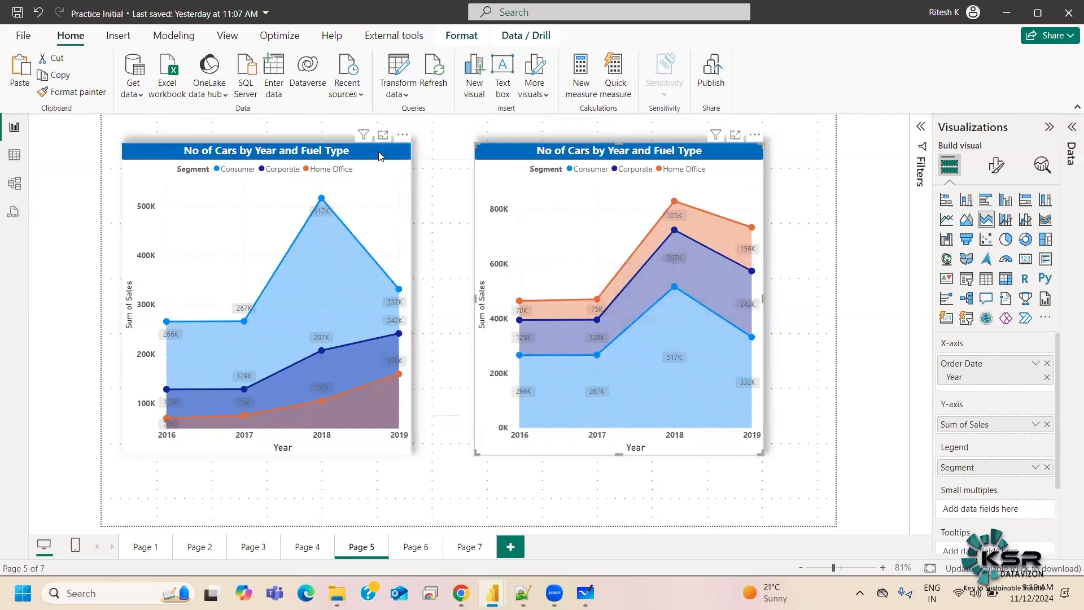
left_click(996, 165)
scroll(970, 479, "down", 2)
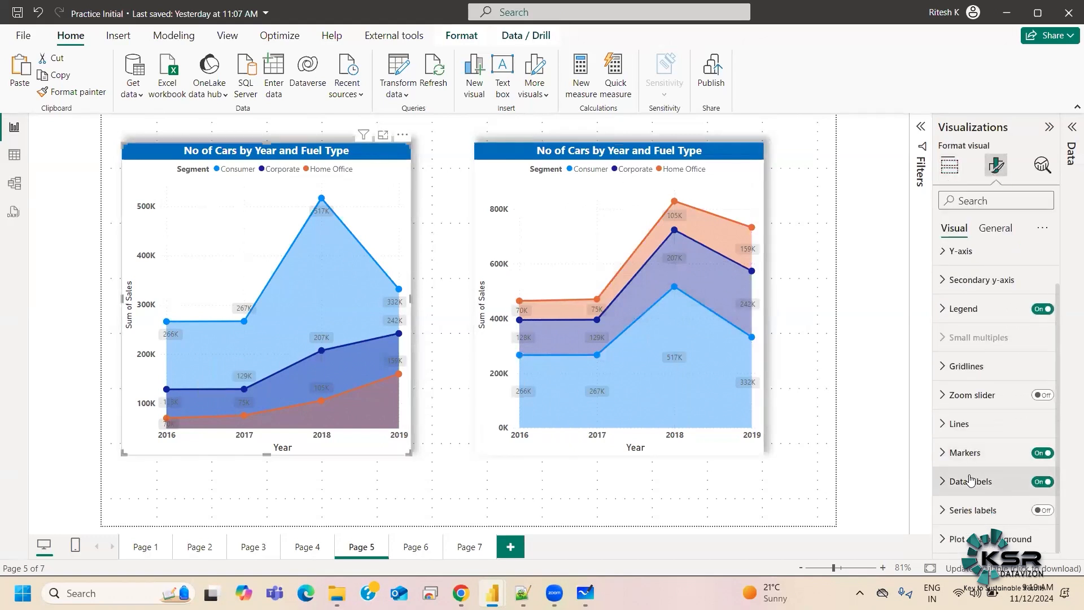
left_click(970, 480)
scroll(962, 461, "down", 3)
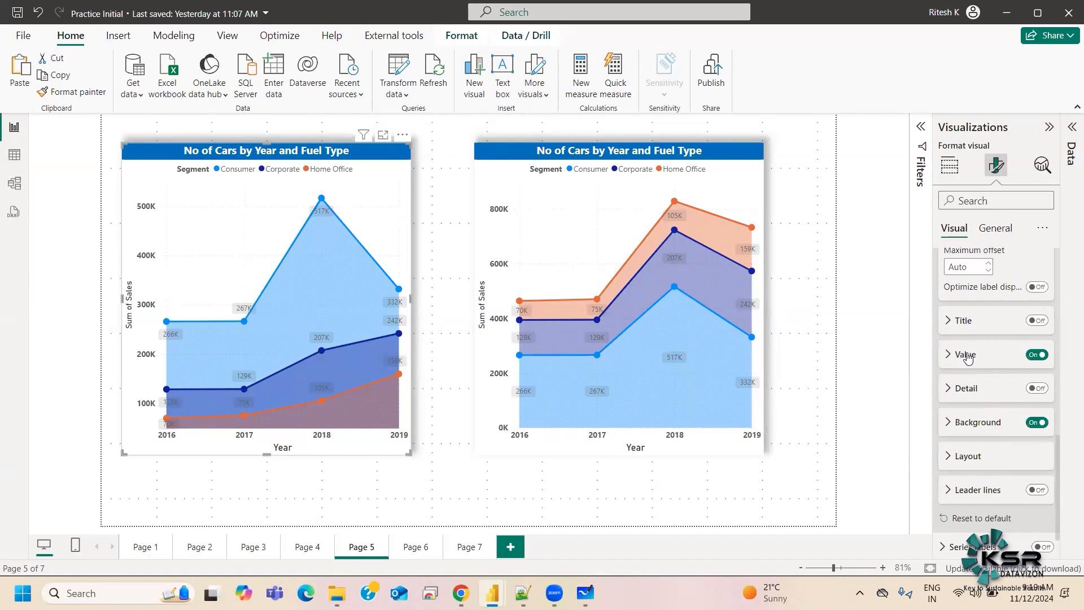
left_click(966, 355)
left_click(970, 357)
left_click(971, 356)
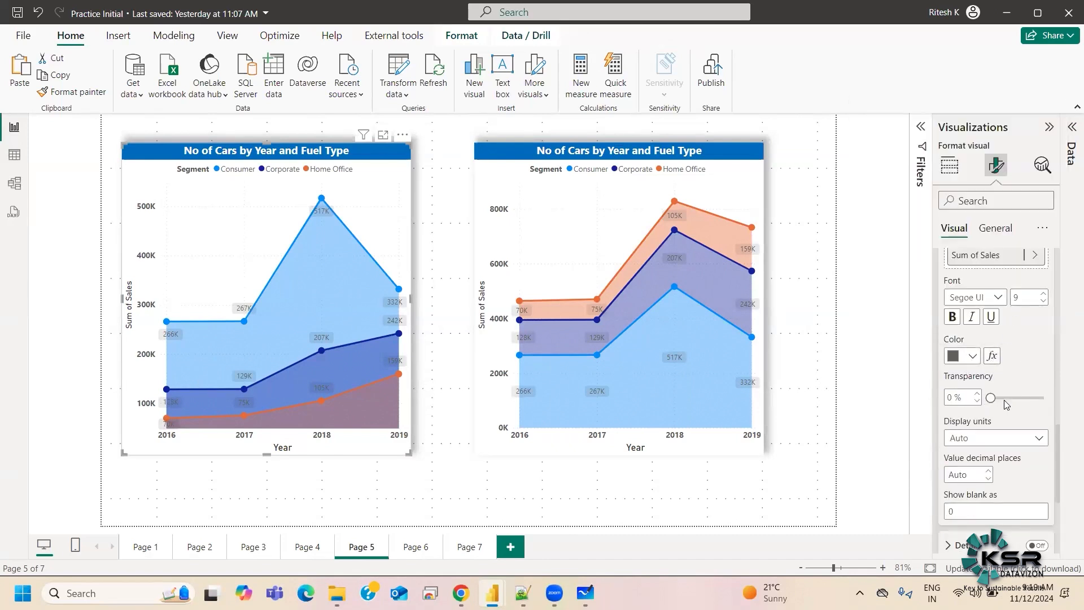
mouse_move(989, 397)
left_mouse_down()
mouse_move(1011, 398)
mouse_move(990, 398)
left_mouse_up()
left_click(963, 356)
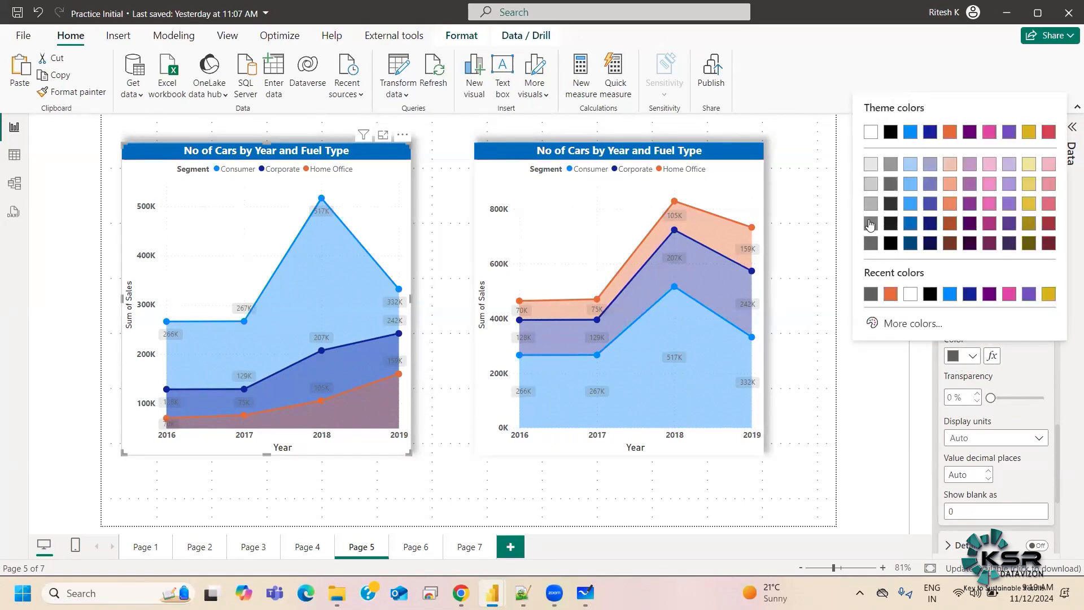
left_click(871, 224)
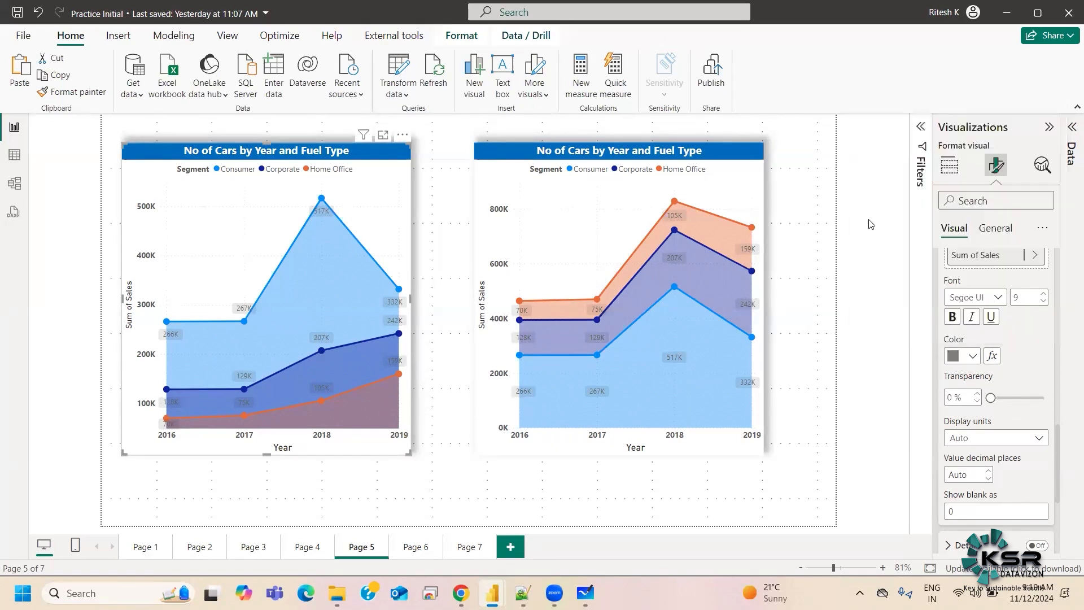
left_click(960, 356)
left_click(932, 298)
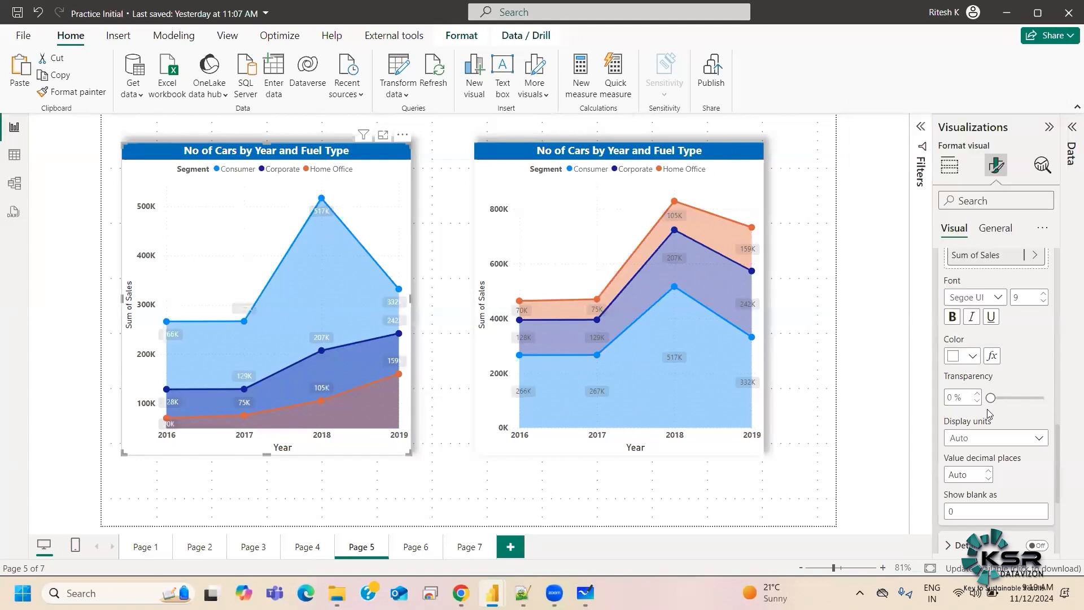
Change the unstacked area chart's data label text colour to black and close the value settings
scroll(983, 395, "up", 2)
scroll(983, 393, "up", 4)
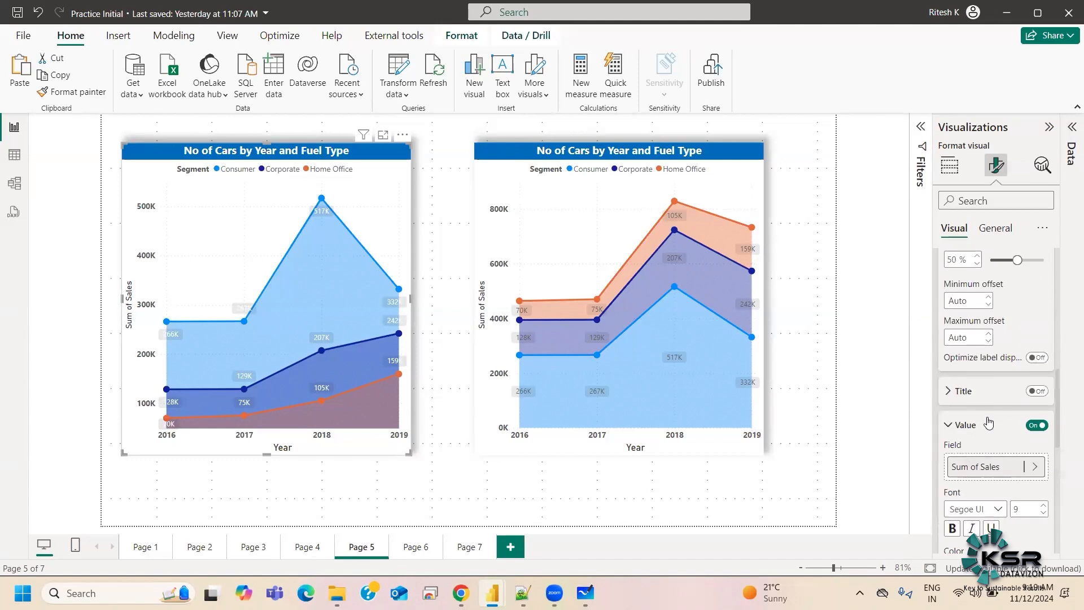
scroll(994, 426, "down", 8)
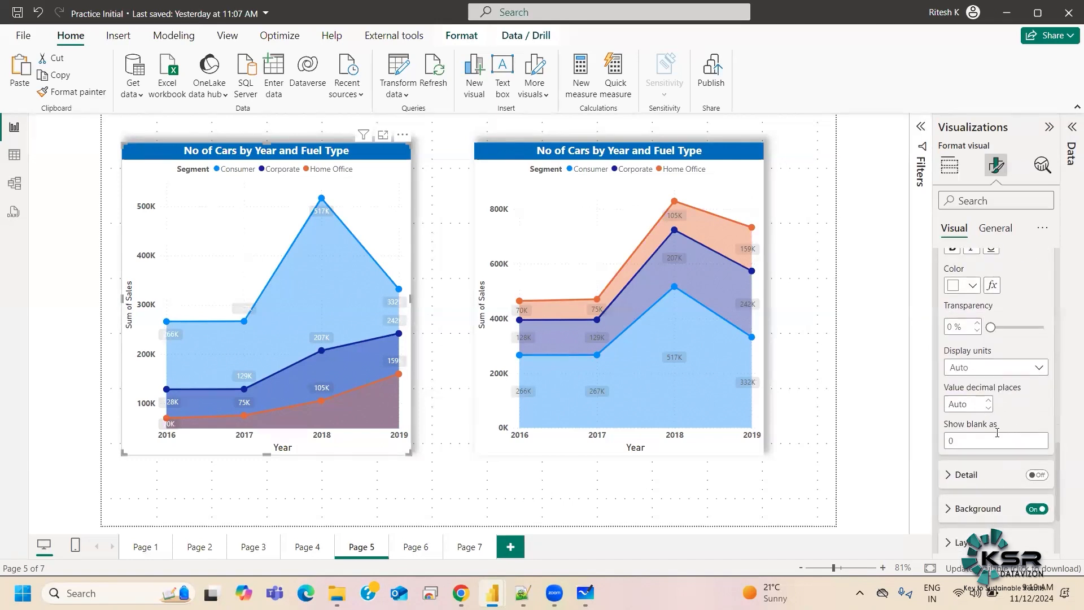
scroll(974, 406, "up", 2)
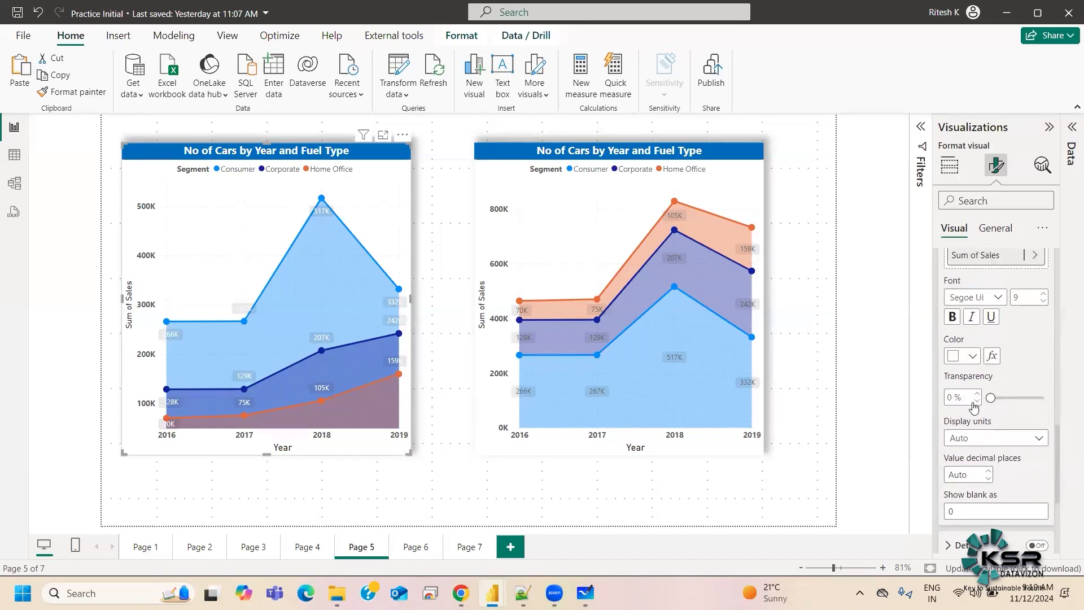
scroll(969, 325, "up", 4)
scroll(985, 342, "down", 7)
scroll(976, 367, "up", 5)
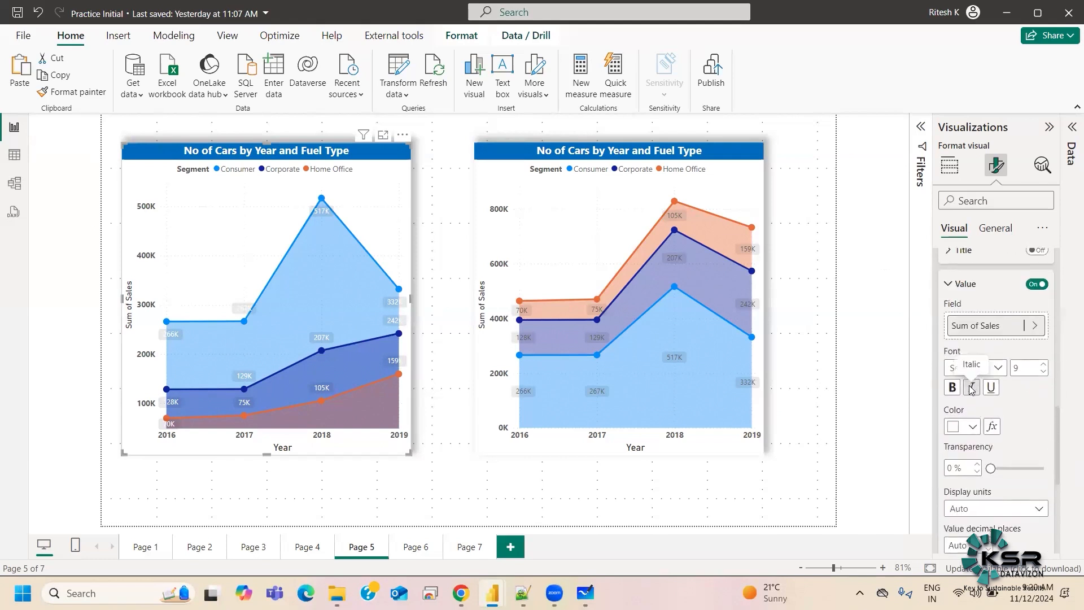
scroll(971, 389, "down", 2)
left_click(972, 356)
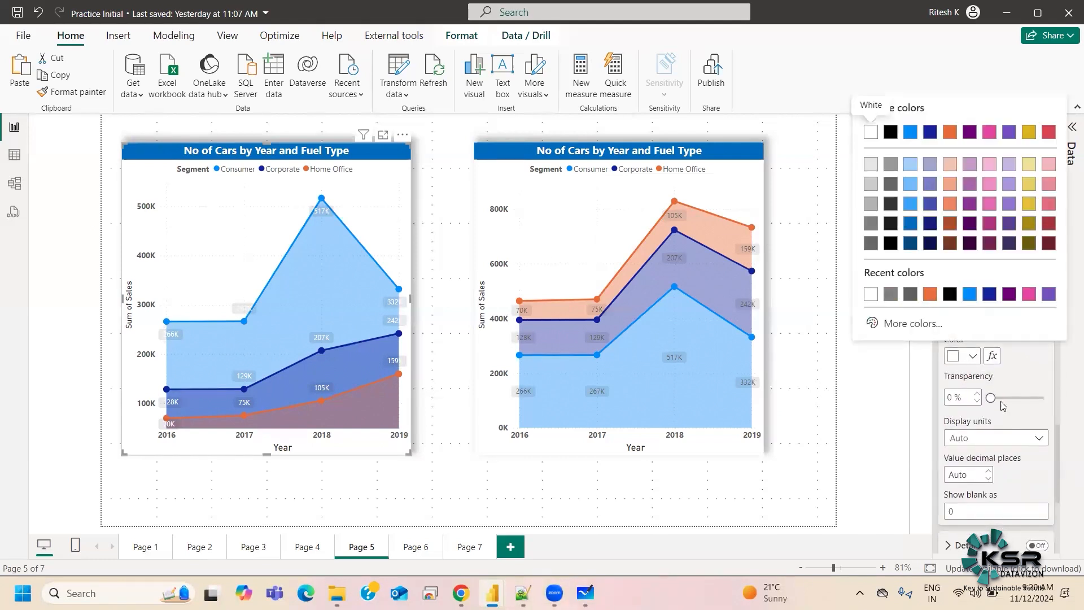
scroll(995, 408, "up", 2)
left_click(964, 282)
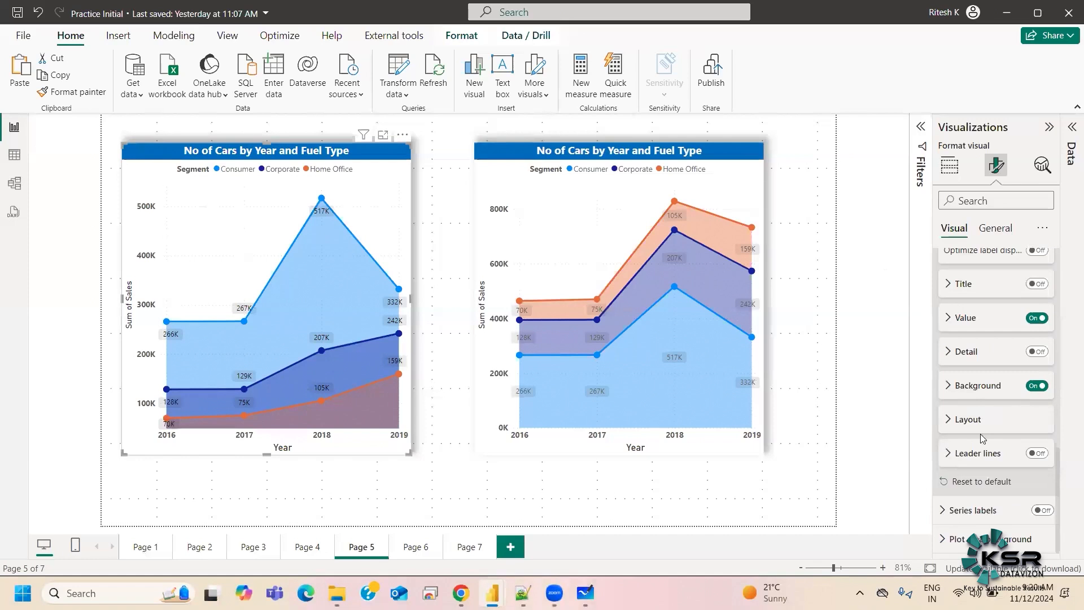
Set the unstacked area chart's data label background transparency to 70% and its label text colour to white
left_click(964, 389)
mouse_move(1023, 466)
left_mouse_down()
mouse_move(1004, 465)
mouse_move(1027, 464)
left_mouse_up()
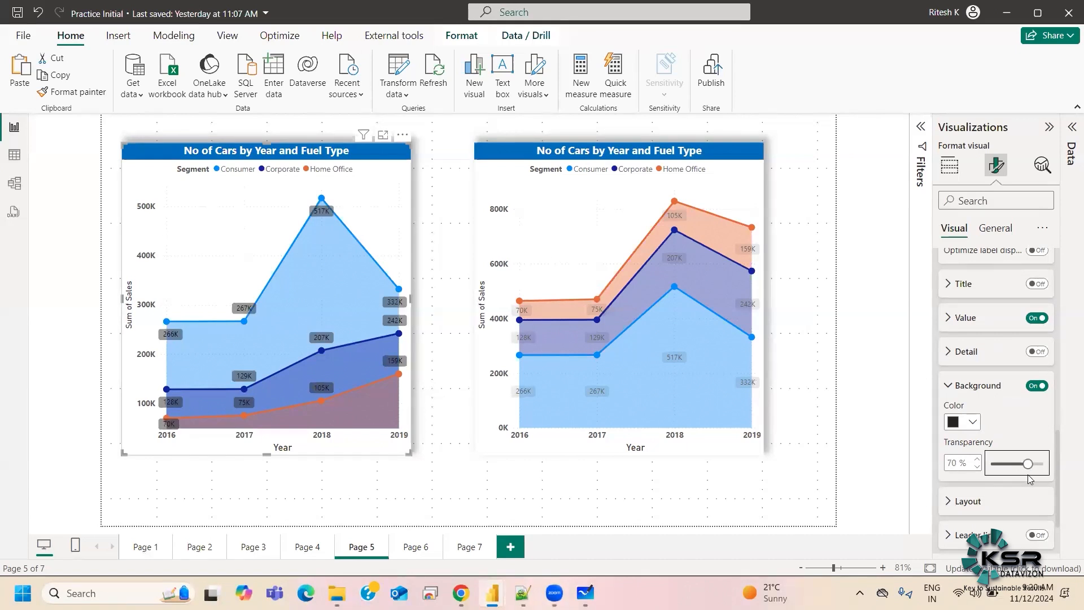
scroll(985, 449, "up", 3)
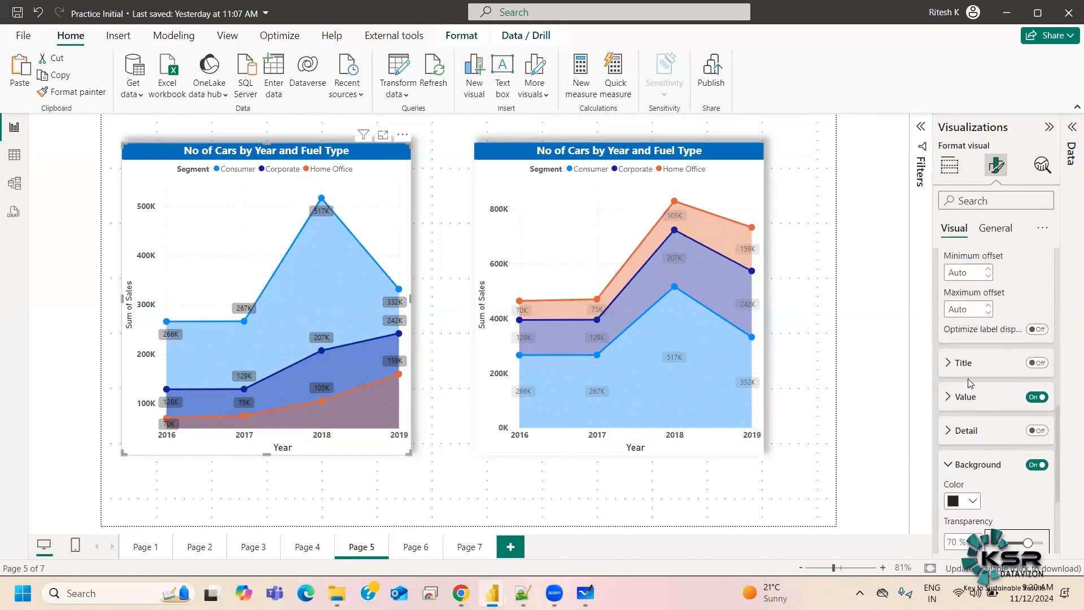
scroll(972, 433, "down", 3)
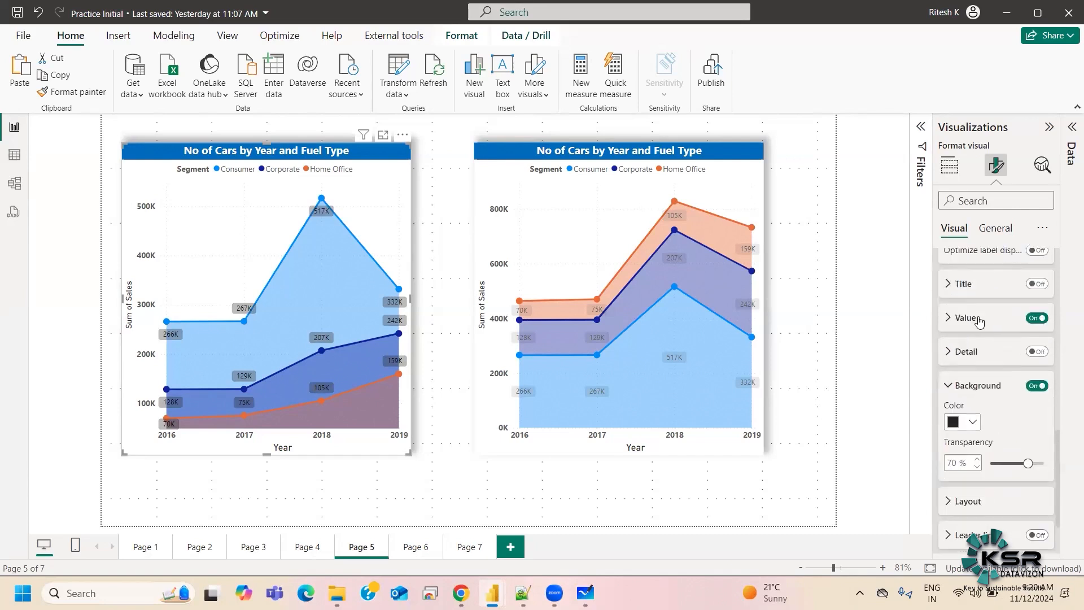
left_click(977, 318)
left_click(968, 465)
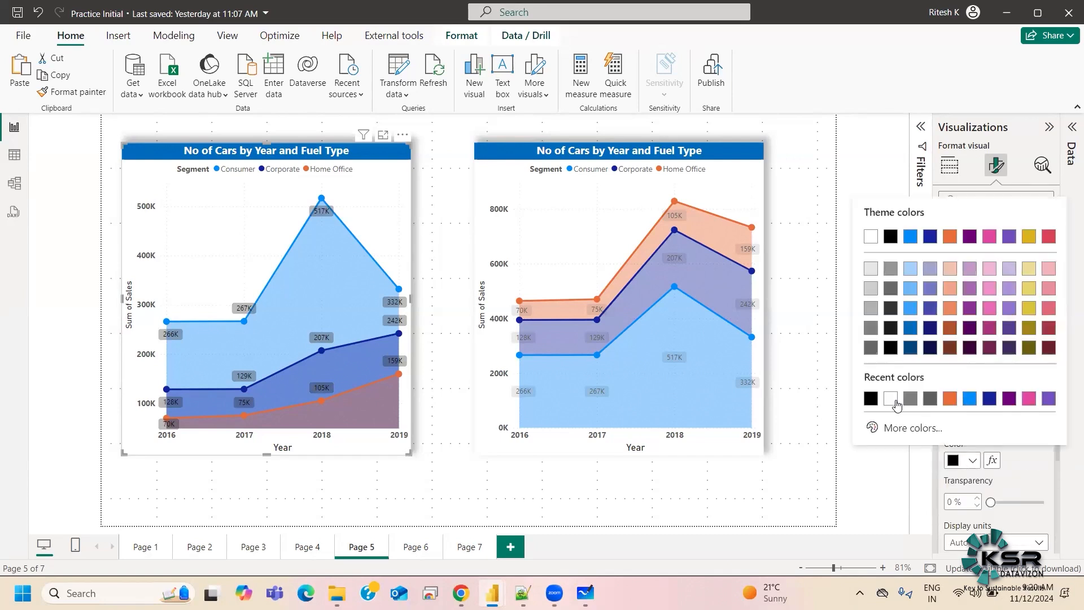
left_click(870, 234)
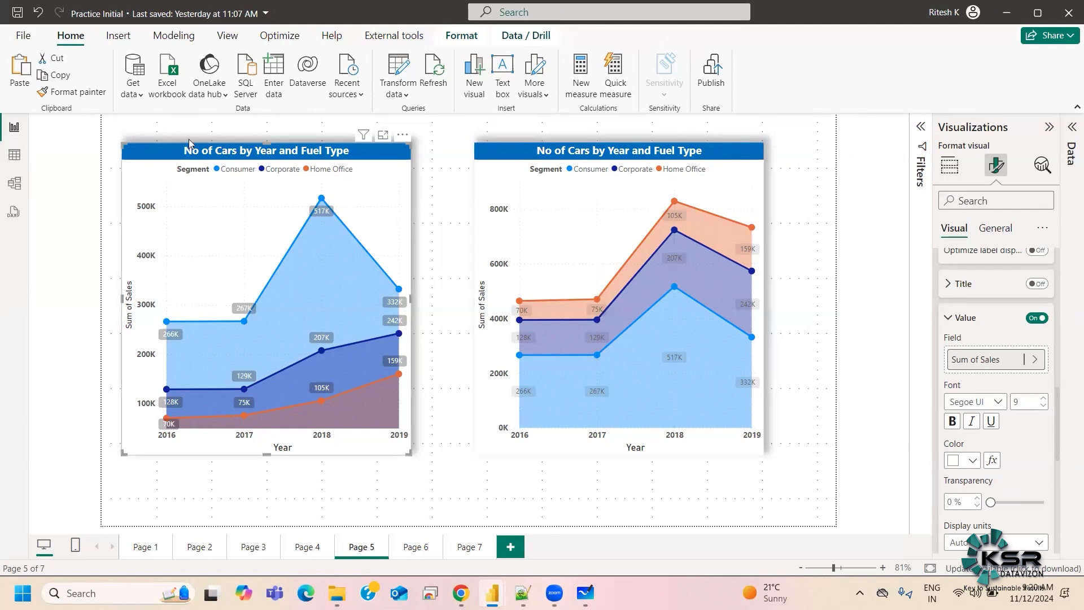
Copy the unstacked area chart's formatting onto the stacked area chart with the format painter
left_click(67, 92)
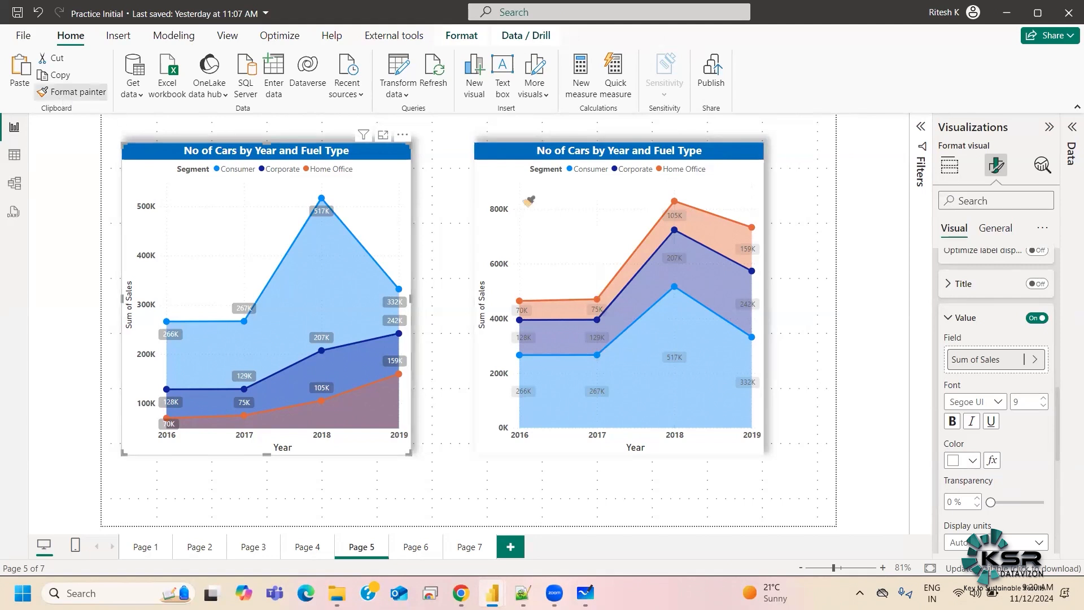
left_click(569, 166)
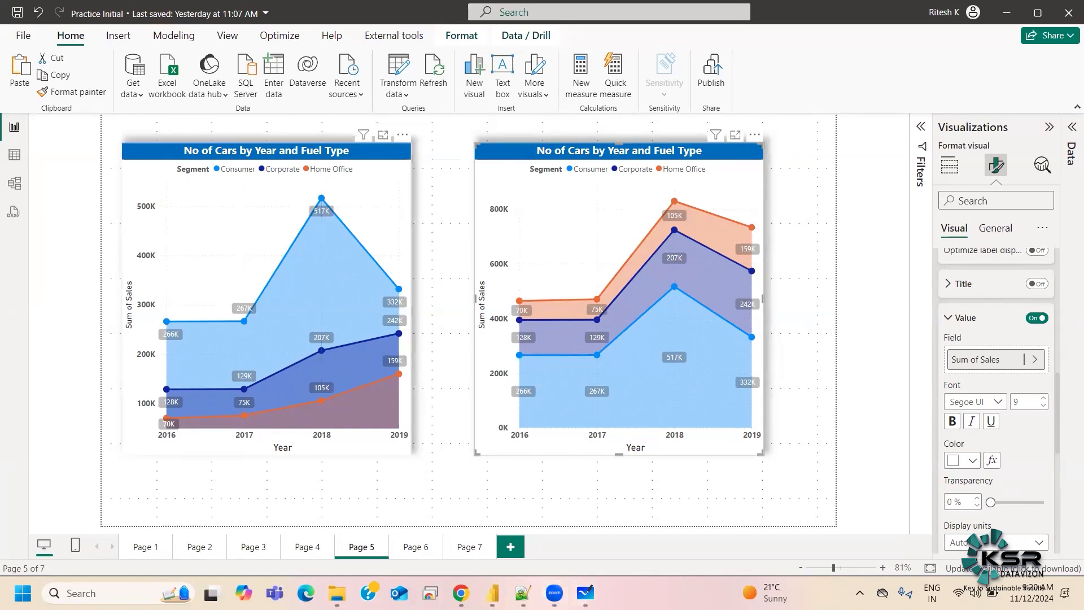
Open Snipping Tool and capture a rectangular snip of the unstacked area chart
left_click(113, 592)
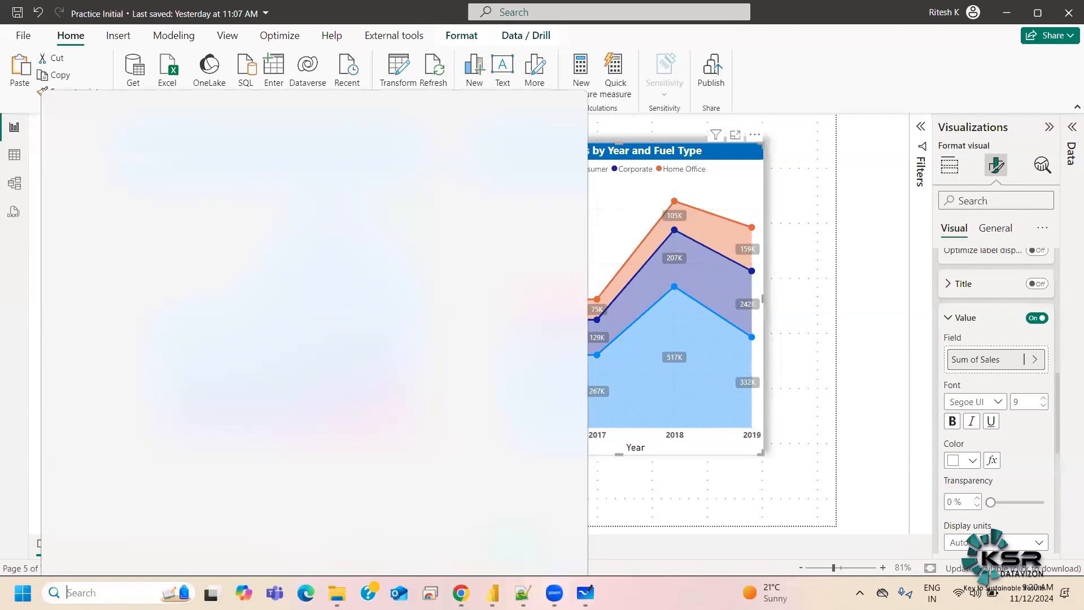
type("sni")
left_click(201, 154)
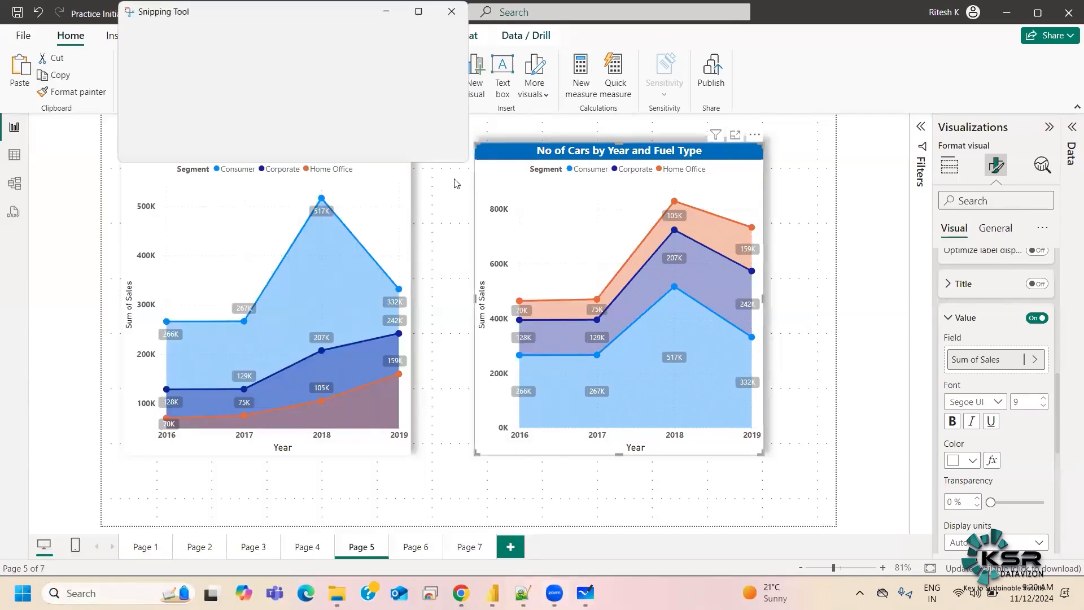
left_click(146, 43)
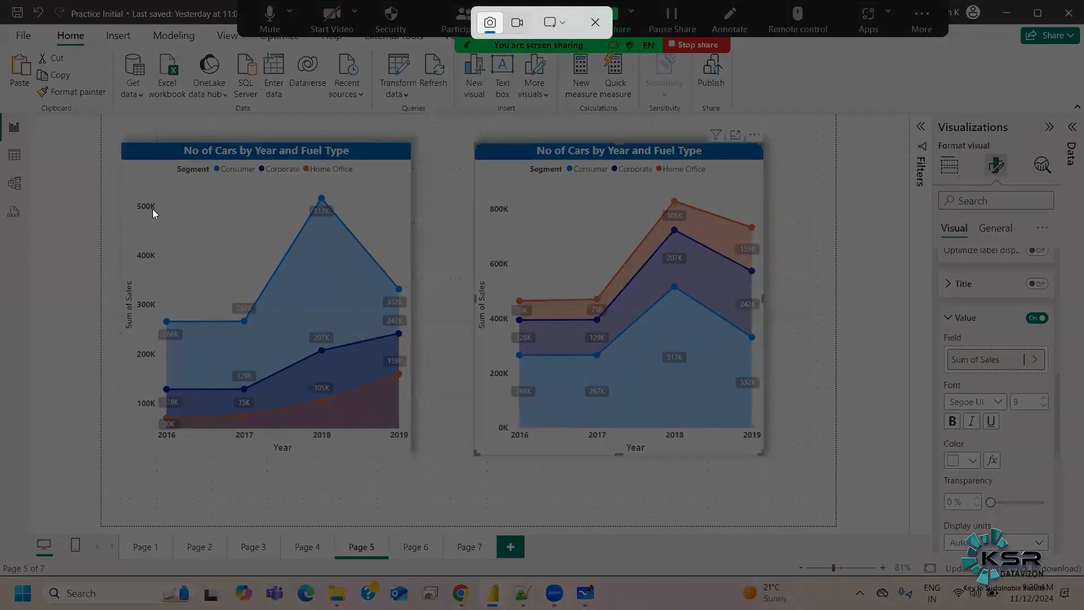
left_click_drag(112, 132, 420, 459)
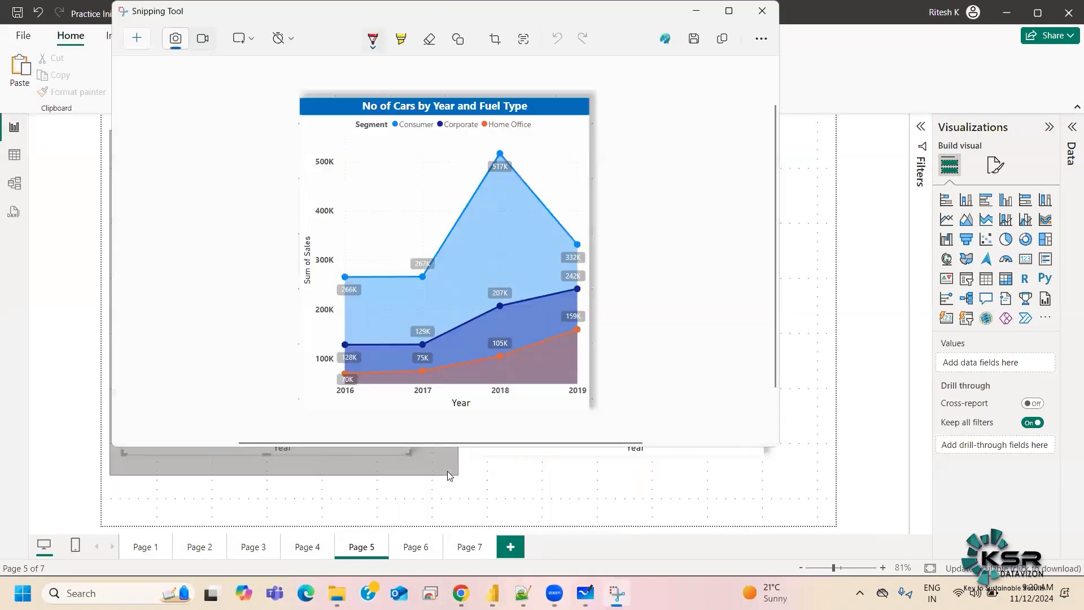
Bring the unstacked area chart snip to the front and maximise its window
left_click(449, 474)
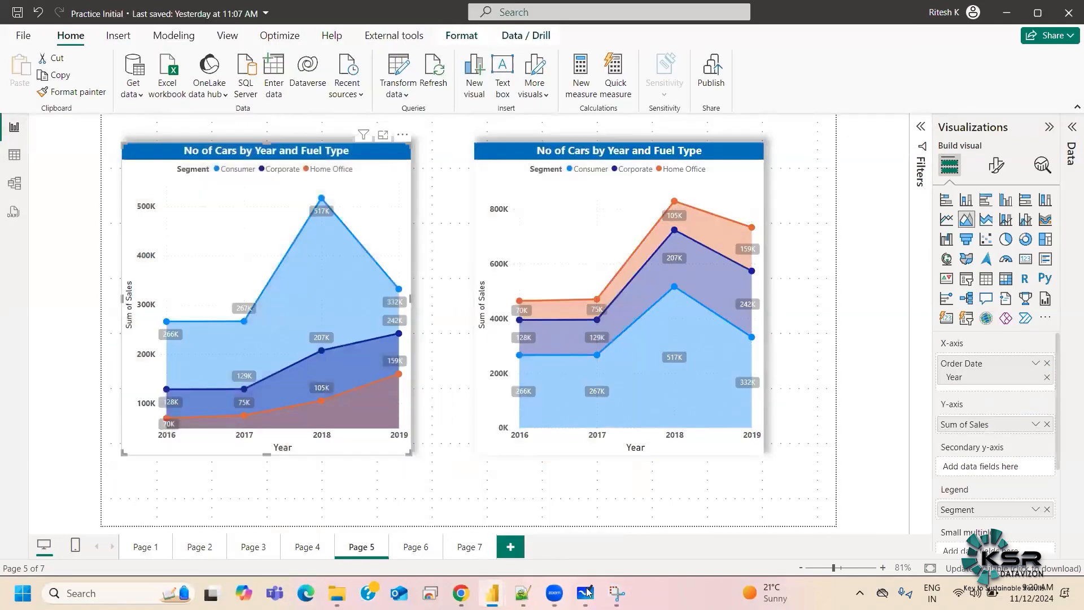
left_click(617, 593)
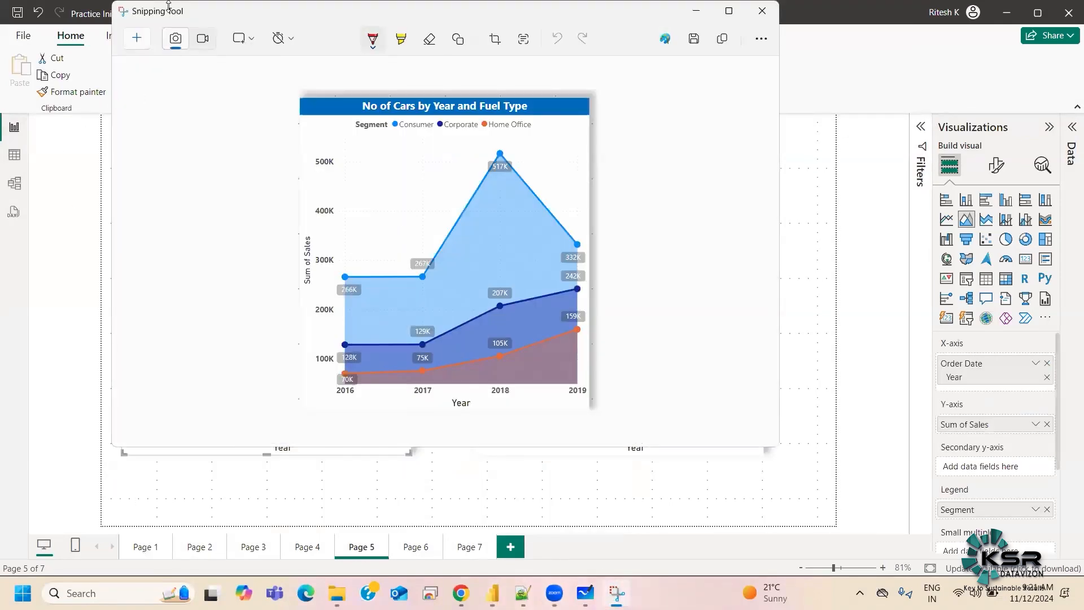
left_click_drag(171, 16, 151, 131)
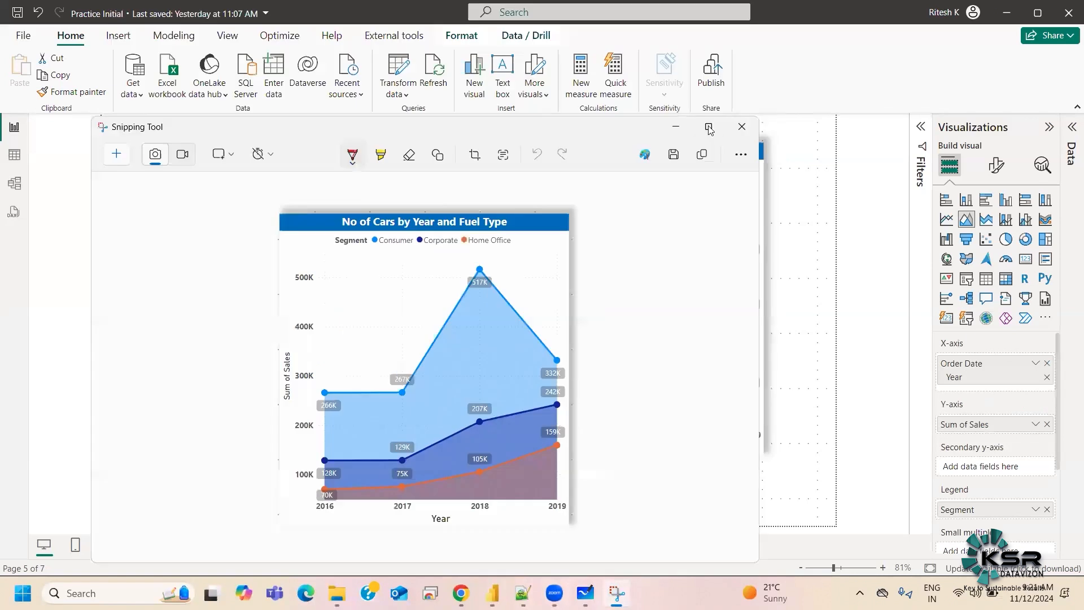
left_click(712, 127)
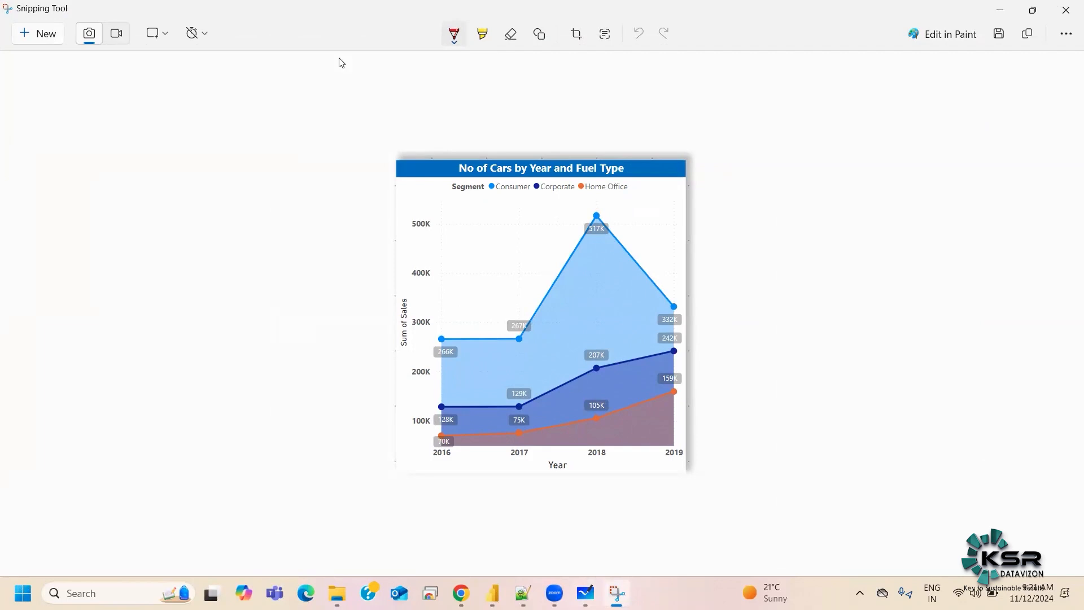
Annotate the Consumer series in red: mark its zero baseline, underline its legend entry and circle its 2016 point
left_click(356, 460)
mouse_move(431, 437)
left_mouse_down()
mouse_move(421, 443)
mouse_move(432, 437)
left_mouse_up()
left_click_drag(493, 193, 529, 192)
mouse_move(435, 359)
left_mouse_down()
mouse_move(469, 359)
mouse_move(434, 346)
mouse_move(444, 333)
left_mouse_up()
Annotate the Corporate series in indigo with a zero beside the baseline, 128 at its 2016 point and a legend underline
left_click(455, 37)
left_click(545, 171)
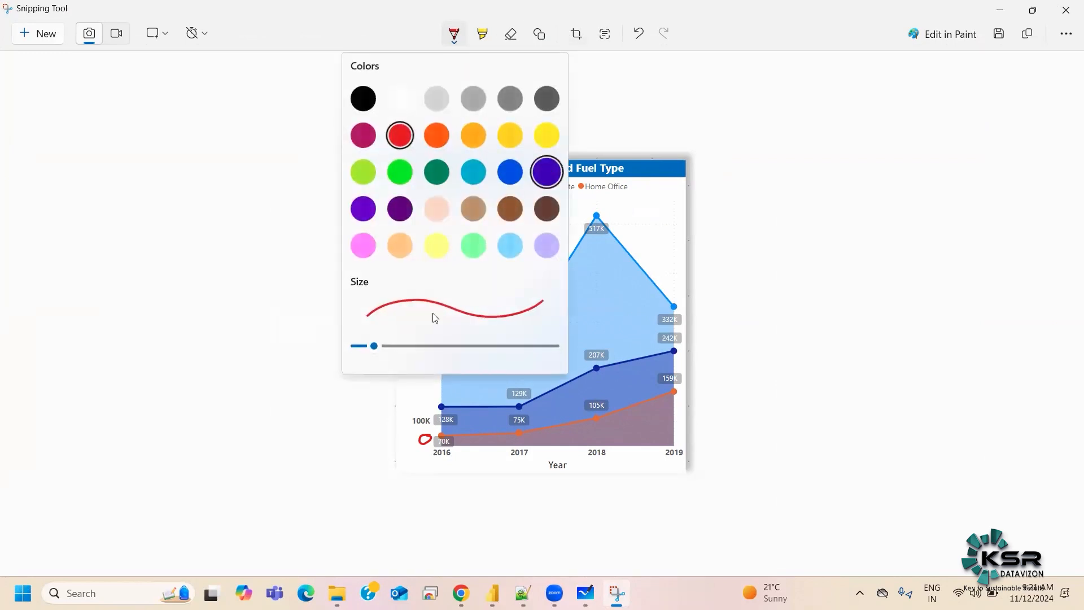
left_click(403, 438)
left_click_drag(411, 440, 407, 435)
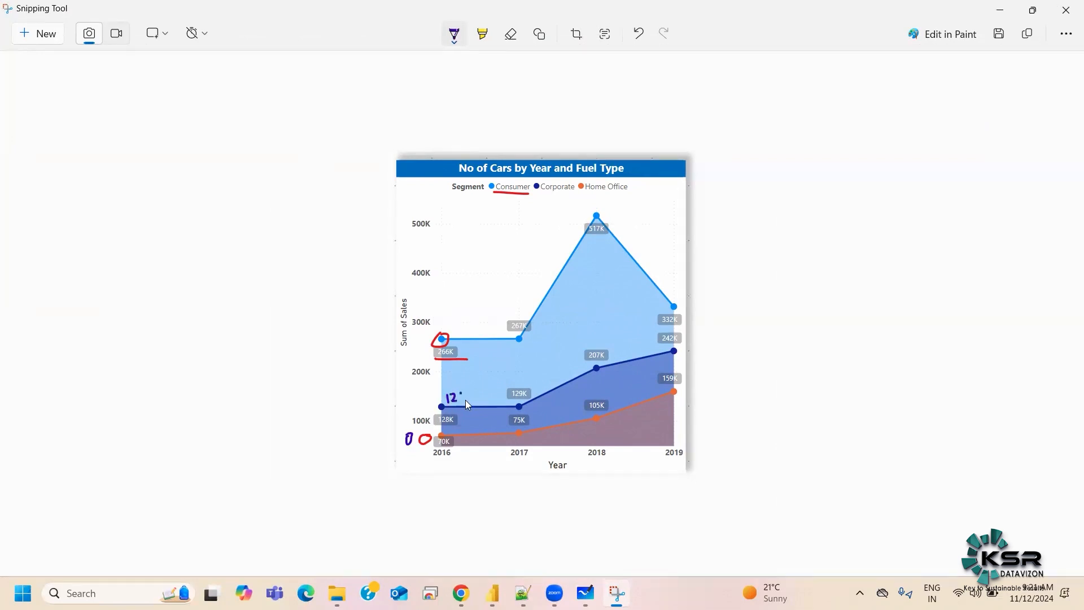
left_click_drag(538, 195, 548, 196)
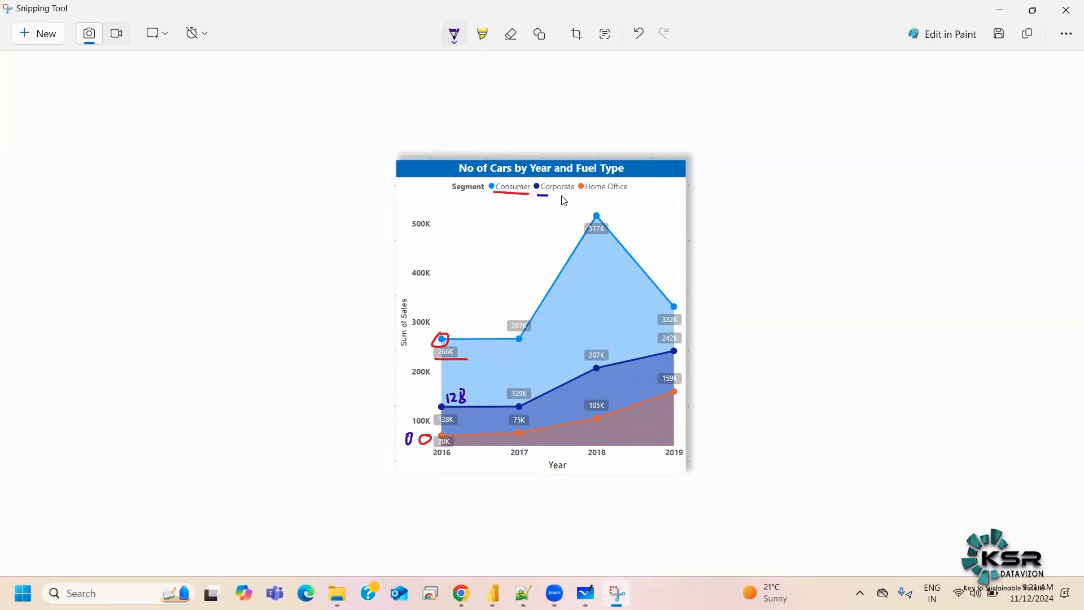
Annotate the Home Office series in green: underline its legend entry, write its 2016 value and mark and underline the shared zero baseline
left_click(459, 44)
left_click(401, 172)
left_click_drag(584, 196, 639, 197)
left_click_drag(399, 441, 401, 436)
left_click_drag(476, 429, 485, 424)
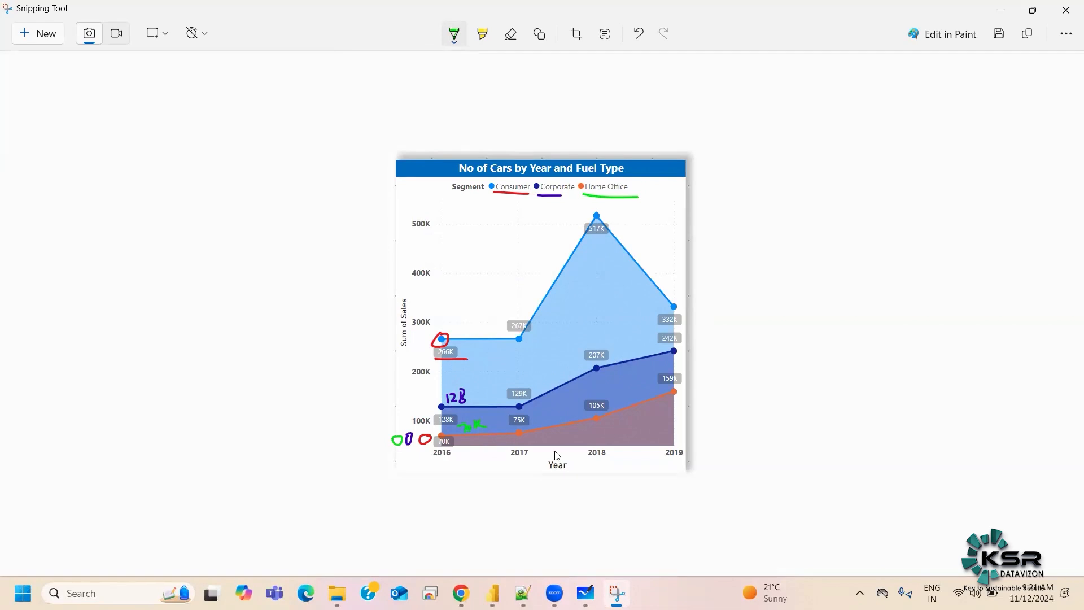
left_click_drag(390, 452, 425, 452)
Return to the report and capture a new snip of the stacked area chart
left_click(992, 13)
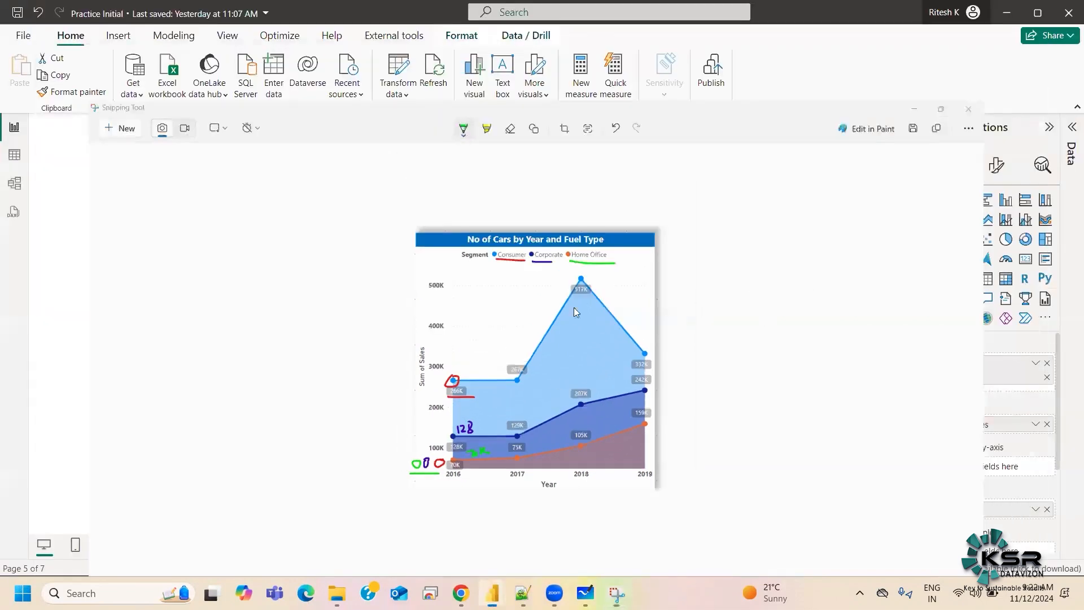
left_click(616, 592)
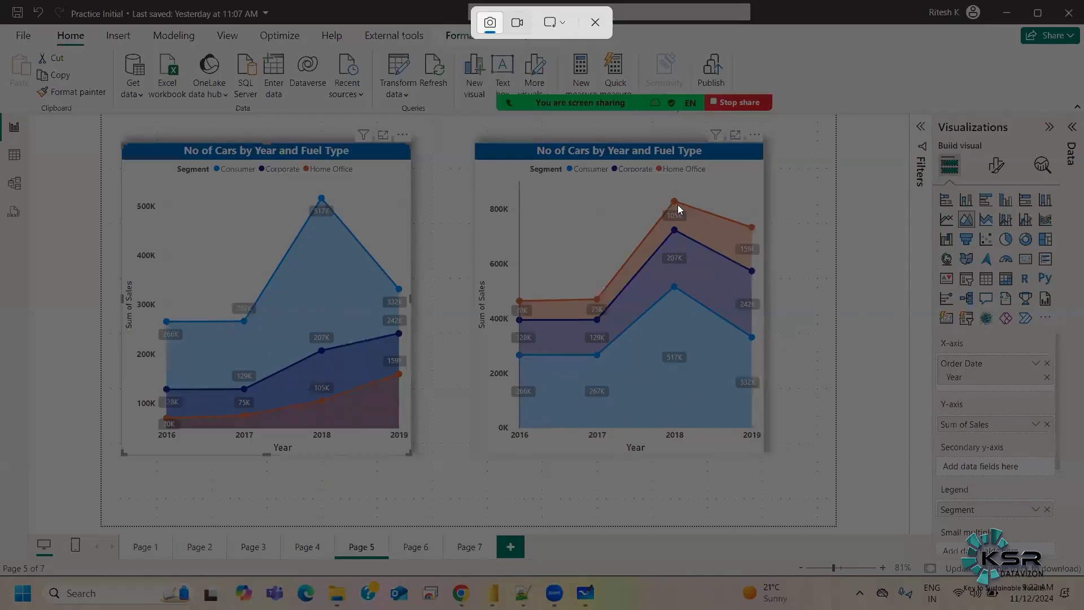
left_click_drag(460, 136, 785, 461)
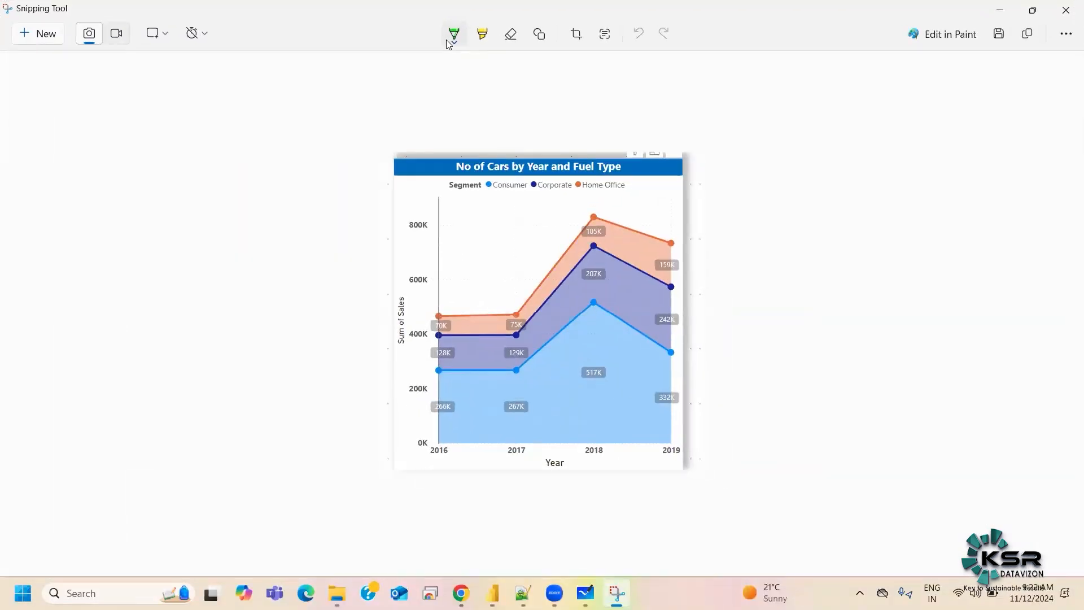
Underline Consumer in light blue on the stacked chart snip and mark its 2016 range from 0 to 266
left_click(447, 42)
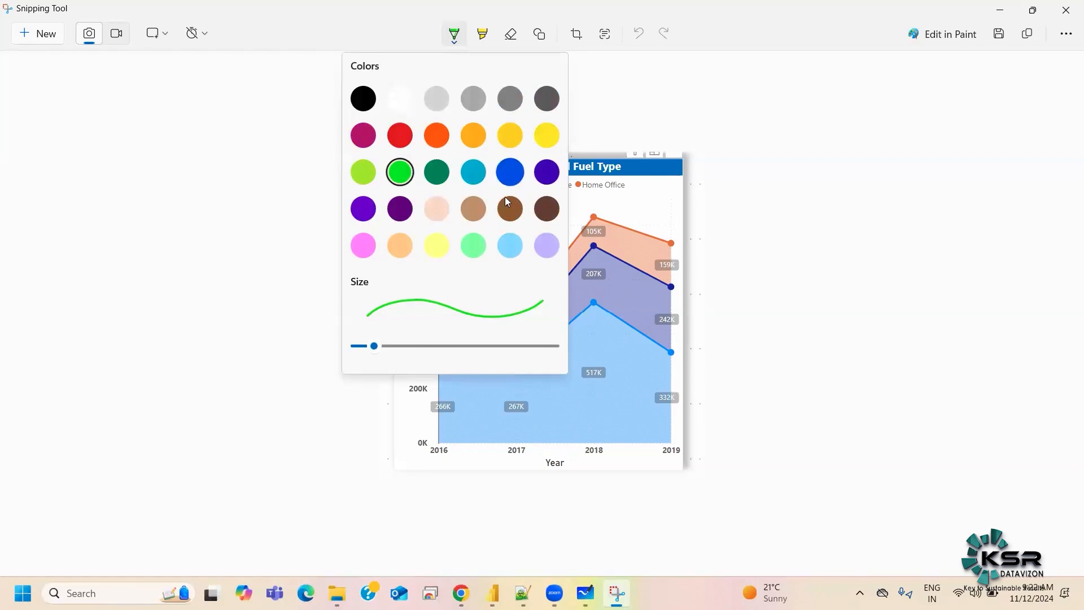
left_click(510, 245)
left_click_drag(489, 193, 528, 193)
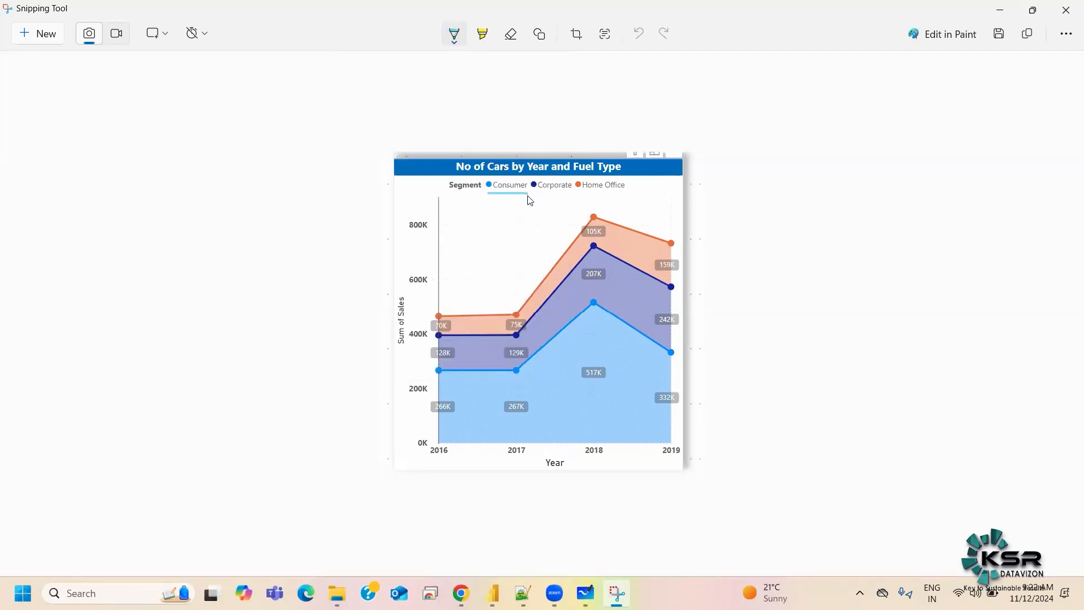
mouse_move(417, 445)
left_mouse_down()
mouse_move(406, 450)
mouse_move(413, 442)
left_mouse_up()
left_click_drag(402, 374, 428, 378)
Underline the 266 level in red and mark a 0 there as the start of the Corporate band
left_click(454, 35)
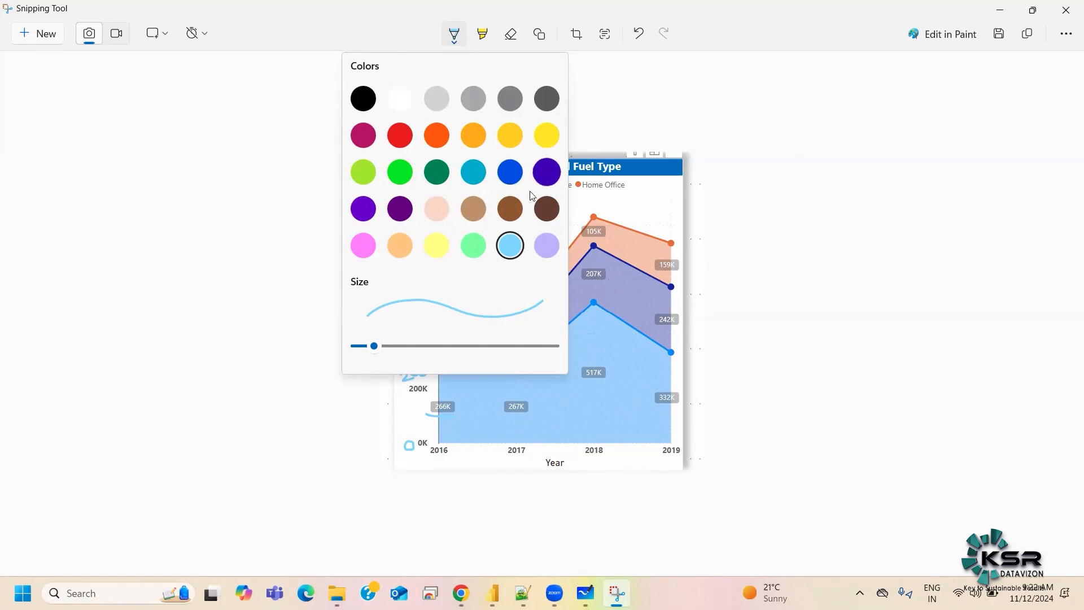
left_click(401, 135)
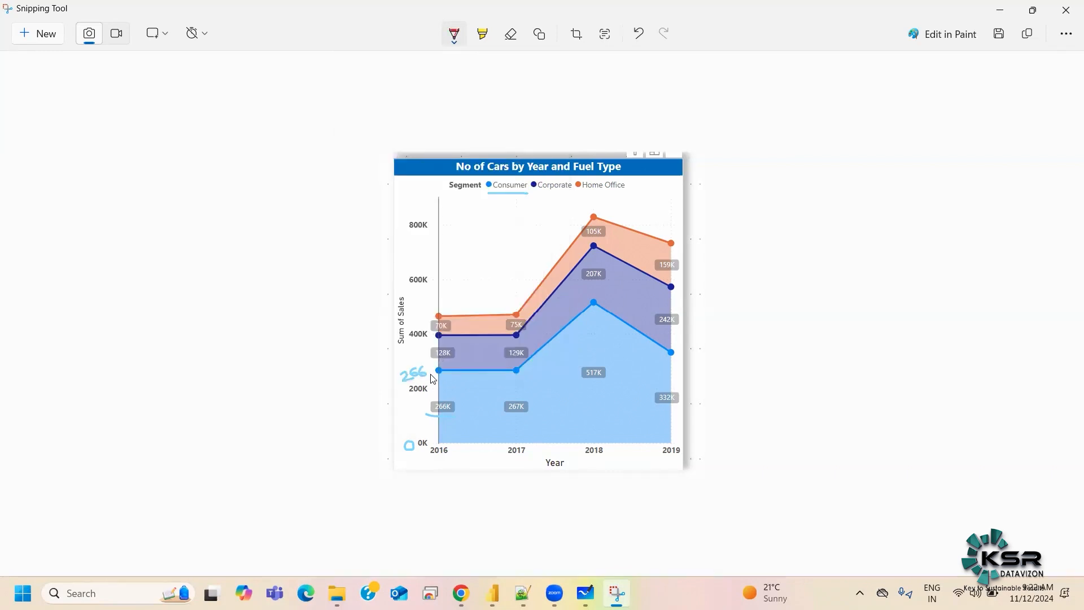
left_click_drag(405, 386, 430, 375)
left_click_drag(453, 365, 448, 363)
Write the sum 266 + 128 = 394 in red beside the stacked chart
mouse_move(840, 263)
left_mouse_down()
mouse_move(858, 280)
mouse_move(887, 272)
left_mouse_up()
mouse_move(828, 305)
left_mouse_down()
mouse_move(831, 320)
mouse_move(855, 305)
mouse_move(866, 314)
left_mouse_up()
mouse_move(877, 293)
left_mouse_down()
mouse_move(900, 311)
mouse_move(921, 305)
left_mouse_up()
mouse_move(827, 355)
left_mouse_down()
mouse_move(953, 346)
mouse_move(942, 393)
left_mouse_up()
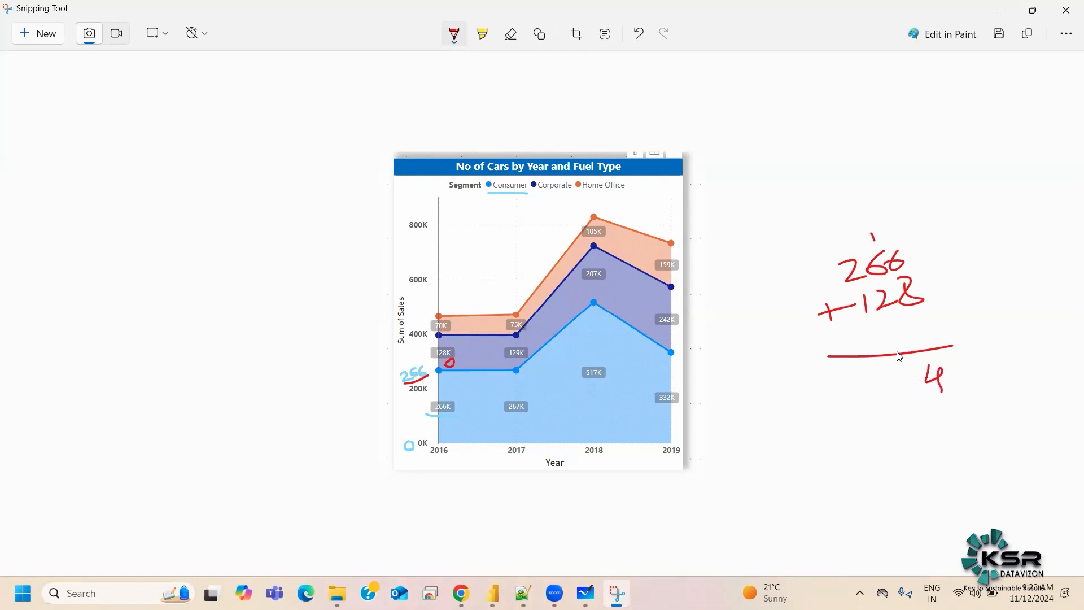
mouse_move(906, 364)
left_mouse_down()
mouse_move(915, 373)
mouse_move(903, 397)
mouse_move(870, 393)
left_mouse_up()
Label the 2016 Corporate band 128 in red and rewrite 394 below the first sum
left_click_drag(489, 332, 484, 329)
mouse_move(873, 448)
left_mouse_down()
mouse_move(882, 443)
mouse_move(870, 478)
mouse_move(897, 486)
left_mouse_up()
left_click_drag(914, 449, 928, 466)
left_click_drag(926, 449, 922, 483)
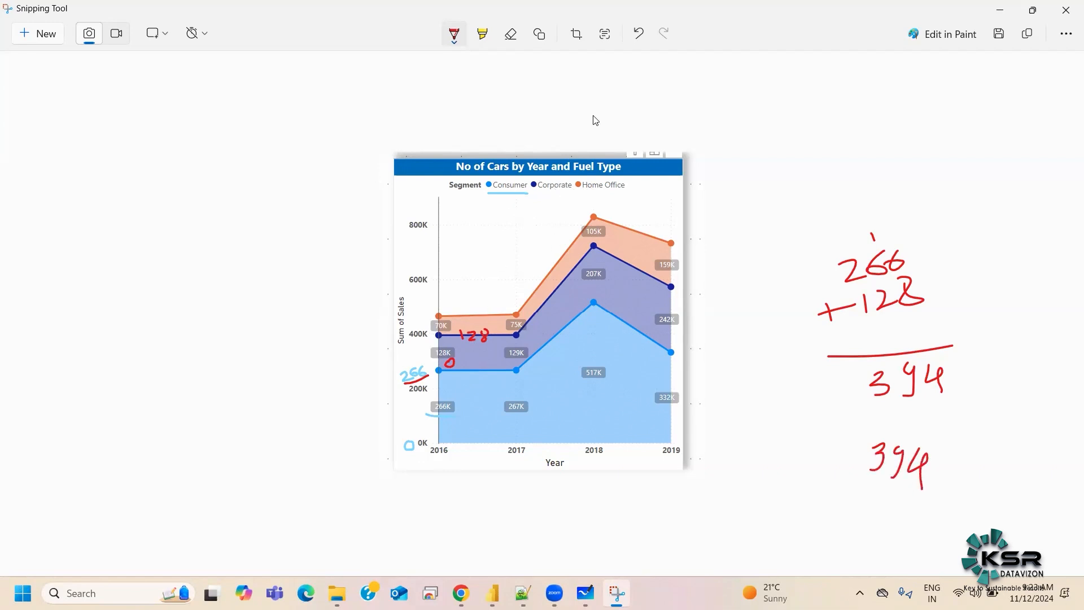
Mark a green zero at the base of the 2016 Home Office band and label the band 70K
left_click(455, 34)
left_click(400, 172)
left_click_drag(428, 333, 462, 300)
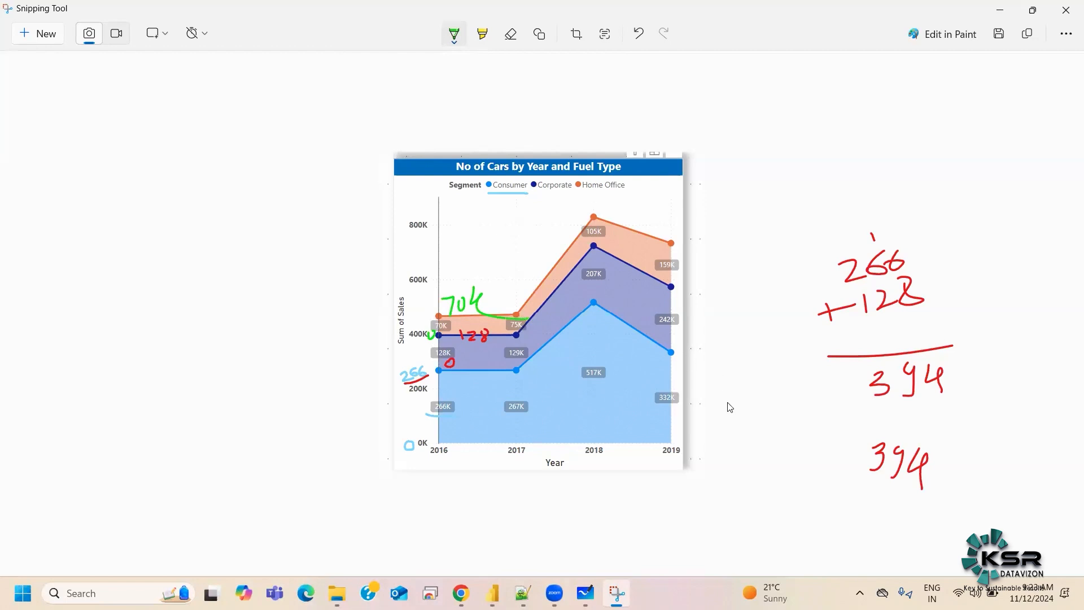
Add 70 to 394 in green below the first sum and write the total at the 2016 Home Office point
mouse_move(847, 512)
left_mouse_down()
mouse_move(846, 489)
mouse_move(896, 520)
mouse_move(919, 518)
left_mouse_up()
mouse_move(856, 533)
left_mouse_down()
mouse_move(930, 519)
mouse_move(937, 559)
left_mouse_up()
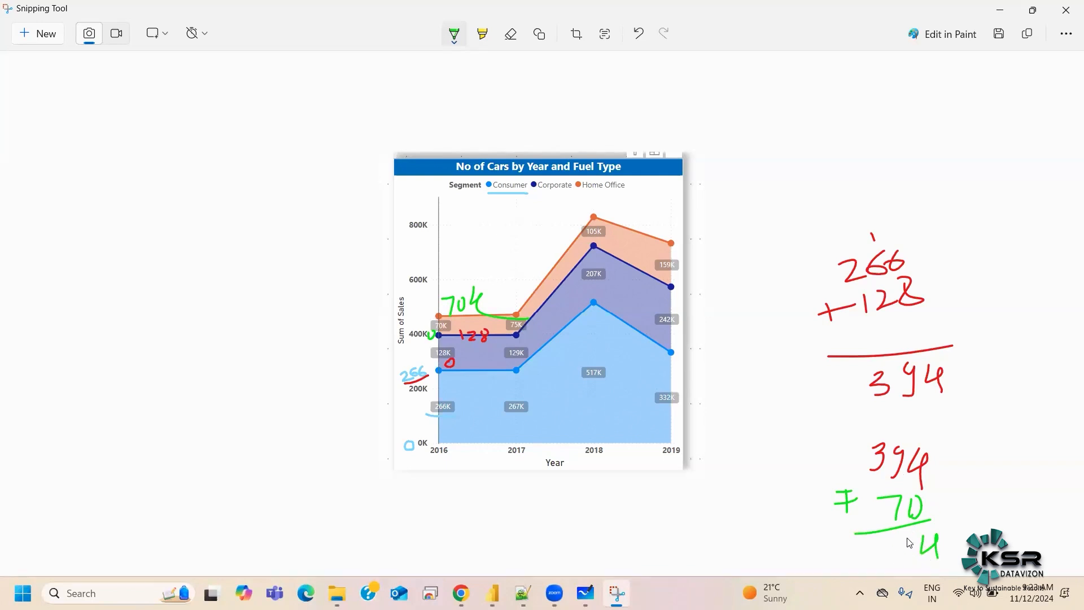
mouse_move(904, 536)
left_mouse_down()
mouse_move(907, 556)
mouse_move(872, 558)
mouse_move(889, 556)
left_mouse_up()
left_click(871, 422)
left_click_drag(889, 543, 887, 564)
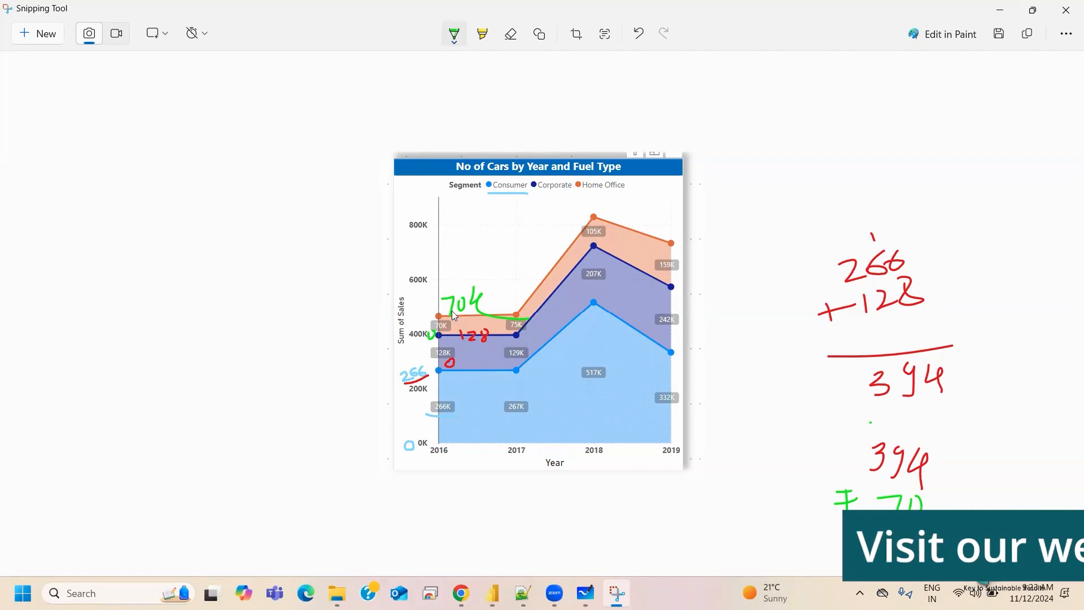
mouse_move(420, 306)
left_mouse_down()
mouse_move(426, 319)
mouse_move(446, 311)
left_mouse_up()
left_click_drag(446, 305, 445, 315)
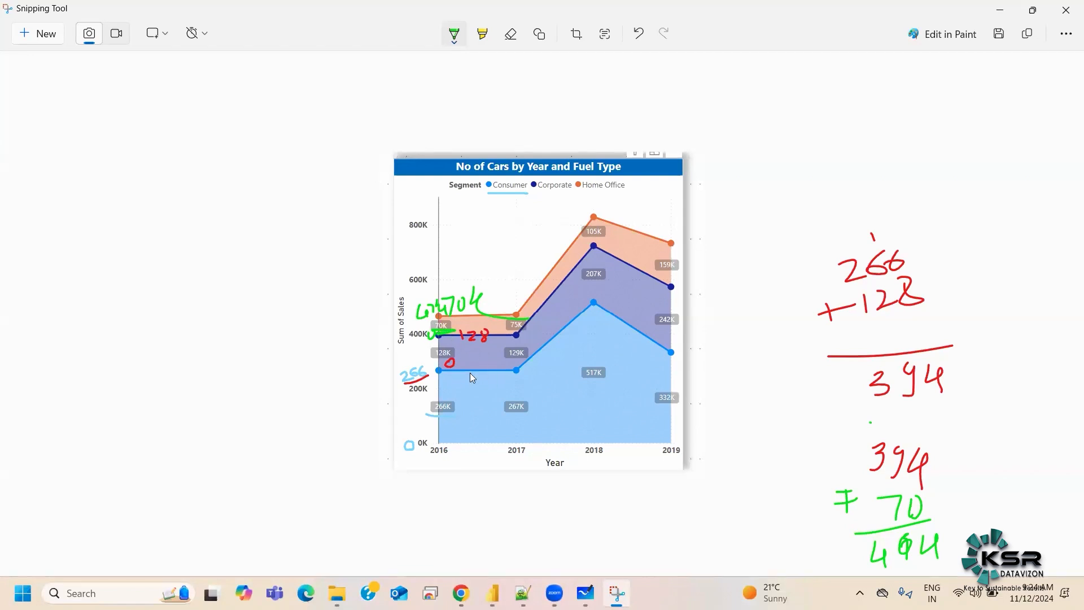
Examine the annotated stacked chart snip up close, and switch back to Power BI to compare both area charts
scroll(472, 378, "up", 3)
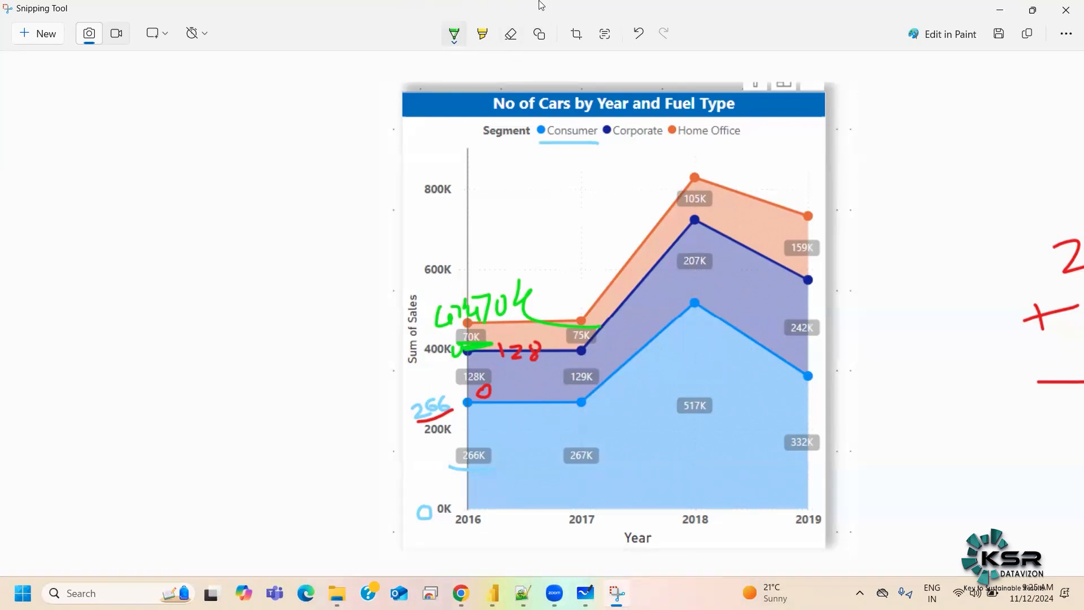
left_click(574, 276)
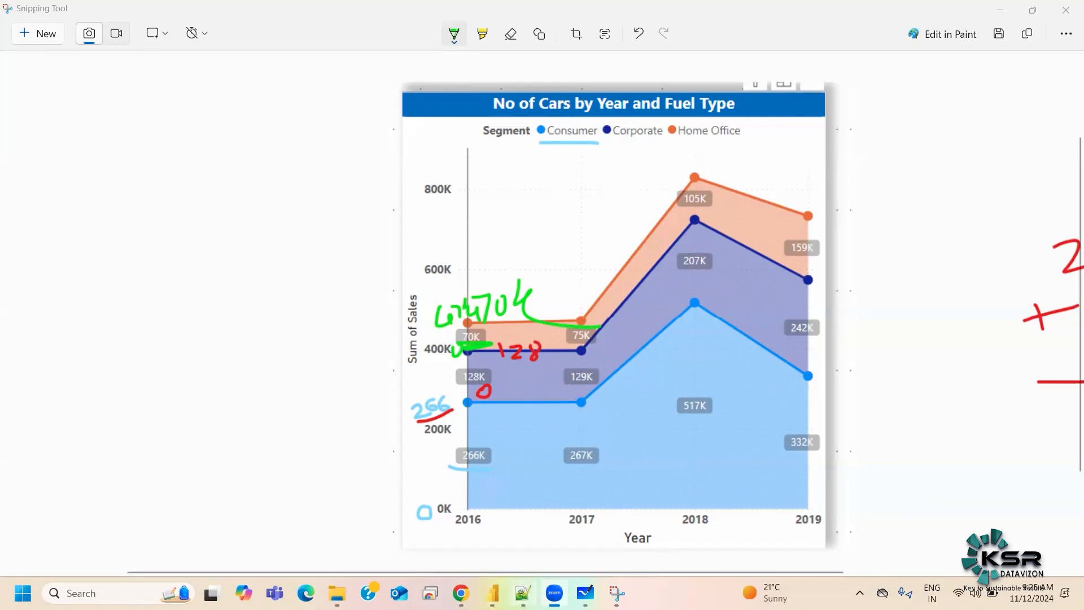
mouse_move(493, 593)
left_click(410, 539)
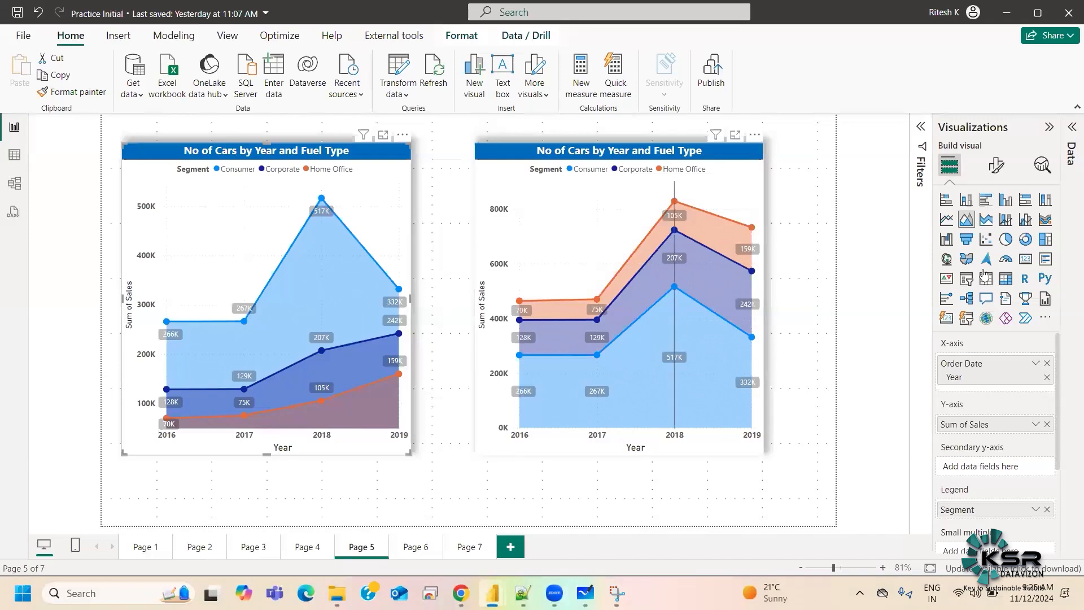
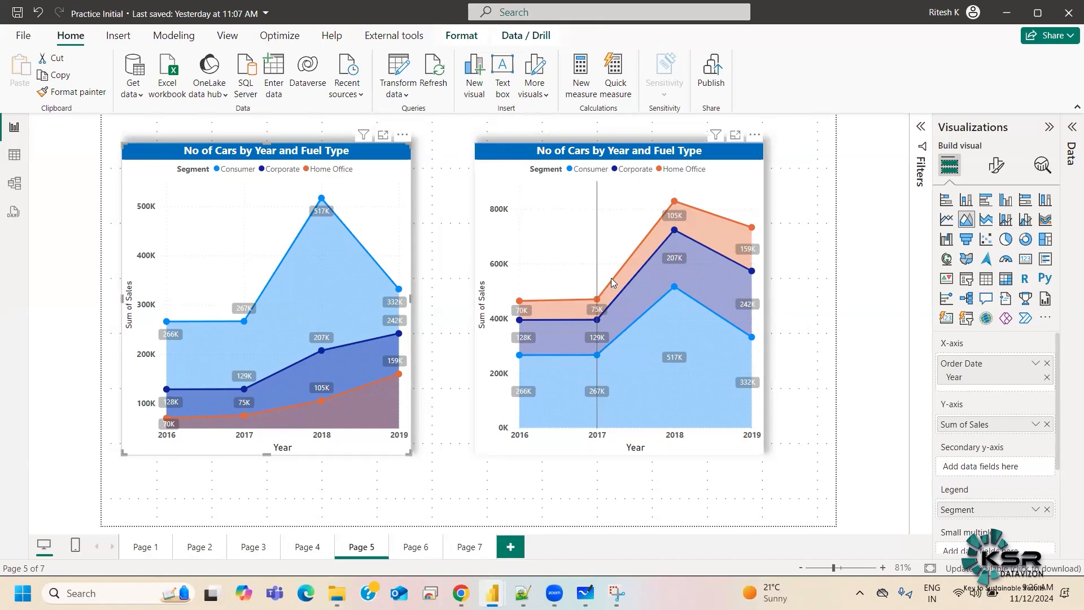
mouse_move(586, 284)
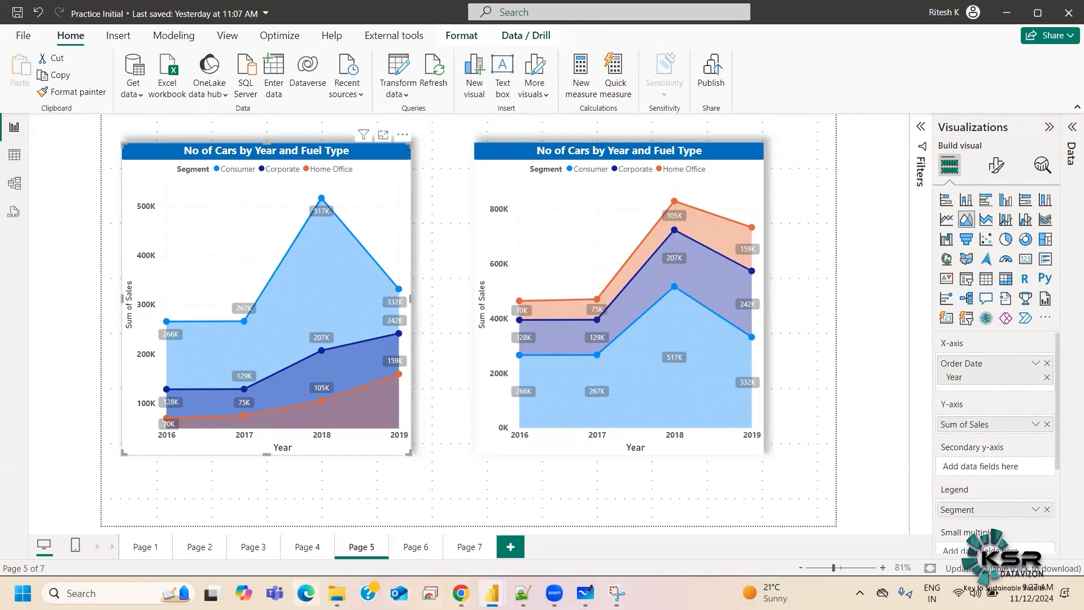
Switch to Edge, log in to the KSR Datavizon portal with the account password and open the course catalogue
left_click(609, 63)
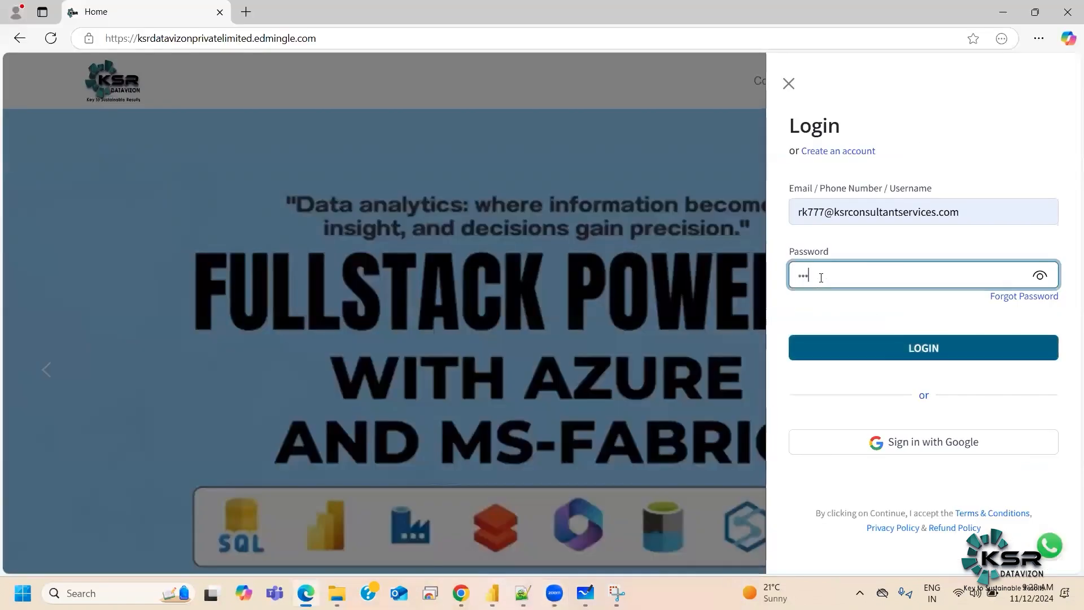
type("•••••")
key("Return")
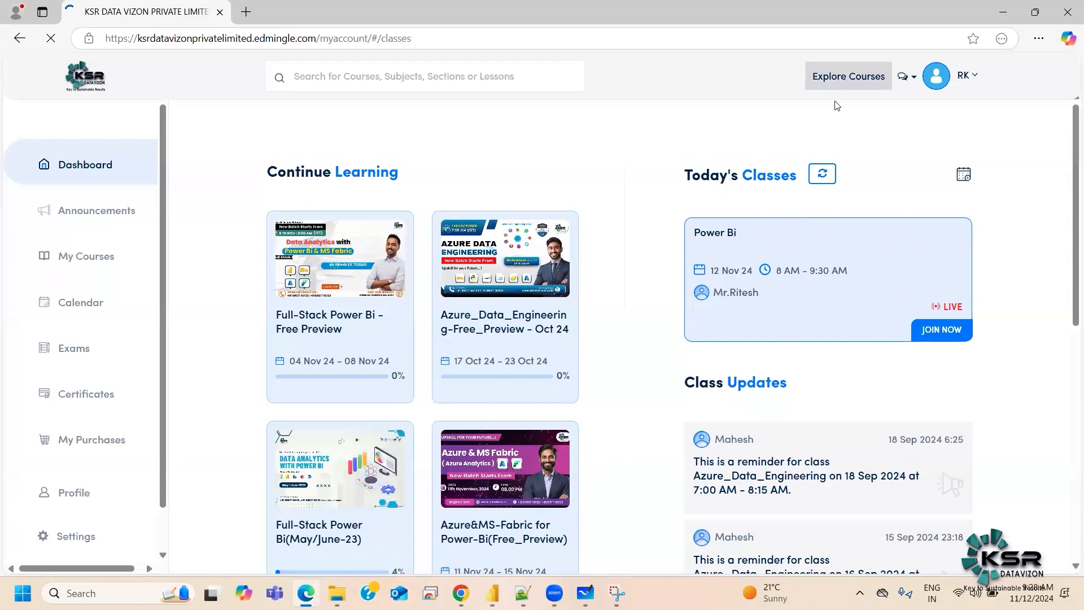
left_click(843, 80)
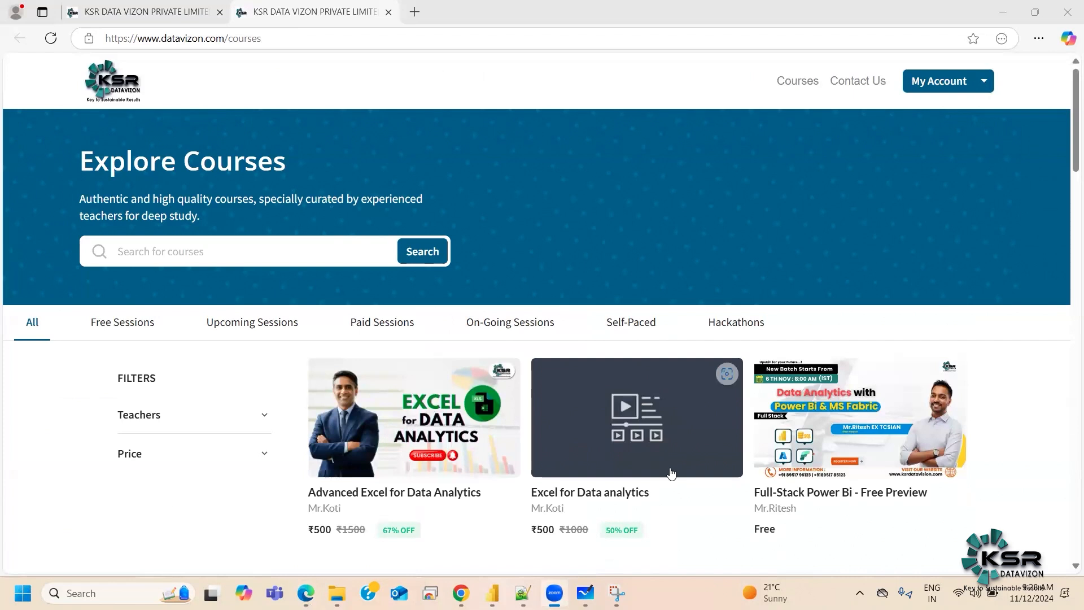
Look through the full course catalogue and filter it to paid sessions
scroll(787, 448, "down", 1)
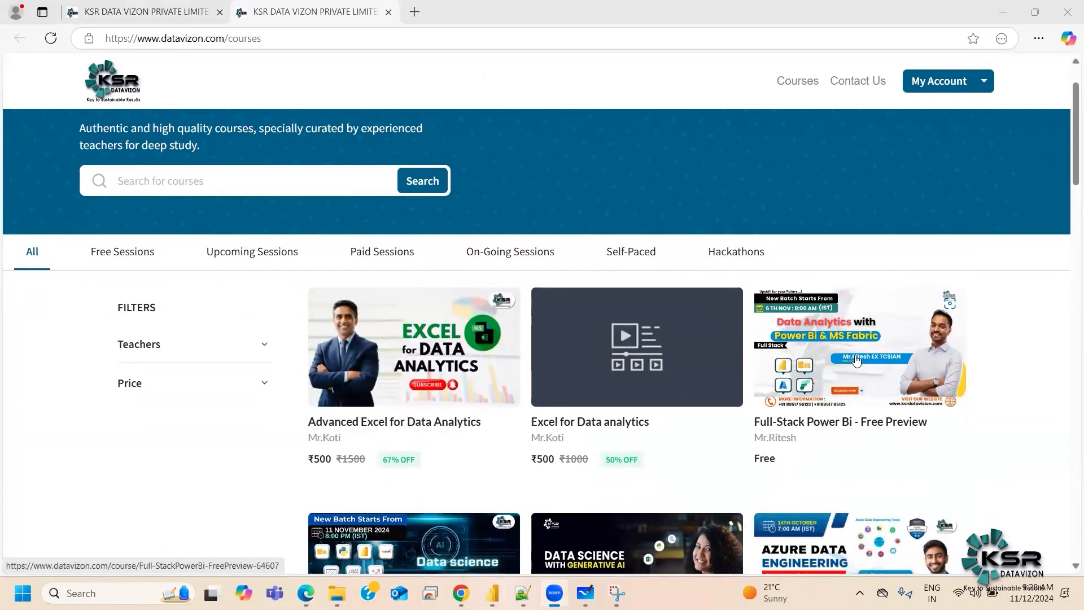
scroll(856, 361, "down", 2)
scroll(856, 362, "down", 5)
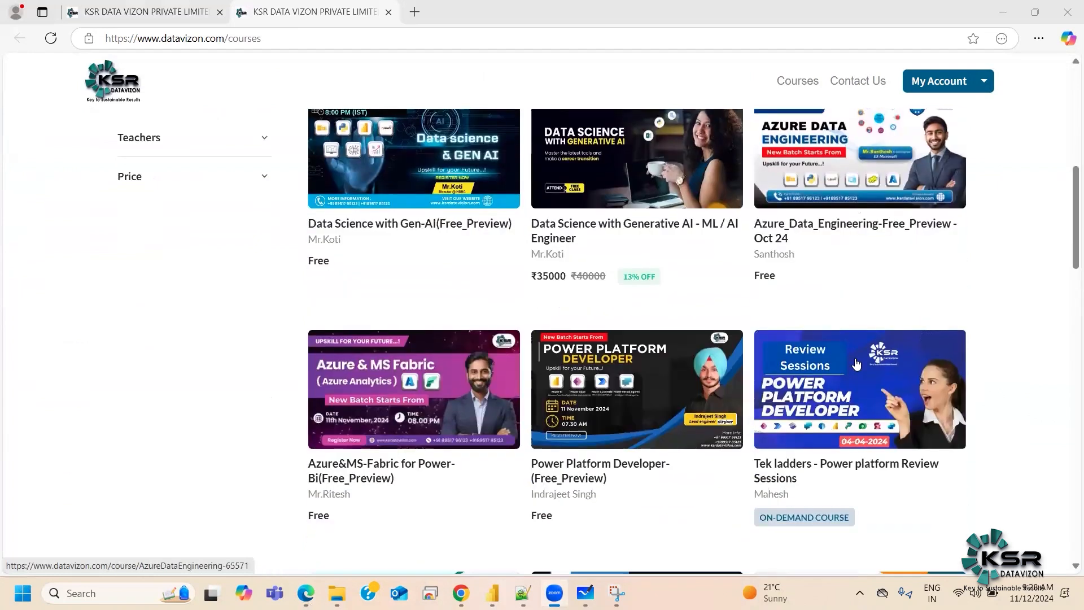
scroll(856, 363, "down", 1)
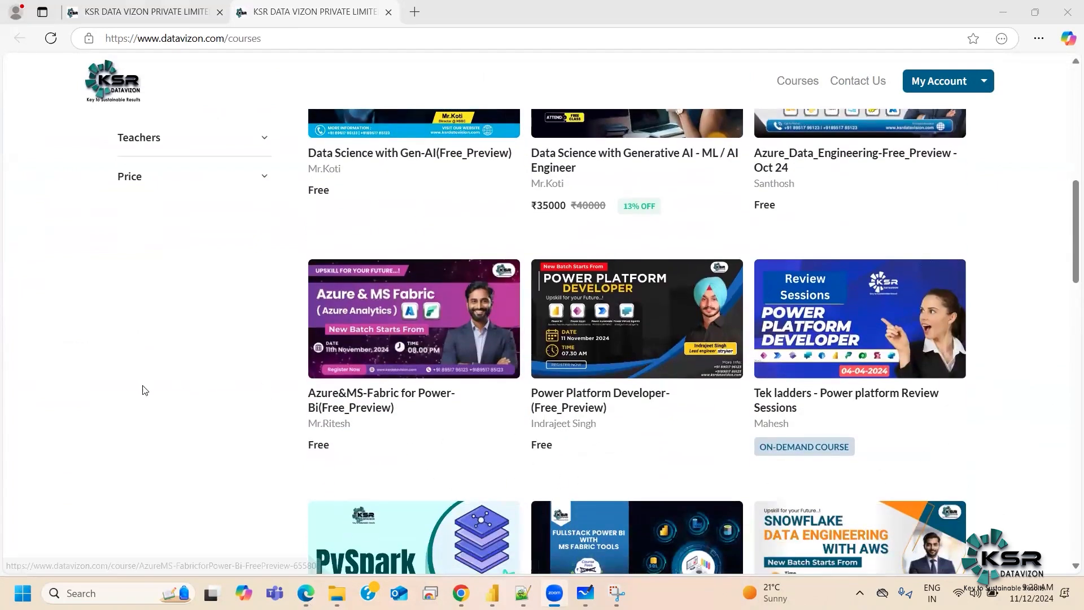
scroll(310, 323, "up", 1)
scroll(310, 323, "up", 8)
left_click(371, 323)
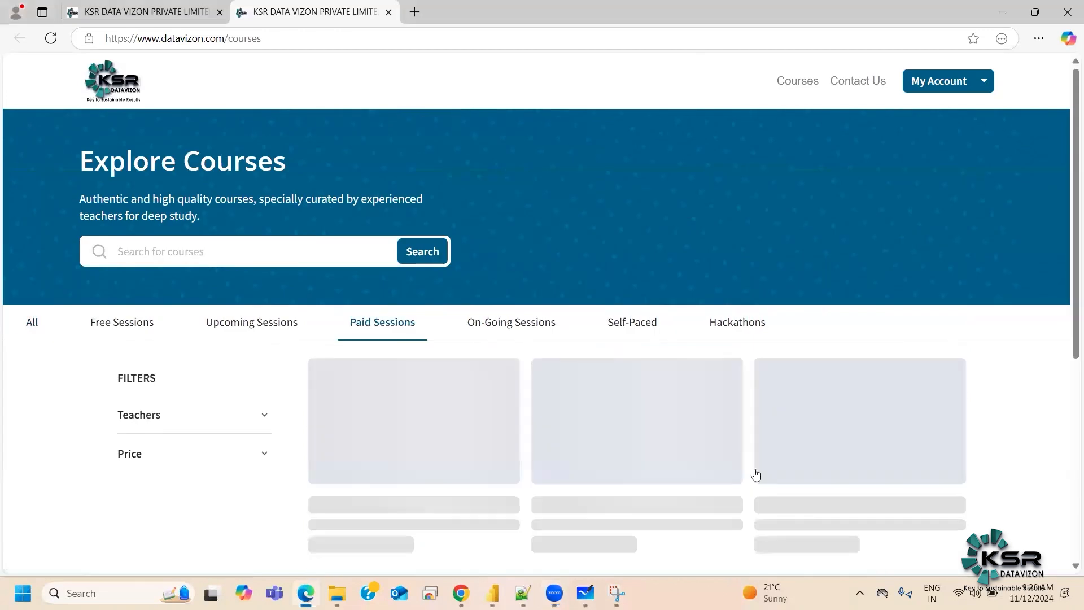
Open the Data Analytics with Power Bi & MS Fabric - Oct 2024 course and proceed to its purchase checkout
scroll(813, 442, "down", 4)
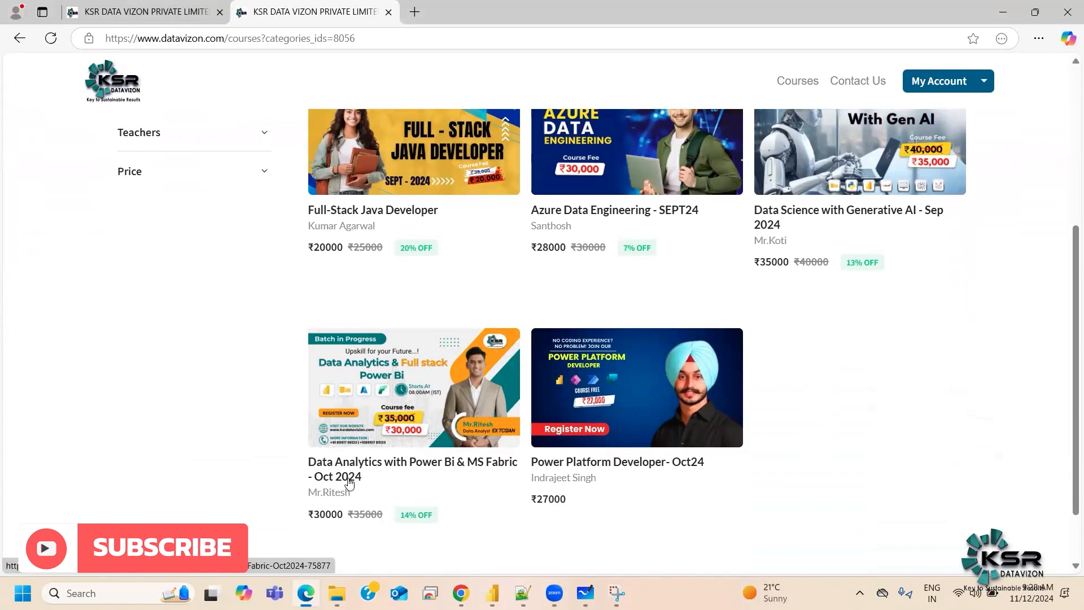
left_click(409, 450)
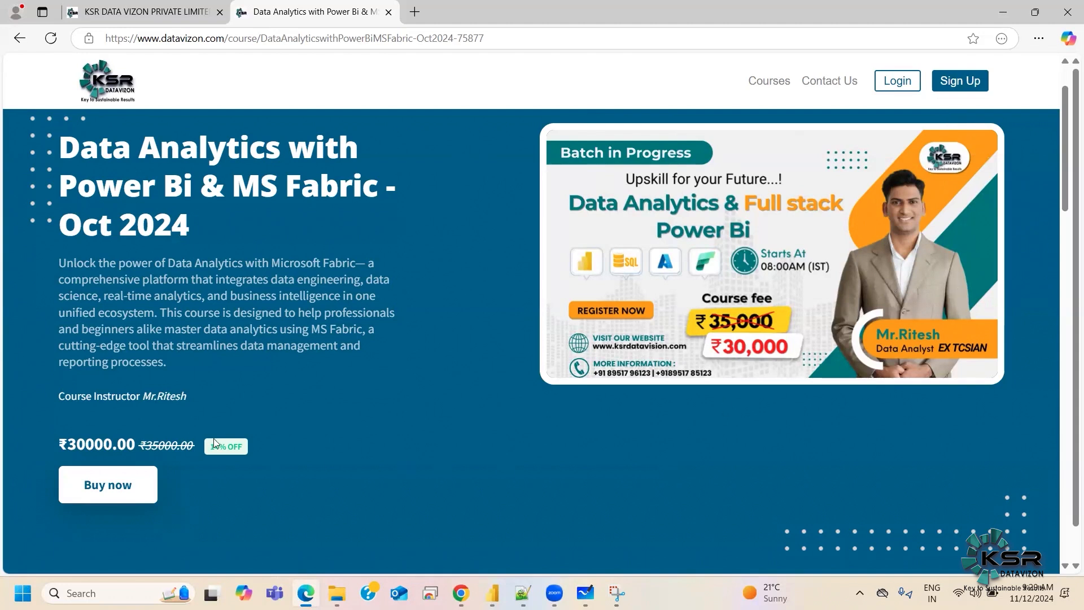
left_click(107, 485)
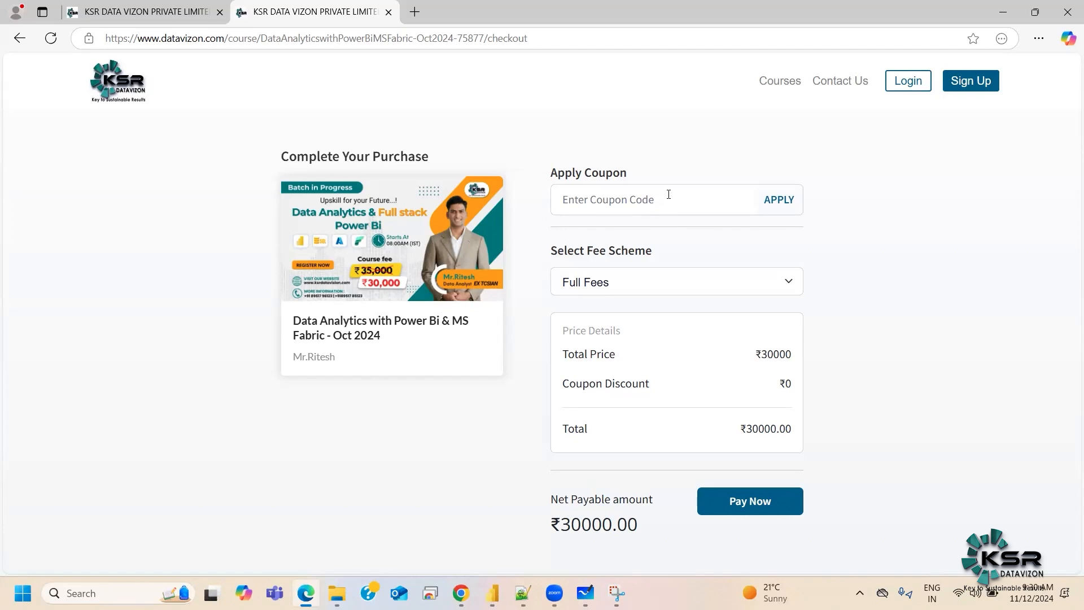
Compare the payment schedules of the 3_Installments and 2_Instalments fee schemes, and return the scheme to Full Fees
left_click(765, 284)
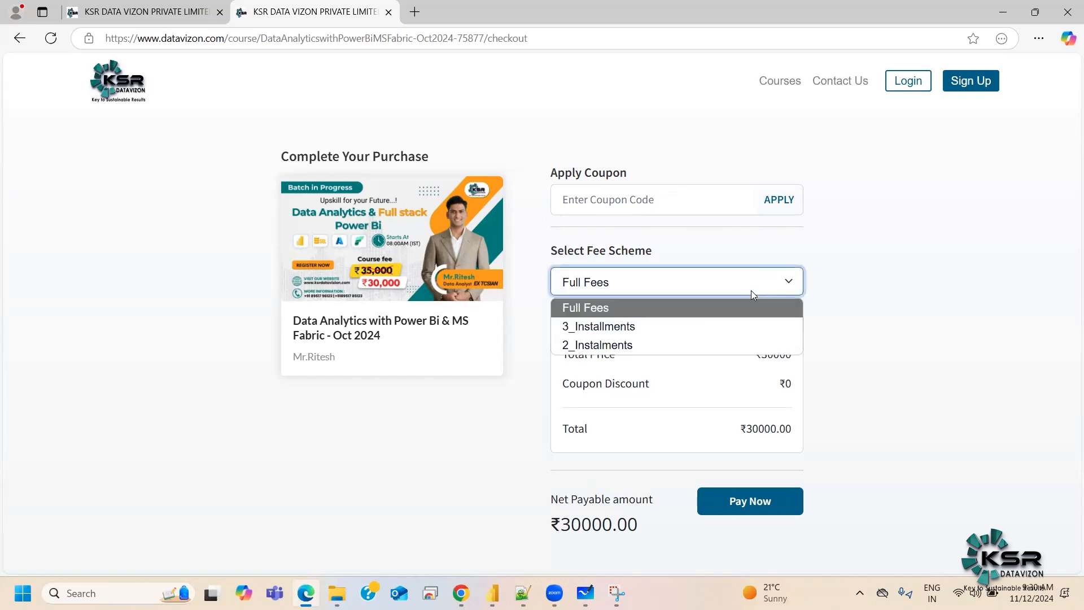
left_click(605, 328)
left_click(627, 286)
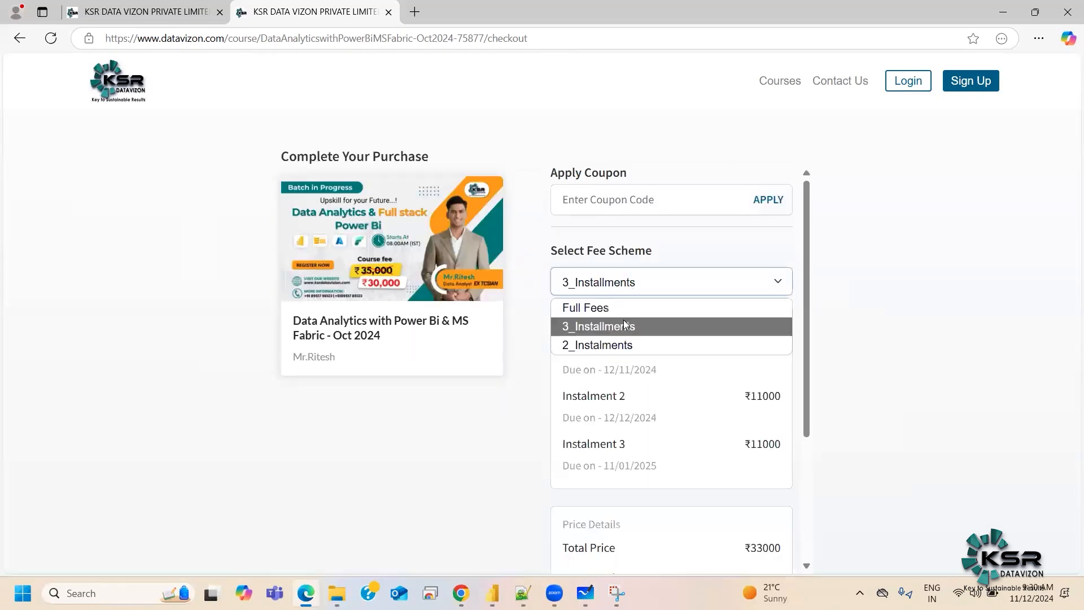
left_click(599, 326)
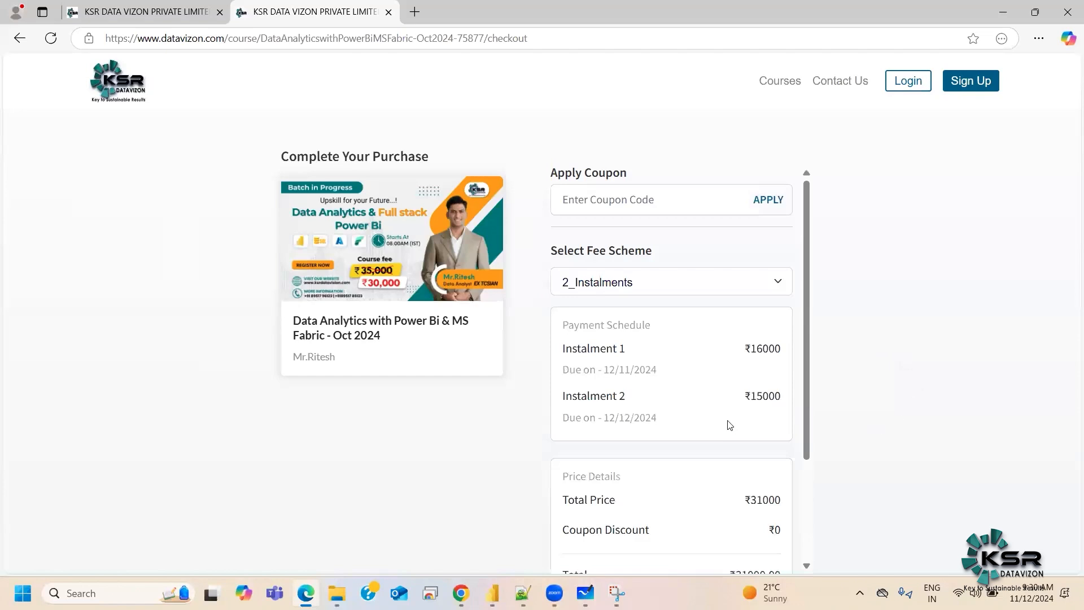
scroll(728, 426, "down", 3)
scroll(694, 416, "up", 3)
left_click(770, 281)
left_click(660, 307)
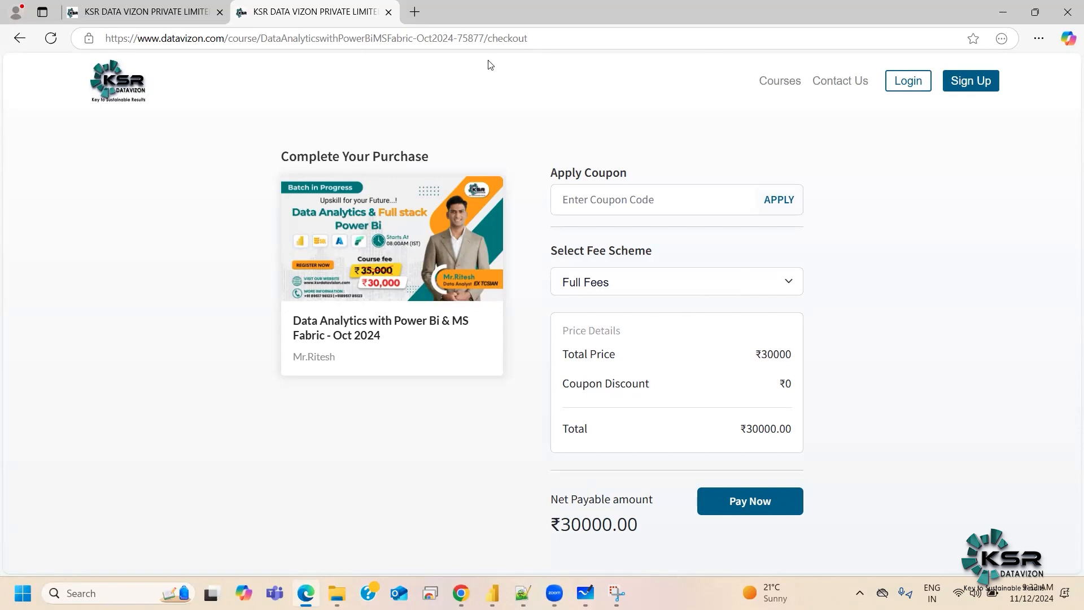
Return to the portal dashboard, and in Notepad++ start a new note two blank lines below the Field Enablement / Paramerters line
left_click(515, 103)
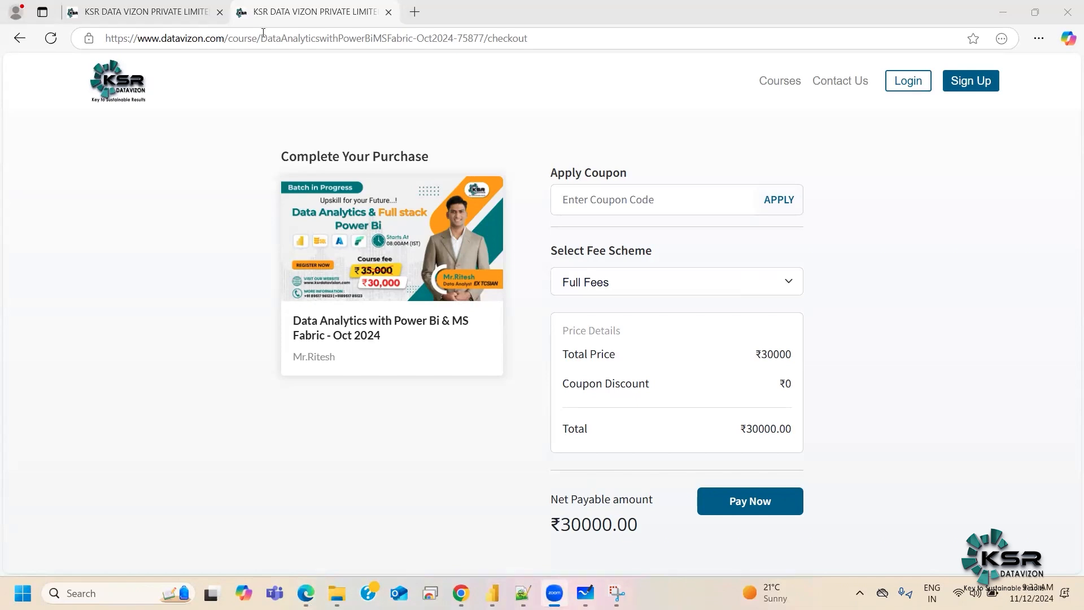
left_click(159, 16)
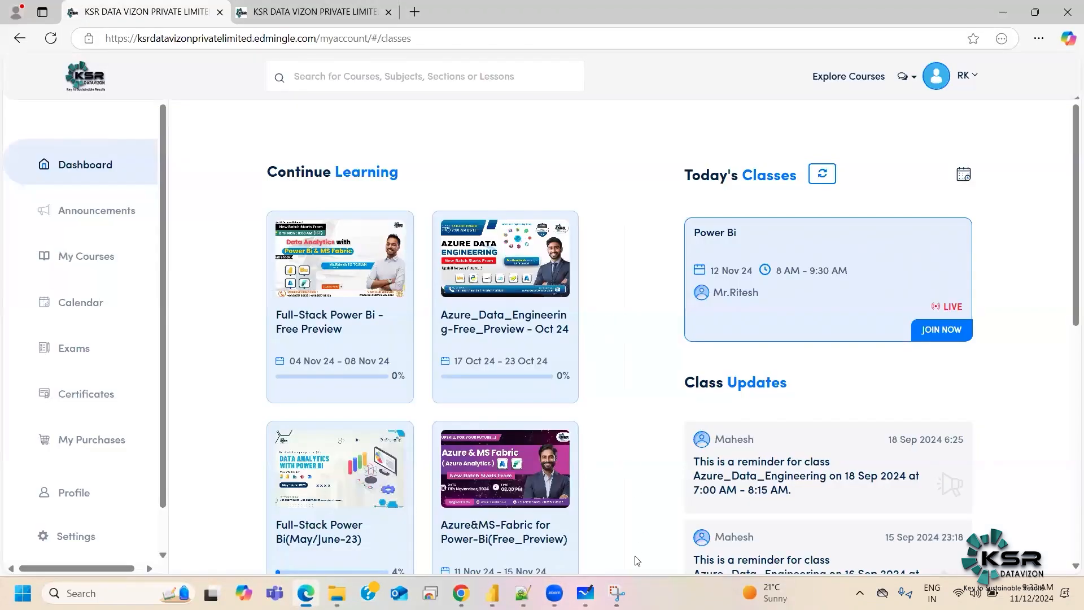
left_click(523, 593)
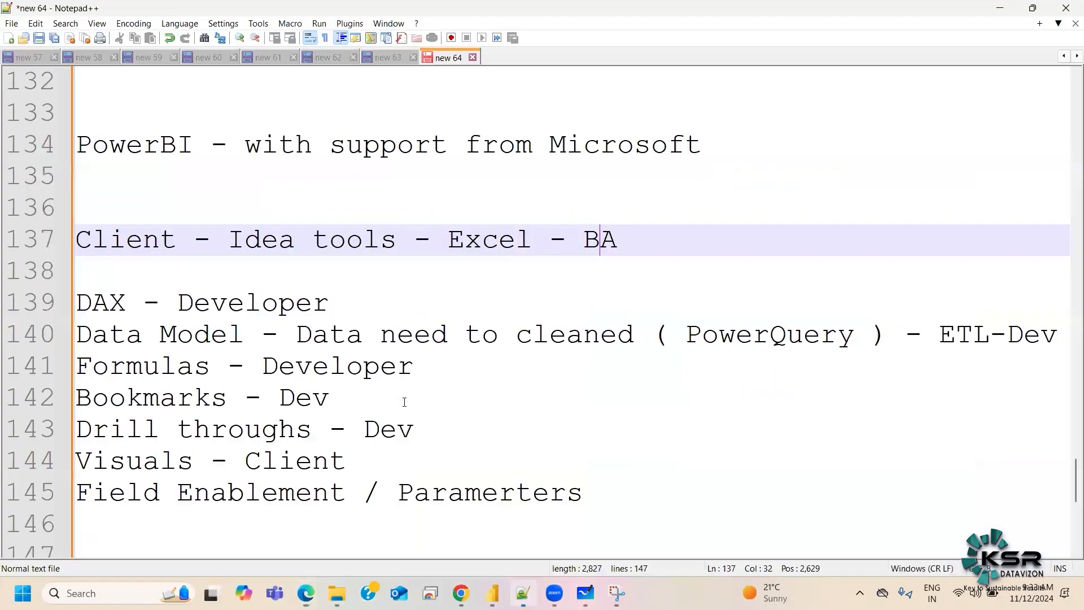
scroll(519, 401, "down", 2)
left_click(597, 313)
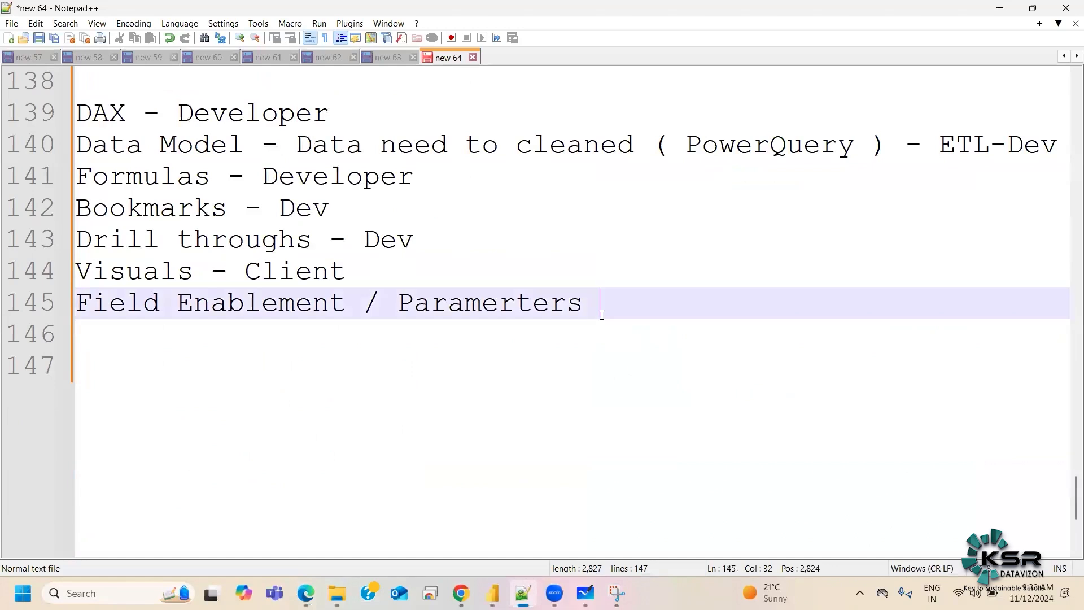
key("Return")
key("Return")
key("Return")
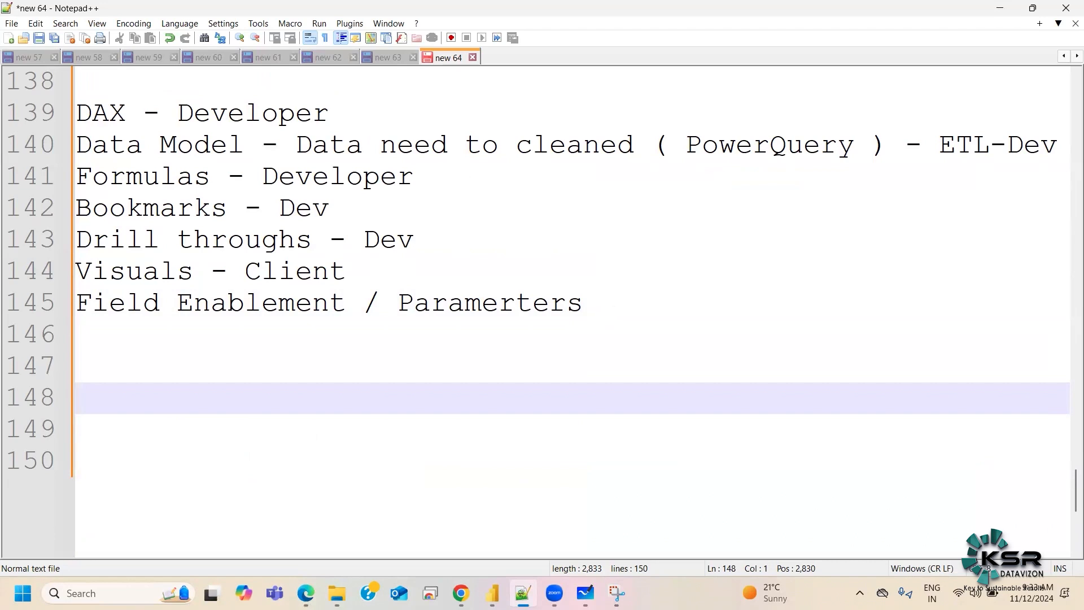
Write "Take recordings" and "Check KSR SQL batch -" on two consecutive lines
type("Take recor")
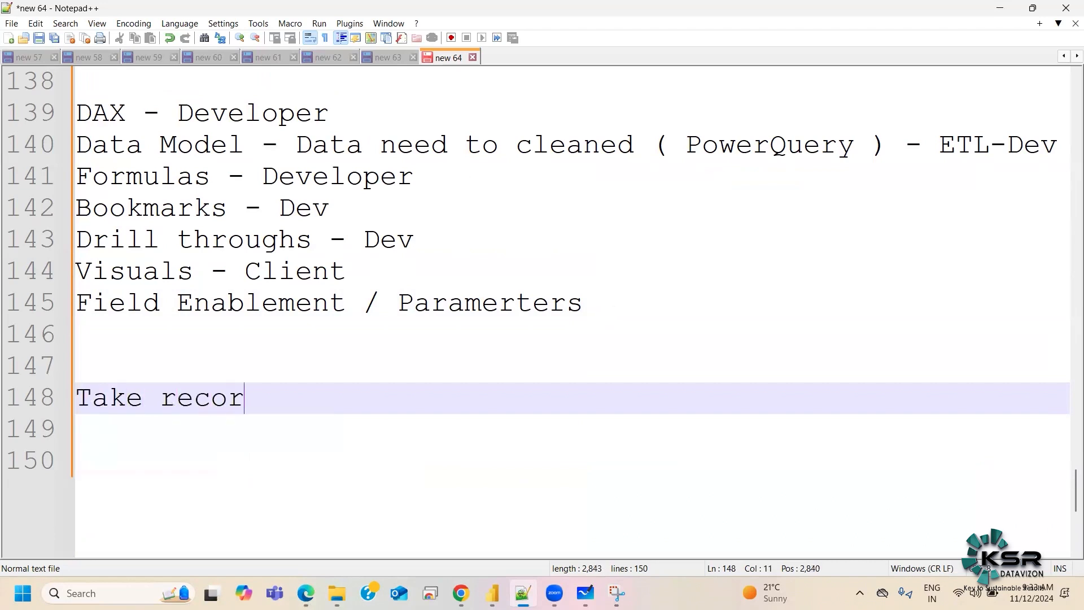
type("dings")
key("BackSpace")
type("s")
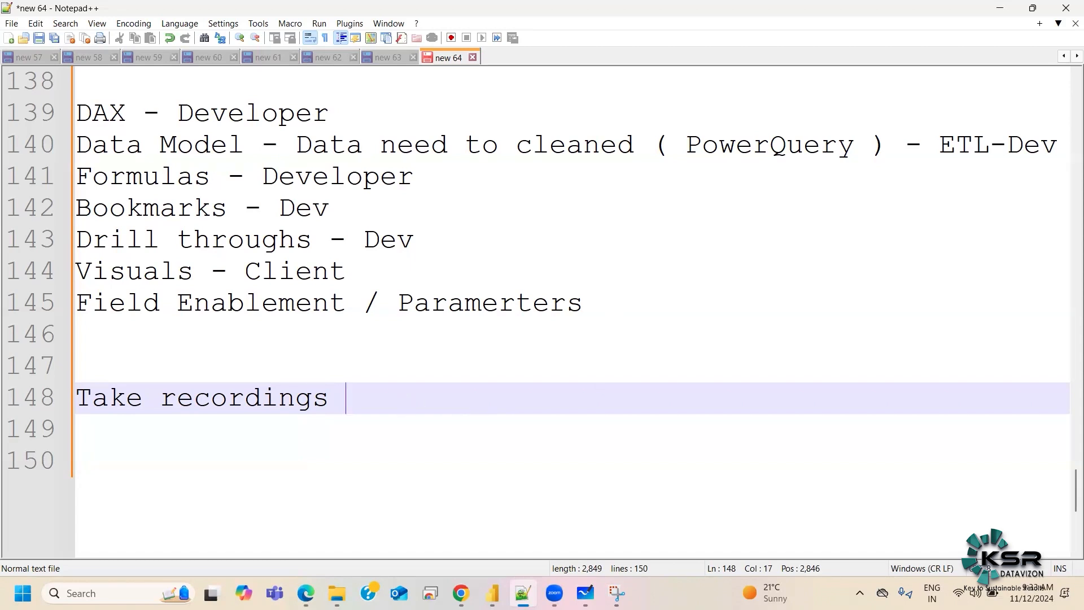
key("Return")
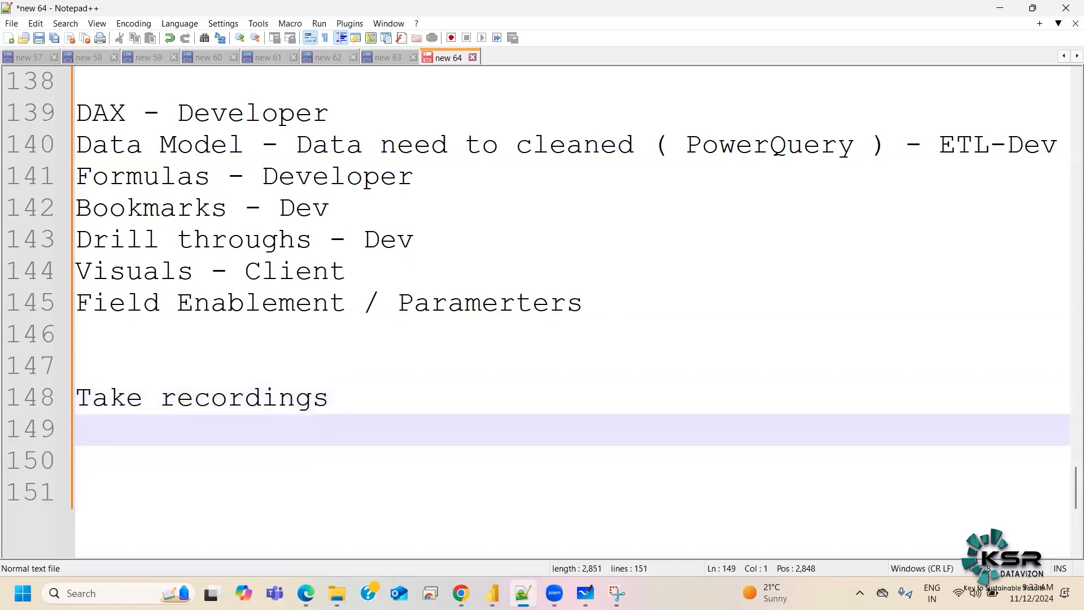
type("Check KSR ")
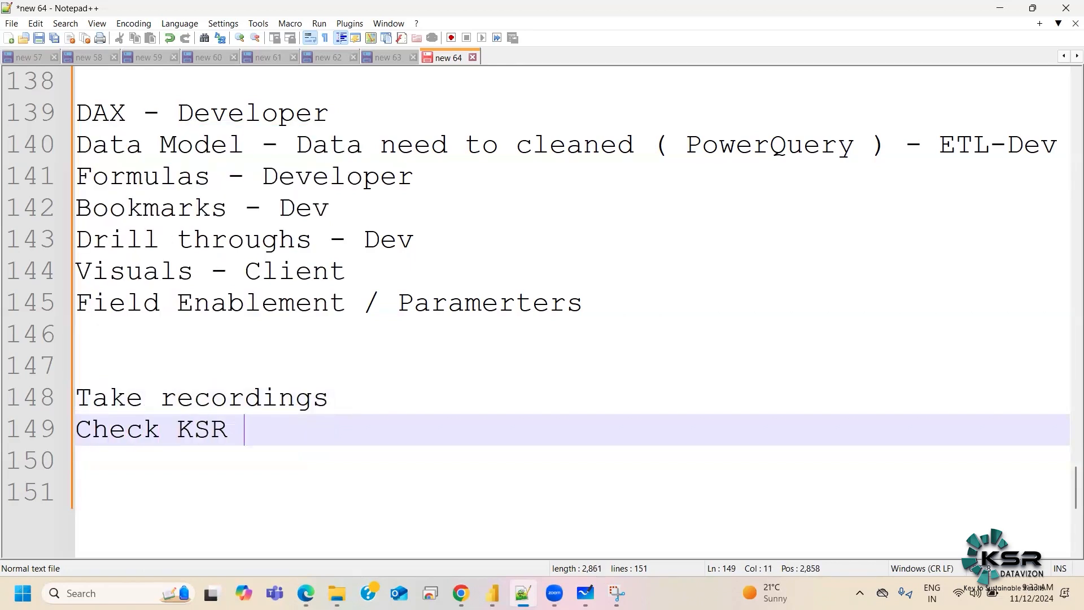
type("SQL ba")
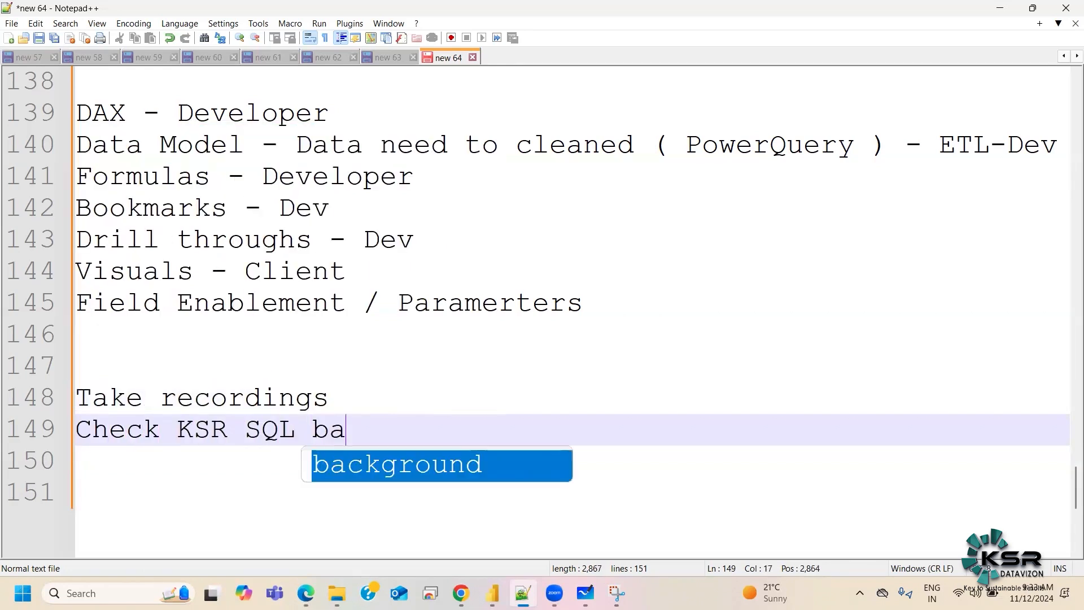
type("tch -")
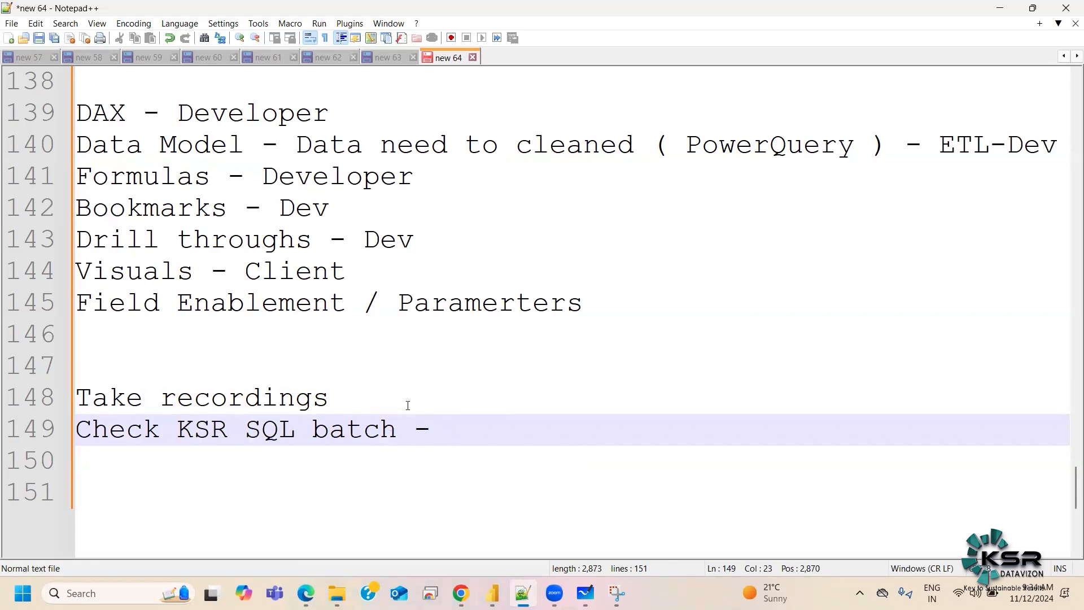
Add the line "SQL Batch - 3months" below the KSR SQL batch note
key("Return")
type("SQL -")
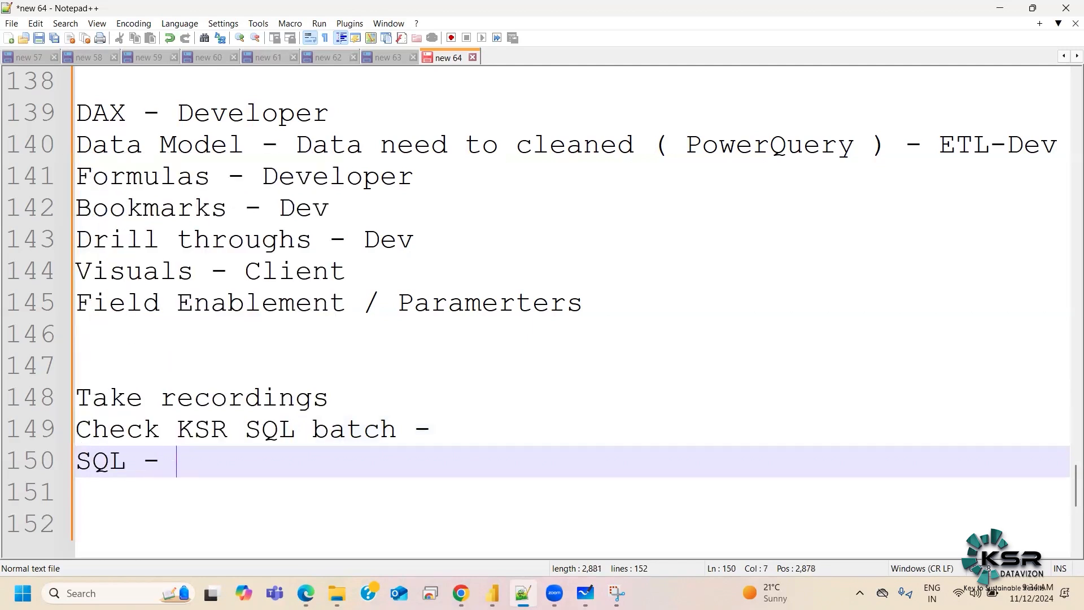
key("BackSpace")
key("BackSpace")
type("B")
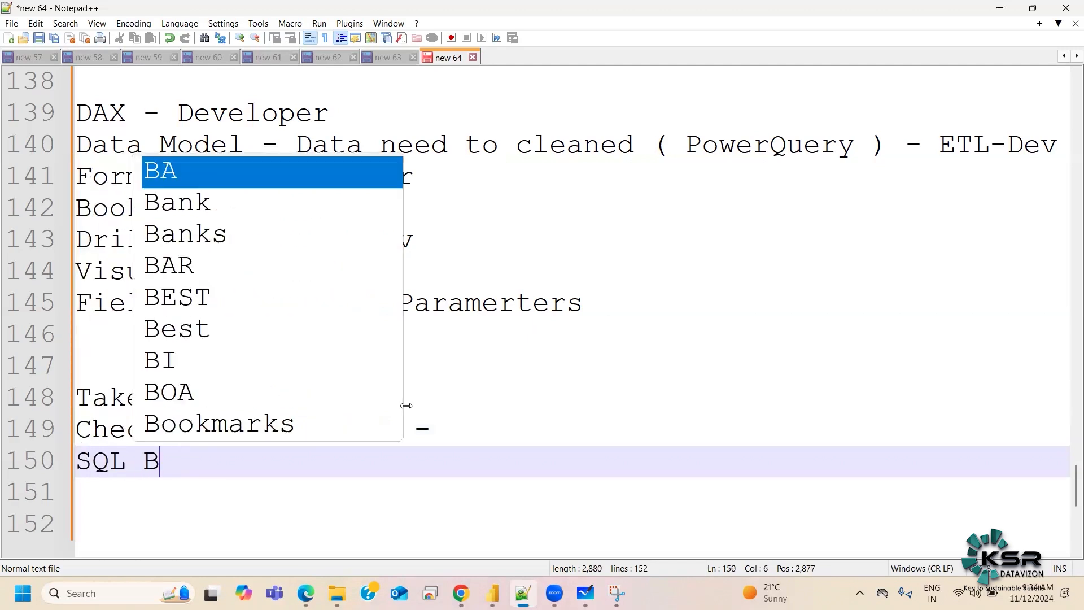
type("atch - 3month")
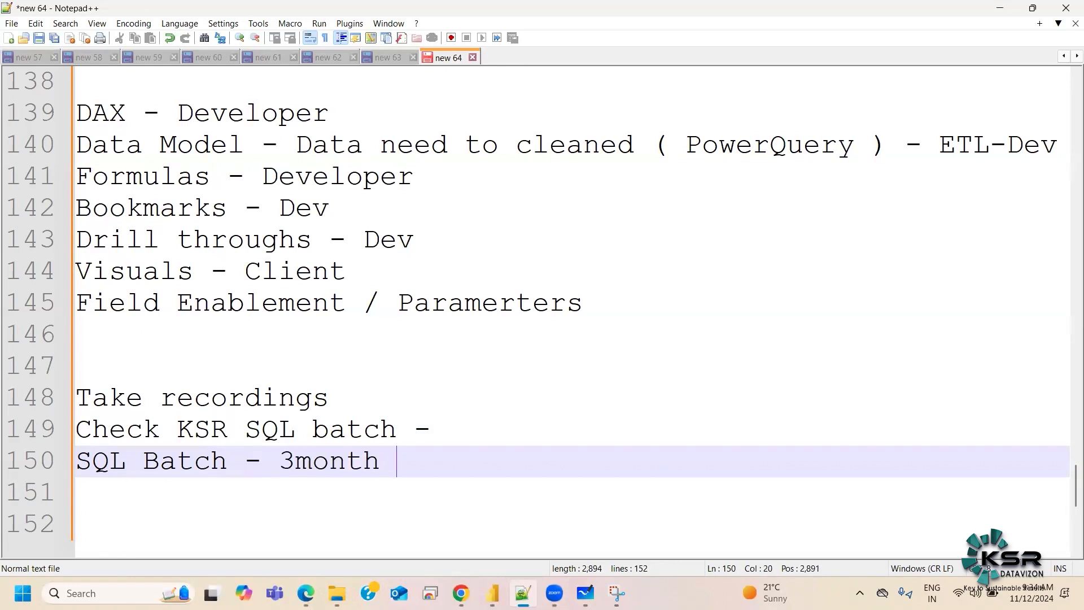
key("BackSpace")
type("s")
Extend the "Take recordings" line with "23 sessions"
left_click_drag(329, 397, 79, 367)
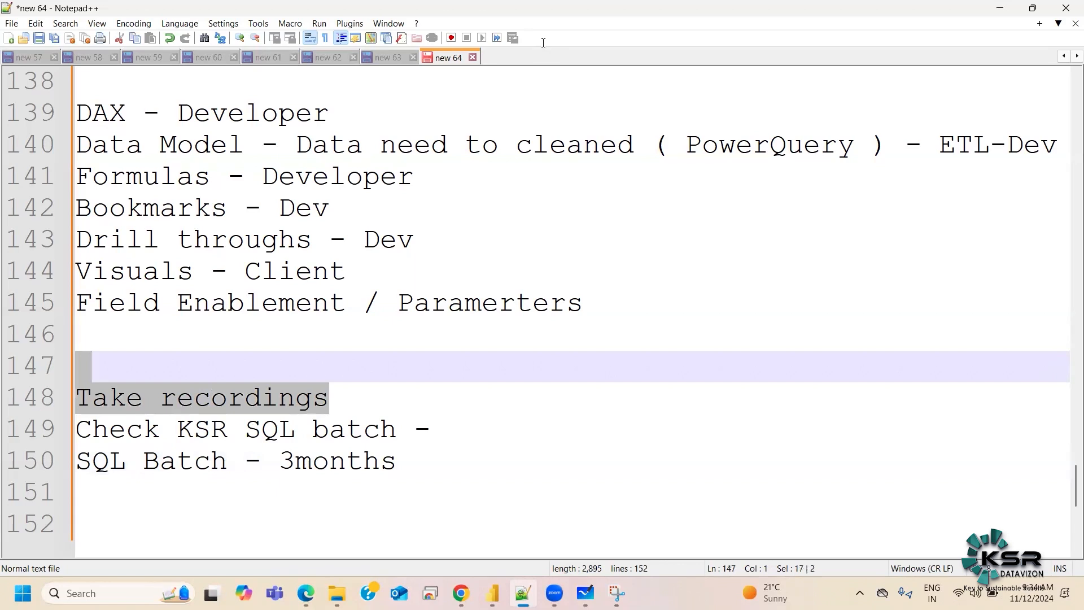
left_click(368, 391)
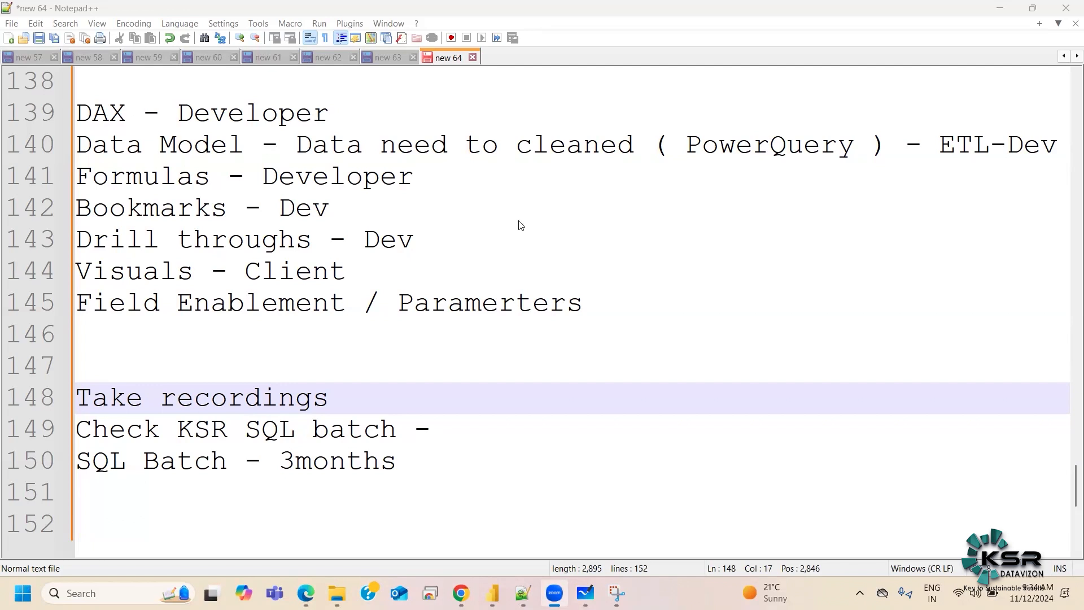
left_click(436, 397)
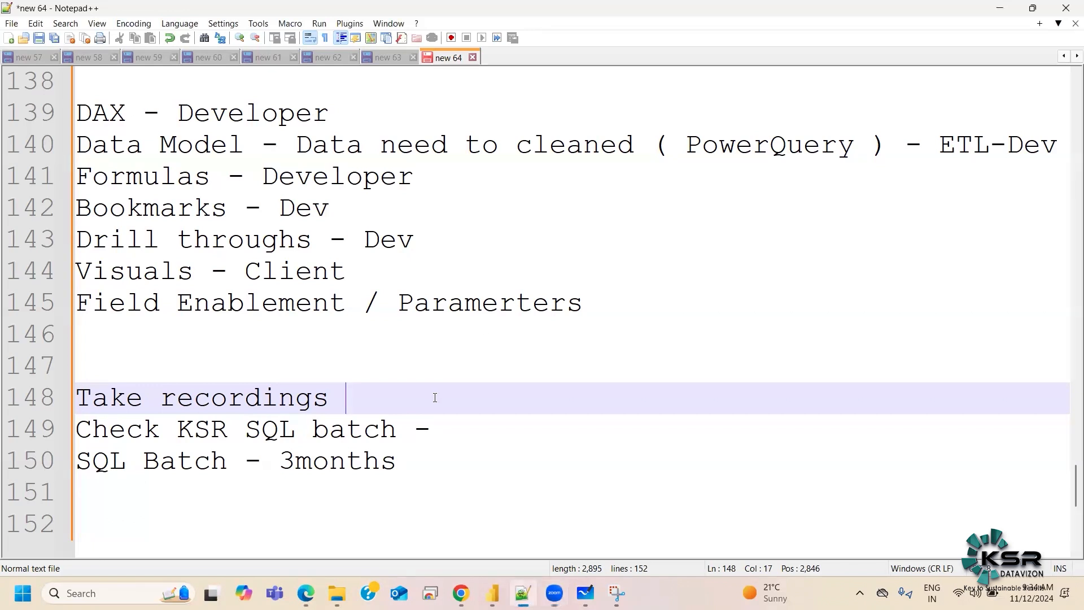
type("23 sessions")
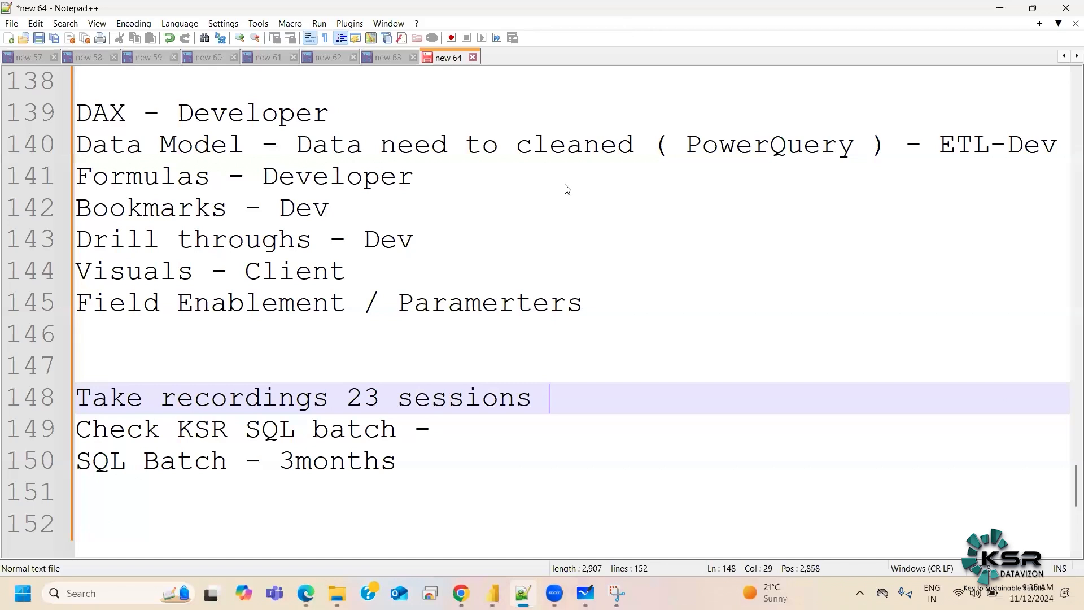
Replace the three notes on recordings and SQL batches with the single line "SQL - 22-24 sessions"
left_click(435, 489)
left_click_drag(417, 470, 77, 397)
key("Delete")
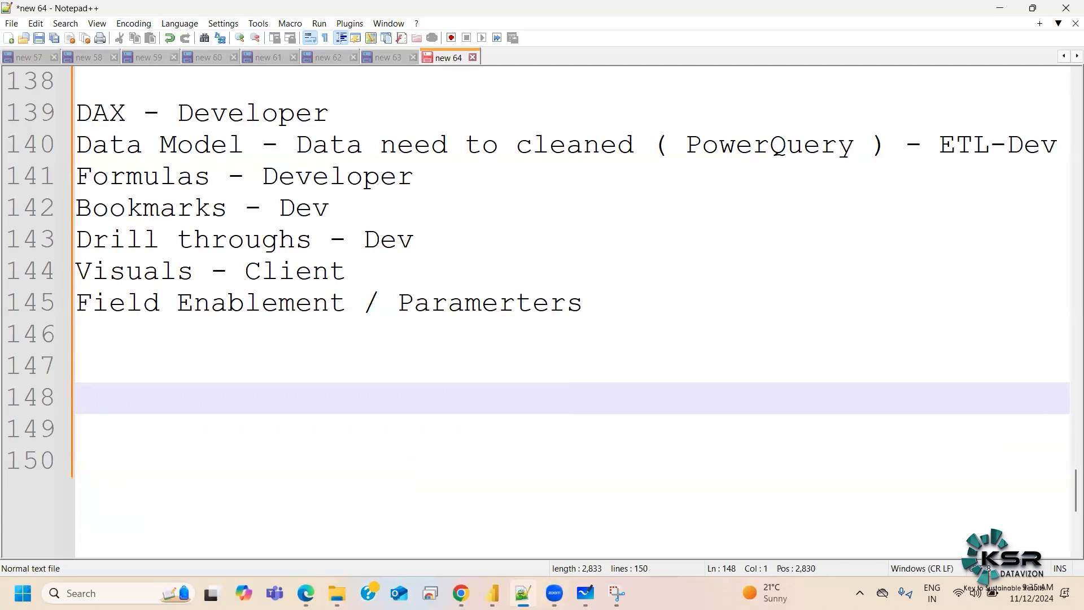
type("SQL - 22")
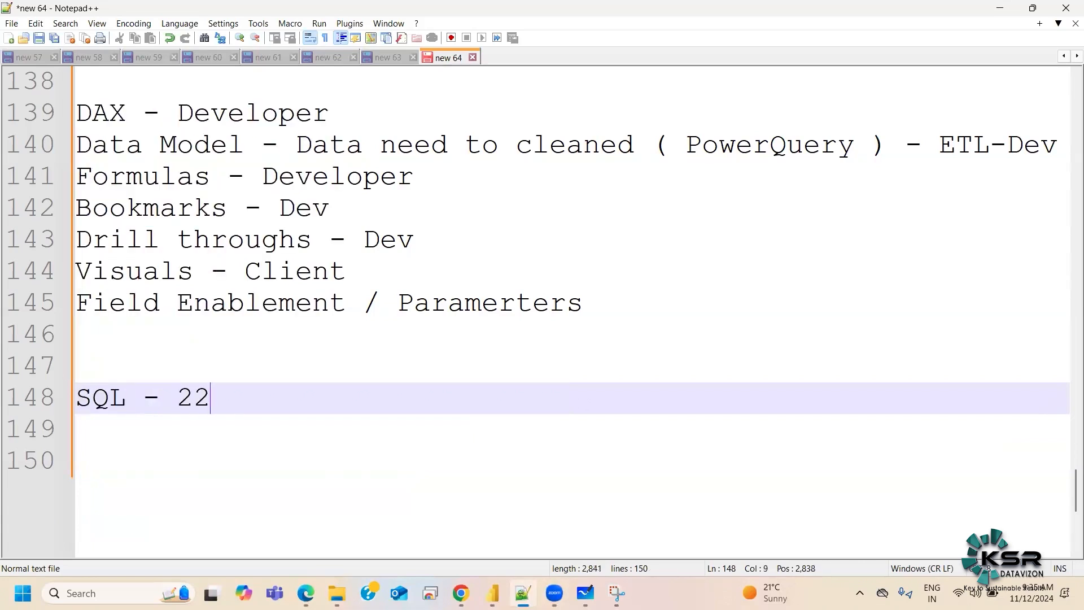
type("-24 sessions")
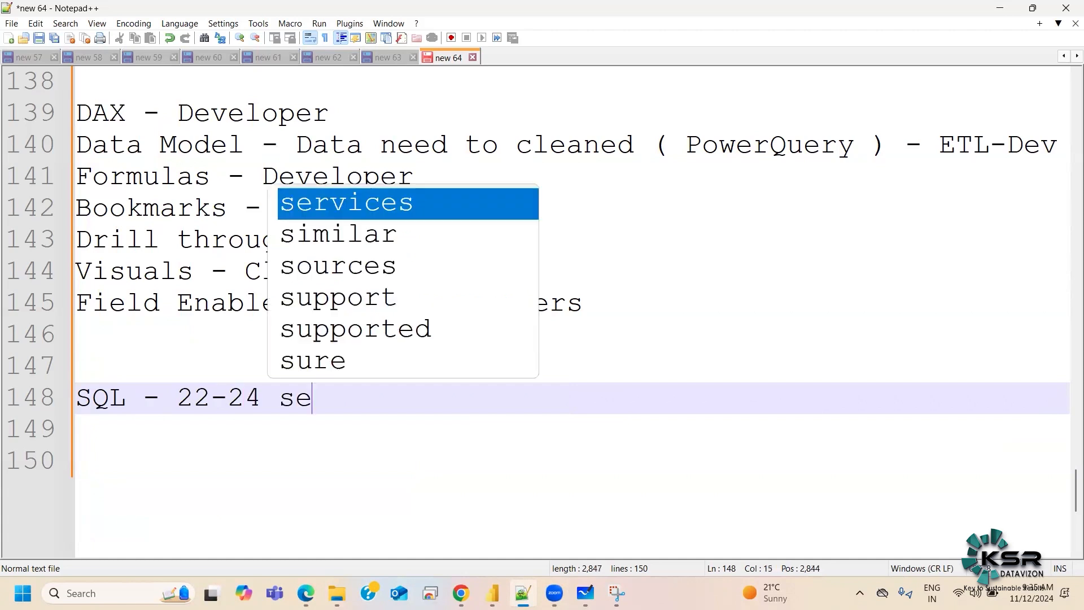
key("Return")
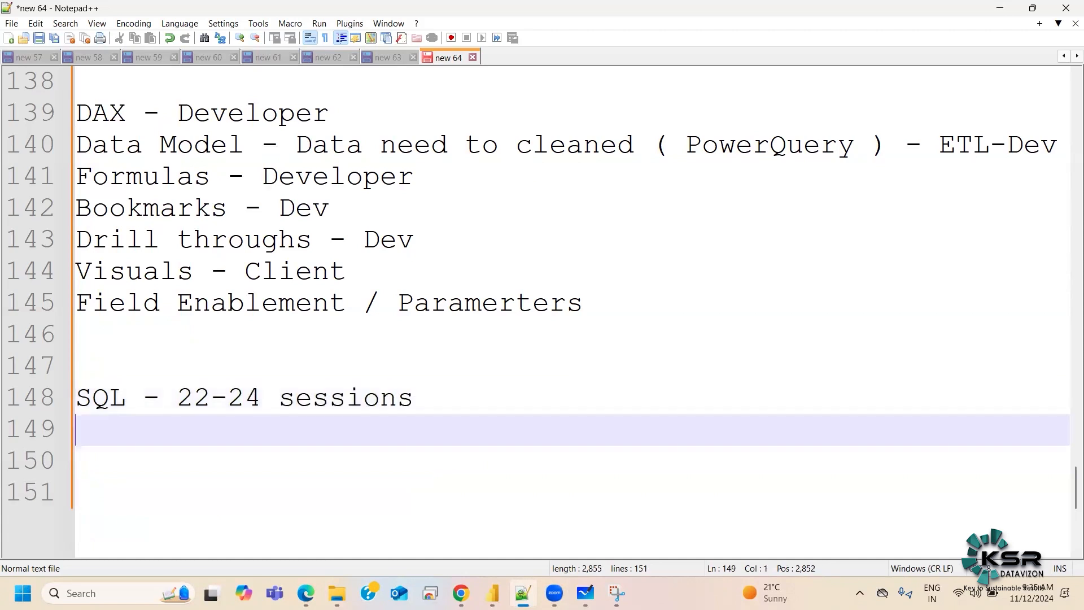
Add the line "PowerBI - 35-40 sessions" below the SQL sessions line
type("Power")
key("Escape")
type("BI -")
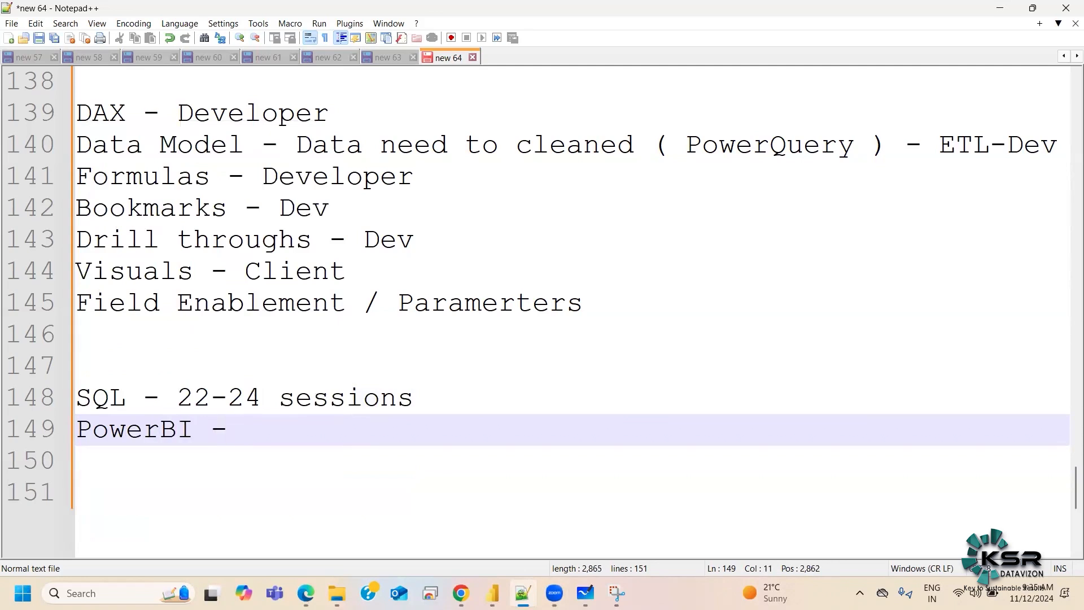
left_click(612, 156)
left_click(295, 426)
type("35-40 session")
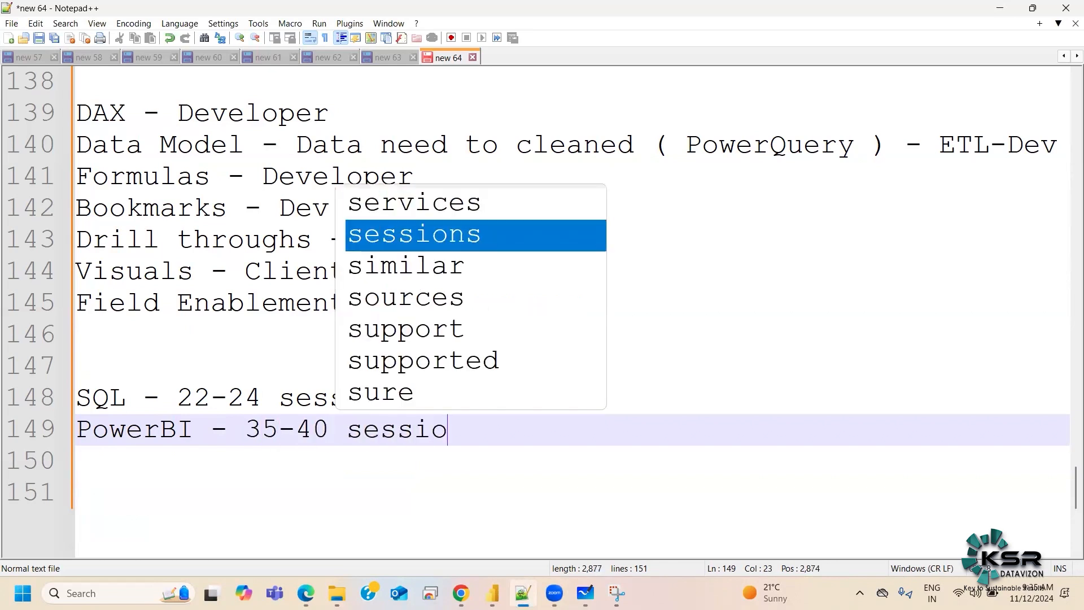
key("Return")
key("Return")
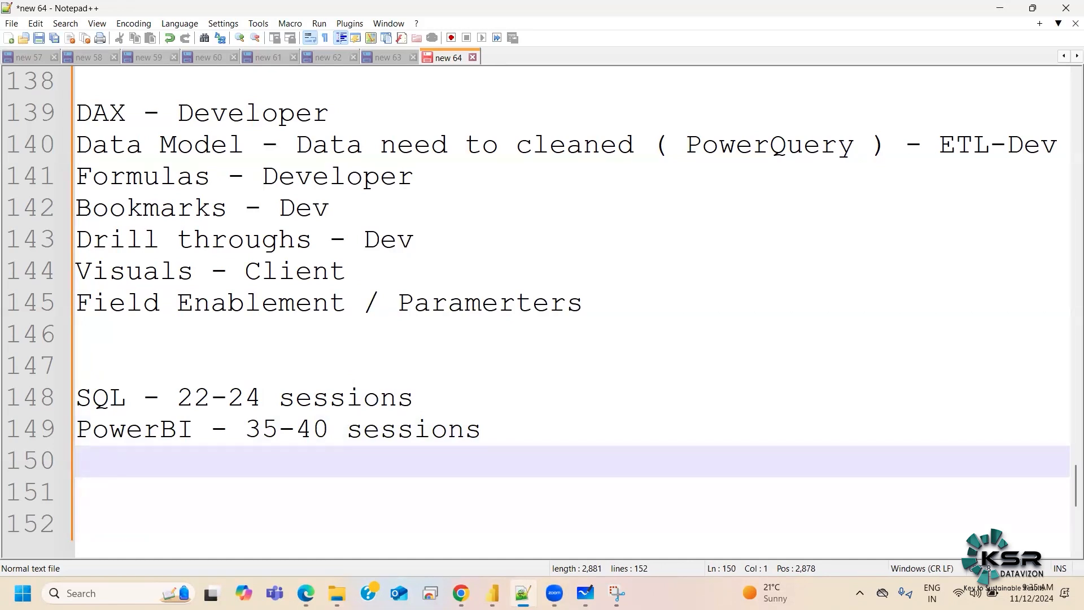
Add the line "Azure - 22-24 sessions" below the PowerBI sessions line
type("Azure - 22 session")
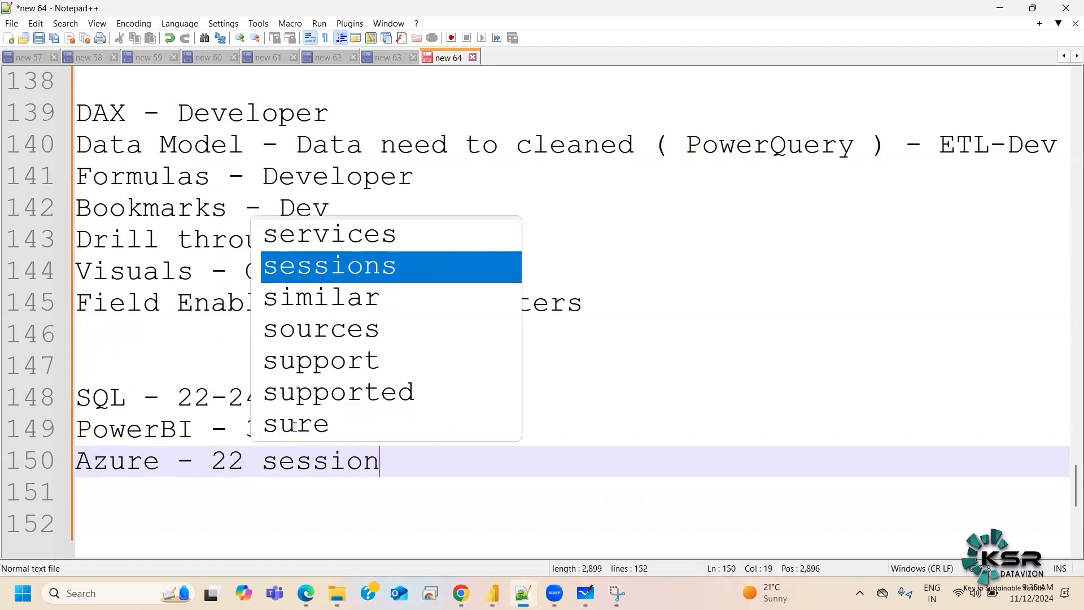
type("s")
left_click(253, 464)
type("-24")
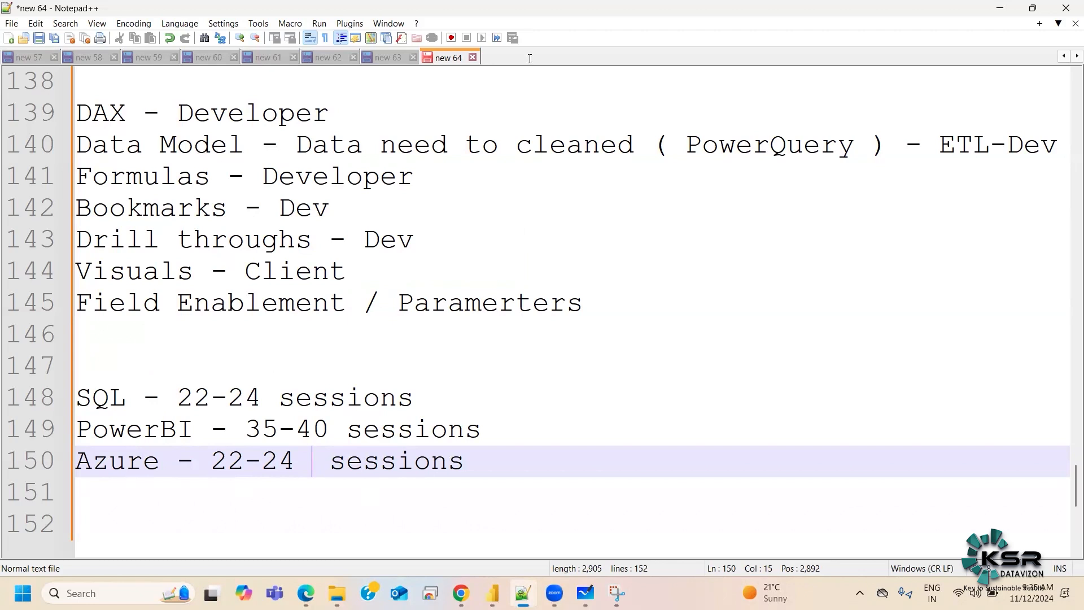
Highlight the session counts on the SQL, PowerBI and Azure lines one after another
left_click_drag(180, 396, 444, 389)
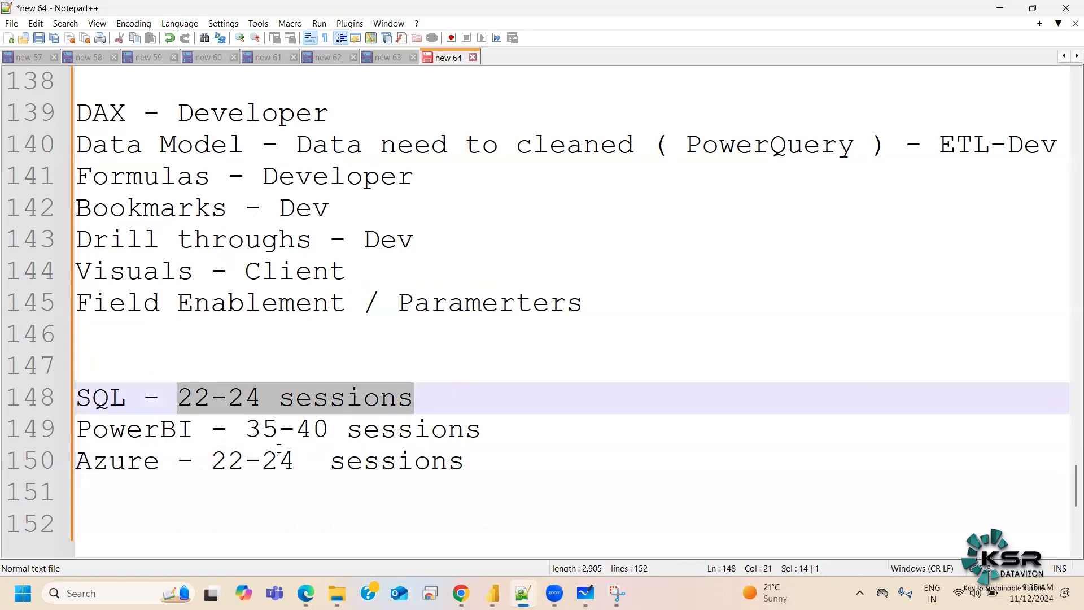
left_click_drag(247, 428, 521, 435)
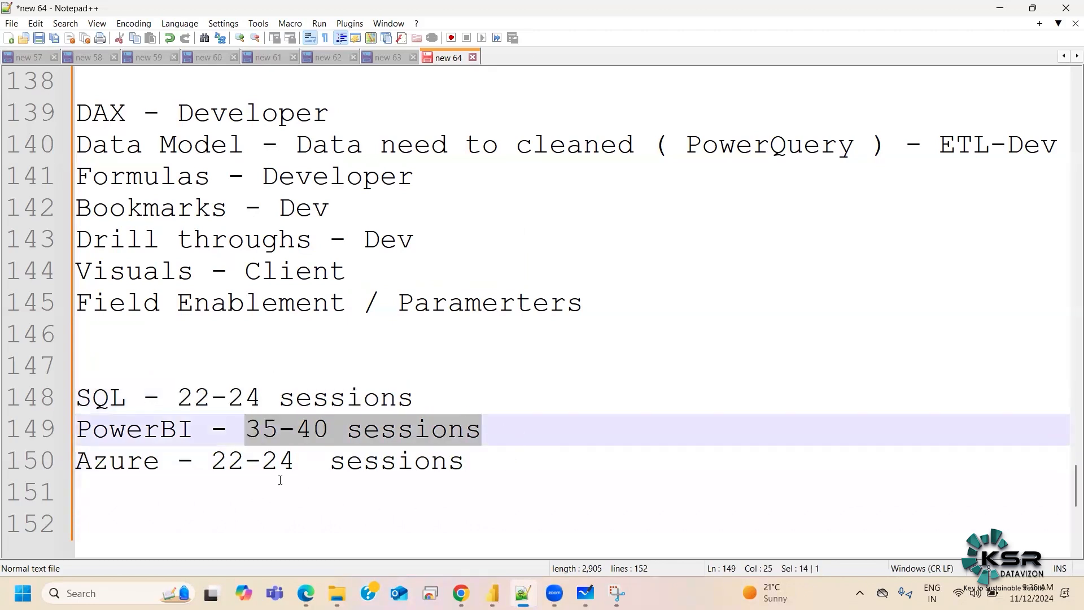
left_click_drag(212, 460, 562, 459)
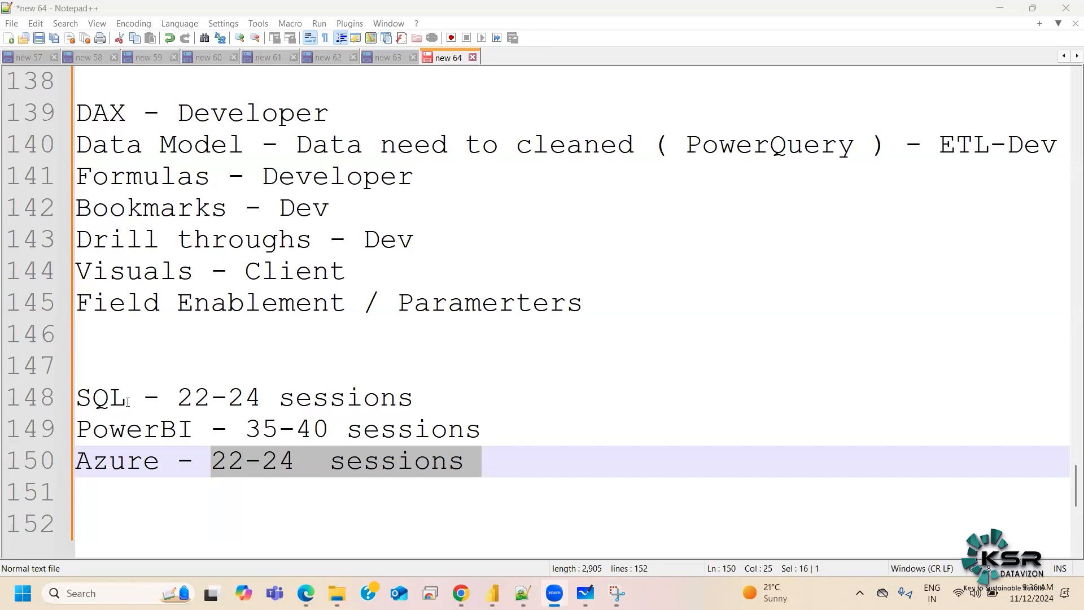
Extend the SQL sessions line with "- You need to practice"
left_click(440, 401)
type("-")
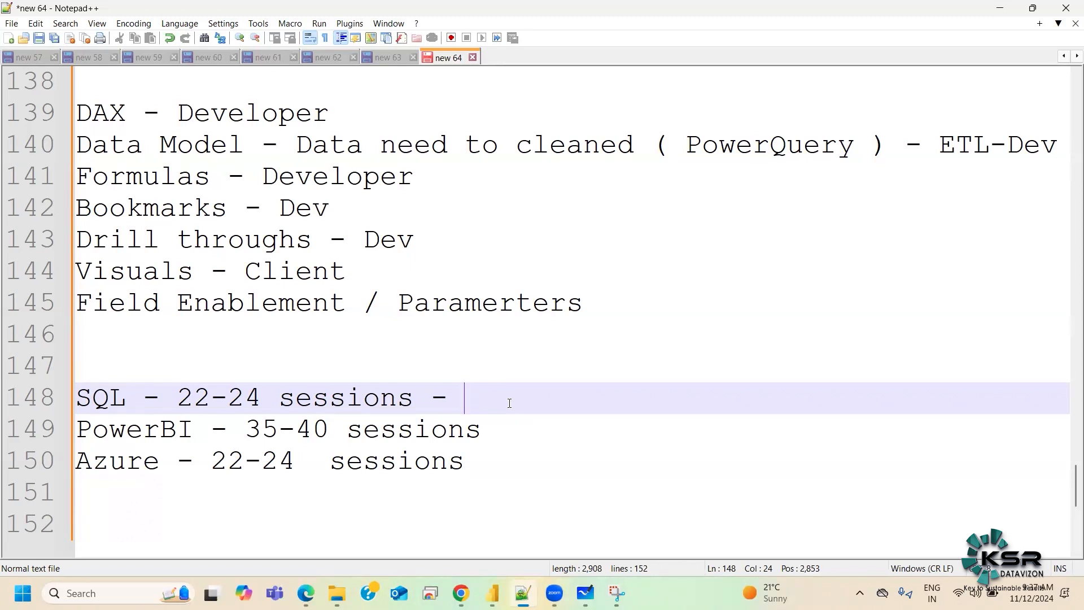
type("You need to practiv")
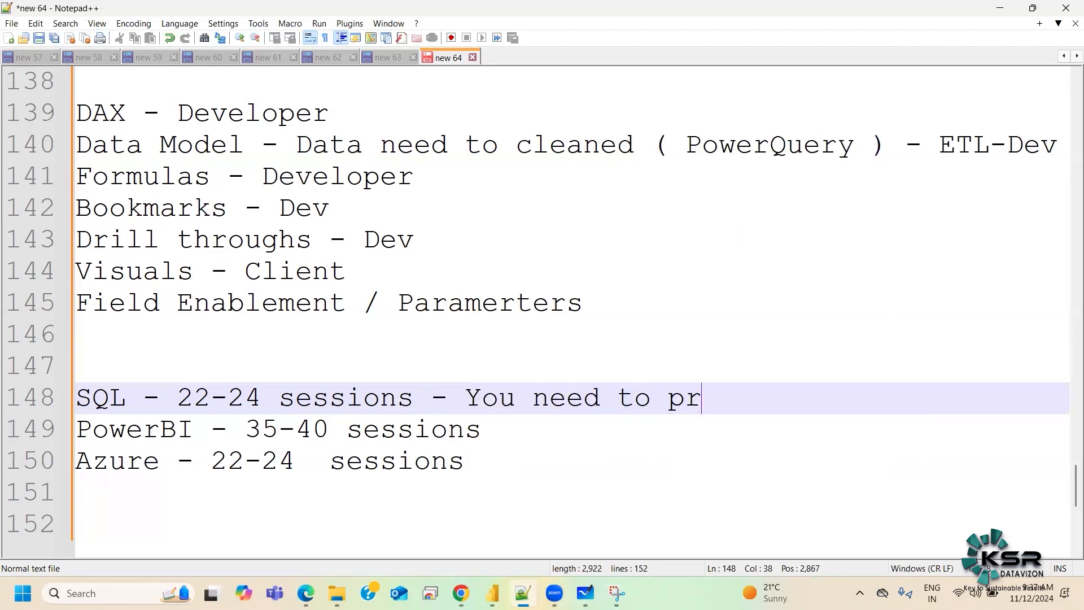
key("BackSpace")
type("ce")
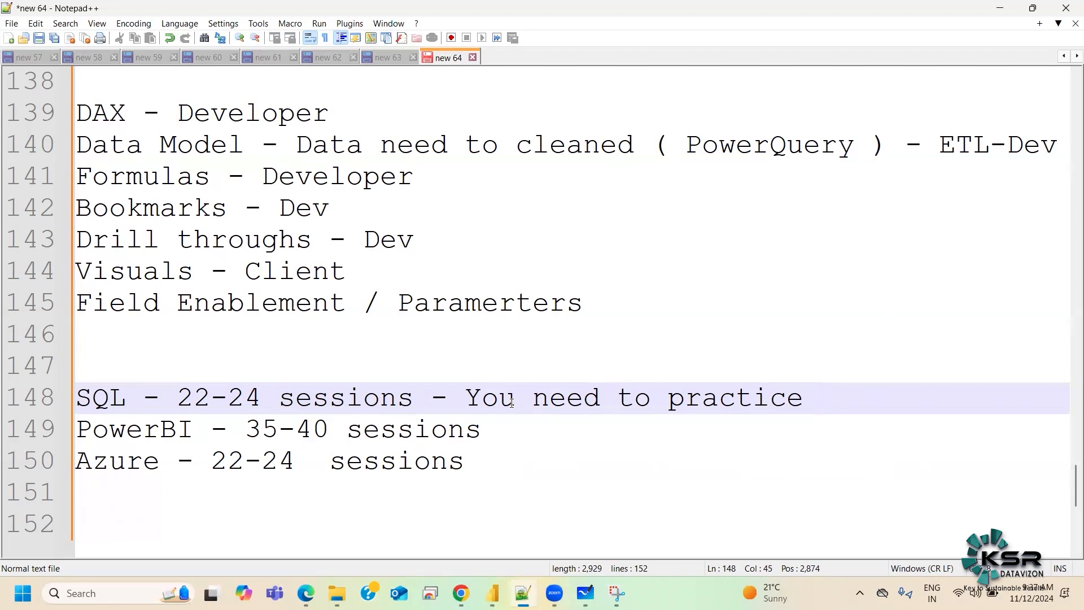
Extend the PowerBI sessions line with "- Practice - 10 days"
left_click(537, 432)
type("- Pr")
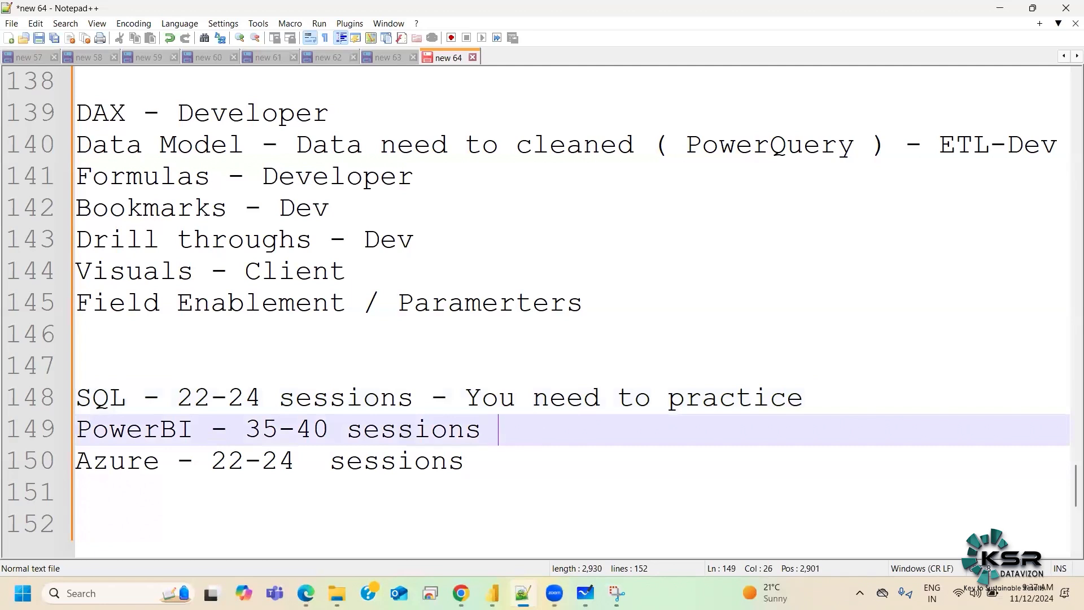
type("actice - 10 days")
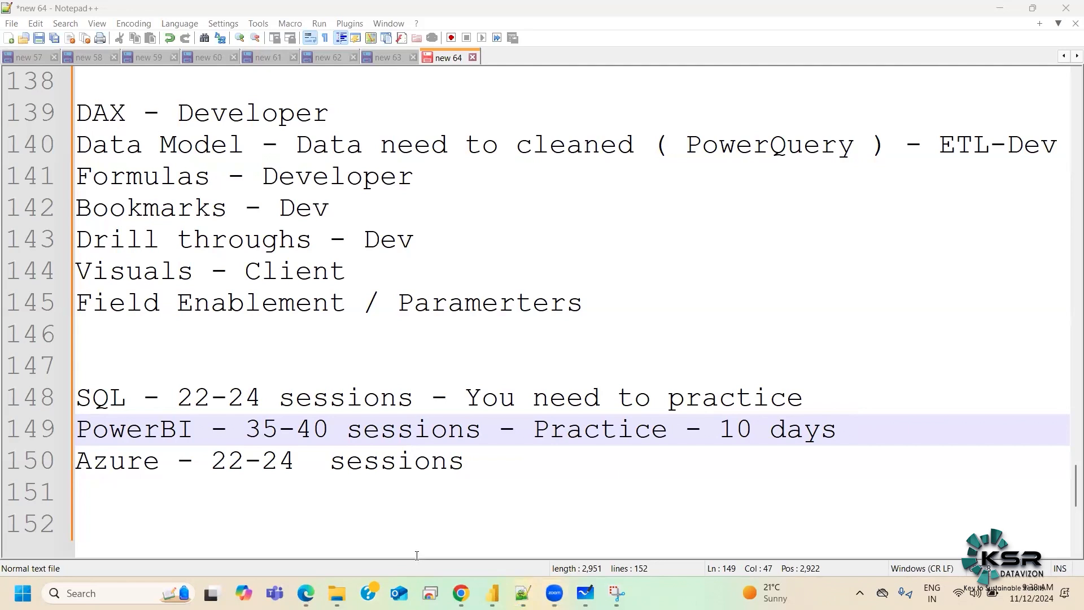
Write "Resume" and "LinkedIN account -" on two consecutive lines at the end of the notes, below the session counts
key("ctrl+End")
key("Return")
key("Return")
type("Re")
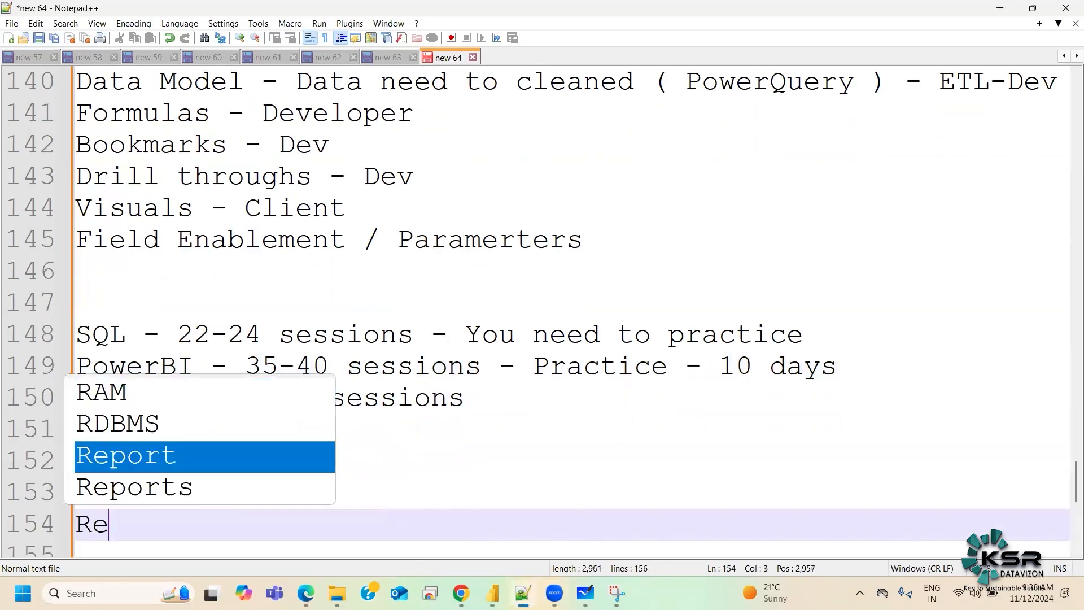
type("sume -")
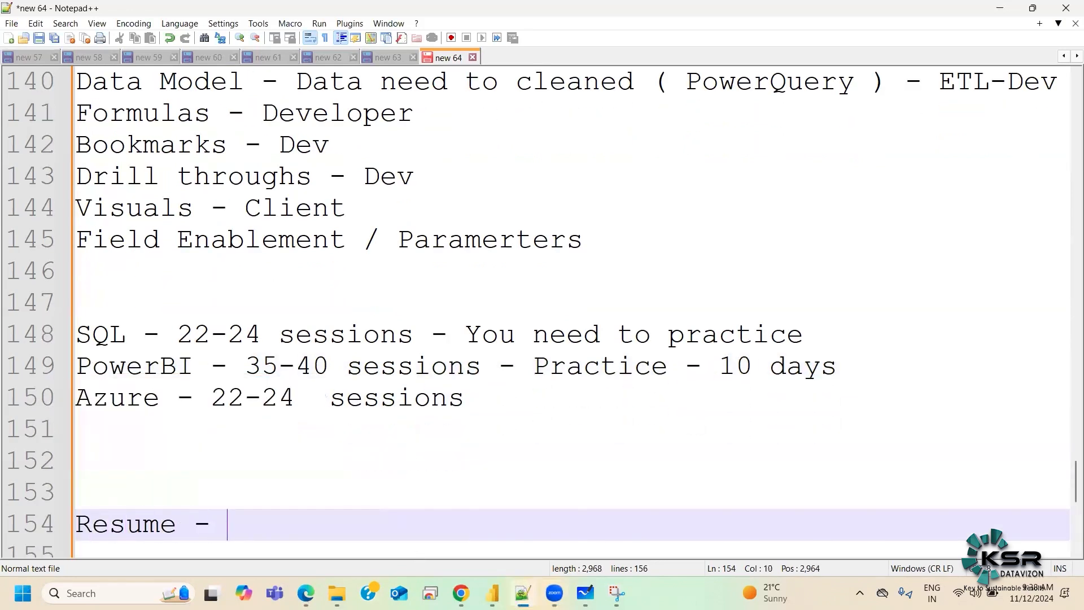
key("BackSpace")
key("BackSpace")
key("BackSpace")
key("Return")
type("Linke")
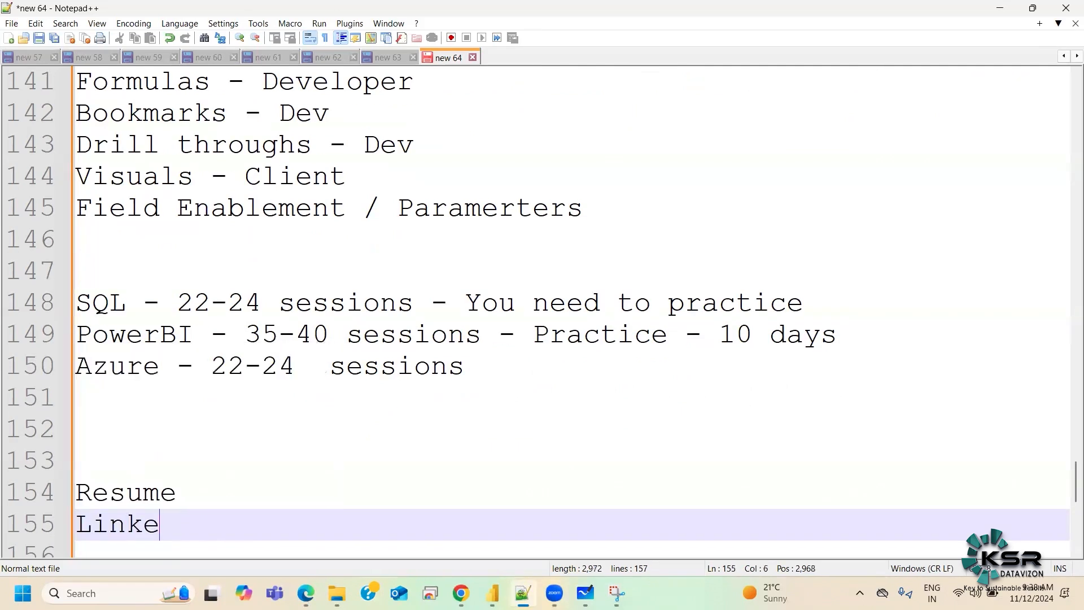
type("dIN acc")
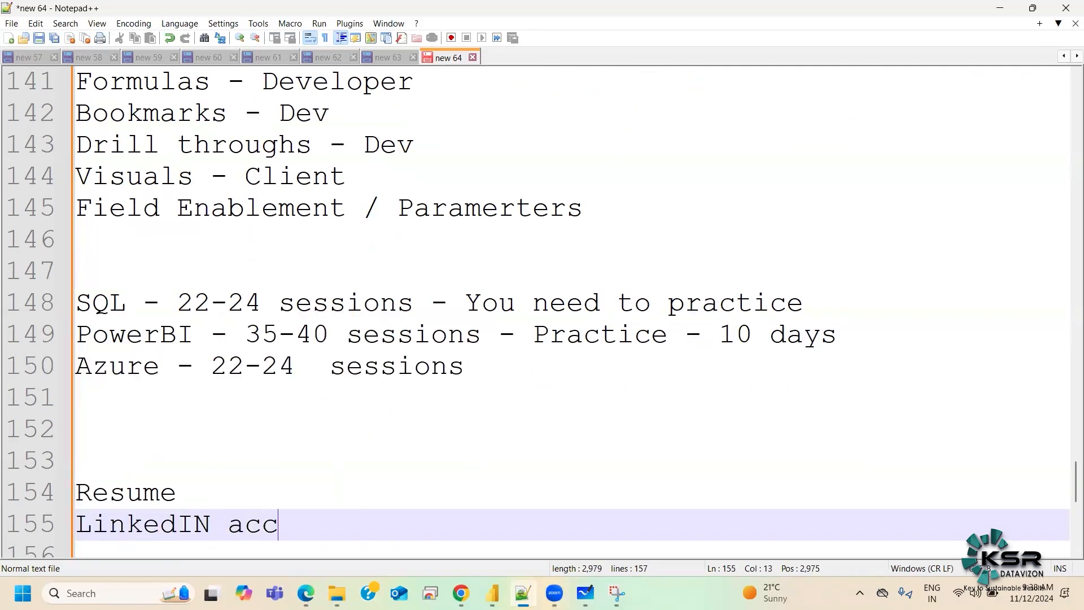
type("ount -")
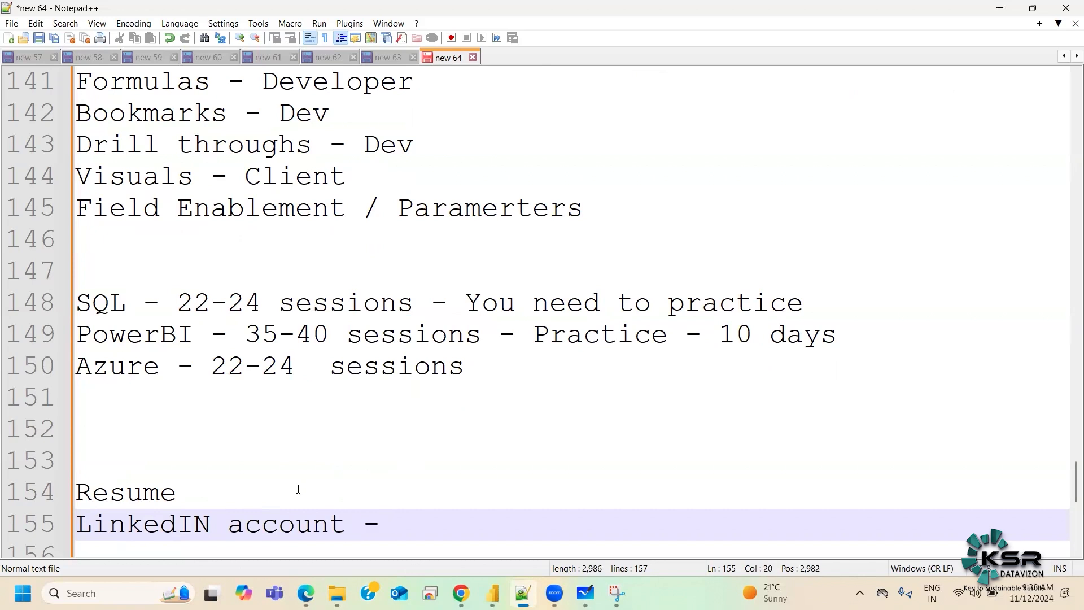
Extend the "Resume" line so that it reads "Resume building -"
key("Up")
type("-")
key("BackSpace")
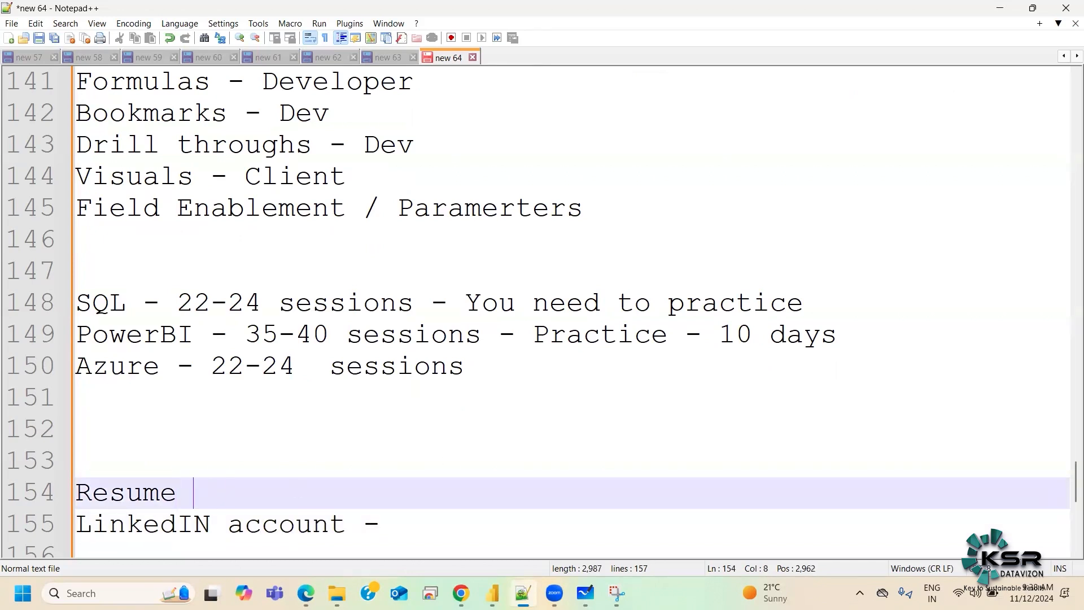
type("buiding")
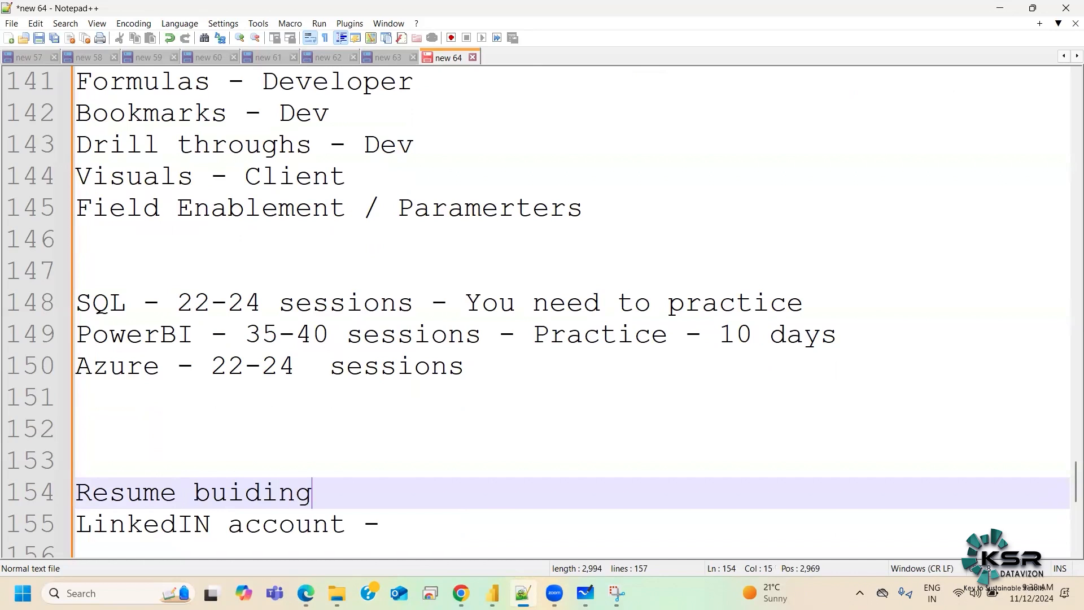
key("Left")
key("Left")
key("Left")
key("Left")
type("l")
left_click(375, 494)
type("-")
Add the line "Domain Preparation -" below the LinkedIN account line
left_click(442, 510)
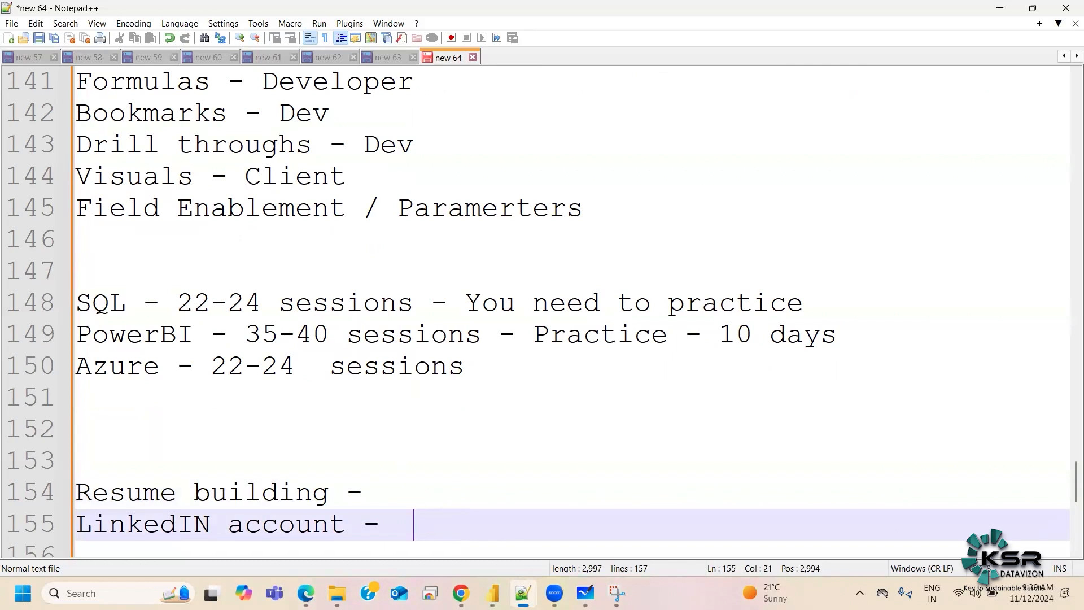
key("Return")
type("Domain ")
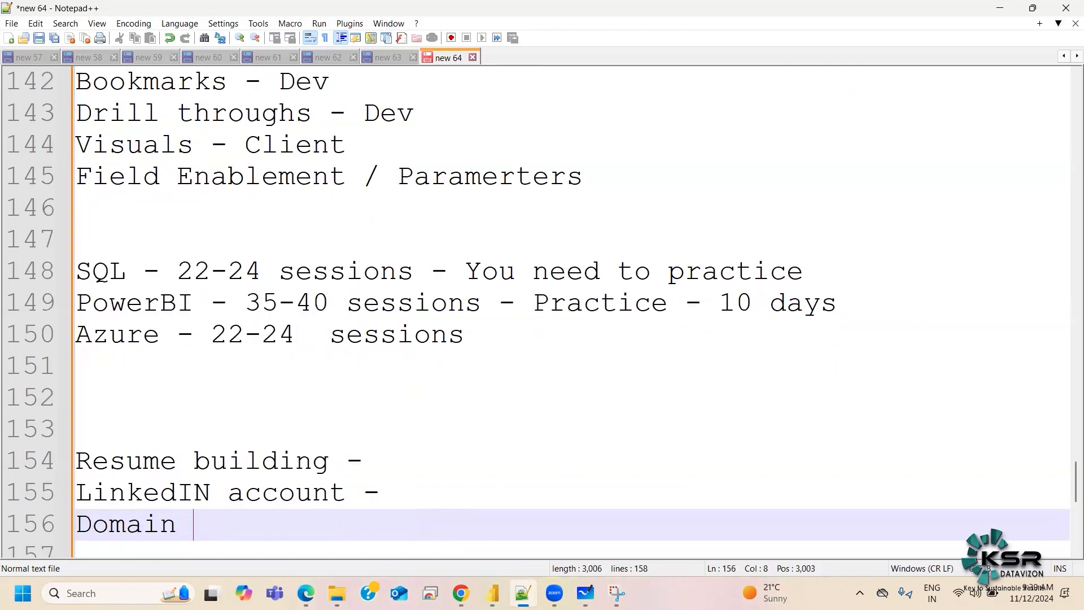
type("Prepa")
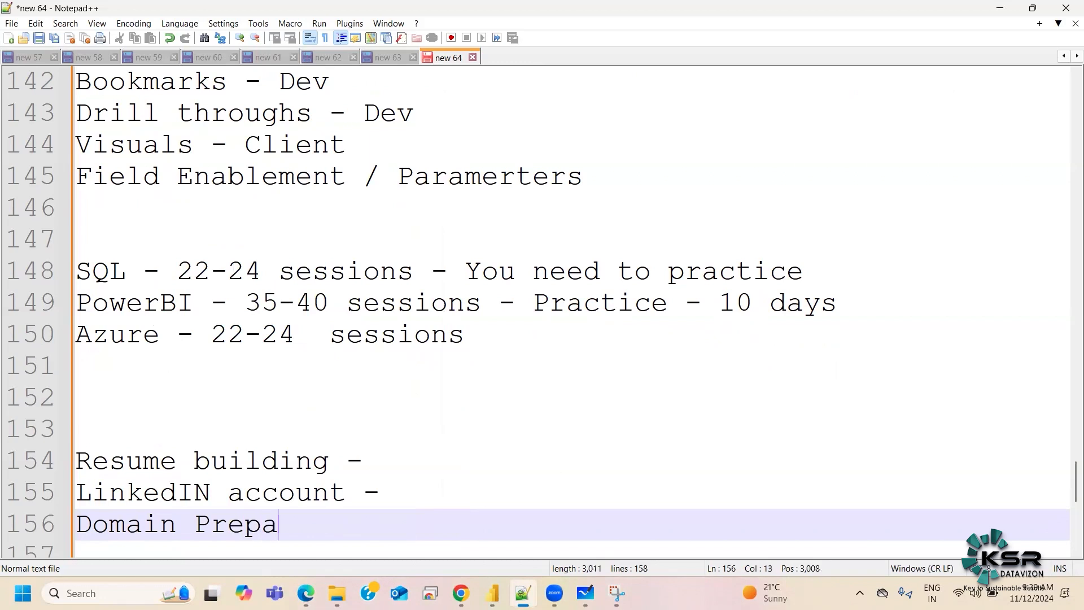
type("ration -")
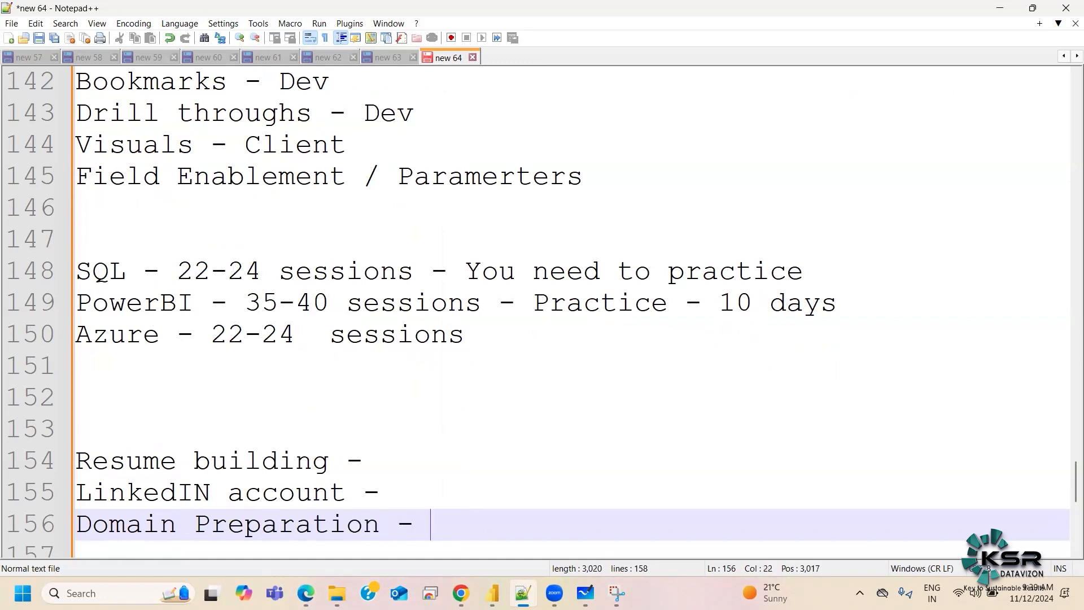
key("Return")
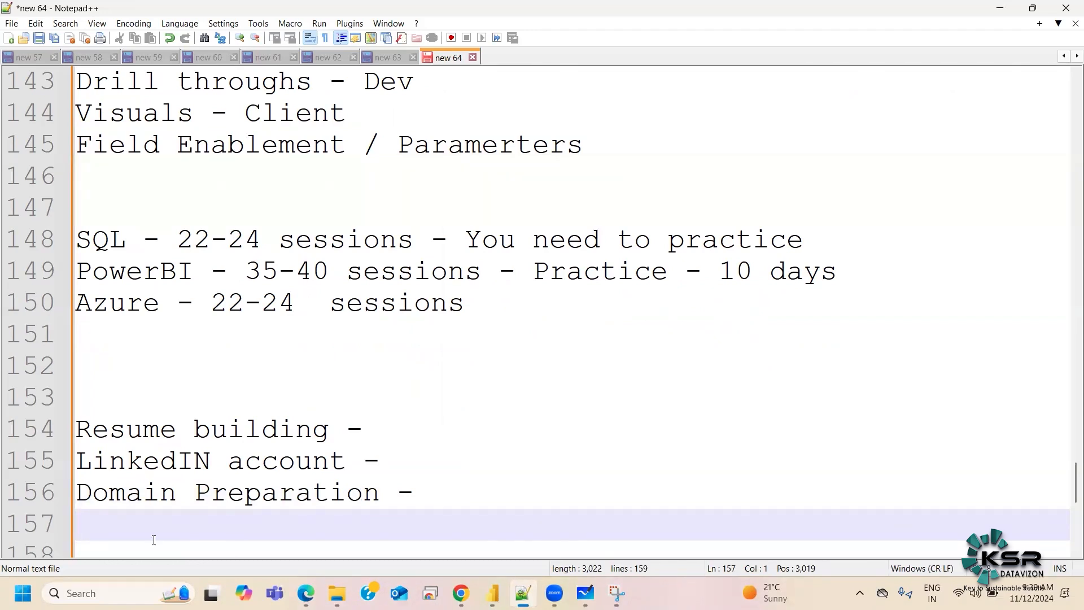
Add the line "Agile Project -" below Domain Preparation and complete the LinkedIN account line with "Public"
type("Agile Proh")
key("BackSpace")
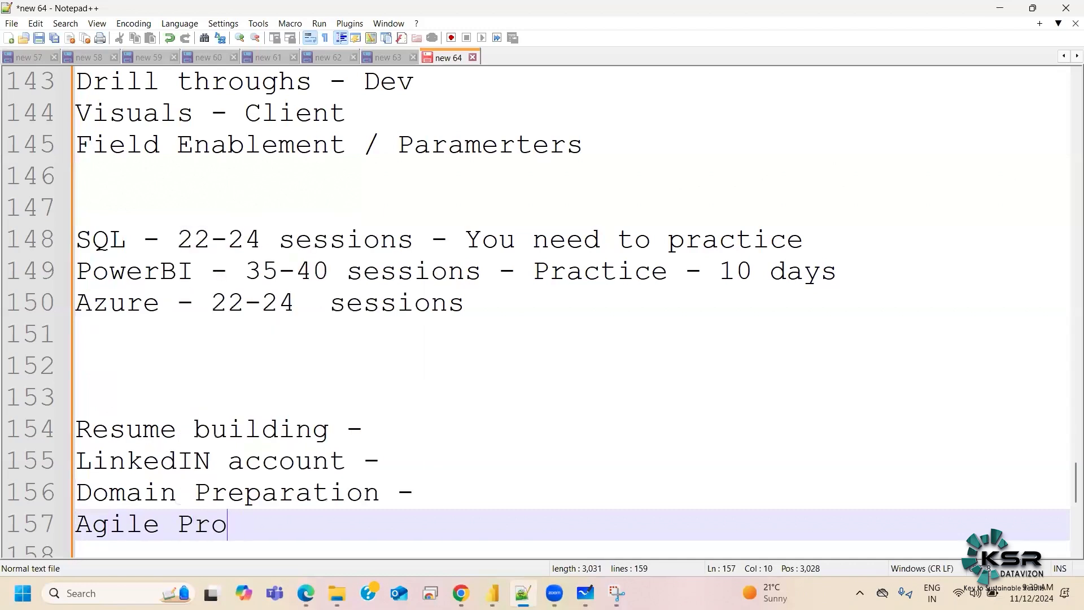
type("ject -")
left_click(411, 462)
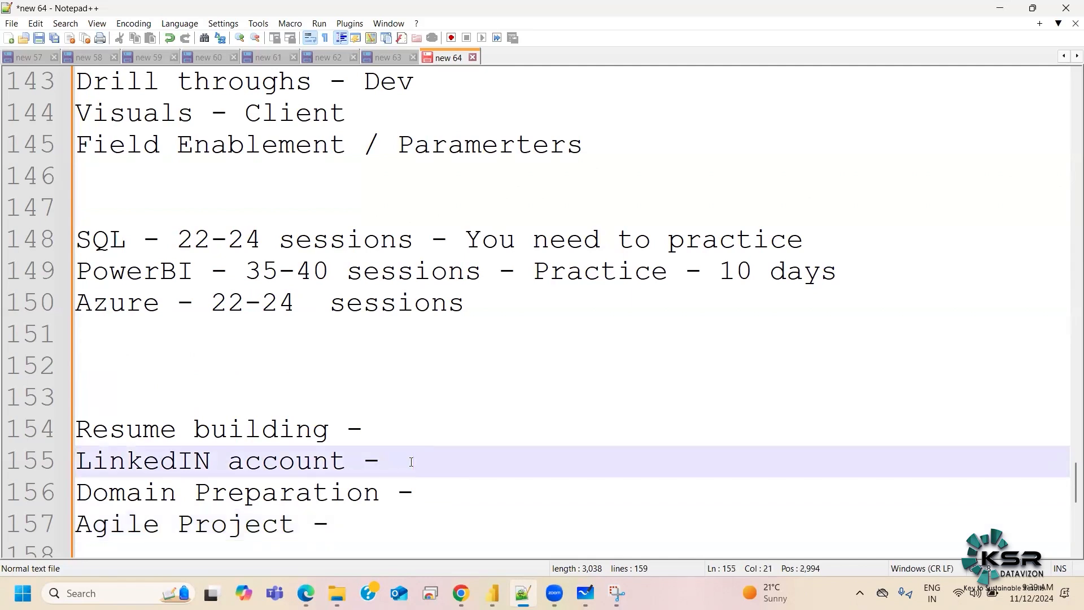
type("Public")
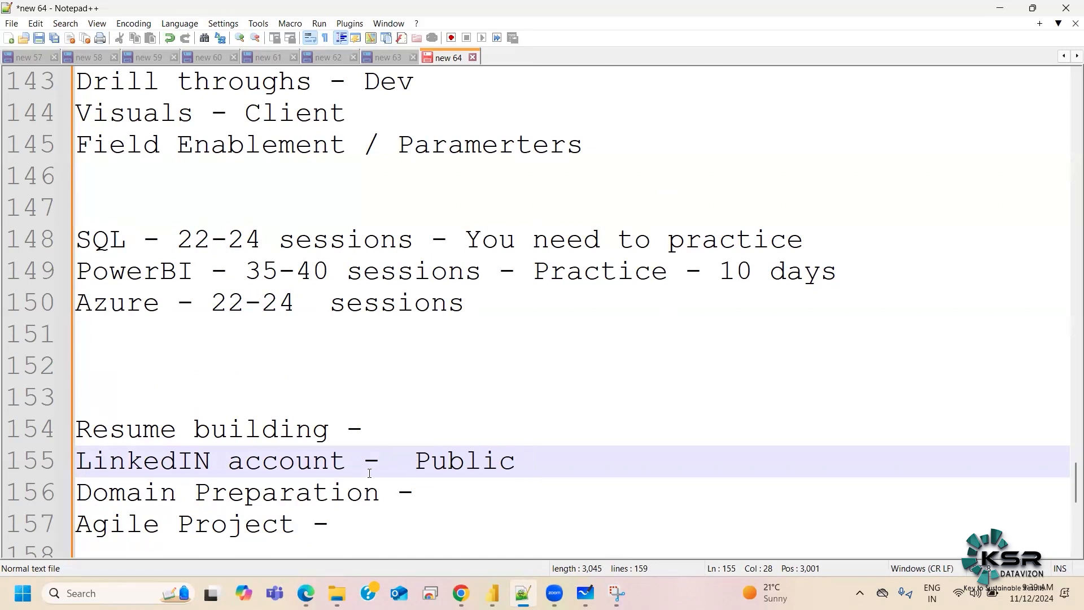
Highlight the LinkedIN account, Resume building, Domain Preparation and Agile Project items one after another
left_click(346, 460)
key("shift+Home")
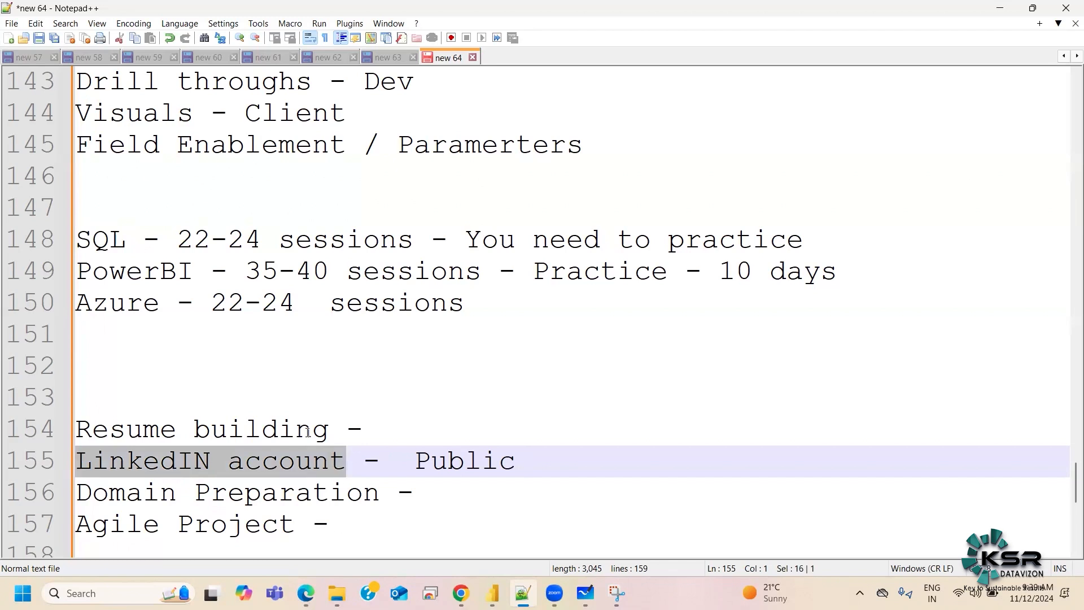
left_click(345, 429)
key("shift+Home")
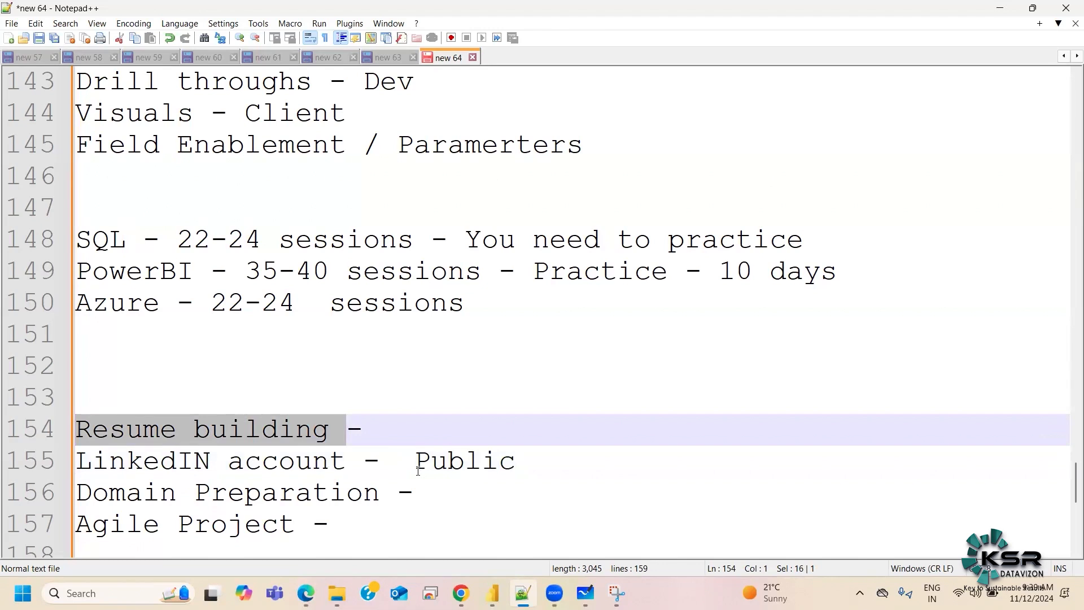
left_click(378, 497)
key("shift+Home")
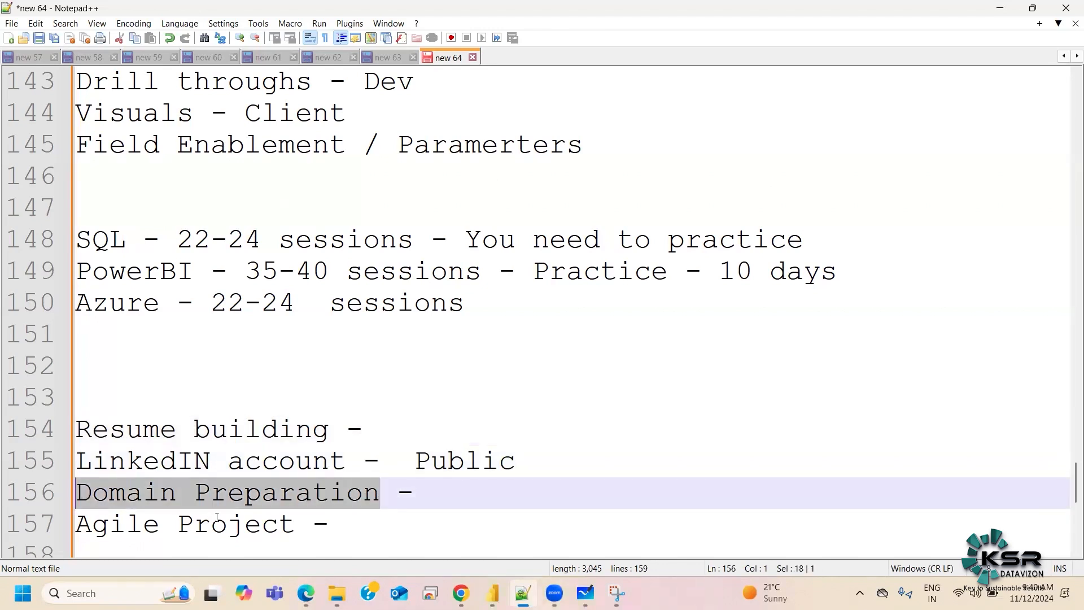
left_click_drag(294, 524, 75, 524)
Complete the Agile Project line with "Post PowerBI"
left_click(365, 537)
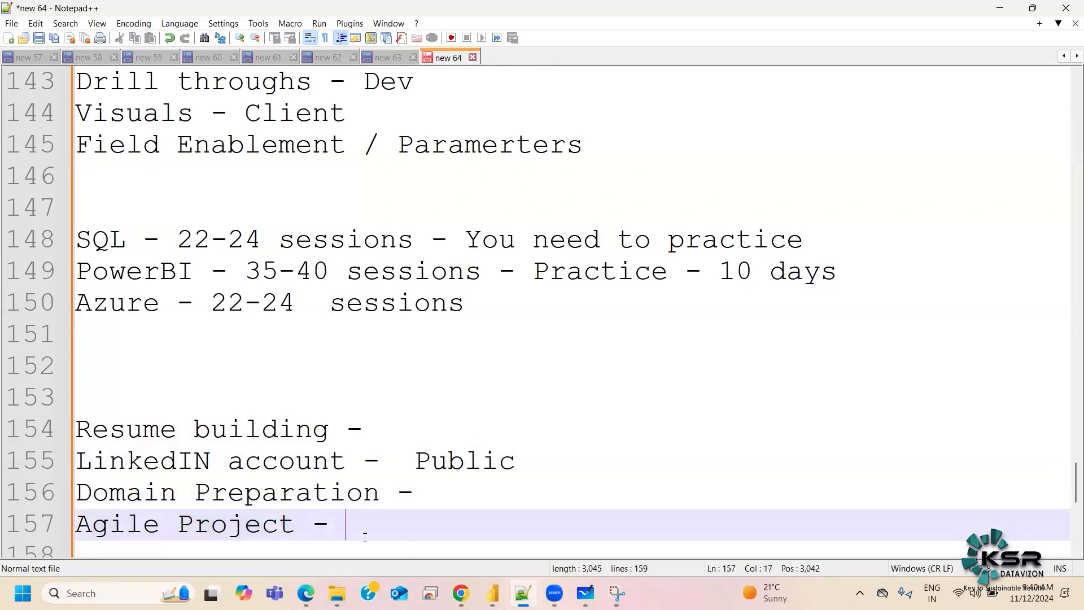
type("Post PowerBI")
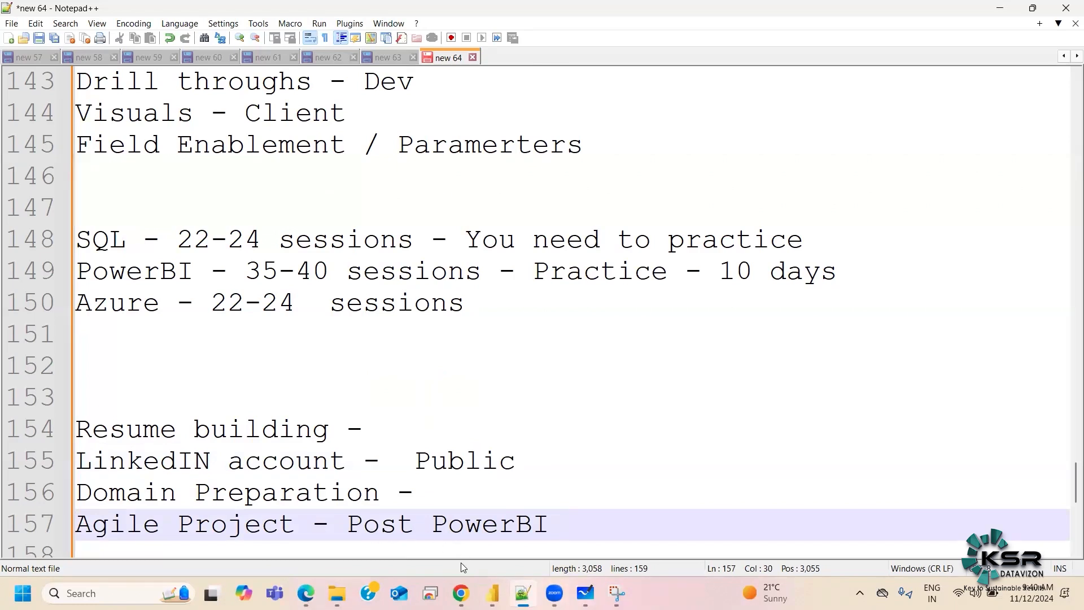
left_click(572, 59)
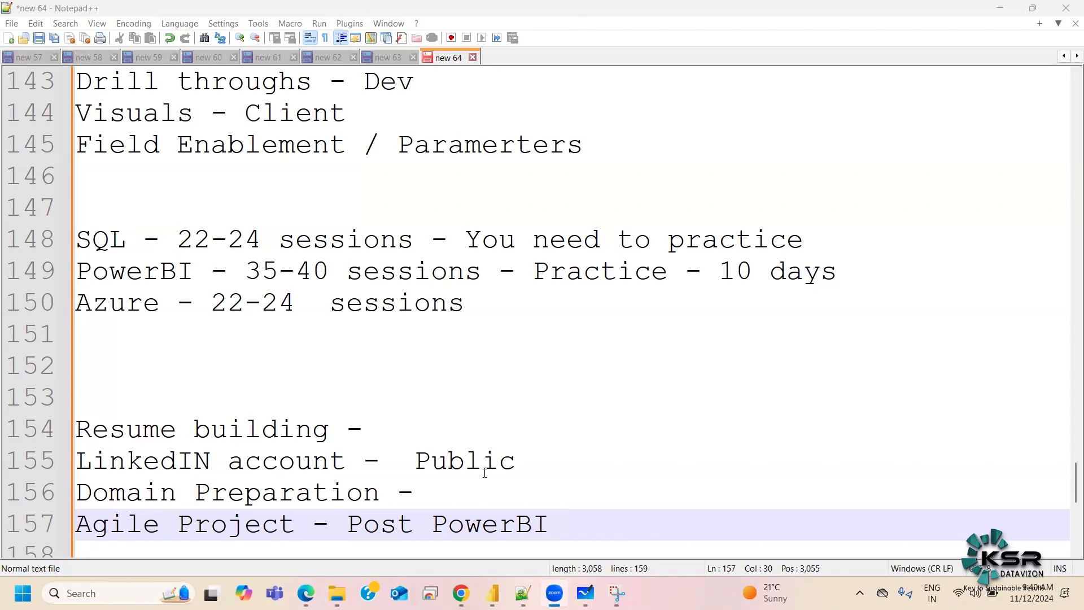
Add the line "enrolling course - Advanced excel recordings free of cost" a few lines below the Agile Project line
scroll(485, 473, "down", 2)
key("Return")
key("Return")
key("Return")
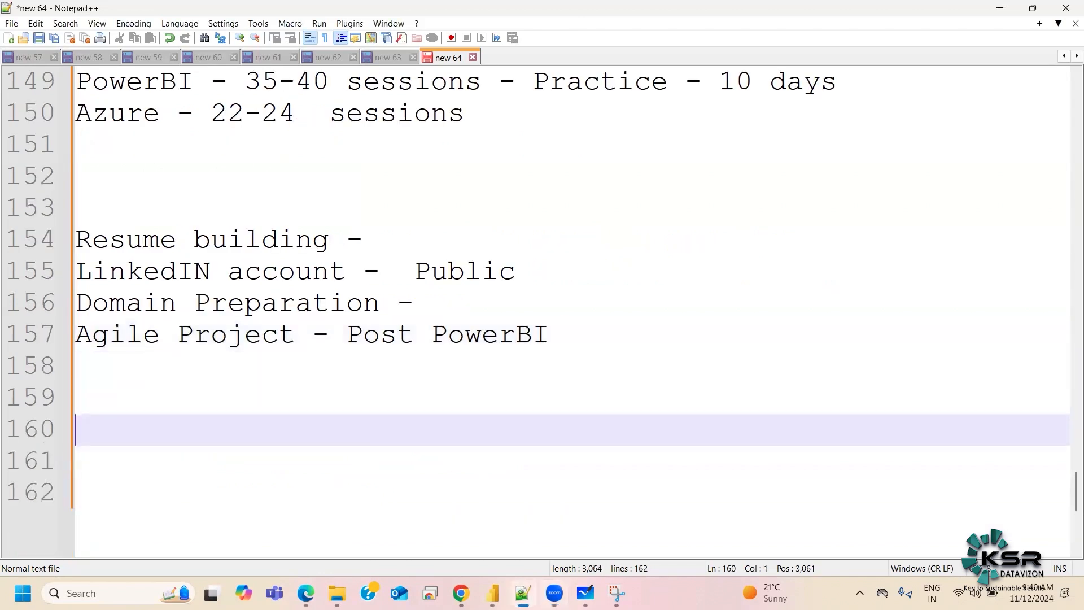
type("enri")
key("BackSpace")
type("olling course - Advanced excel recordings freee of")
key("BackSpace")
key("BackSpace")
key("BackSpace")
key("BackSpace")
type("of cost")
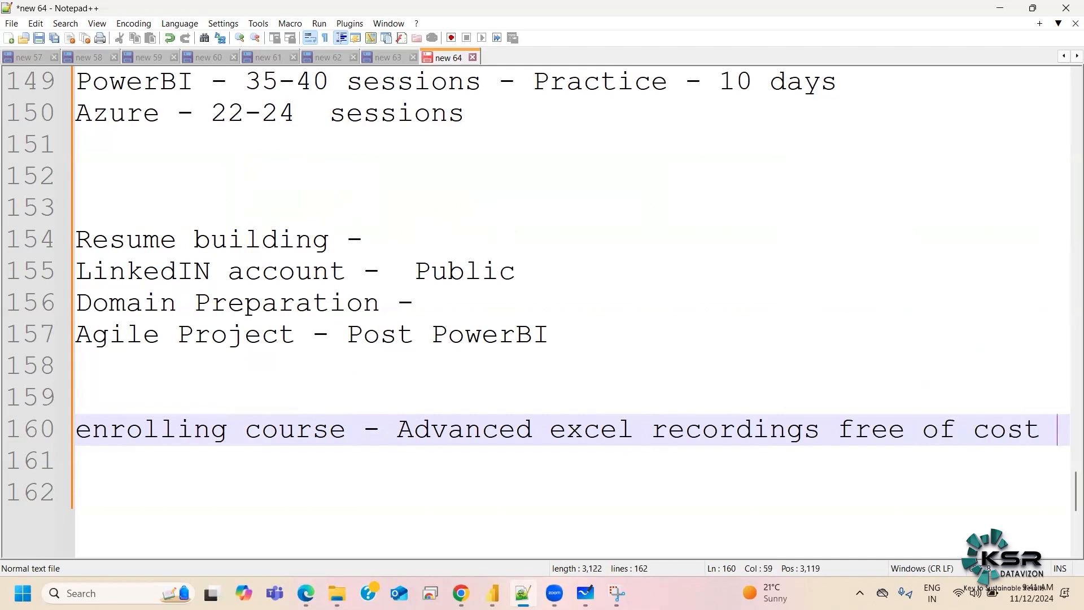
Add the line "KSR team add it to your course" directly below the enrolling course line
key("Return")
type("KSR tea")
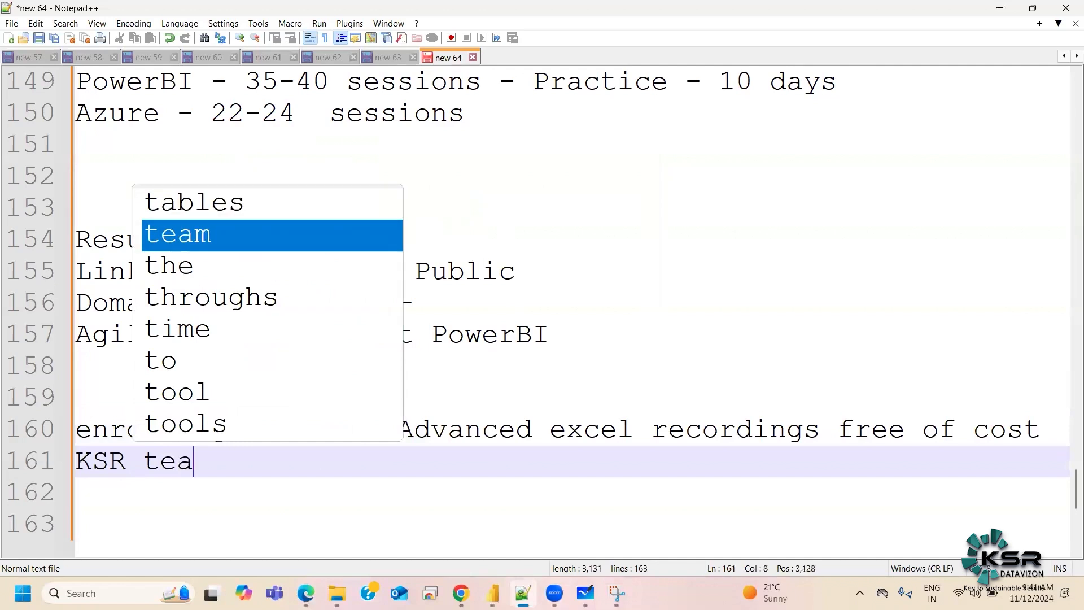
type("m add it to o")
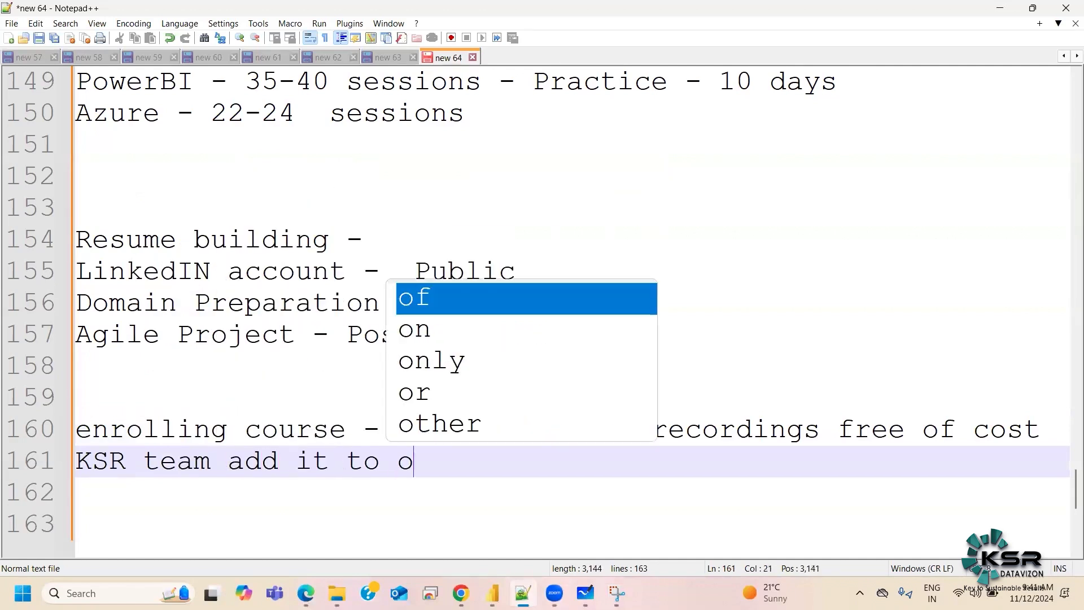
key("BackSpace")
type("your course")
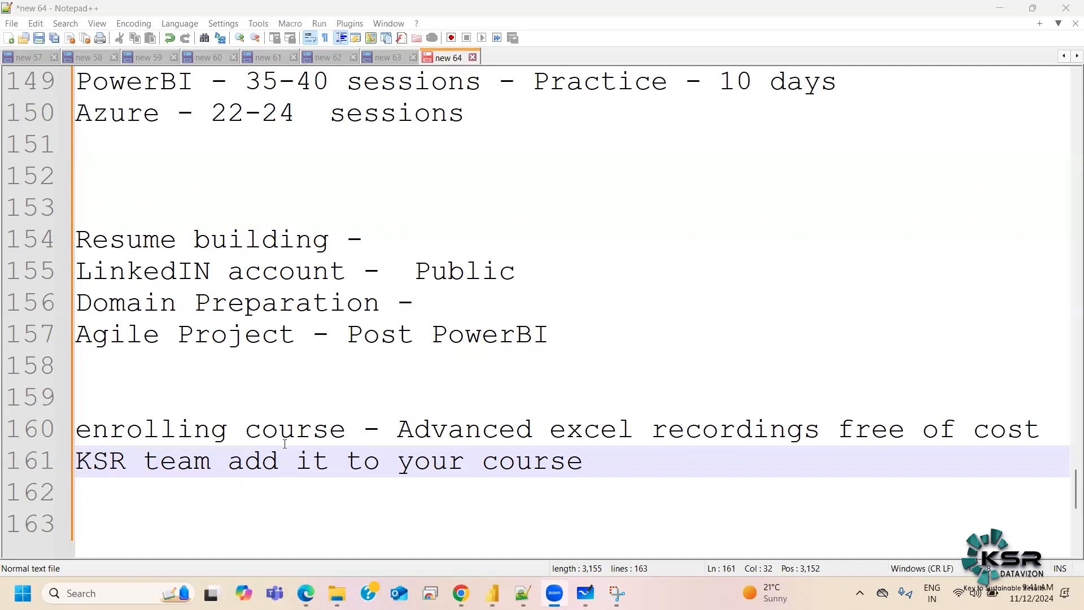
List the certifications "AZ-900", "PL -300" and "DP - 600 Fabric" on separate lines below the KSR team line
key("Return")
key("Return")
key("Return")
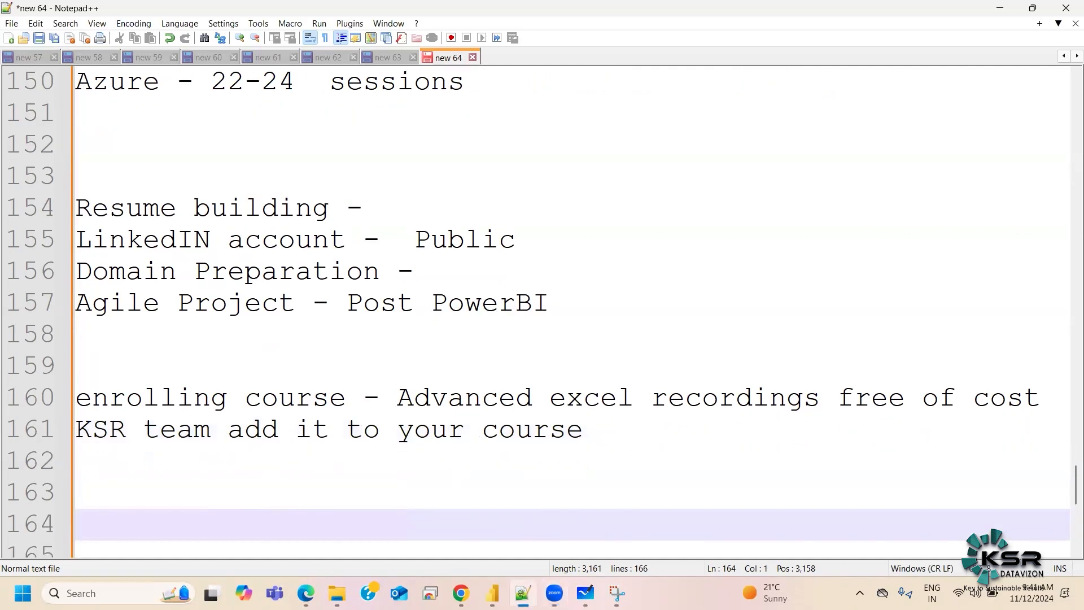
type("AZ-900")
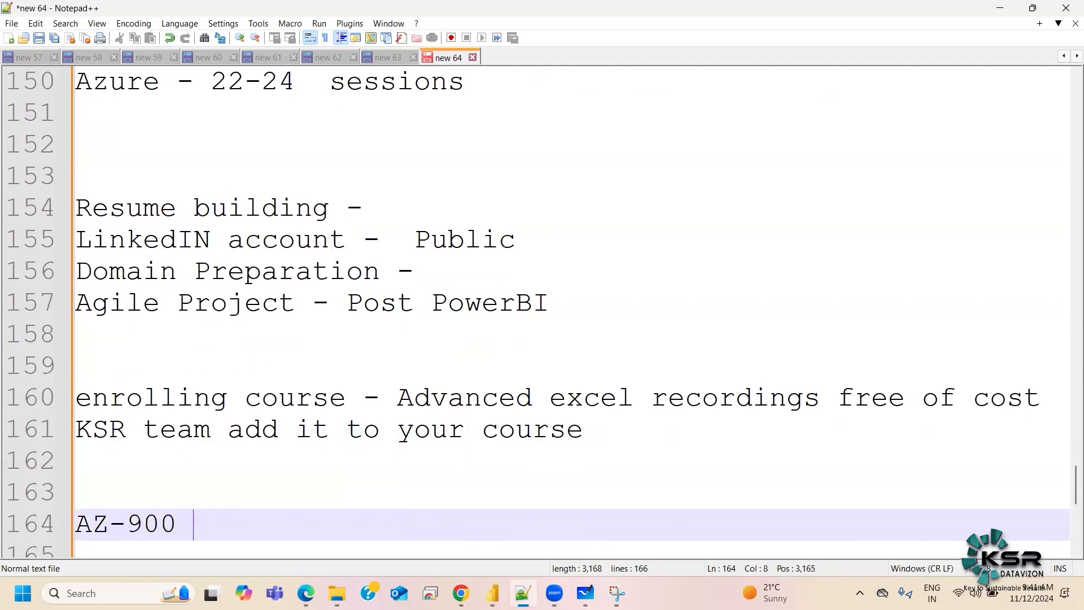
key("Return")
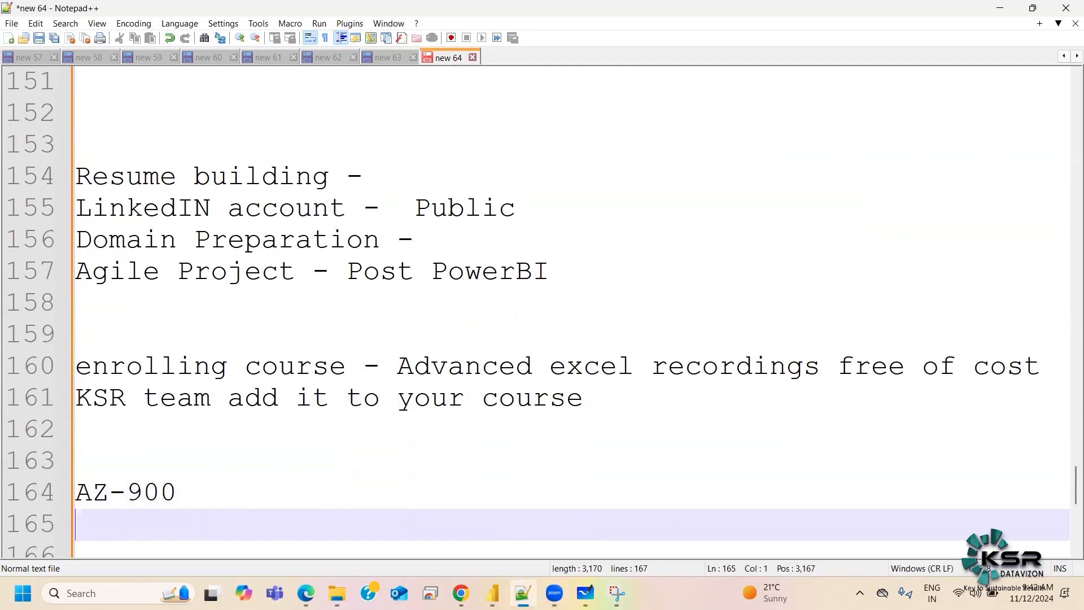
type("PL -300")
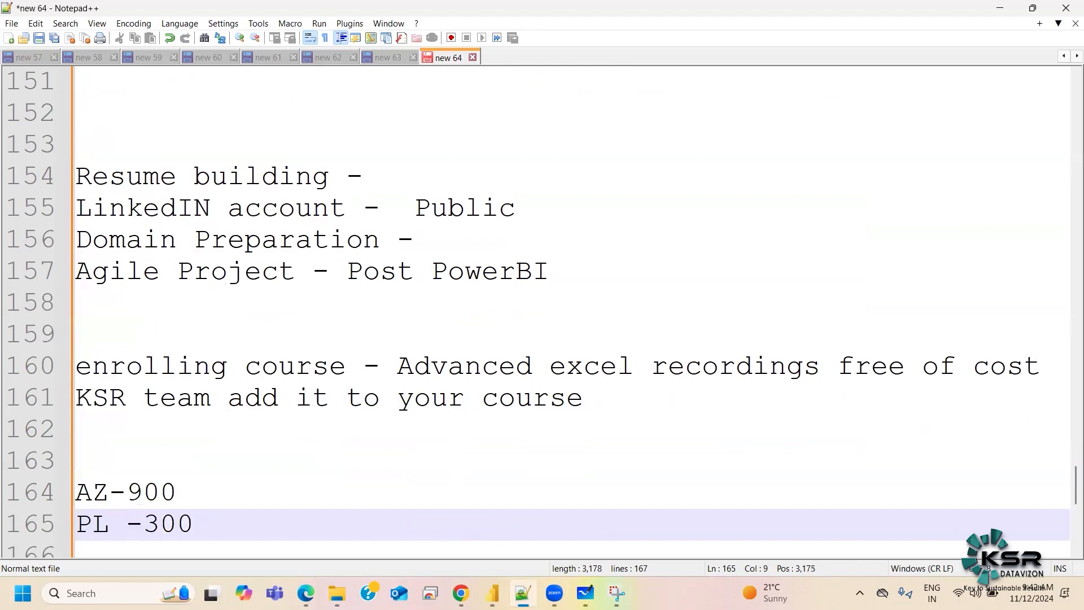
key("Return")
type("DP ")
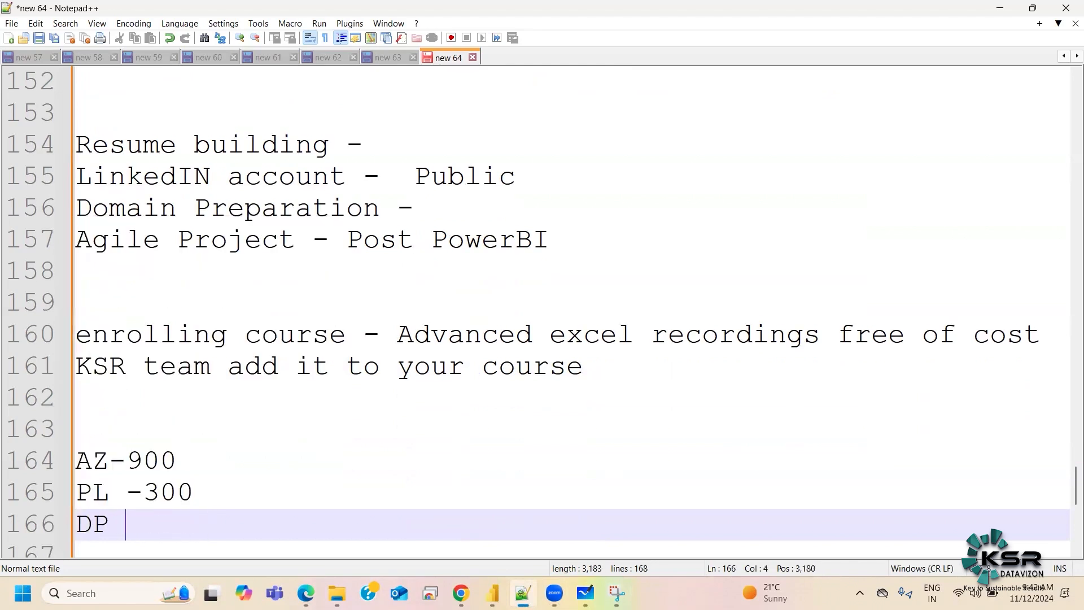
type("- 600 Fabric")
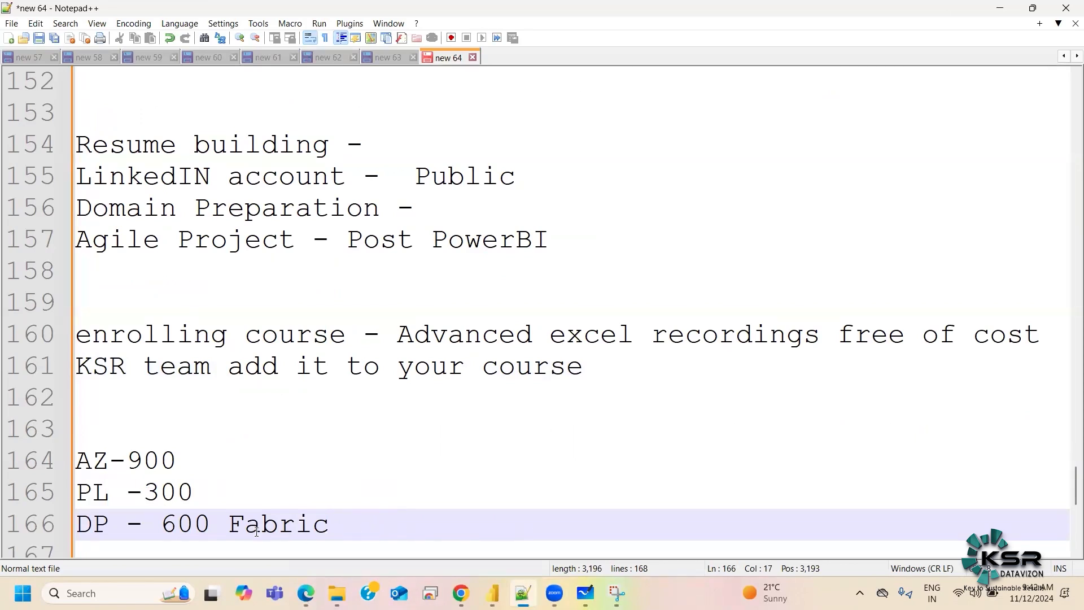
Remove the extra spaces in the certification codes so they read "PL-300" and "DP-600 Fabric"
left_click_drag(228, 531, 333, 543)
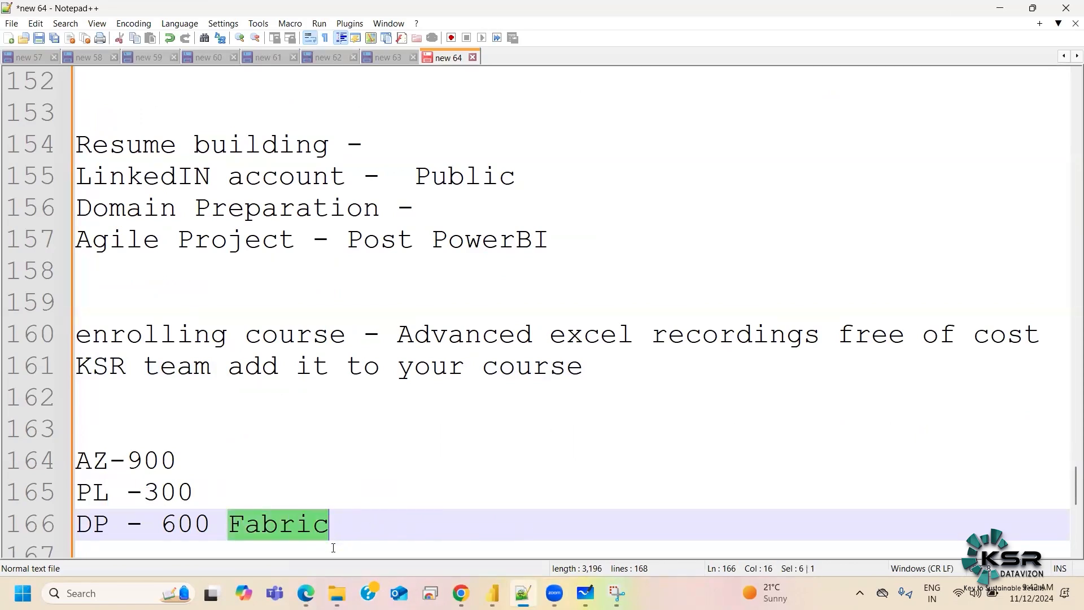
left_click(127, 493)
key("BackSpace")
left_click(129, 528)
key("BackSpace")
left_click(146, 525)
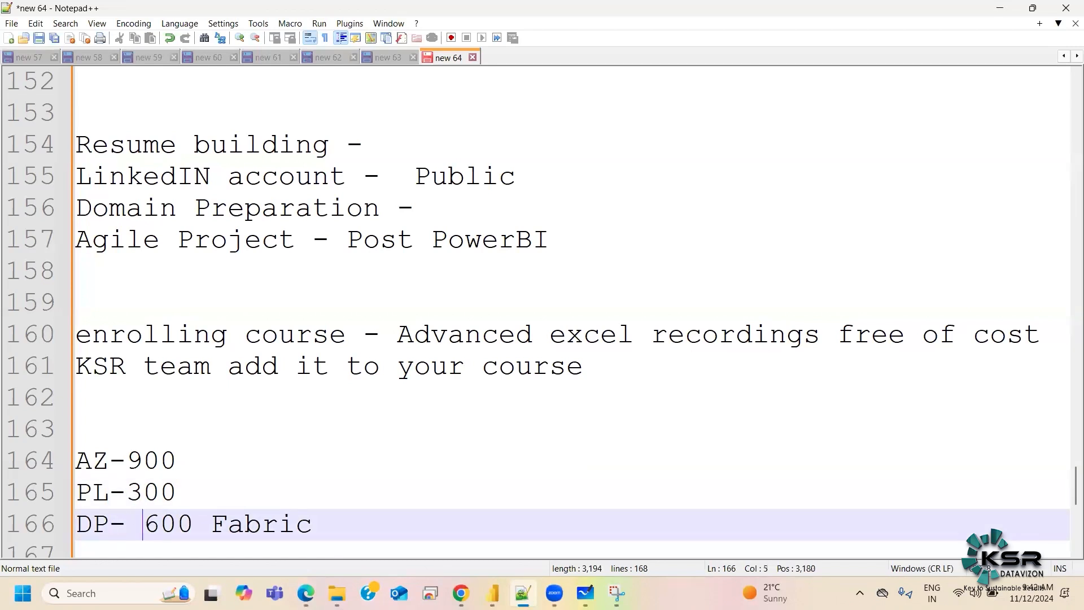
key("BackSpace")
Highlight the AZ-900 and PL-300 lines together and the DP-600 Fabric line on its own
key("Home")
key("shift+Up")
key("shift+Up")
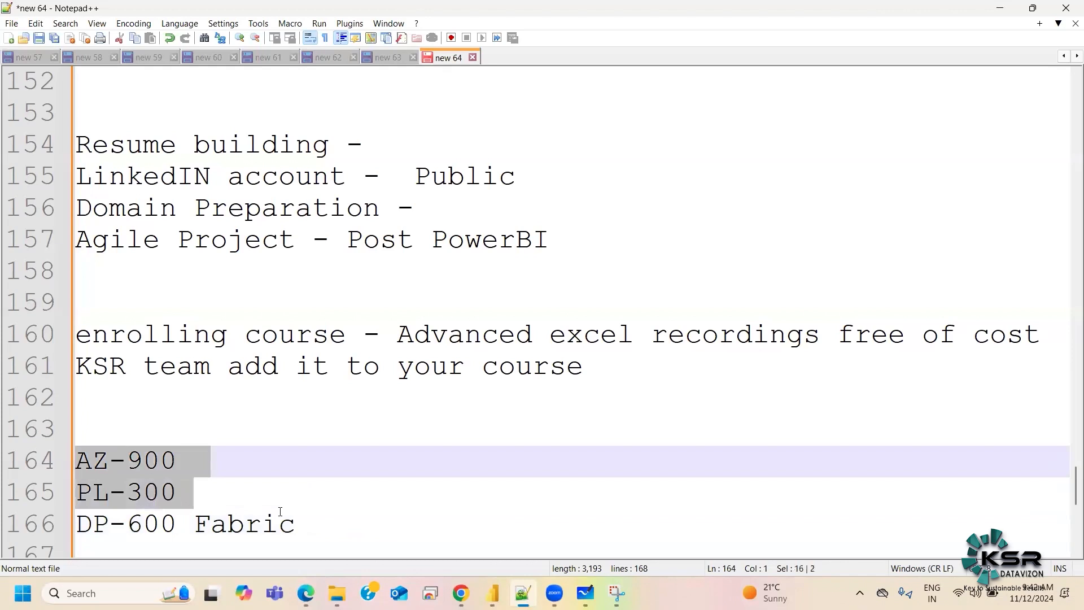
left_click(201, 493)
key("shift+Up")
key("shift+Home")
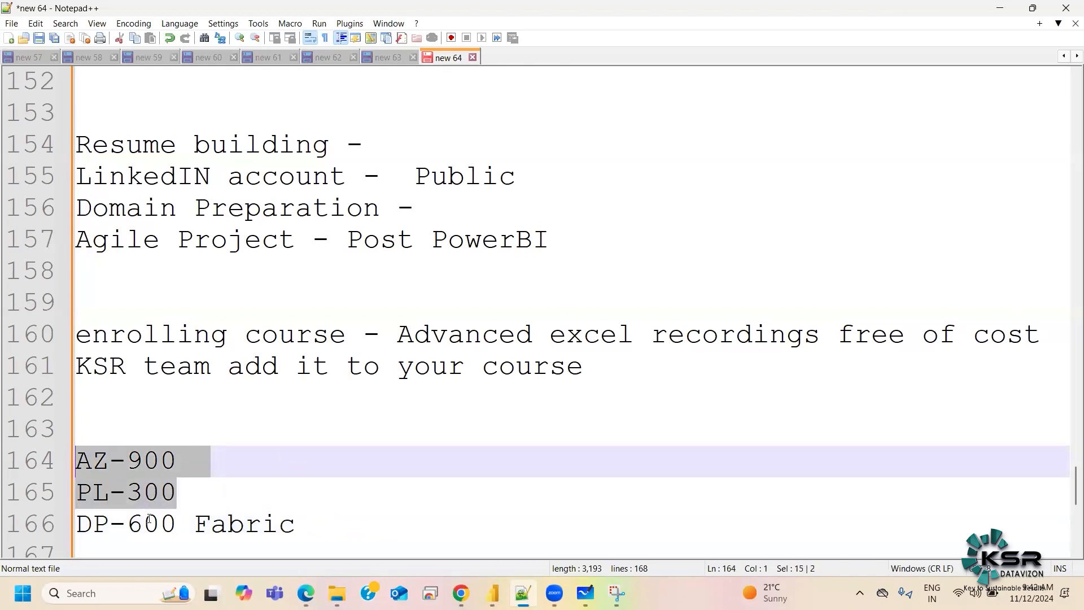
left_click(68, 525)
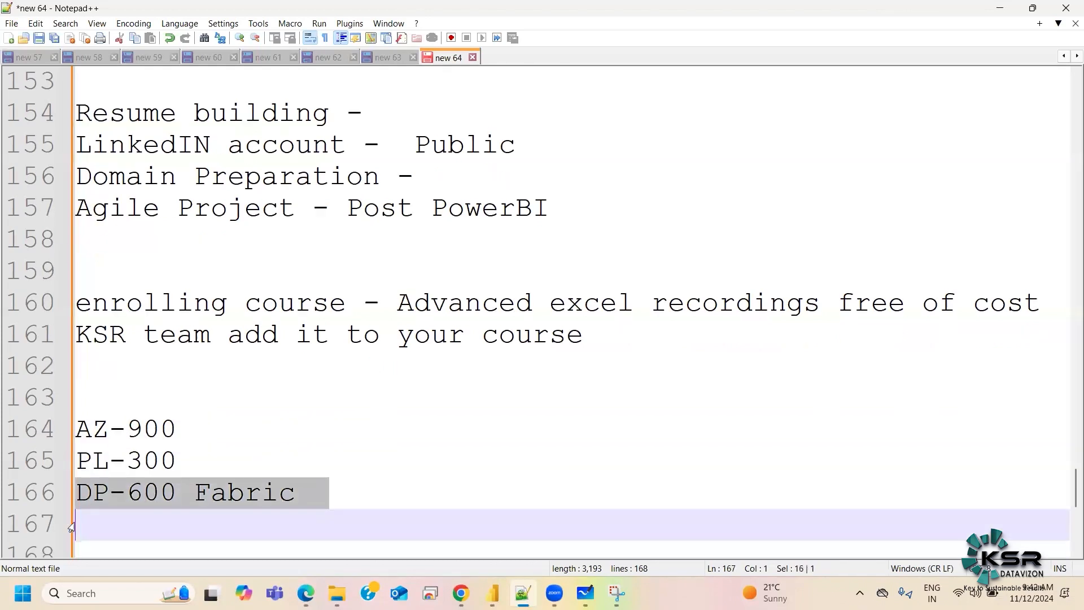
left_click(309, 494)
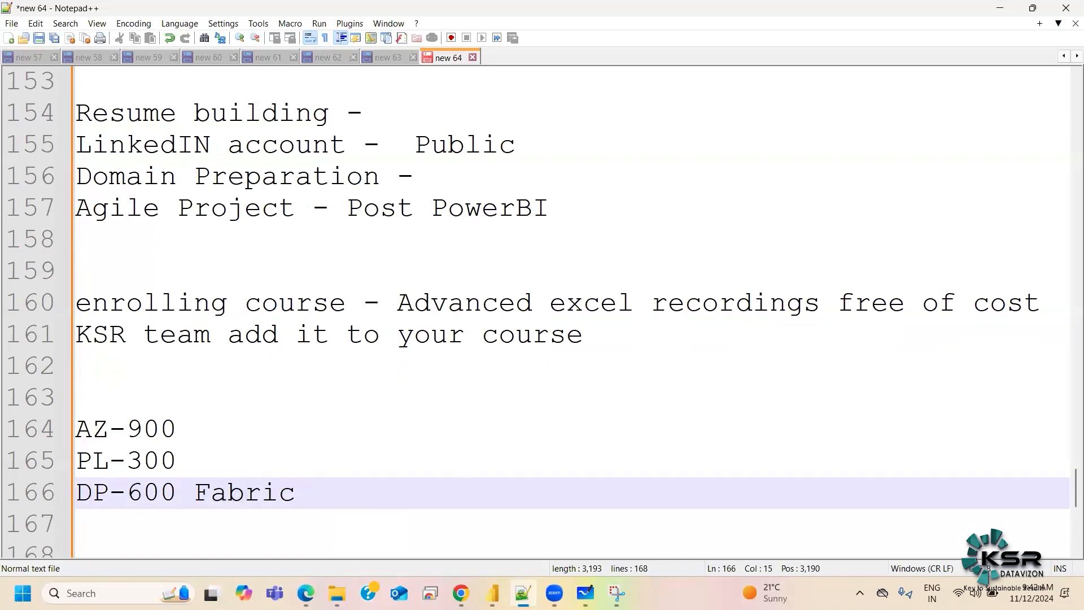
Append "- after 1 month" to both the AZ-900 and PL-300 lines and highlight PL-300
left_click(515, 61)
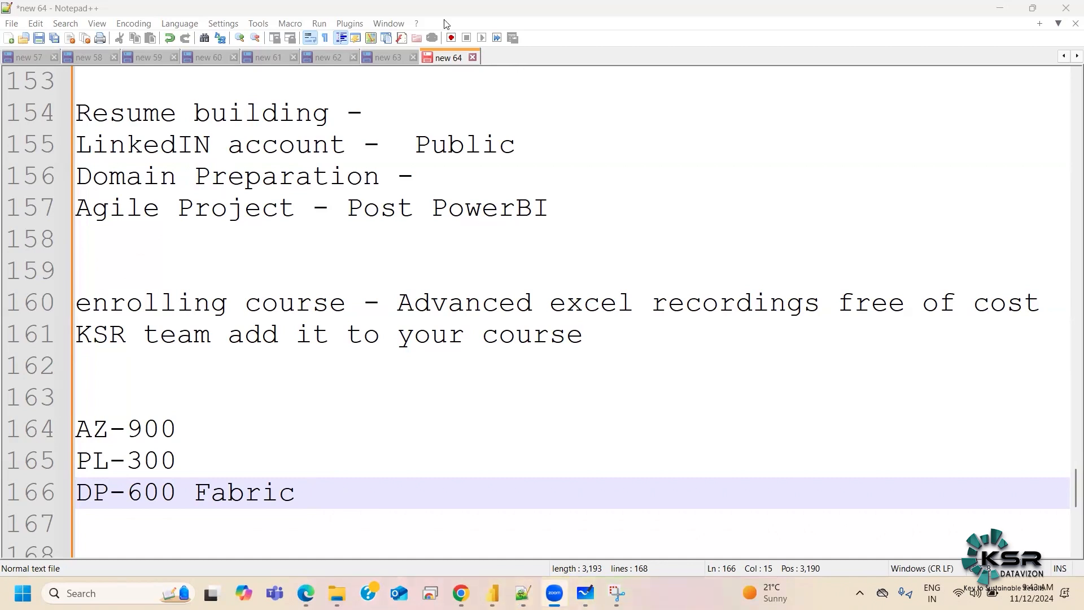
left_click(234, 424)
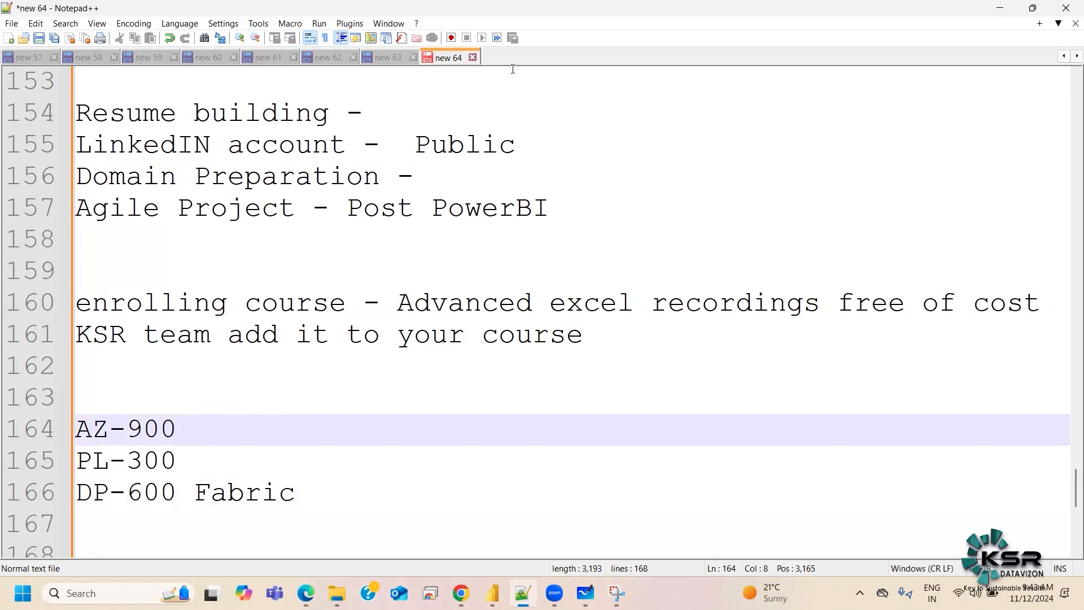
type("- after 1 month")
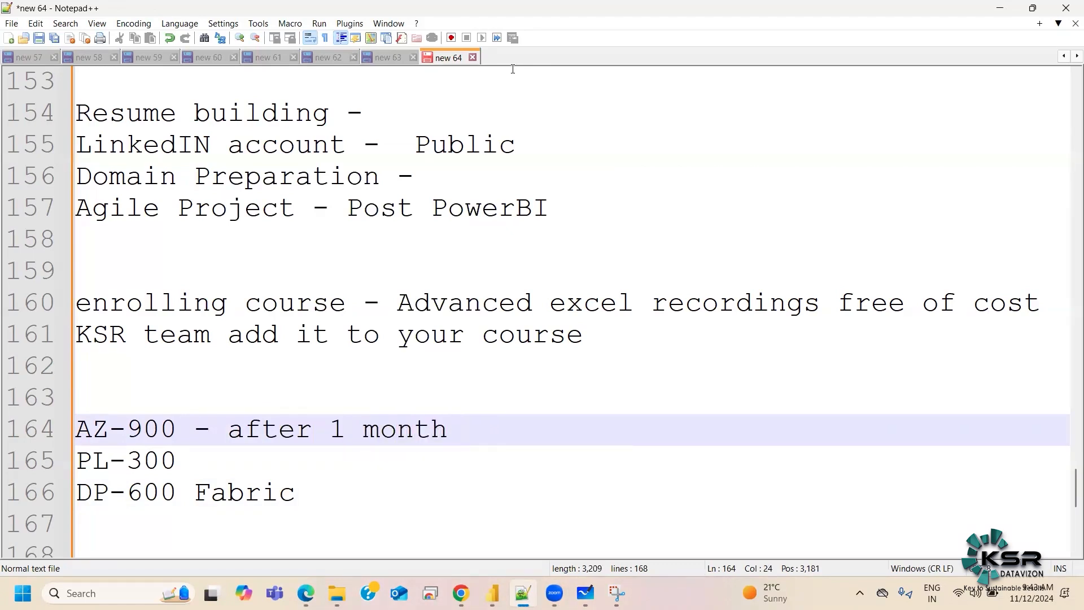
left_click(219, 449)
type("- ")
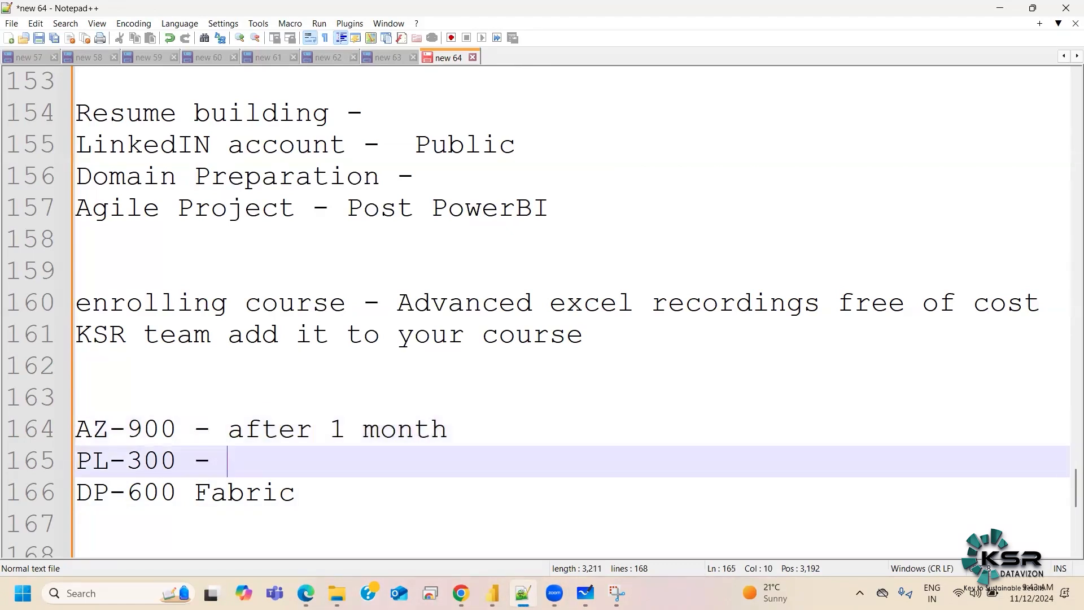
type("ad=")
key("BackSpace")
key("BackSpace")
type("fter 1 month")
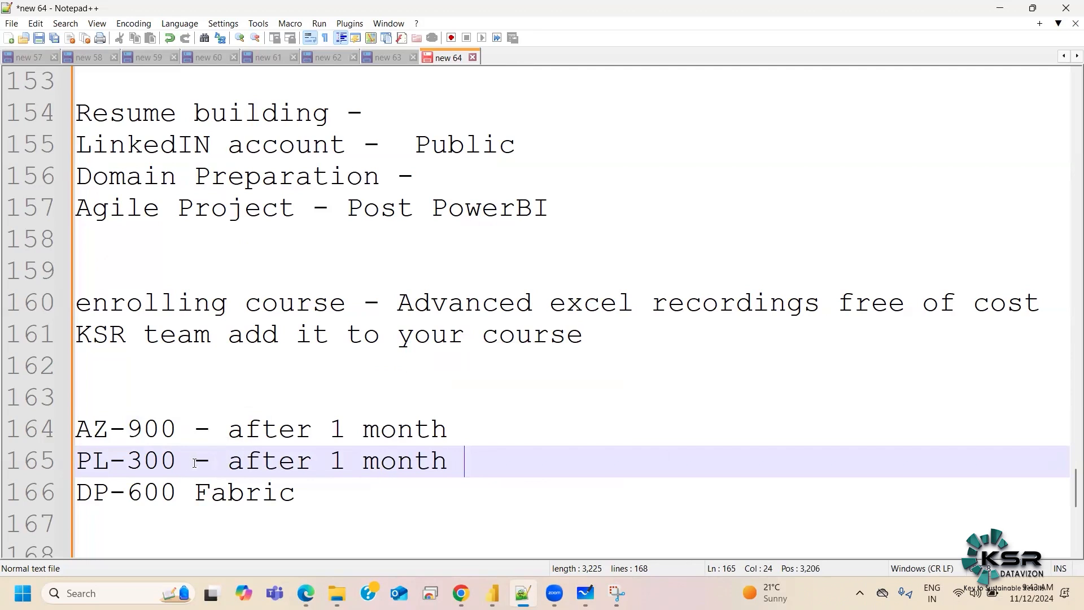
left_click_drag(179, 460, 66, 454)
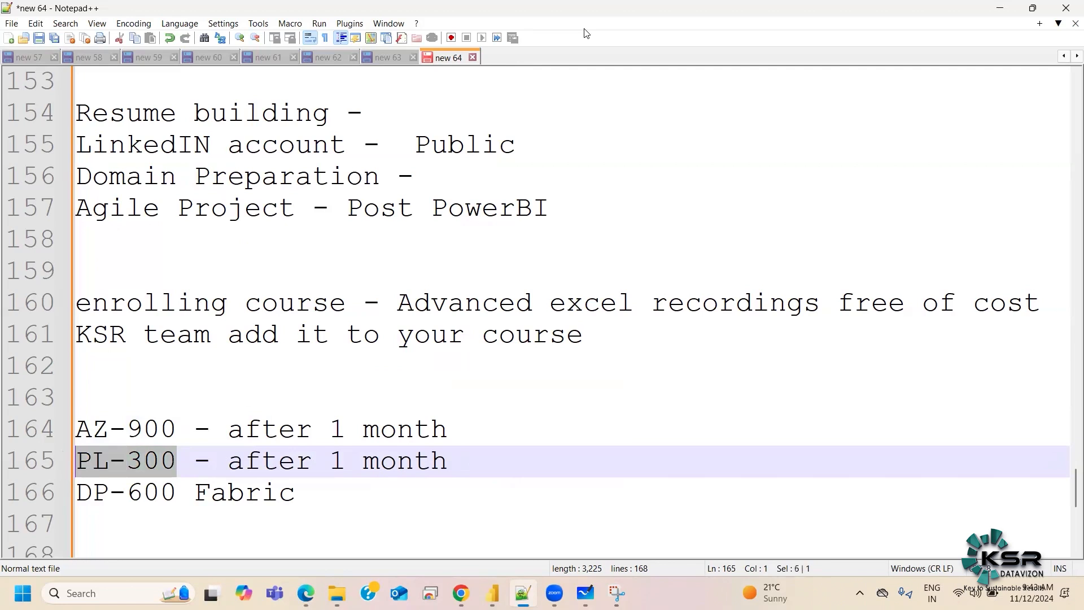
Dismiss the AI editing tip over the drug patents image, and widen the Visualizations pane in Power BI Desktop
left_click(568, 92)
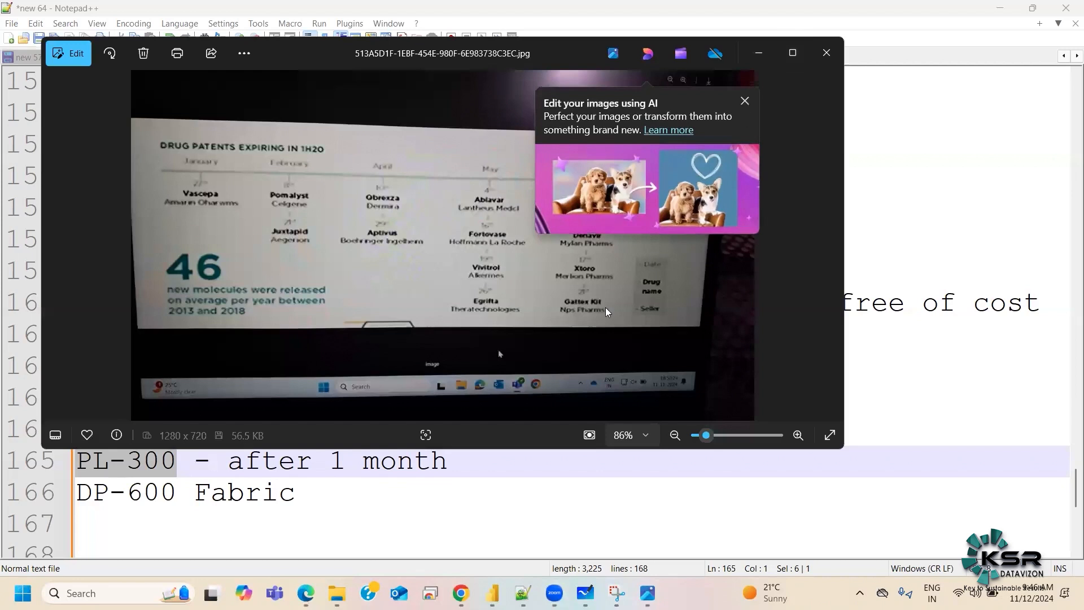
left_click(744, 104)
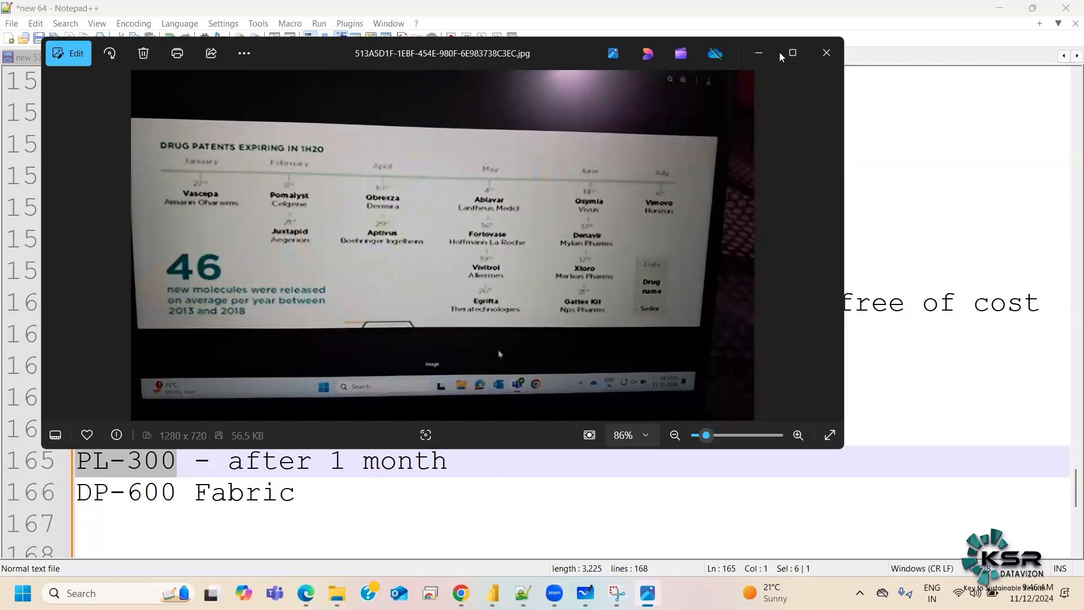
left_click(518, 581)
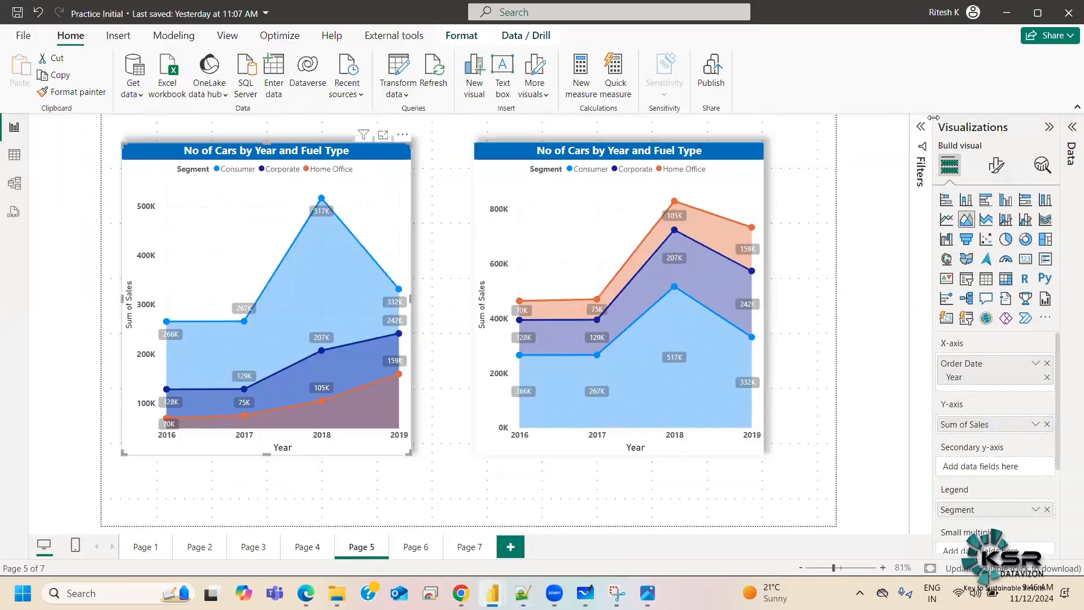
left_click_drag(933, 121, 832, 123)
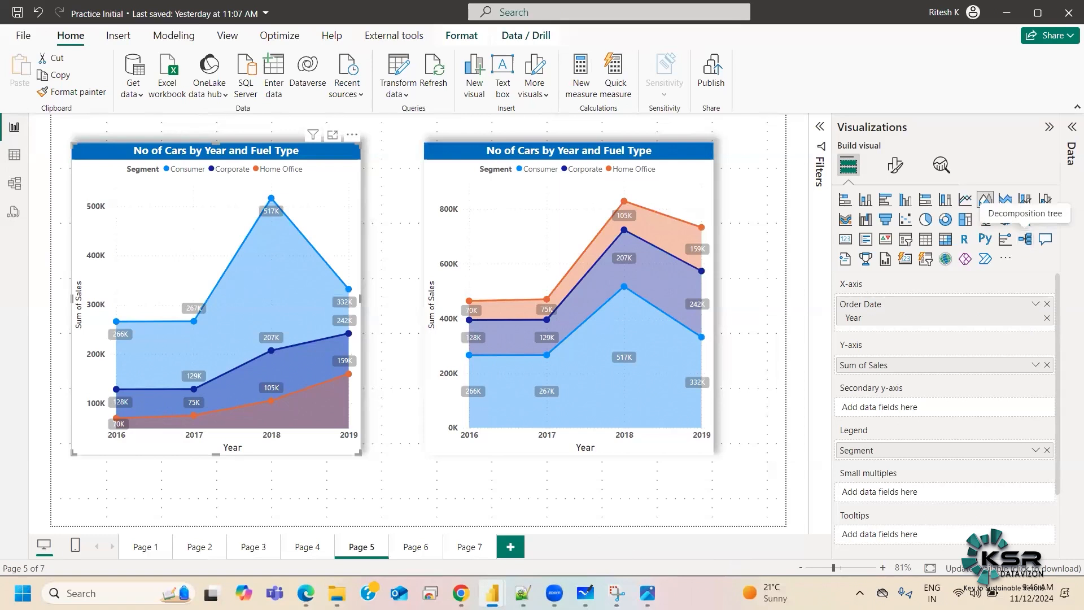
Compare the drug patents timeline image with the visuals available in Power BI, and close the image
left_click(646, 593)
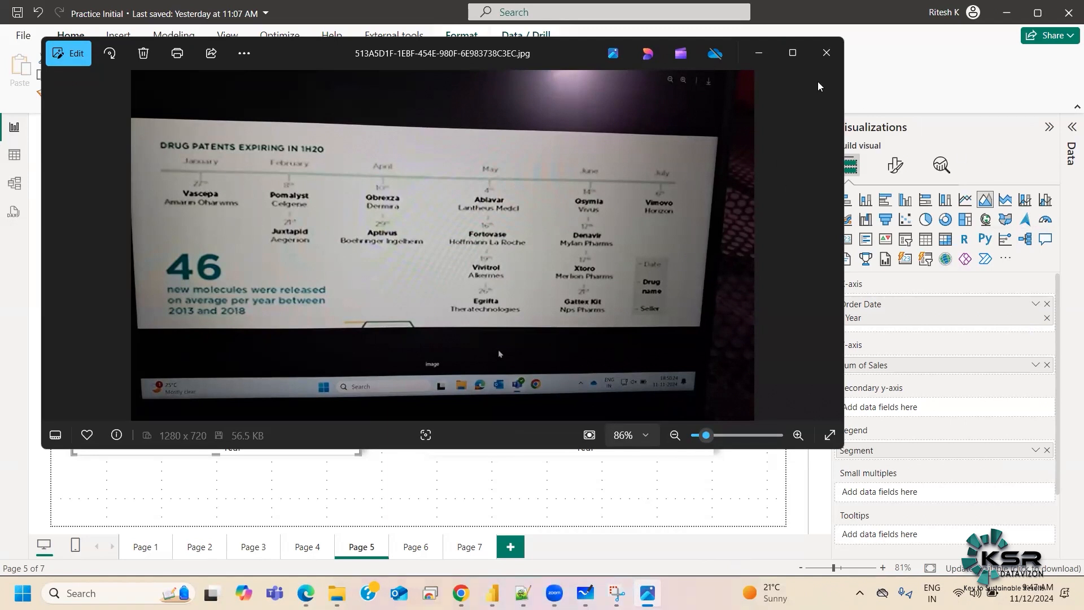
left_click(759, 53)
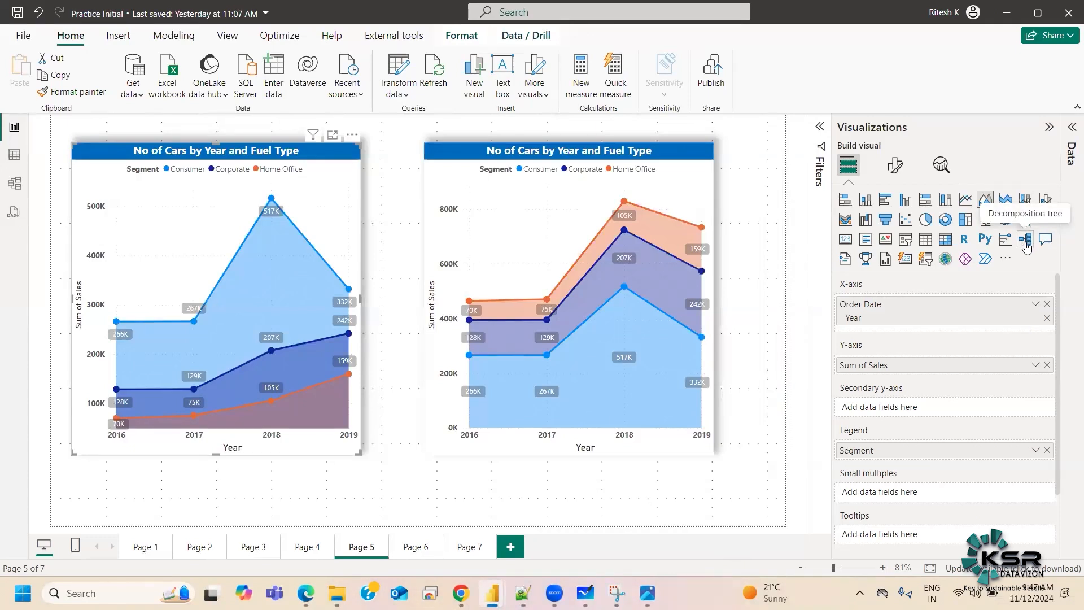
left_click(647, 593)
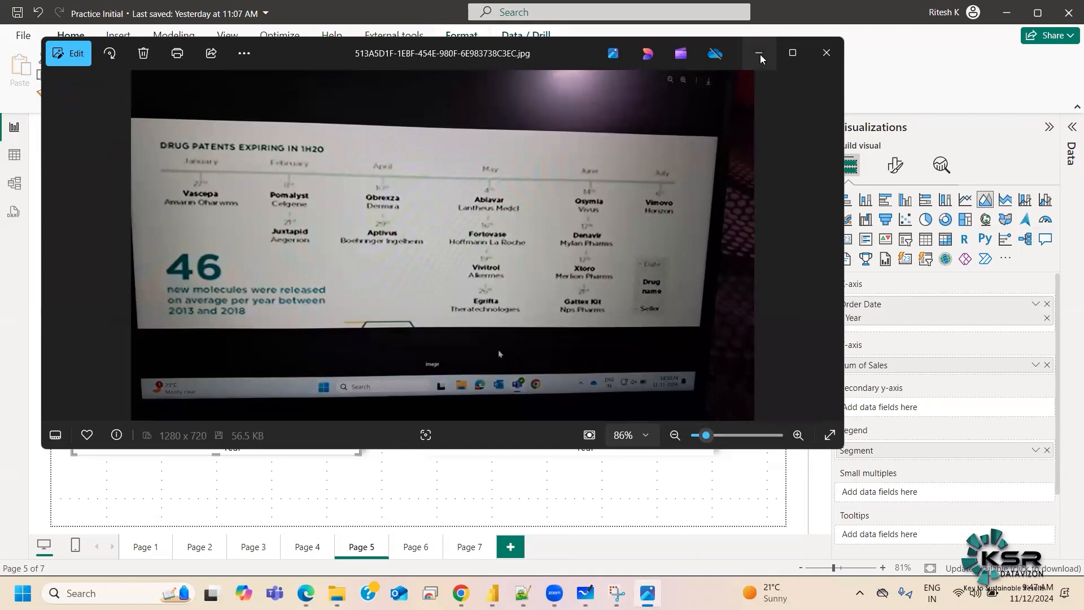
left_click(826, 55)
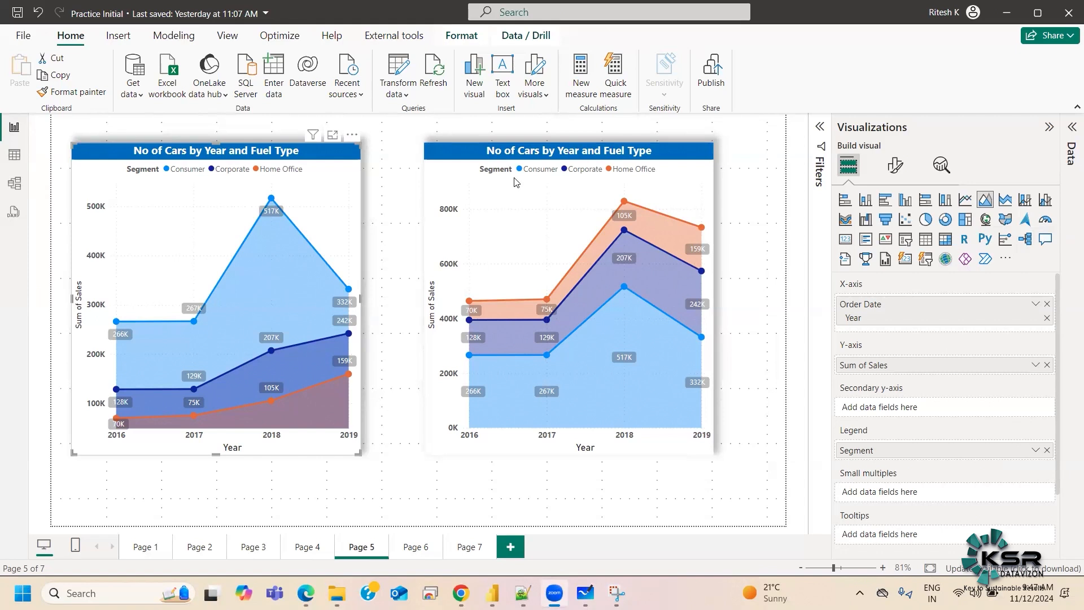
Switch to Notepad++ and highlight the three Power BI filter types, from Filter on Visuals to Filter on All Pages
mouse_move(476, 235)
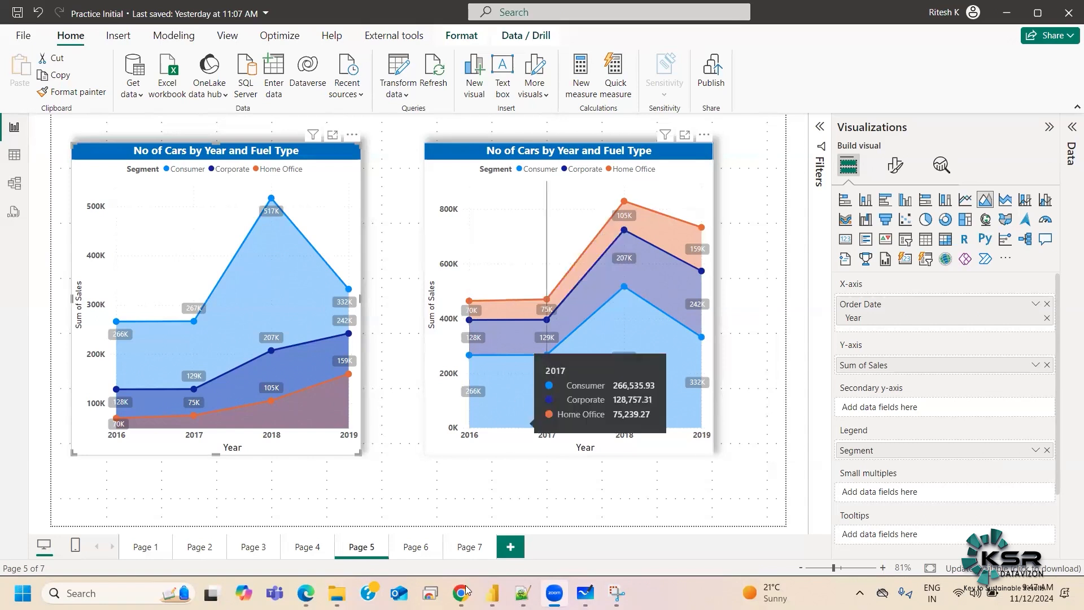
key("alt+Tab")
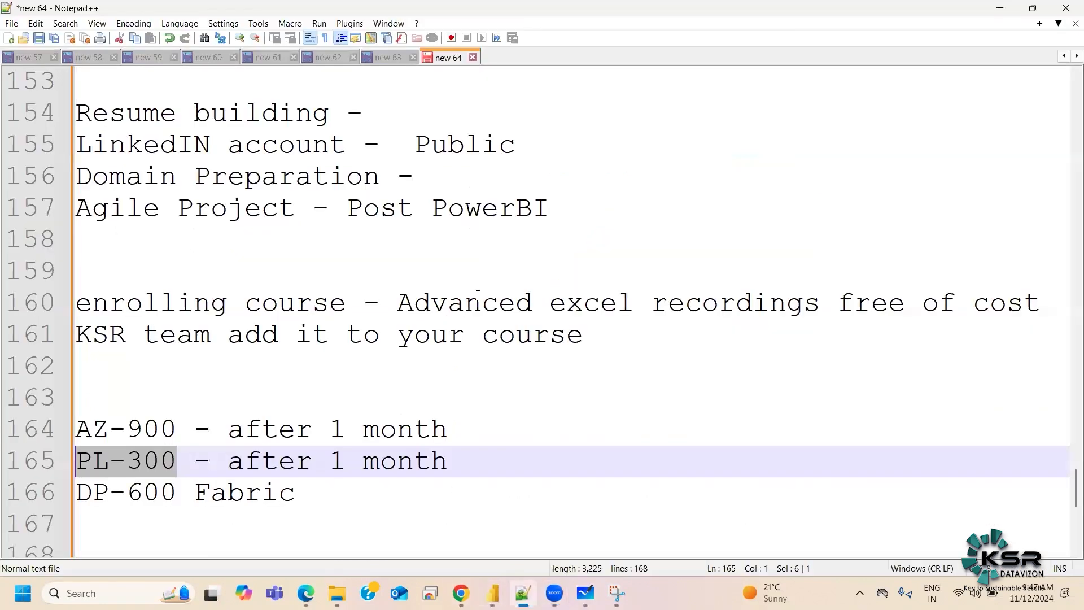
scroll(434, 276, "up", 6)
scroll(434, 276, "up", 10)
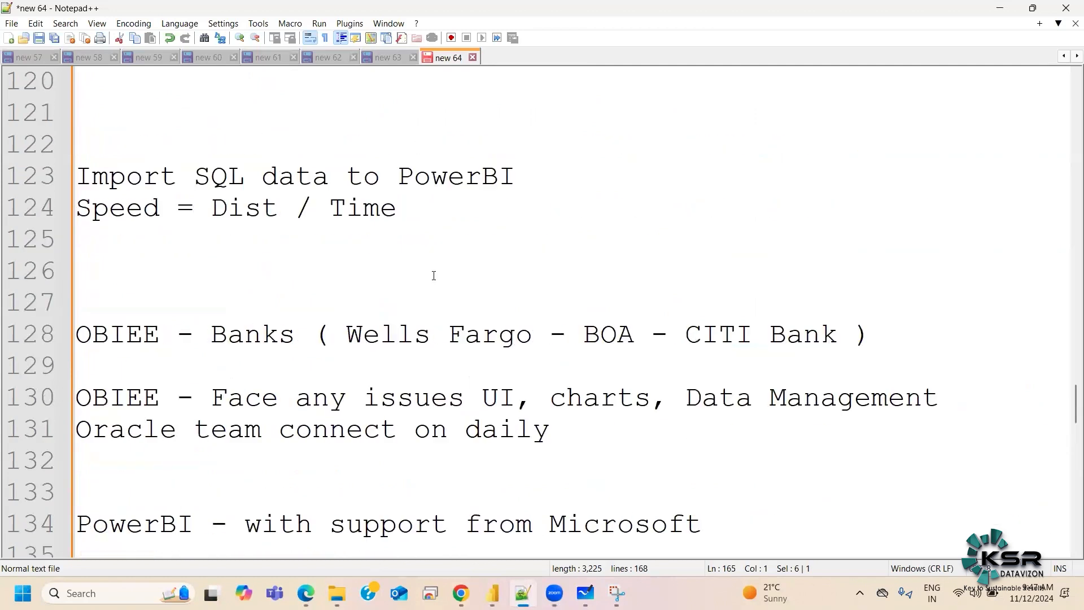
scroll(433, 276, "up", 10)
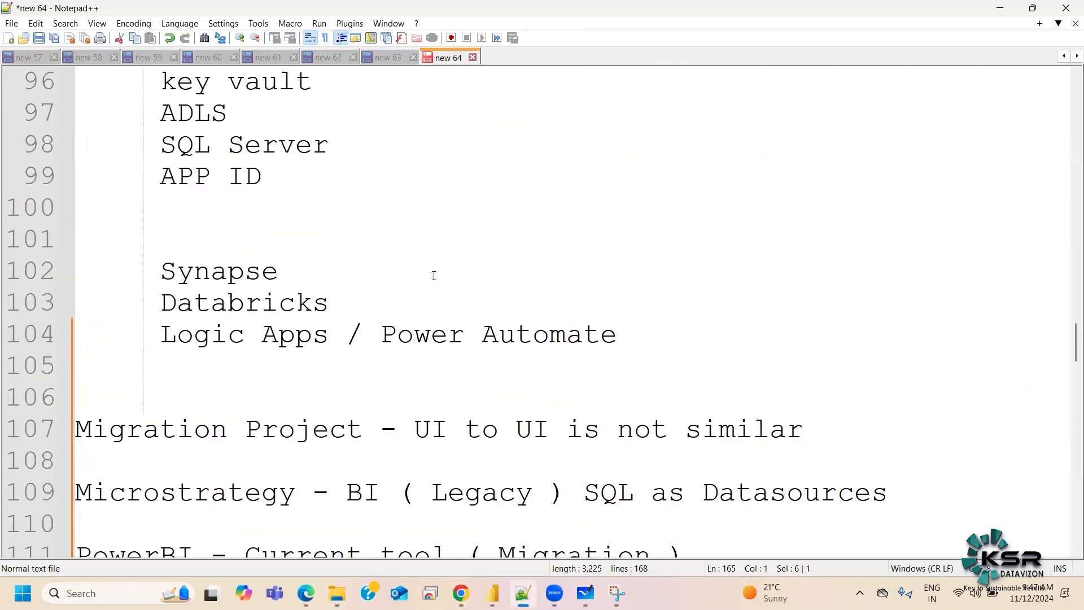
scroll(435, 276, "up", 2)
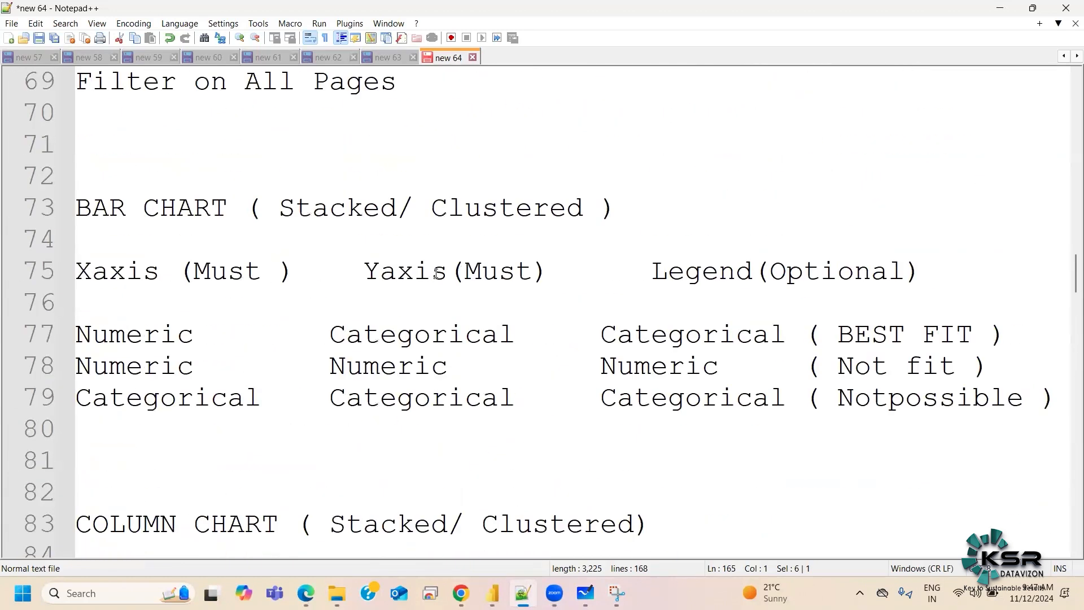
scroll(434, 277, "up", 2)
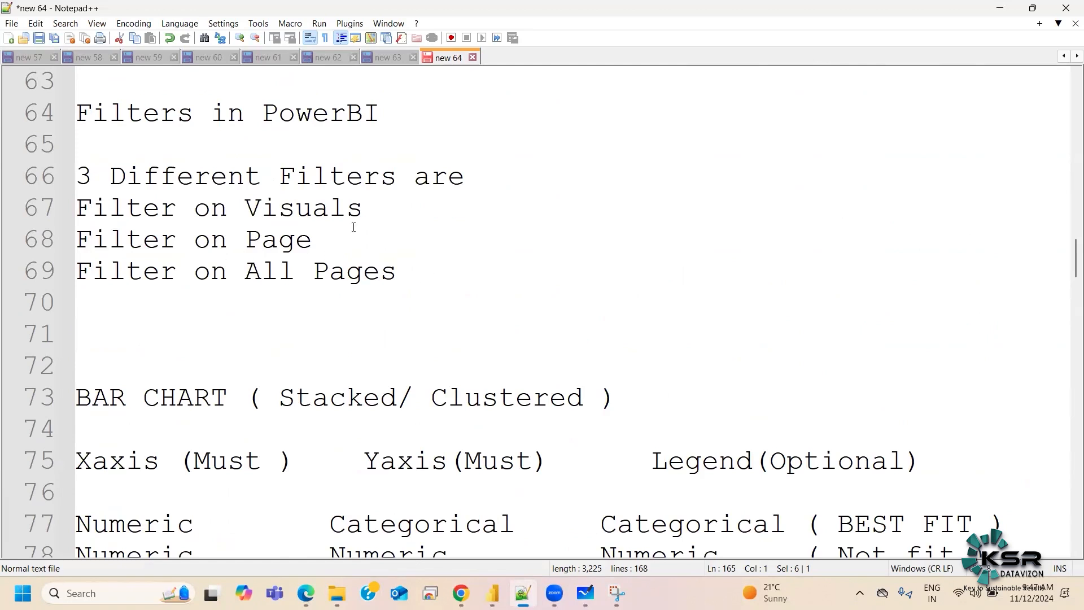
left_click(435, 293)
key("shift+Up")
key("shift+Up")
key("shift+Up")
key("shift+Right")
key("shift+Right")
key("shift+Right")
key("shift+Right")
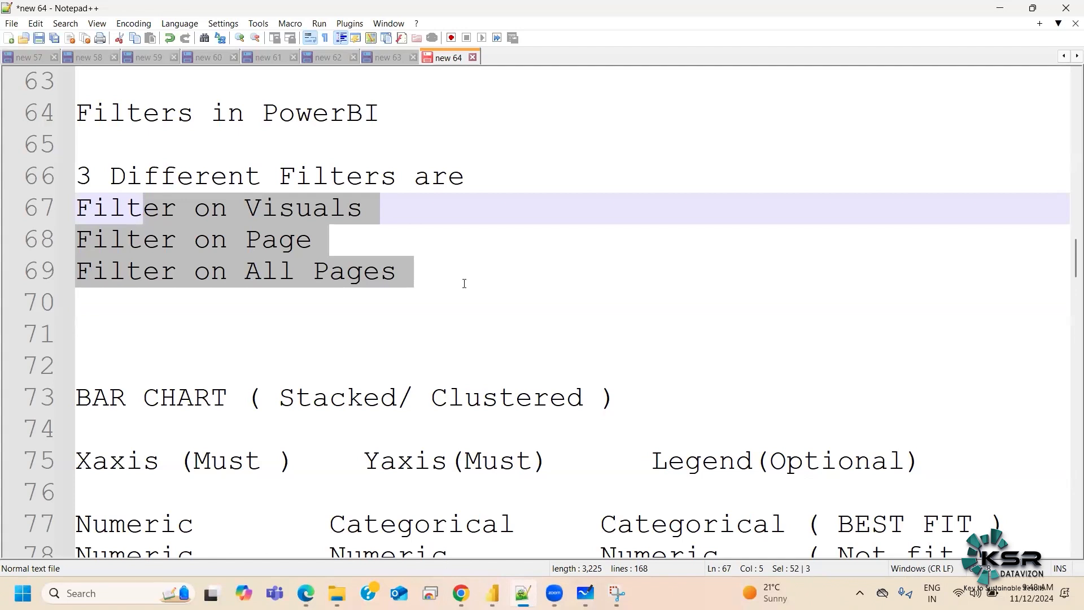
Review the Power BI notes on connectivity modes, composite model, bar and column charts, and system configurations
scroll(474, 298, "up", 6)
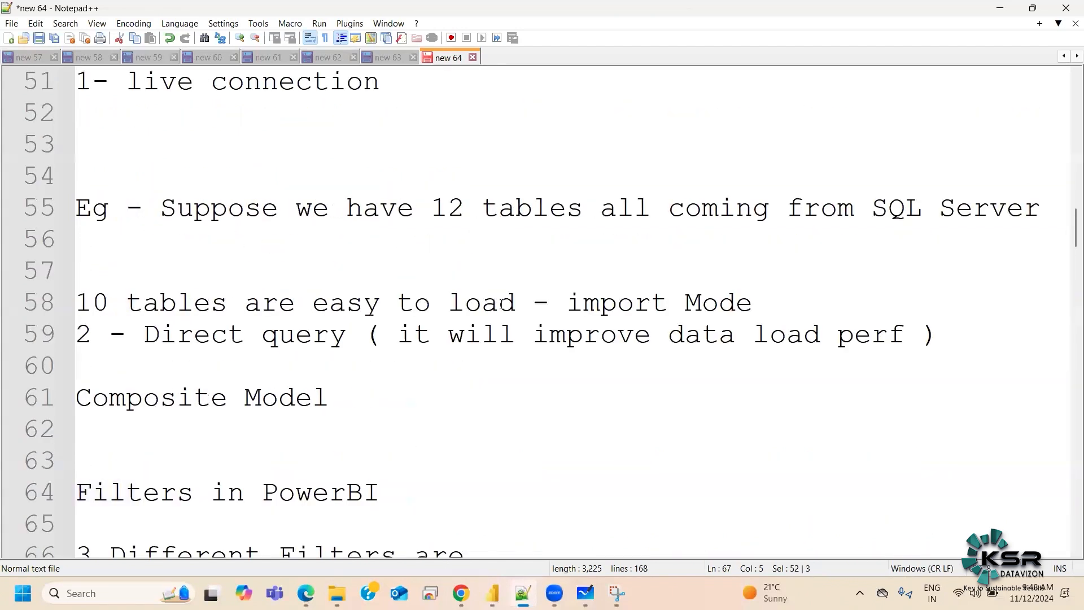
left_click(547, 40)
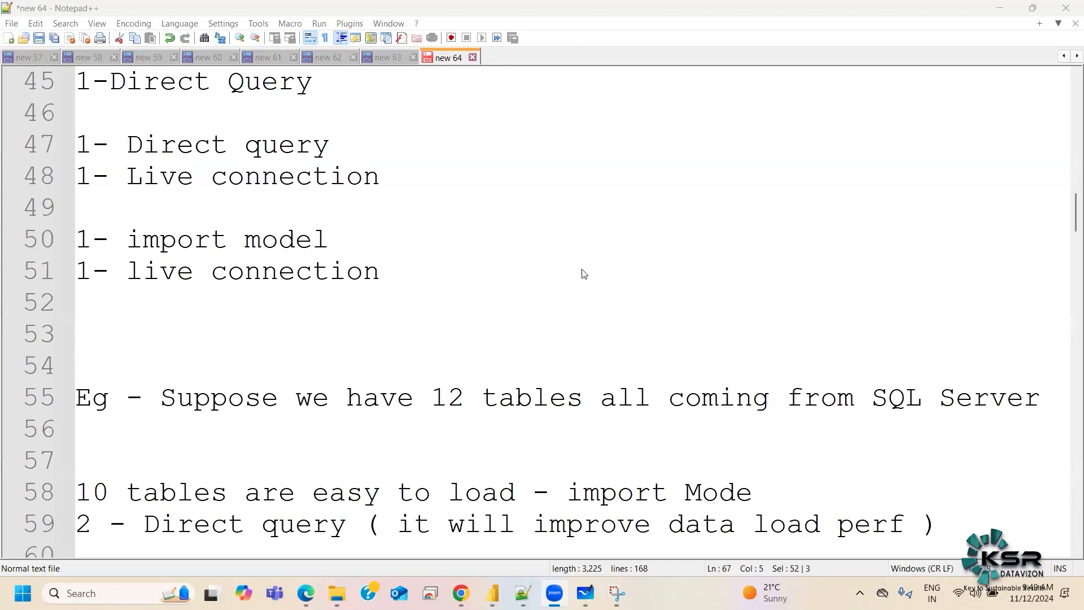
scroll(497, 269, "down", 5)
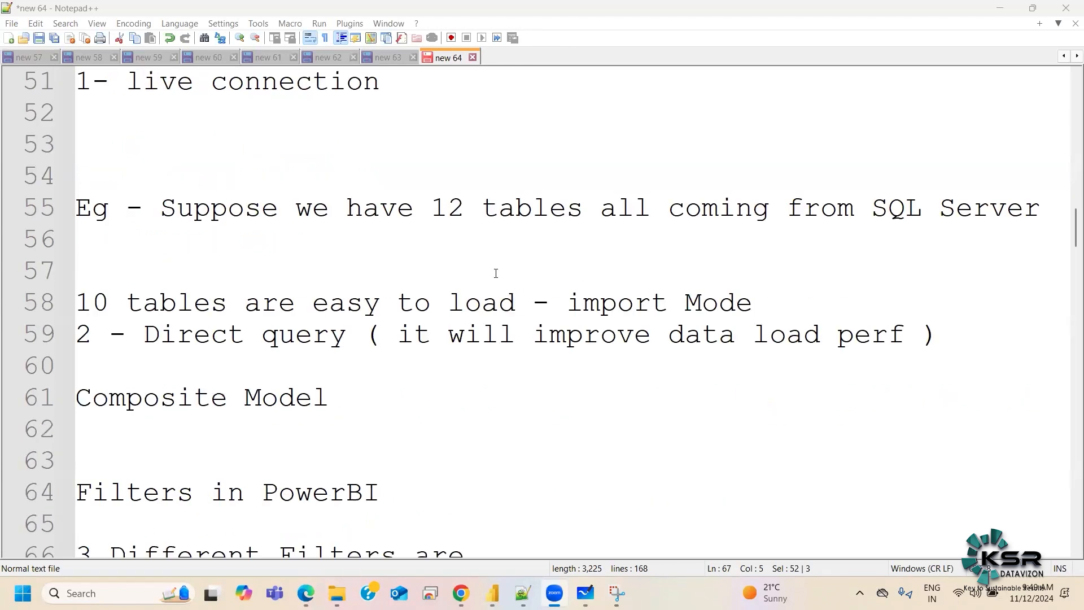
scroll(520, 107, "down", 4)
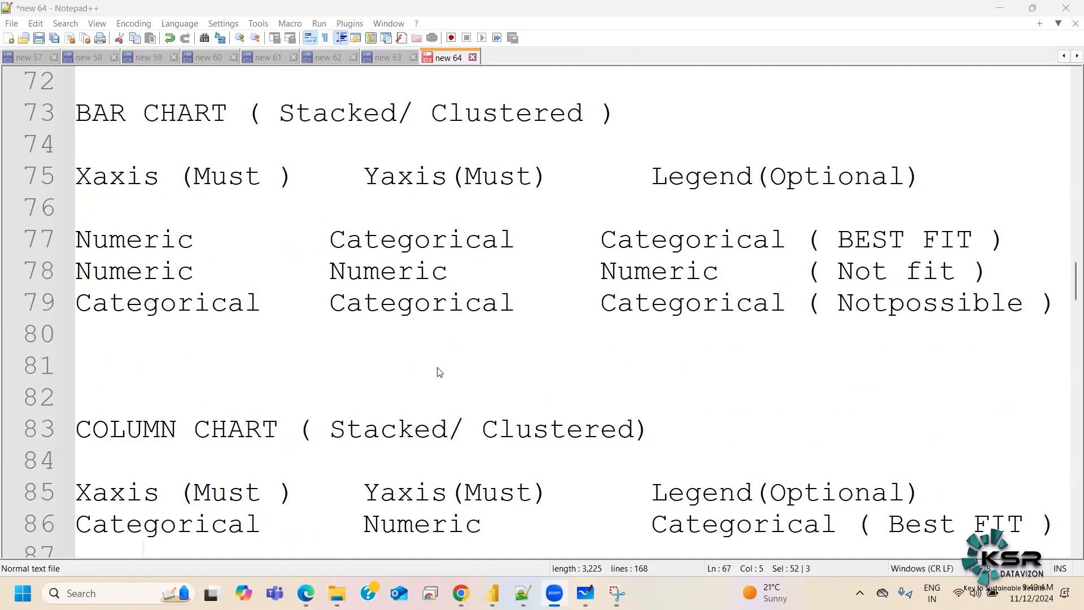
scroll(300, 316, "down", 8)
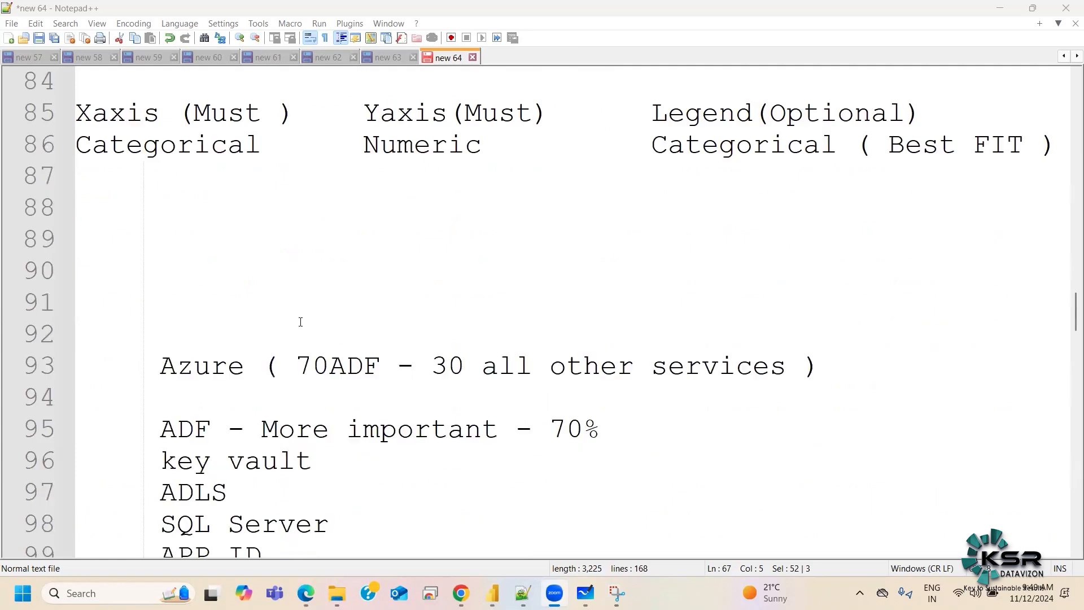
scroll(322, 323, "up", 5)
scroll(323, 323, "up", 20)
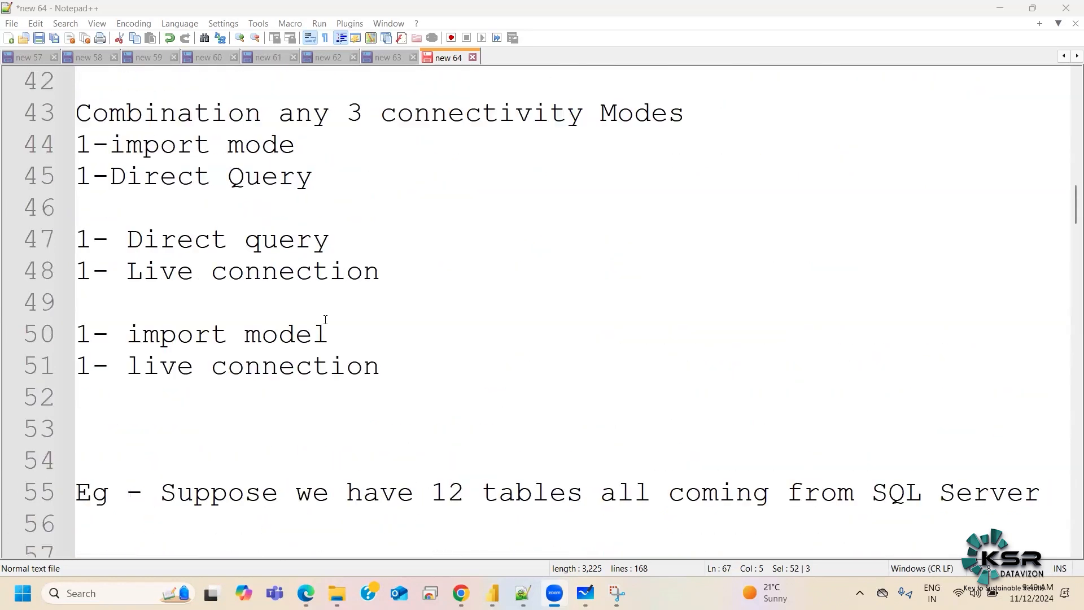
scroll(325, 320, "up", 1)
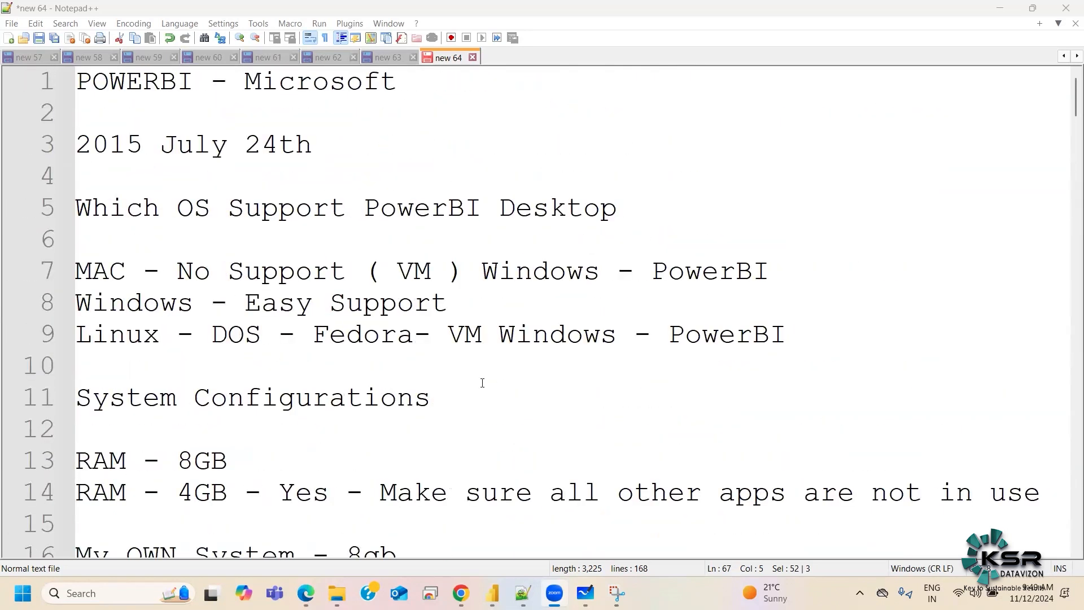
scroll(483, 379, "down", 6)
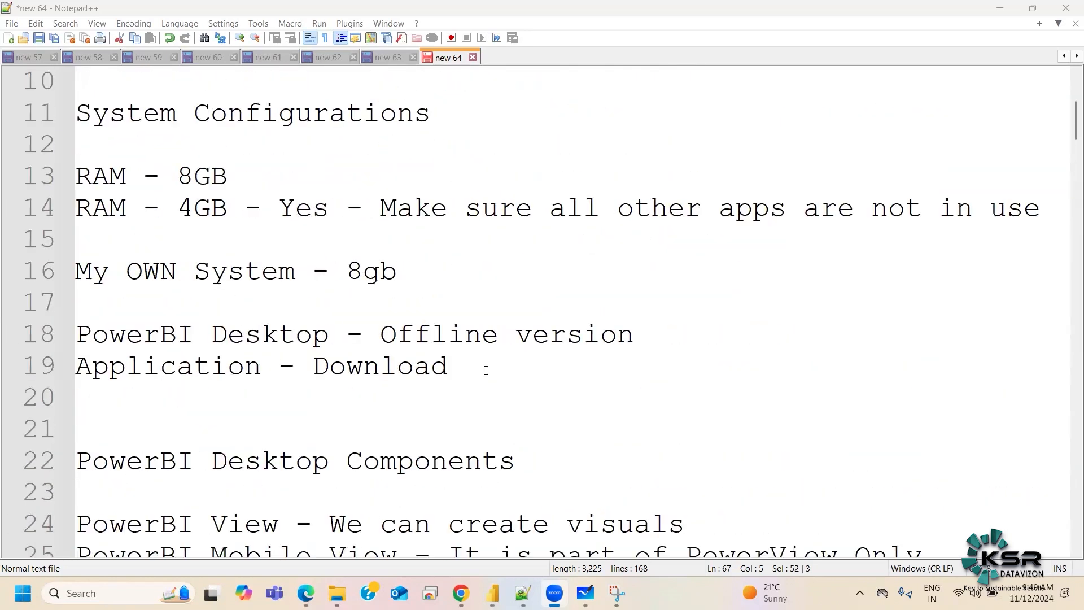
Review the electronic store SQL questions in new 62 and the SQL commands, constraints, data types and SCD notes in new 61
left_click(331, 58)
scroll(290, 194, "up", 2)
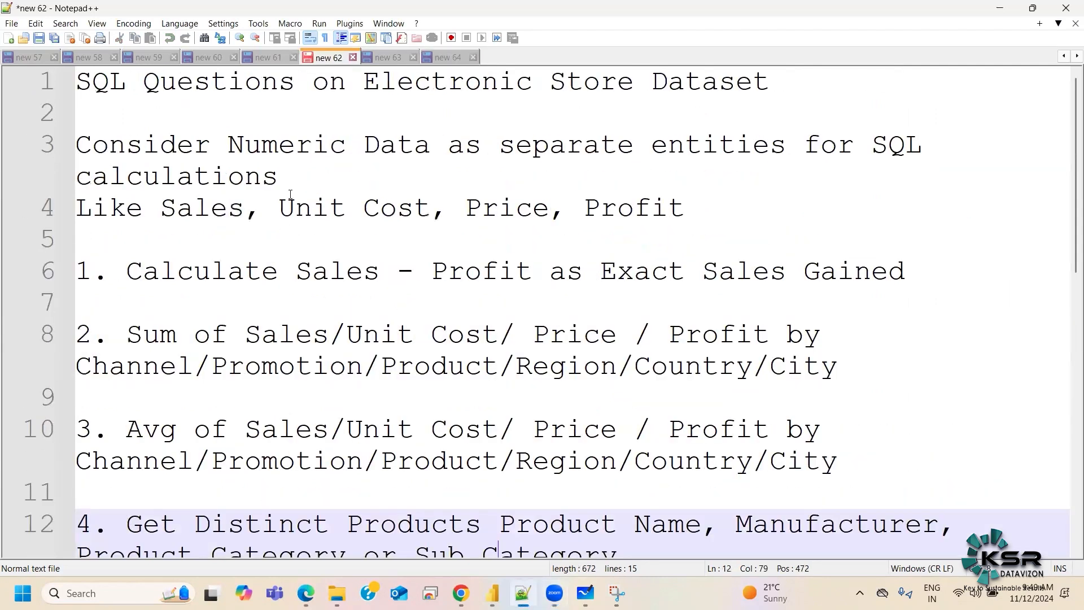
left_click(265, 58)
scroll(245, 266, "up", 5)
scroll(245, 265, "up", 20)
scroll(254, 266, "up", 20)
scroll(256, 266, "up", 20)
scroll(338, 267, "up", 10)
scroll(1068, 92, "down", 9)
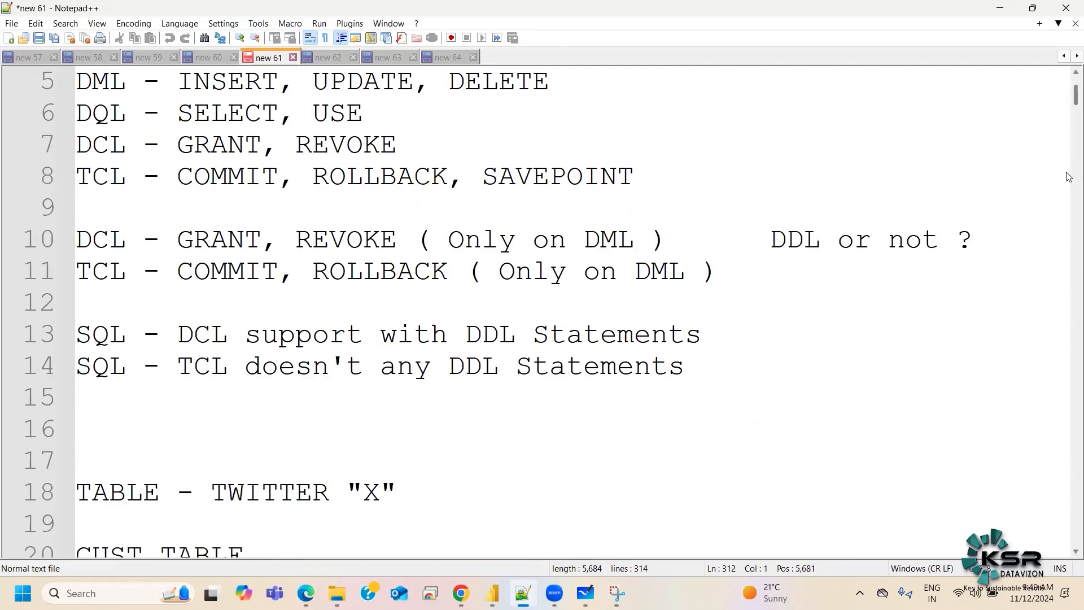
scroll(1068, 375, "down", 20)
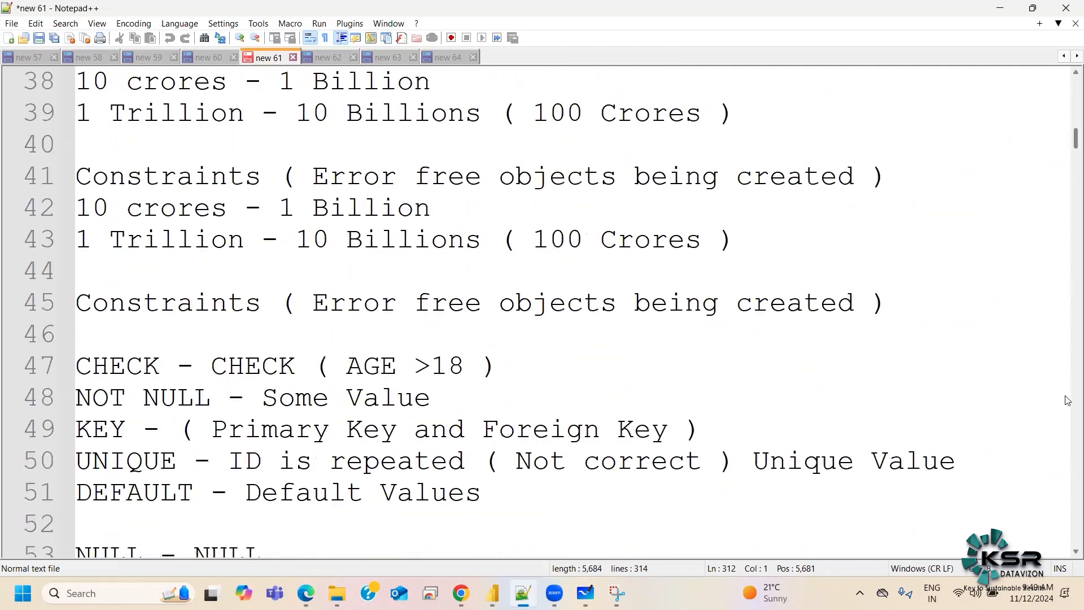
scroll(1065, 216, "down", 20)
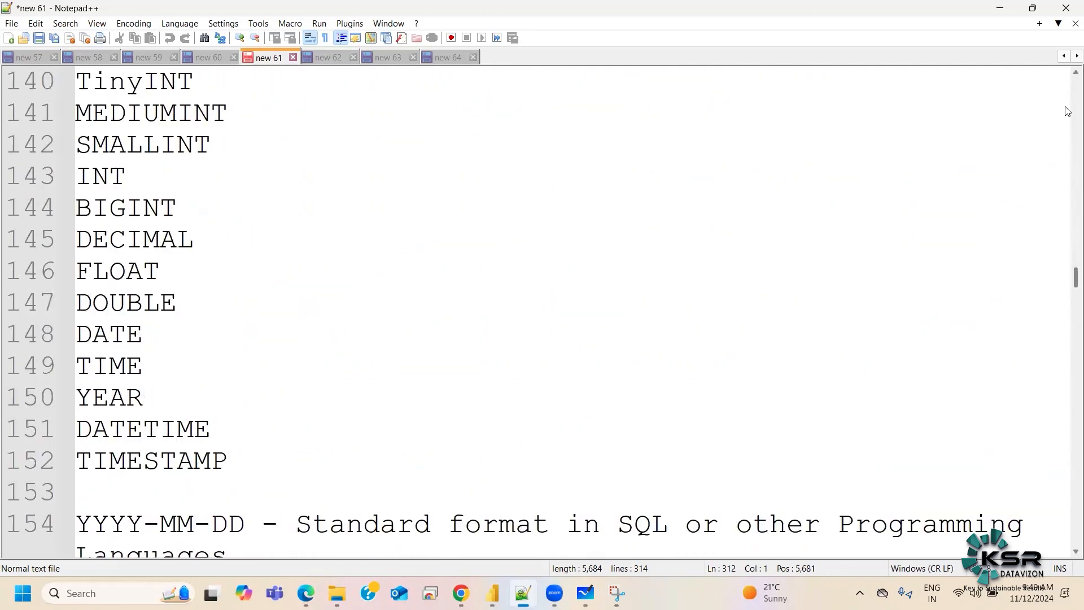
scroll(504, 184, "down", 14)
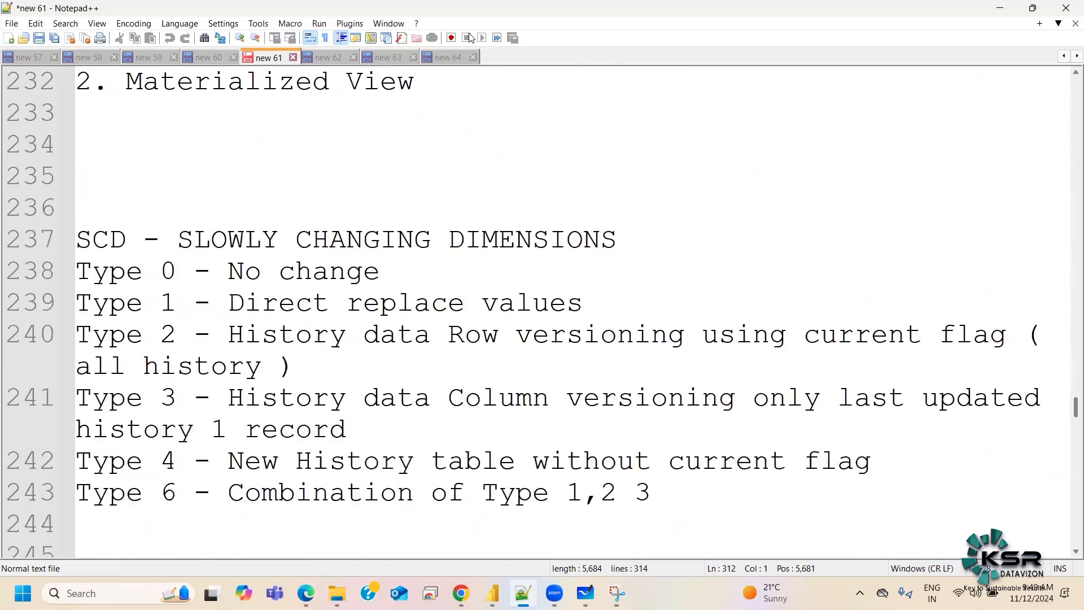
scroll(503, 184, "up", 20)
scroll(504, 184, "up", 12)
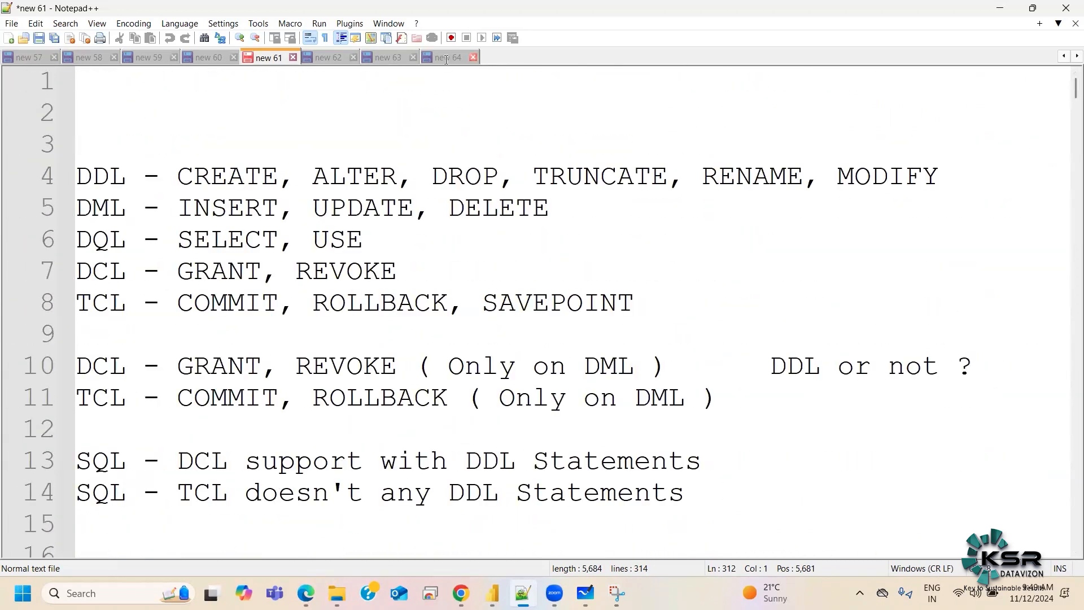
Return to the Power BI notes in new 64 and view the 12-table composite model example
key("ctrl+Tab")
scroll(559, 327, "down", 6)
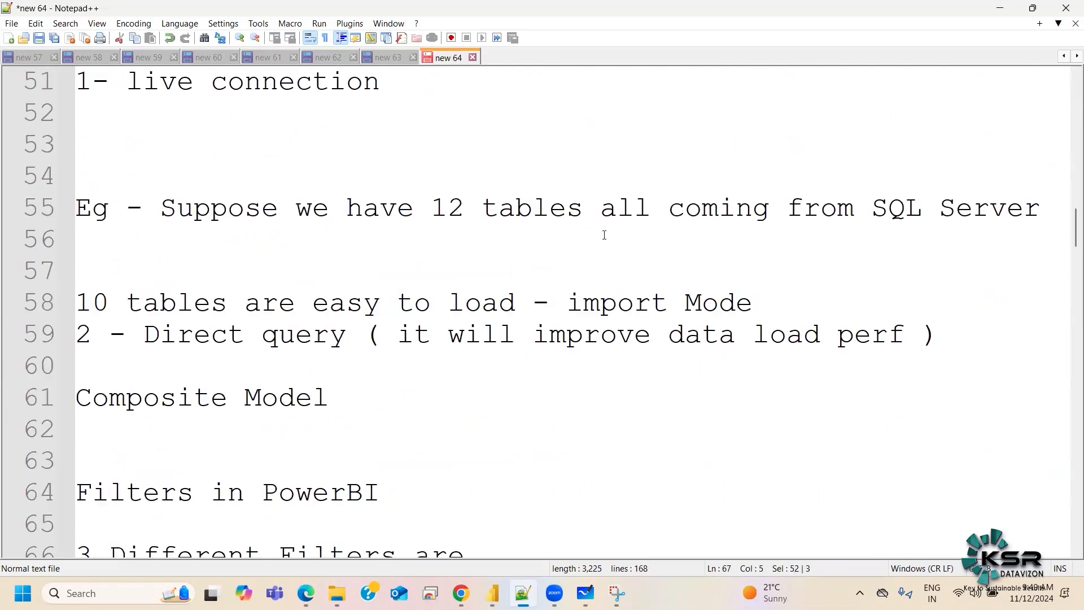